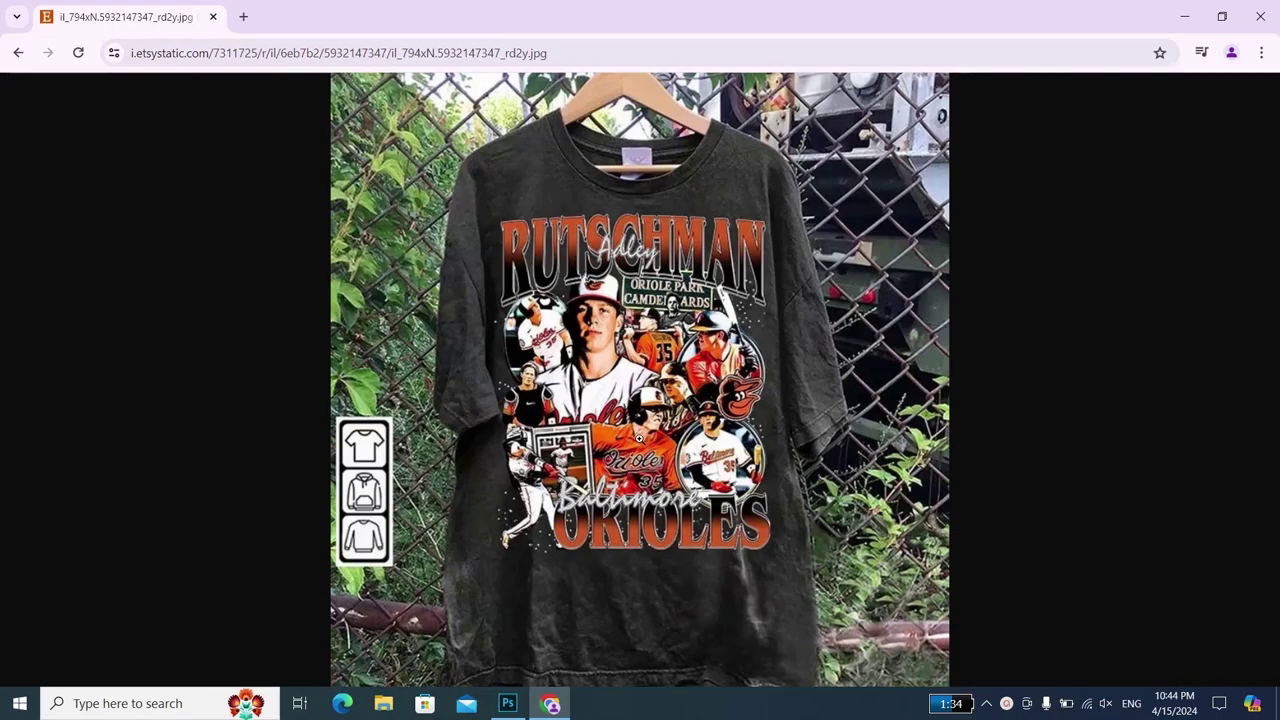
- Enlarge the Orioles bootleg shirt reference in Chrome and compare it against the drake.psd collage
click(663, 385)
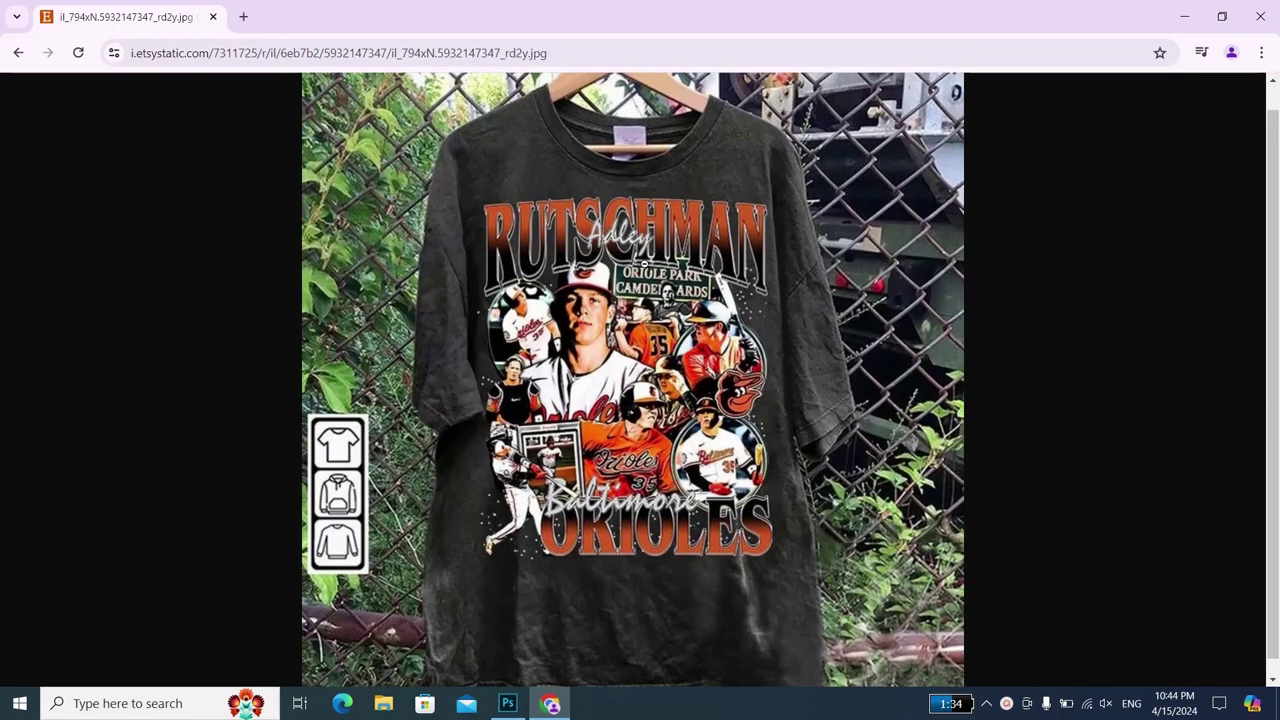
key(alt+Tab)
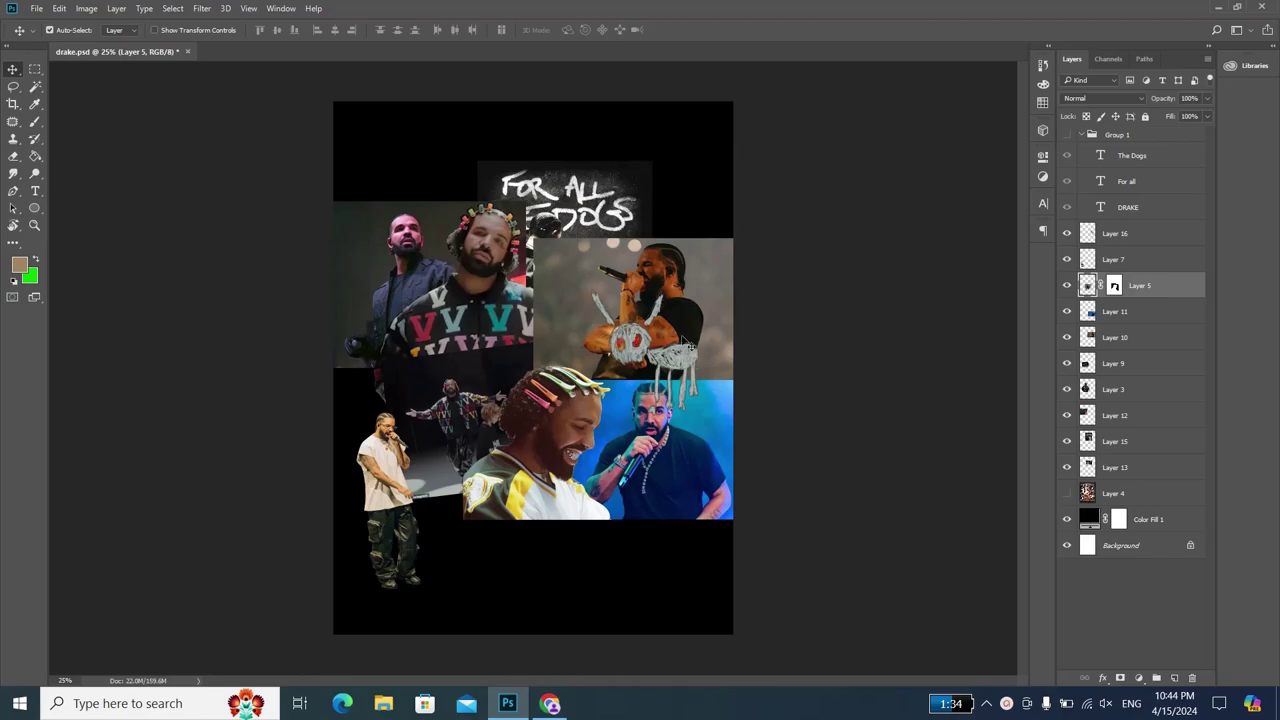
key(alt+Tab)
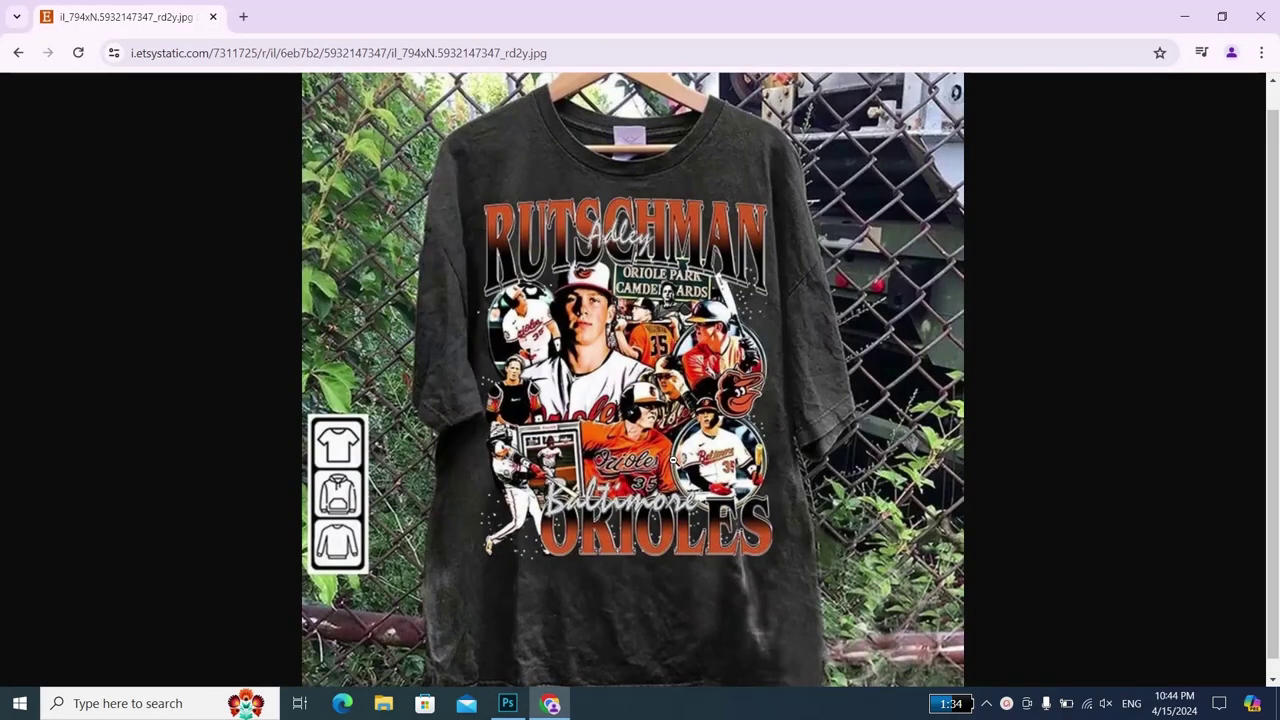
key(alt+Tab)
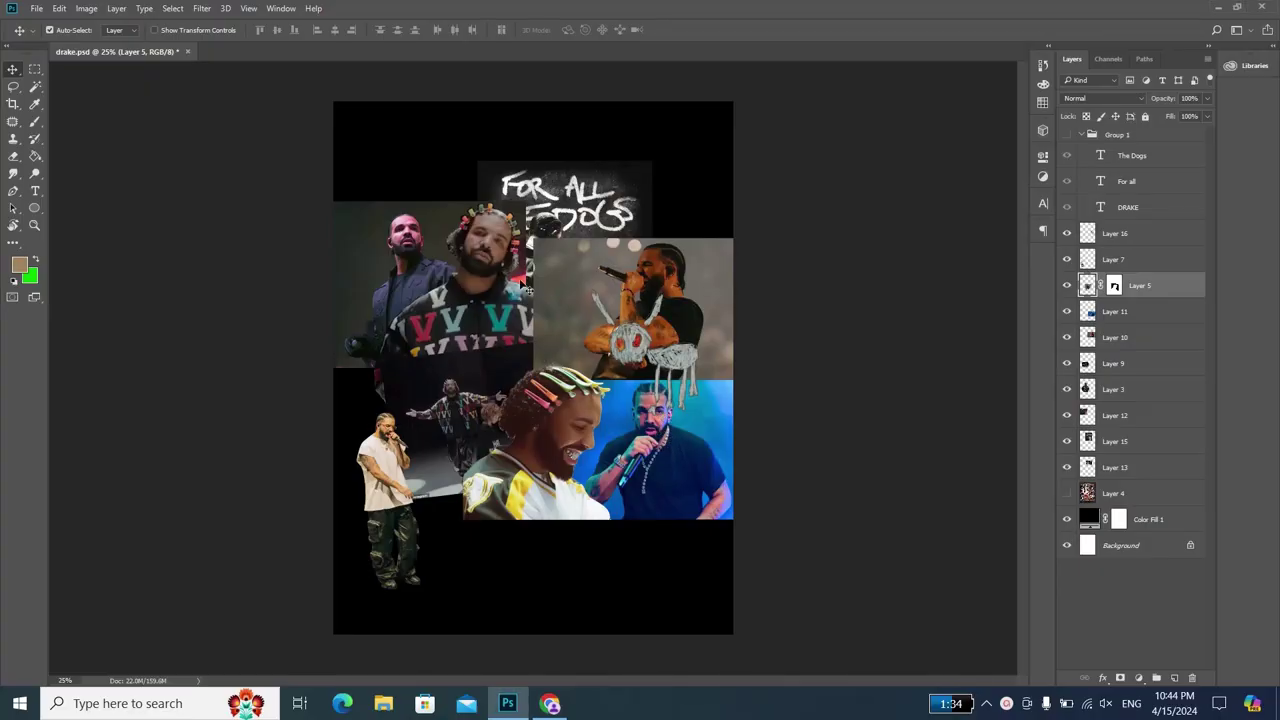
key(alt+Tab)
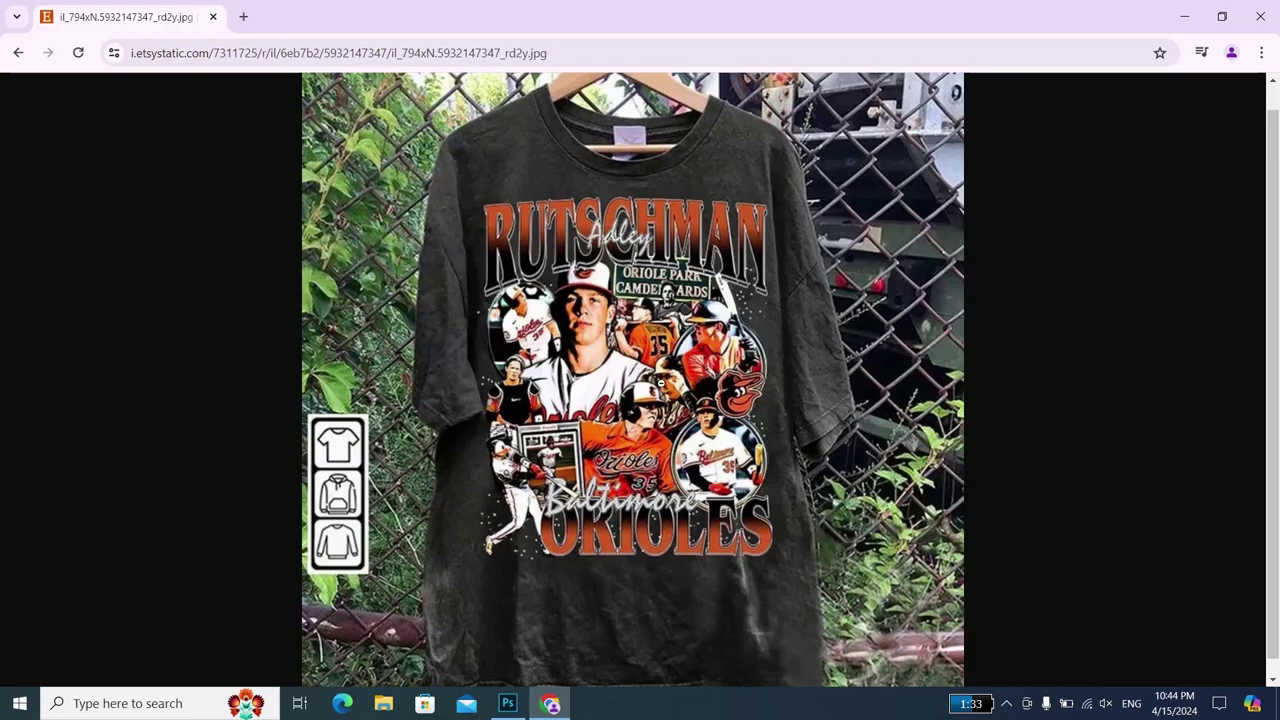
key(alt+Tab)
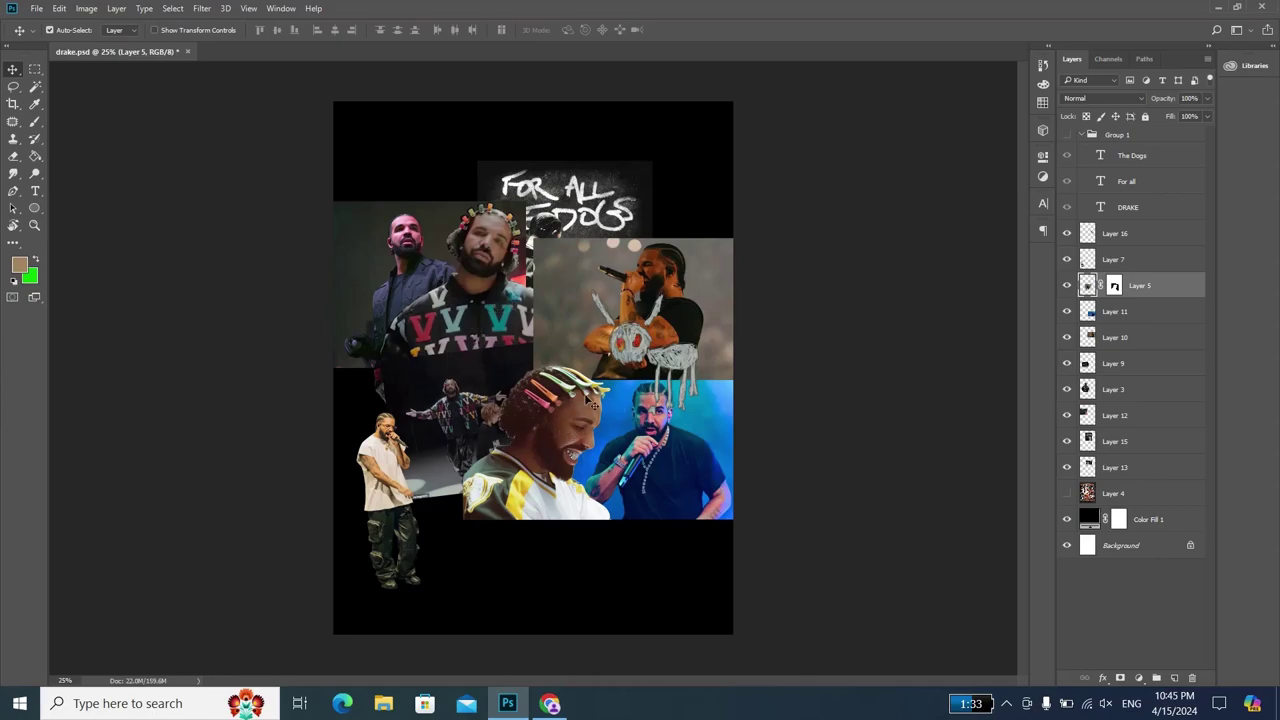
- Select the Layer 3 concert photo and show the new fill or adjustment layer menu
drag(590, 400, 585, 410)
click(628, 440)
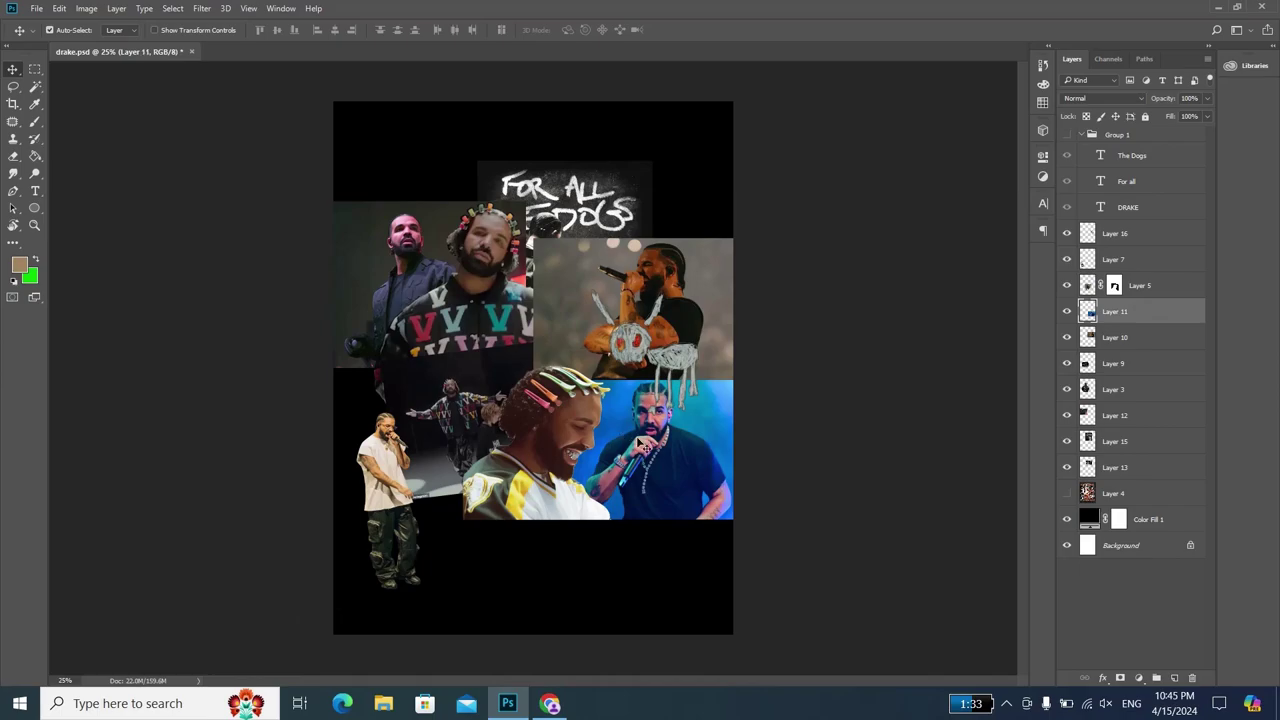
alt+scroll(578, 438, up, 1)
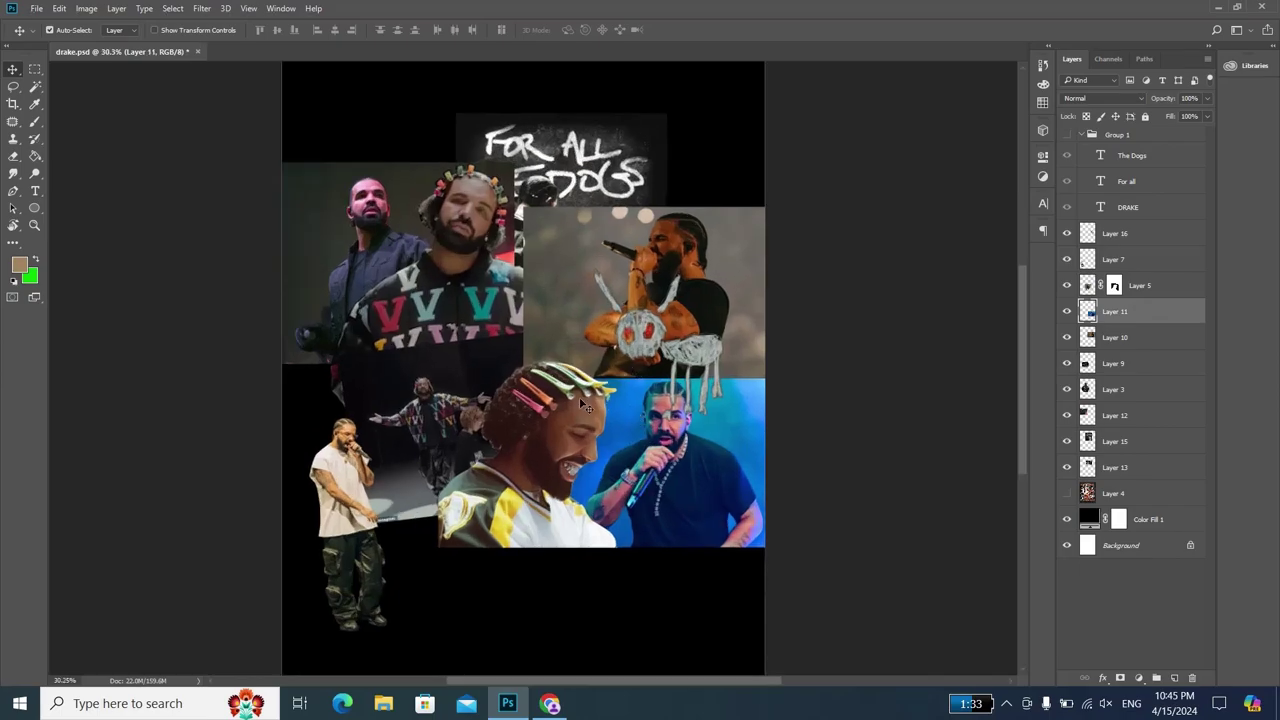
click(495, 315)
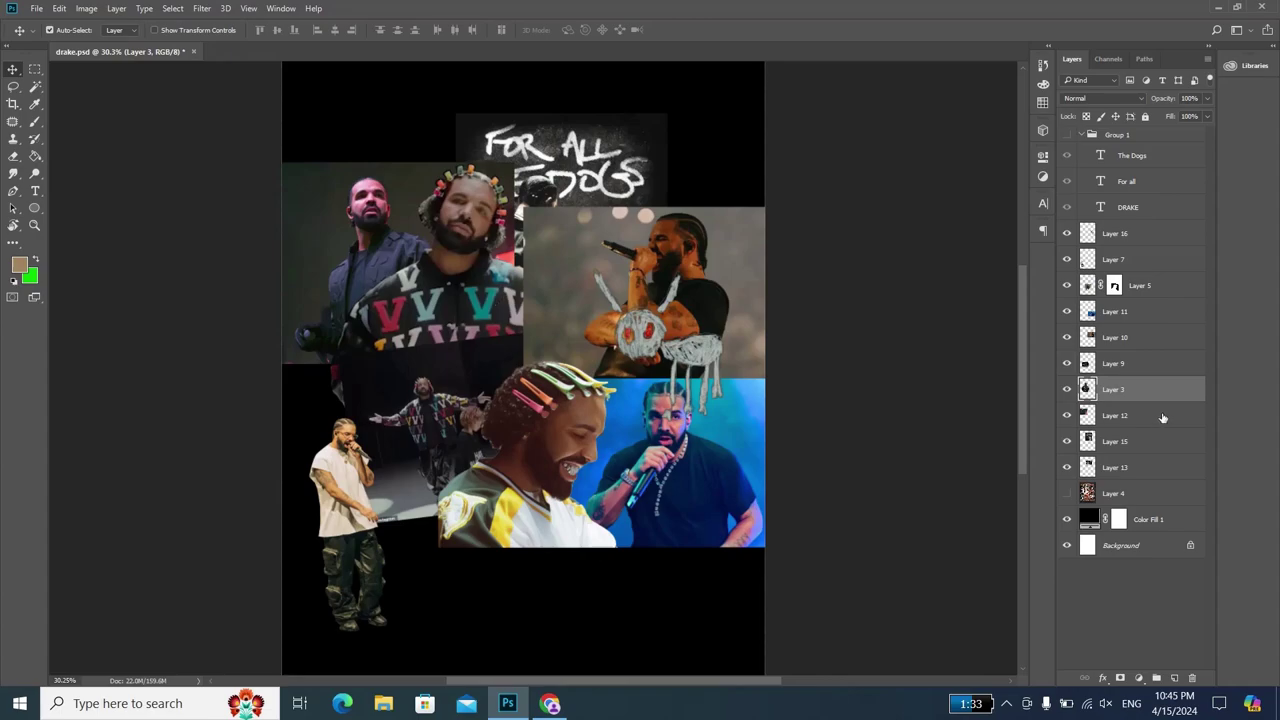
scroll(556, 366, down, 1)
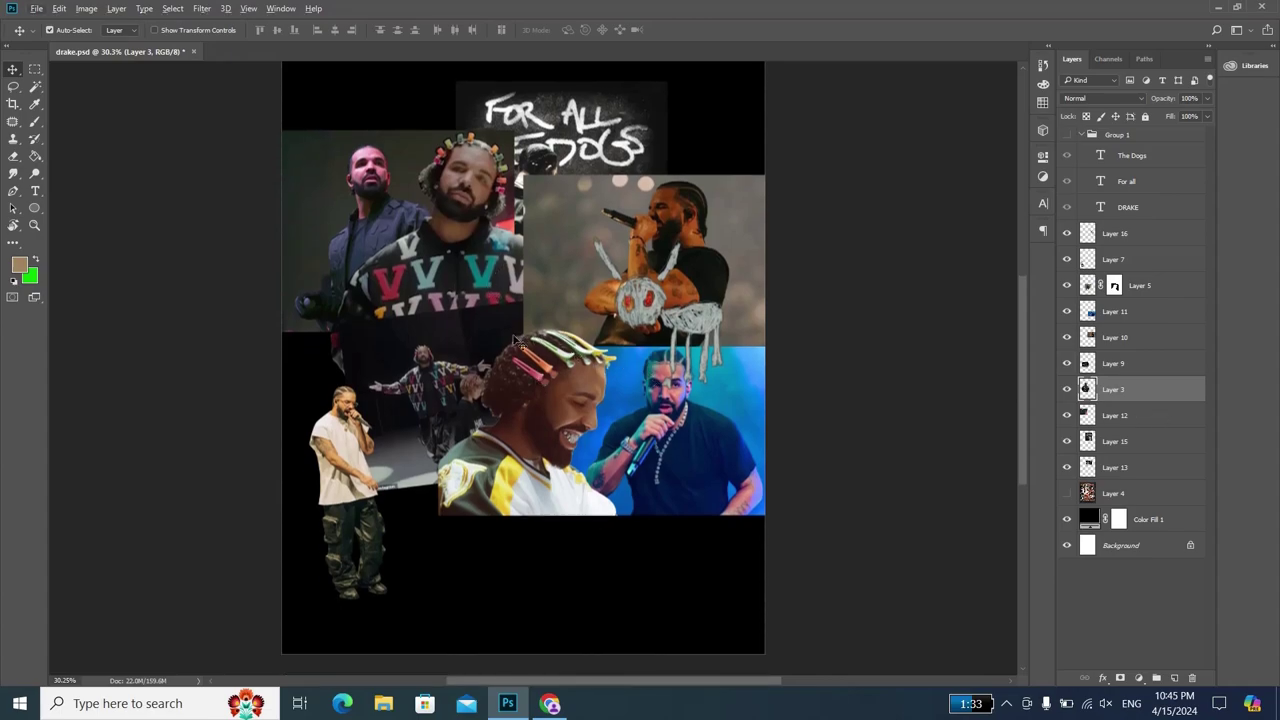
scroll(490, 345, up, 1)
scroll(490, 350, up, 1)
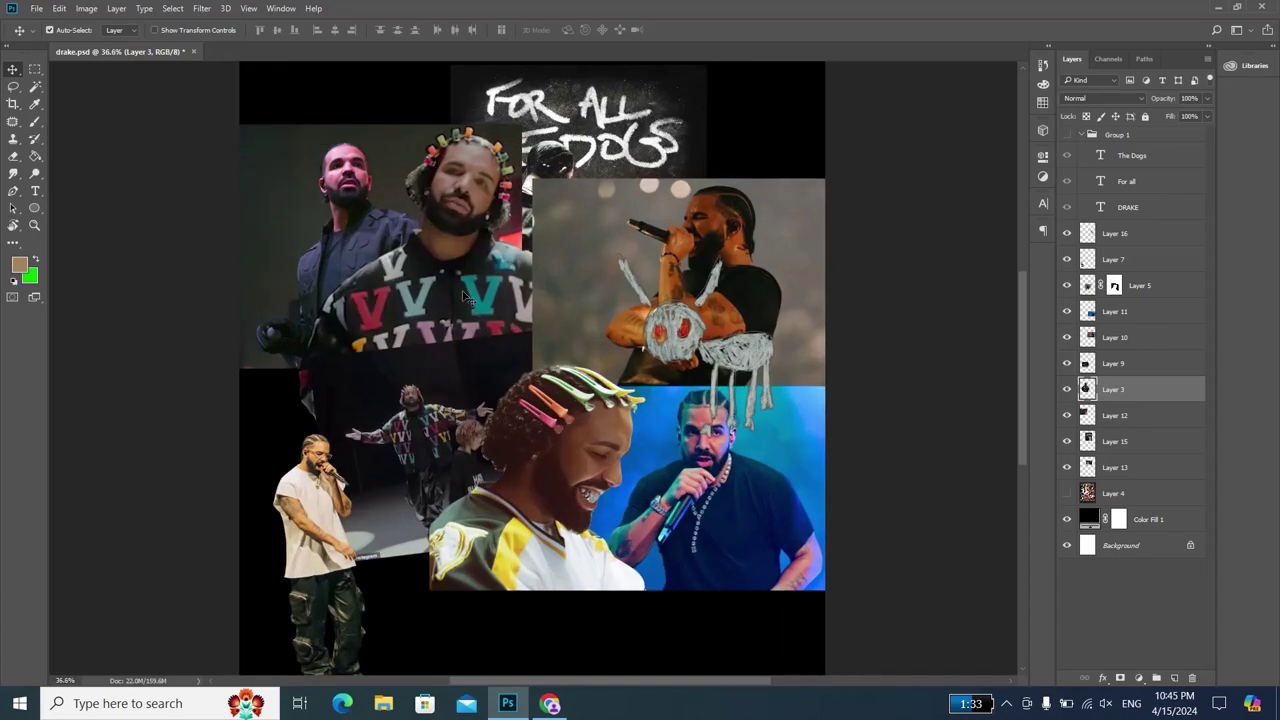
double_click(1113, 390)
click(1138, 678)
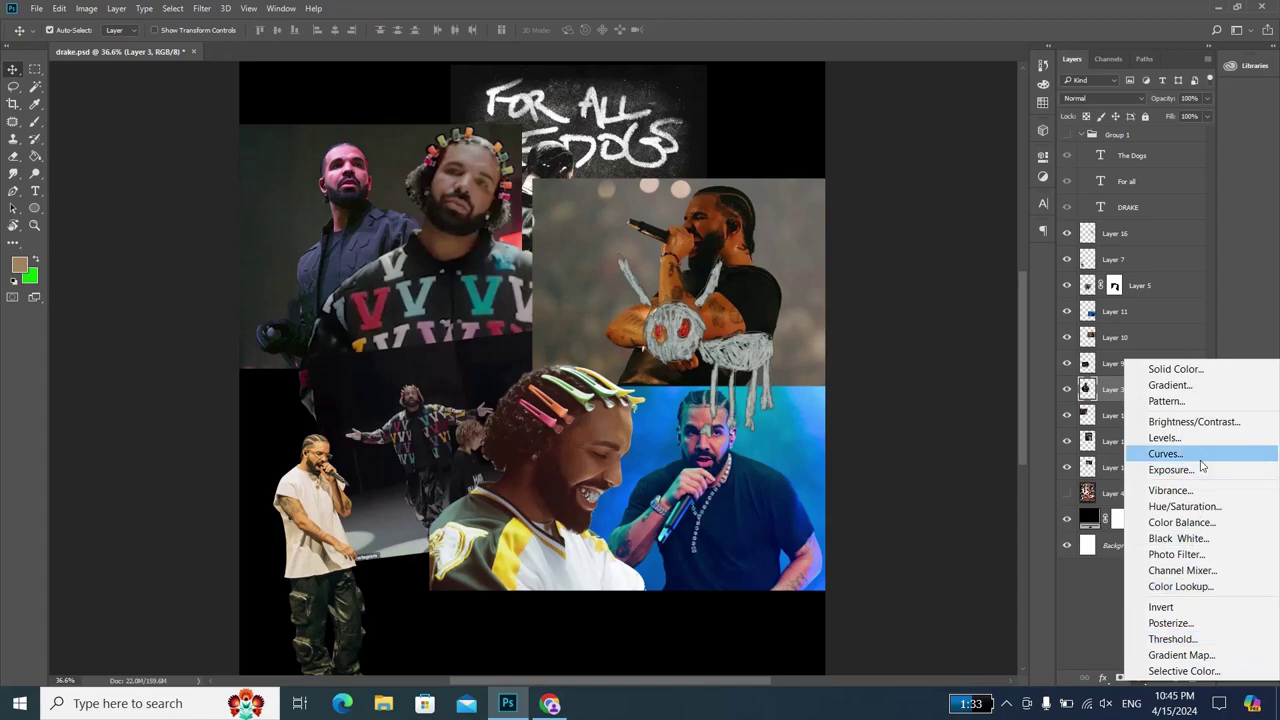
- Add a Brightness/Contrast layer with contrast 27 and a Vibrance layer with raised saturation
click(1193, 421)
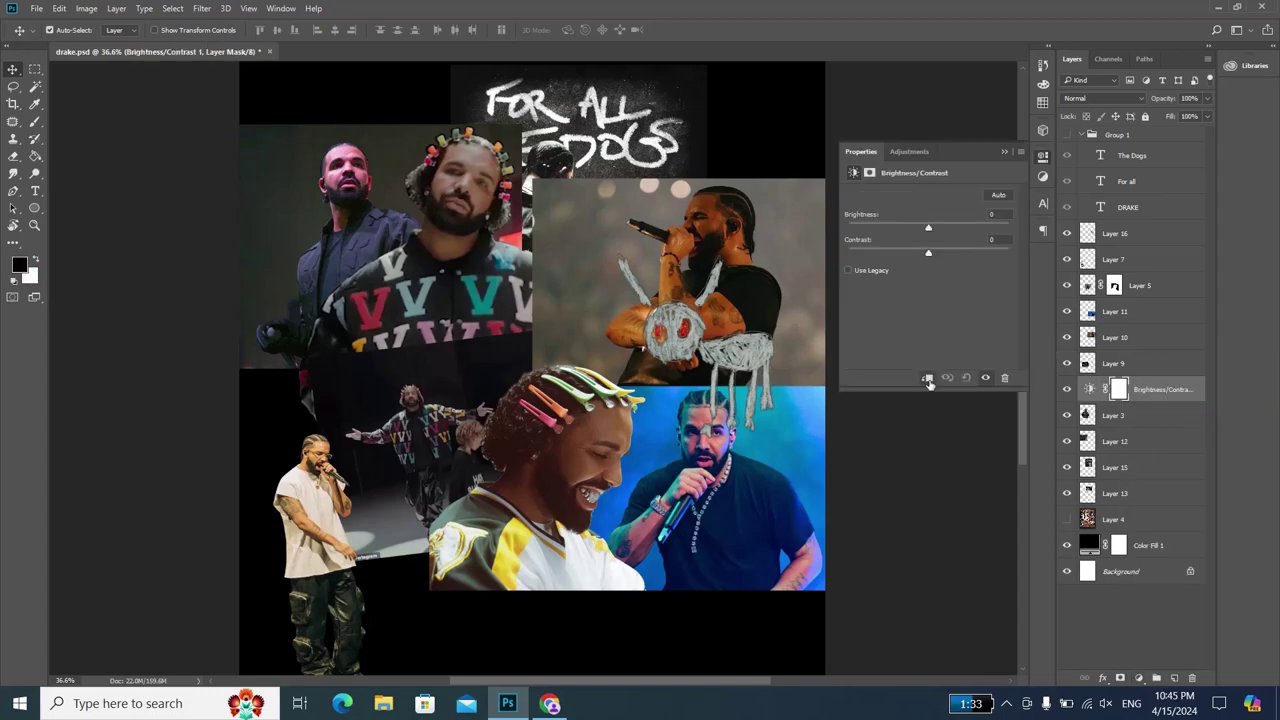
click(950, 254)
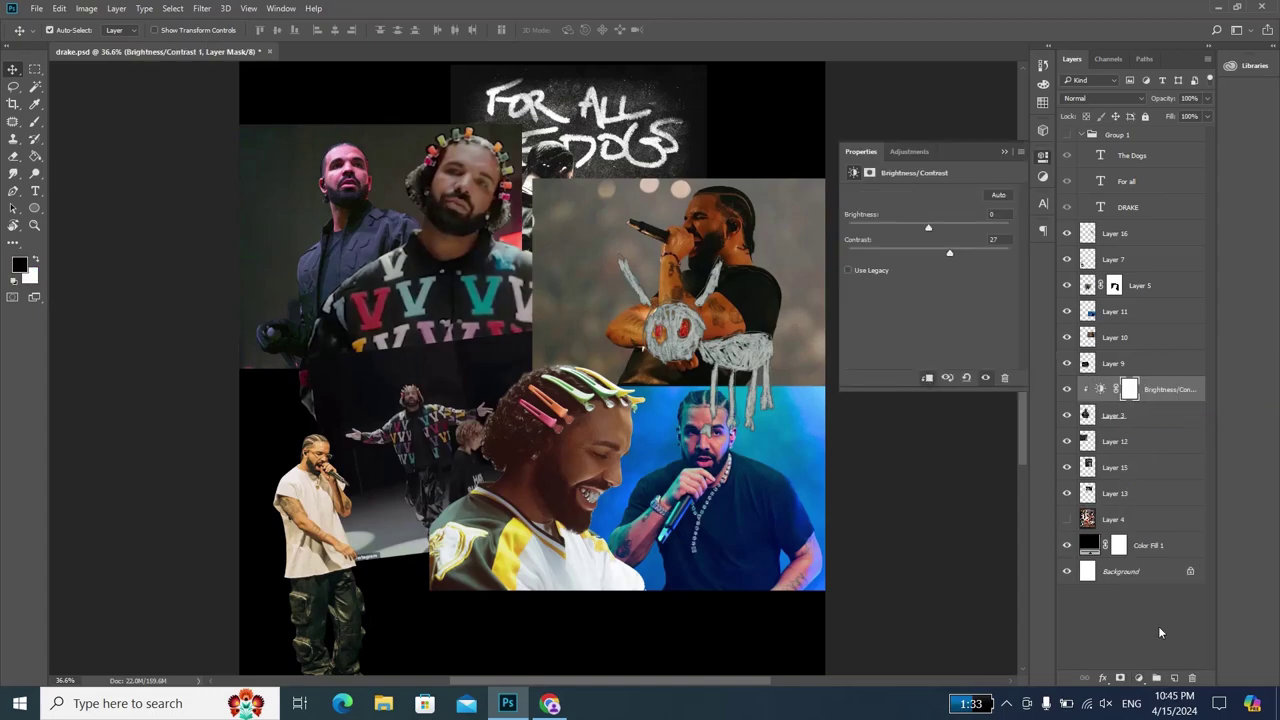
click(1137, 677)
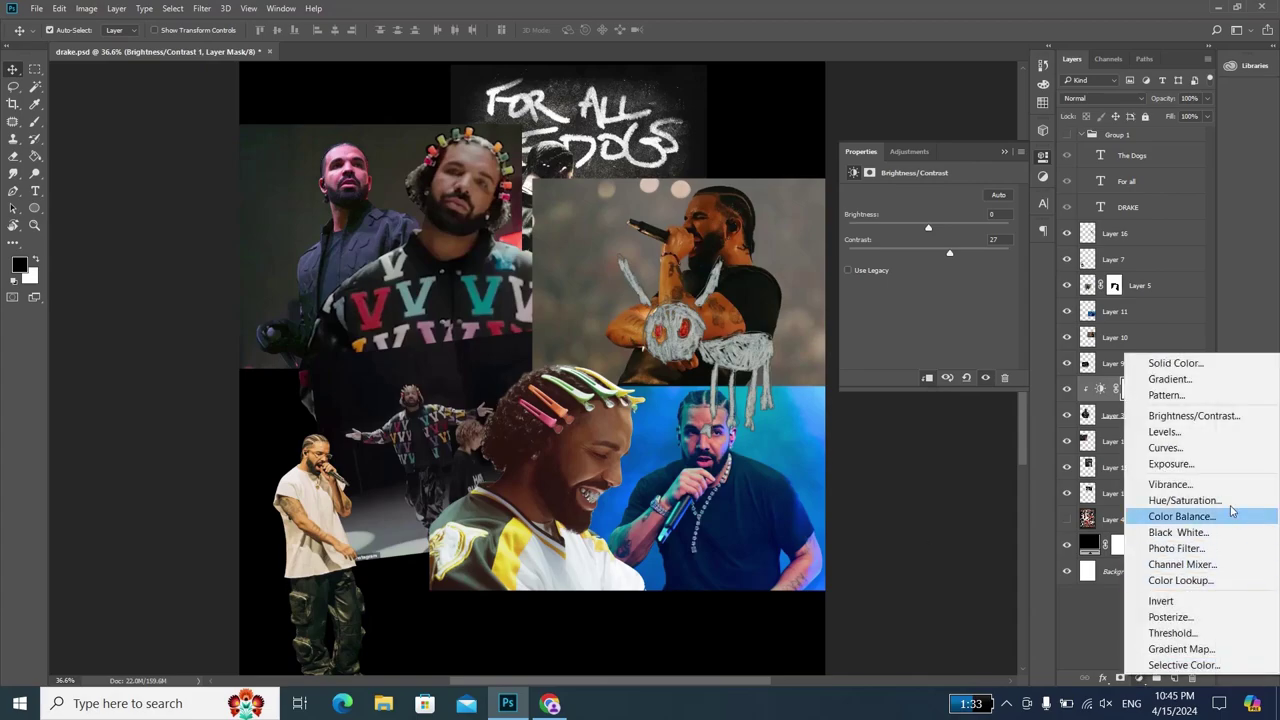
click(1168, 484)
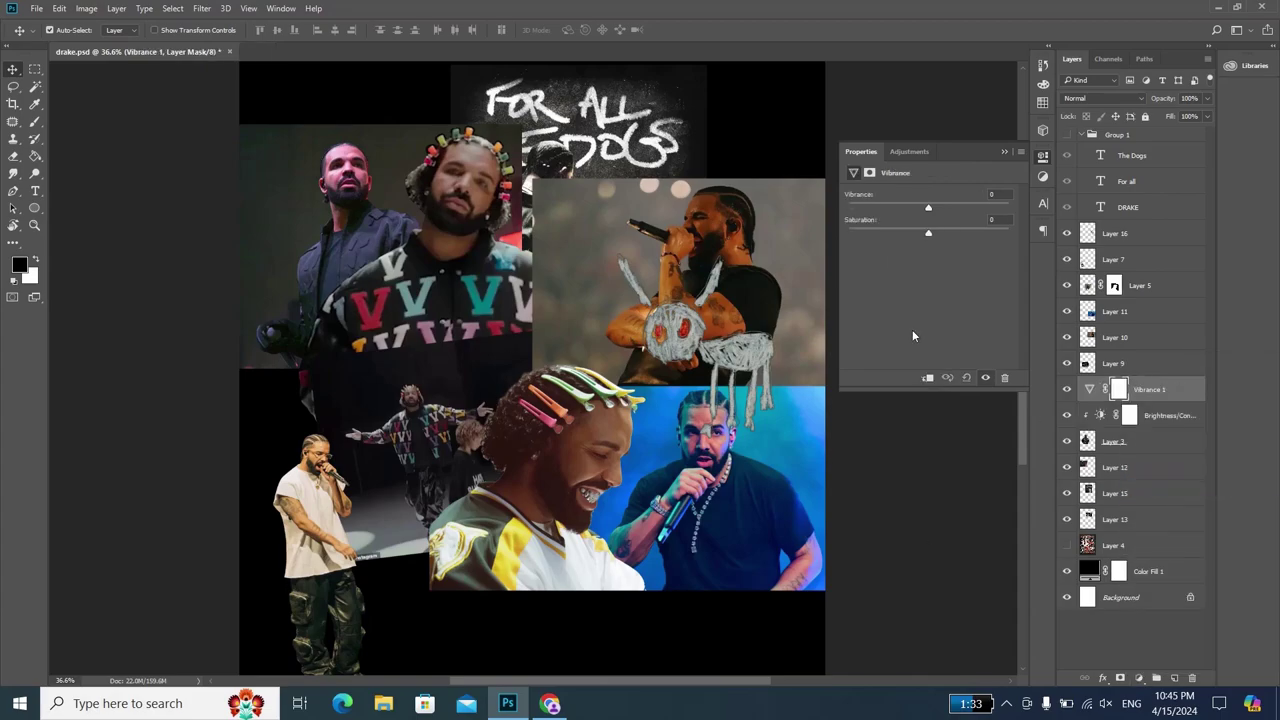
click(945, 234)
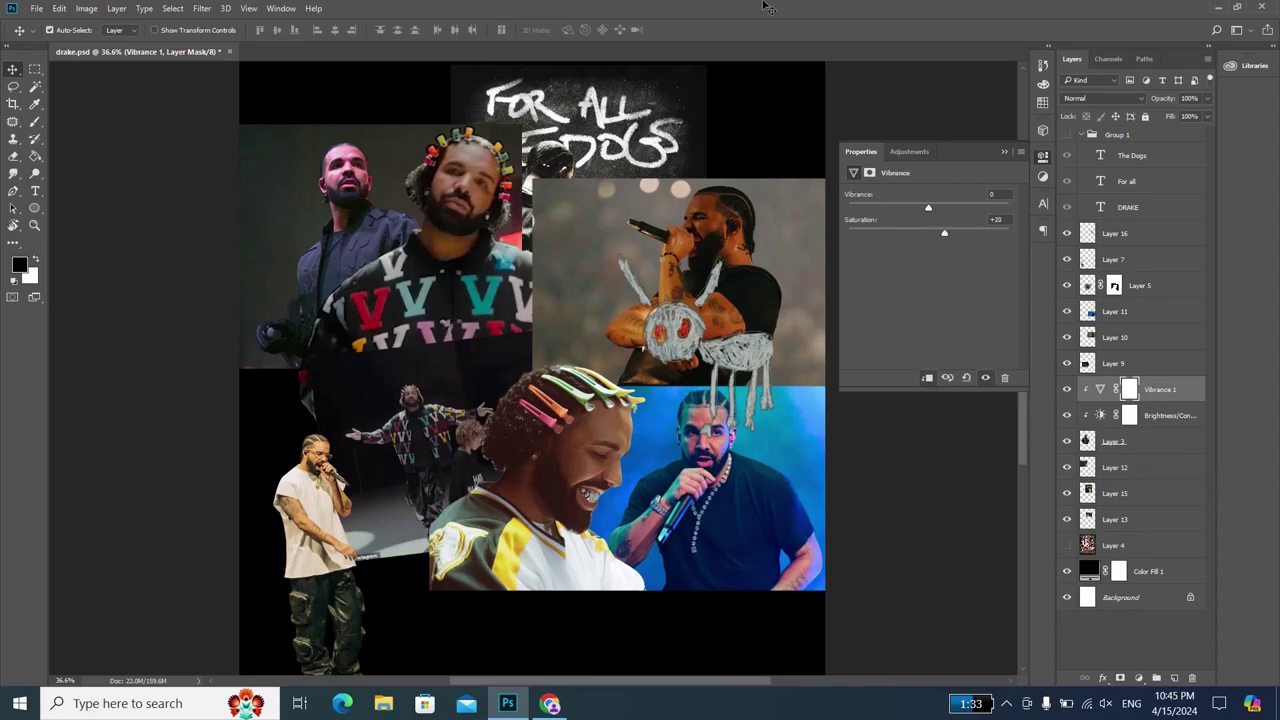
click(1006, 151)
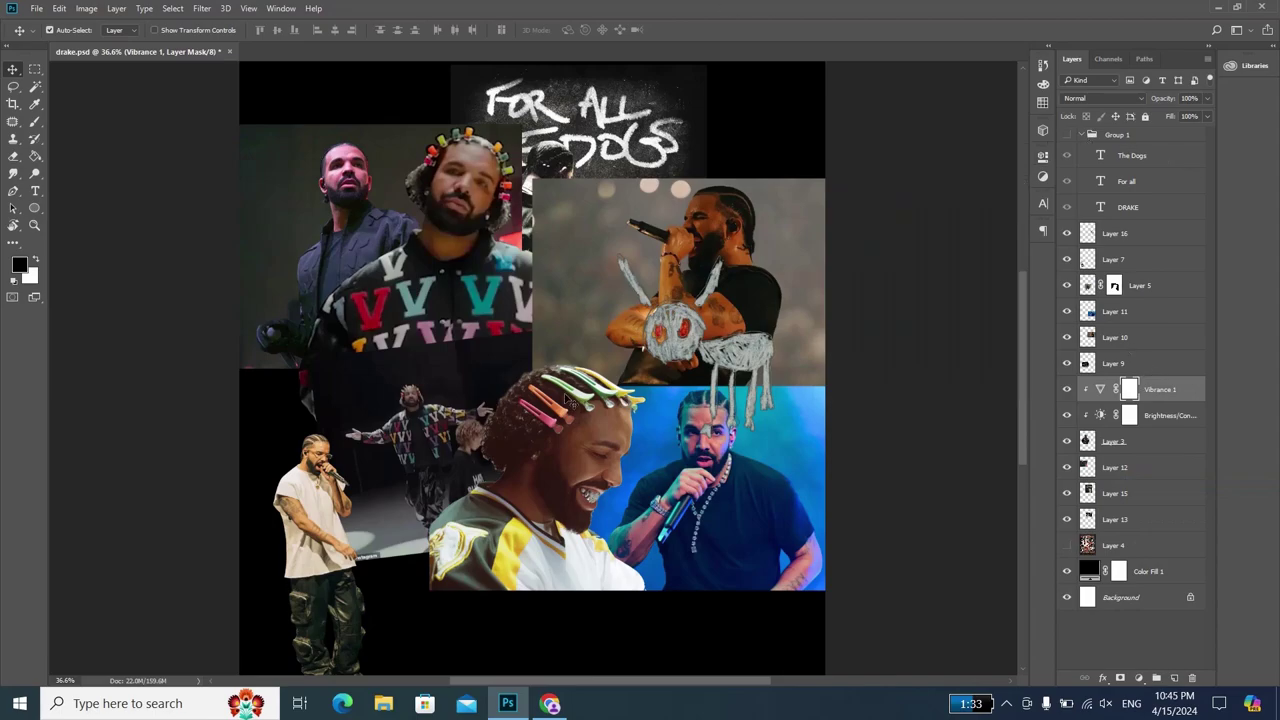
- Copy both adjustments above Layer 9 and clip them to it
click(425, 432)
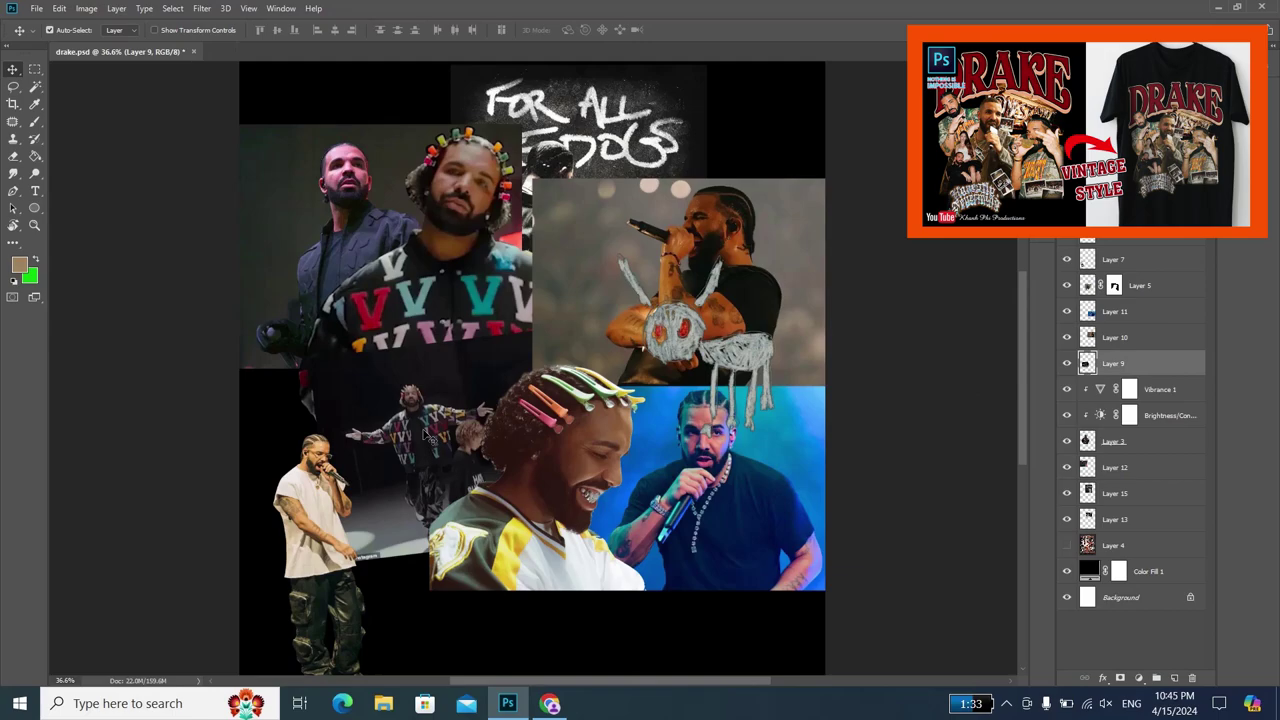
click(1163, 400)
shift+click(1168, 415)
drag(1168, 415, 1165, 352)
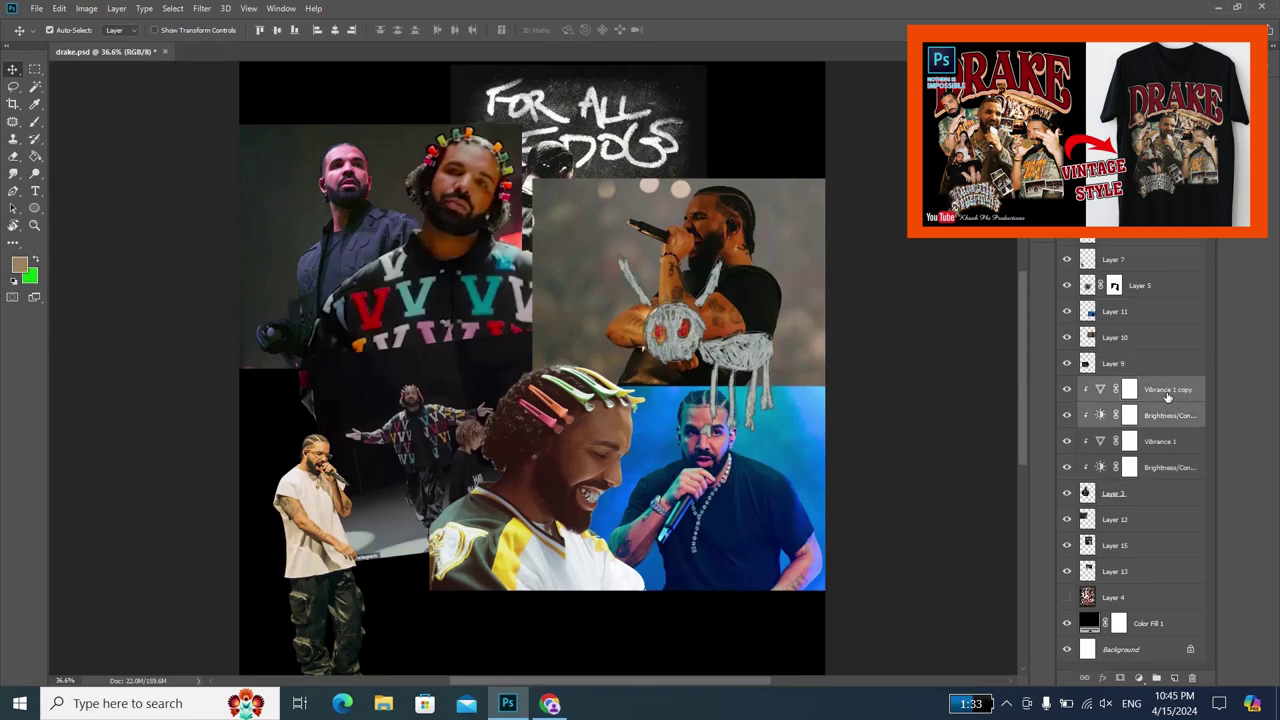
right_click(1165, 364)
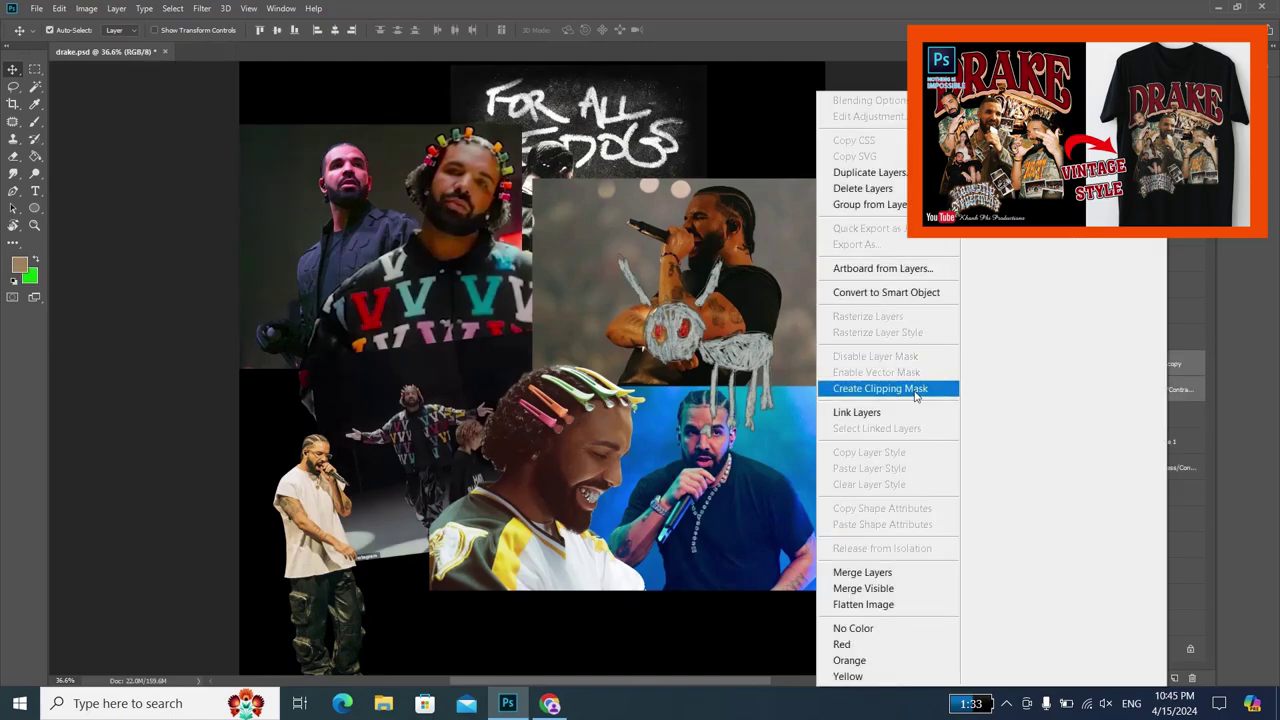
click(915, 393)
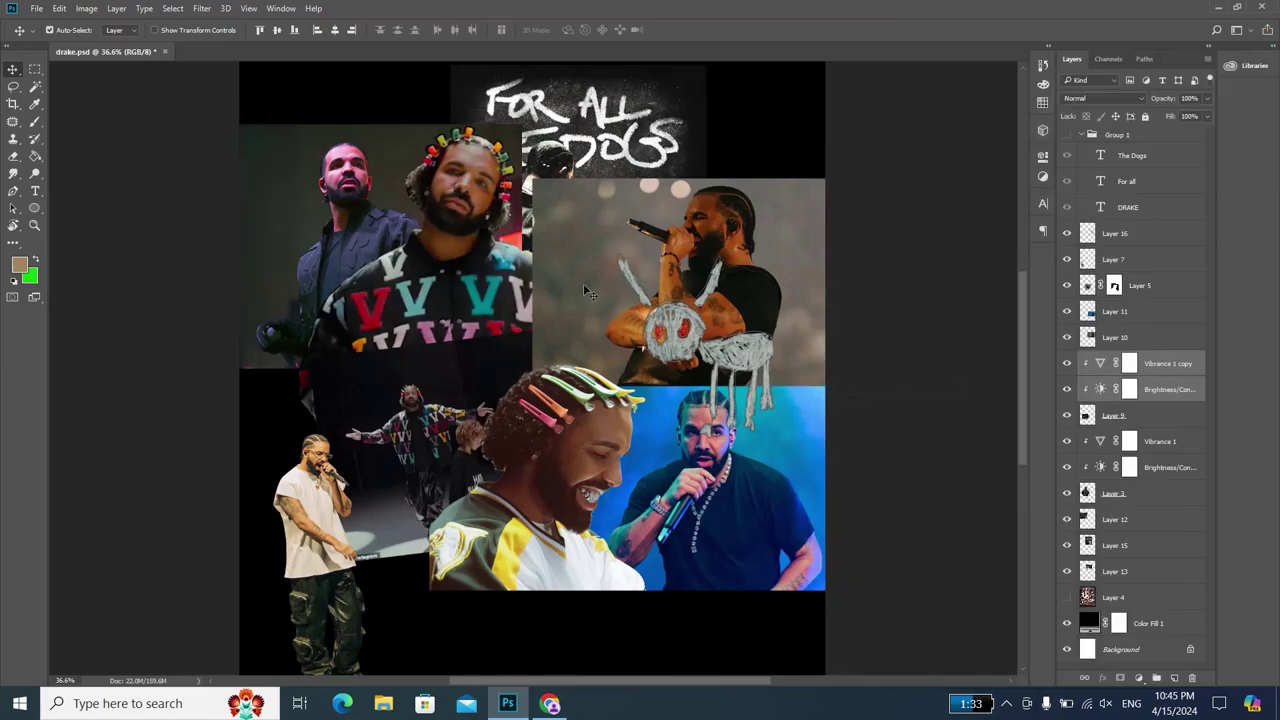
- Merge the copied Vibrance and Brightness/Contrast adjustments into Layer 9
click(1161, 376)
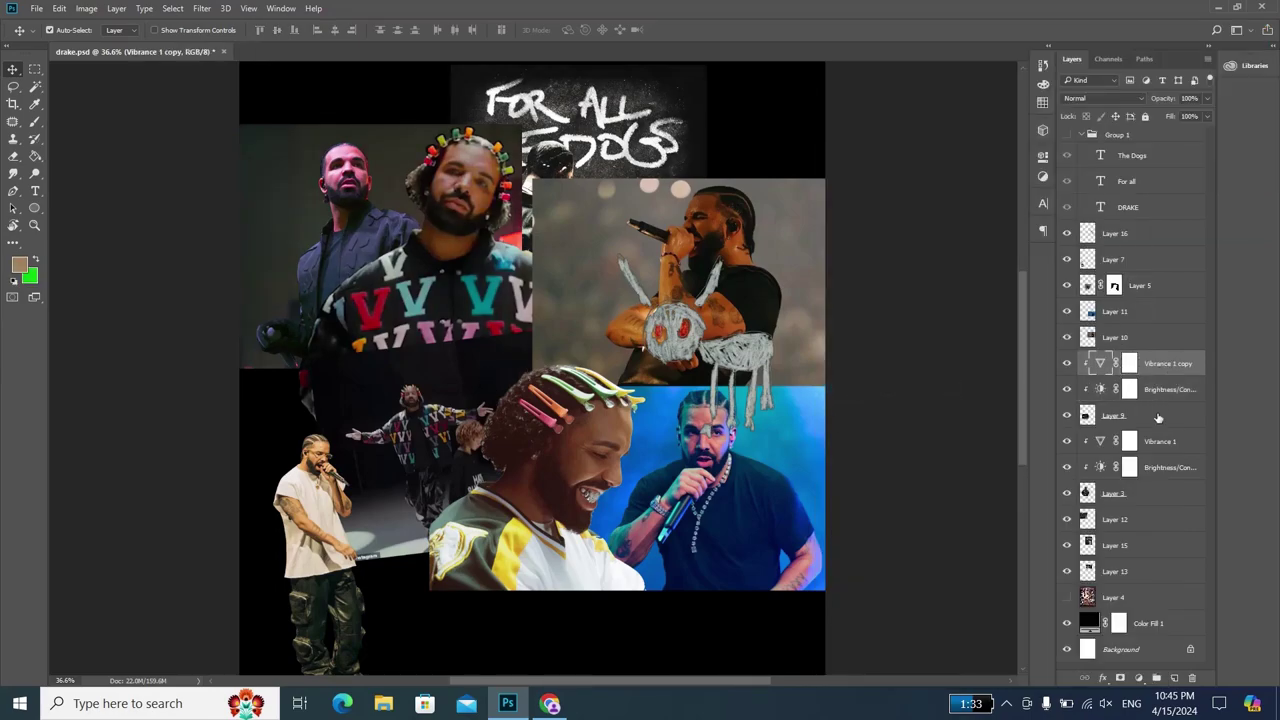
shift+click(1158, 416)
right_click(1163, 370)
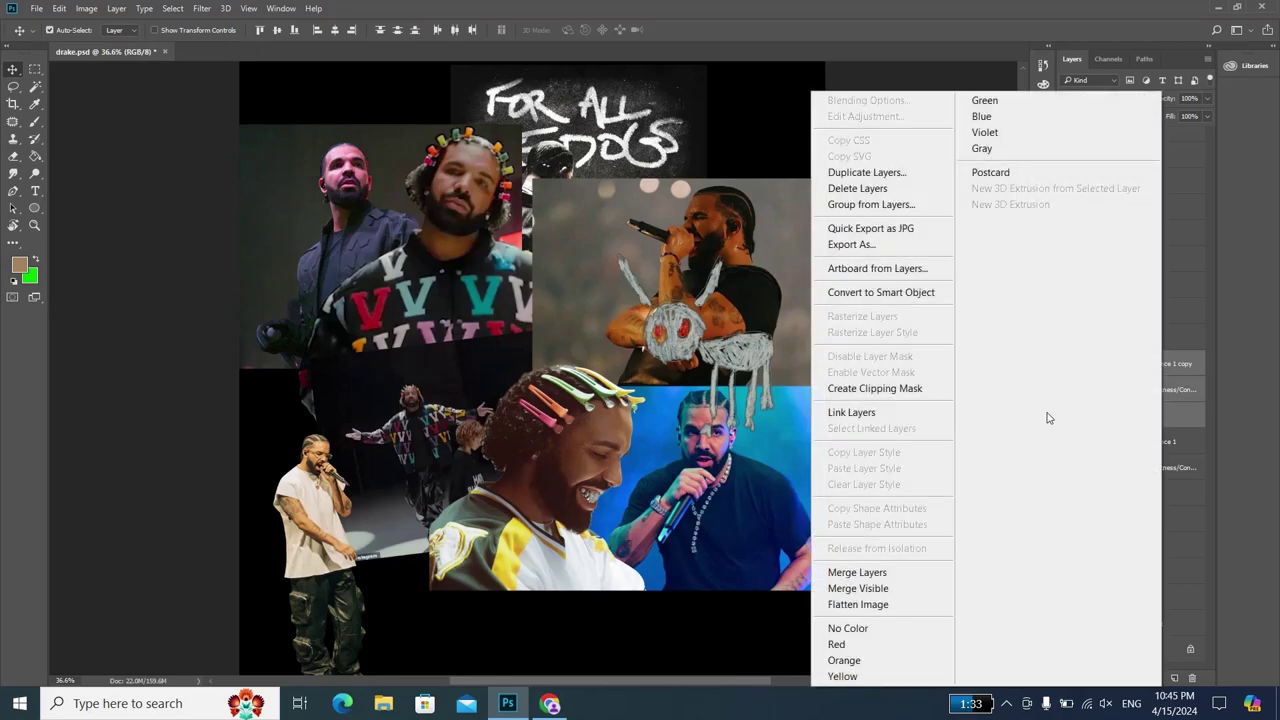
click(886, 572)
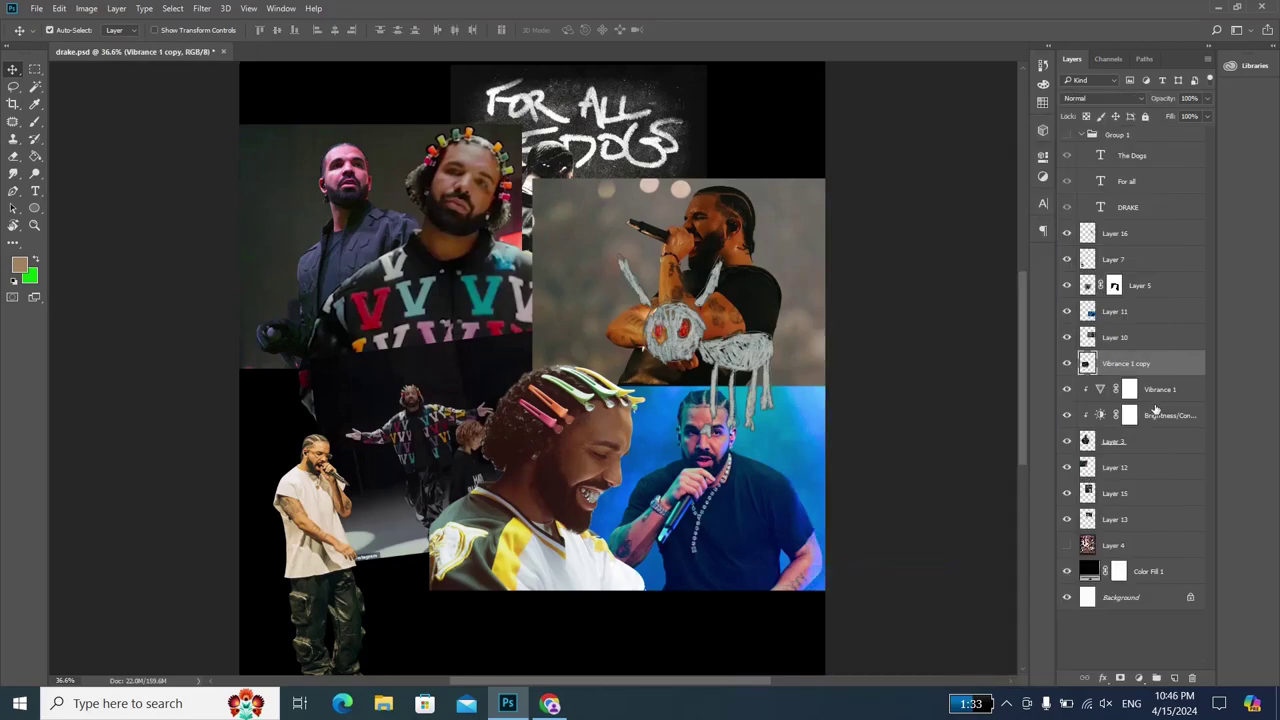
click(1148, 446)
- Merge the original Vibrance and Brightness/Contrast adjustments into Layer 3
shift+click(1143, 450)
key(ctrl+e)
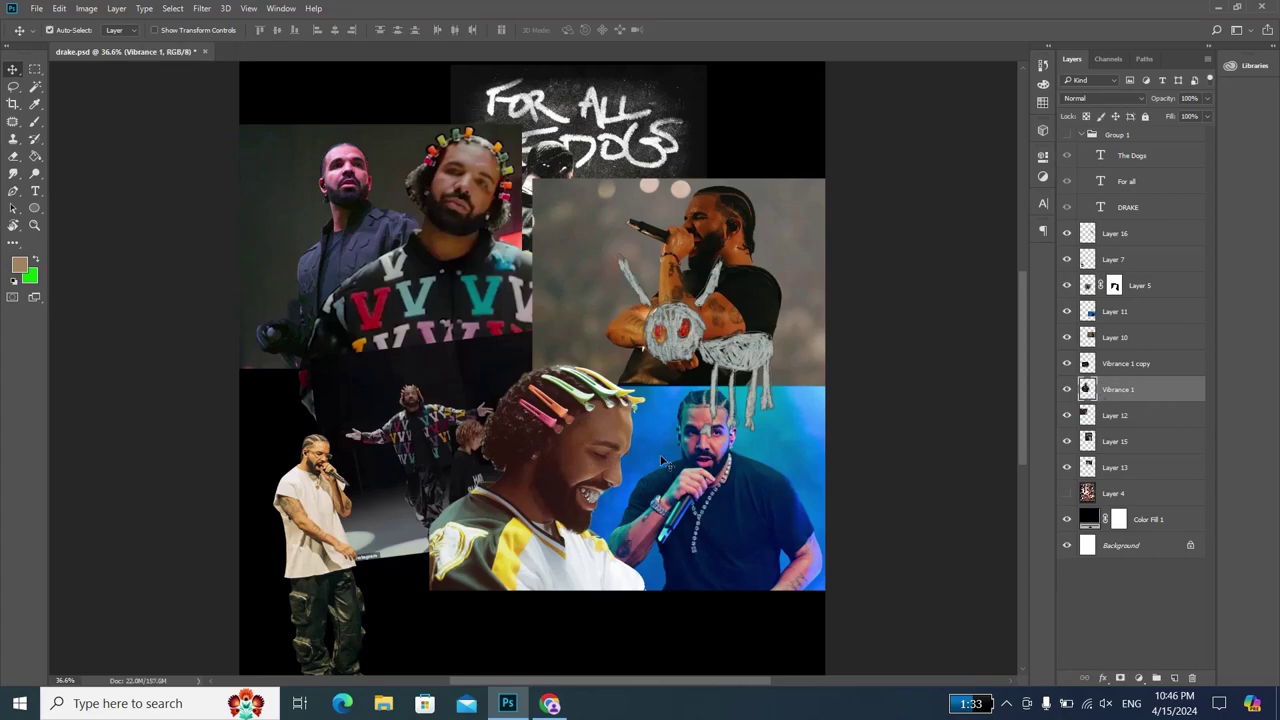
scroll(506, 458, down, 1)
scroll(480, 430, down, 1)
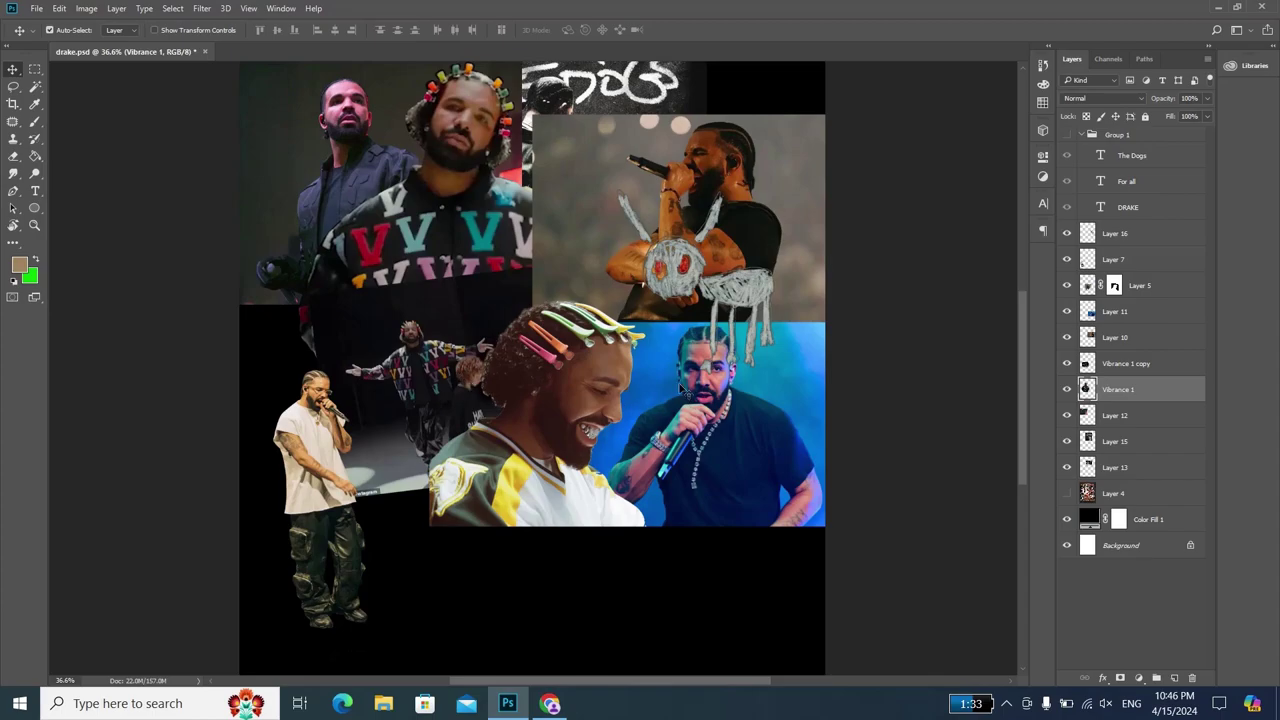
scroll(600, 370, down, 1)
scroll(573, 358, down, 2)
scroll(579, 335, up, 2)
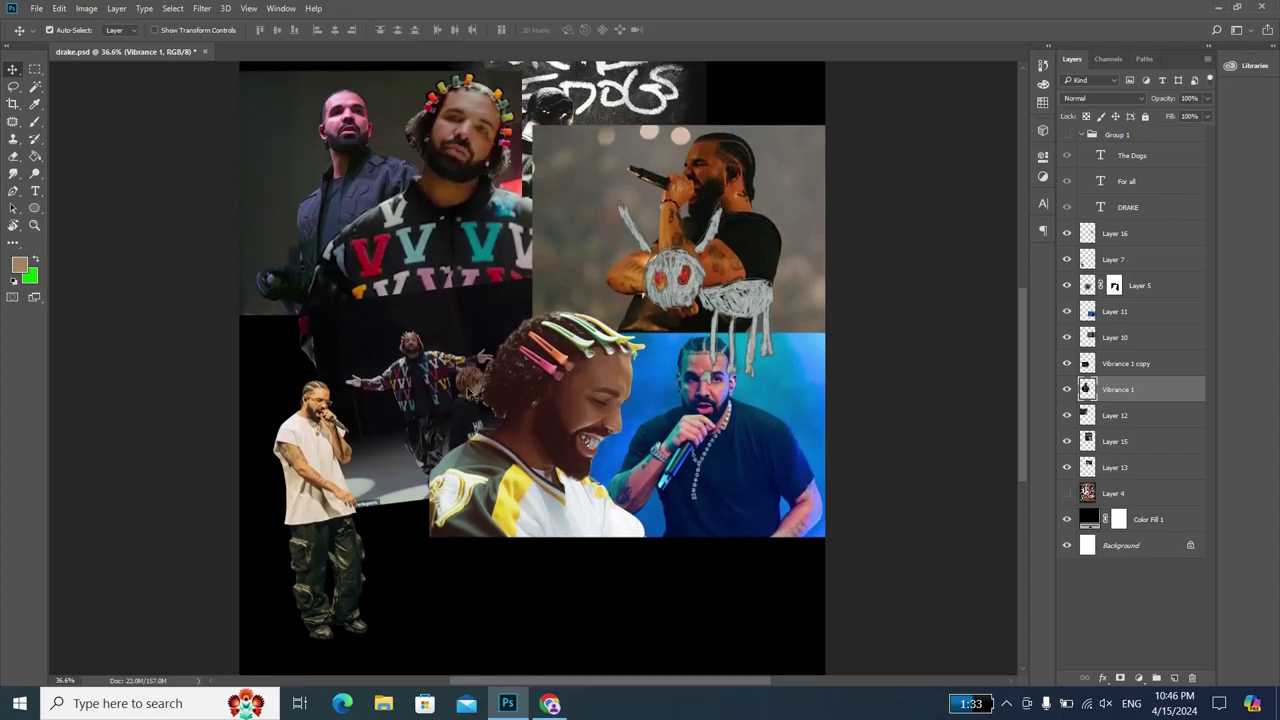
scroll(490, 382, up, 1)
- Apply Layer 5's mask, then sample the sweater's teal V as the foreground colour
click(586, 372)
scroll(576, 376, up, 1)
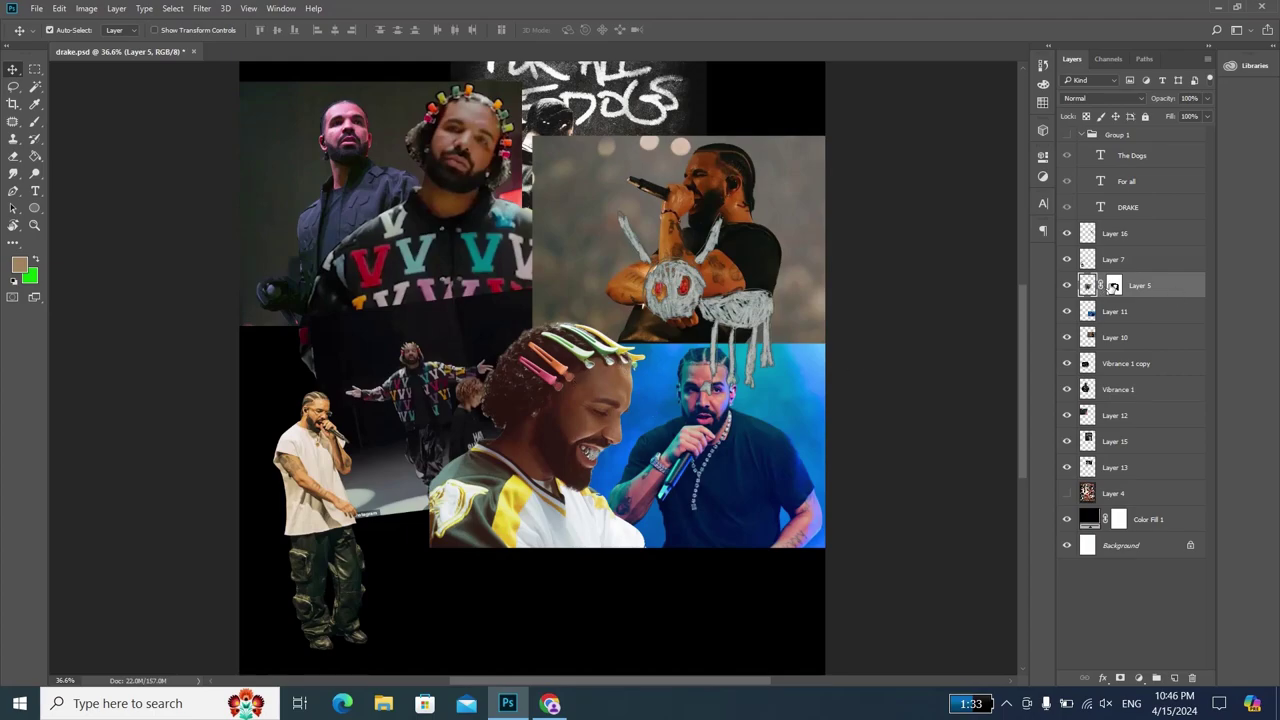
right_click(1110, 288)
click(1150, 331)
key(i)
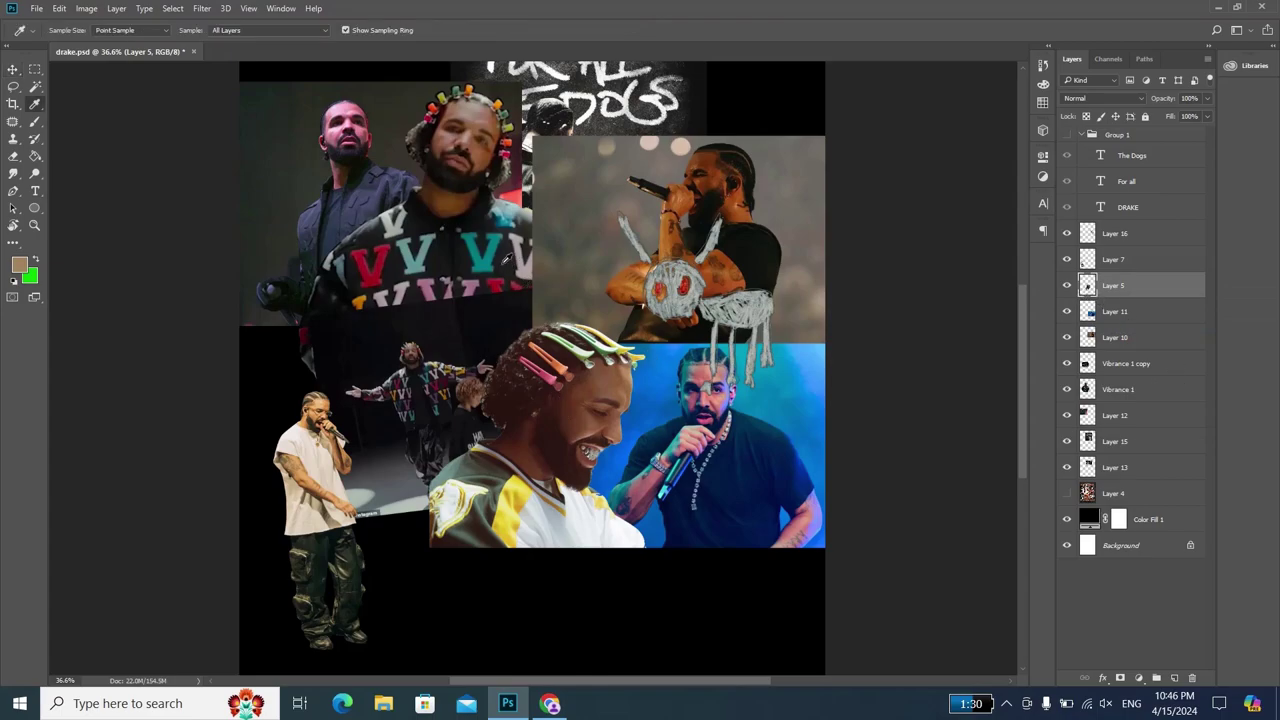
click(490, 256)
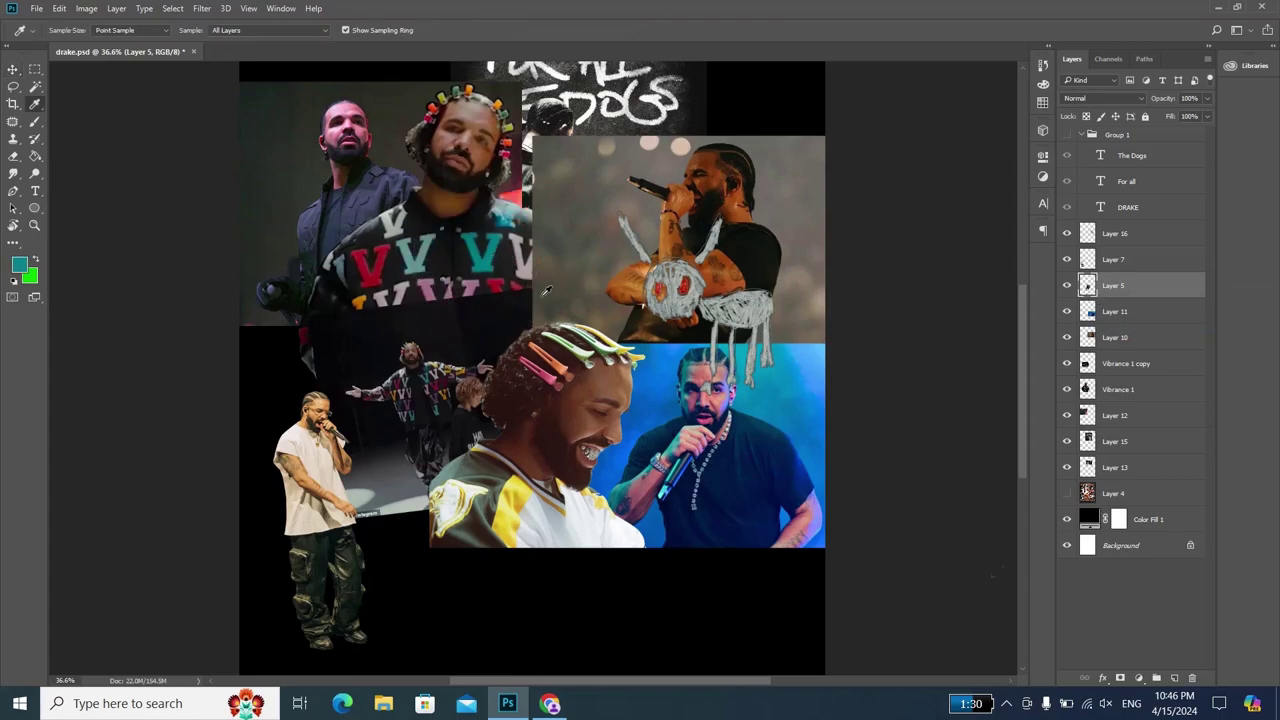
- Add a teal Solid Color fill layer clipped to the laughing-Drake photo
click(1138, 679)
click(1165, 366)
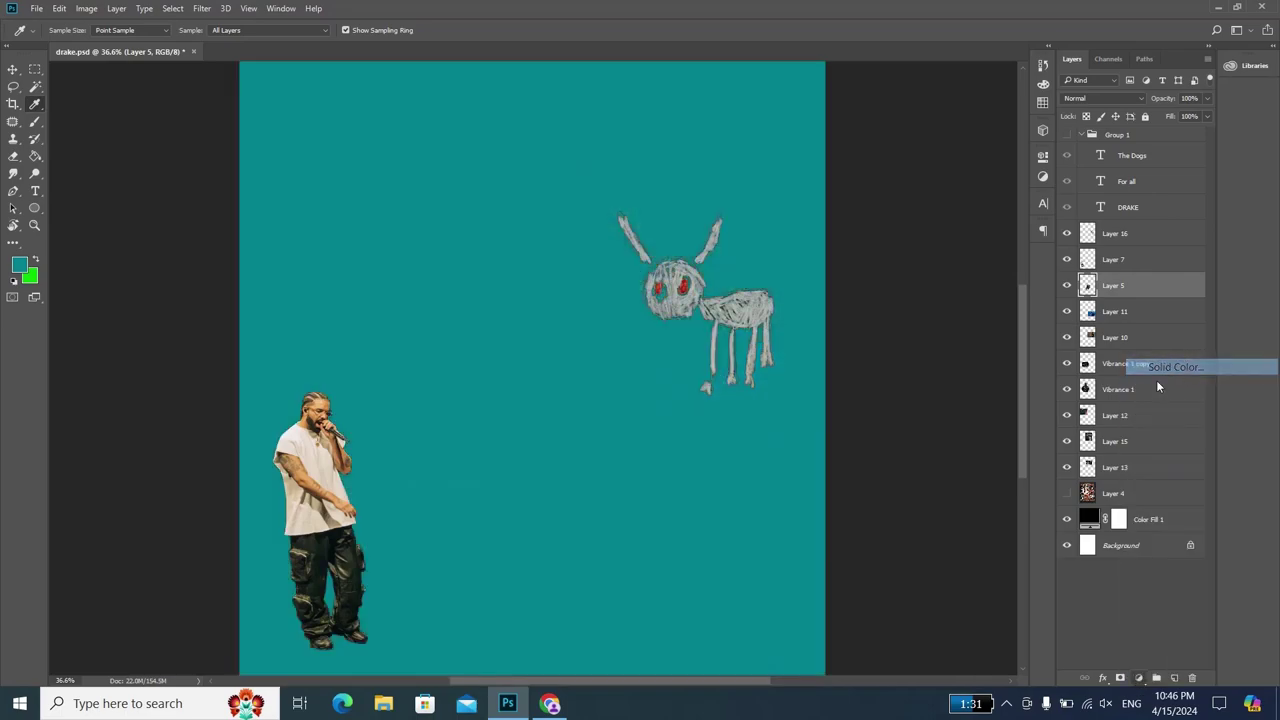
click(1217, 176)
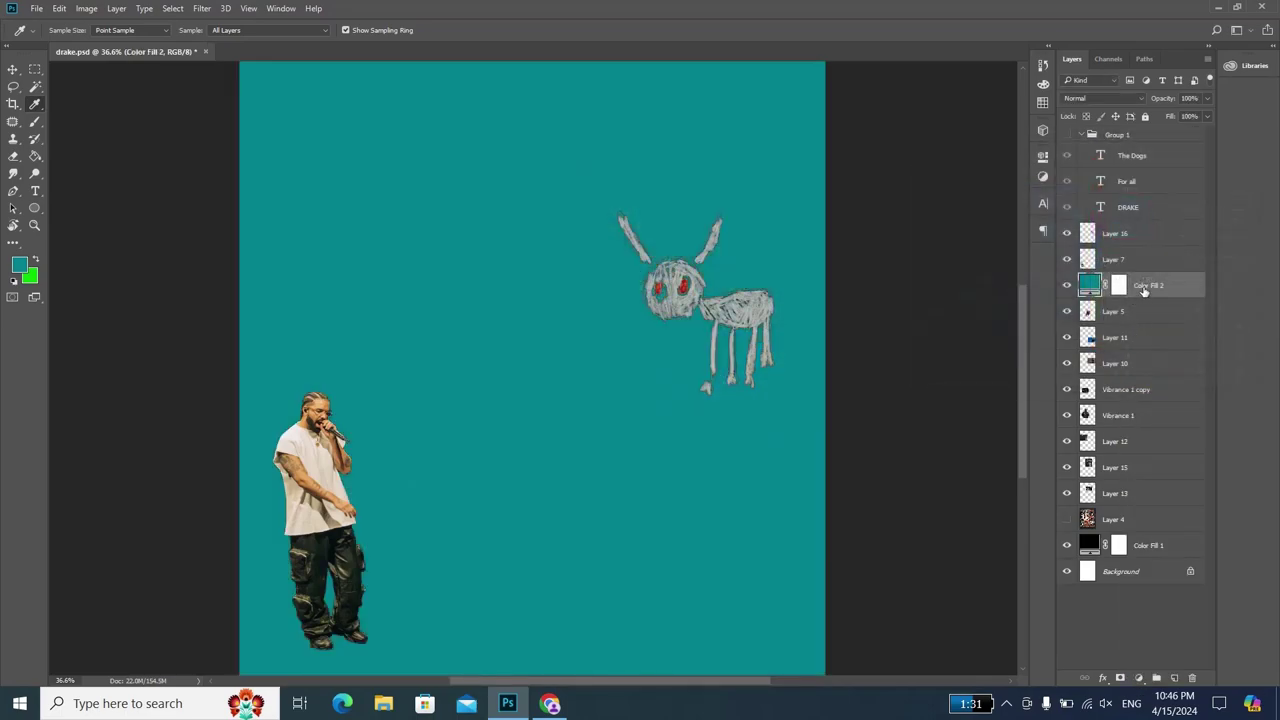
right_click(1138, 290)
click(876, 390)
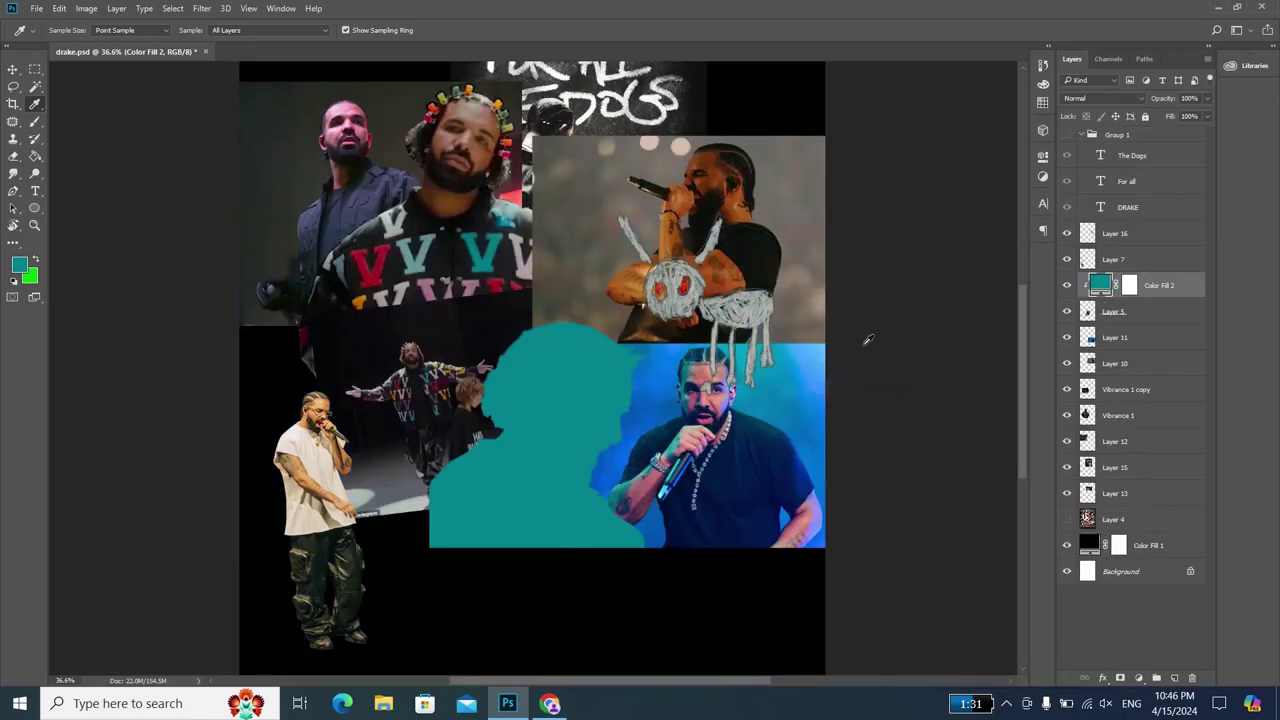
- Try Soft Light and Hard Mix, then set the teal fill's blend mode to Hard Light
click(1100, 98)
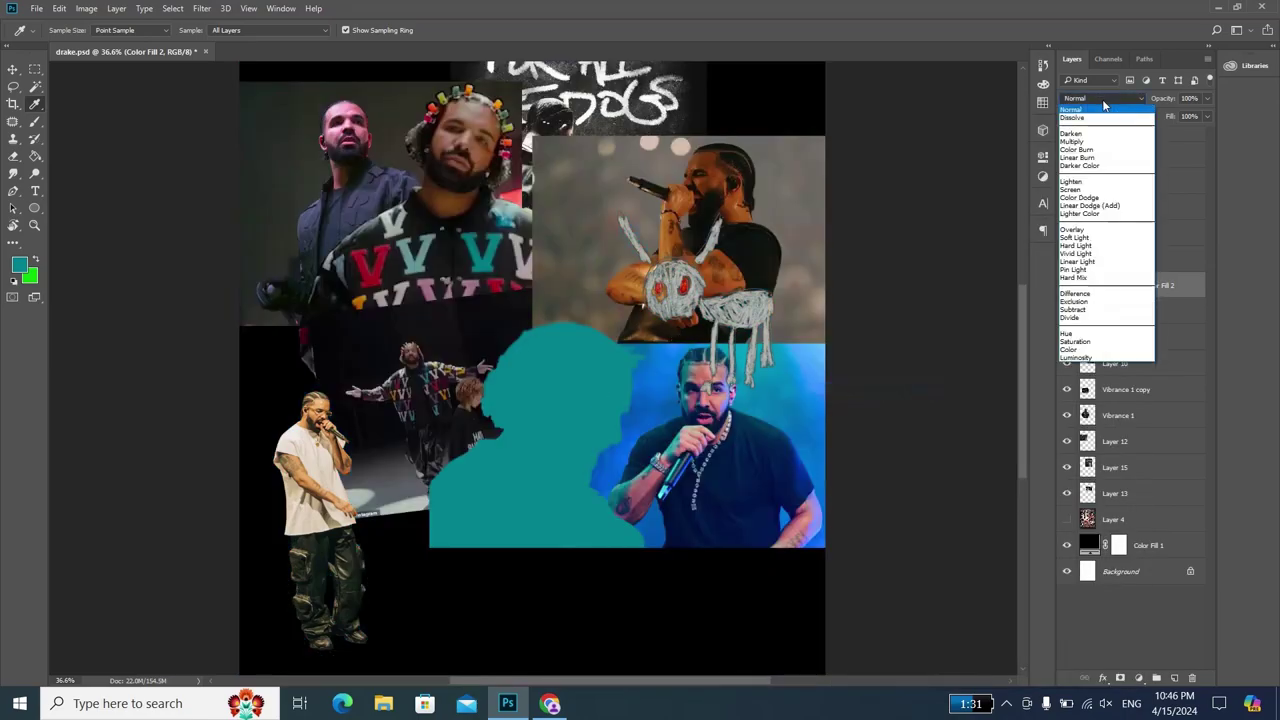
click(1076, 237)
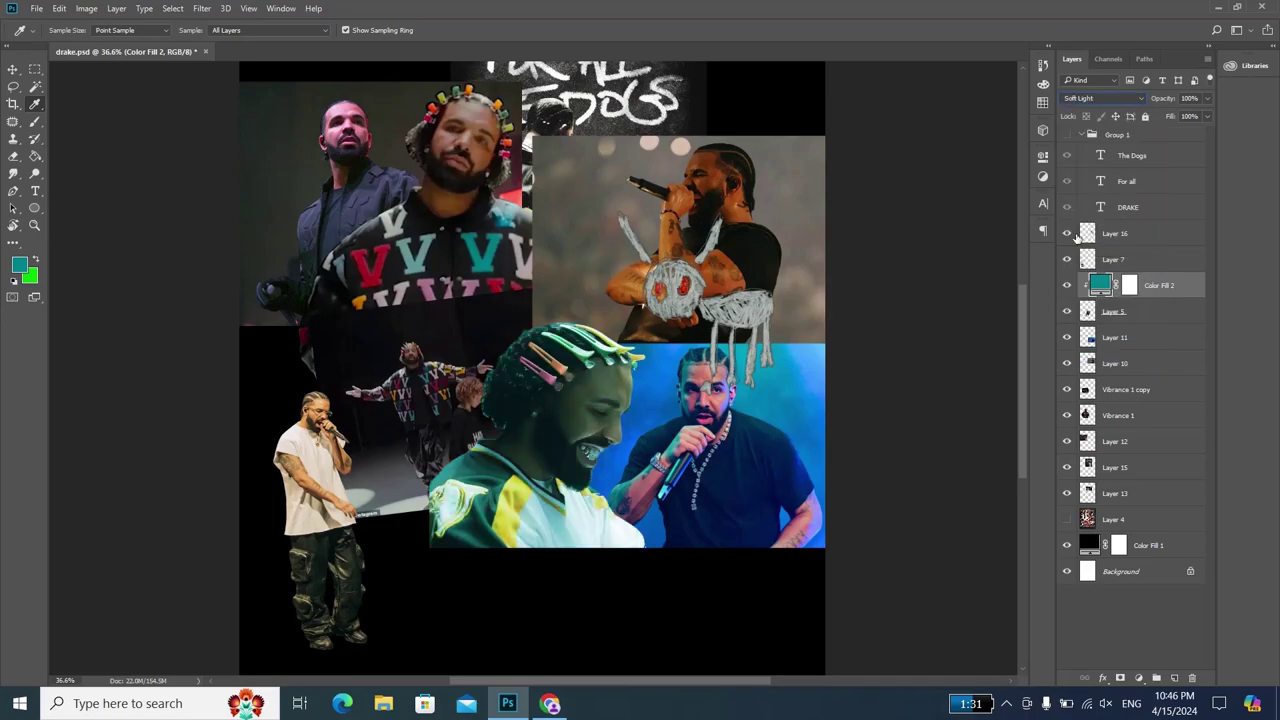
key(Up)
click(1102, 98)
click(1102, 99)
click(1118, 100)
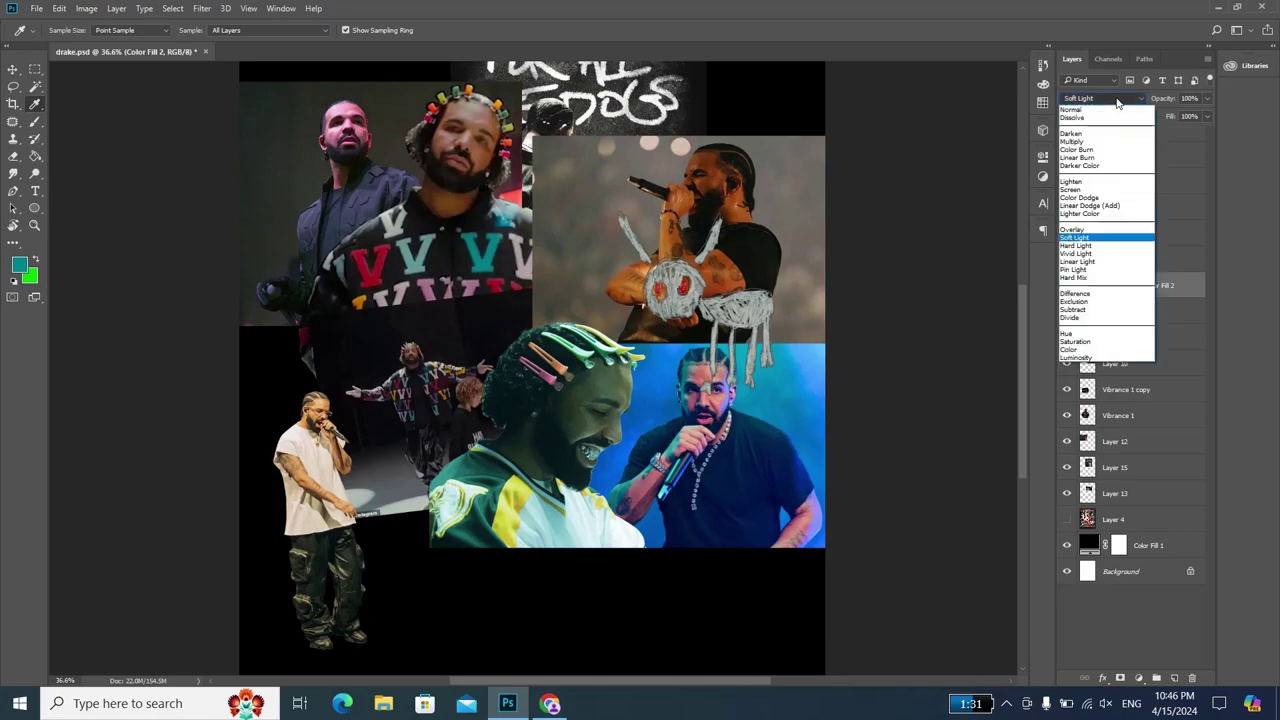
click(1097, 284)
key(Up)
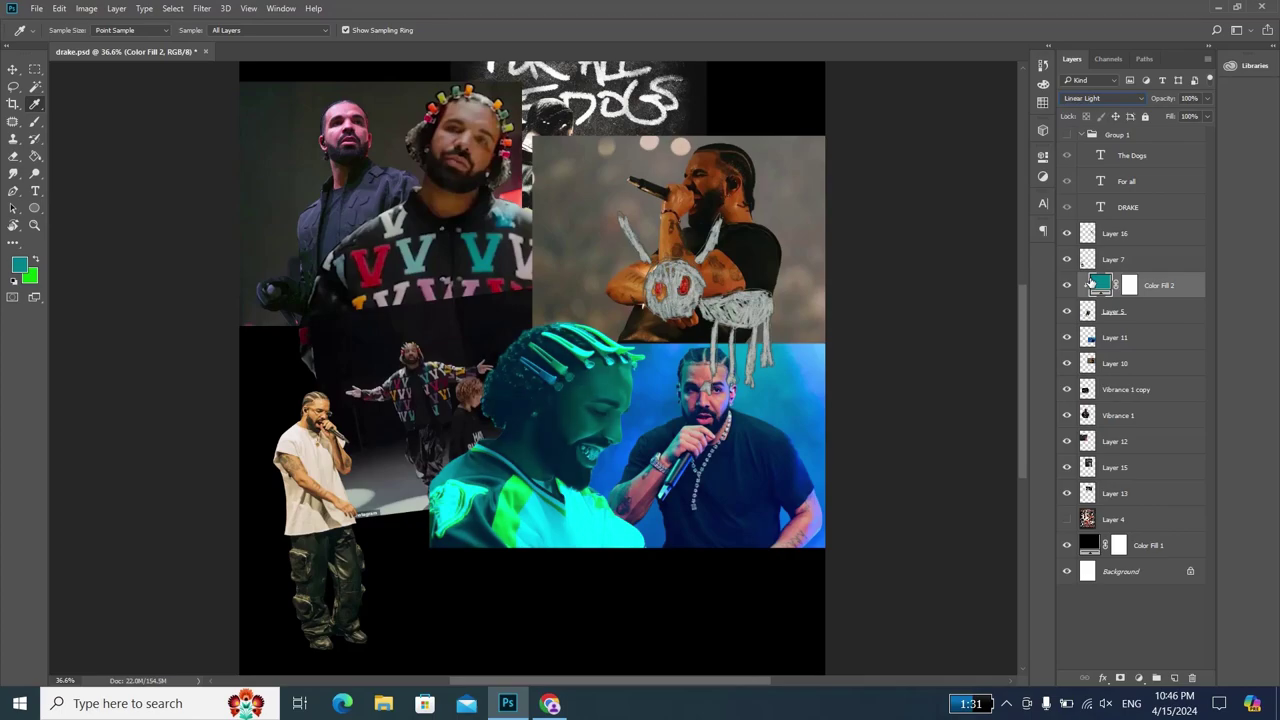
key(Up)
key(Up)
click(1066, 286)
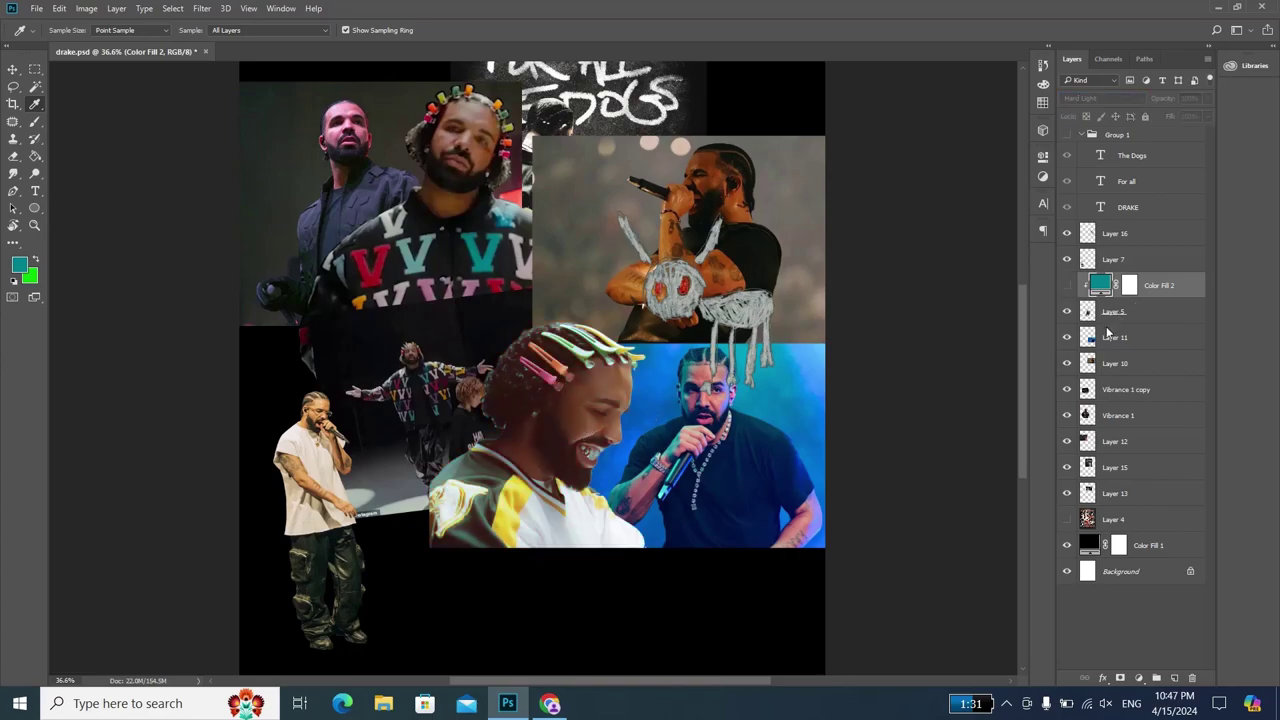
click(1066, 287)
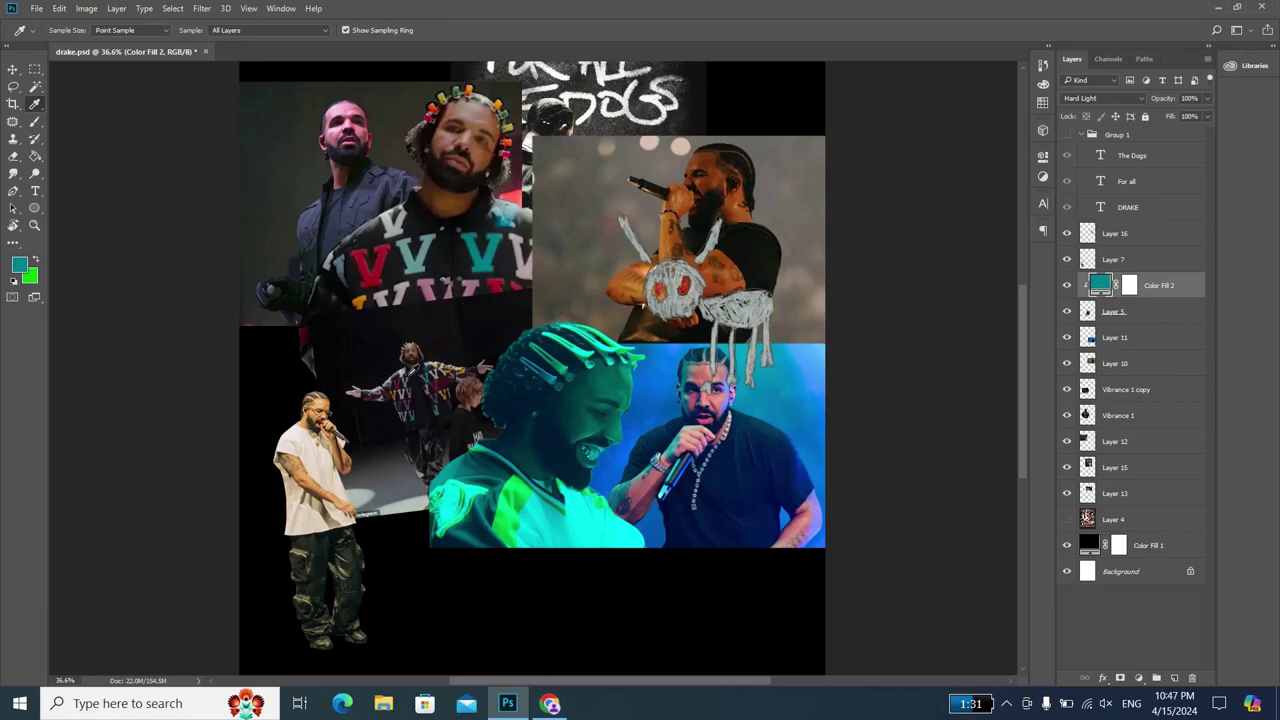
- Add a clipped Curves layer and set it by sampling the photo with its eyedropper
click(1139, 677)
click(1165, 446)
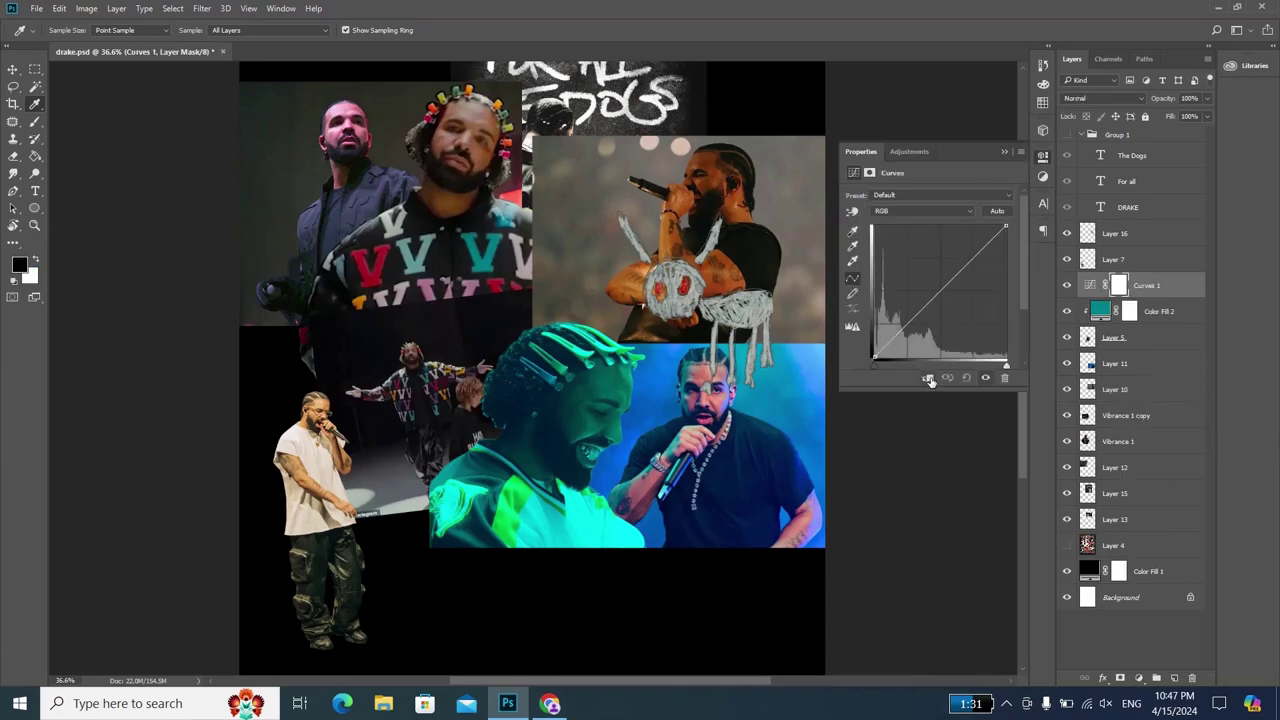
click(929, 380)
click(852, 231)
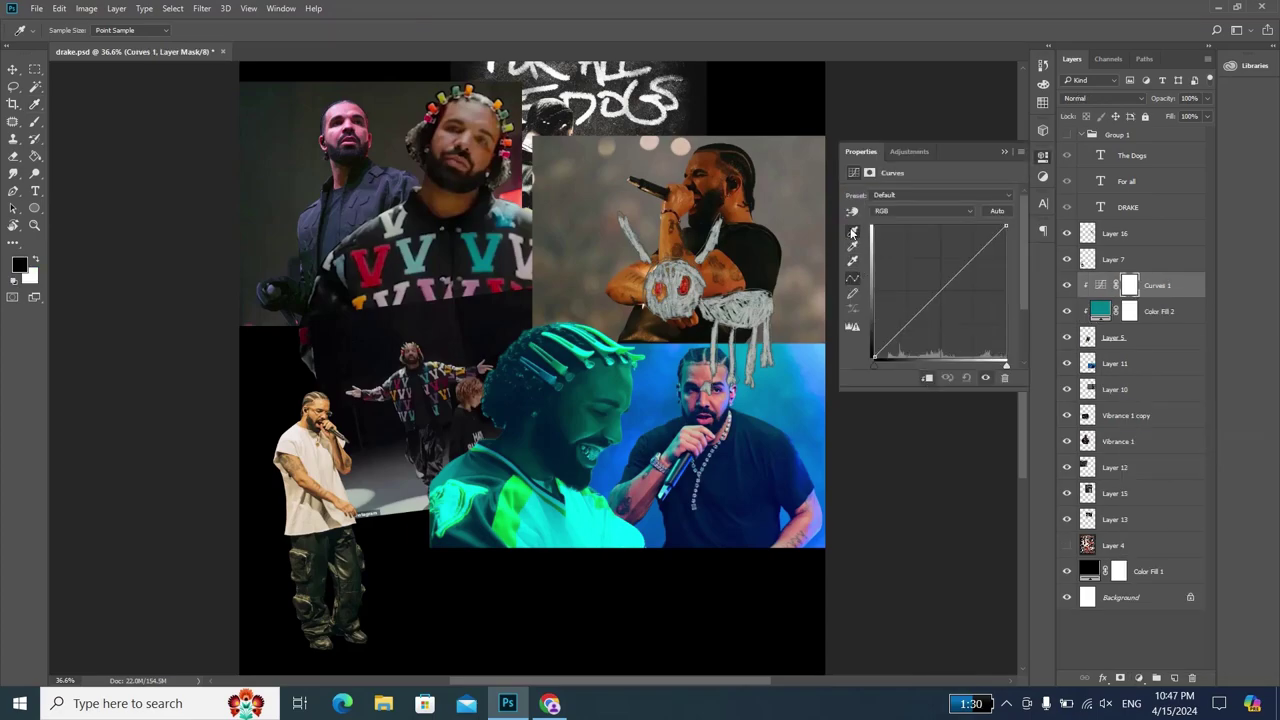
click(560, 416)
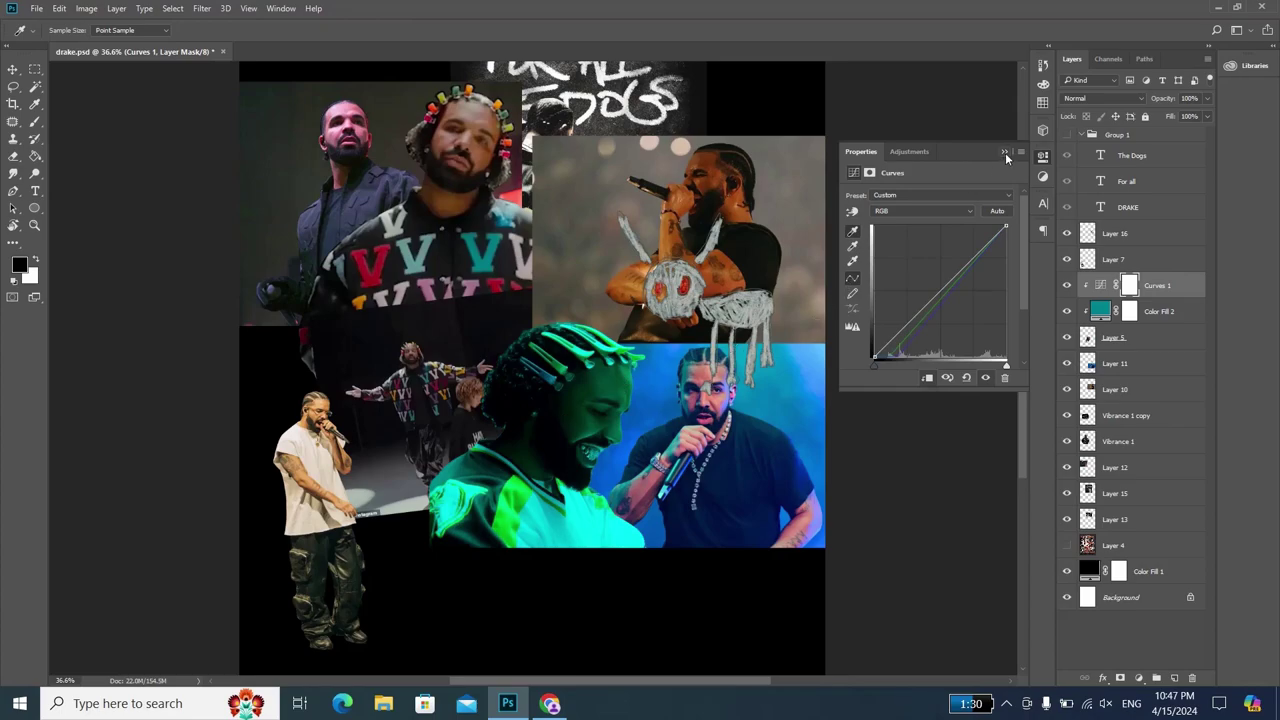
- Add a clipped Brightness/Contrast layer with brightness 26
click(1139, 678)
click(1167, 415)
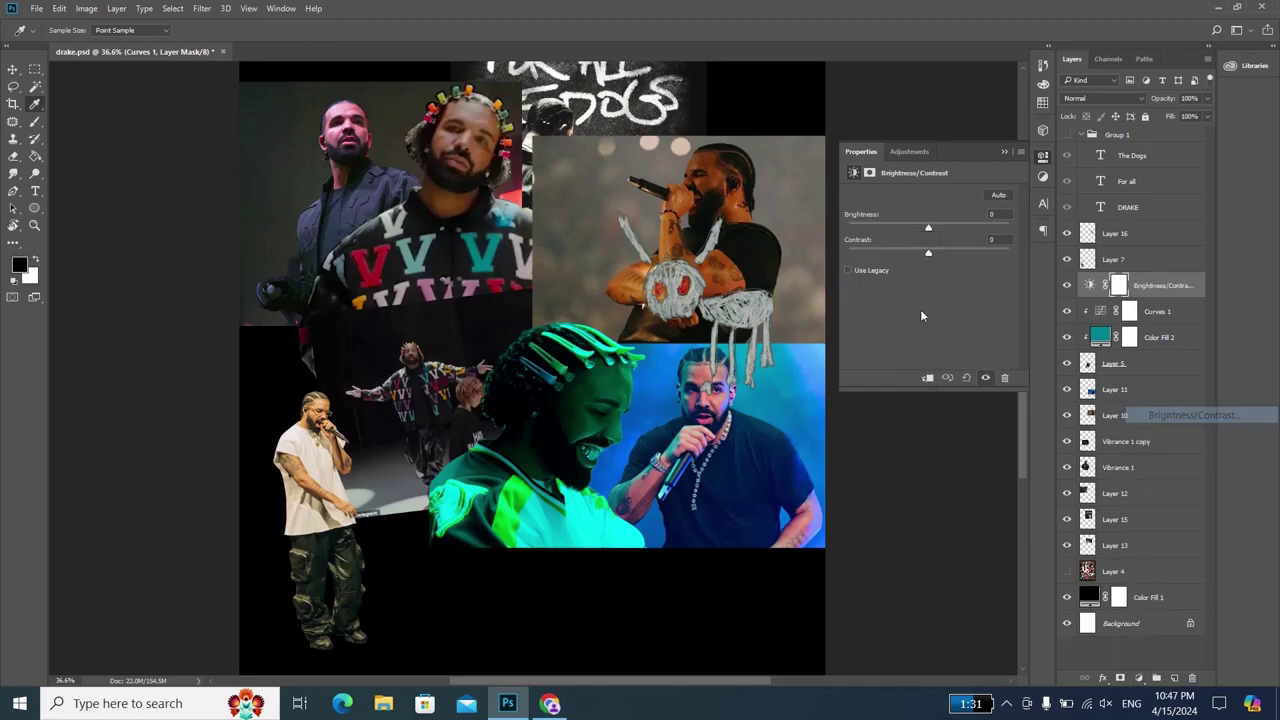
click(928, 377)
drag(928, 228, 942, 231)
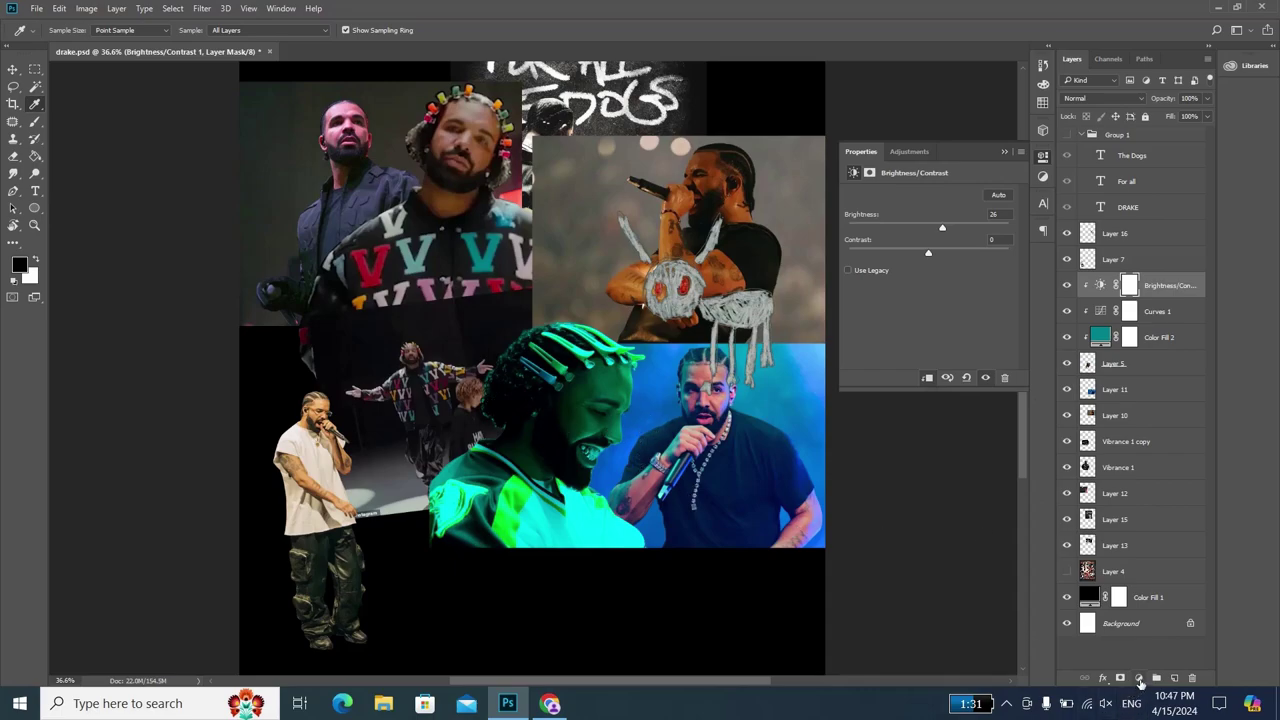
- Lower Color Fill 2's opacity to 88%
click(1160, 342)
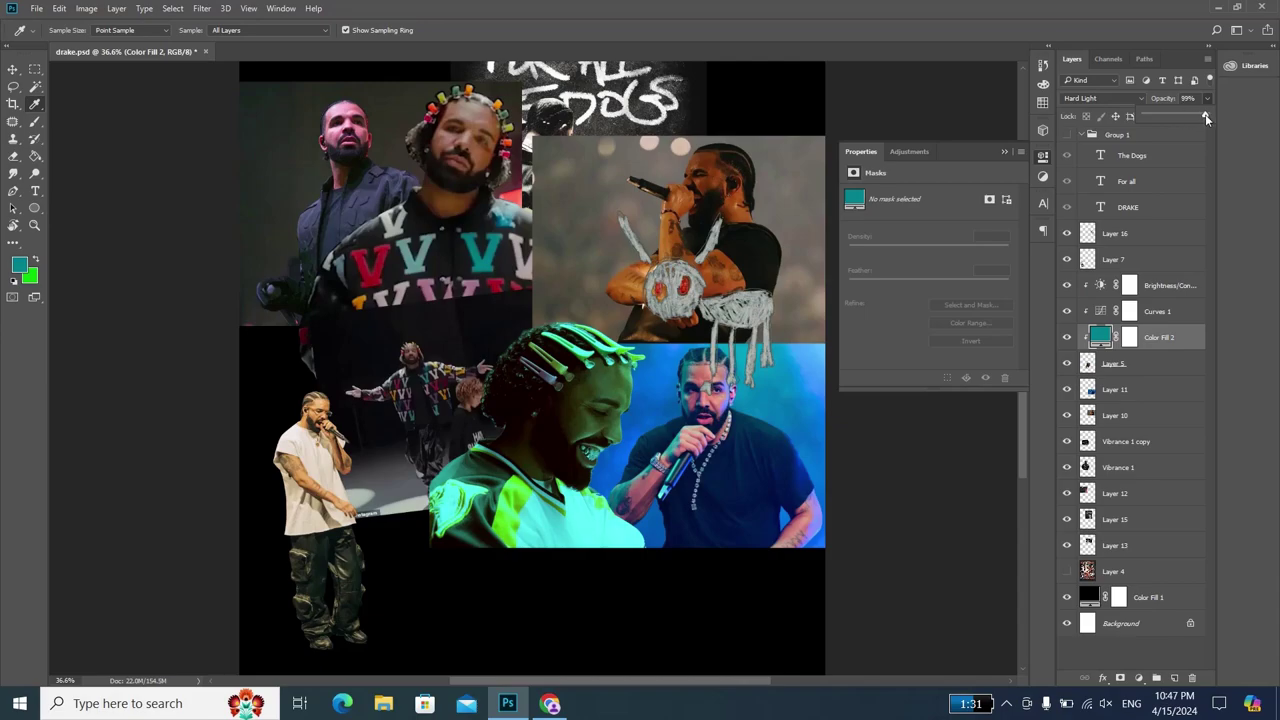
drag(1205, 114, 1200, 118)
click(1163, 287)
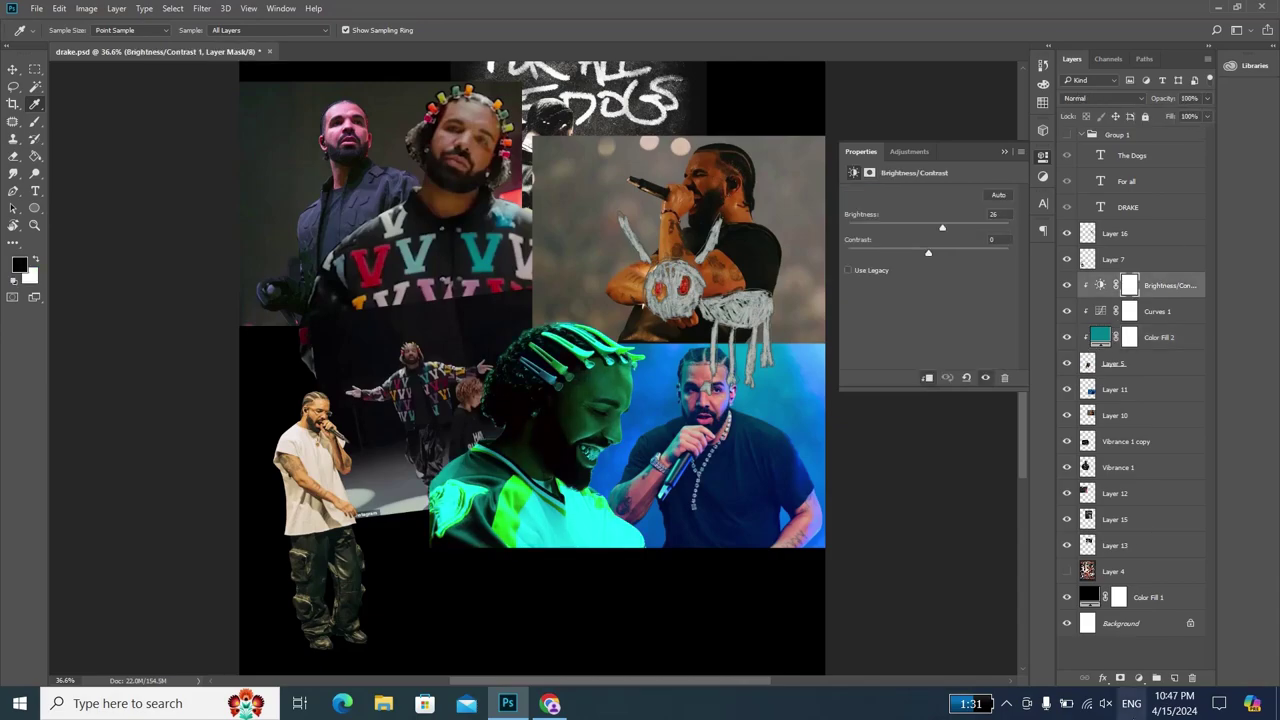
click(1139, 678)
- Add a clipped Selective Color layer shifting Greens: Cyan -76, Magenta +35, Black -17
click(1153, 670)
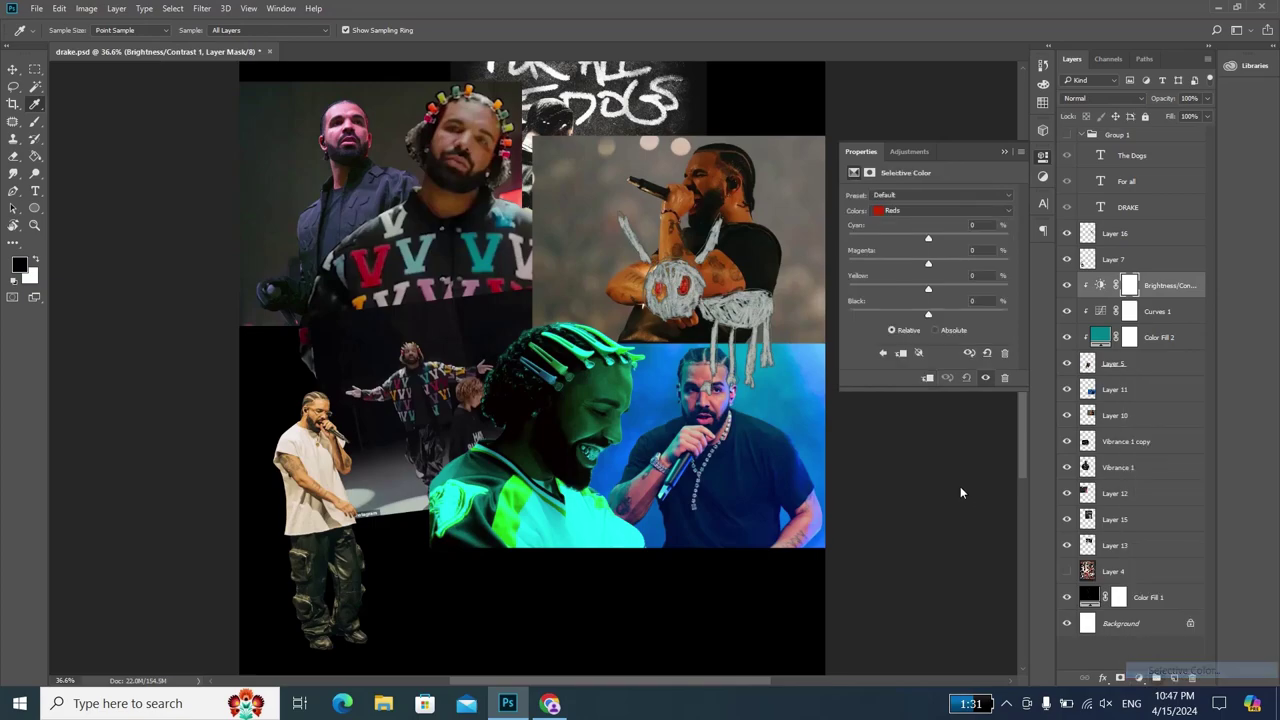
click(928, 378)
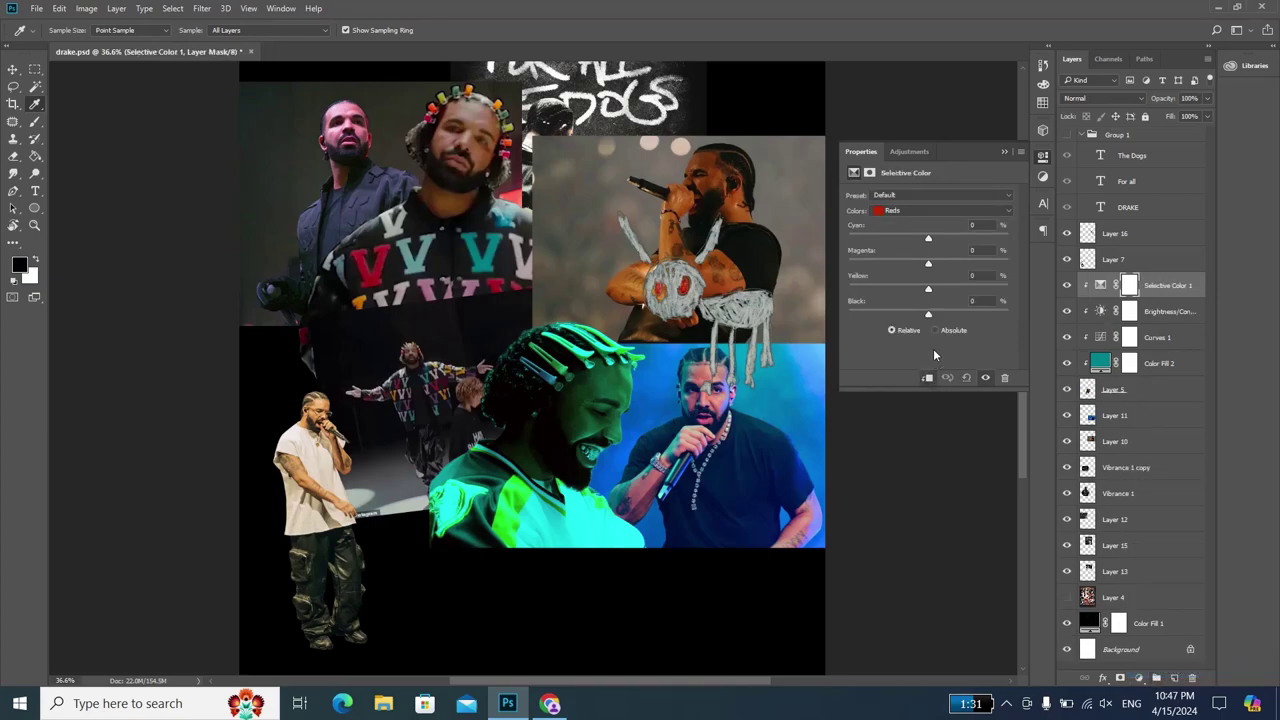
click(947, 210)
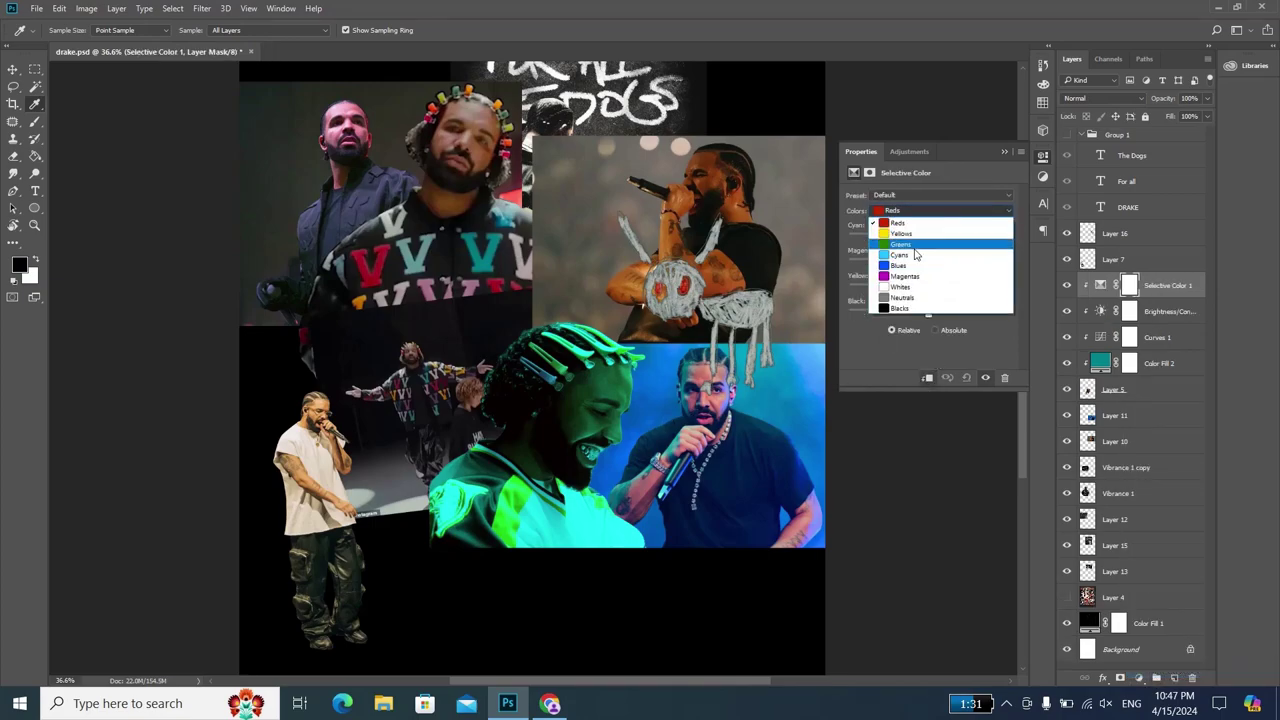
click(929, 248)
mouse_move(928, 238)
mouse_down()
mouse_move(943, 238)
mouse_move(867, 238)
mouse_move(908, 264)
mouse_move(938, 264)
mouse_move(880, 289)
mouse_move(897, 313)
mouse_up()
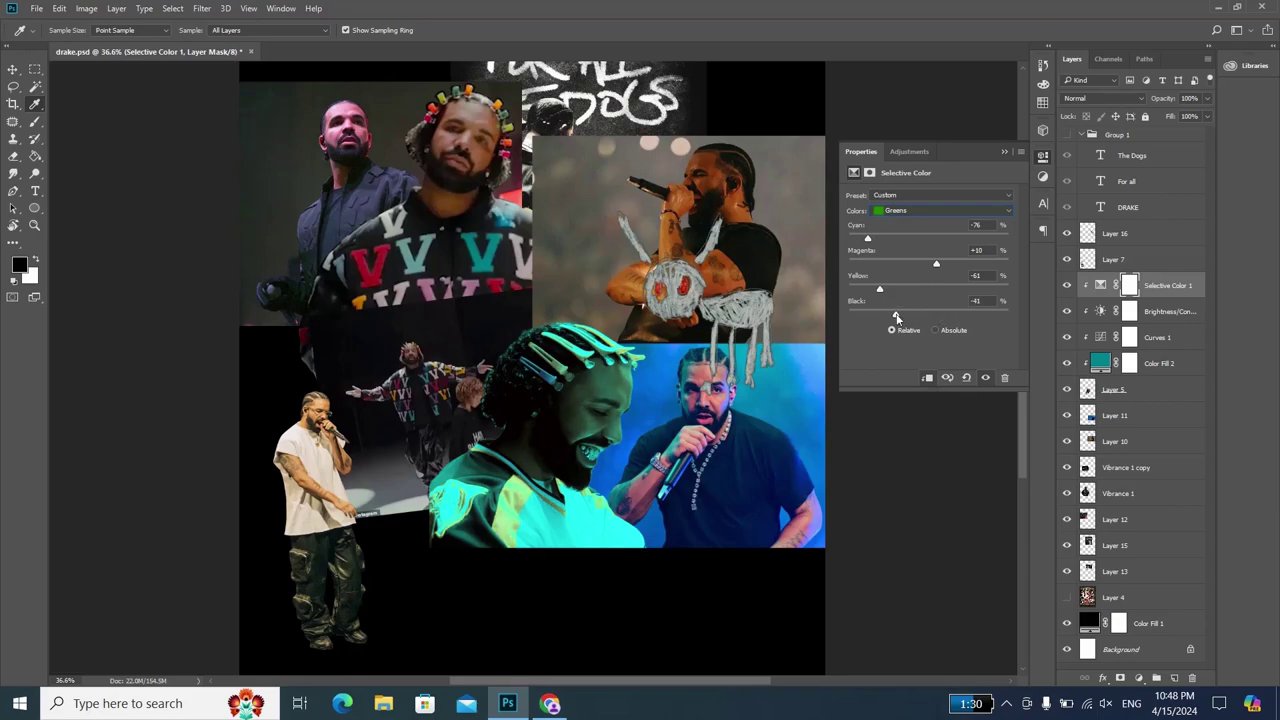
click(942, 315)
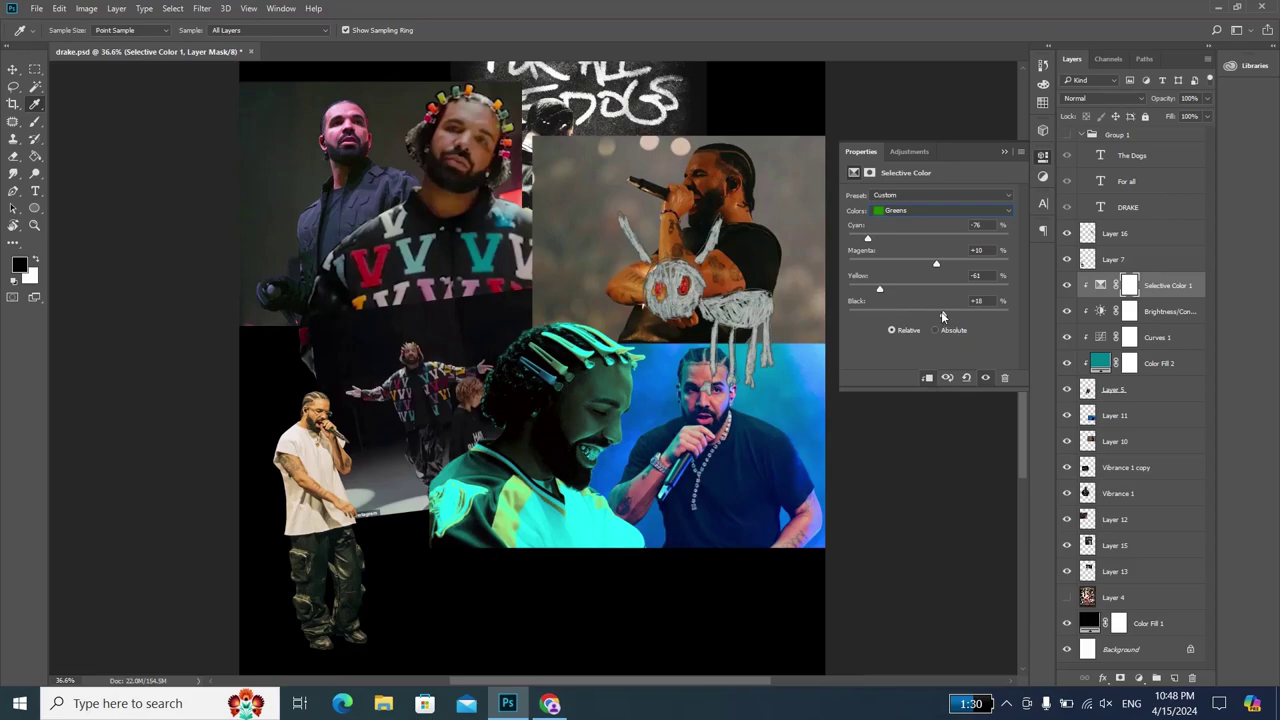
drag(929, 315, 914, 315)
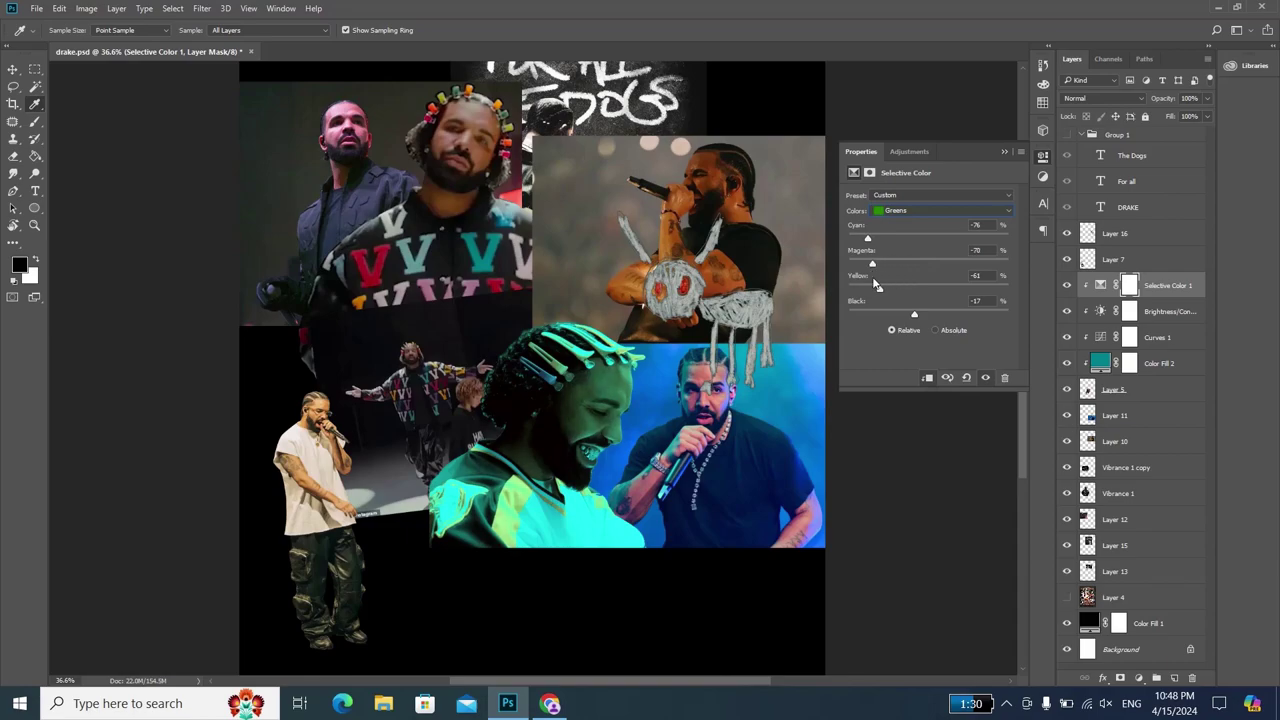
drag(872, 284, 829, 288)
drag(966, 270, 979, 273)
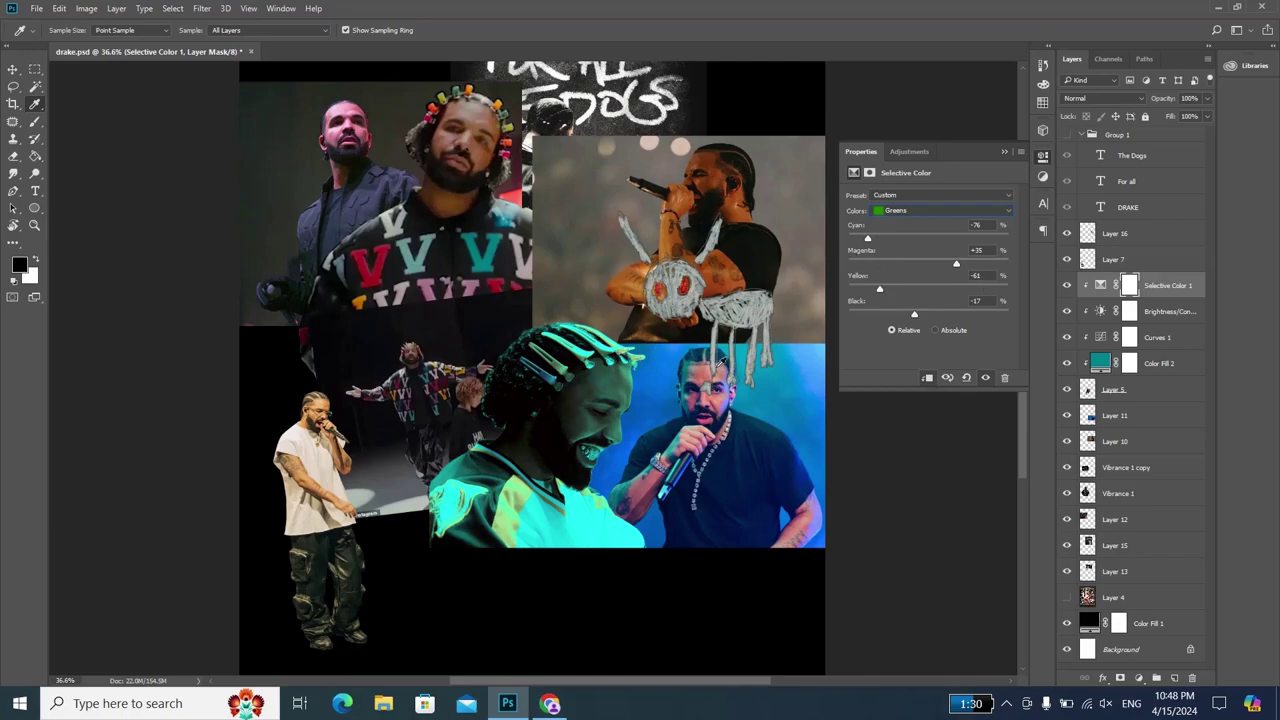
- Compare with the teal fill hidden, then set Color Fill 2's opacity to 62%
click(1066, 365)
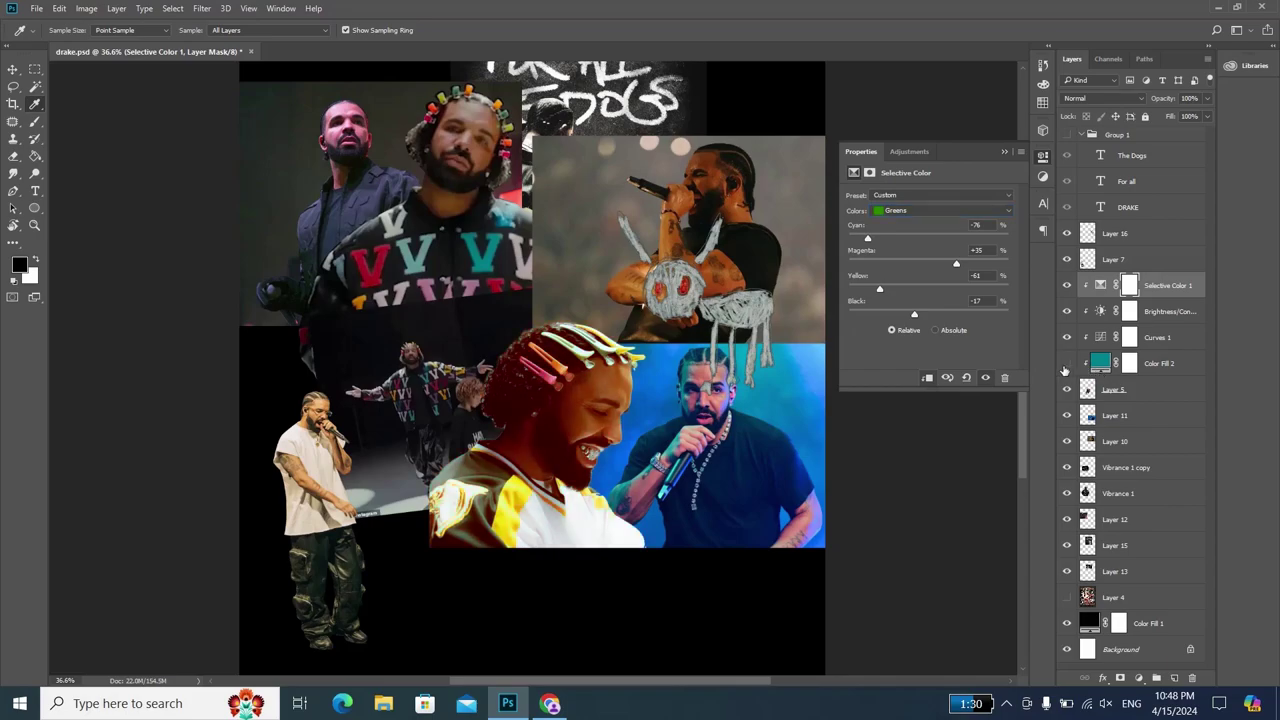
click(1066, 364)
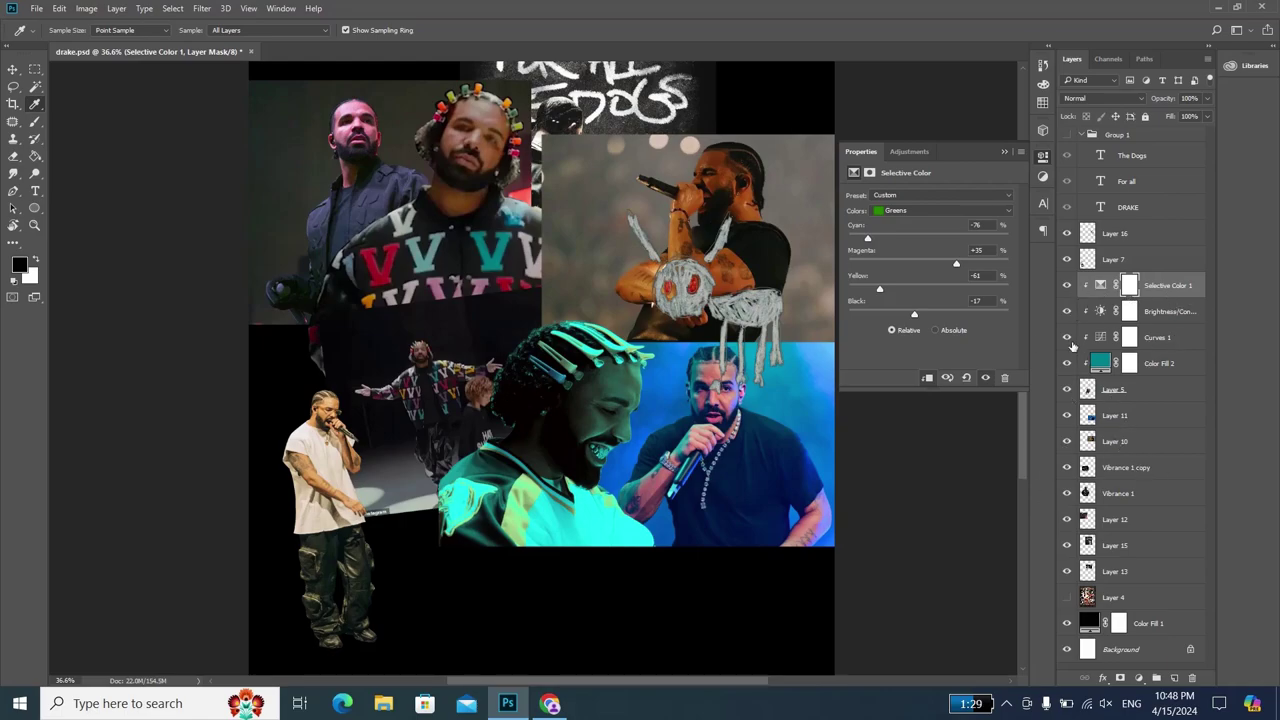
click(1094, 368)
click(1208, 99)
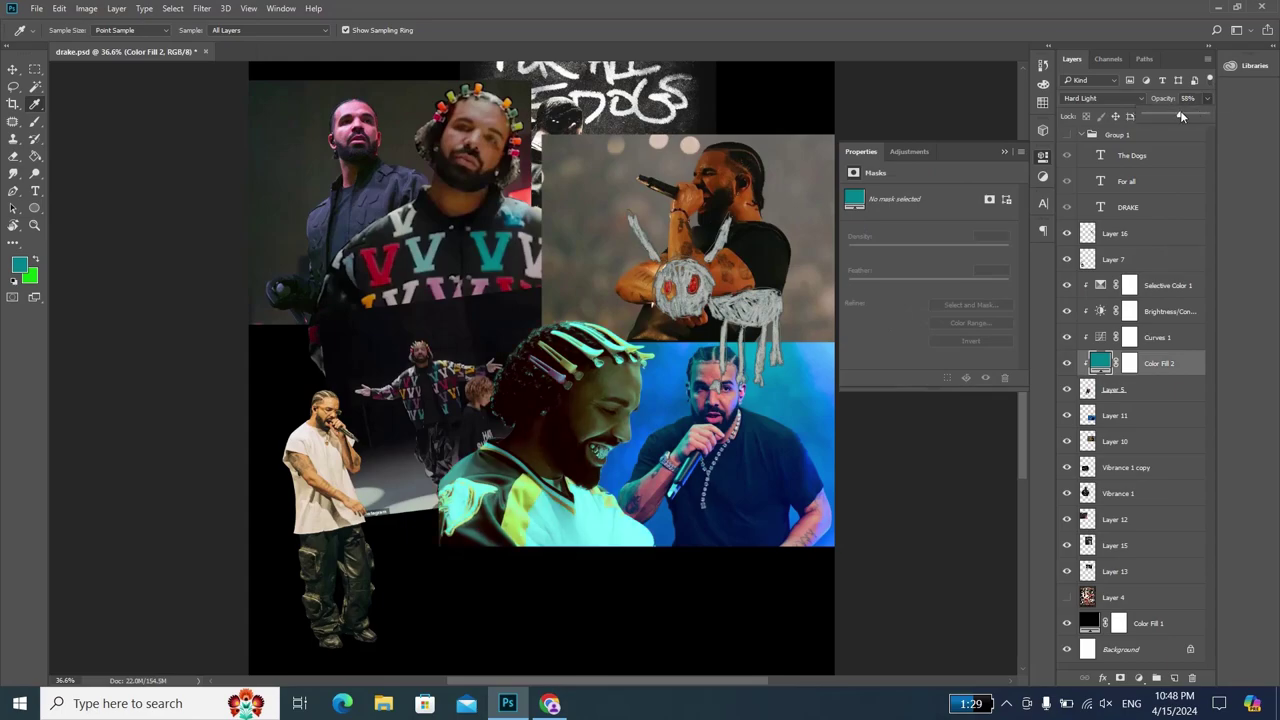
- Compare Overlay and Soft Light, keep Color Fill 2 in Hard Light, and target its layer mask
click(1093, 99)
click(1076, 232)
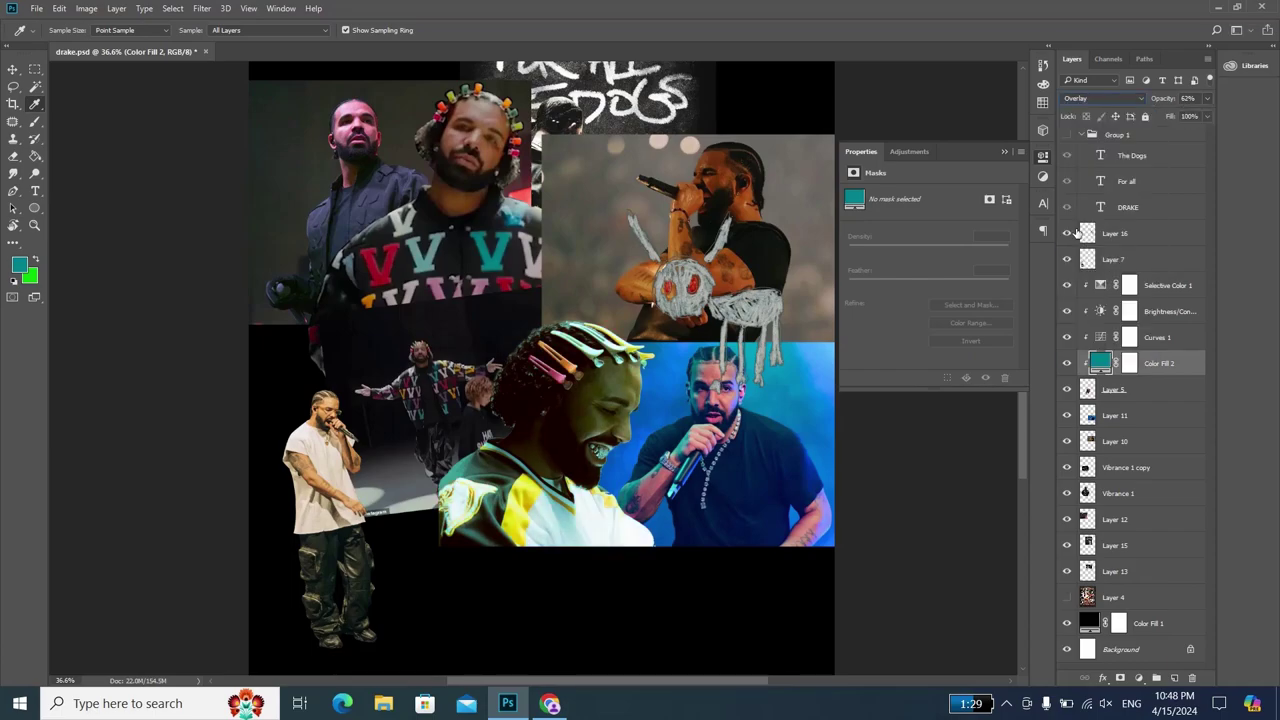
key(Down)
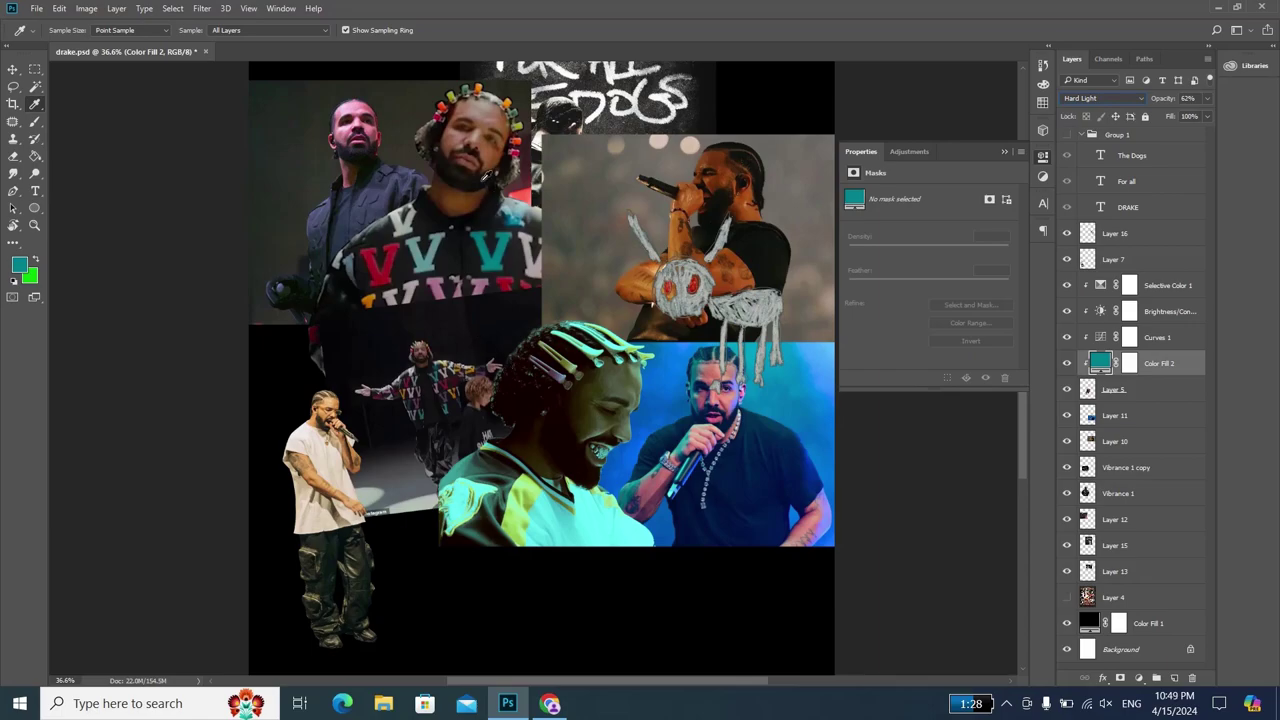
click(1129, 363)
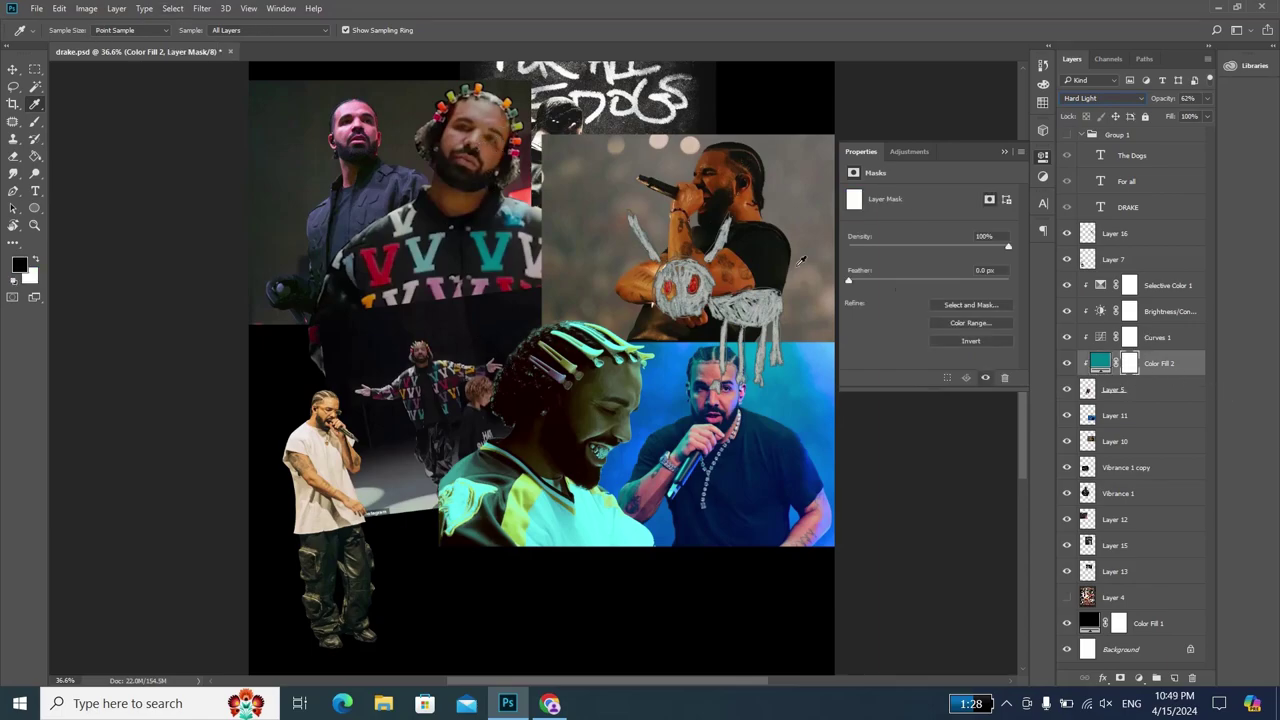
- Set up a Soft Round brush at 41% opacity for painting the mask
click(34, 138)
click(57, 30)
double_click(93, 174)
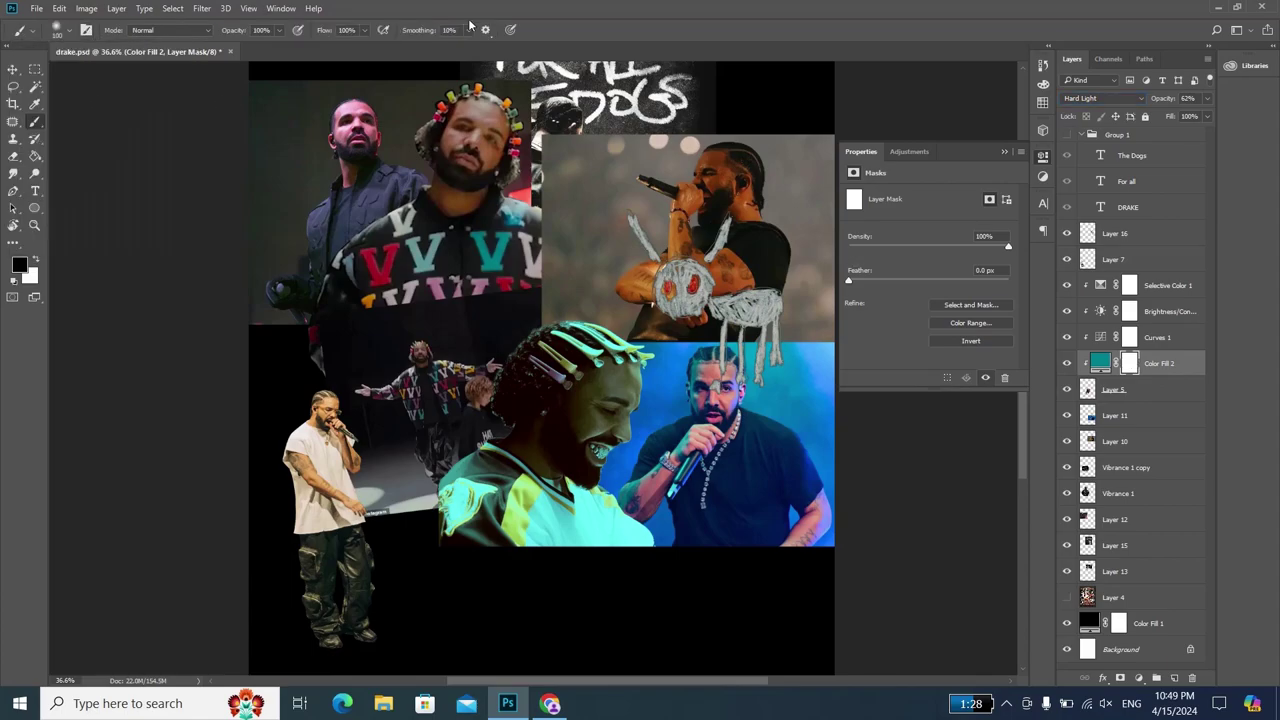
scroll(612, 412, up, 2)
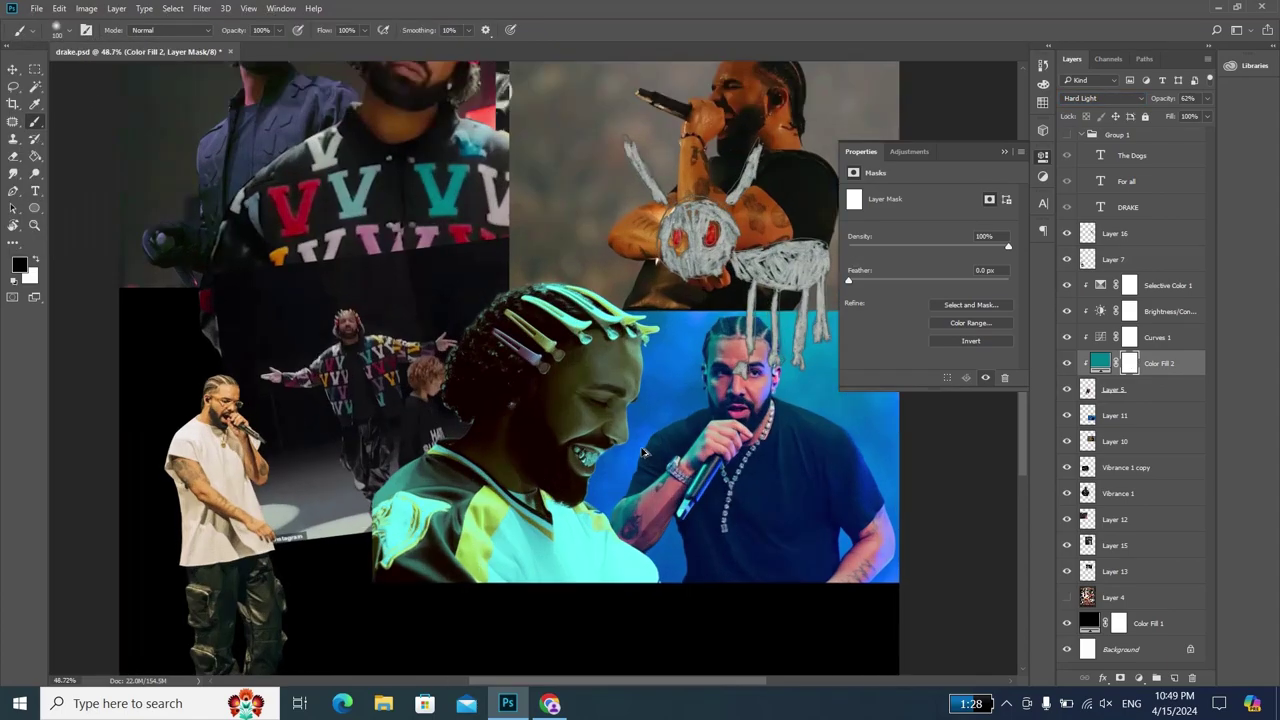
click(272, 30)
drag(272, 47, 245, 47)
click(380, 3)
- Set white as foreground, size the brush to 200, and raise Color Fill 2's opacity to 80%
click(37, 258)
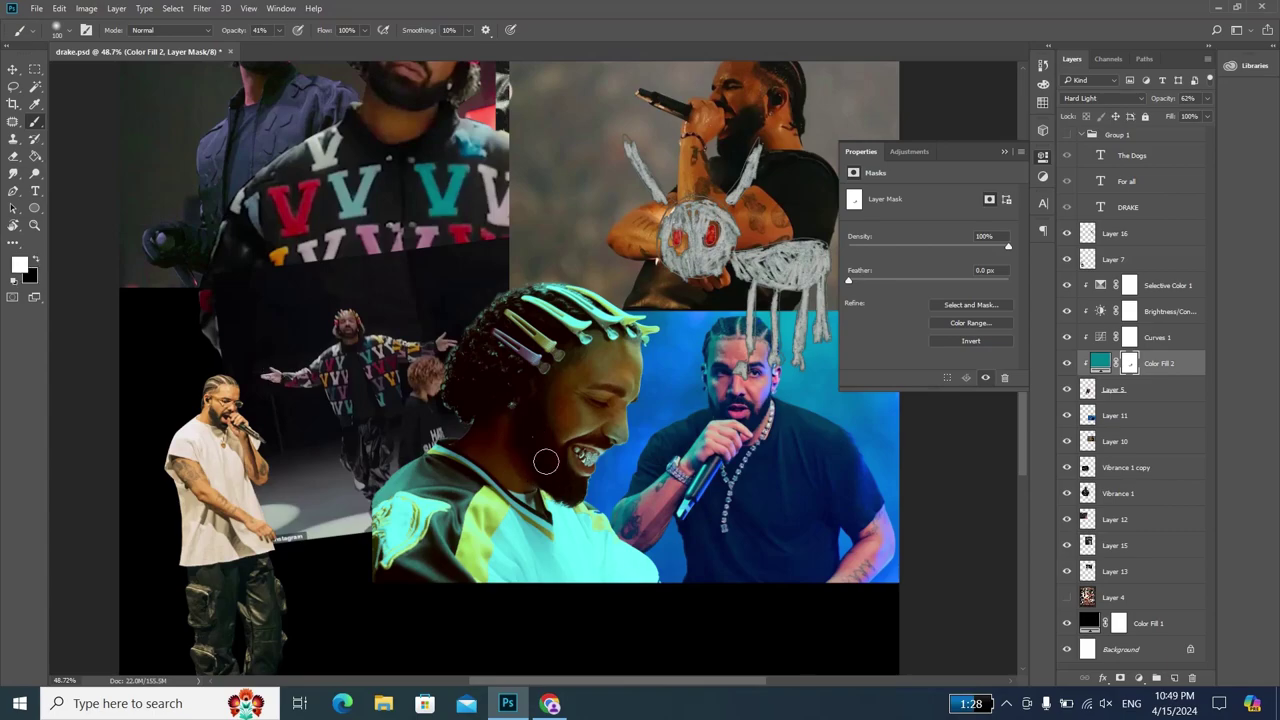
click(279, 31)
key(Delete)
key(ctrl+z)
key(bracketright)
scroll(496, 445, down, 2)
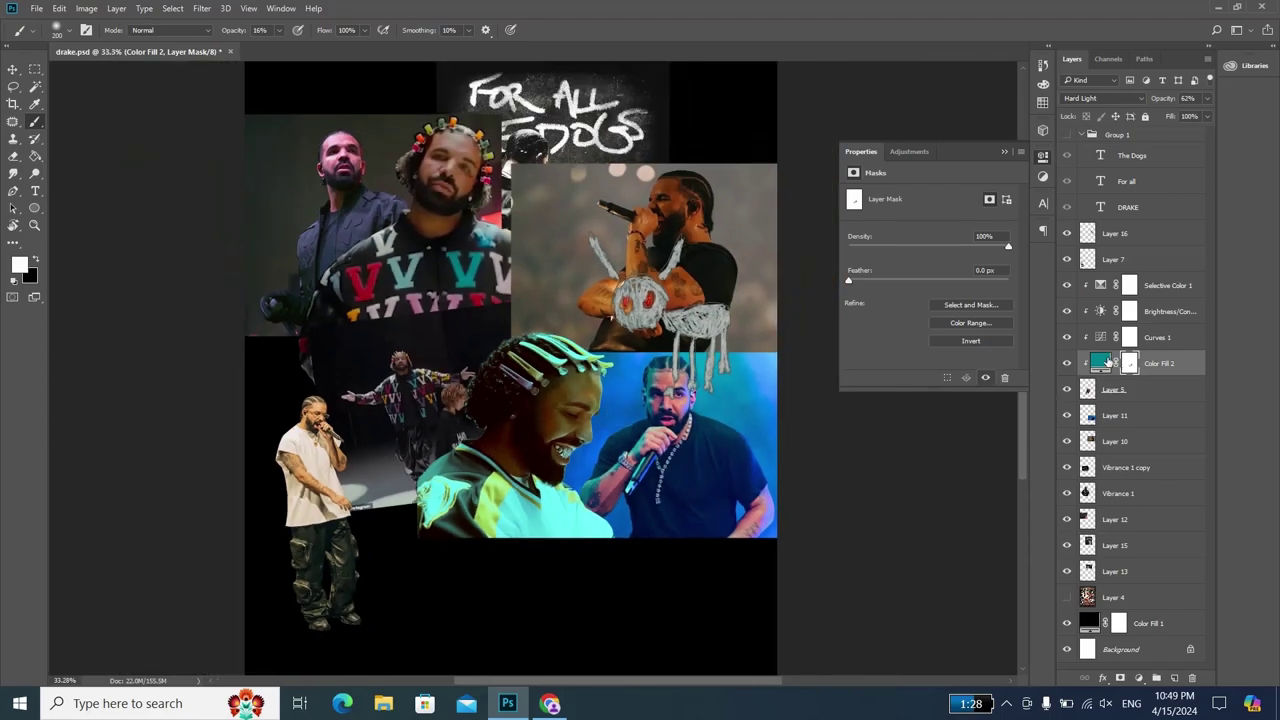
click(1194, 116)
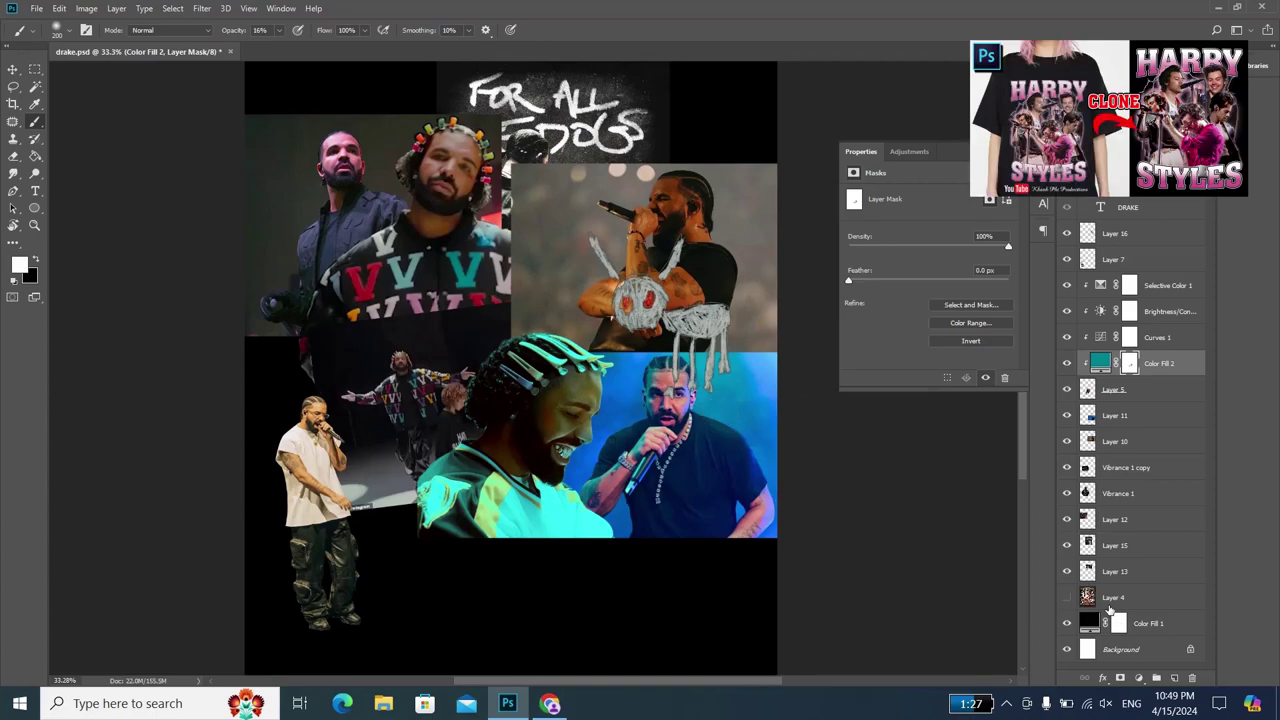
- Select Selective Color 1 and pull its Yellows to Cyan -52, Magenta -28, Yellow -24, Black -11
click(1099, 288)
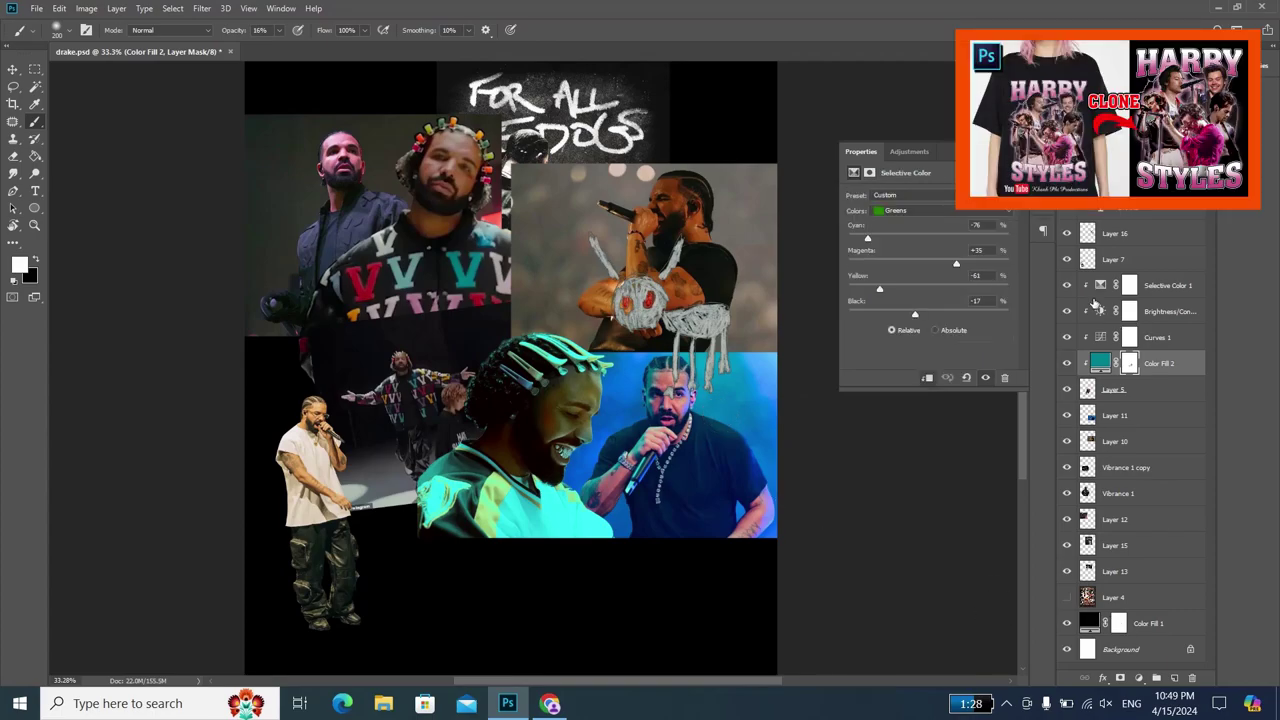
click(1095, 295)
scroll(375, 403, up, 1)
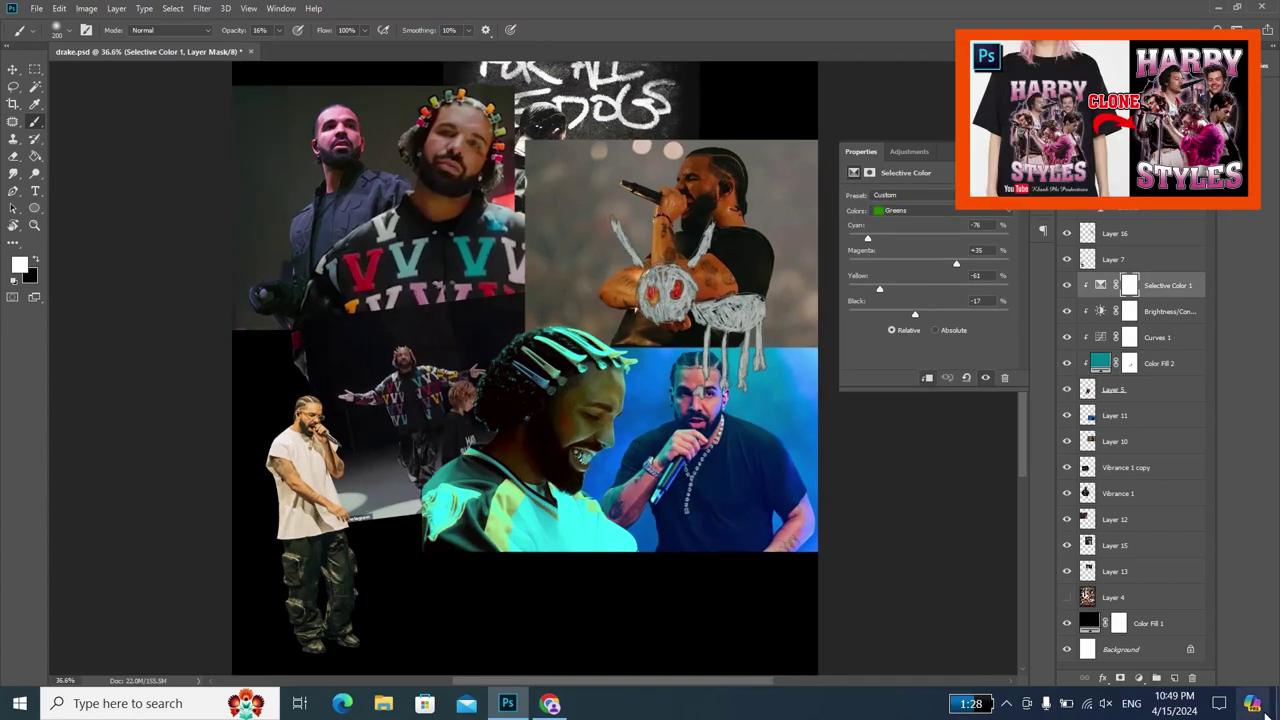
click(1139, 679)
click(1099, 285)
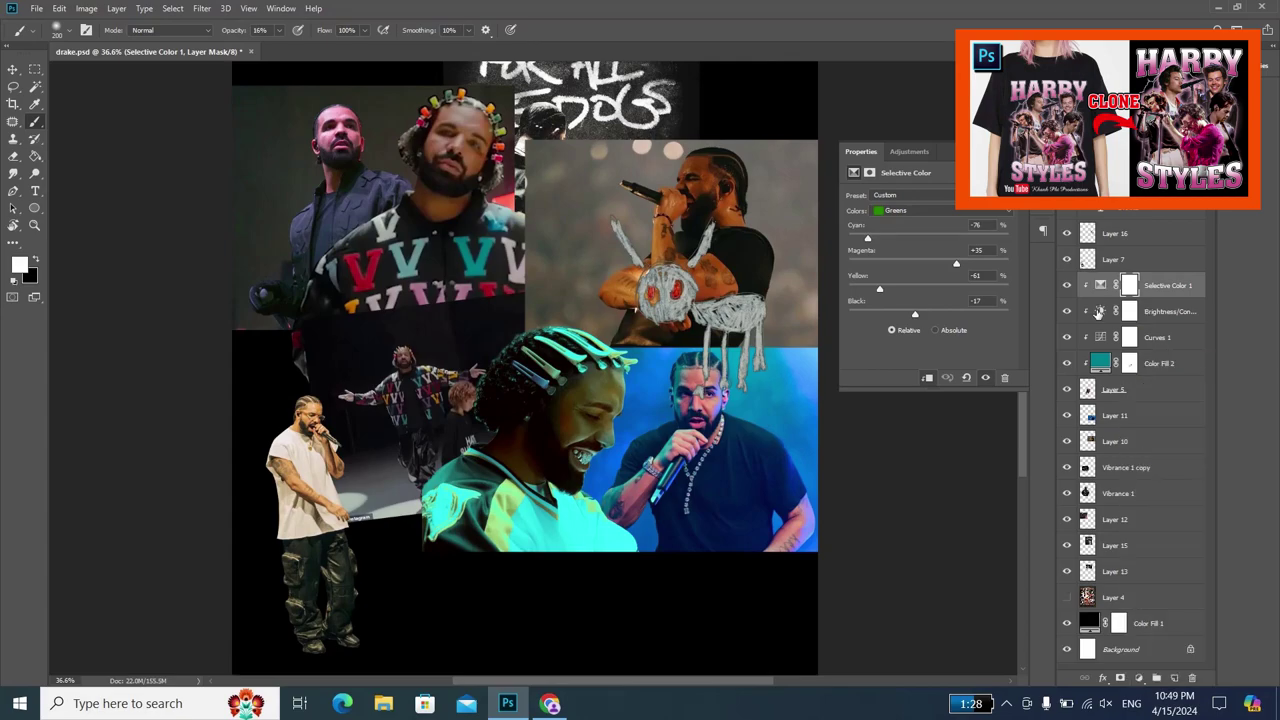
click(951, 211)
click(900, 221)
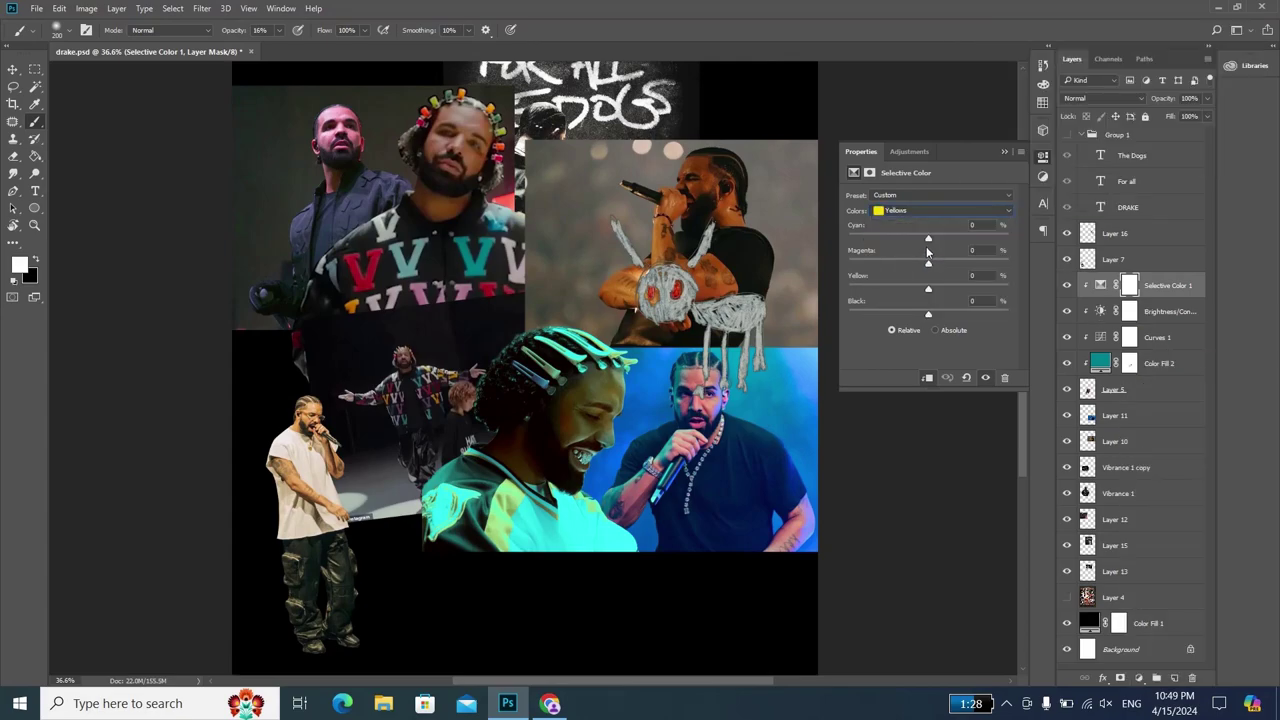
mouse_move(910, 240)
mouse_down()
mouse_move(886, 240)
mouse_move(917, 265)
mouse_move(905, 265)
mouse_move(909, 289)
mouse_move(955, 316)
mouse_move(918, 317)
mouse_up()
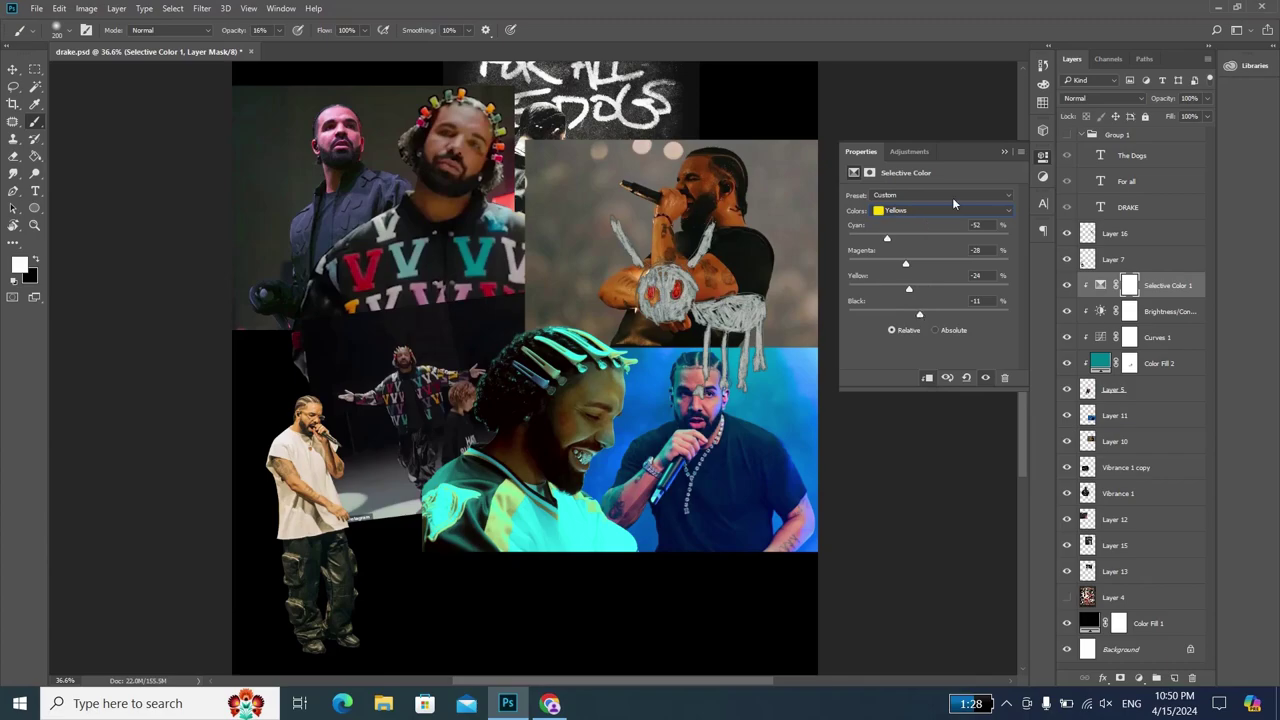
click(1004, 152)
key(ctrl+0)
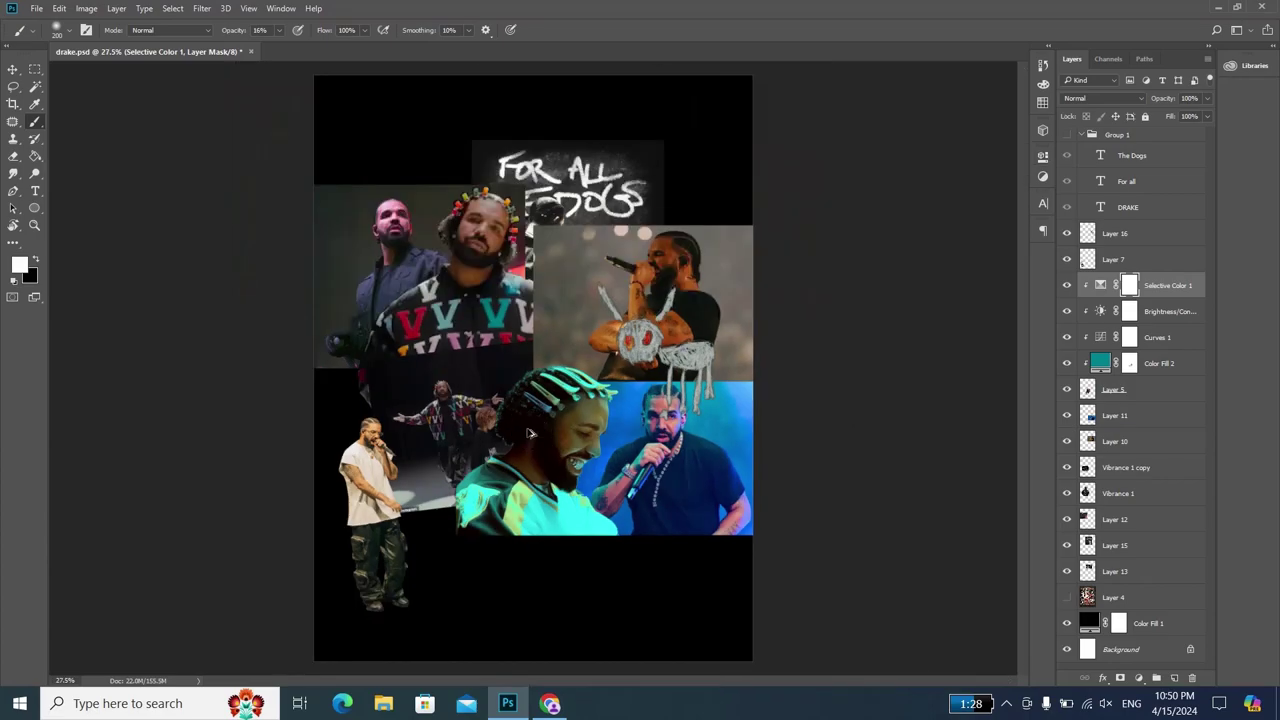
key(v)
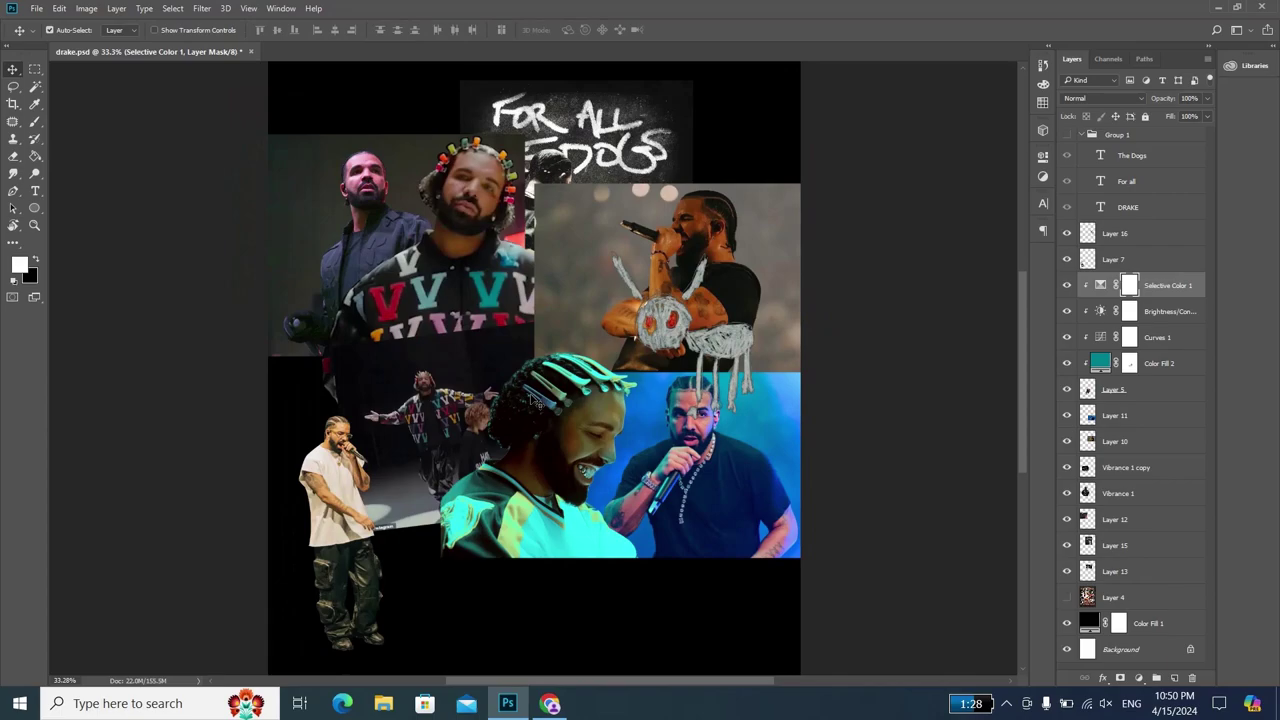
scroll(525, 415, down, 2)
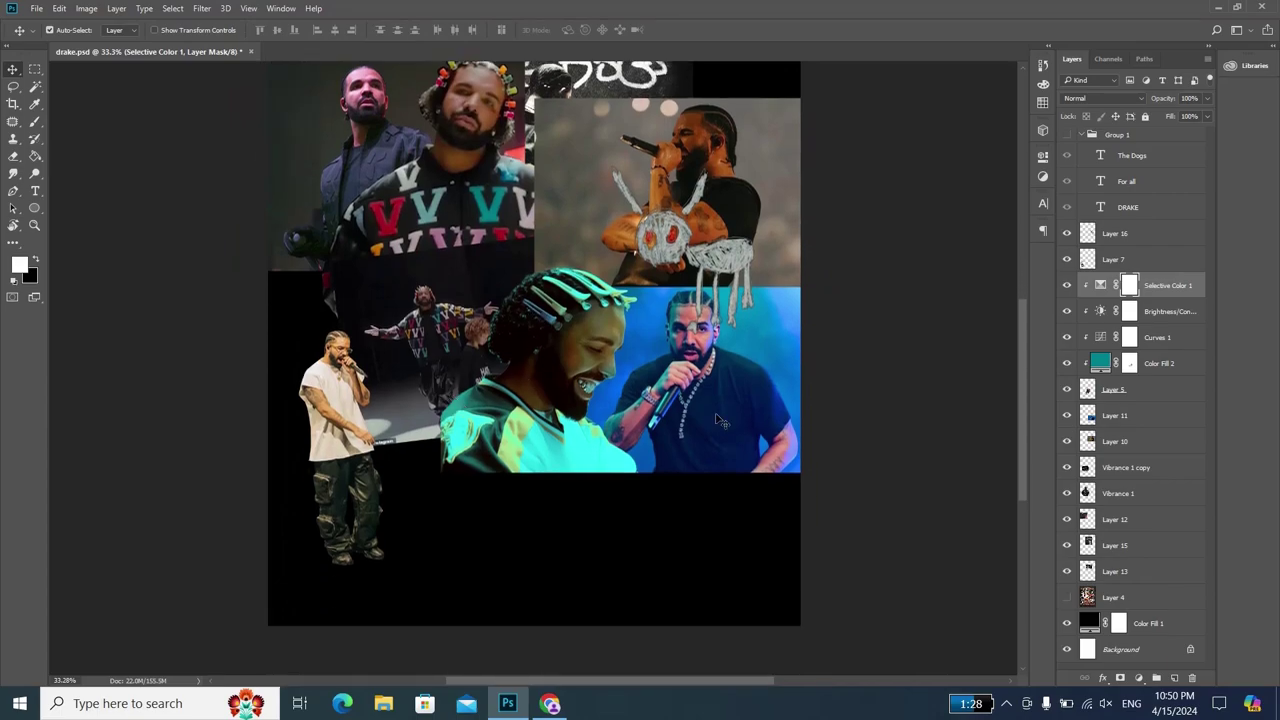
scroll(443, 422, up, 1)
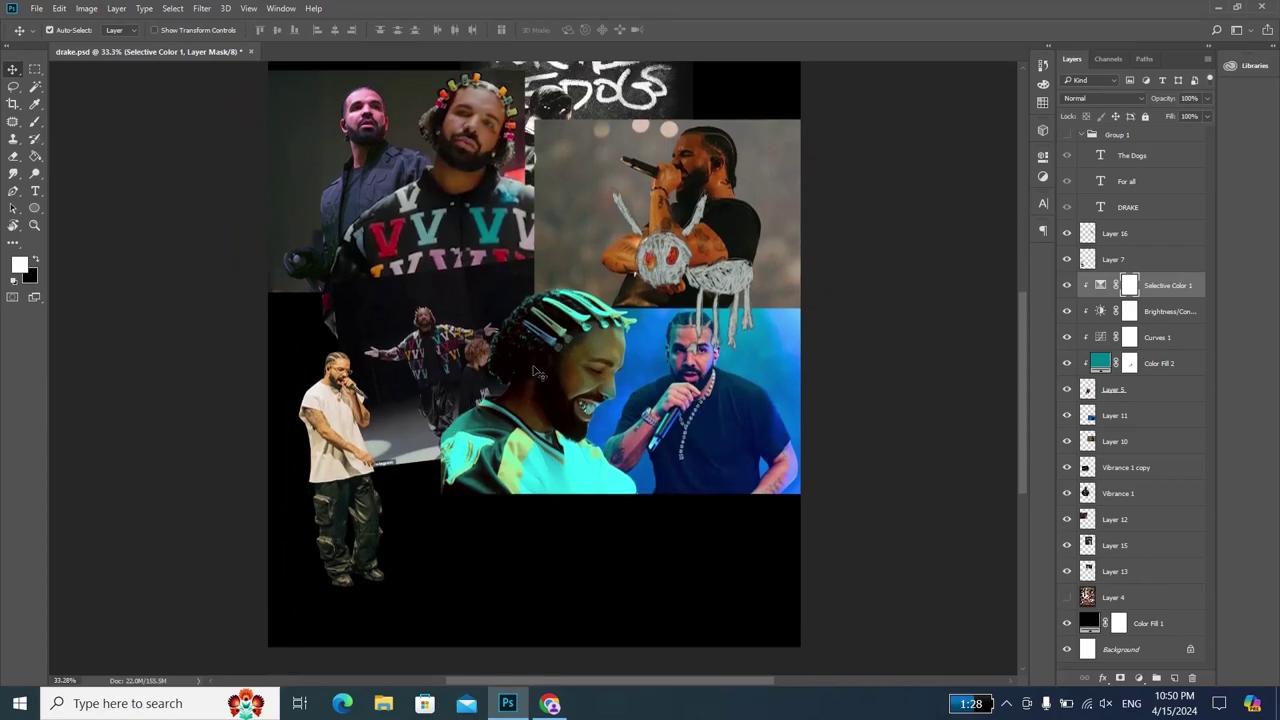
key(ctrl+minus)
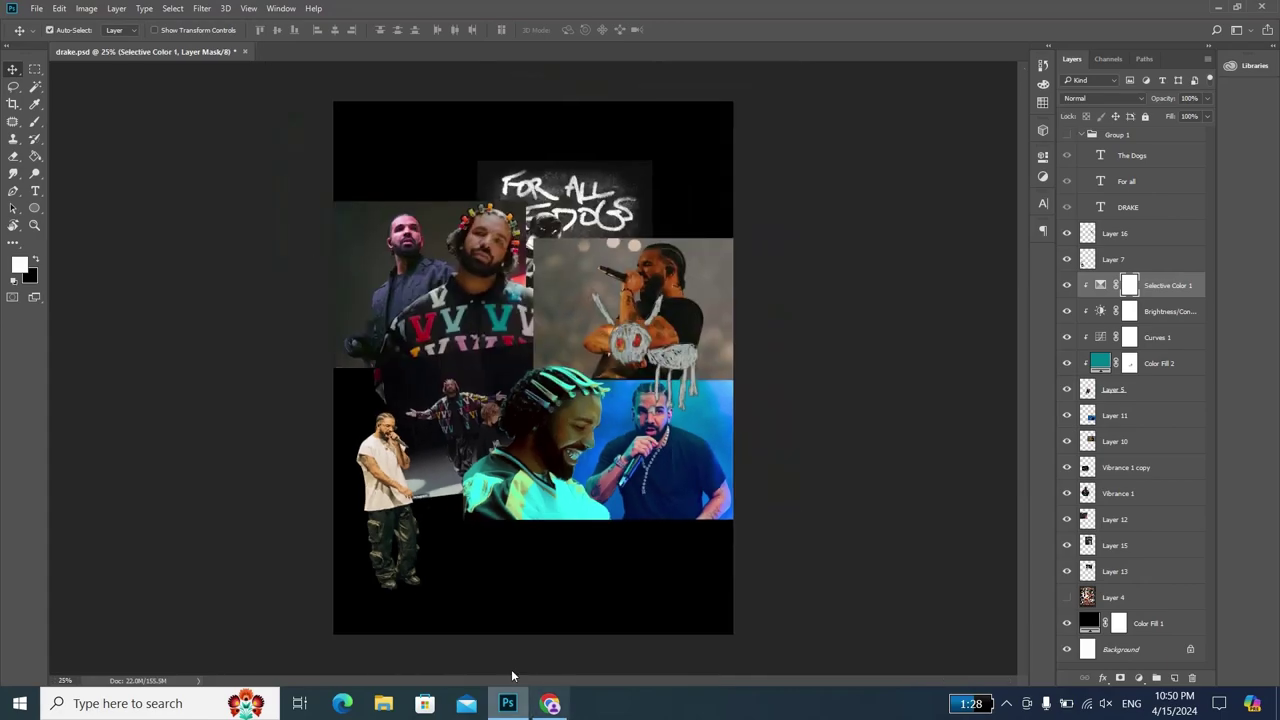
key(alt+Tab)
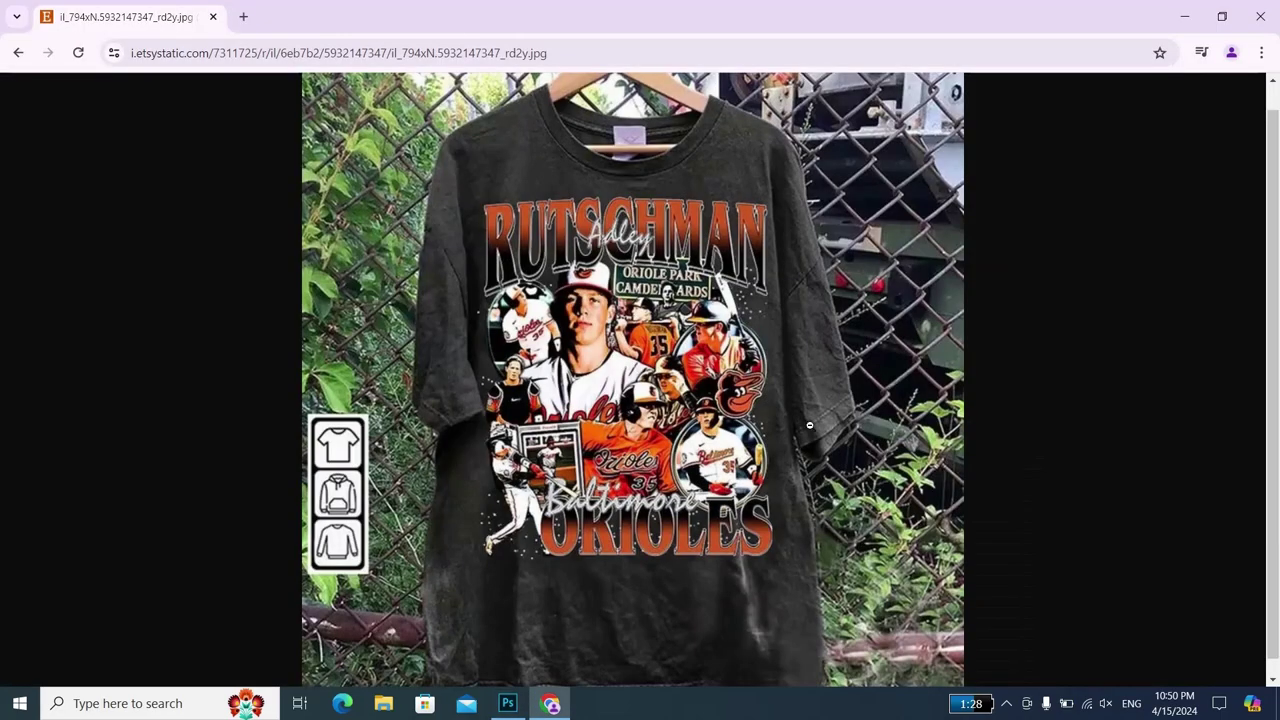
key(alt+Tab)
key(ctrl+plus)
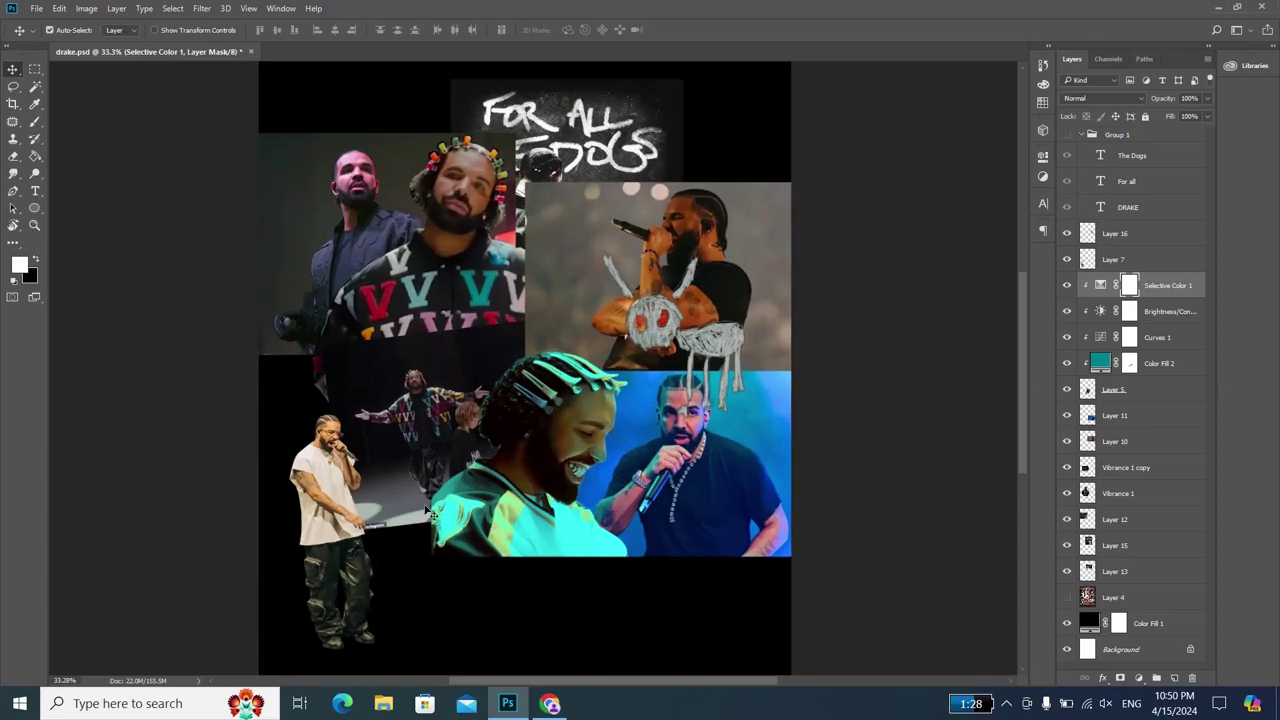
- Add a teal Solid Color fill clipped to Layer 7, the standing Drake cutout
click(326, 503)
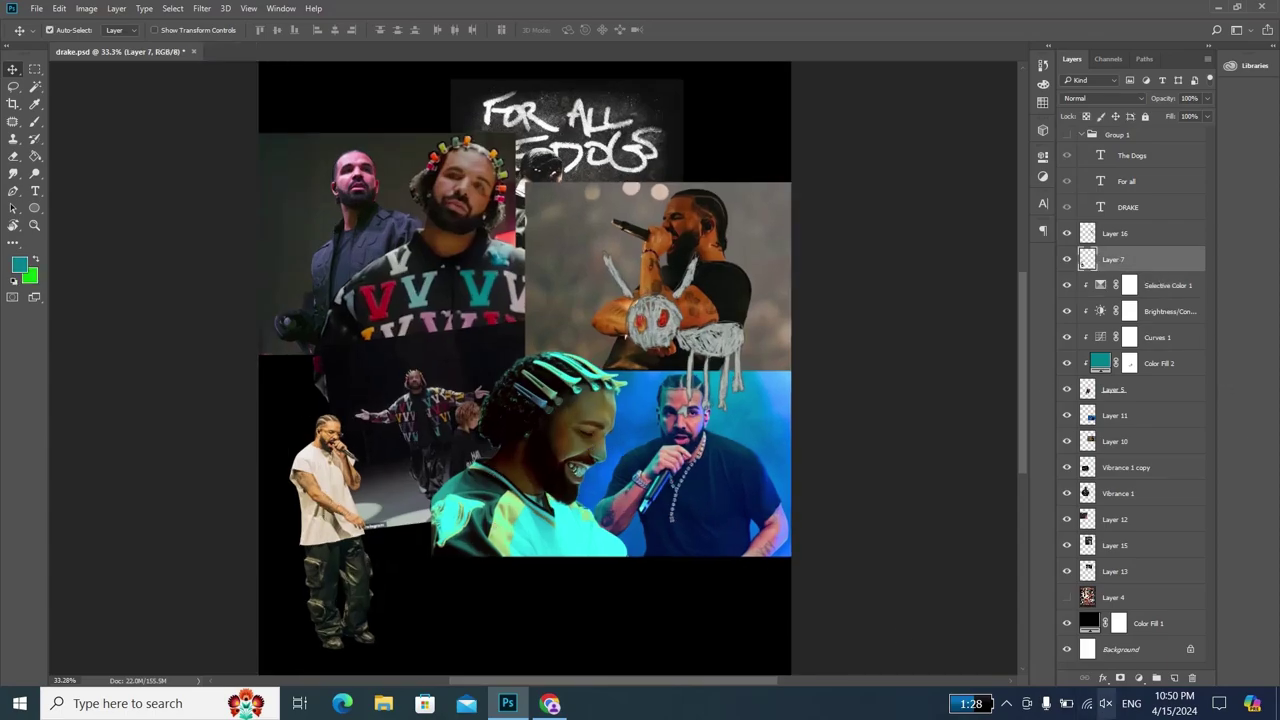
click(1138, 677)
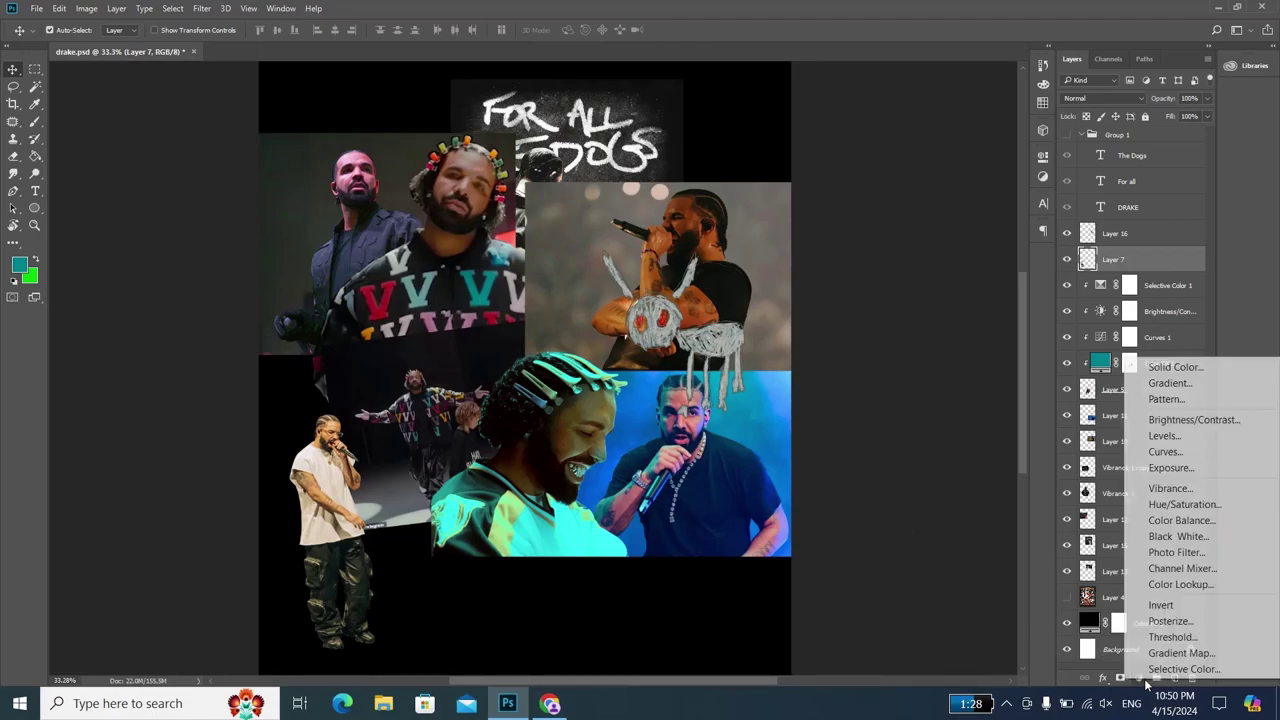
click(1178, 369)
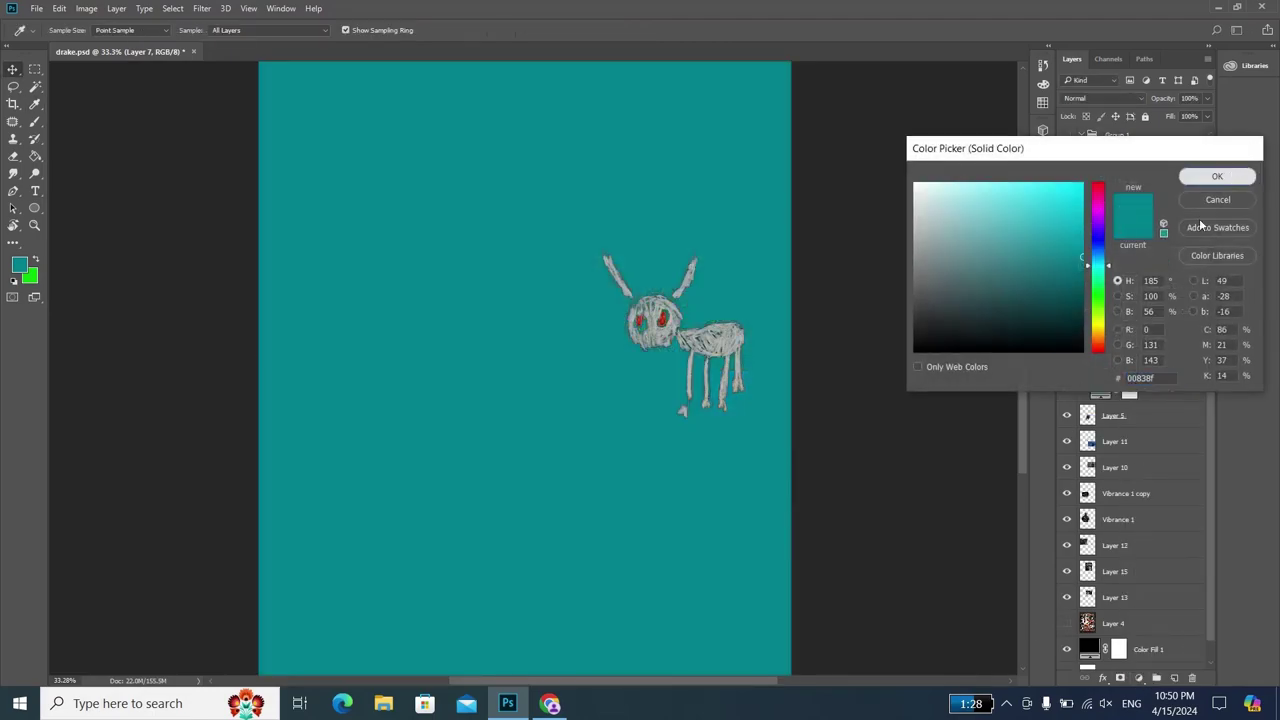
click(1217, 174)
right_click(1055, 302)
click(881, 388)
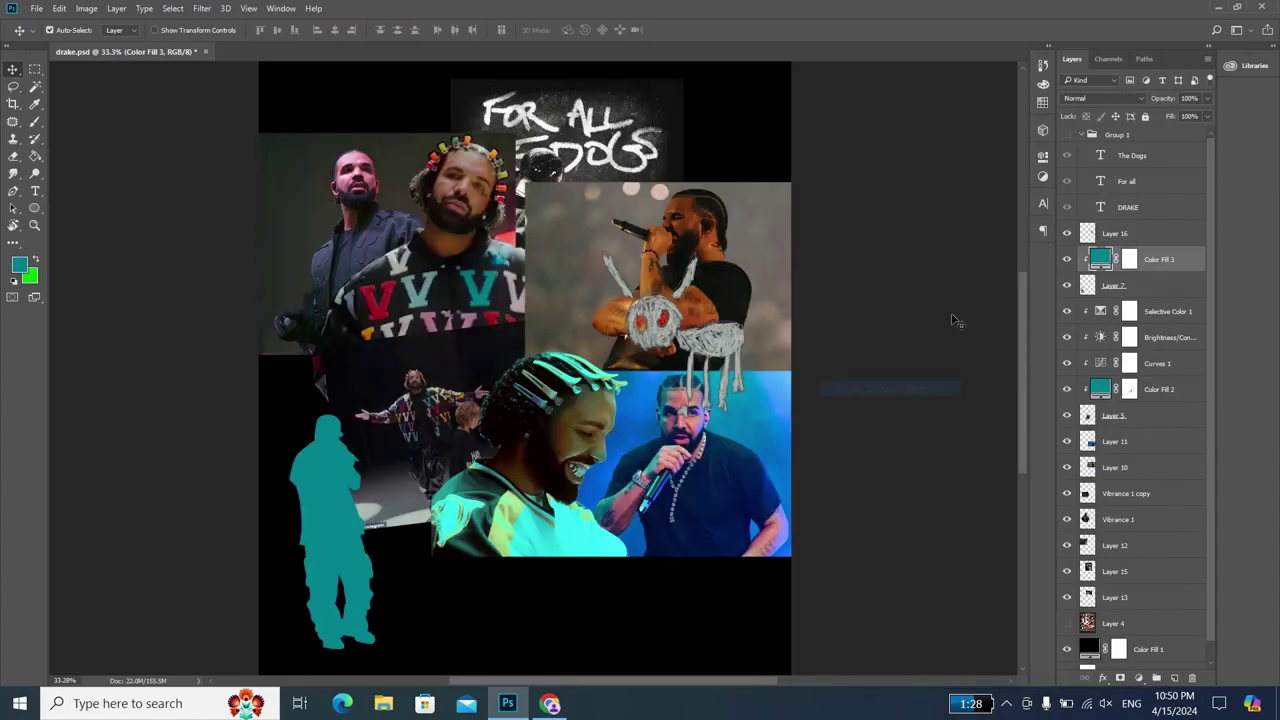
- Set the teal fill's blend mode to Soft Light after trying Overlay, Lighter Color and Hard Light
click(1110, 100)
click(1090, 230)
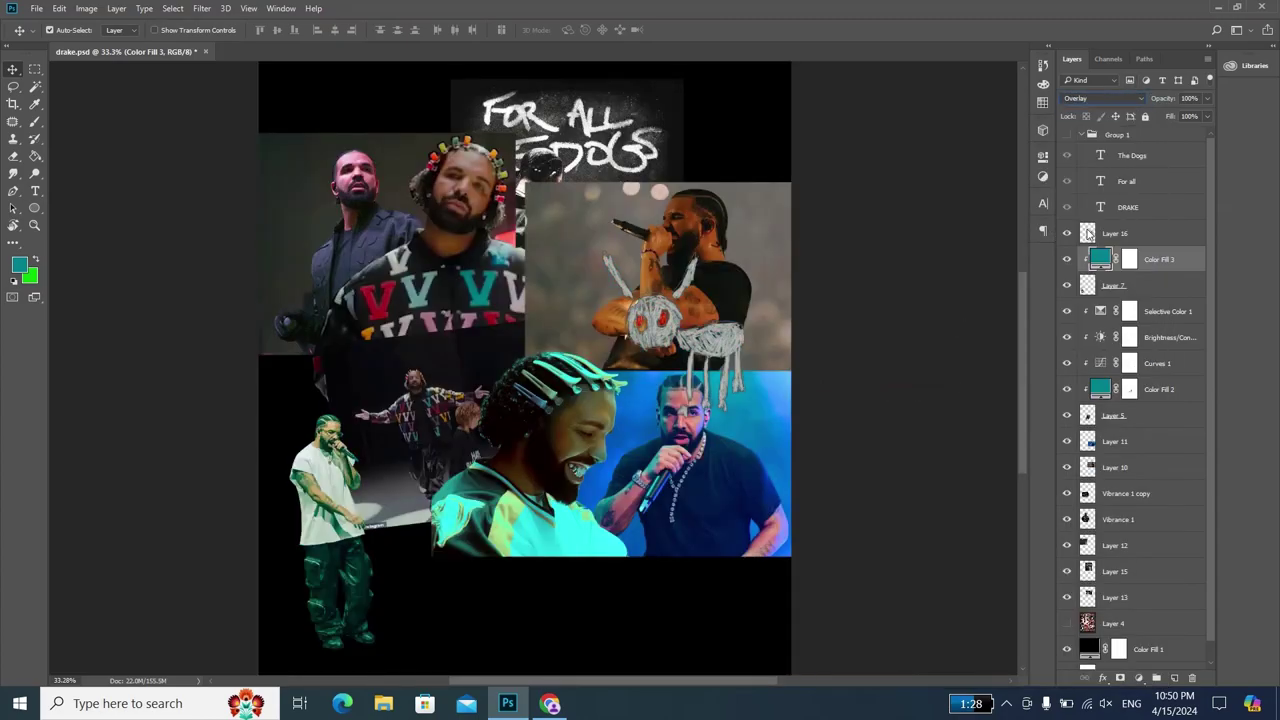
key(Down)
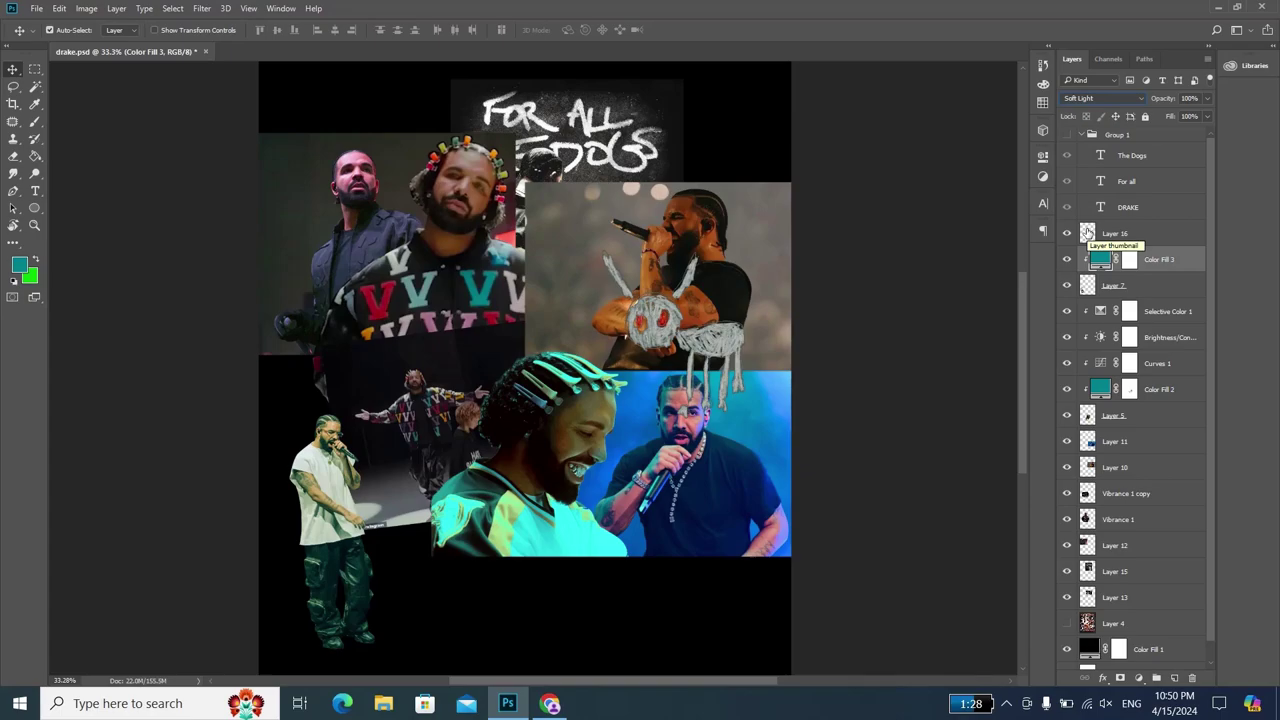
key(Up)
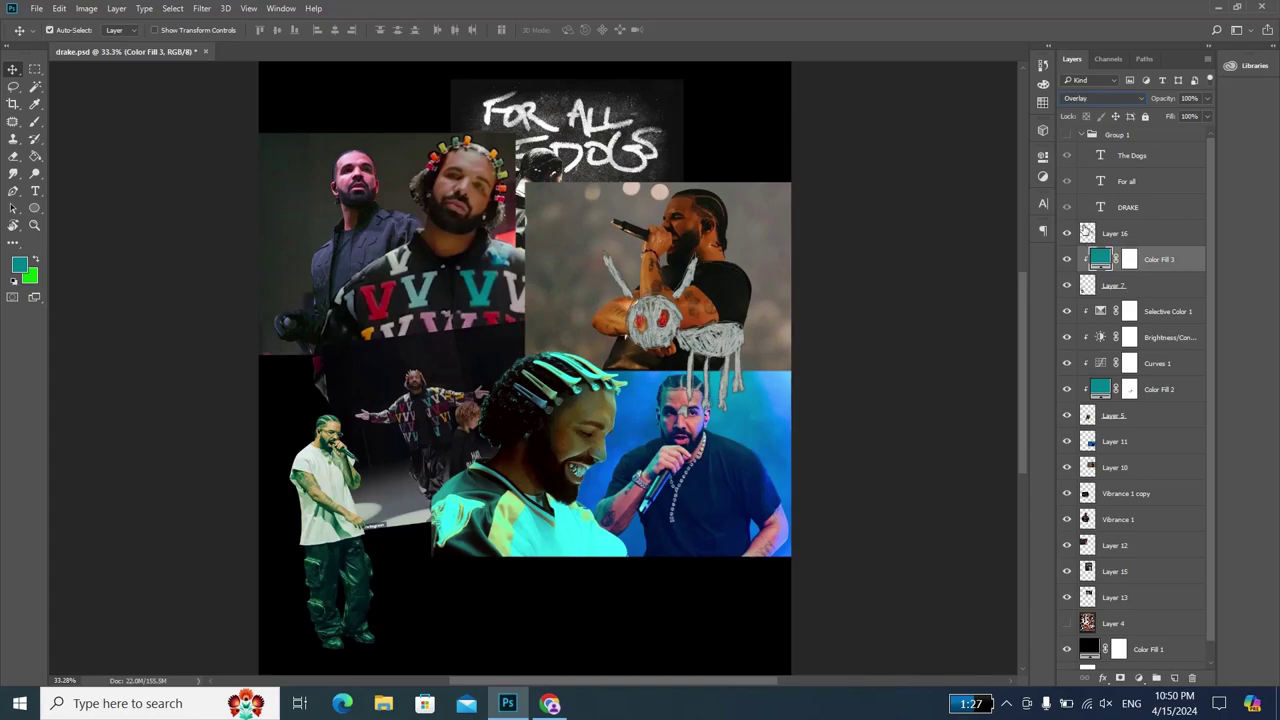
key(Up)
key(Down)
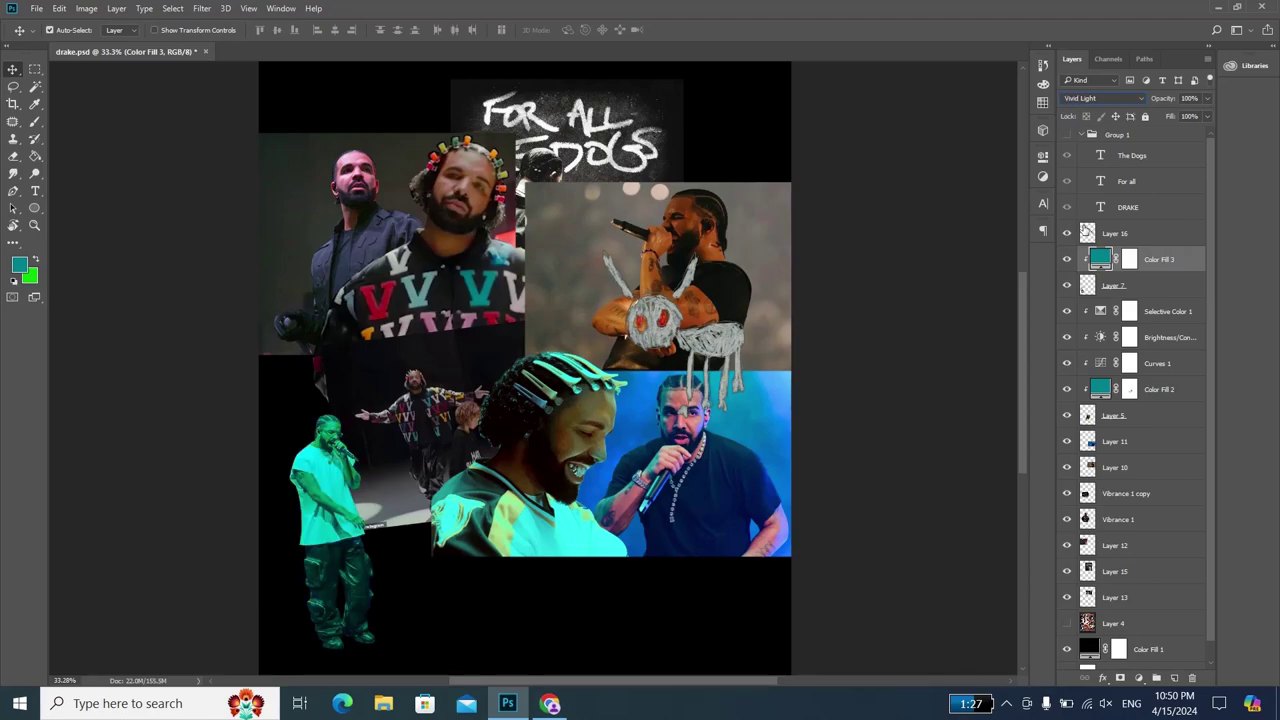
key(Up)
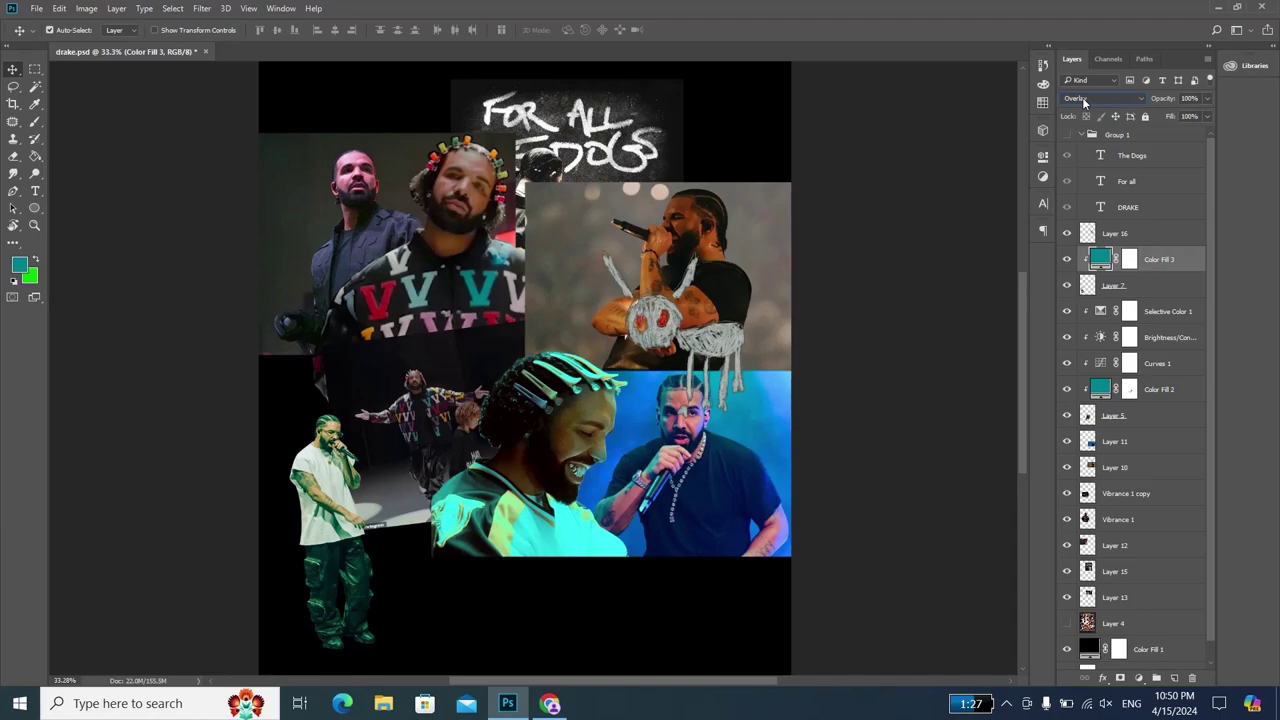
key(Down)
- Add a clipped Brightness/Contrast adjustment with contrast raised to 39
click(1139, 678)
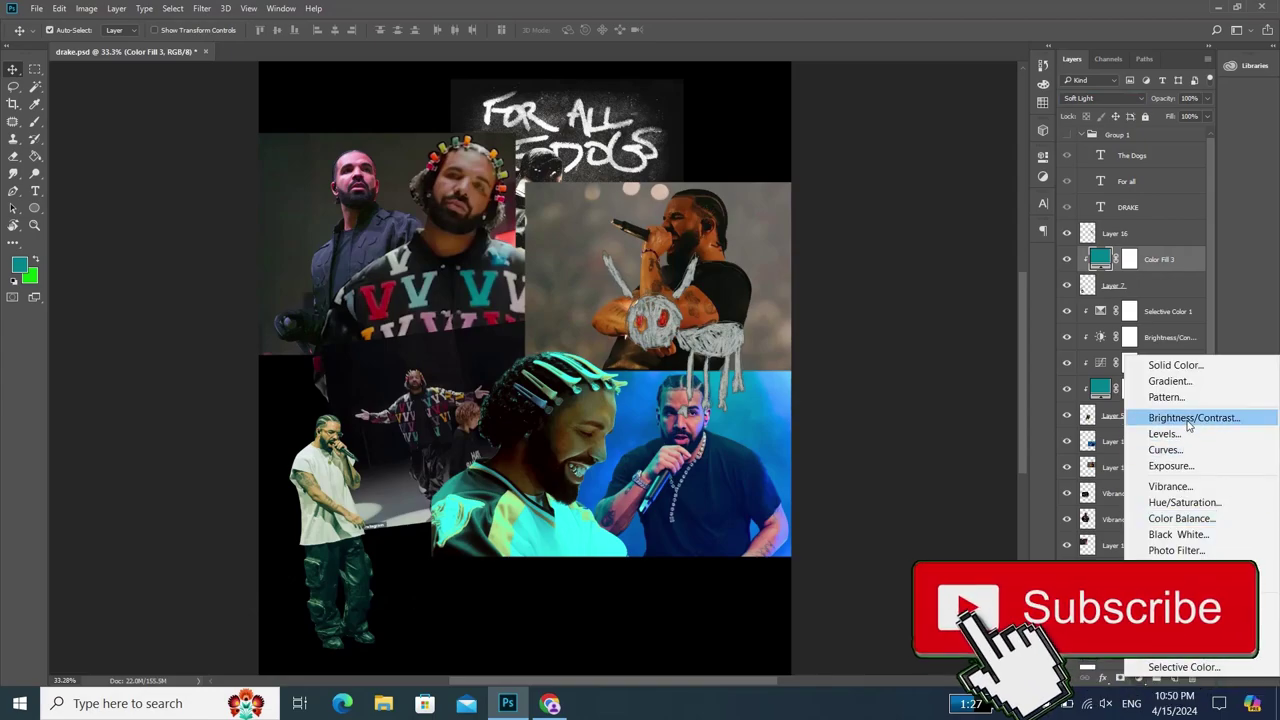
click(1128, 414)
click(927, 377)
drag(928, 252, 955, 252)
scroll(258, 440, up, 1)
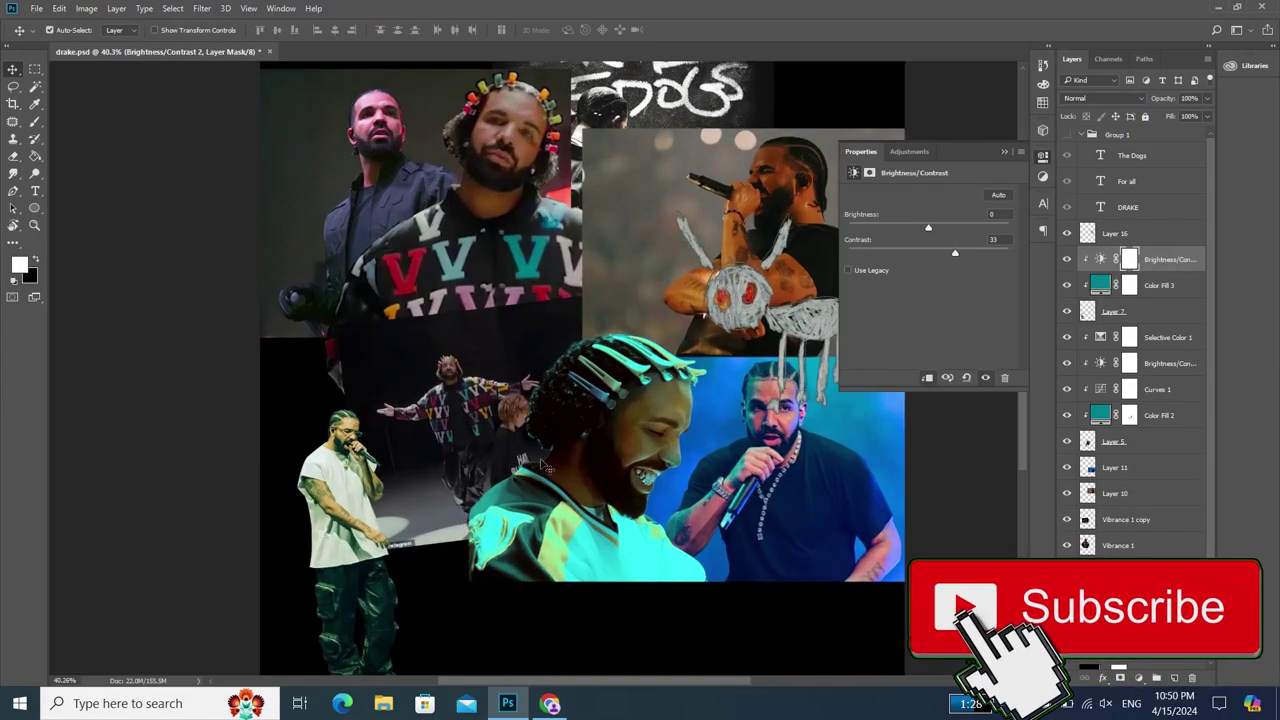
scroll(705, 551, down, 2)
scroll(705, 551, down, 1)
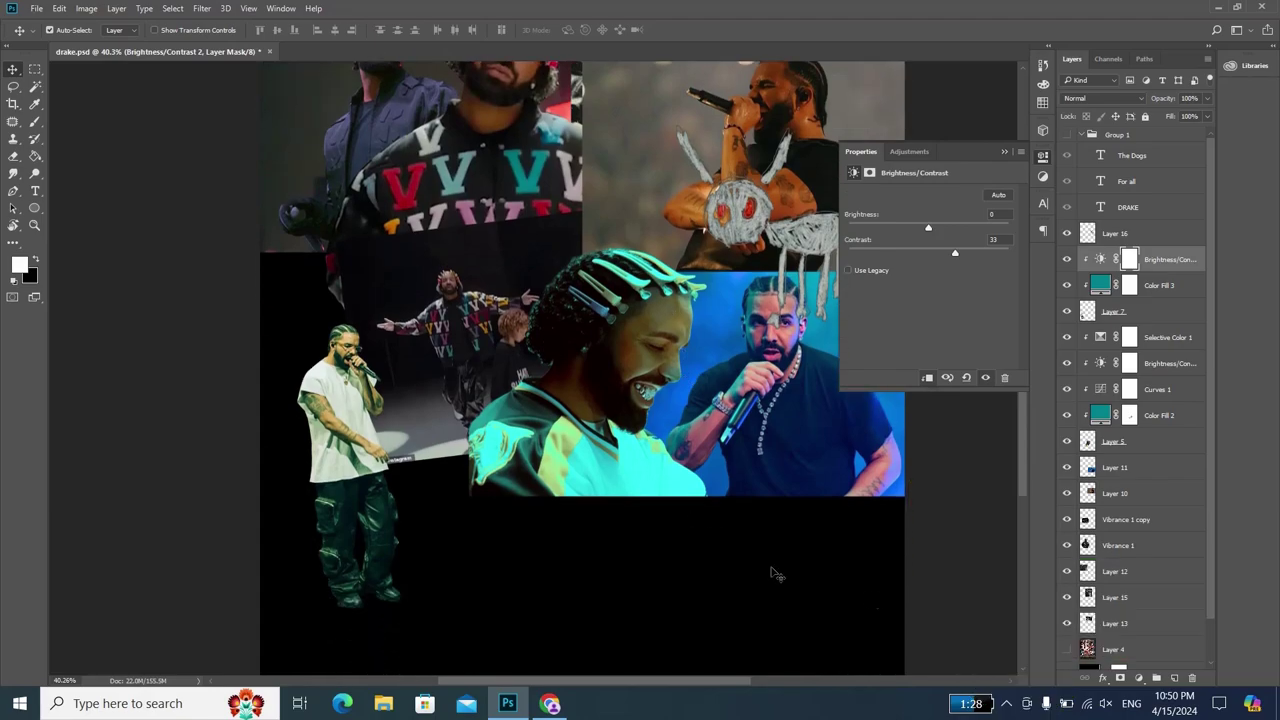
- Add a Curves adjustment that darkens the standing Drake's legs using an on-image tone pick
click(1139, 678)
click(1165, 455)
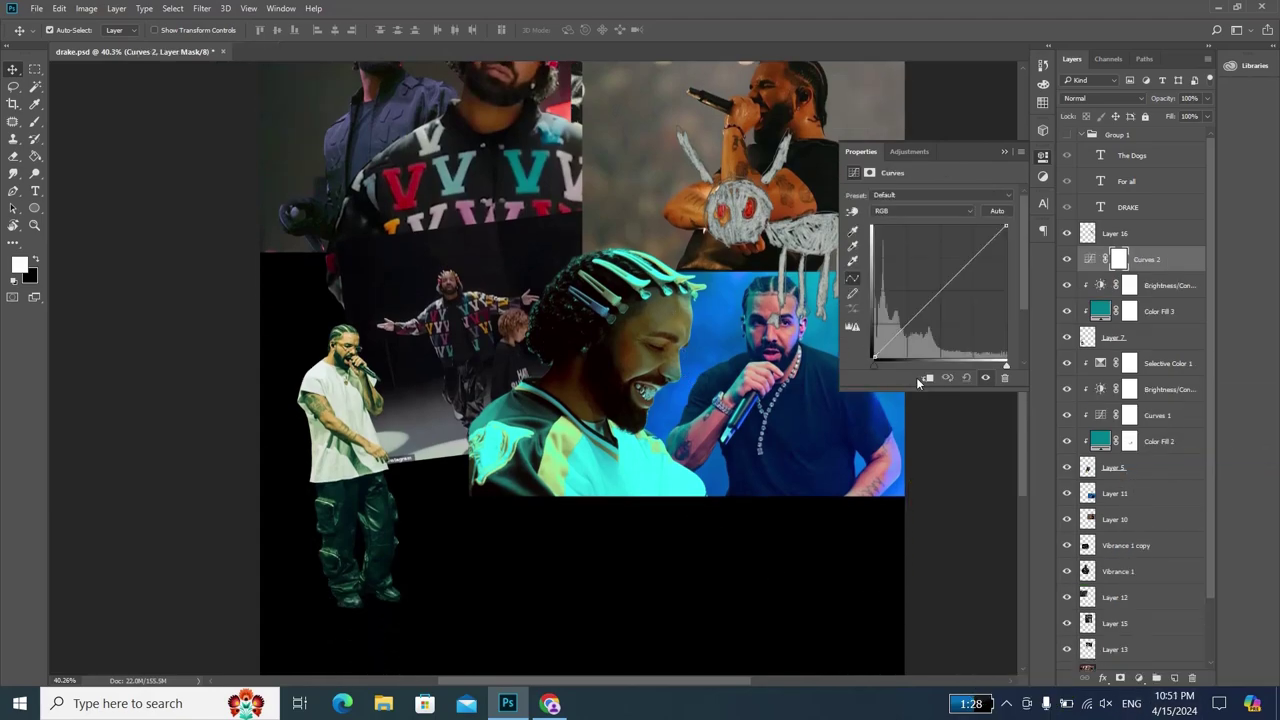
click(852, 211)
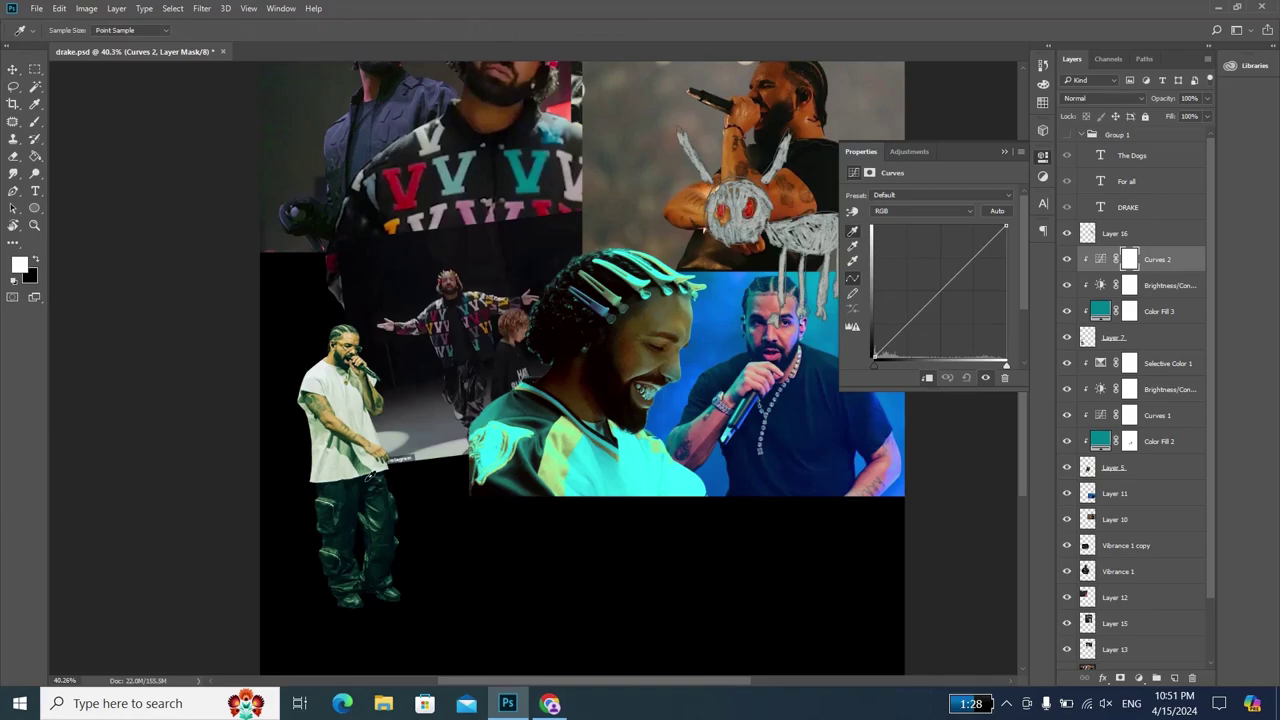
drag(370, 477, 372, 480)
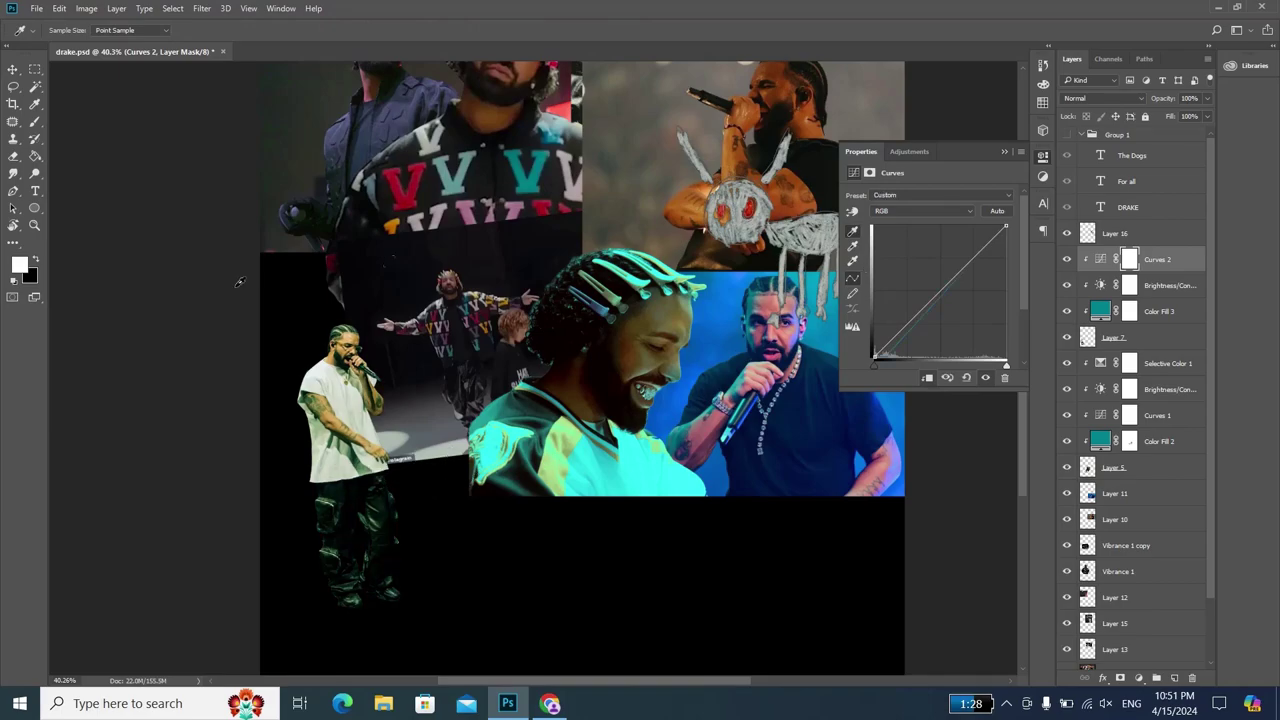
scroll(240, 283, down, 3)
click(1004, 151)
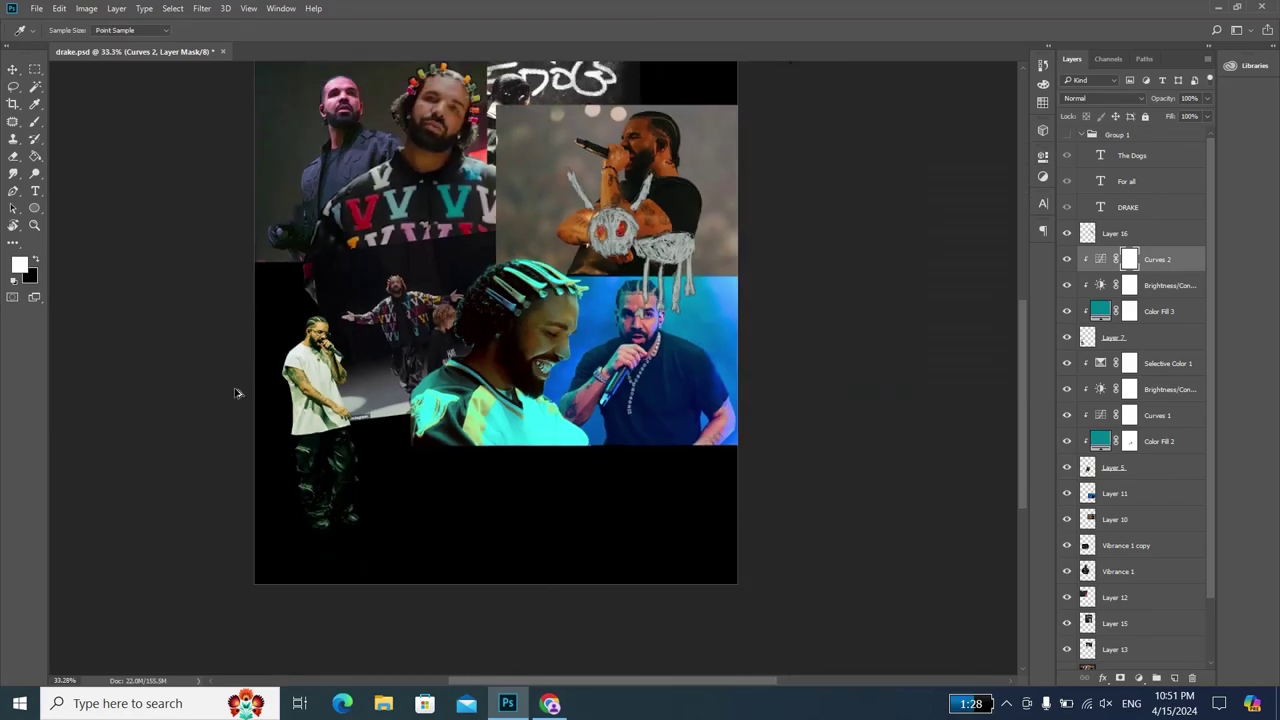
scroll(237, 394, up, 1)
- Delete the Brightness/Contrast 2 layer and select Curves 2
key(v)
click(1097, 289)
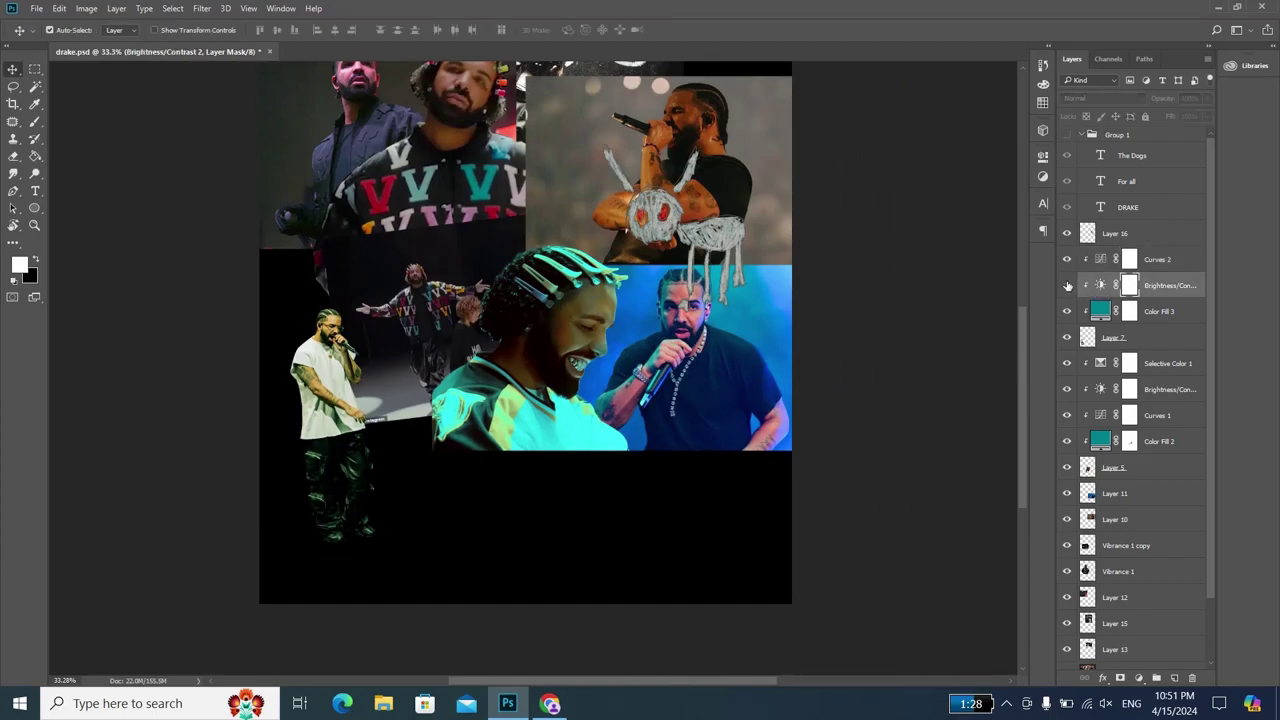
key(Delete)
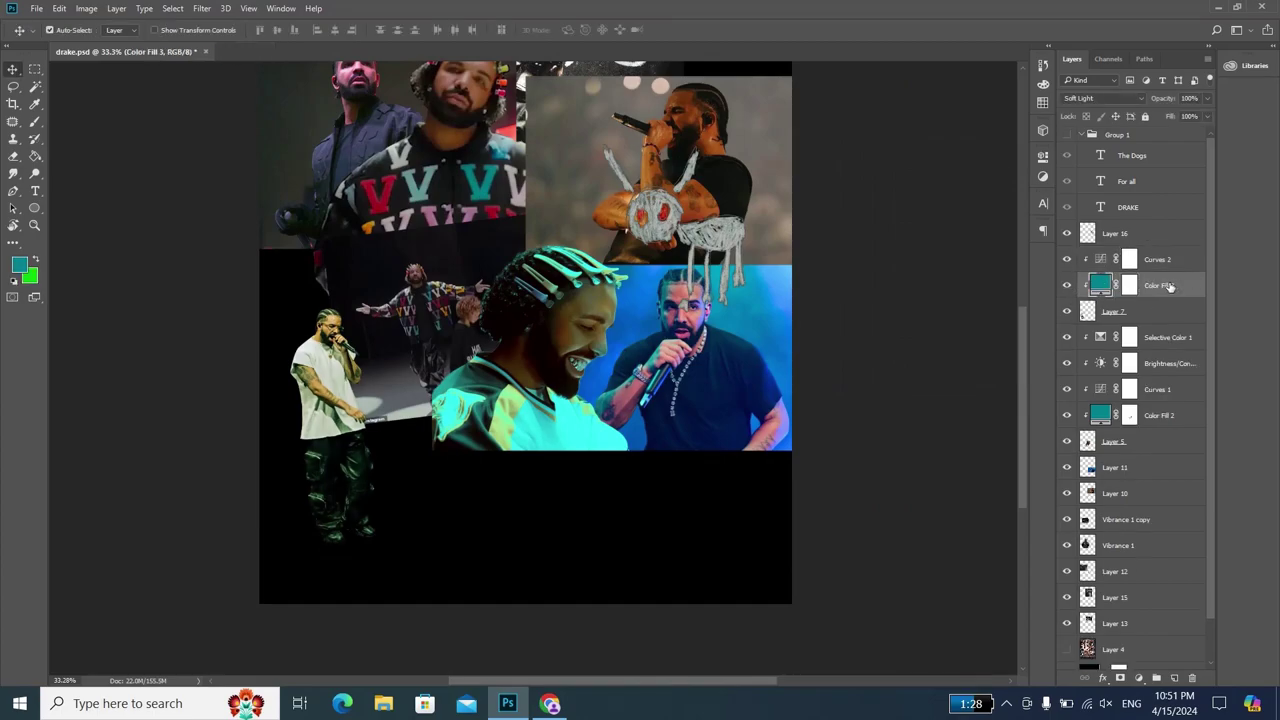
click(1165, 262)
- Add a Selective Color above Curves 2 with Yellows at Cyan -67, Magenta +46, Yellow -49, Black +15
click(1138, 678)
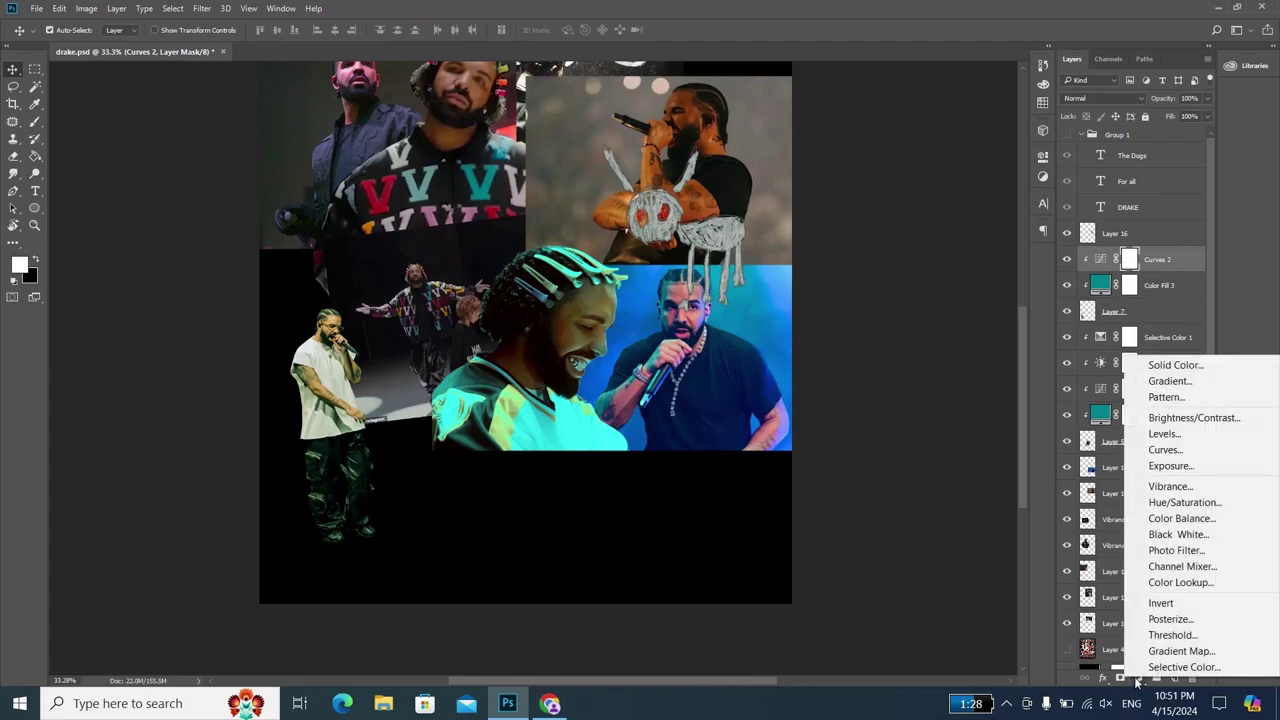
click(1184, 667)
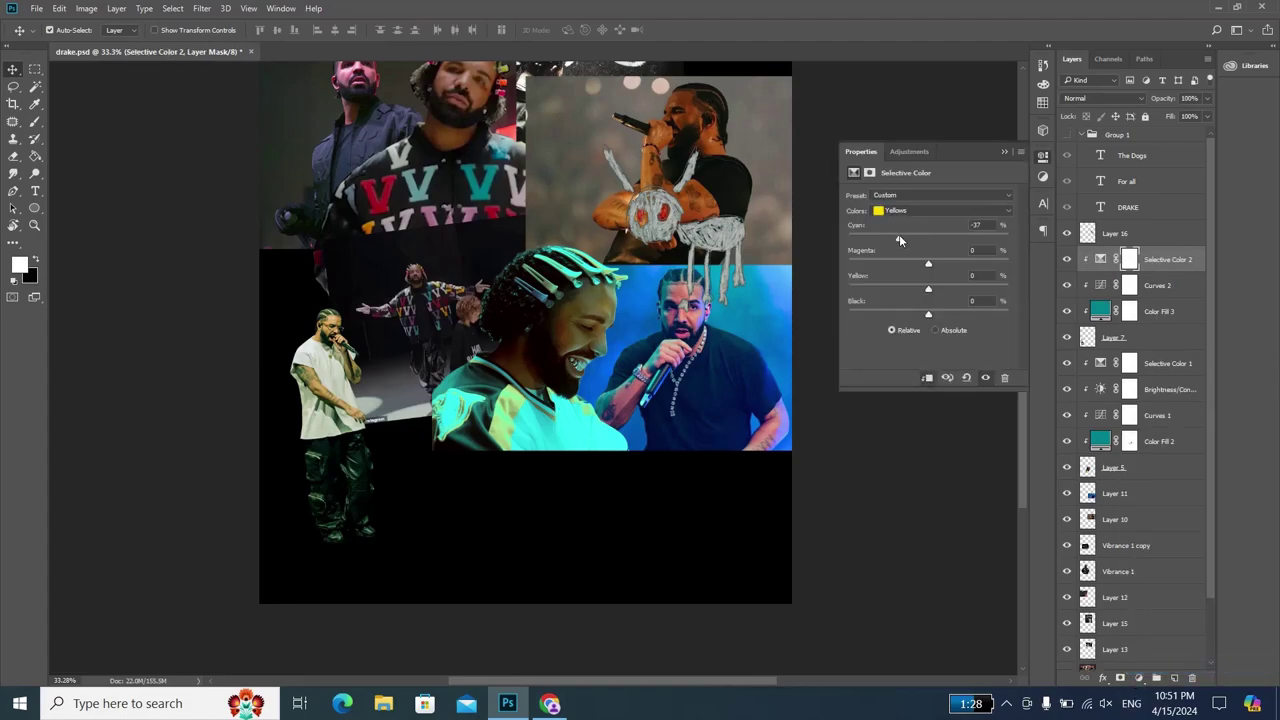
drag(899, 236, 875, 238)
scroll(329, 369, up, 3)
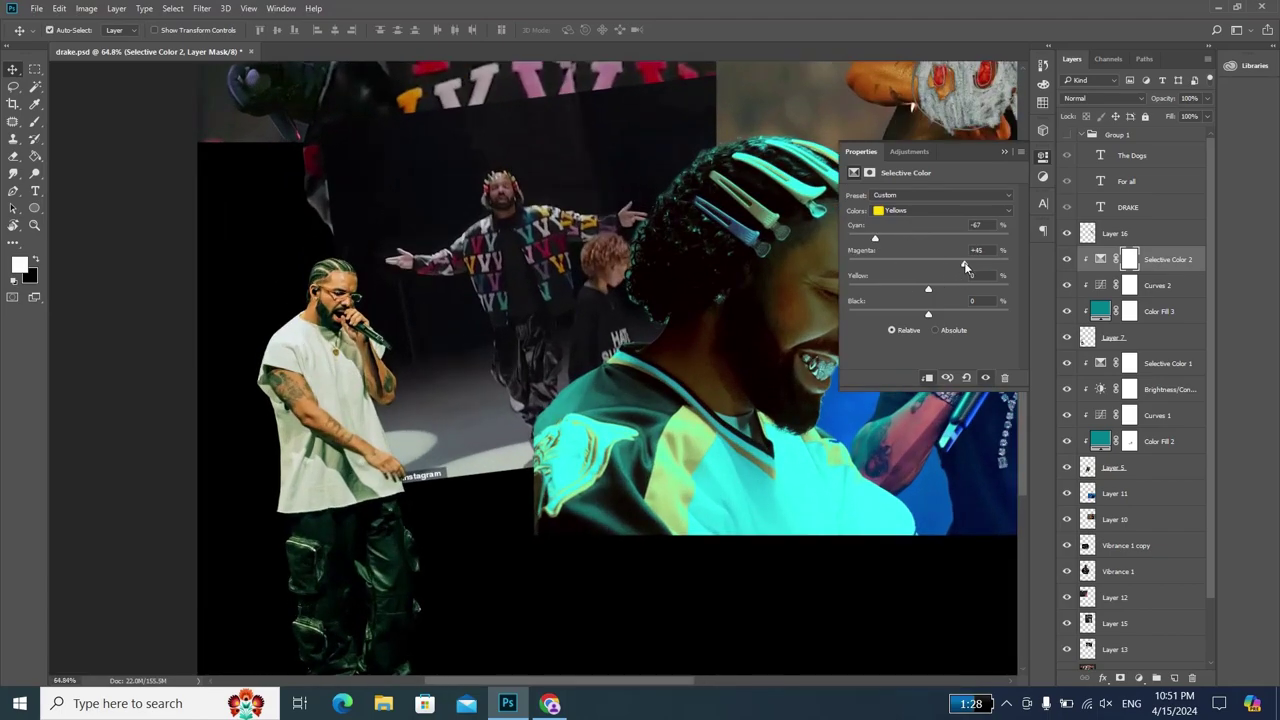
scroll(561, 325, down, 1)
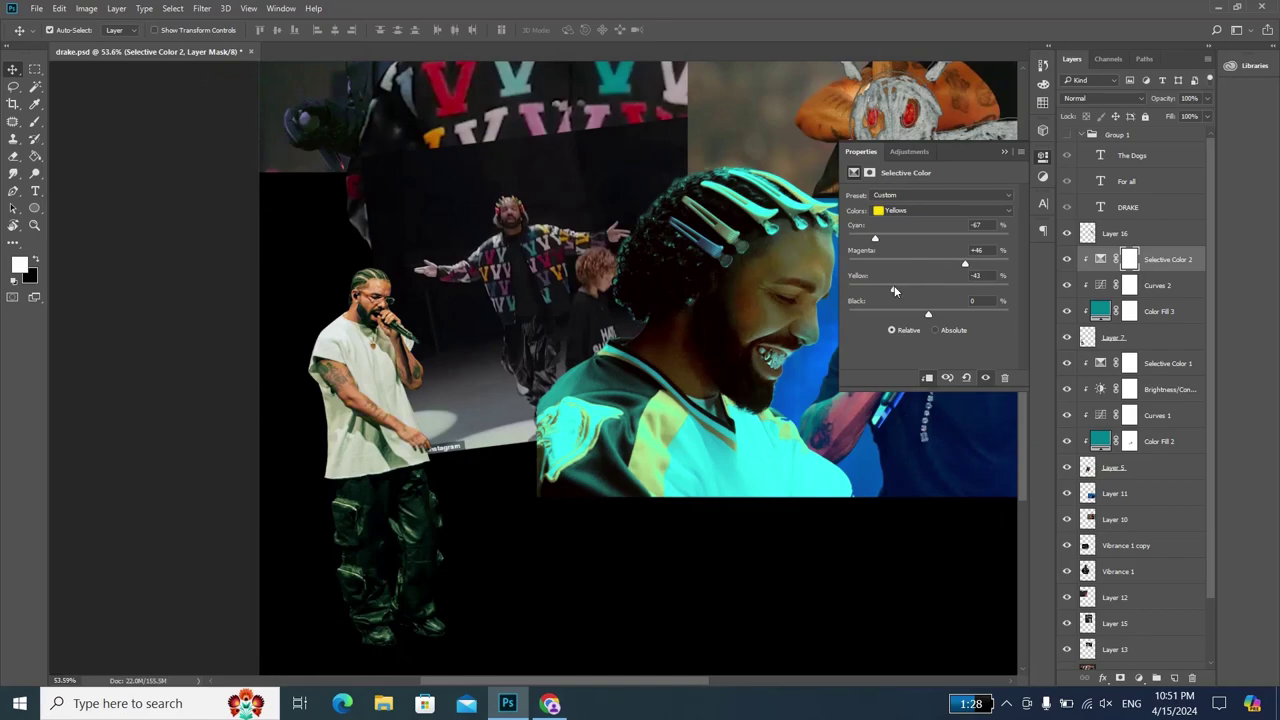
mouse_move(895, 291)
mouse_down()
mouse_move(874, 314)
mouse_move(962, 318)
mouse_move(941, 331)
mouse_up()
scroll(450, 395, down, 3)
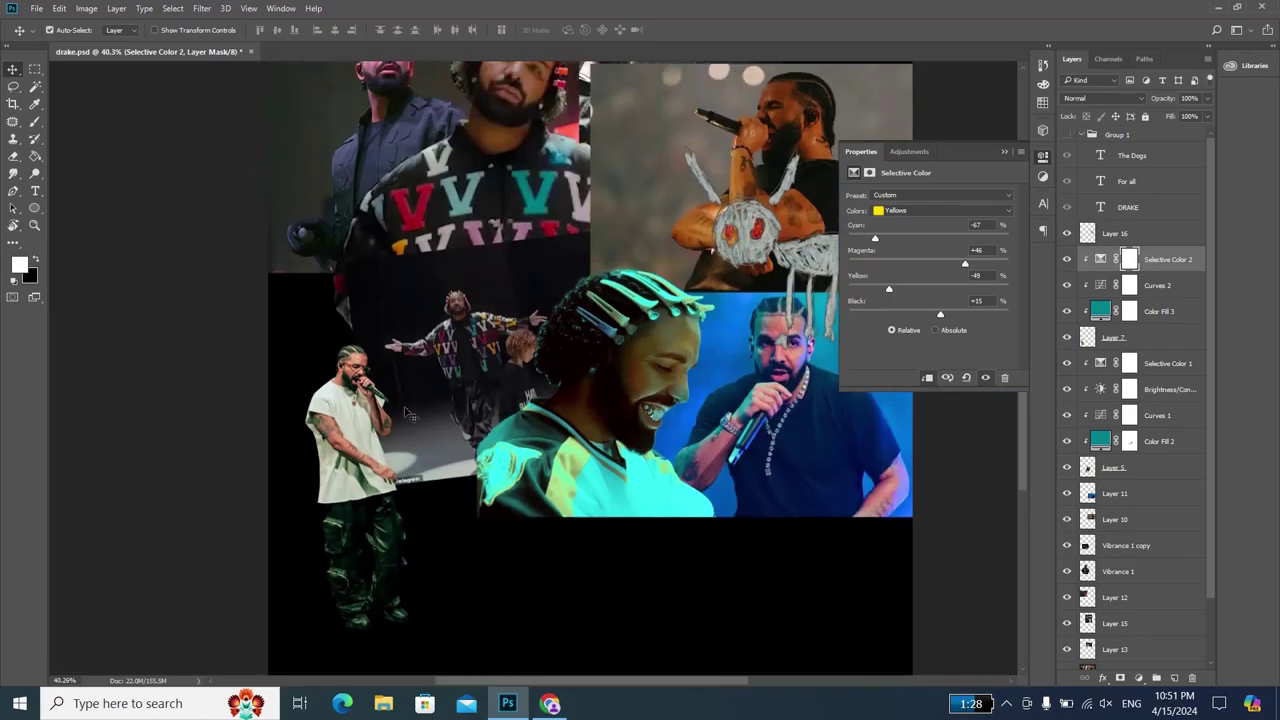
scroll(415, 277, up, 2)
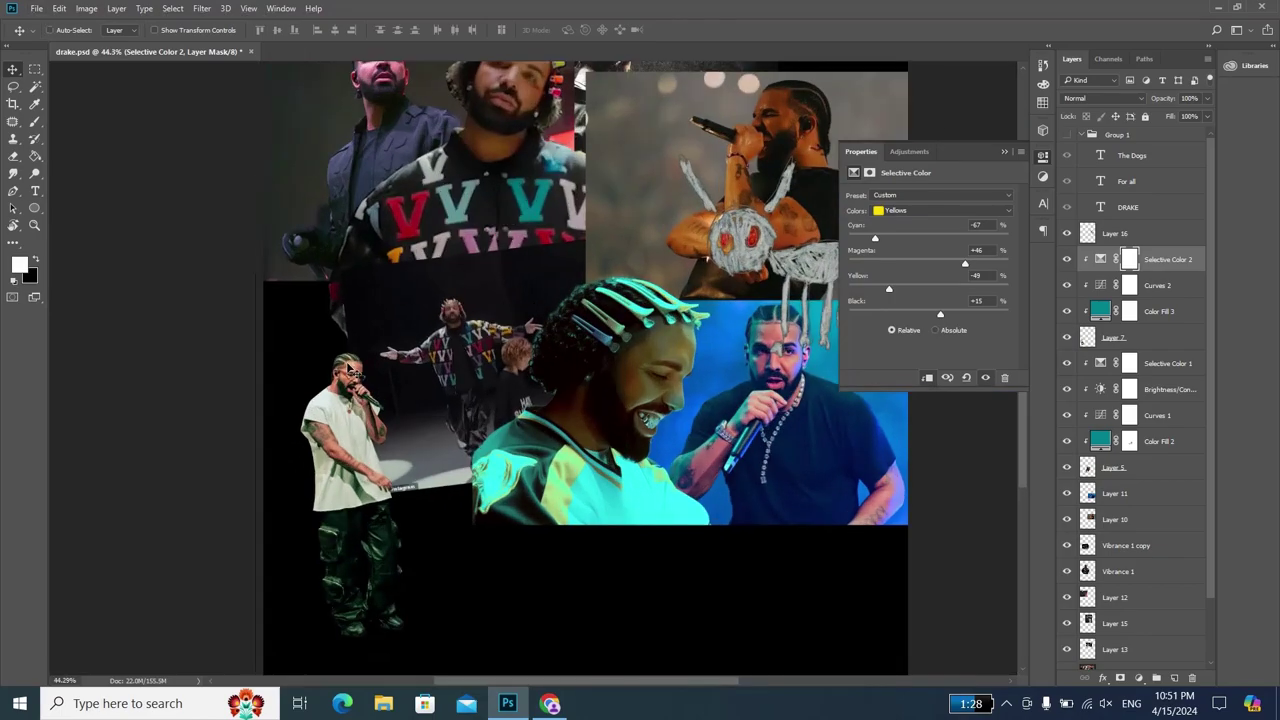
- Set the Reds to Cyan -48, Magenta +23, Yellow +18
click(940, 210)
click(895, 218)
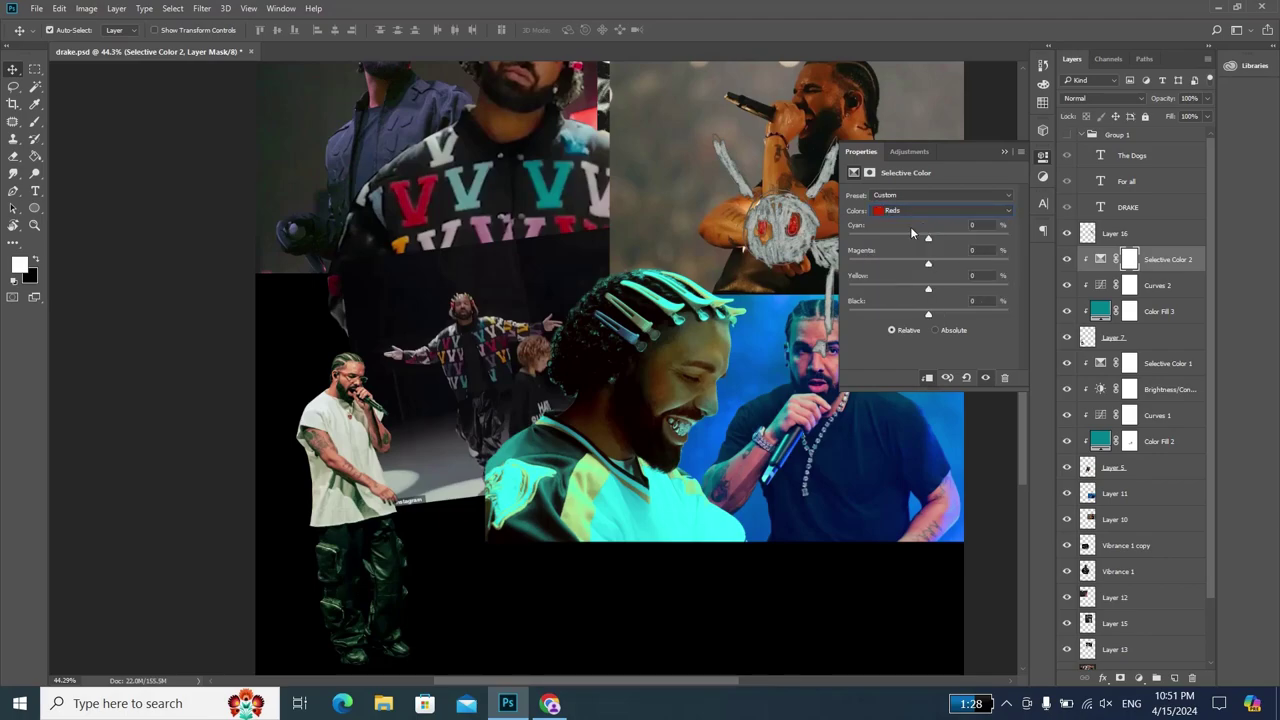
mouse_move(927, 242)
mouse_down()
mouse_move(891, 242)
mouse_move(947, 276)
mouse_up()
- Reopen Selective Color 1 and strip all cyan from its Yellows (Cyan -100)
click(1006, 153)
scroll(625, 405, down, 2)
scroll(625, 405, up, 1)
scroll(625, 405, down, 1)
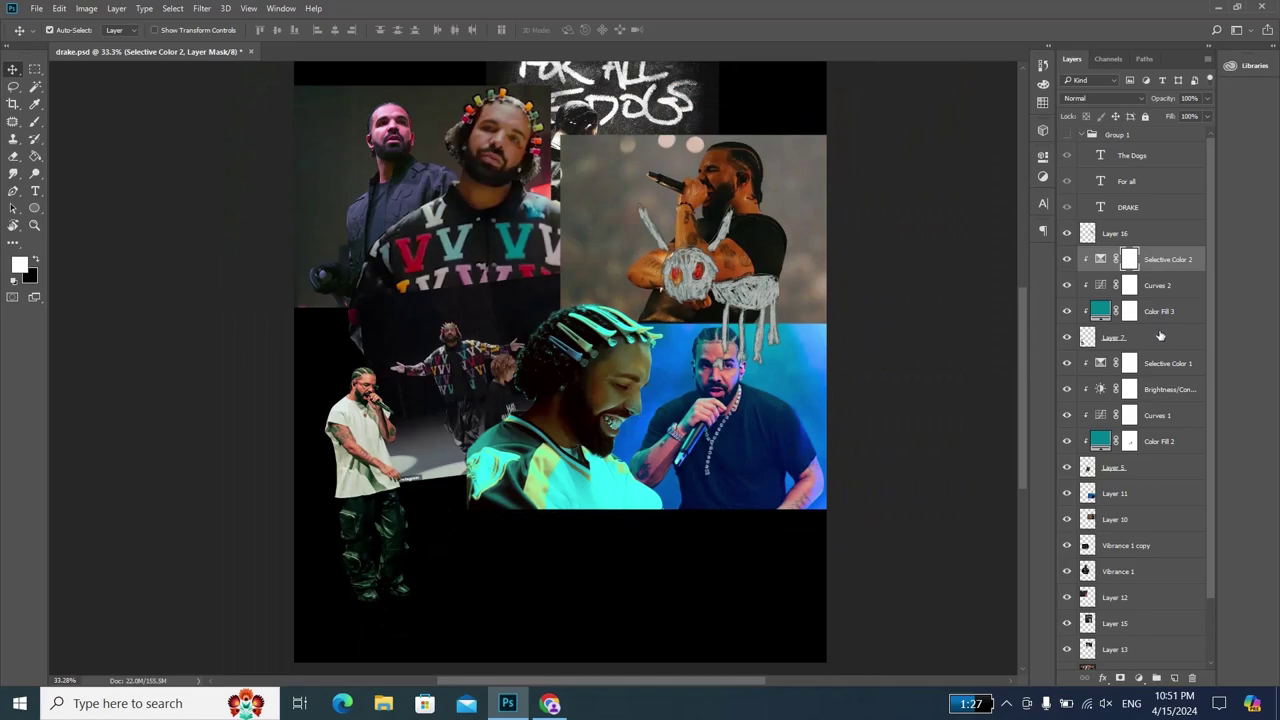
double_click(1100, 363)
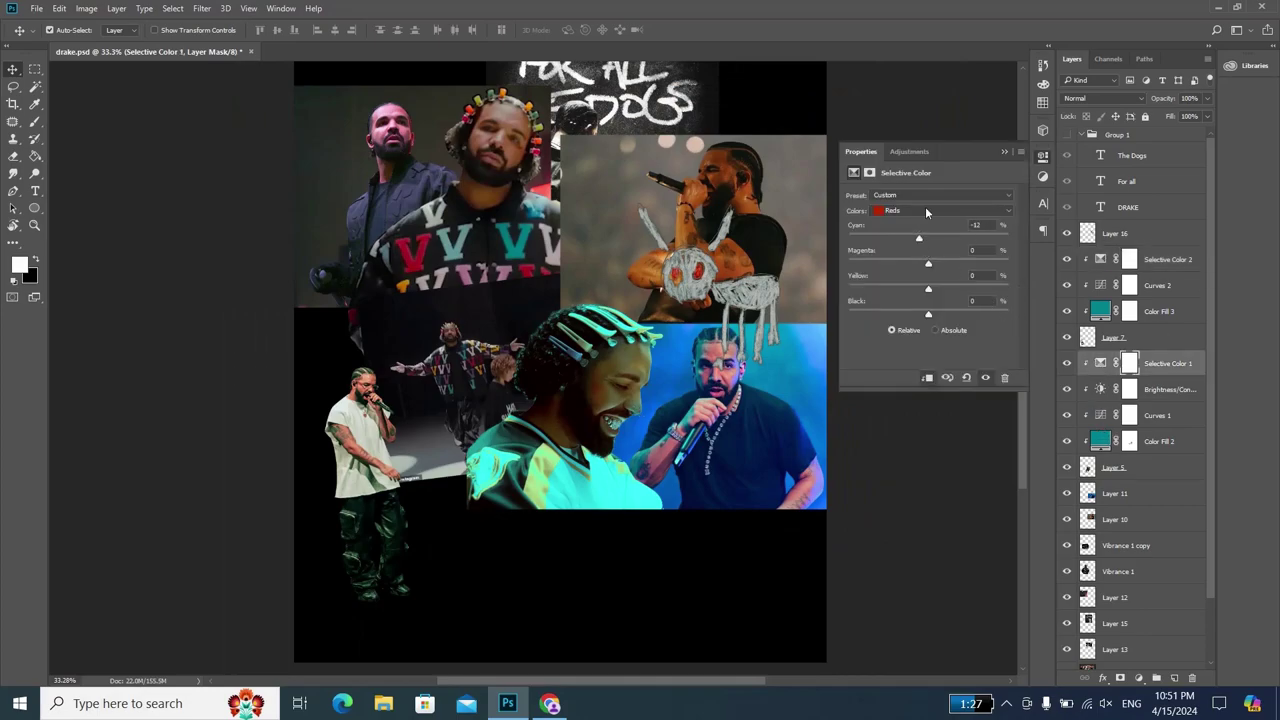
click(926, 207)
click(925, 224)
drag(906, 263, 951, 264)
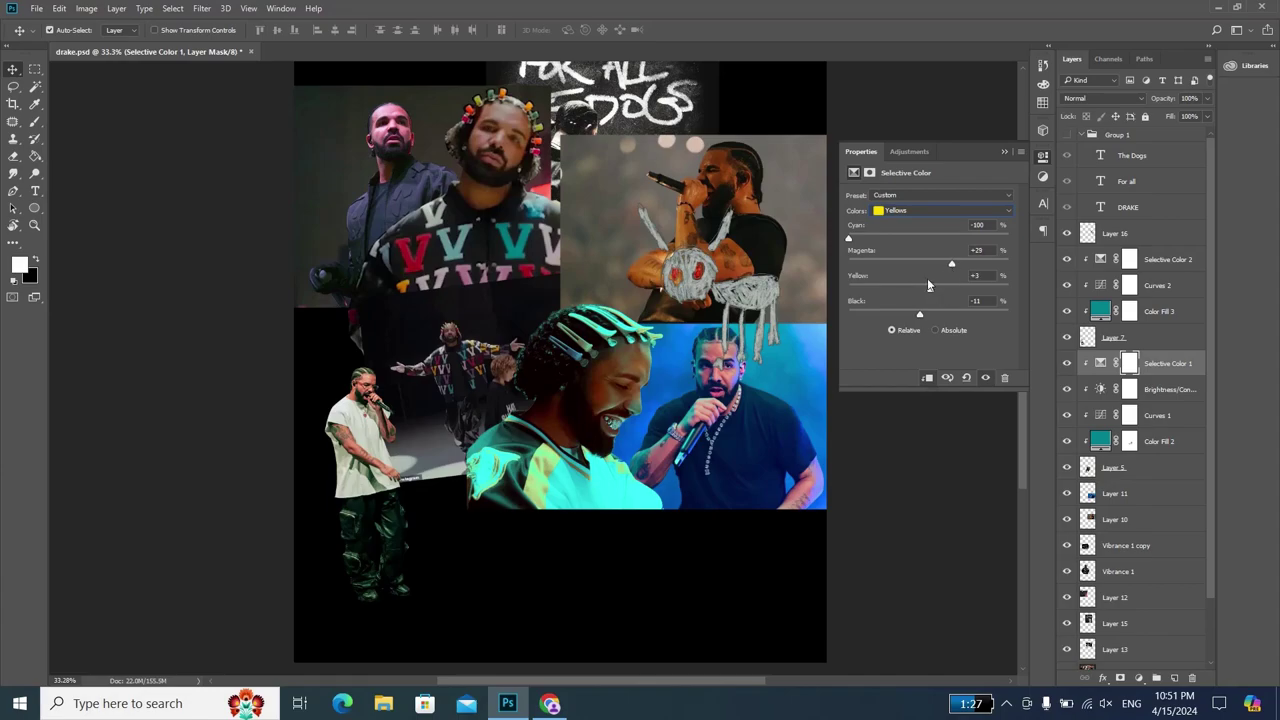
- Set Selective Color 1's Greens to Cyan -91, Magenta +48 and a little added black
click(920, 210)
click(903, 238)
drag(867, 238, 856, 243)
drag(955, 266, 968, 266)
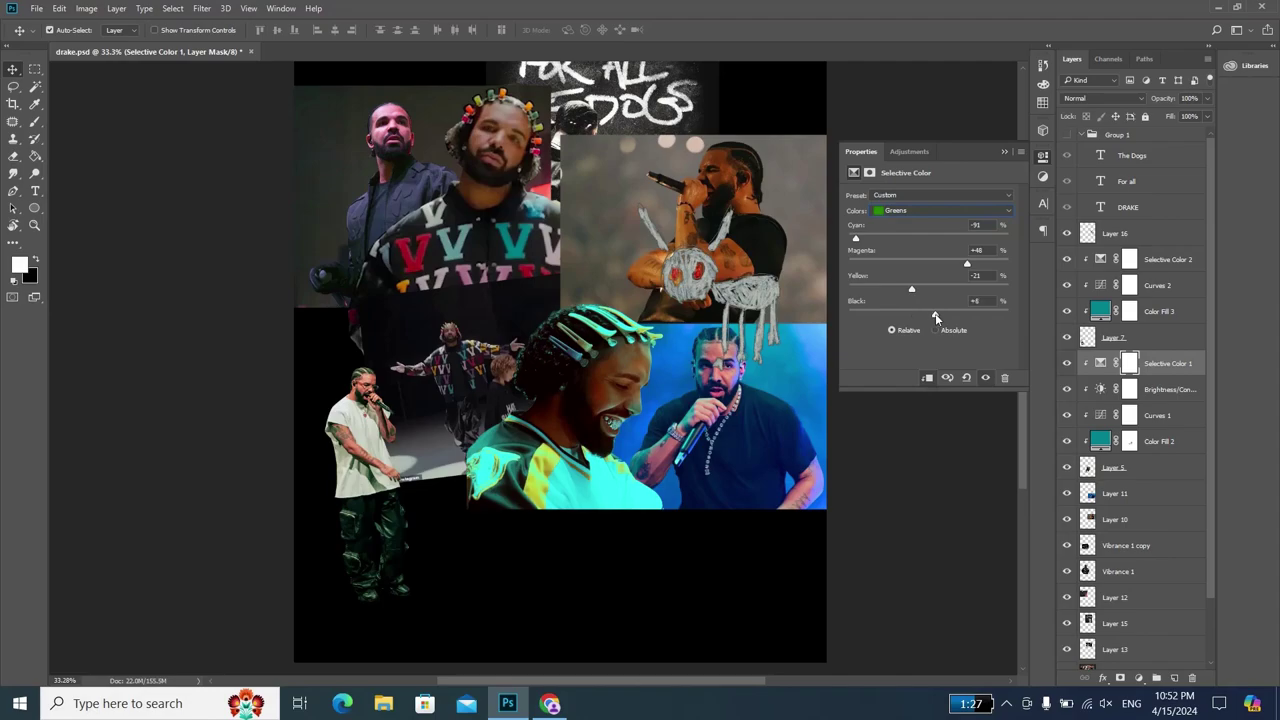
drag(918, 313, 930, 316)
- Close the Selective Color properties and select Layer 11
click(1005, 152)
scroll(667, 373, up, 3)
scroll(680, 355, down, 1)
scroll(680, 355, down, 1)
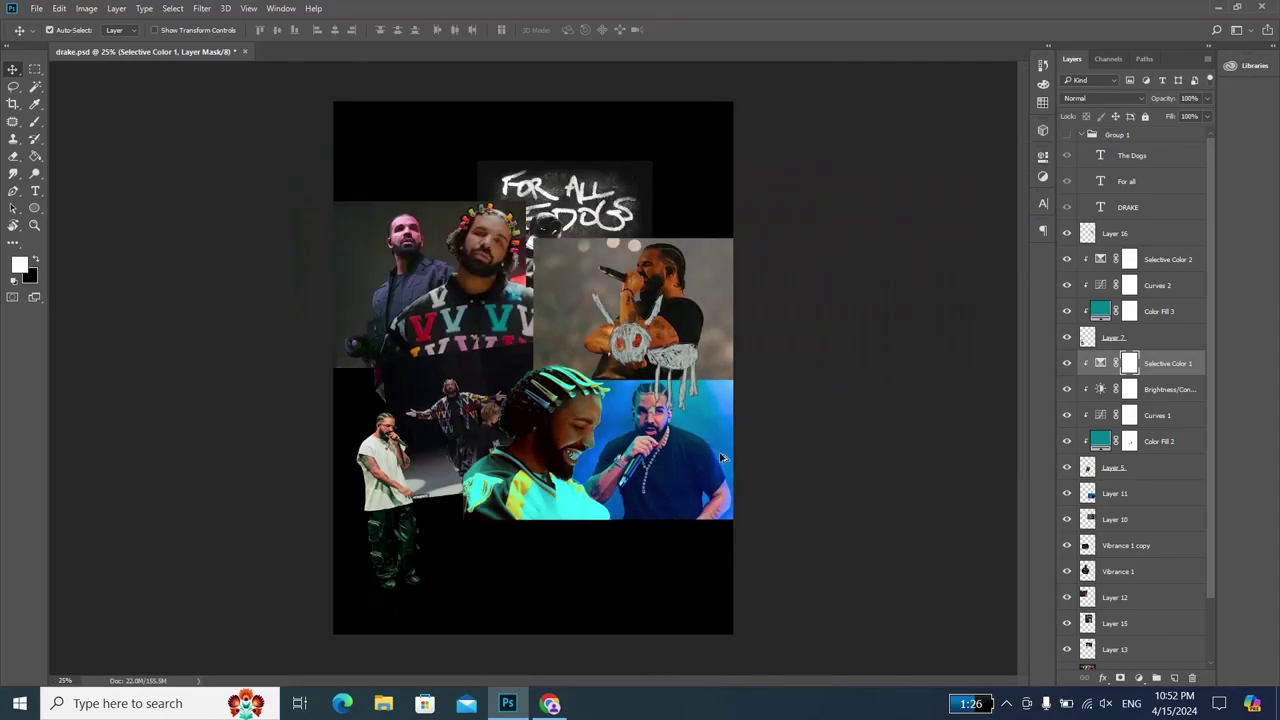
scroll(680, 462, up, 1)
click(680, 462)
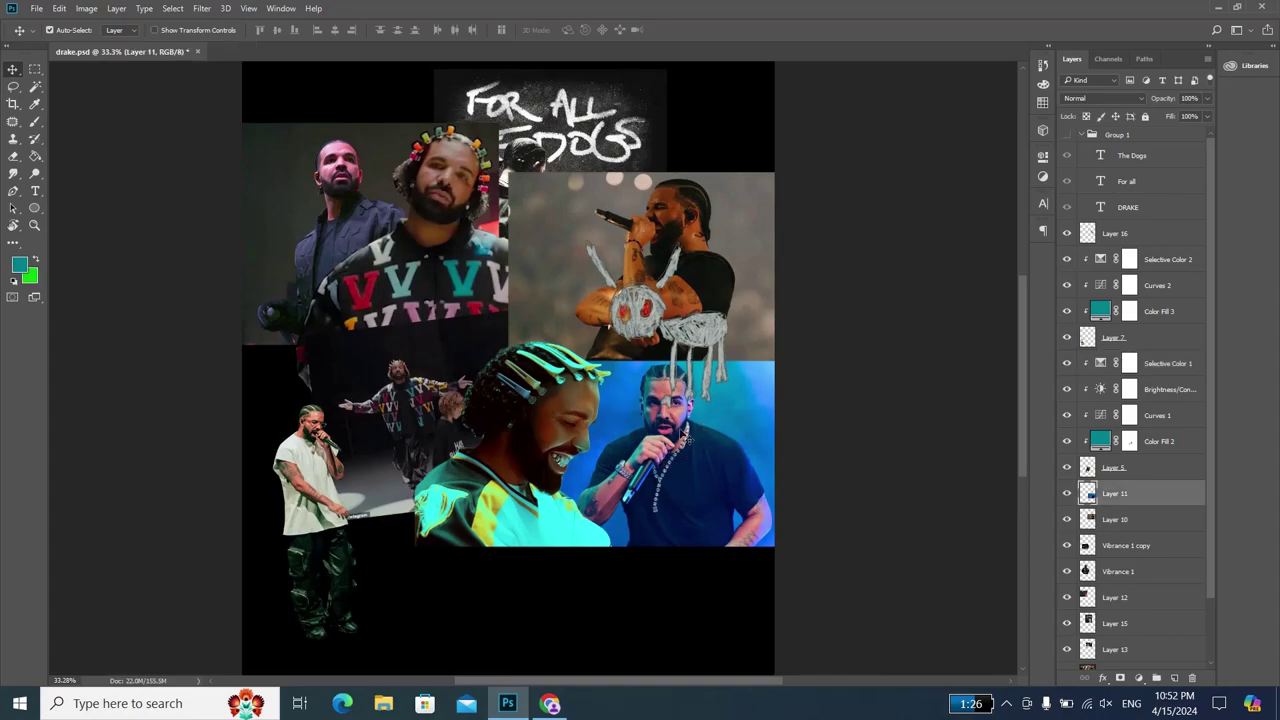
- Add a Selective Color on Layer 11 setting Cyans to Cyan -33, Magenta +23, Yellow -17, Black +8
click(1139, 677)
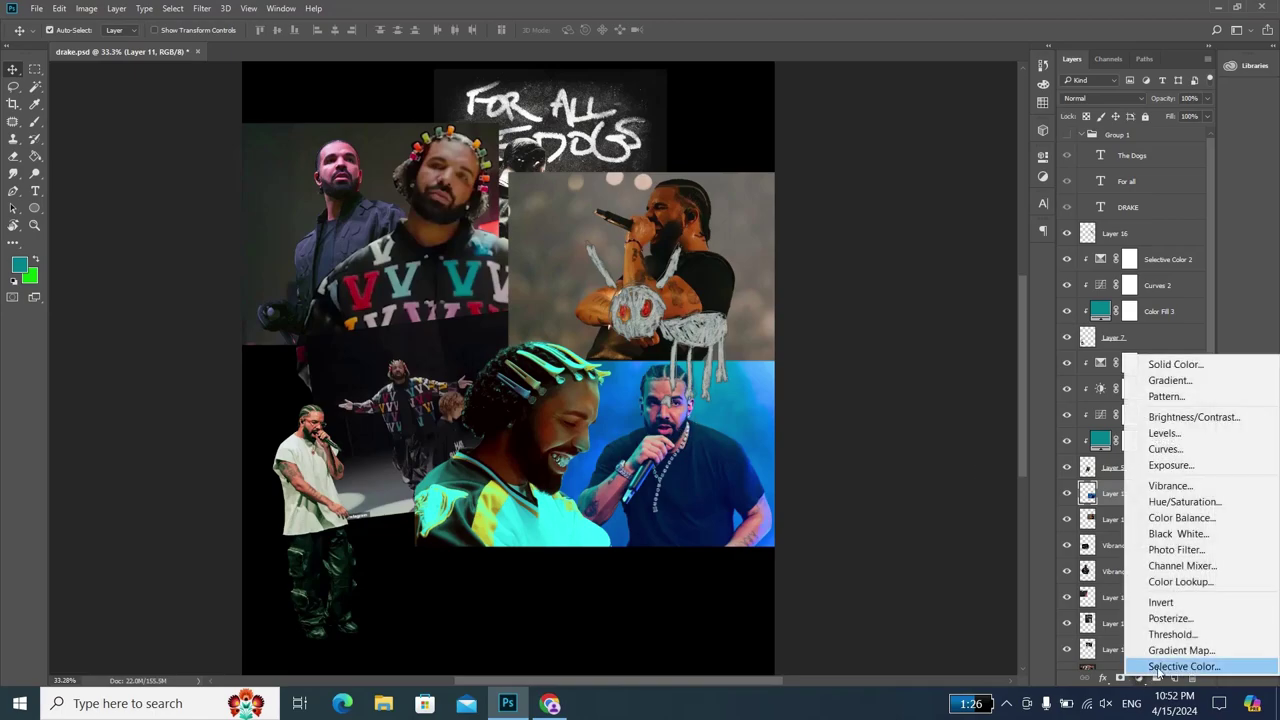
click(1160, 672)
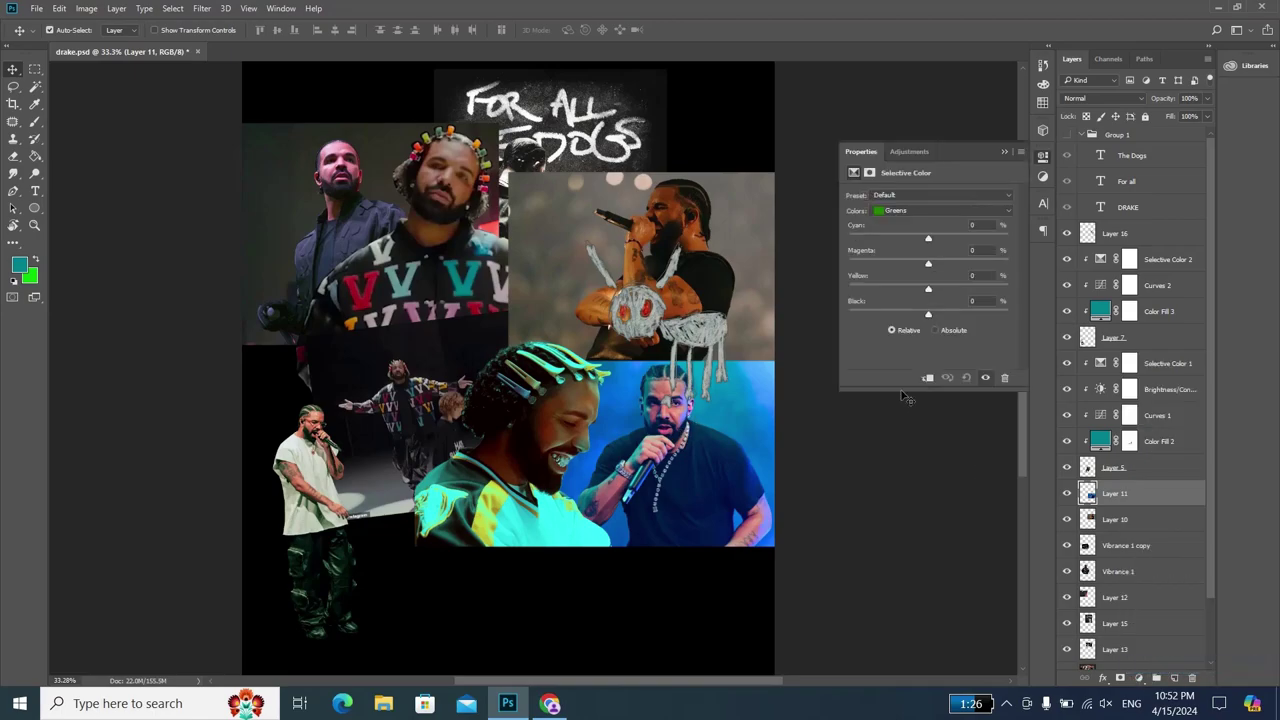
click(933, 210)
click(905, 255)
drag(928, 238, 904, 243)
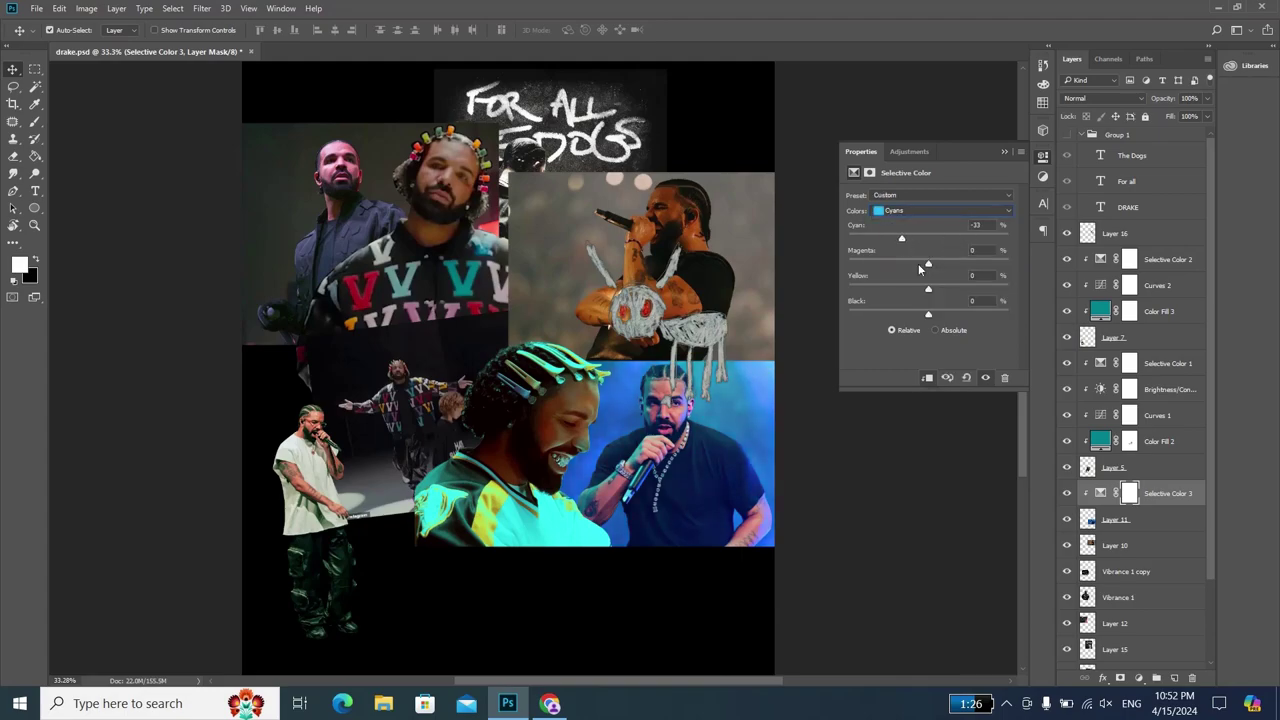
mouse_move(905, 264)
mouse_down()
mouse_move(947, 266)
mouse_move(914, 289)
mouse_move(940, 316)
mouse_up()
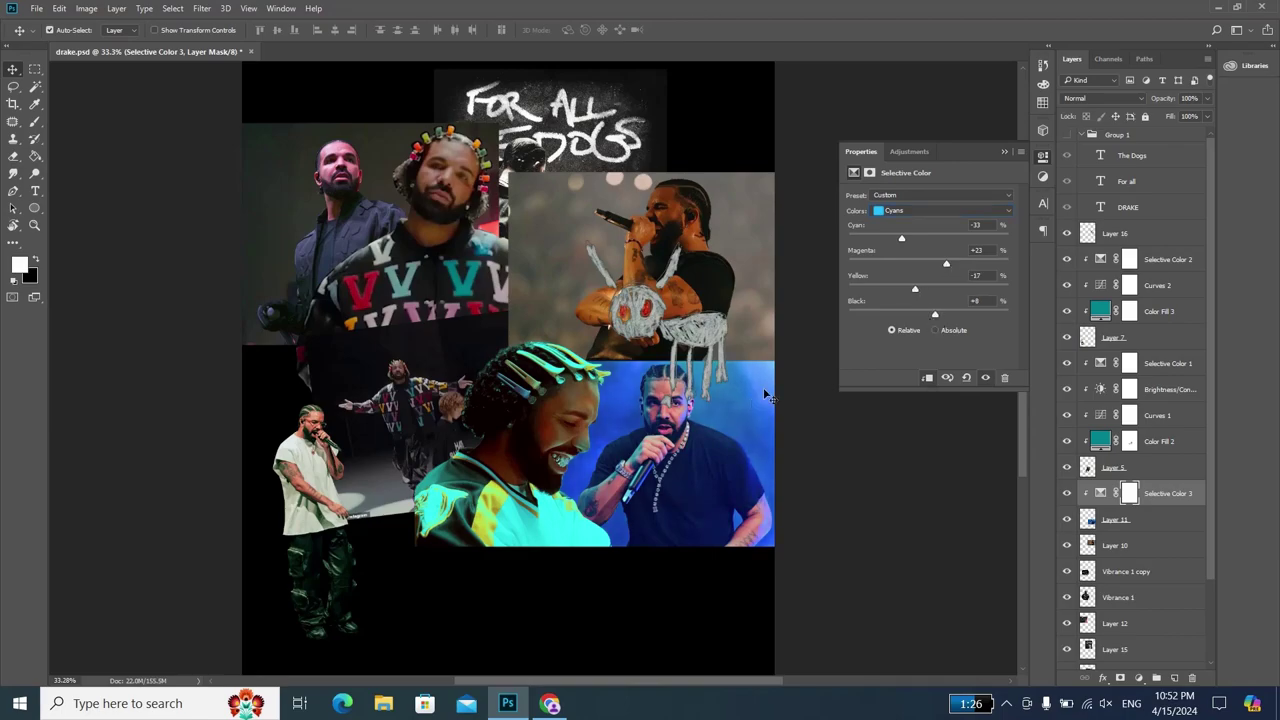
click(705, 300)
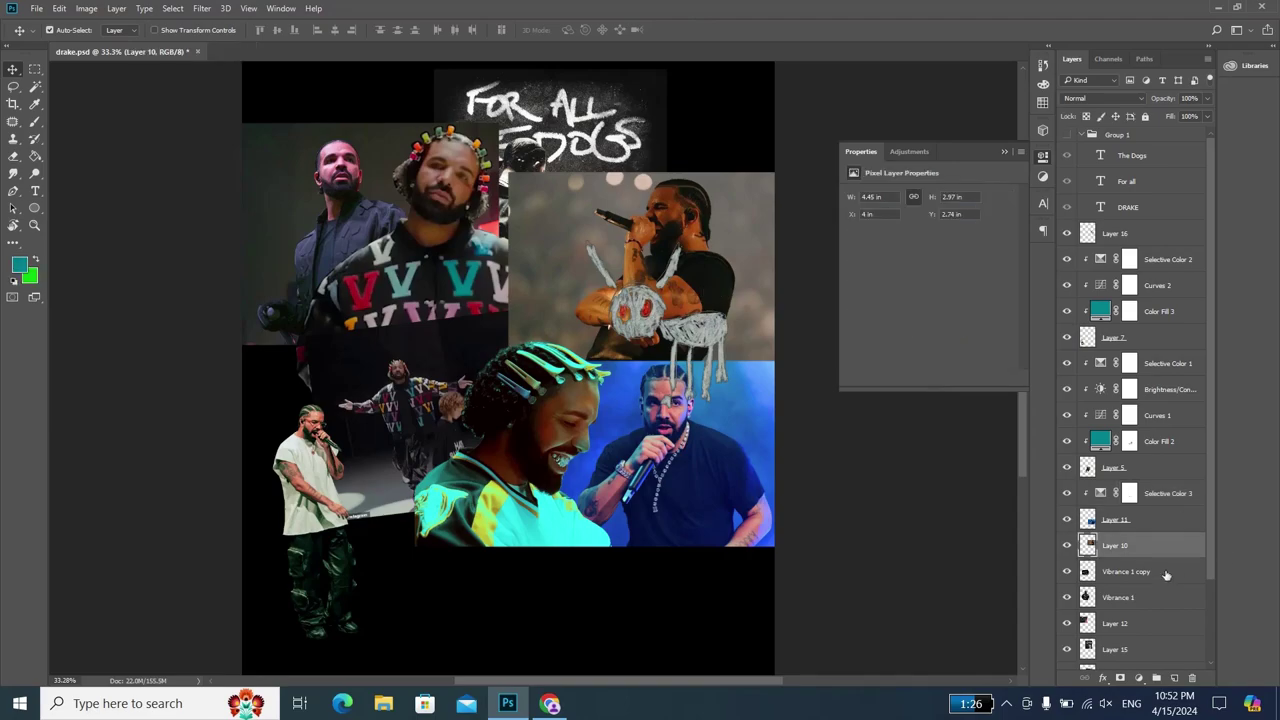
- Add a teal Solid Color fill clipped to Layer 10, trying Overlay and Soft Light blending
scroll(1165, 575, down, 1)
click(1138, 678)
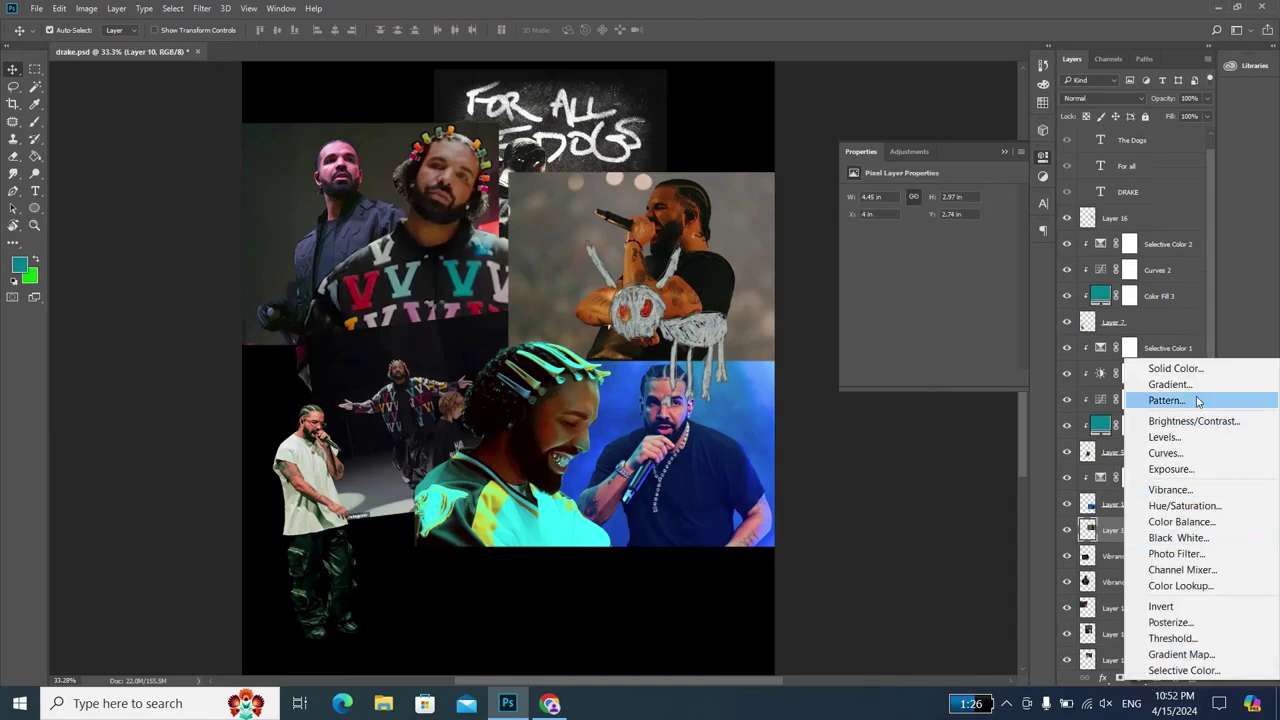
click(1180, 367)
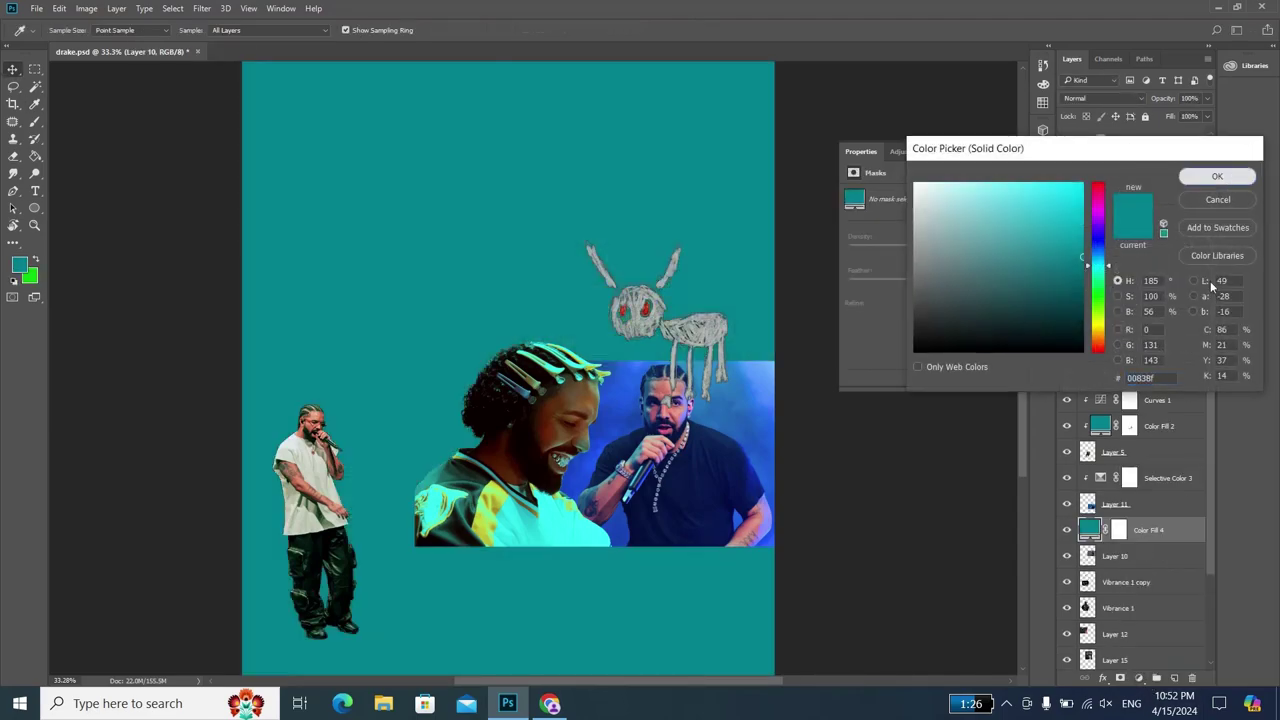
click(1215, 175)
right_click(1173, 539)
click(885, 388)
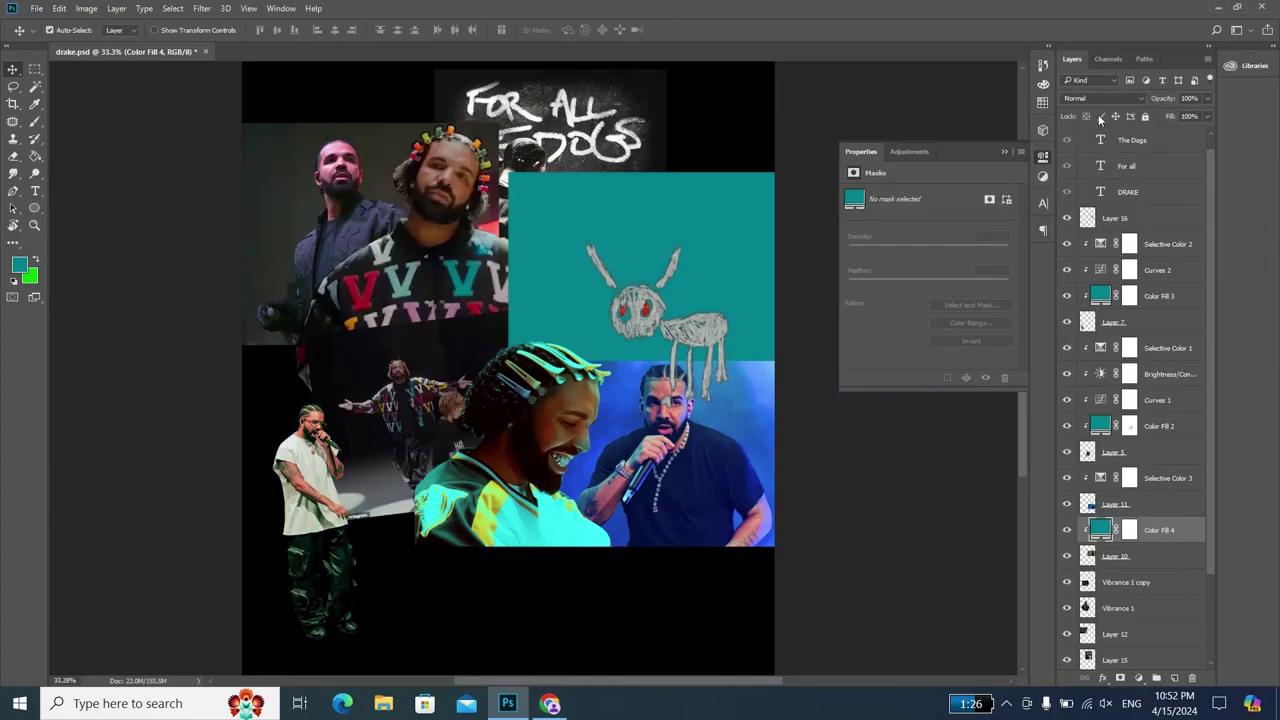
click(1100, 98)
click(1070, 230)
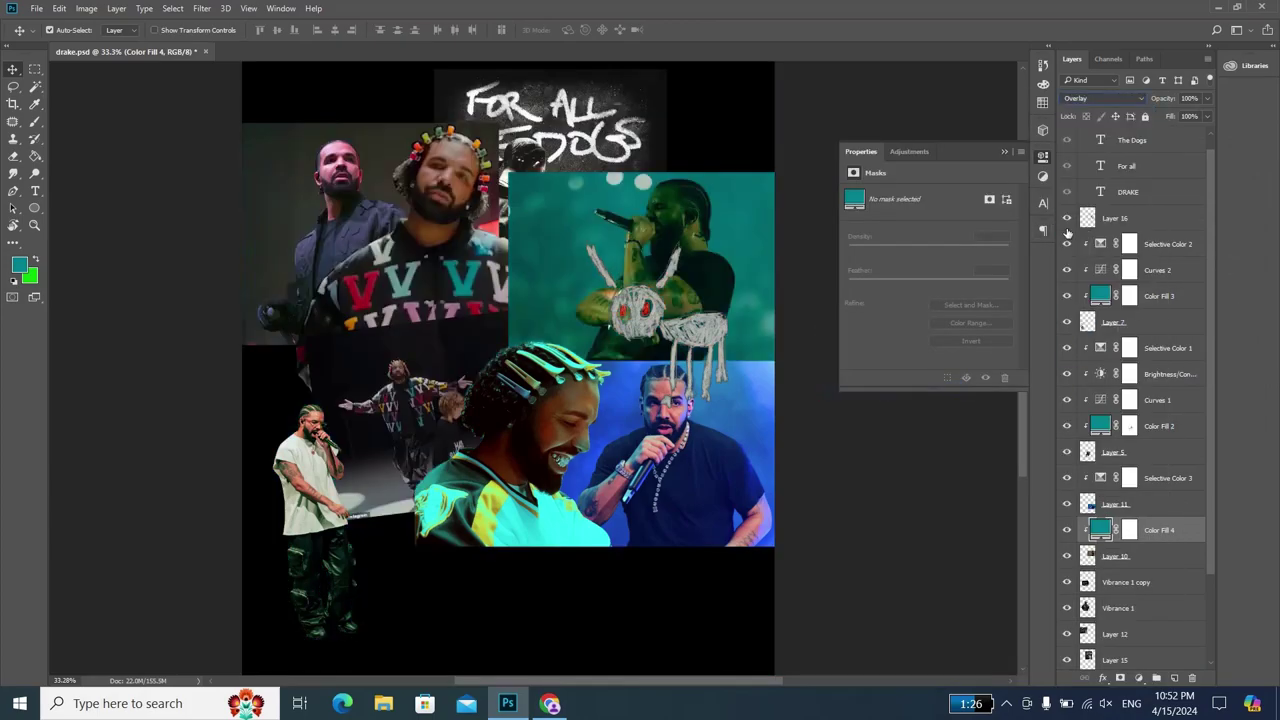
key(Down)
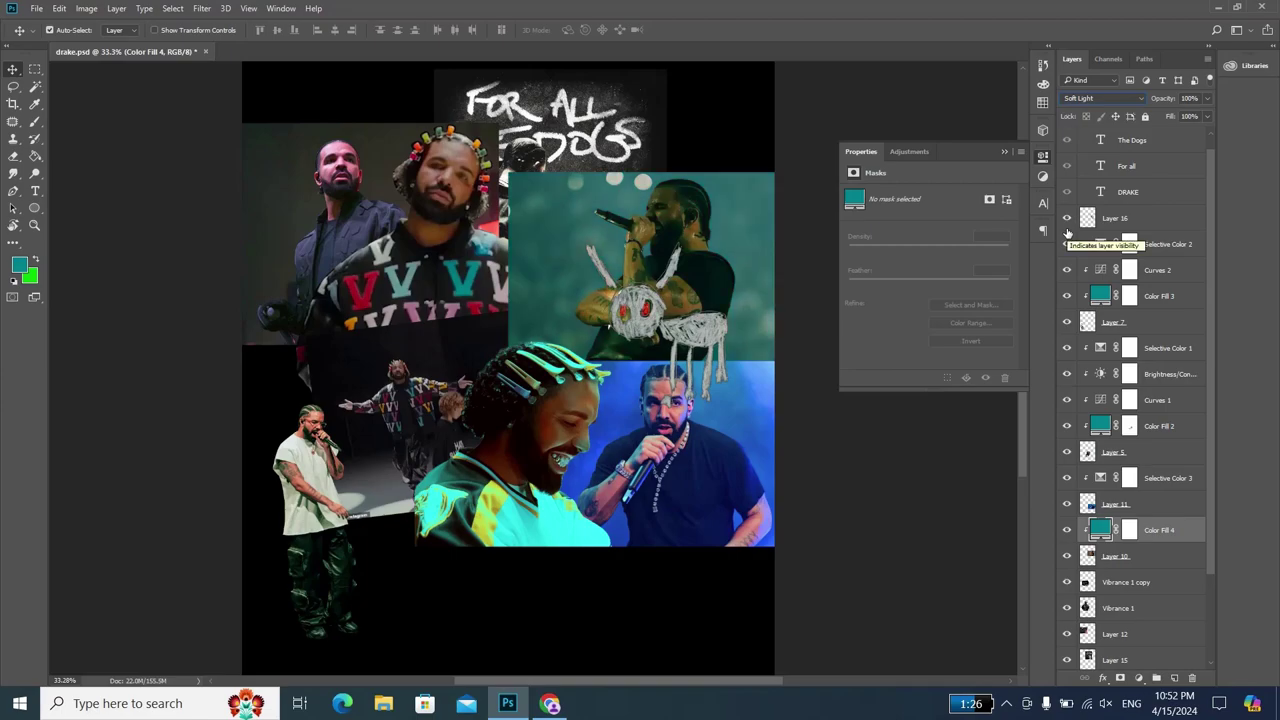
key(Up)
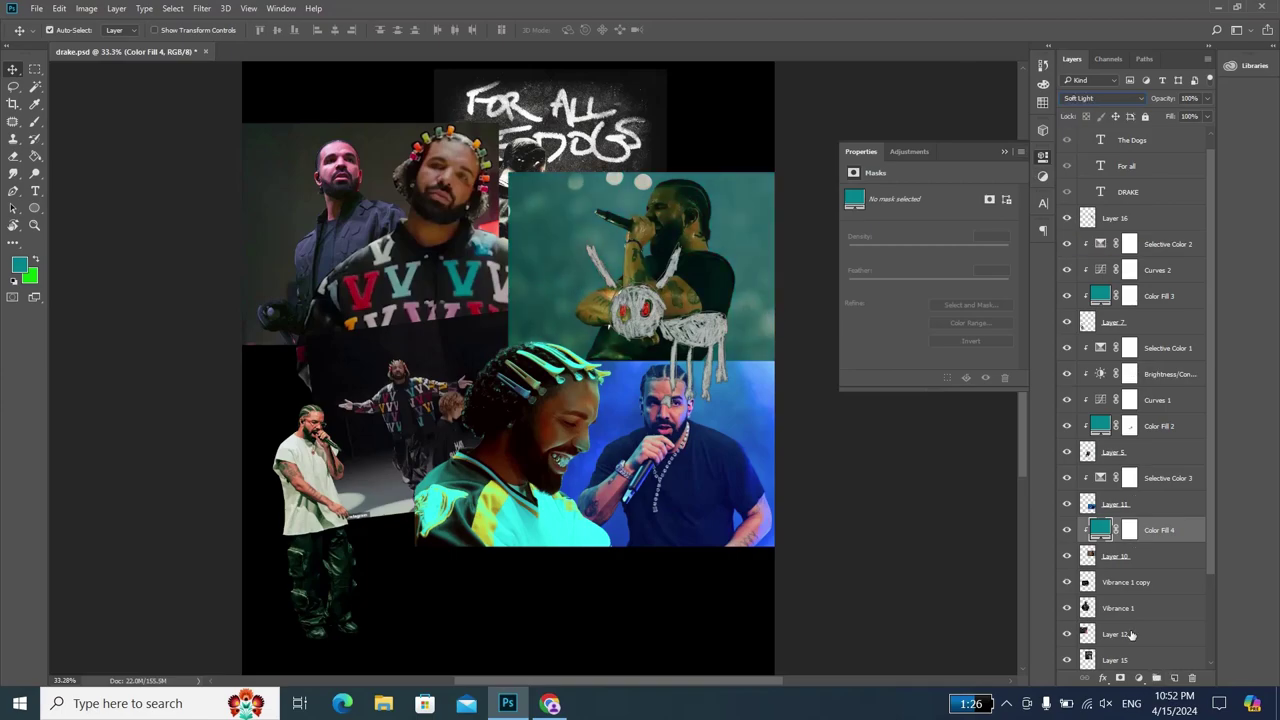
- Add a Curves adjustment with its black point sampled from the image
click(1138, 677)
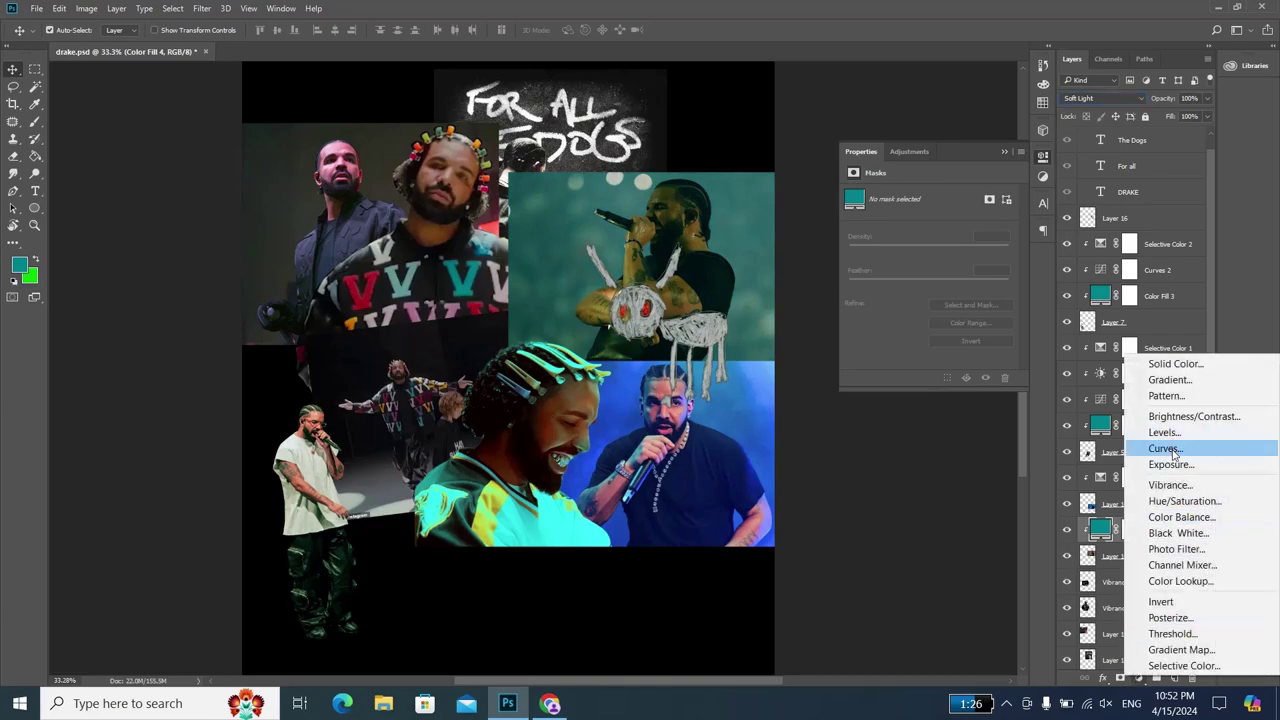
click(1158, 447)
click(852, 230)
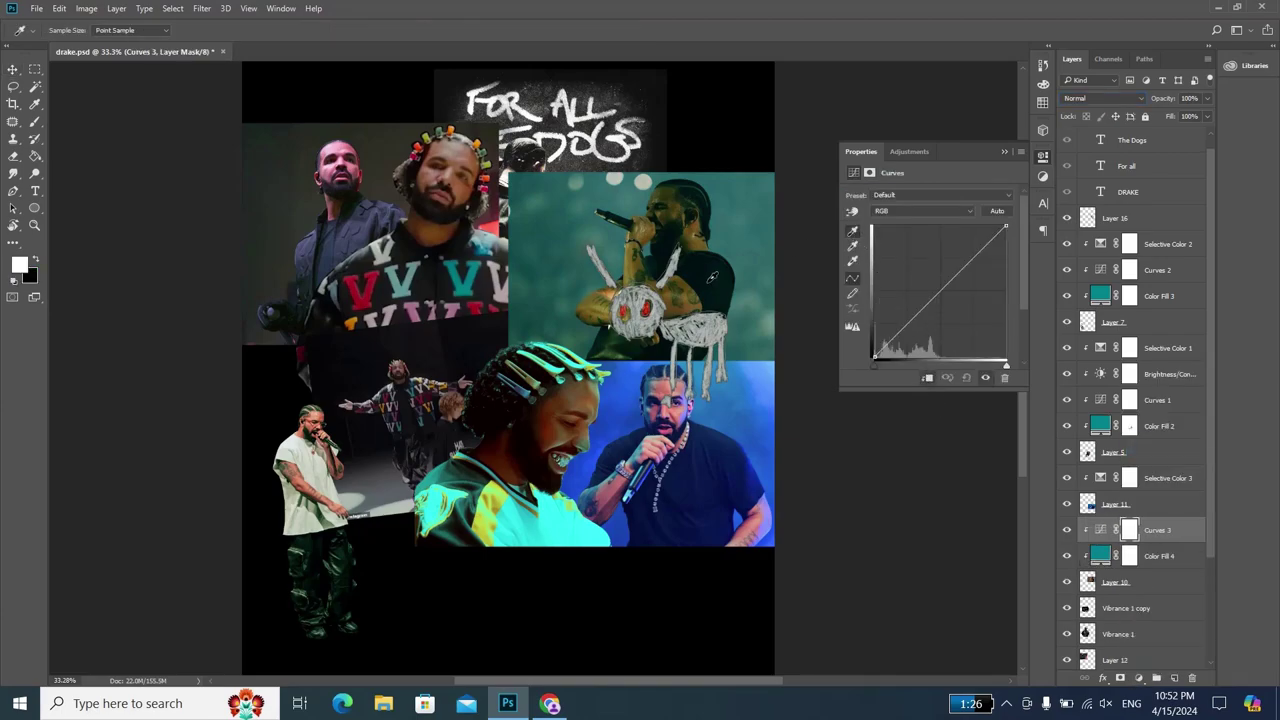
click(712, 277)
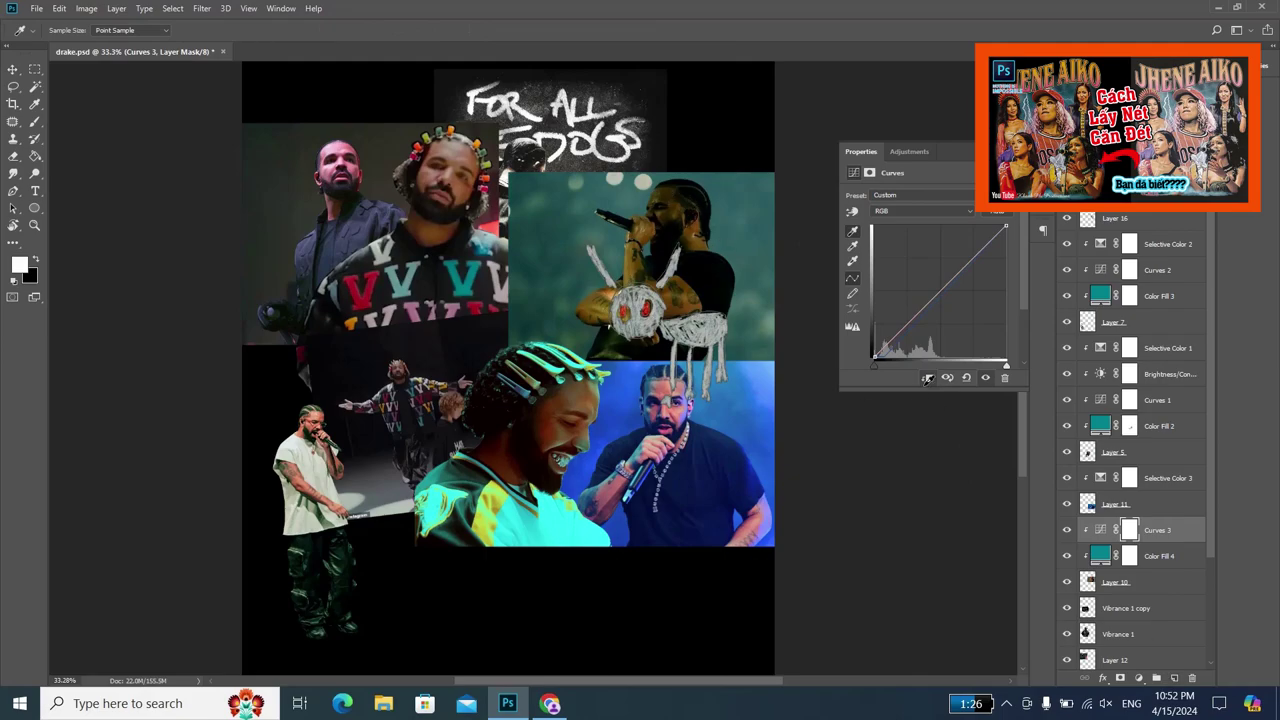
- Add a clipped Selective Color setting Yellows Cyan to -68 and reshaping the Reds sliders
click(1138, 677)
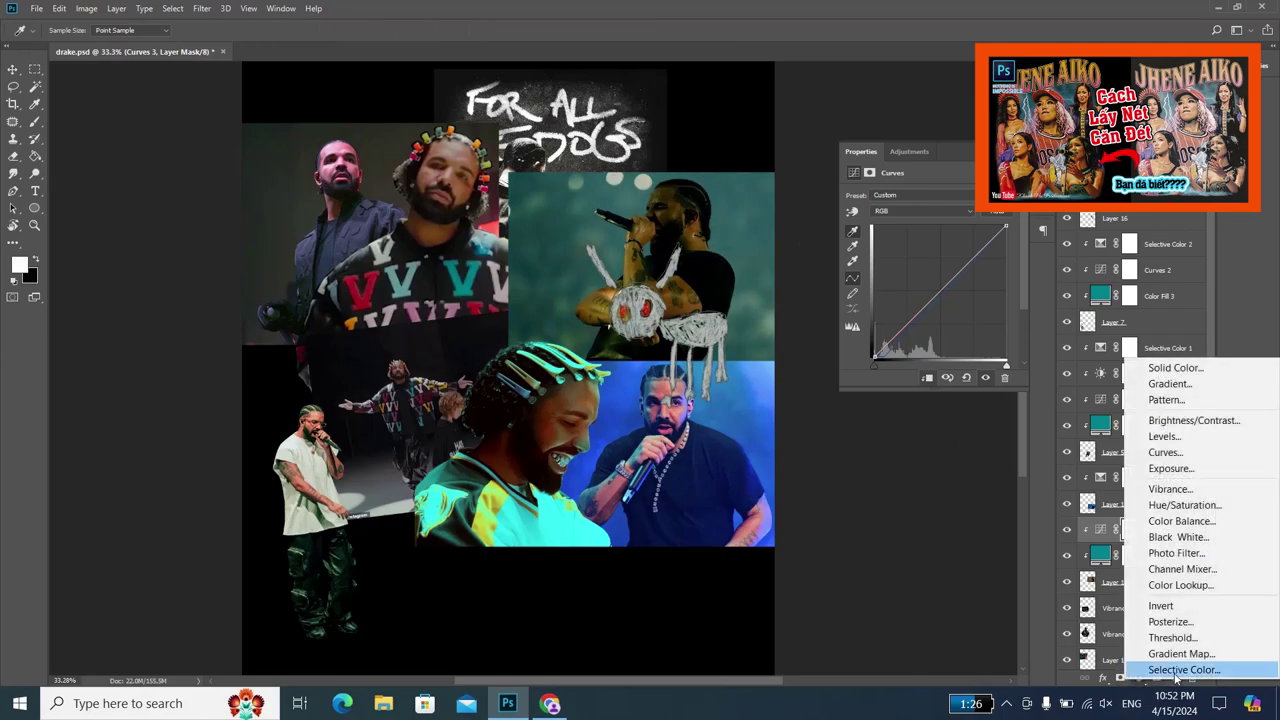
click(1150, 671)
click(926, 379)
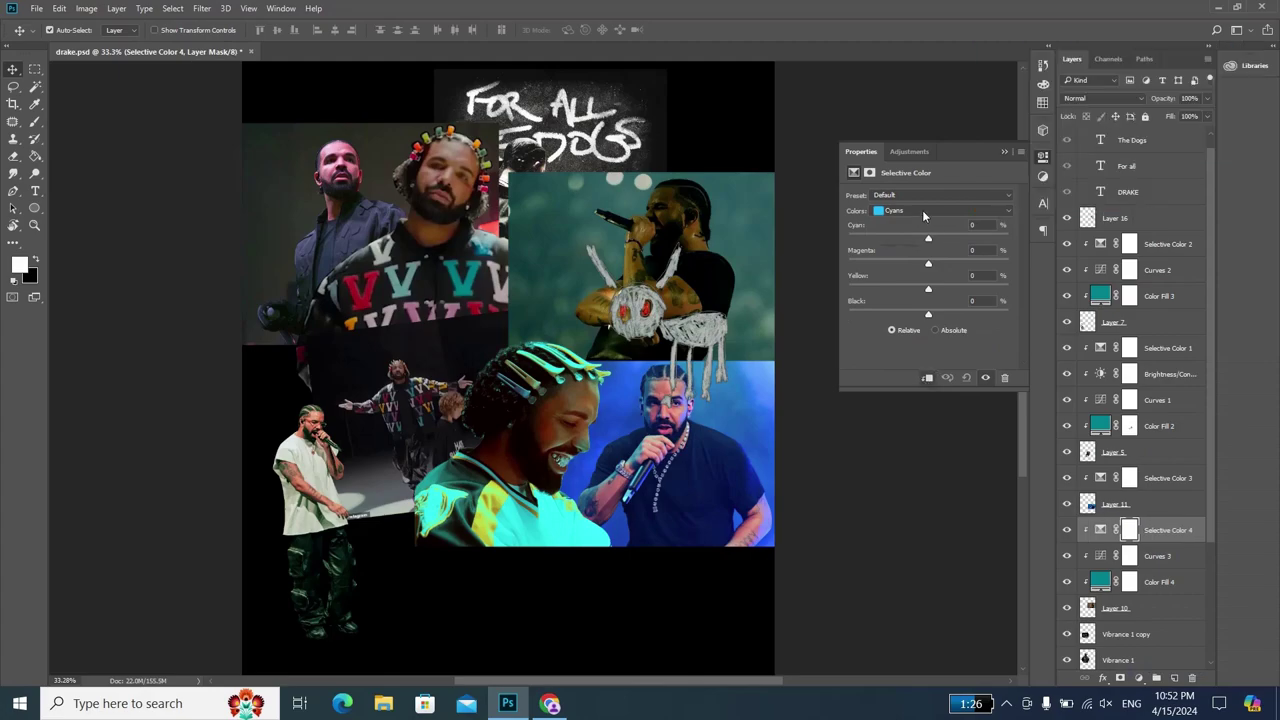
click(923, 211)
click(895, 224)
mouse_move(928, 238)
mouse_down()
mouse_move(873, 240)
mouse_move(953, 266)
mouse_move(876, 270)
mouse_move(935, 270)
mouse_move(949, 289)
mouse_move(872, 293)
mouse_move(963, 317)
mouse_move(888, 317)
mouse_move(941, 318)
mouse_move(927, 318)
mouse_up()
click(926, 214)
click(900, 199)
mouse_move(870, 240)
mouse_down()
mouse_move(958, 240)
mouse_move(905, 268)
mouse_move(951, 293)
mouse_move(950, 316)
mouse_up()
- Add a Curves adjustment above Layer 12 whose custom green-channel curve tints the top-left photo purple
click(1004, 151)
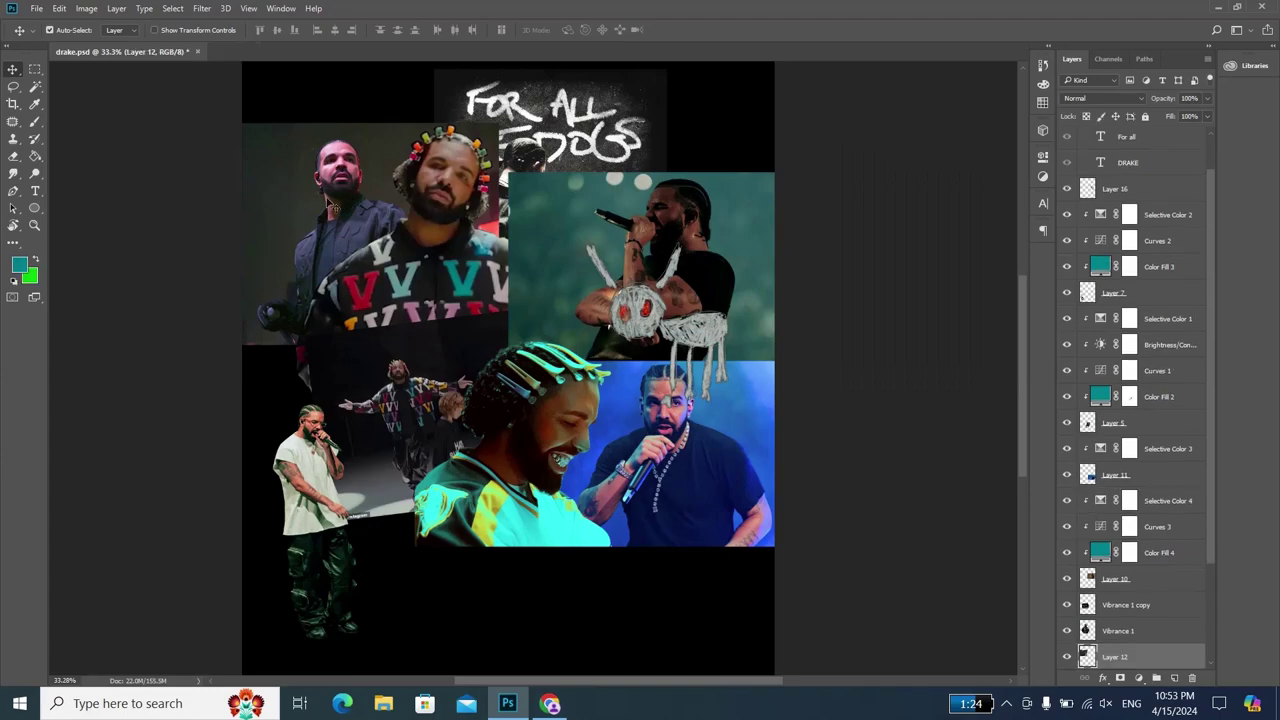
scroll(305, 256, up, 2)
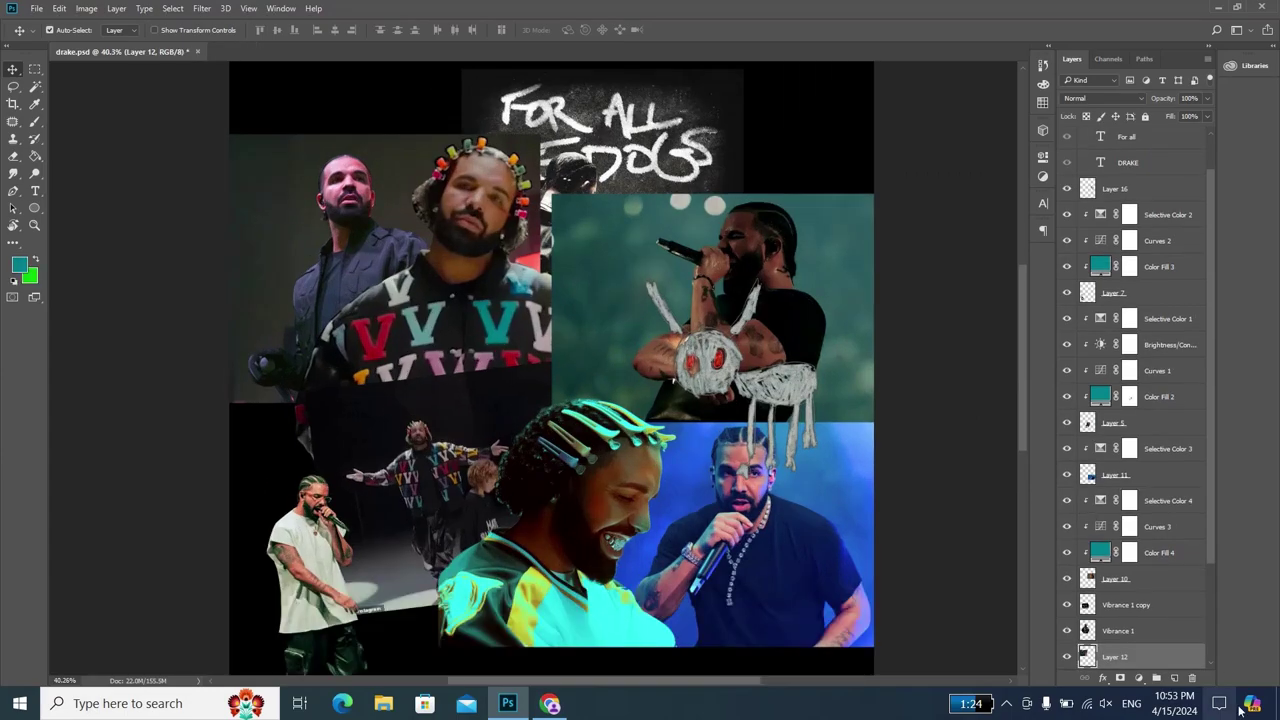
click(1140, 677)
click(1178, 452)
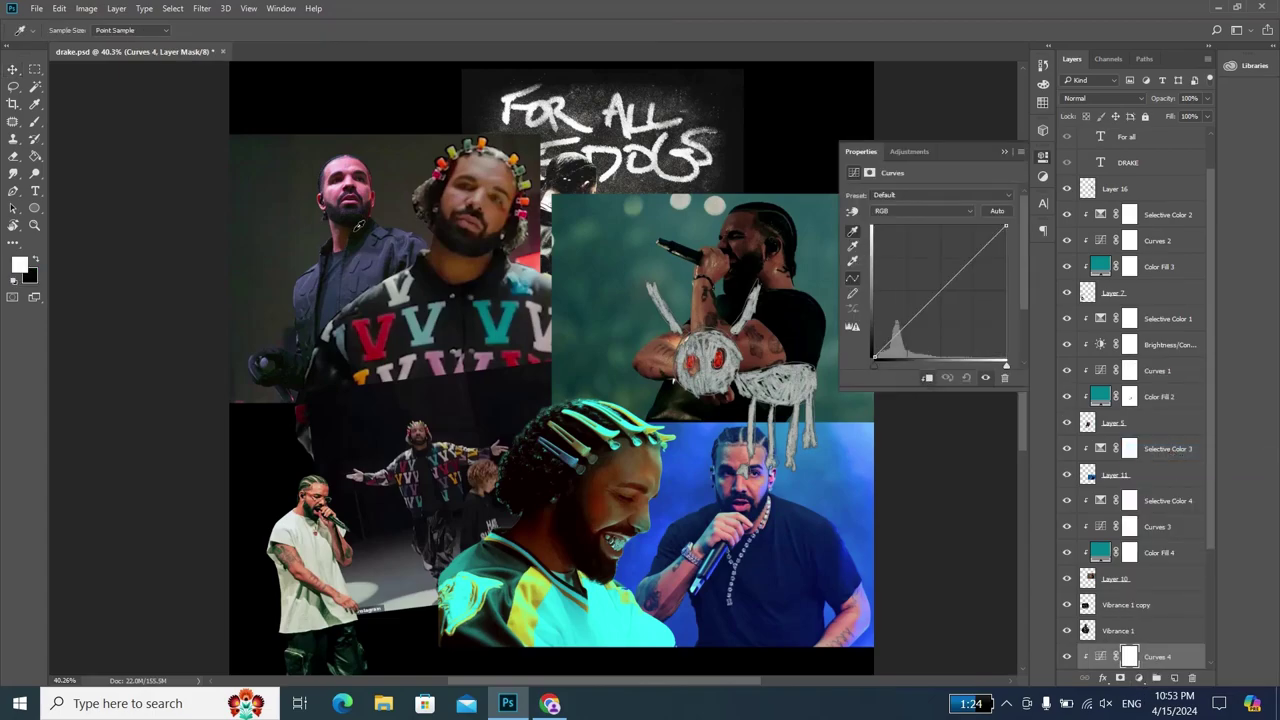
click(358, 227)
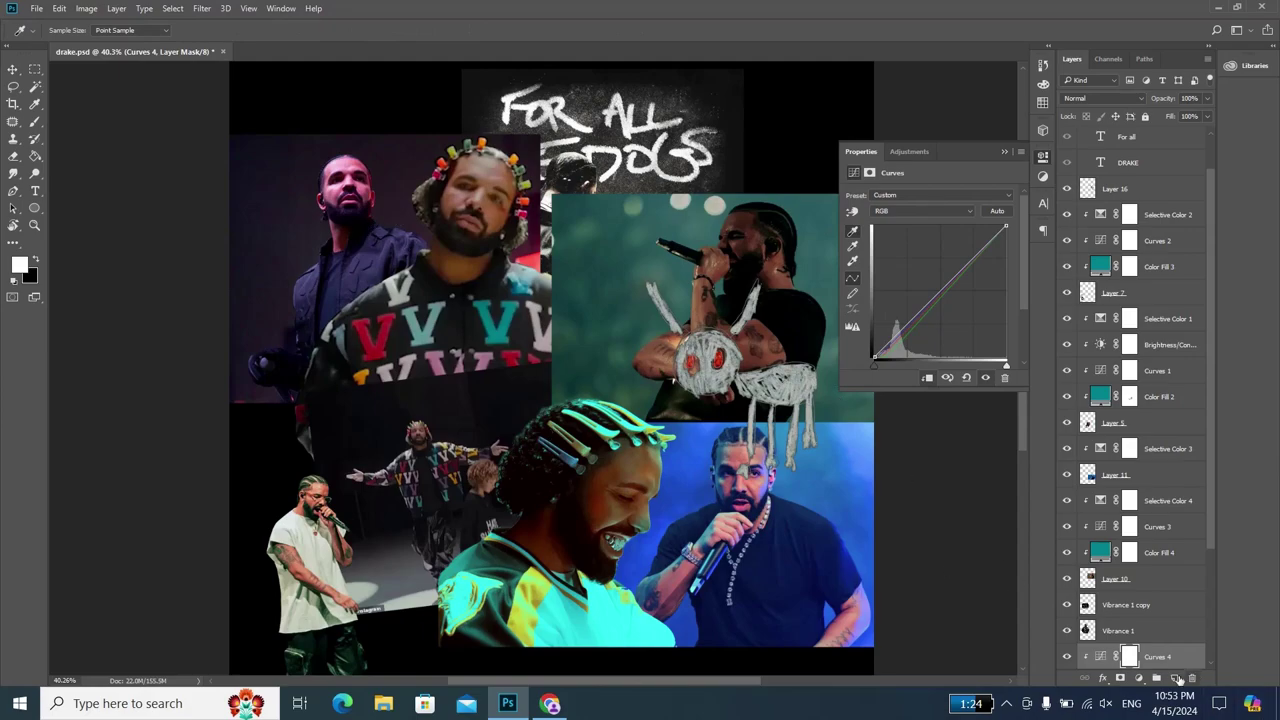
- Add a Selective Color layer with Blues shifted to less cyan and more magenta
click(1138, 679)
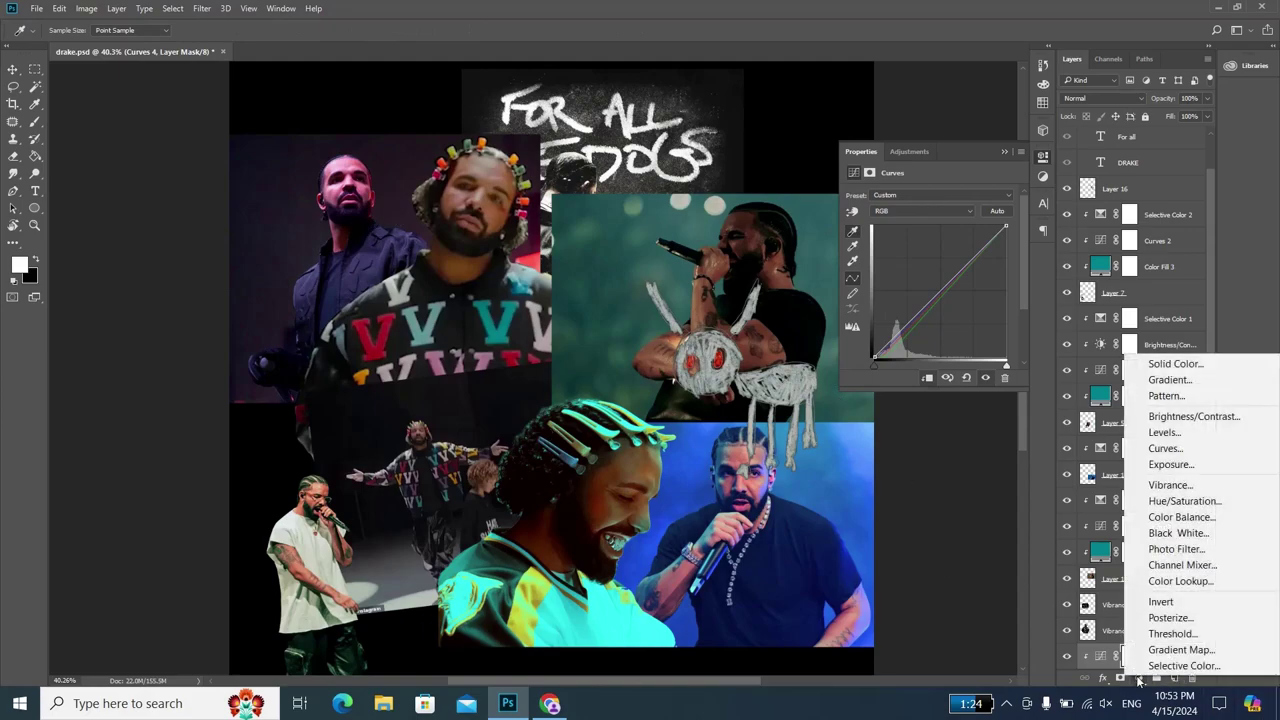
click(1158, 683)
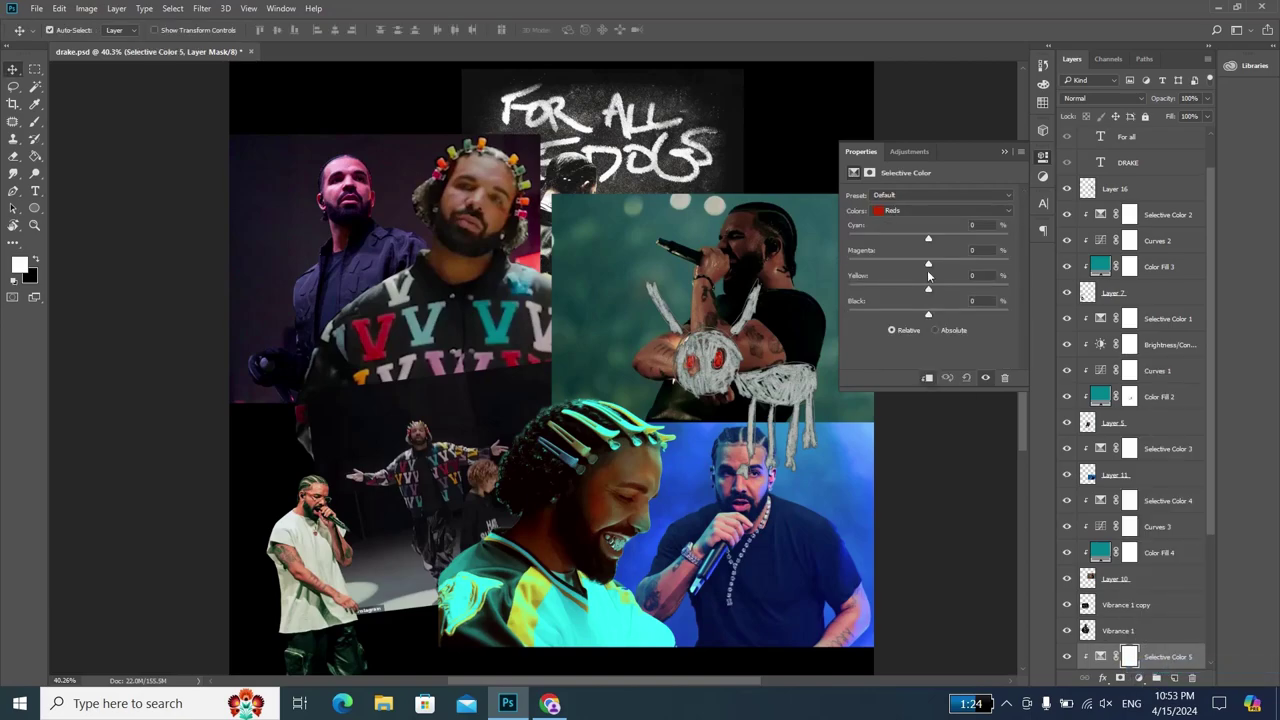
click(914, 206)
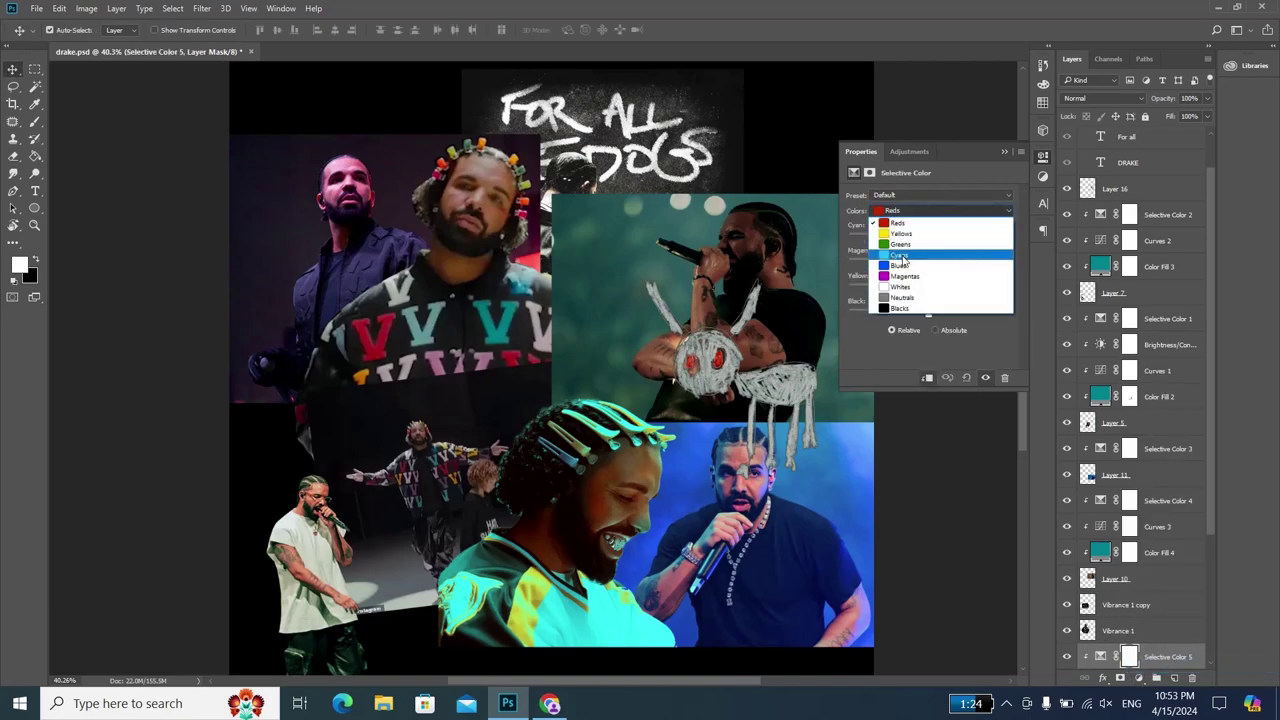
click(898, 265)
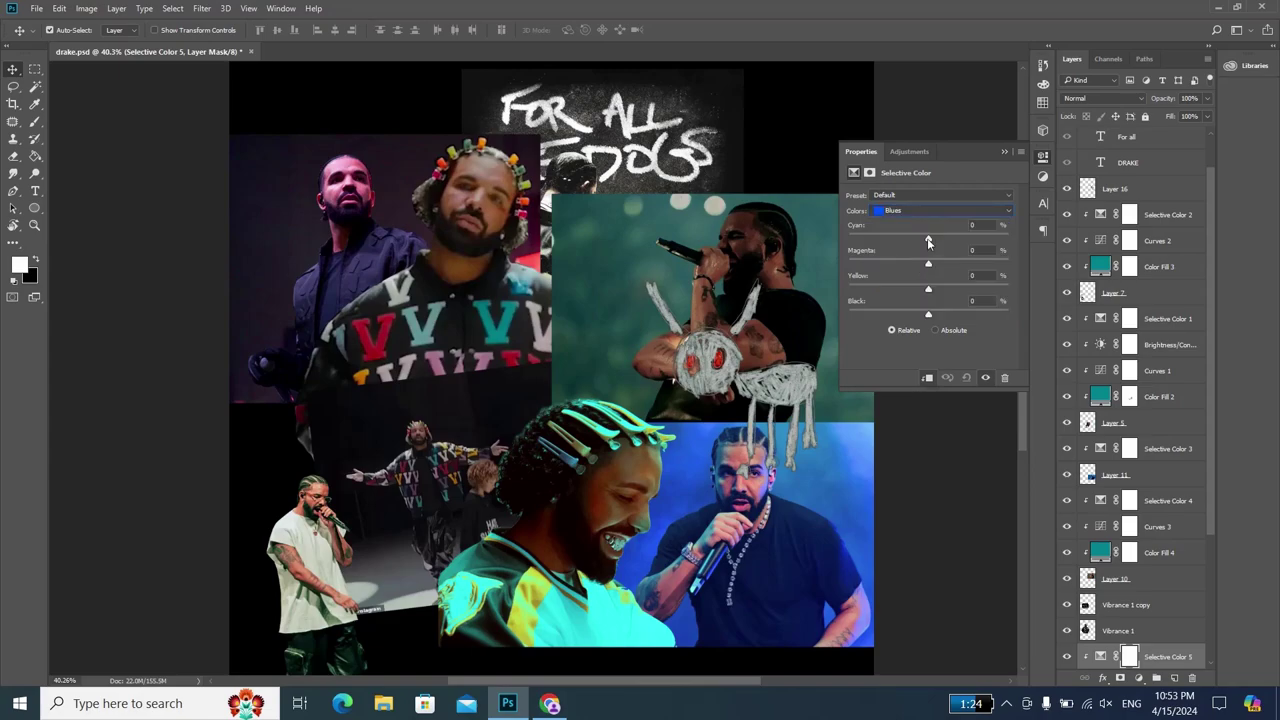
drag(928, 238, 899, 240)
mouse_move(911, 260)
mouse_down()
mouse_move(953, 263)
mouse_move(888, 295)
mouse_move(957, 312)
mouse_up()
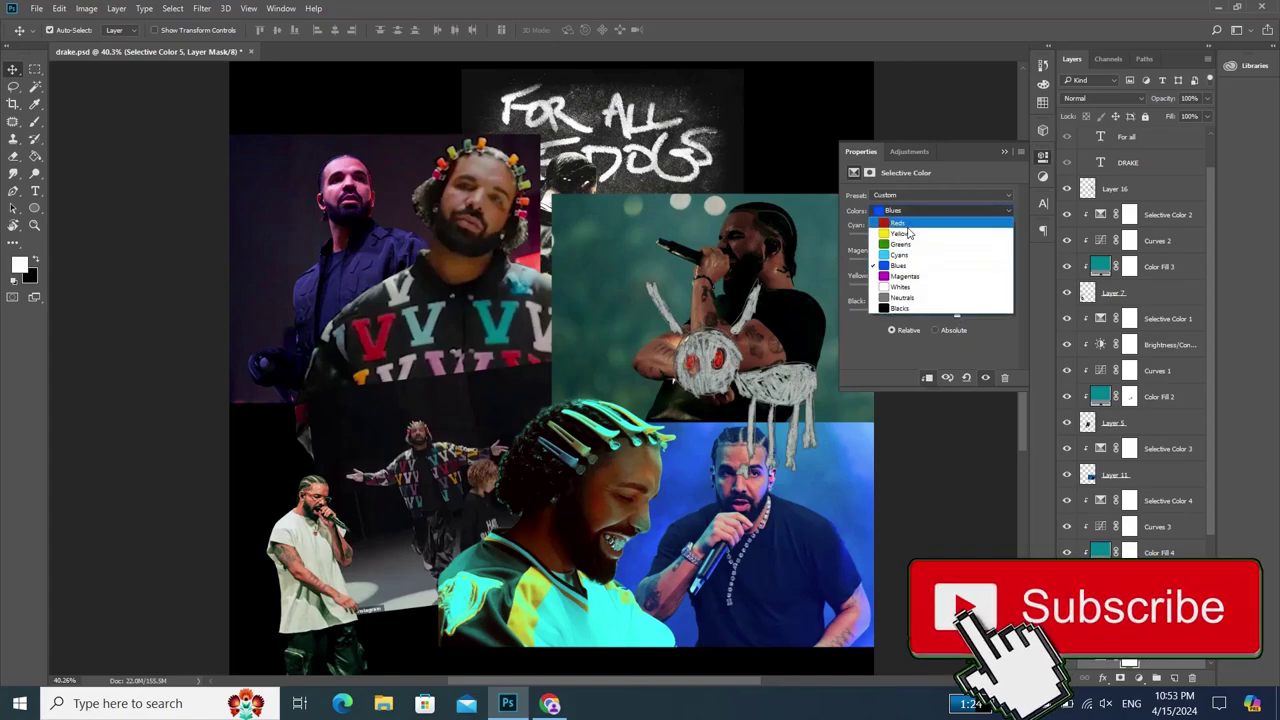
- Adjust the Reds with slightly less cyan, more yellow and more black
click(906, 224)
mouse_move(896, 242)
mouse_down()
mouse_move(980, 253)
mouse_move(881, 267)
mouse_move(914, 266)
mouse_up()
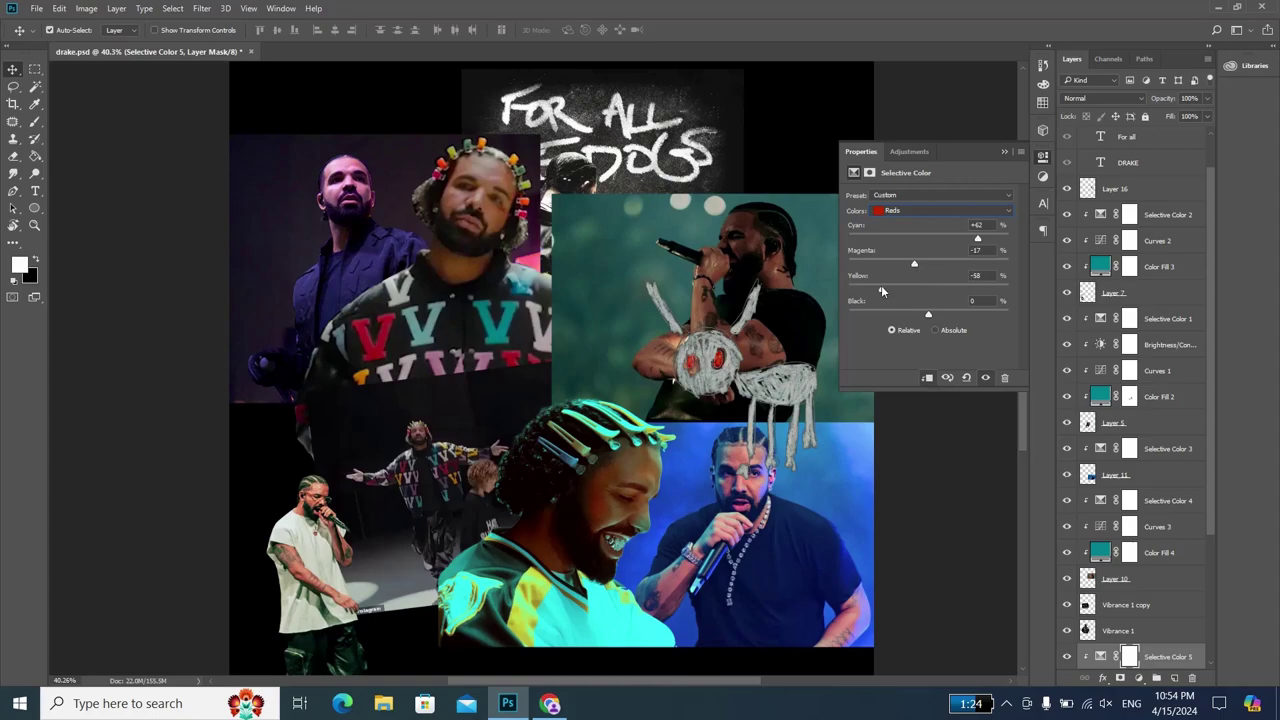
mouse_move(881, 289)
mouse_down()
mouse_move(954, 289)
mouse_move(1008, 319)
mouse_up()
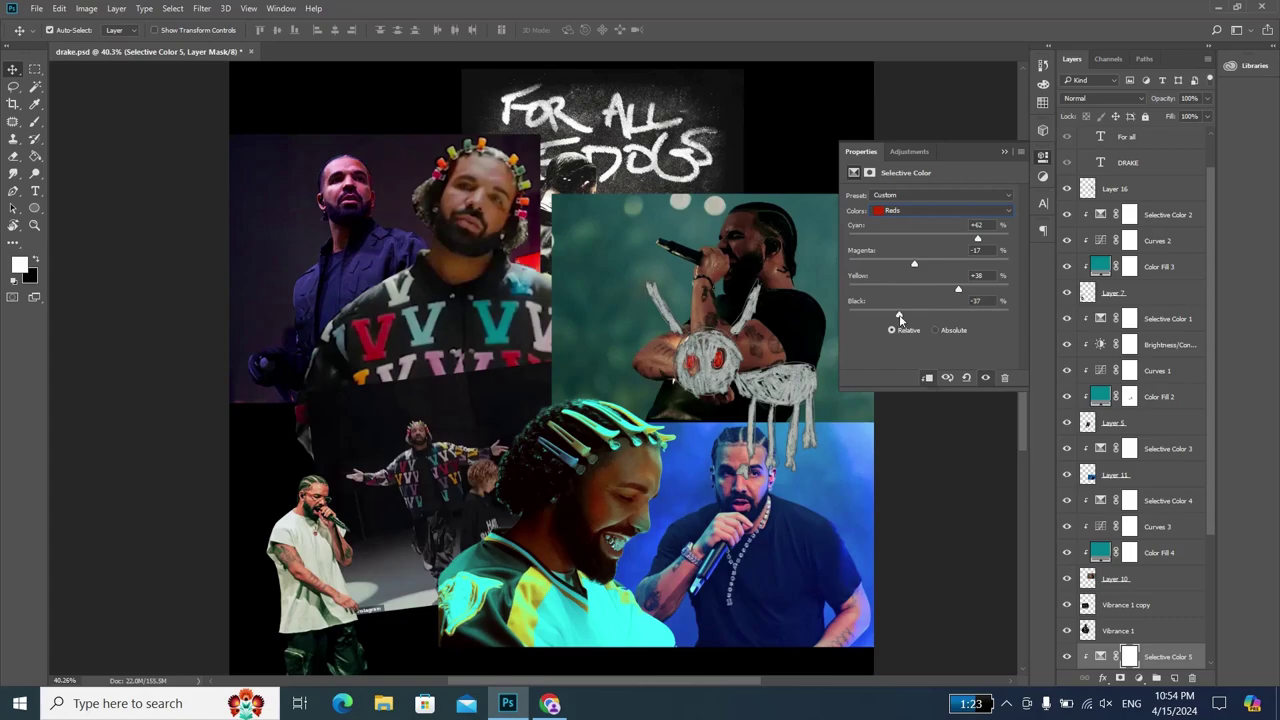
drag(900, 317, 918, 318)
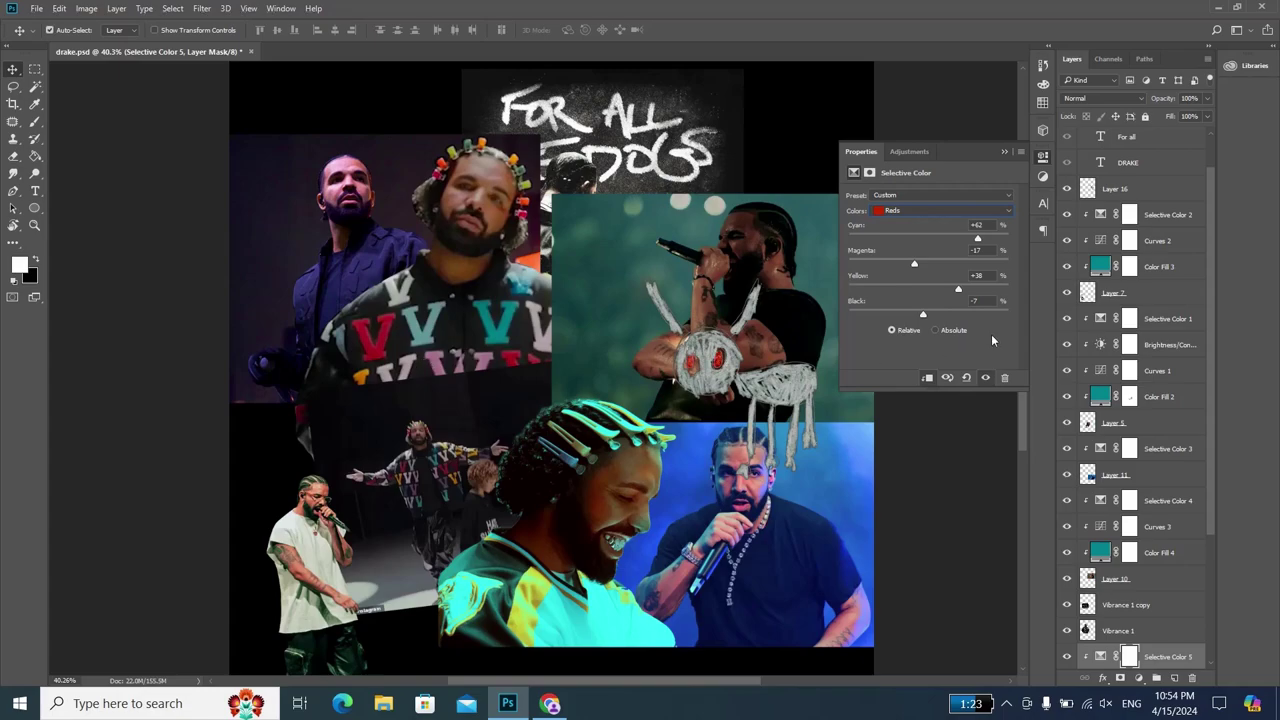
drag(973, 234, 967, 240)
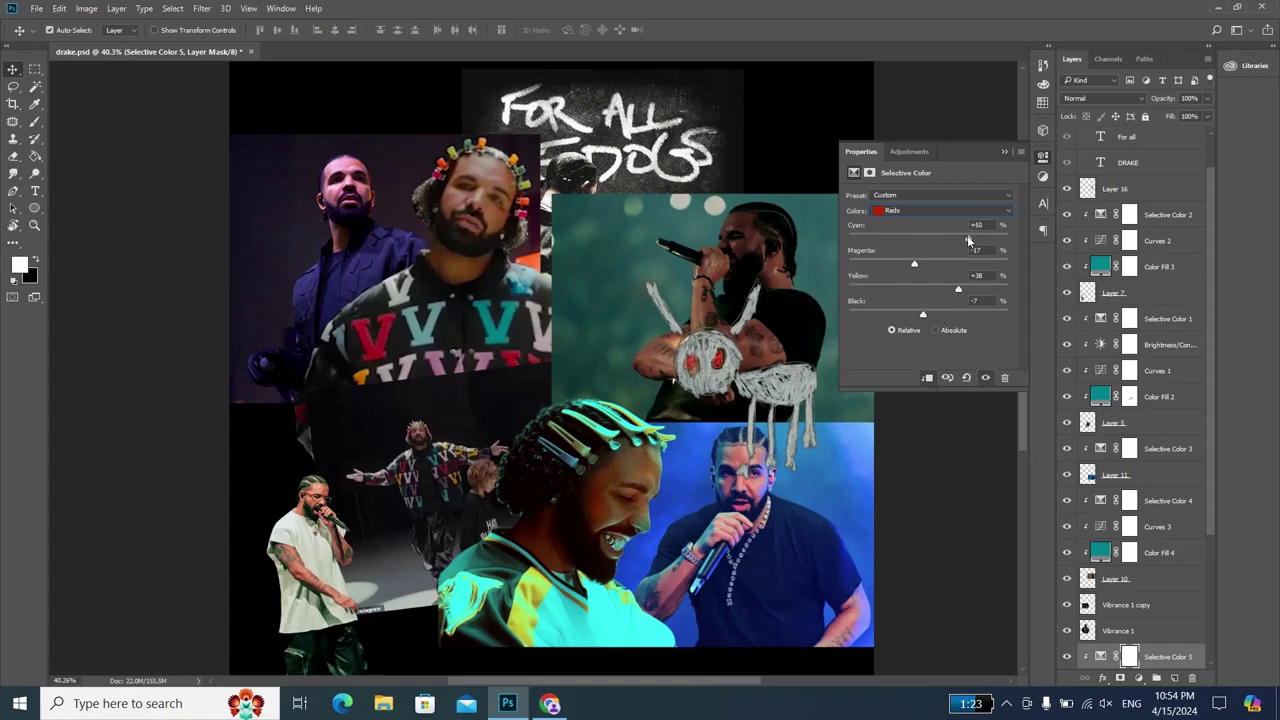
- Retune Yellows to Cyan -77, Magenta -81 and Reds to Cyan -36, Magenta -65, with less yellow and black
click(912, 211)
click(900, 222)
mouse_move(928, 238)
mouse_down()
mouse_move(955, 240)
mouse_move(867, 243)
mouse_move(866, 266)
mouse_up()
click(912, 211)
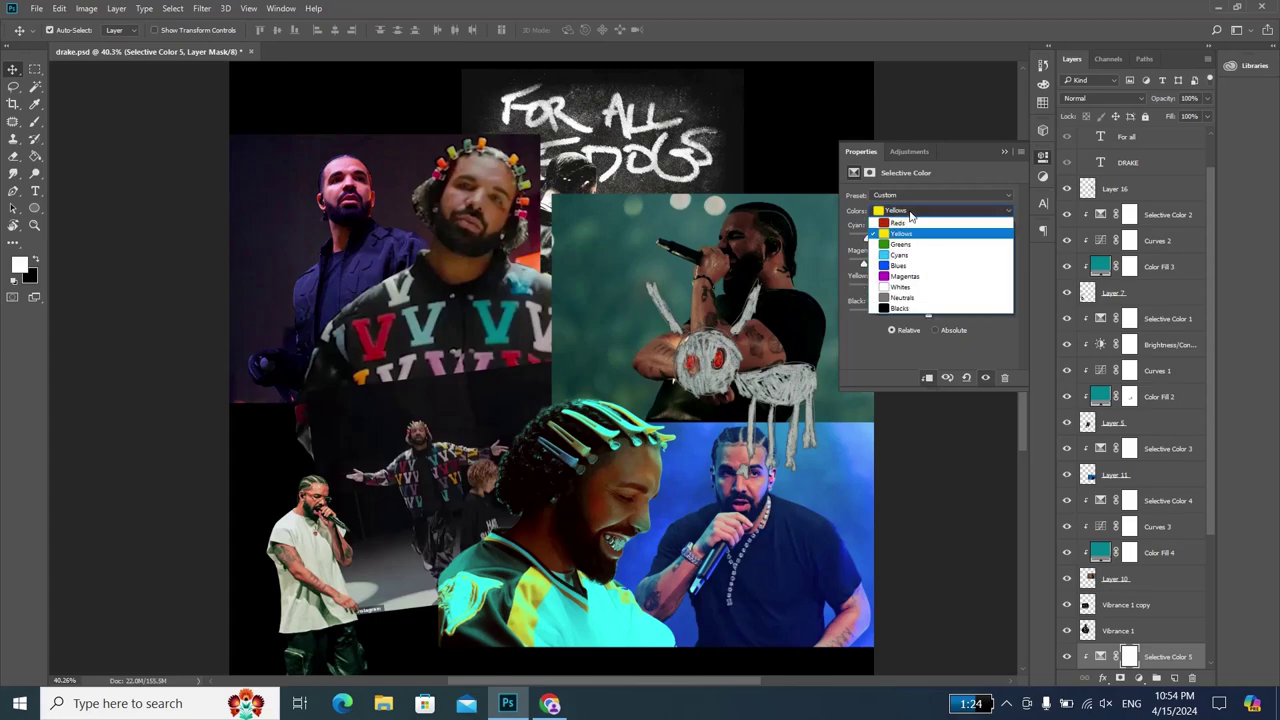
click(906, 221)
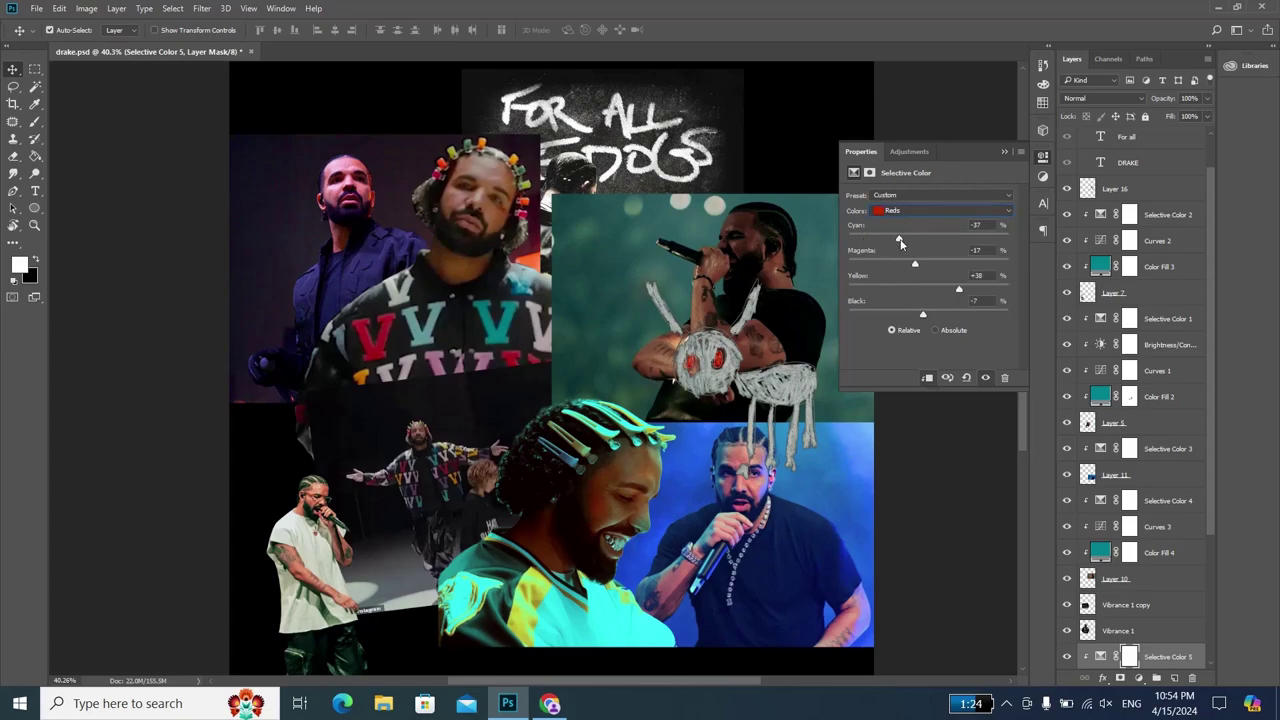
drag(878, 268, 876, 268)
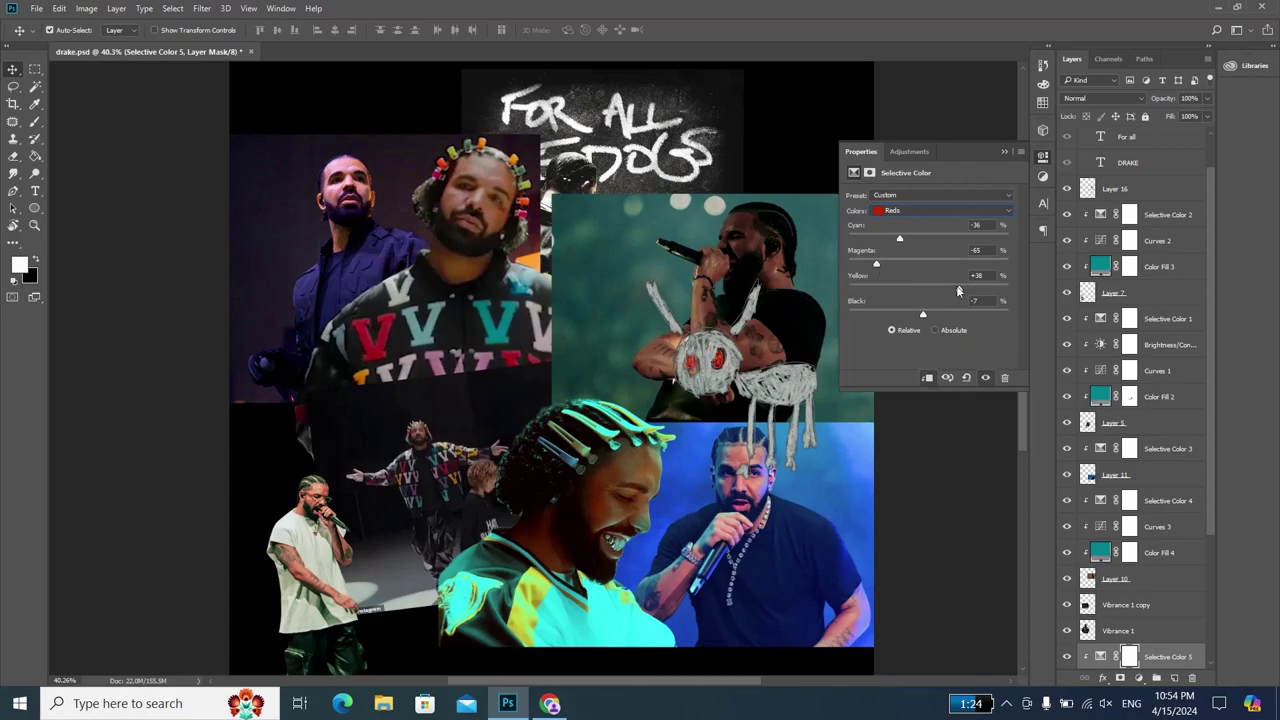
drag(958, 291, 920, 291)
drag(953, 313, 928, 315)
- Close the adjustment settings and select the Color Fill 2 layer
click(1004, 151)
scroll(540, 390, down, 2)
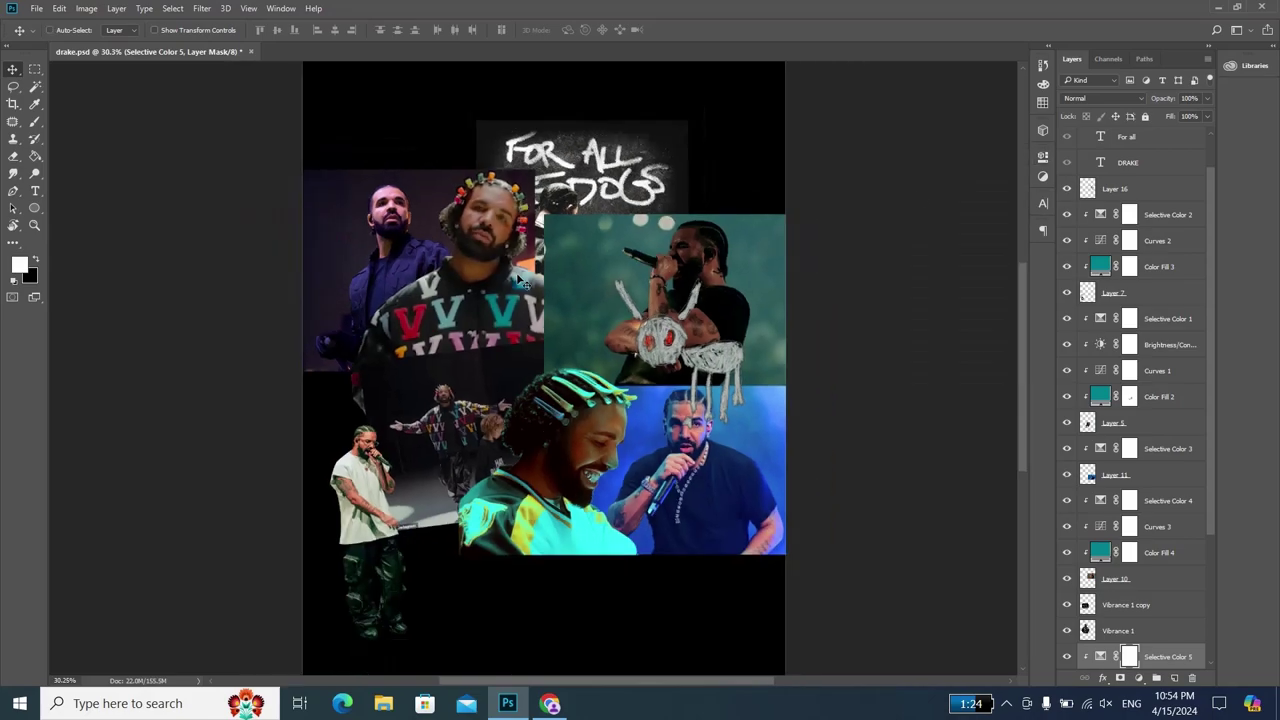
scroll(545, 392, down, 1)
scroll(545, 392, down, 1)
scroll(548, 400, up, 2)
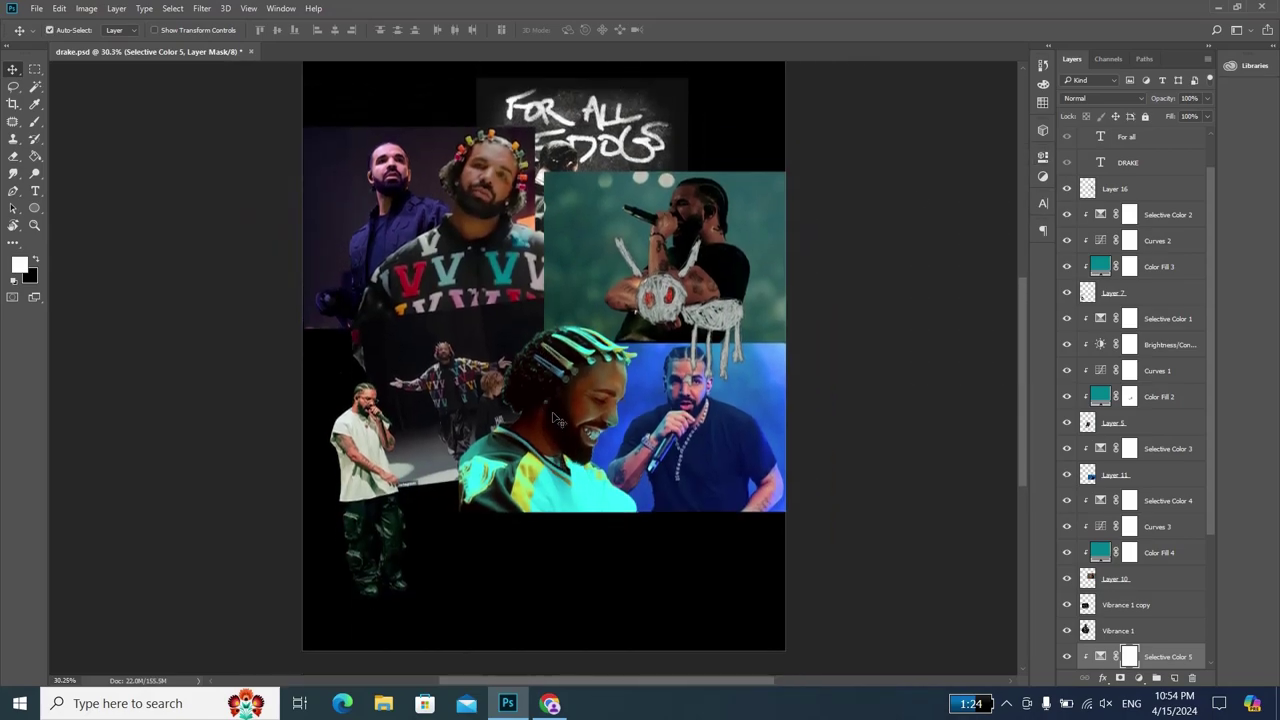
scroll(548, 402, down, 1)
scroll(548, 402, up, 1)
scroll(573, 415, down, 1)
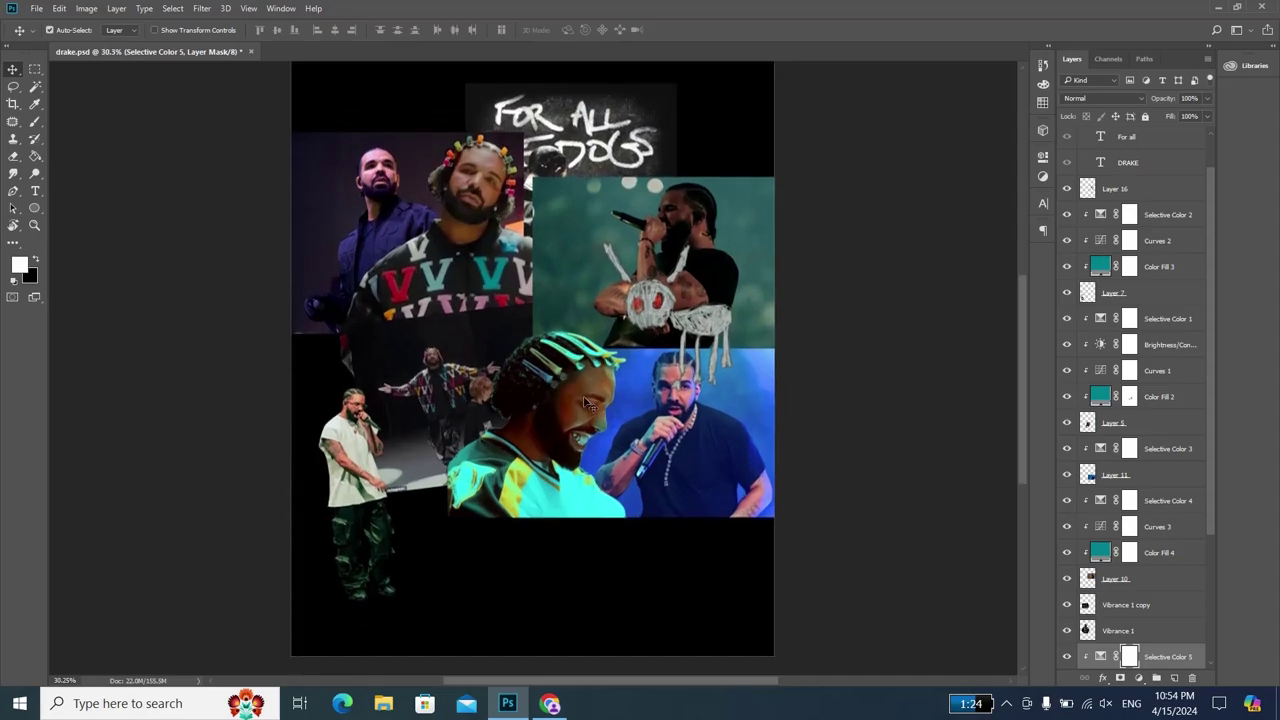
click(577, 384)
scroll(575, 400, up, 2)
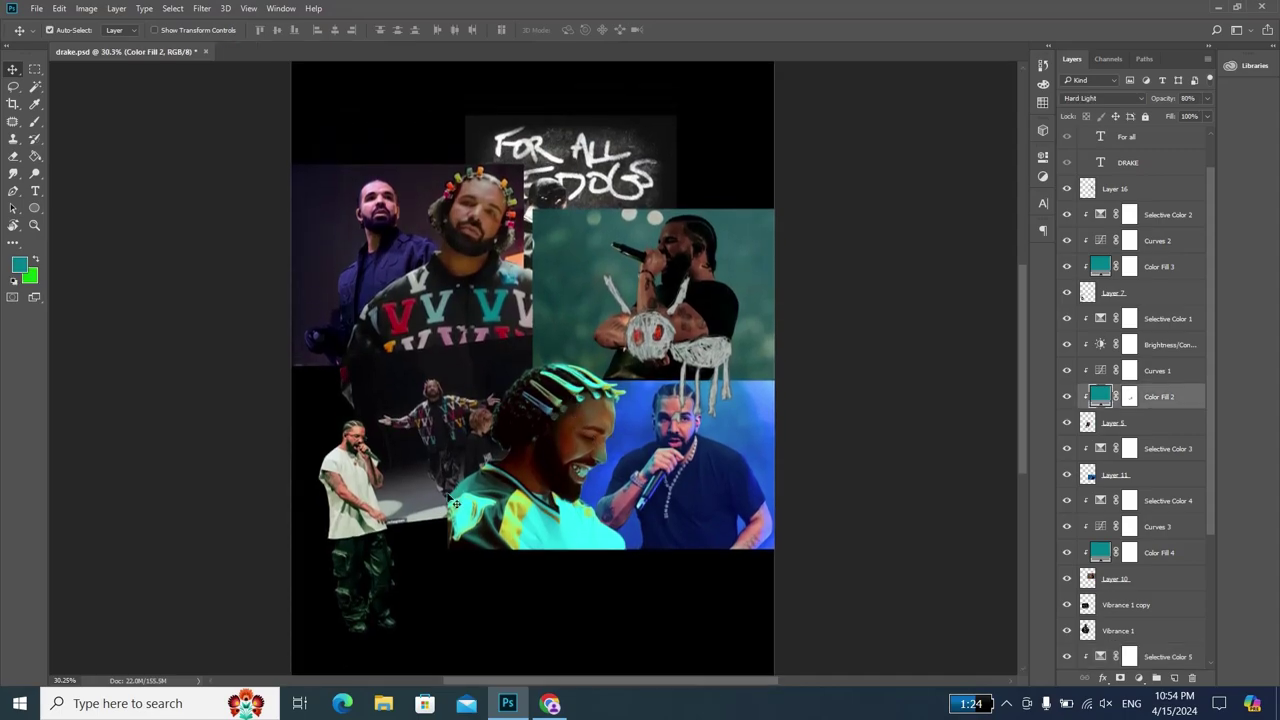
scroll(440, 500, down, 1)
key(ctrl)
- Compare the reference tee, then select Vibrance 1 and toggle its visibility to judge its effect
key(alt+Tab)
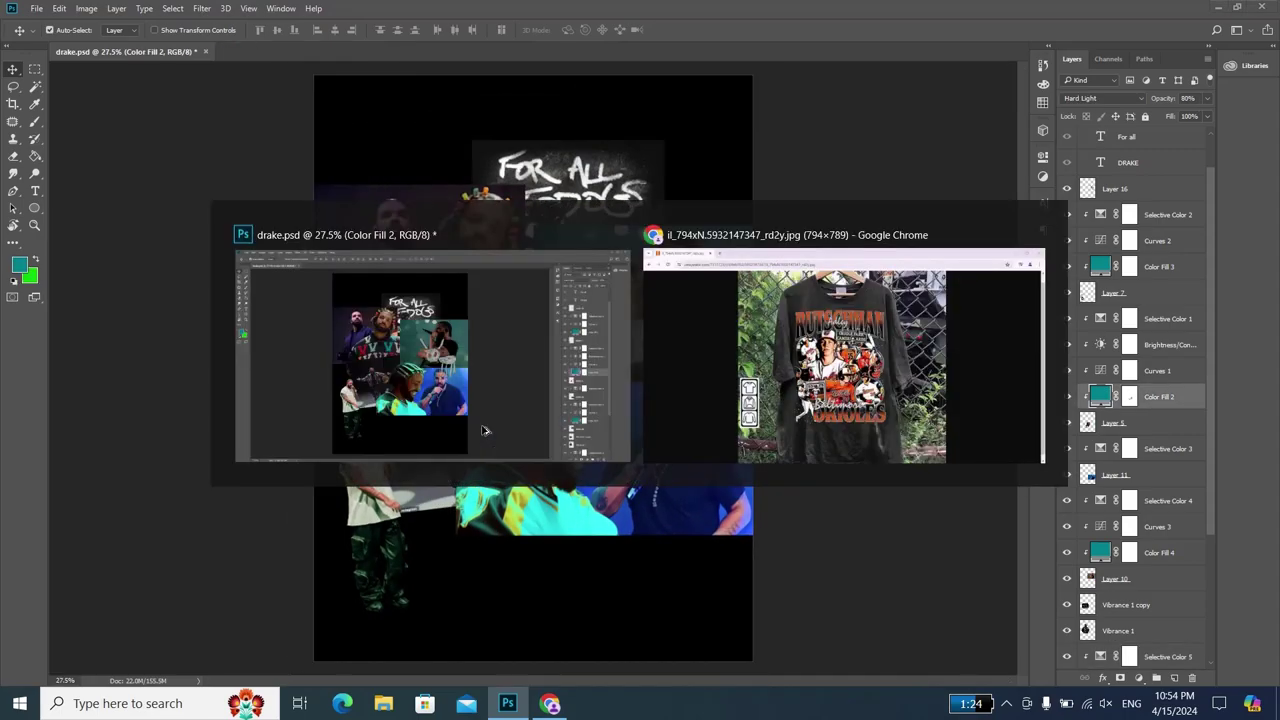
key(alt+Tab)
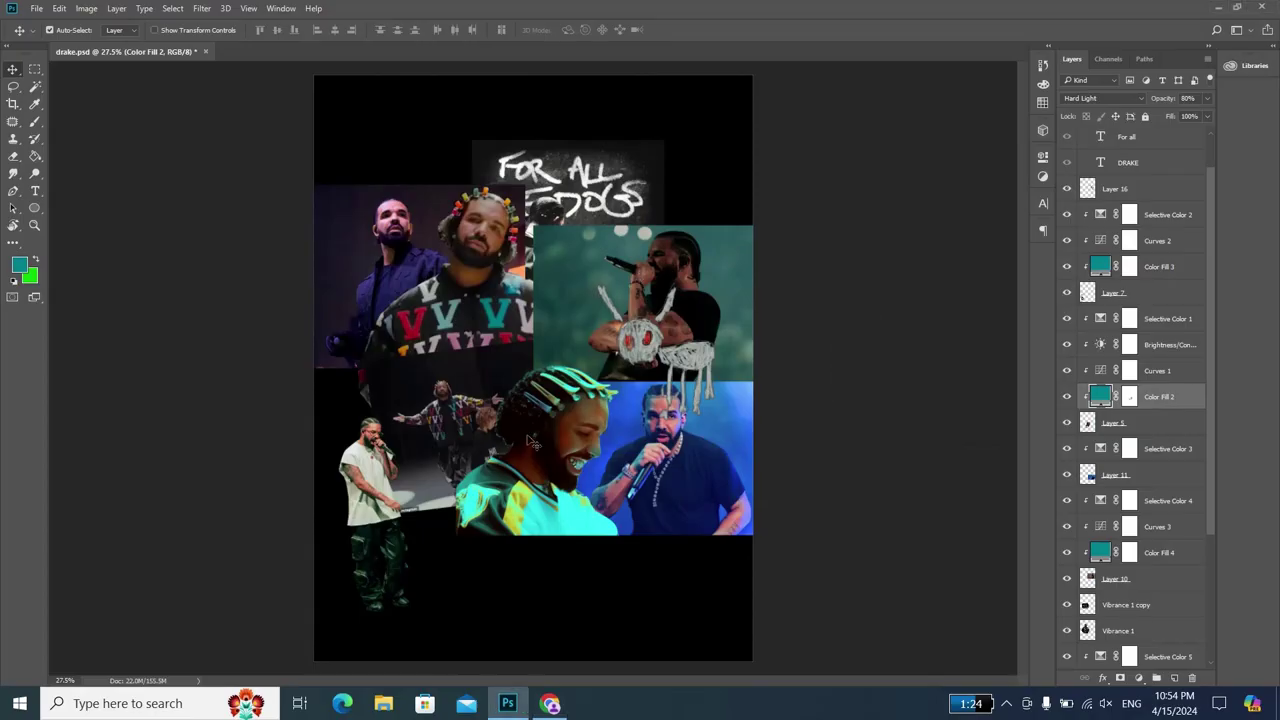
key(alt+Tab)
key(alt+Tab)
key(alt+Tab)
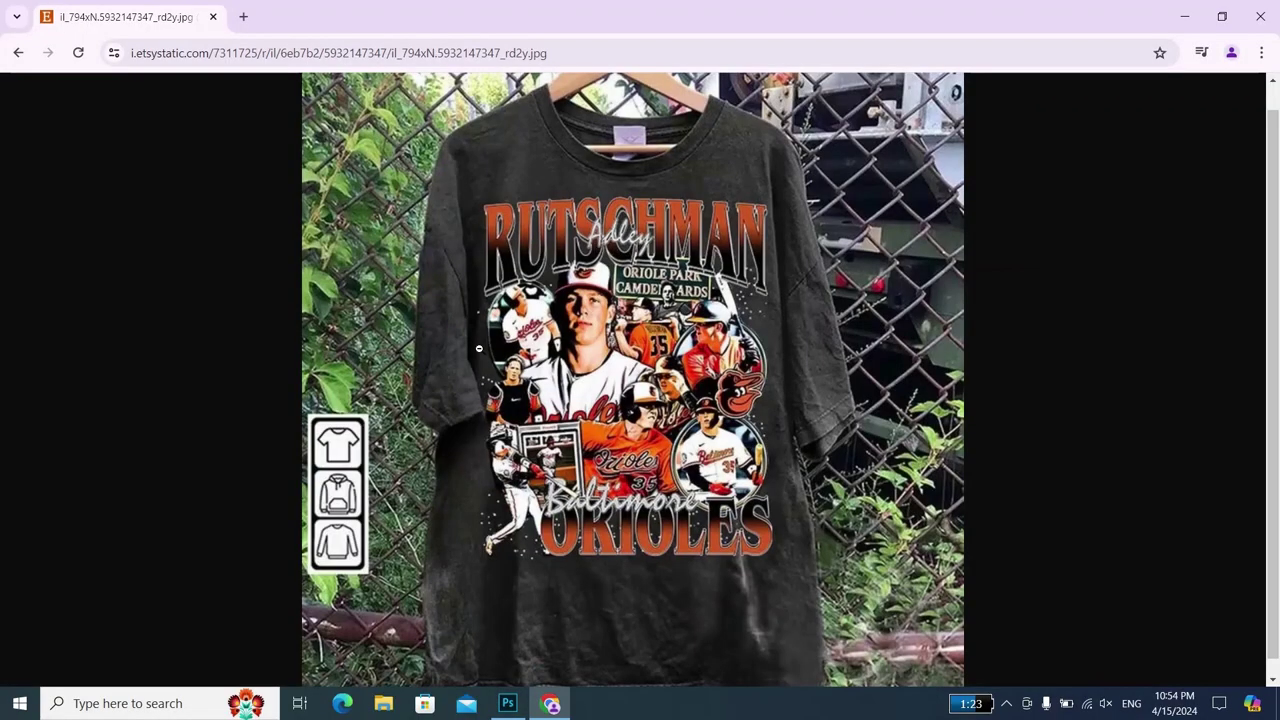
key(alt+Tab)
click(500, 322)
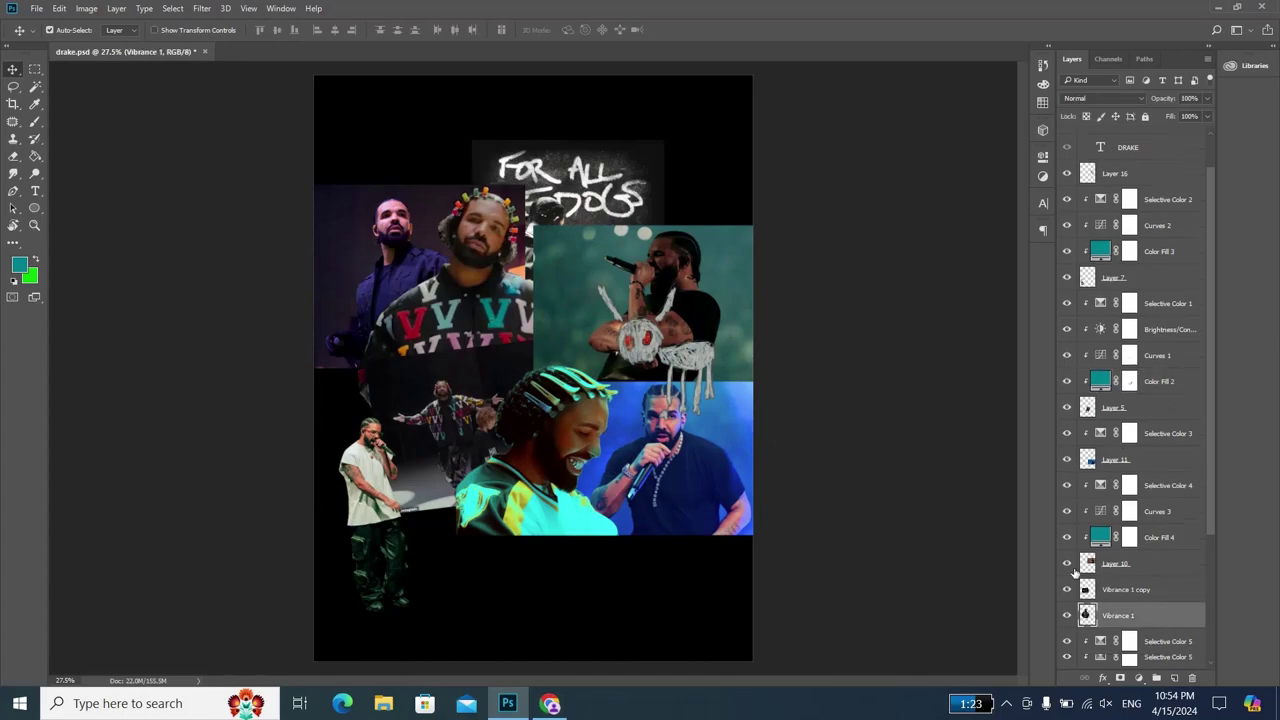
scroll(1090, 500, down, 3)
click(1065, 569)
click(1065, 569)
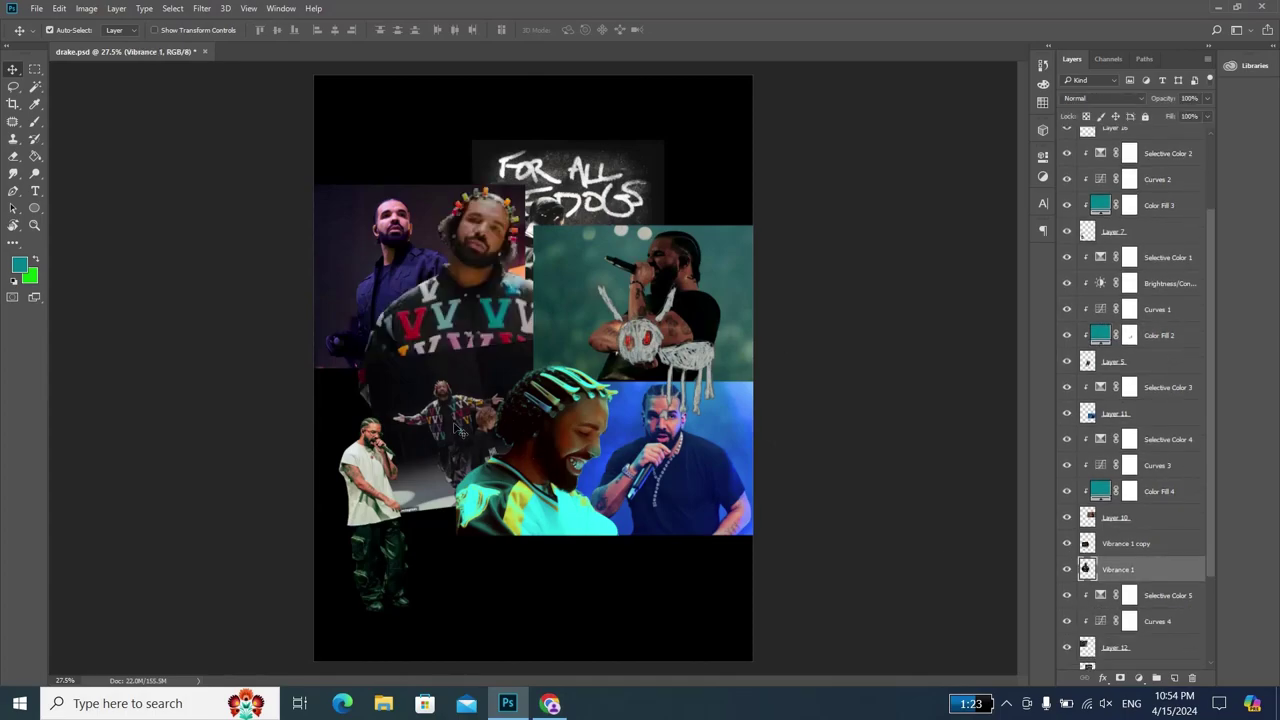
- Hide the Vibrance 1 copy layer after checking the reference, then select Vibrance 1
key(alt+bracketright)
key(alt+Tab)
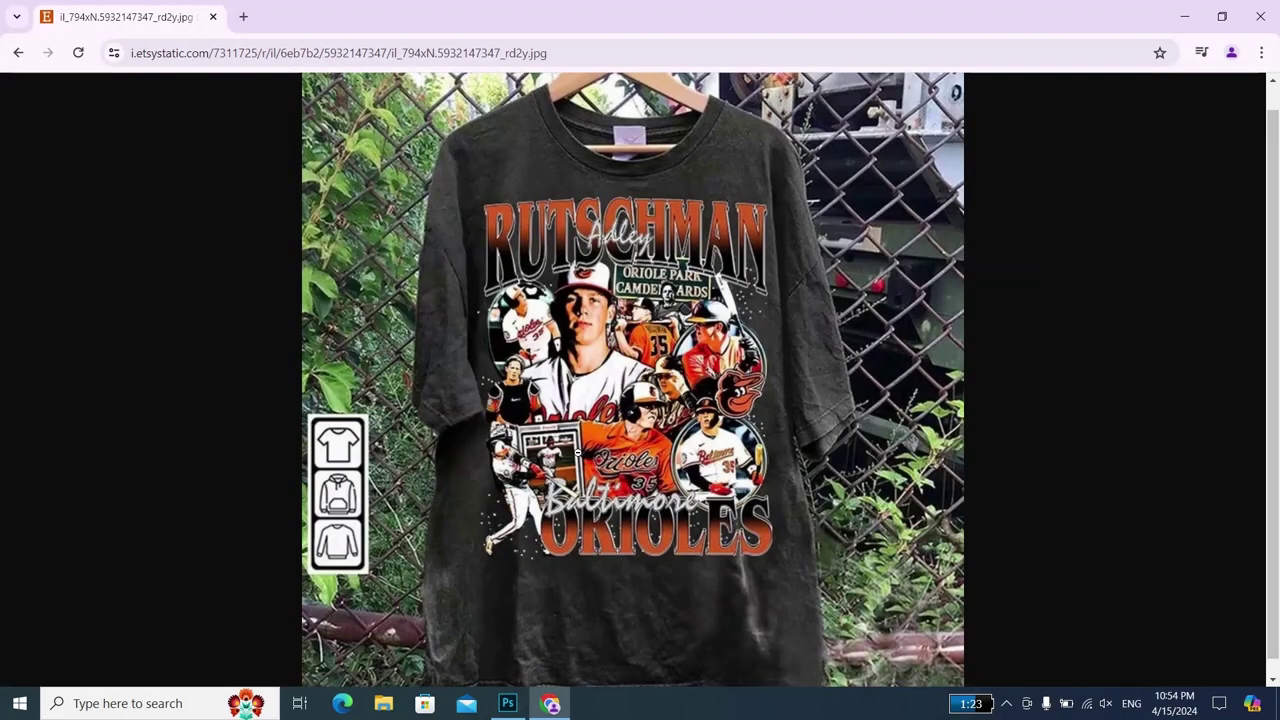
key(alt+Tab)
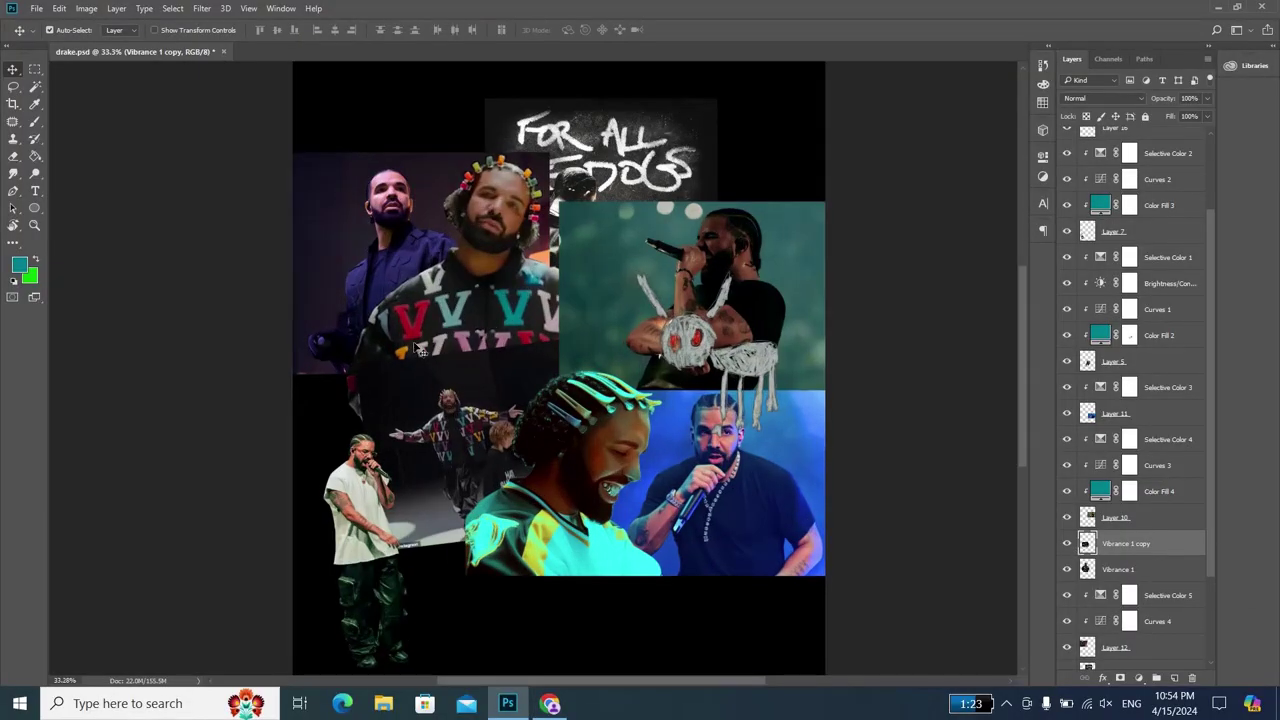
scroll(421, 351, up, 1)
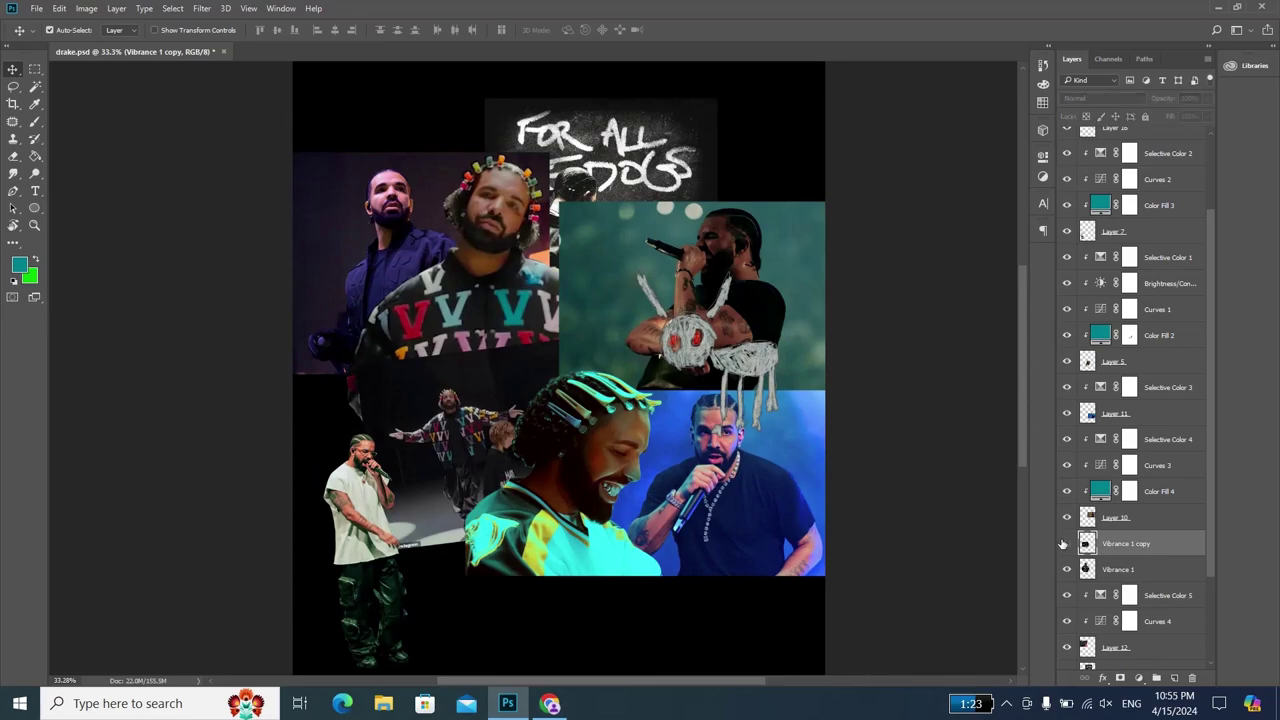
click(1066, 543)
key(alt+Tab)
key(alt+Tab)
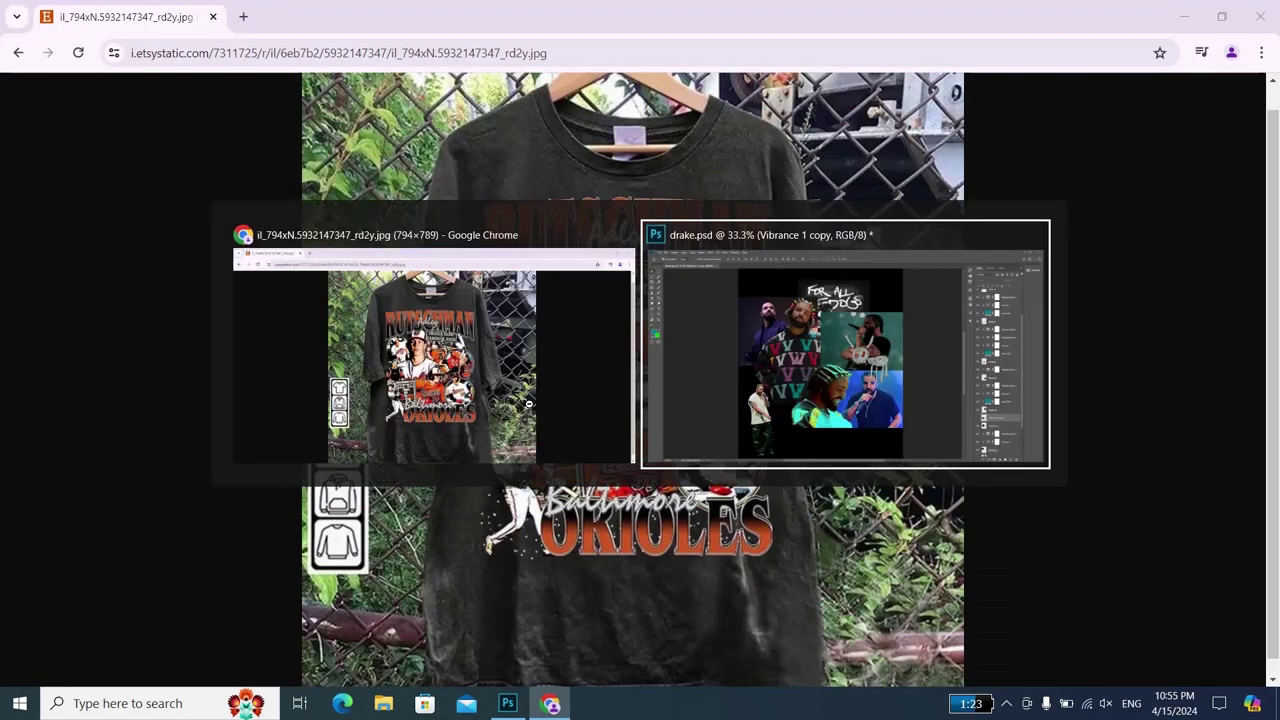
click(1138, 568)
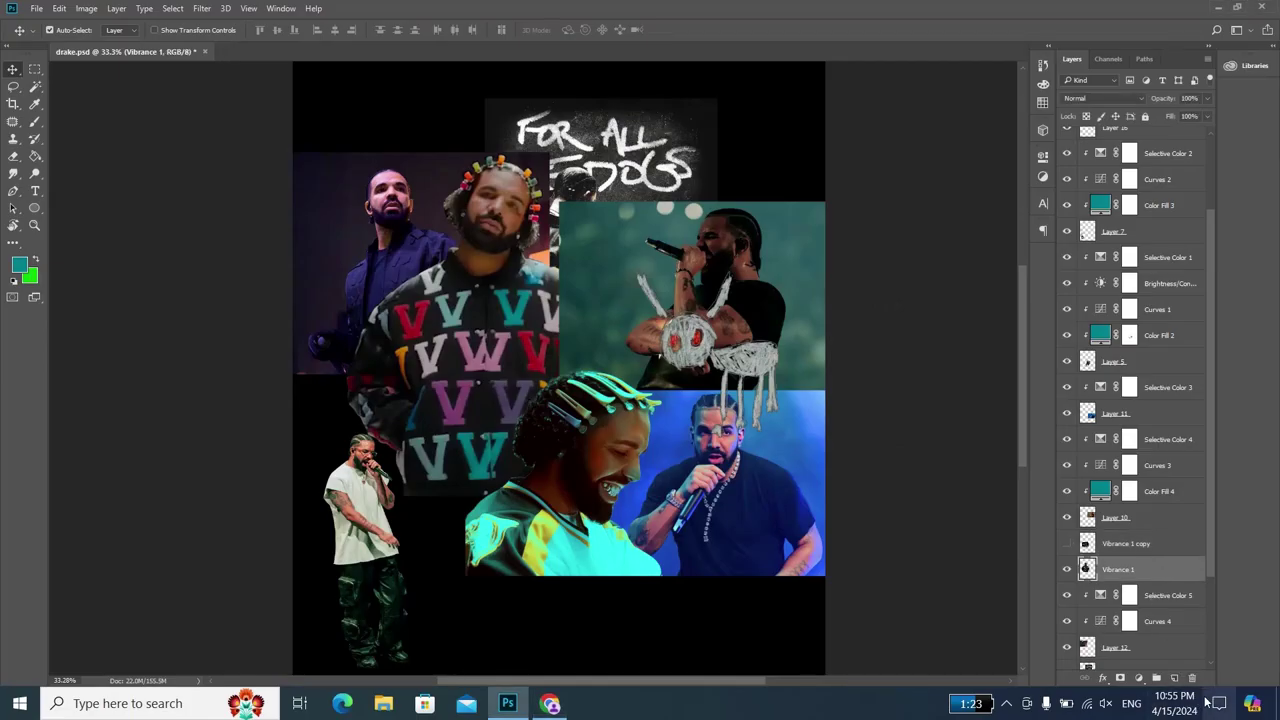
- On a new layer, marquee a rectangle at lower left and pick light cyan #65f2ff
click(1175, 678)
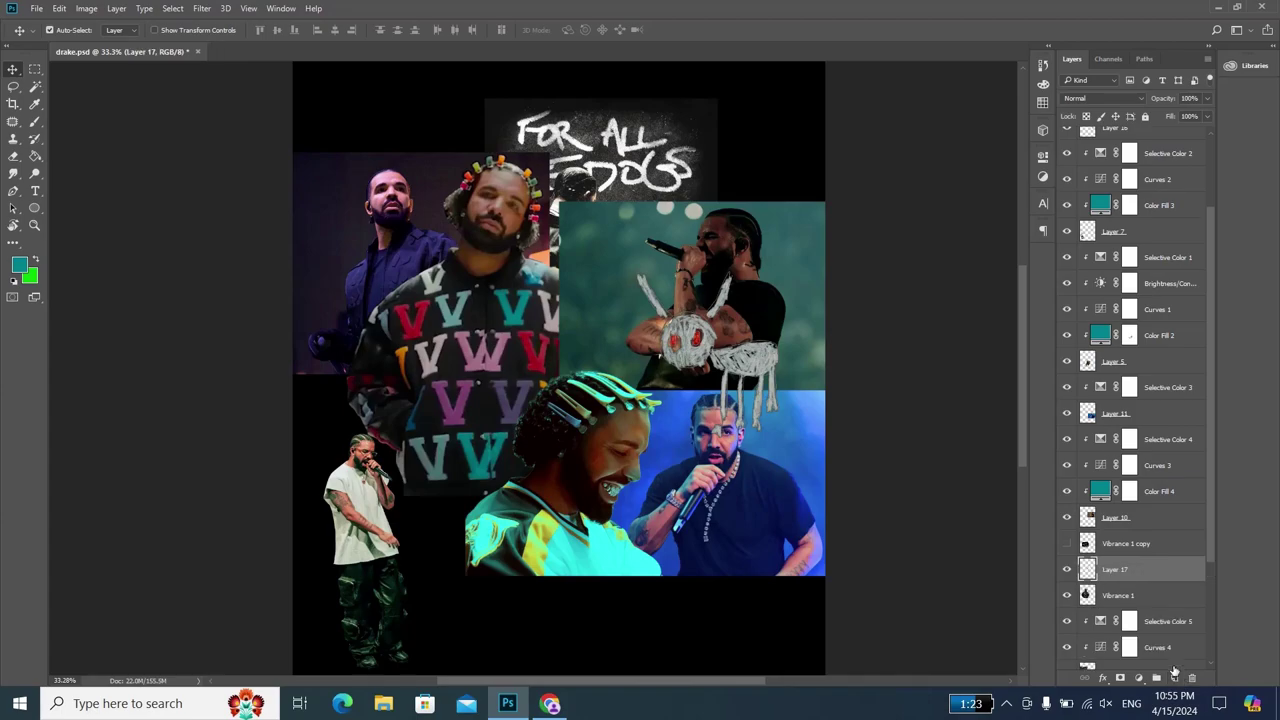
click(34, 68)
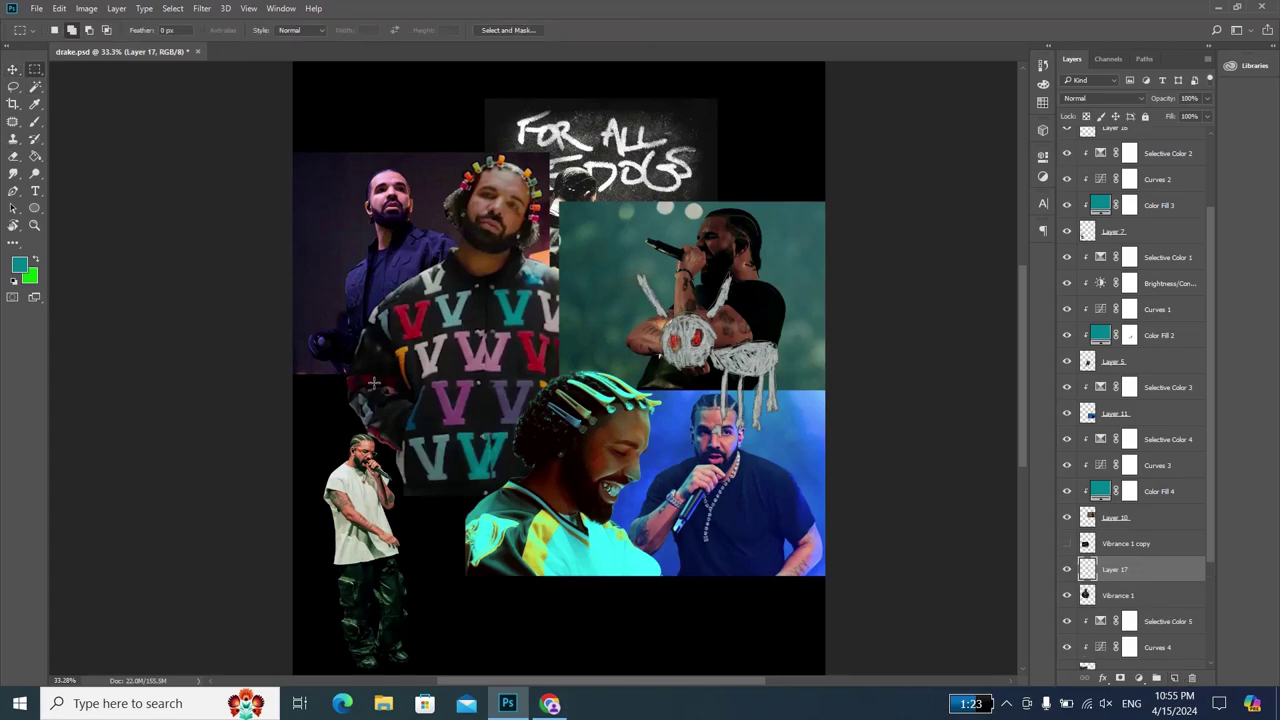
drag(379, 376, 528, 556)
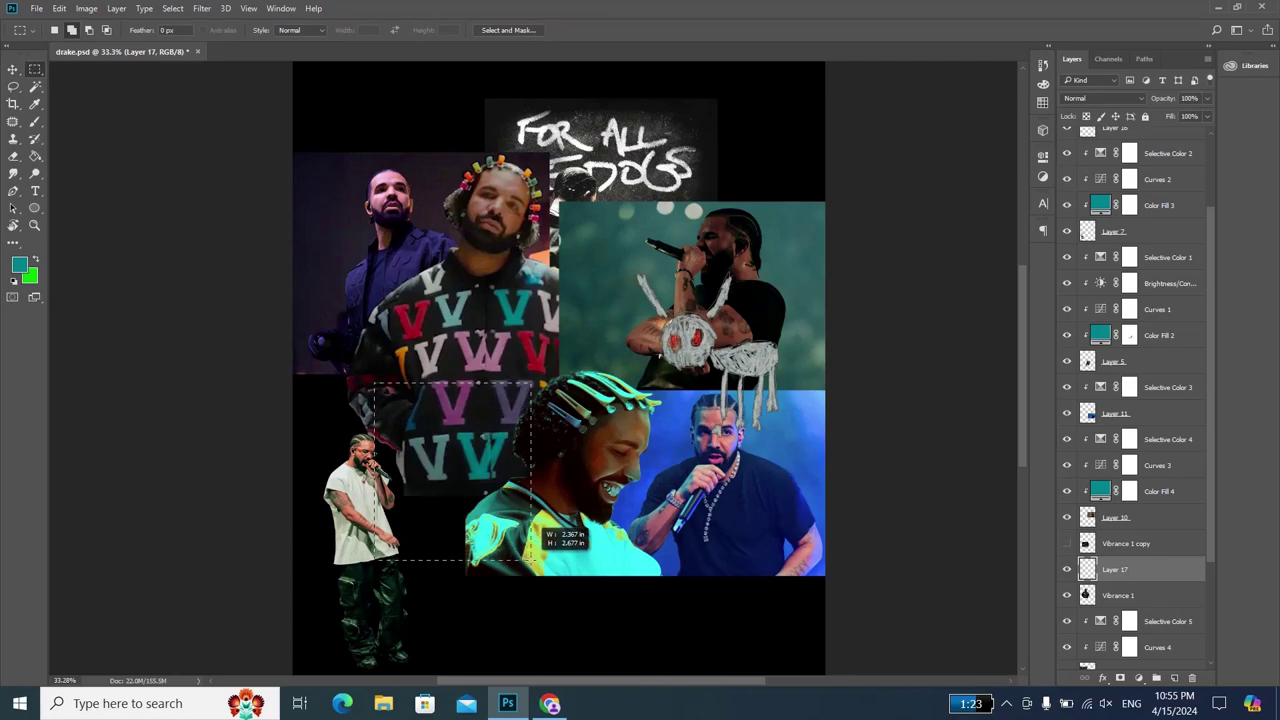
drag(528, 556, 540, 572)
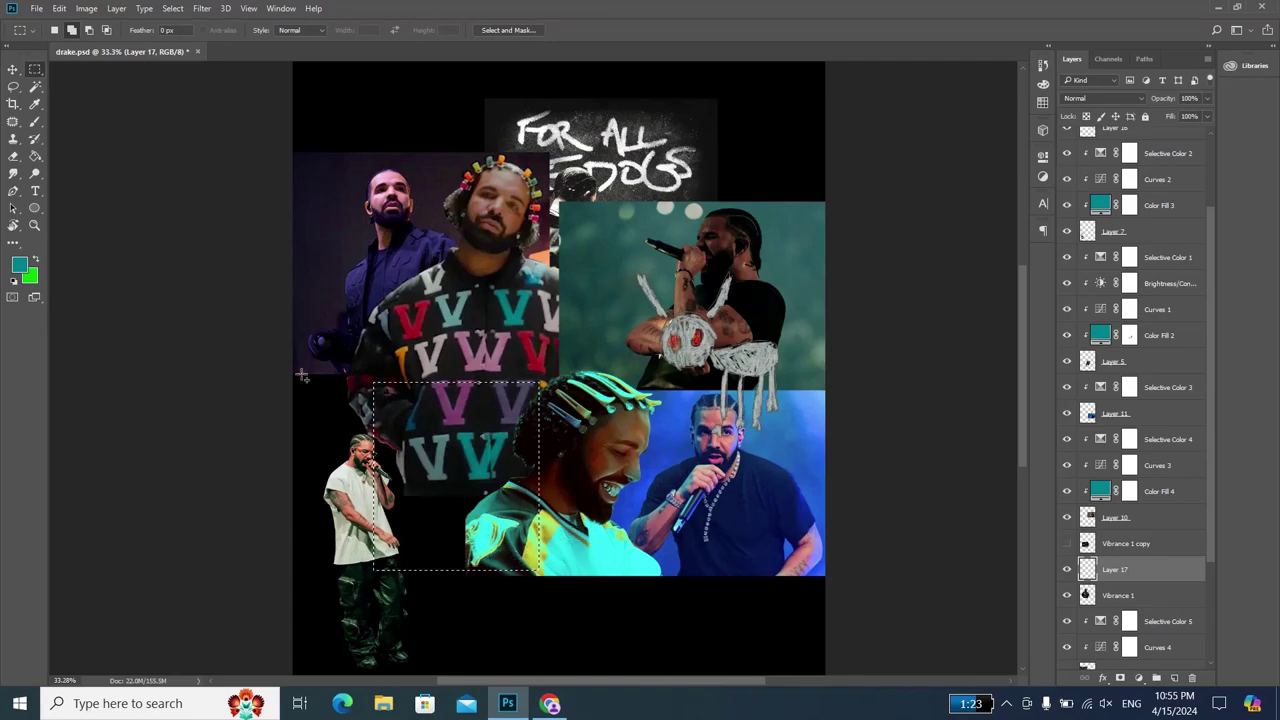
click(19, 265)
drag(993, 265, 1016, 182)
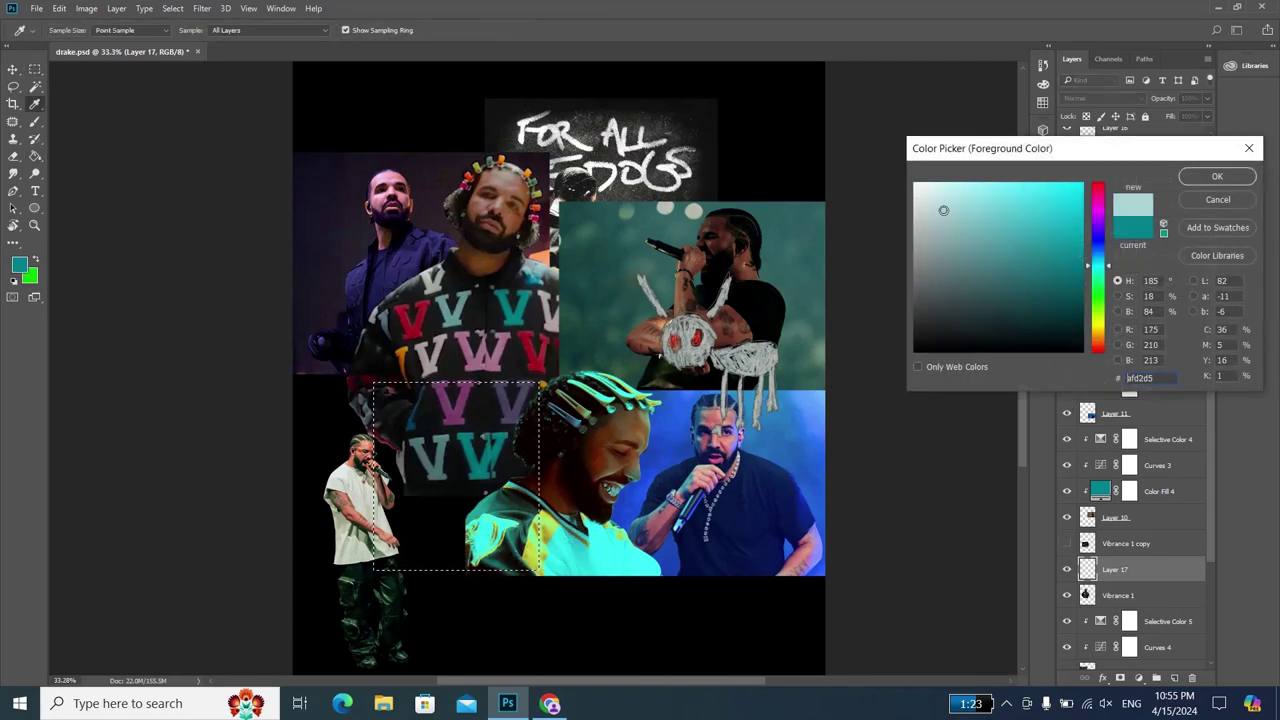
click(1203, 180)
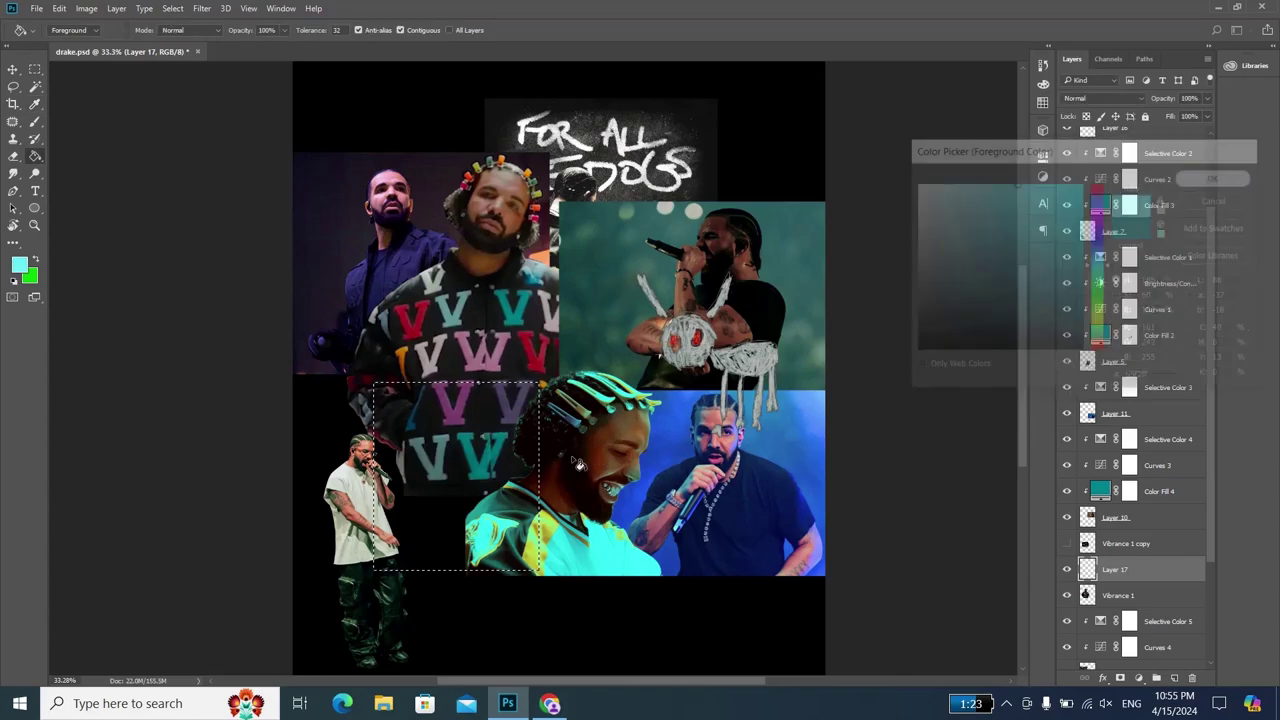
- Fill the rectangle with cyan and move it up to the collage's upper left
key(g)
click(470, 455)
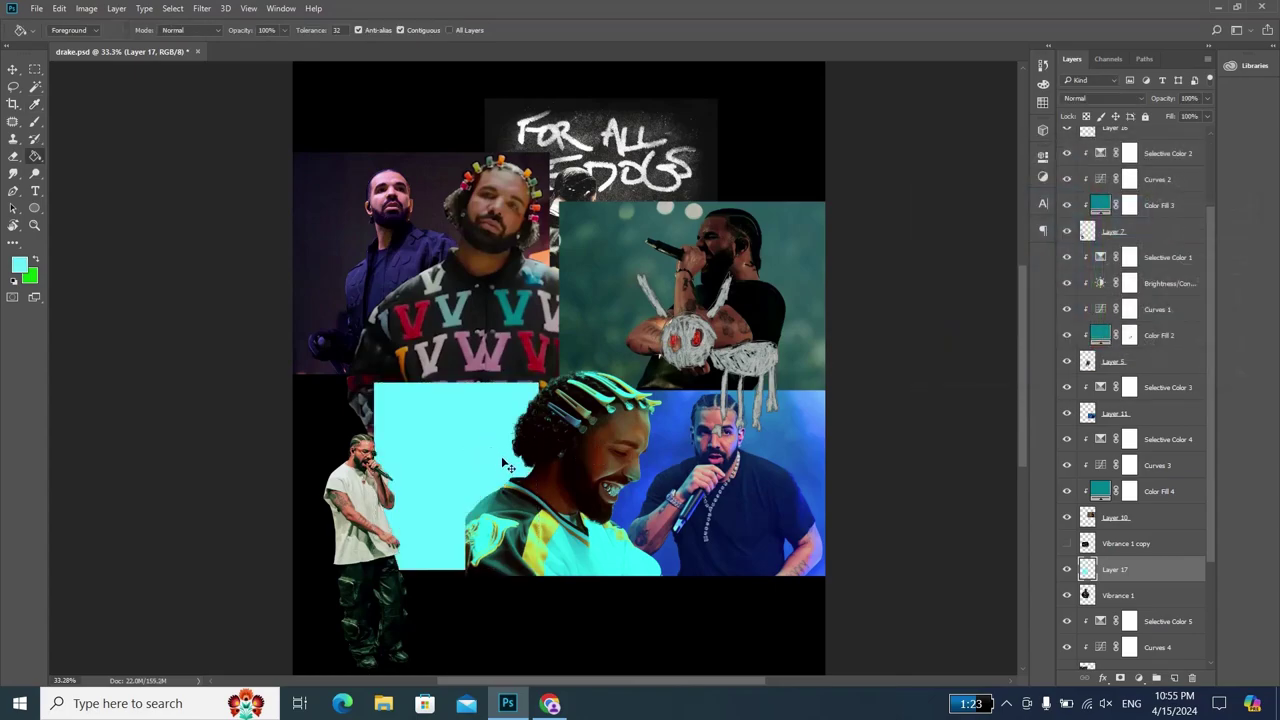
key(ctrl+t)
drag(486, 438, 465, 250)
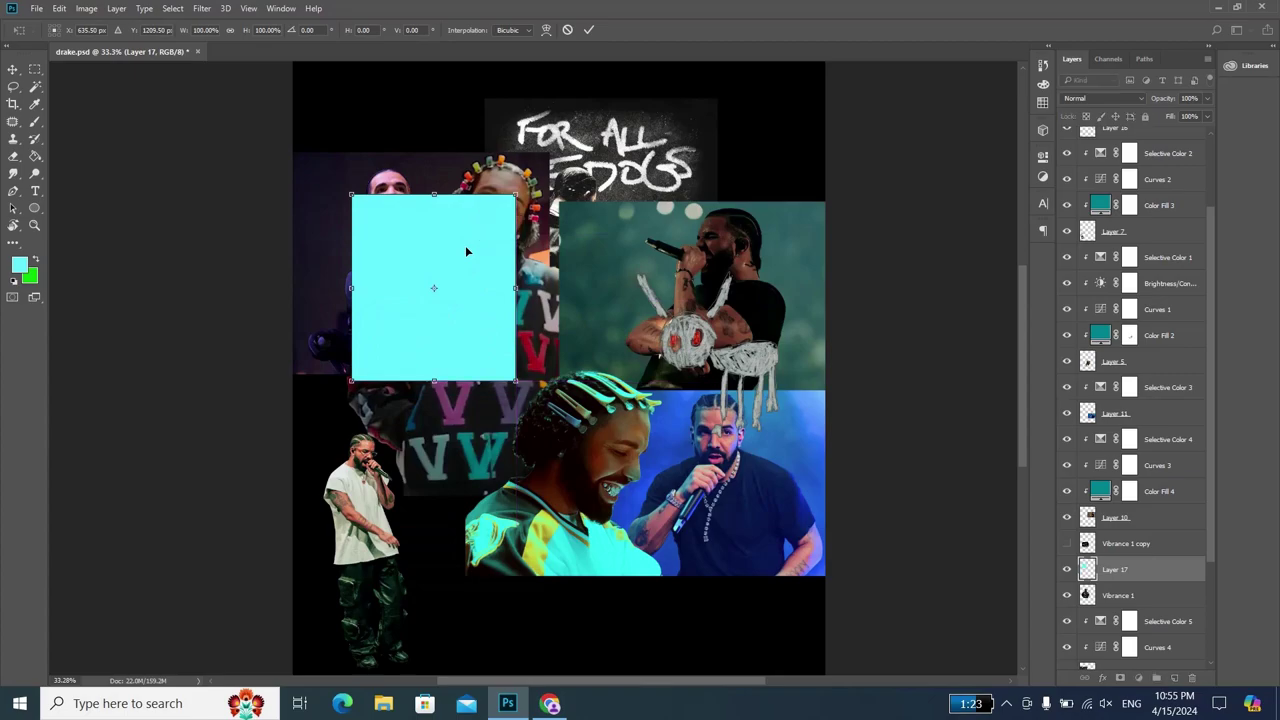
key(Return)
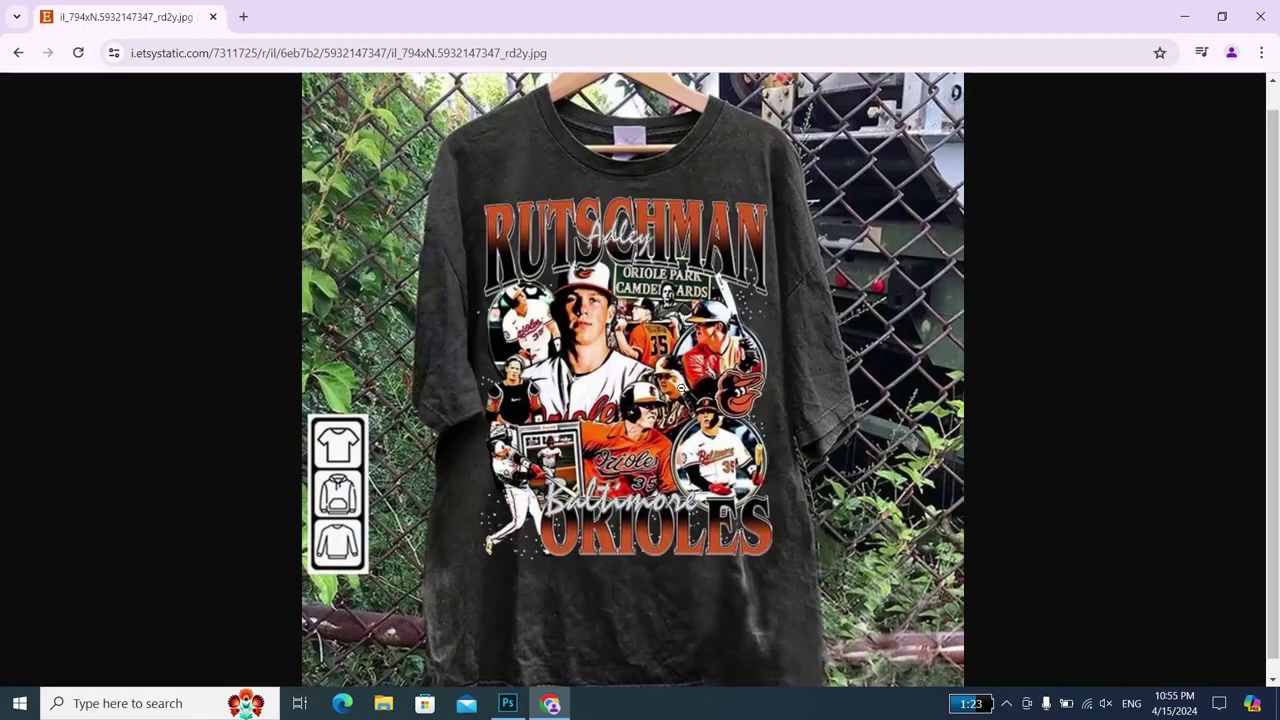
- Duplicate the cyan rectangle layer and slightly enlarge the original Layer 17 about its centre
key(alt+Tab)
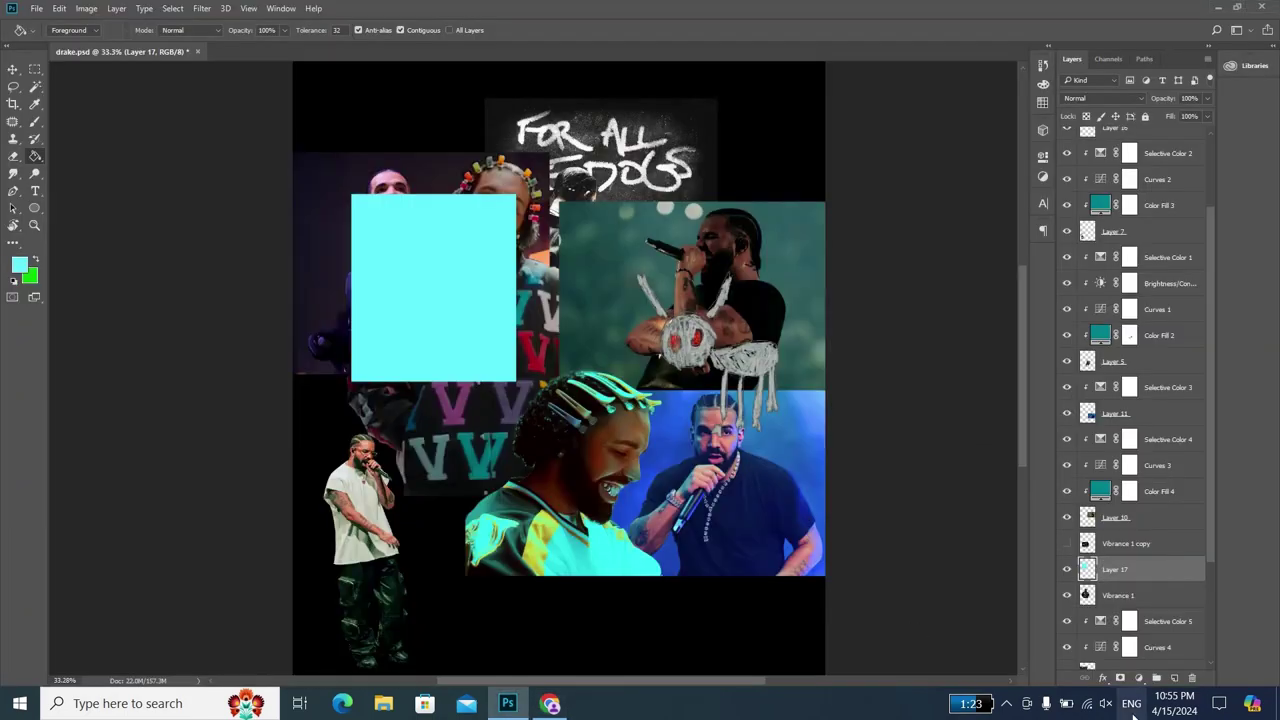
click(1104, 679)
key(Escape)
key(ctrl+j)
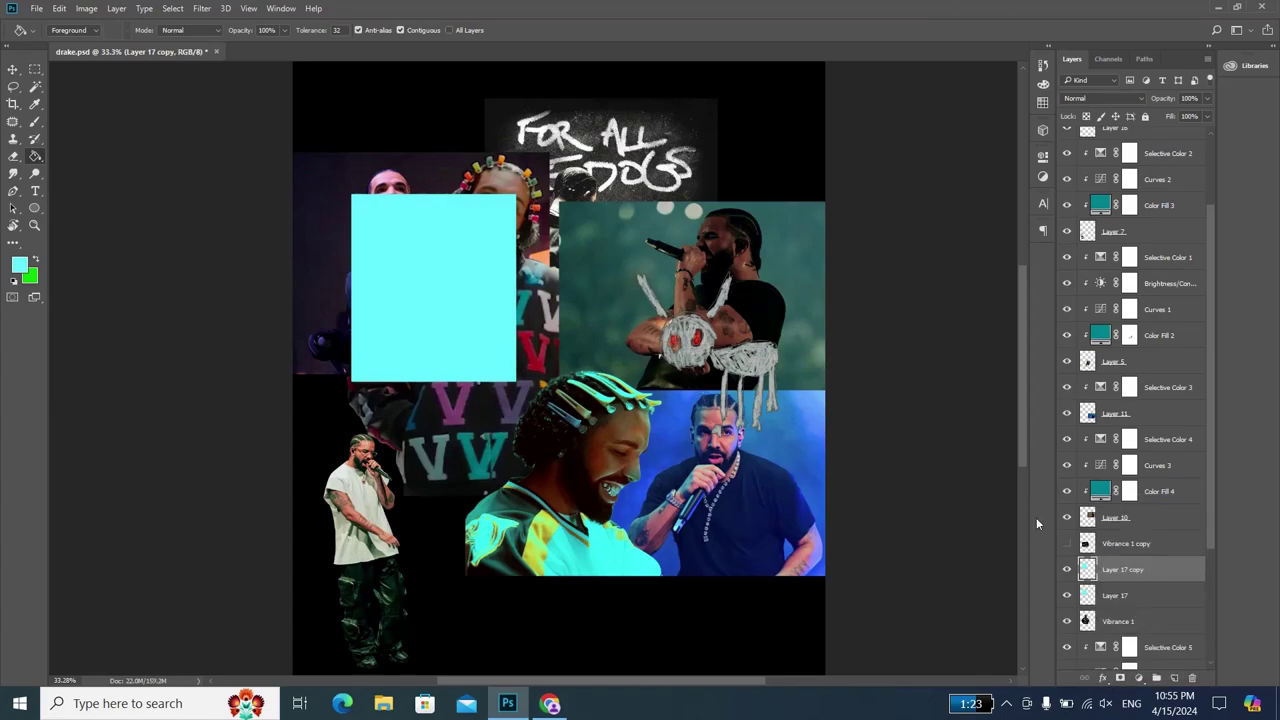
click(1156, 597)
key(ctrl+t)
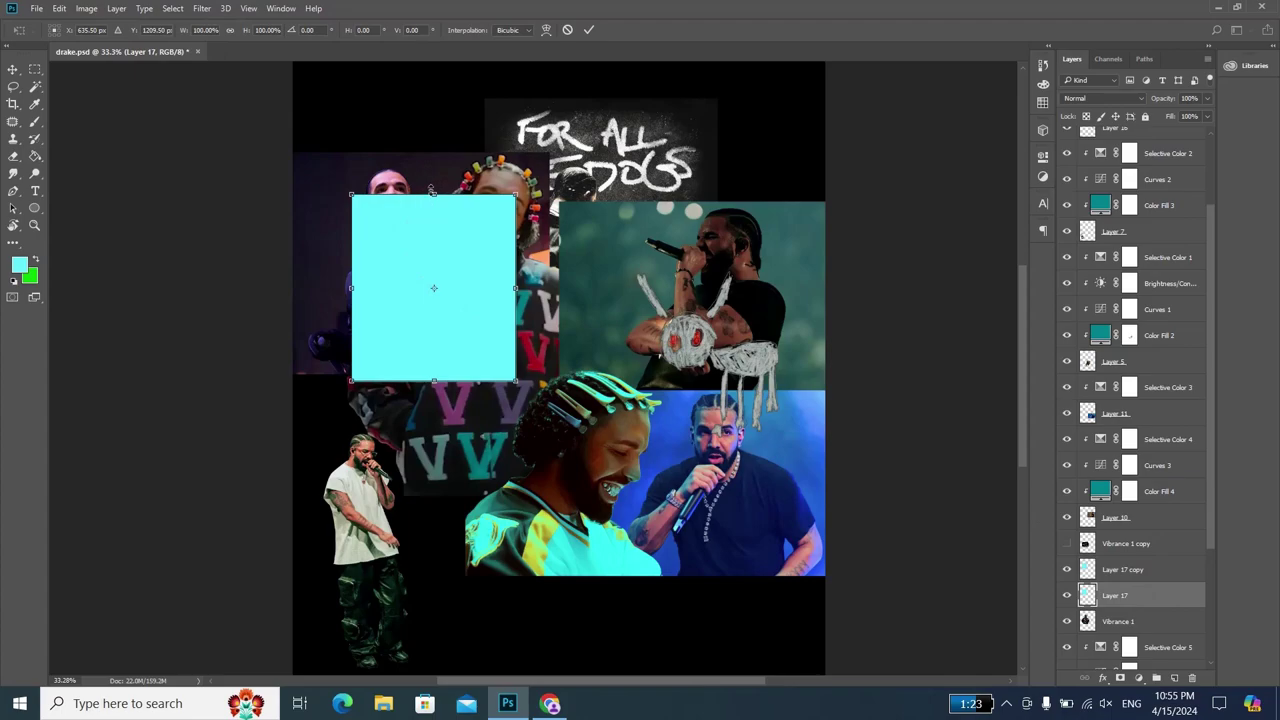
drag(517, 383, 532, 398)
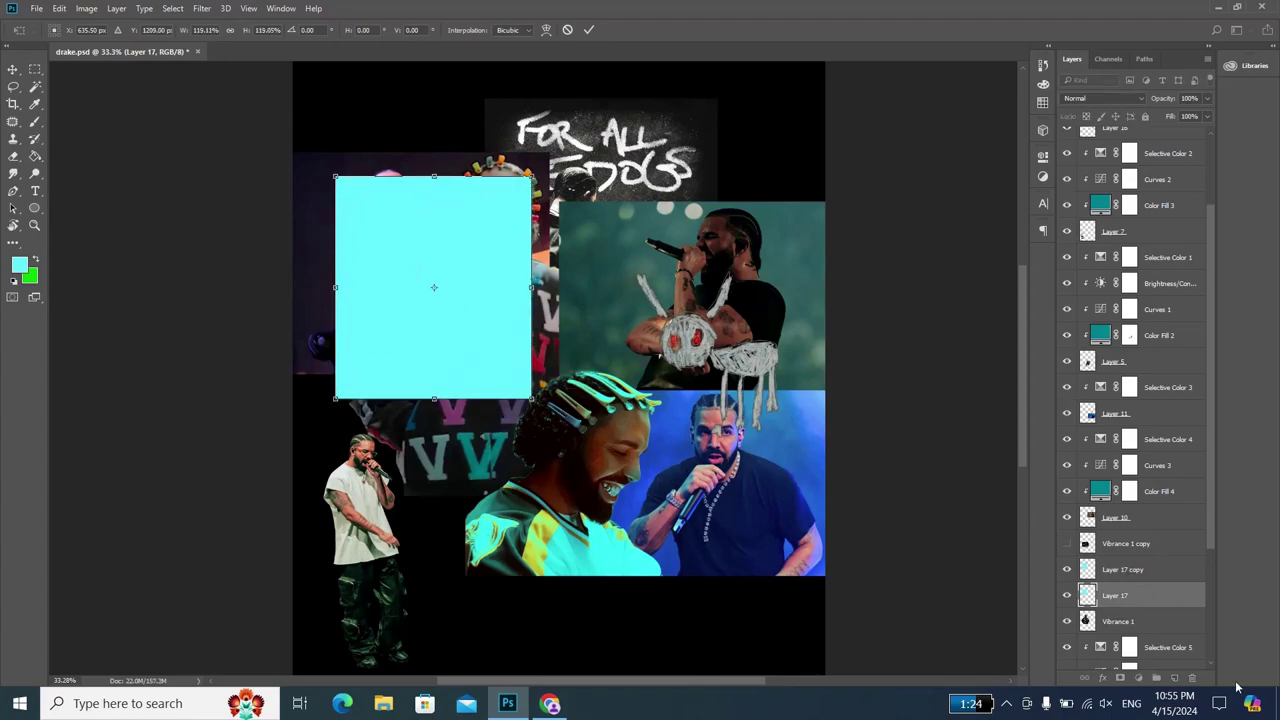
key(Return)
- Add a dark grey Solid Color fill clipped to the enlarged rectangle
click(1138, 678)
click(1168, 364)
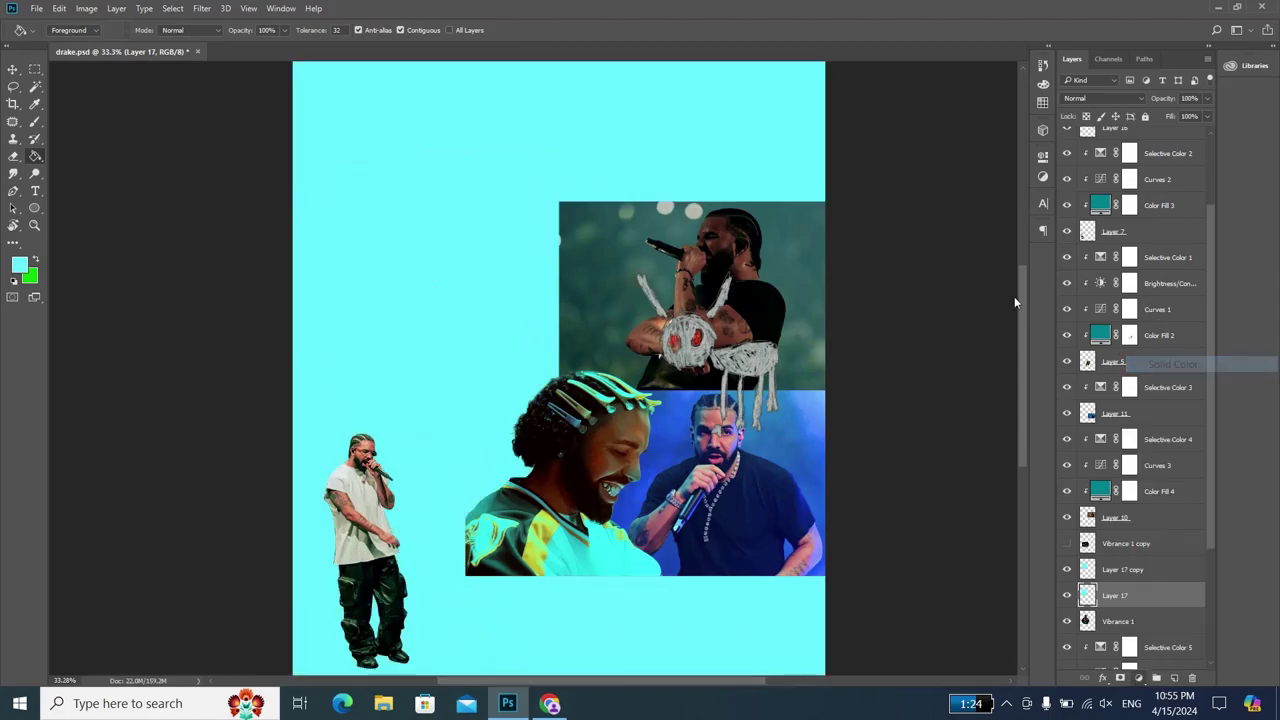
click(917, 318)
click(1213, 174)
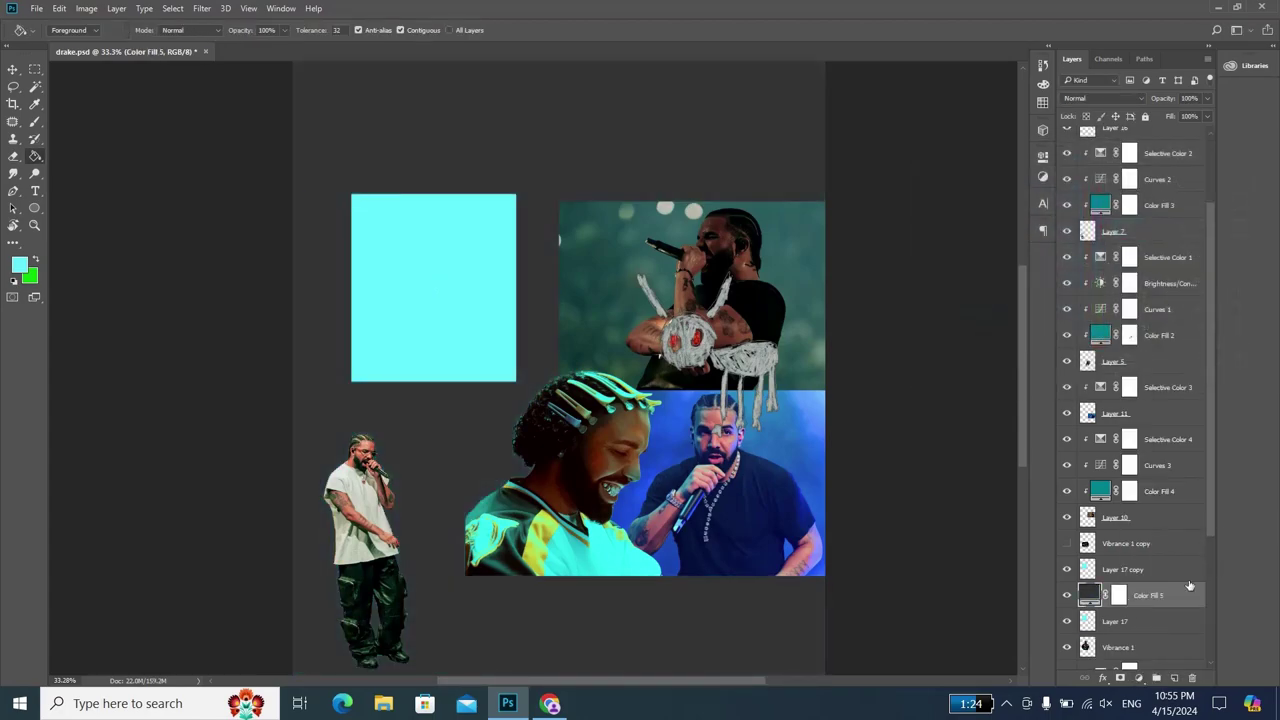
right_click(1189, 586)
click(883, 392)
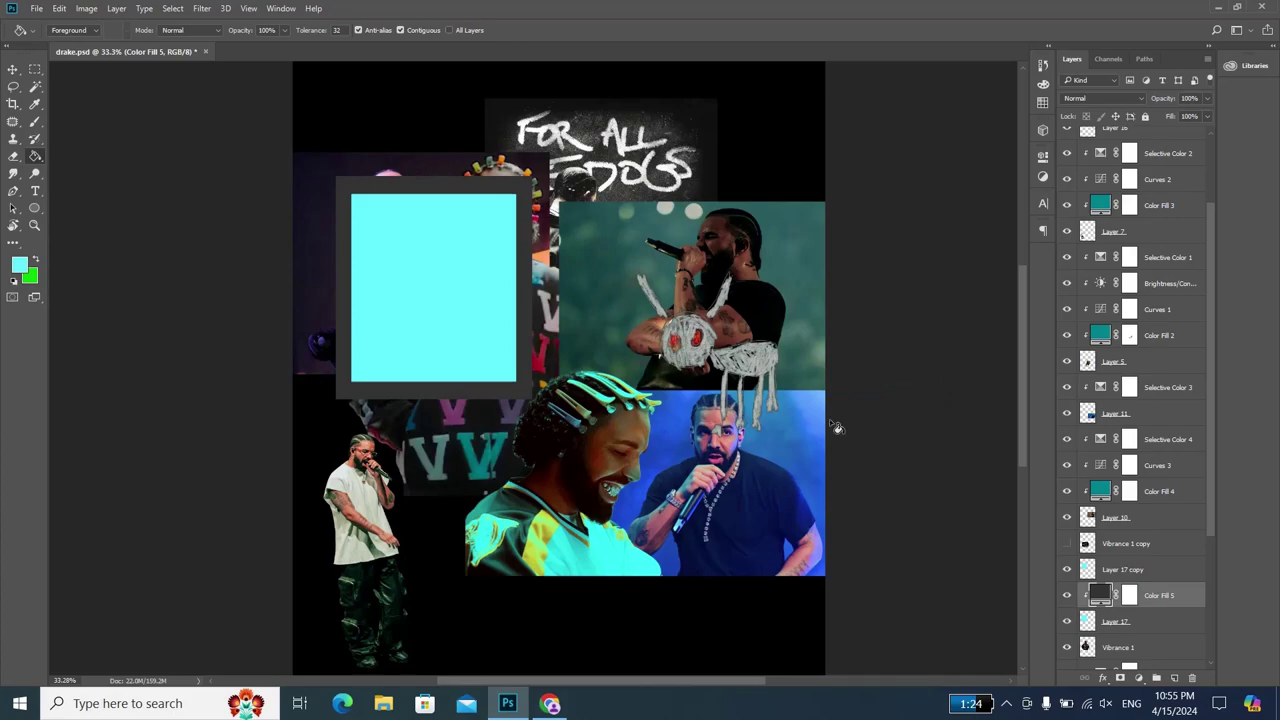
- Change the clipped fill to green and merge it into its rectangle layer
double_click(1100, 595)
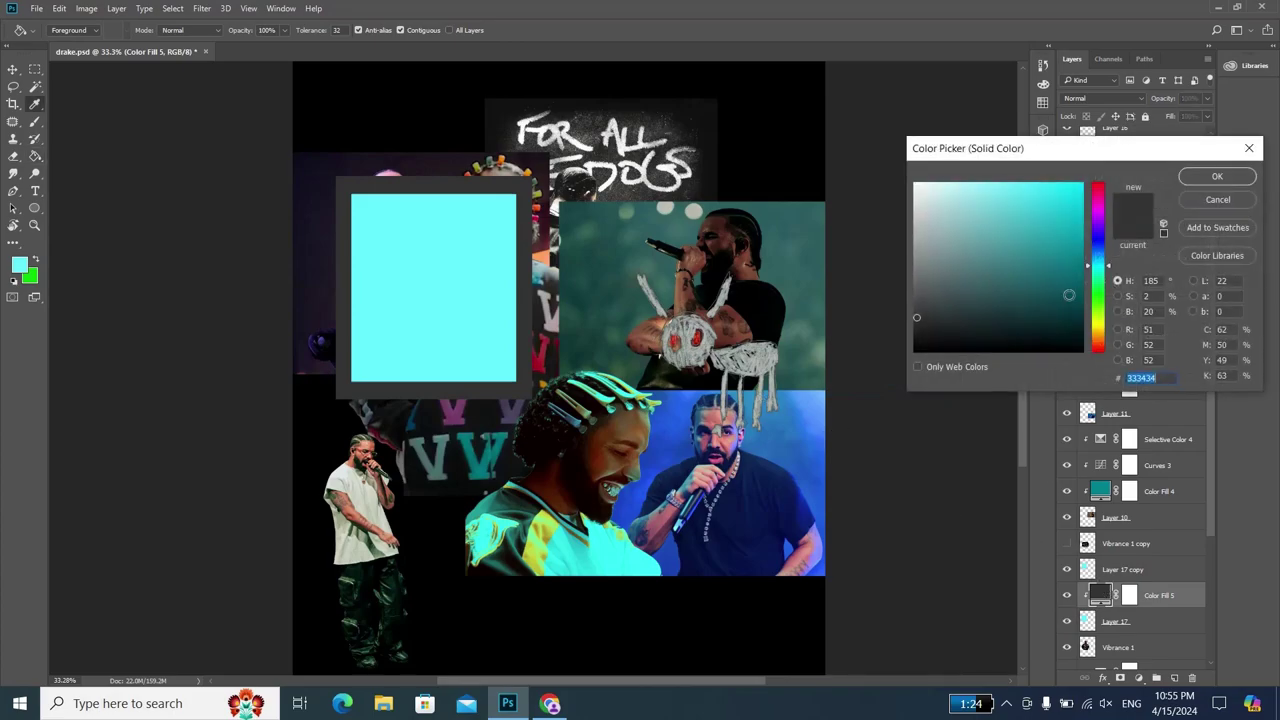
click(1030, 254)
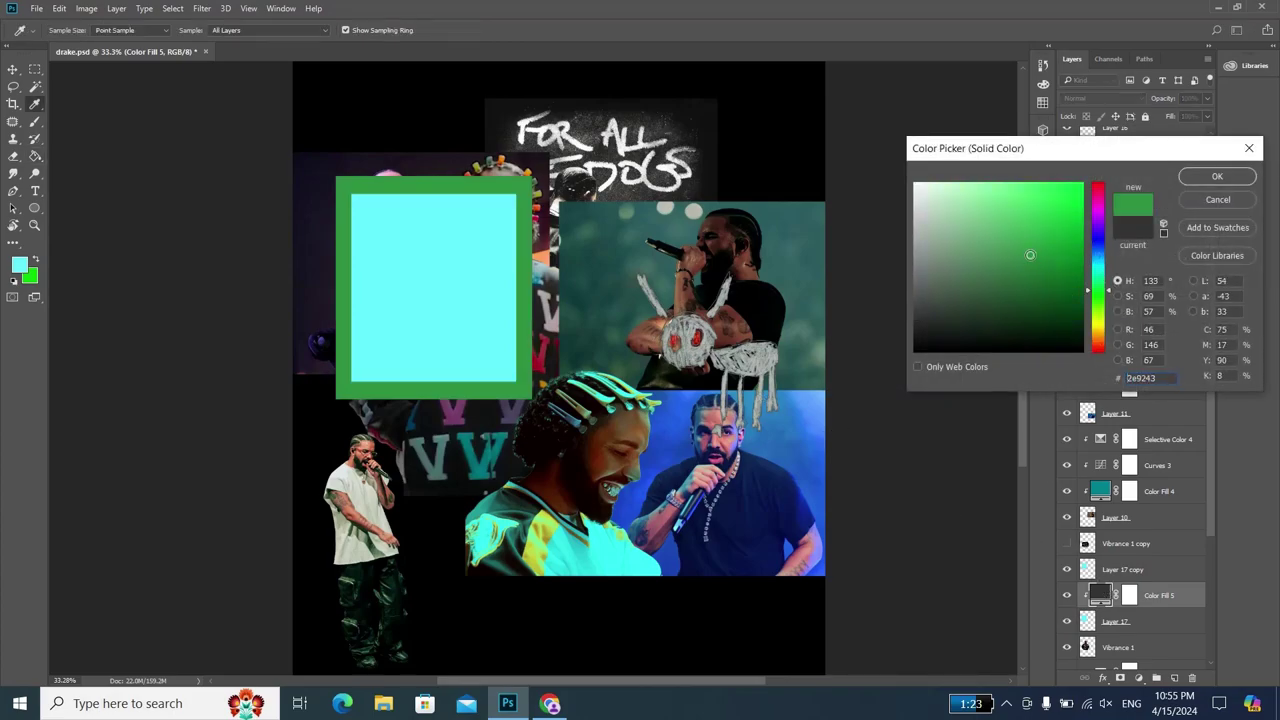
click(1212, 182)
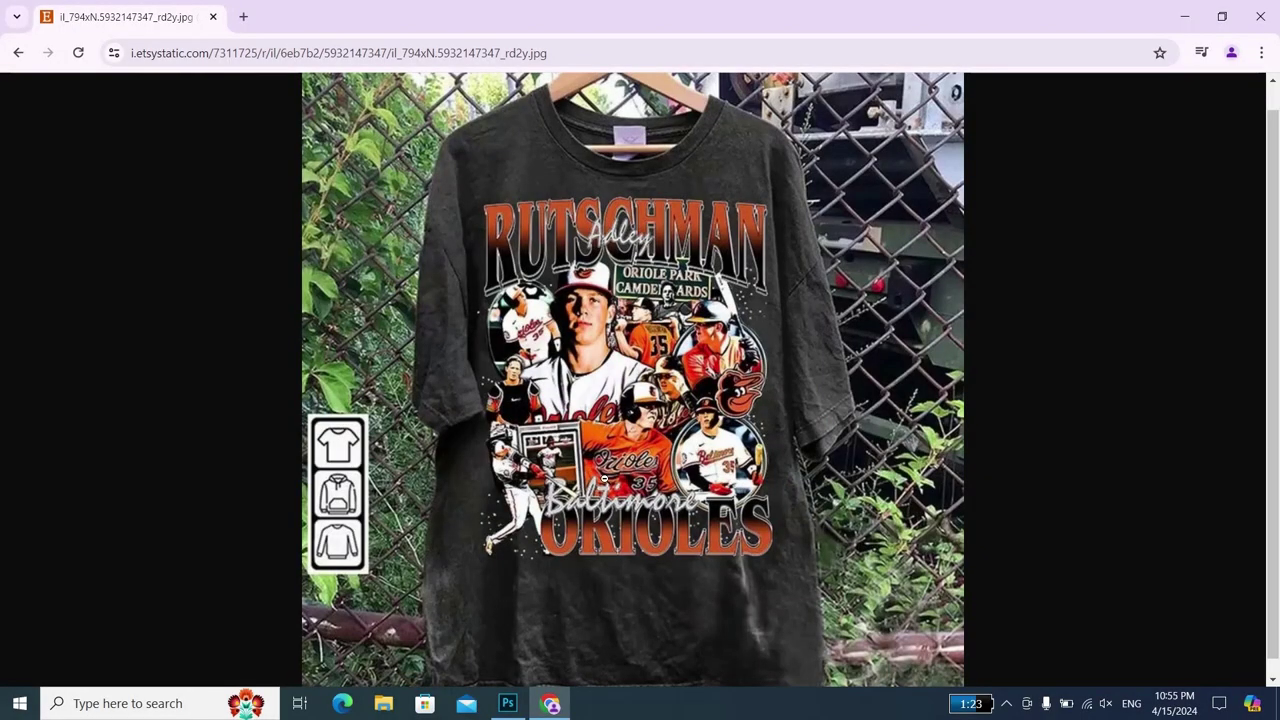
key(ctrl+t)
key(Return)
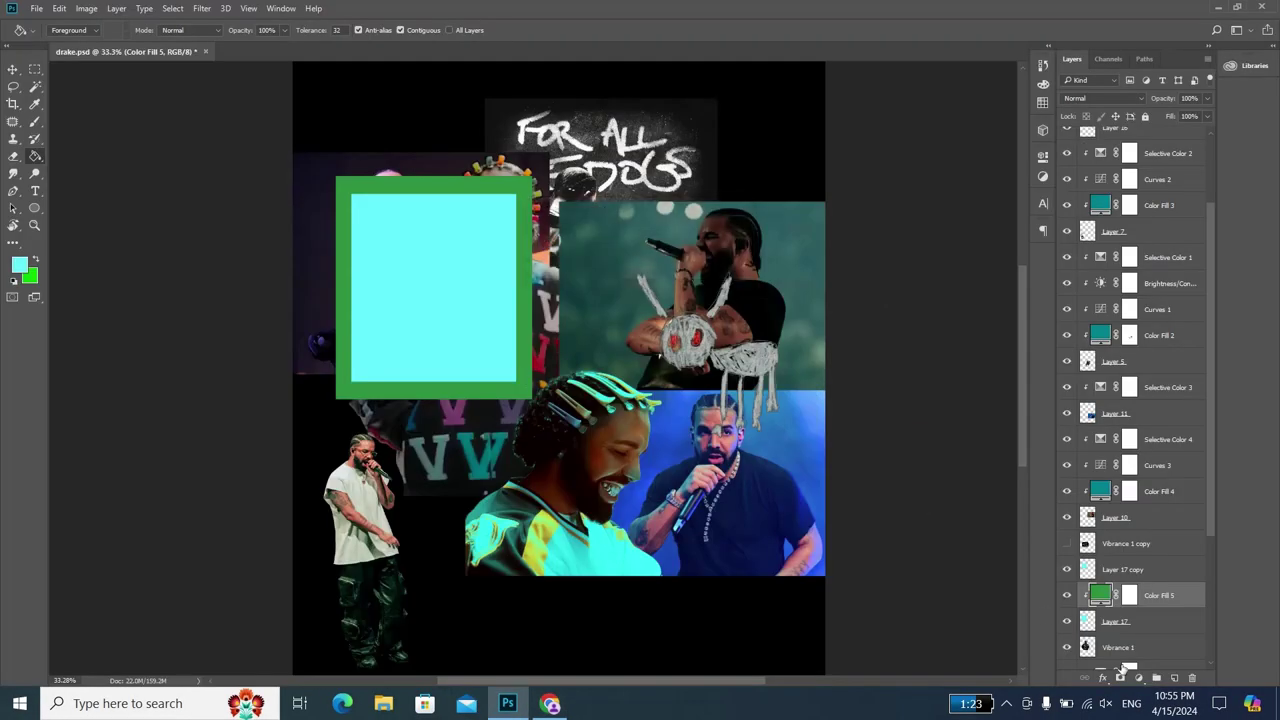
key(ctrl+e)
- Move the green frame up slightly and narrow it to about 93% width
key(ctrl+t)
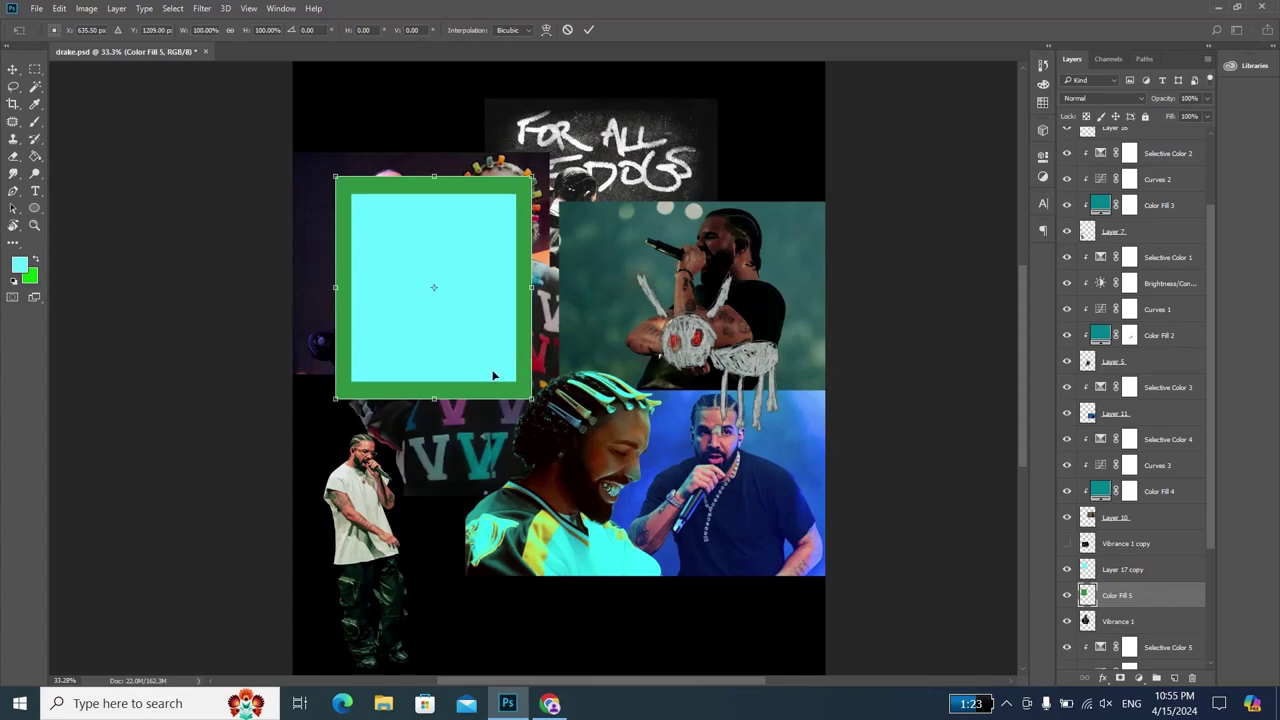
drag(494, 366, 492, 357)
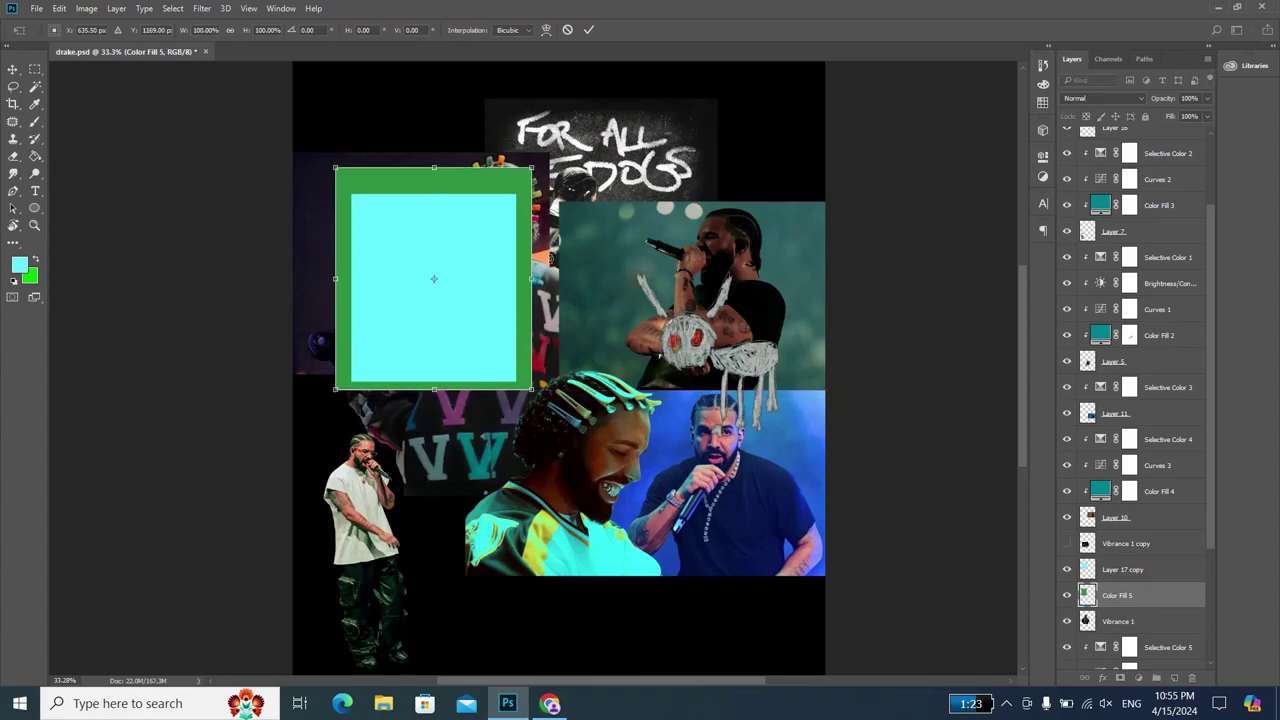
drag(533, 279, 524, 279)
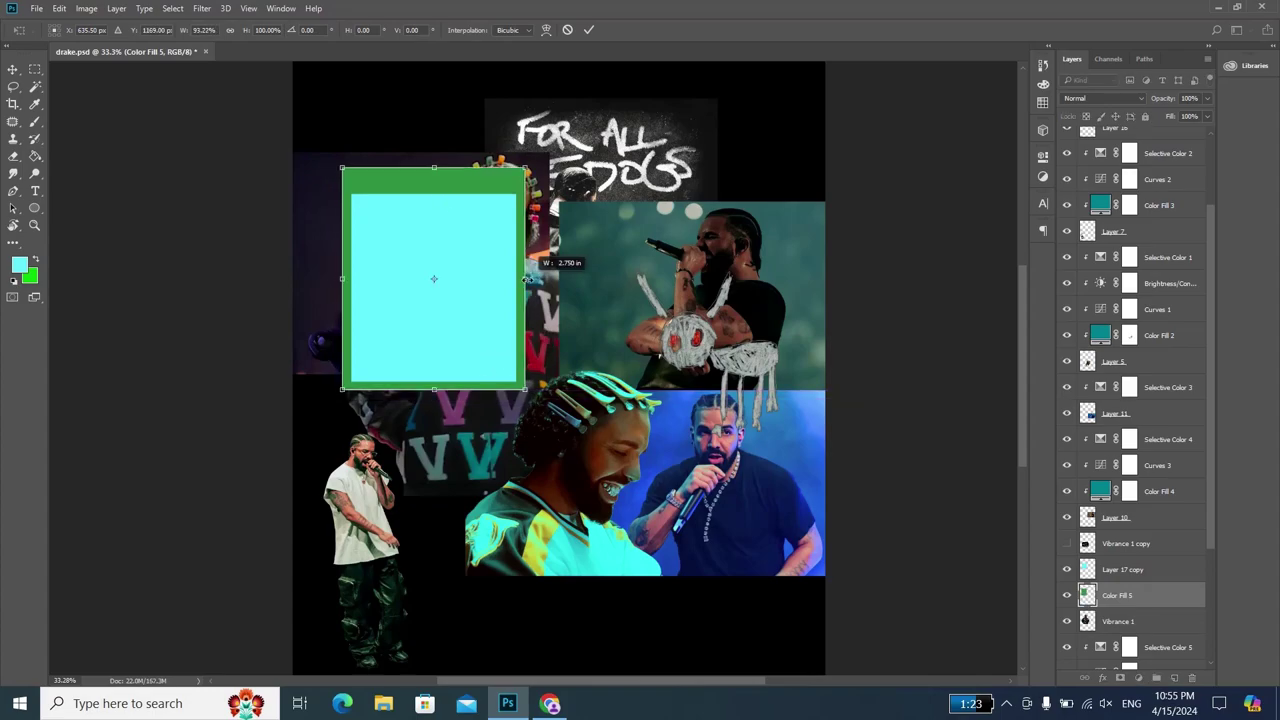
key(Return)
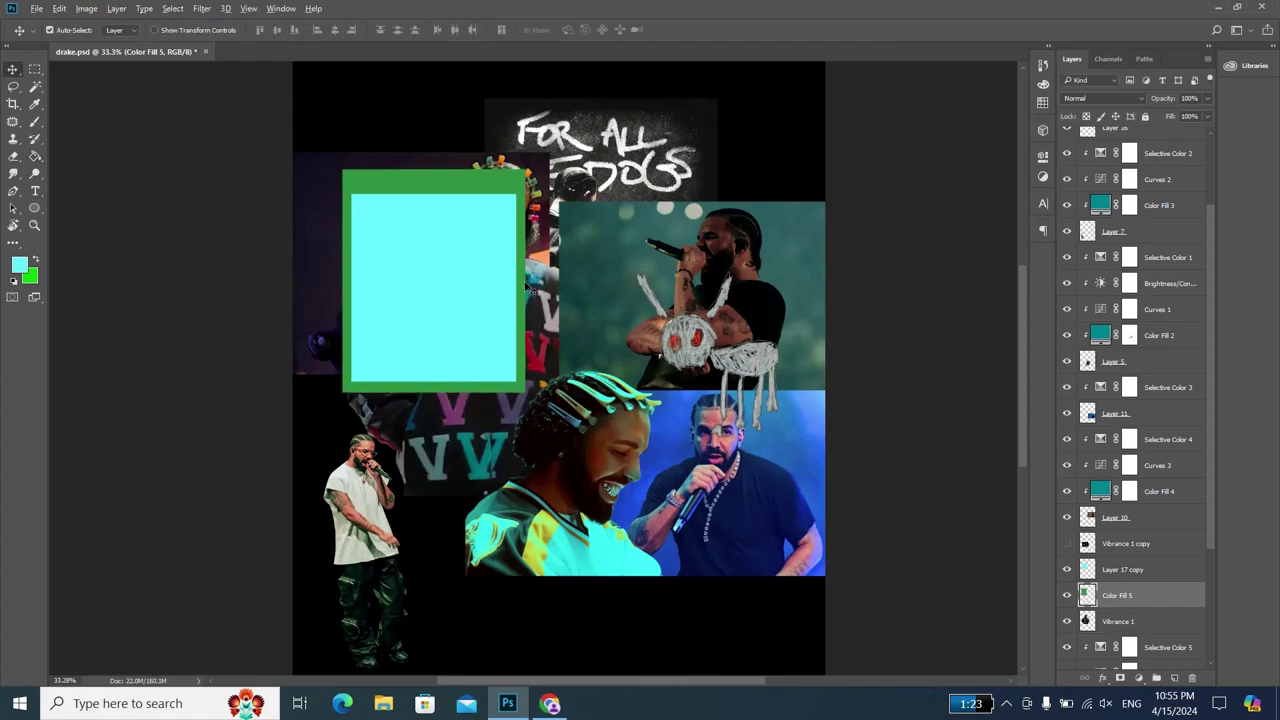
key(alt+Tab)
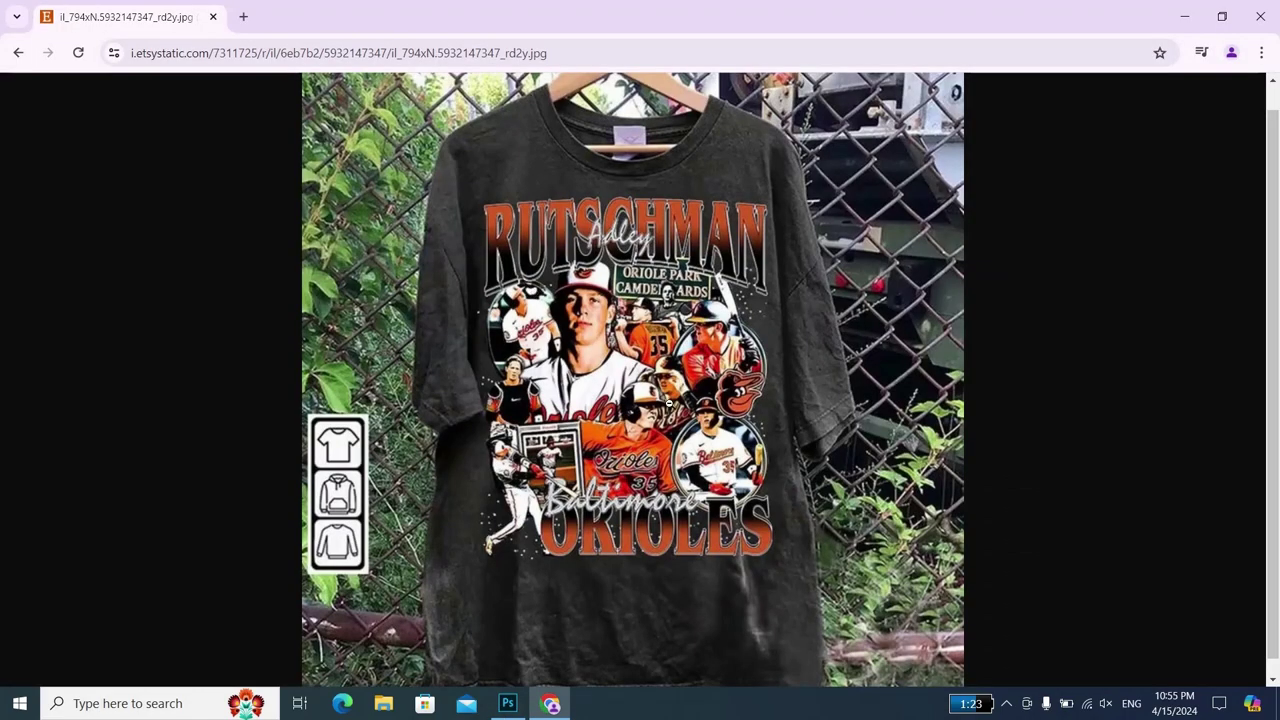
key(alt+Tab)
key(alt+Tab)
key(alt+Tab)
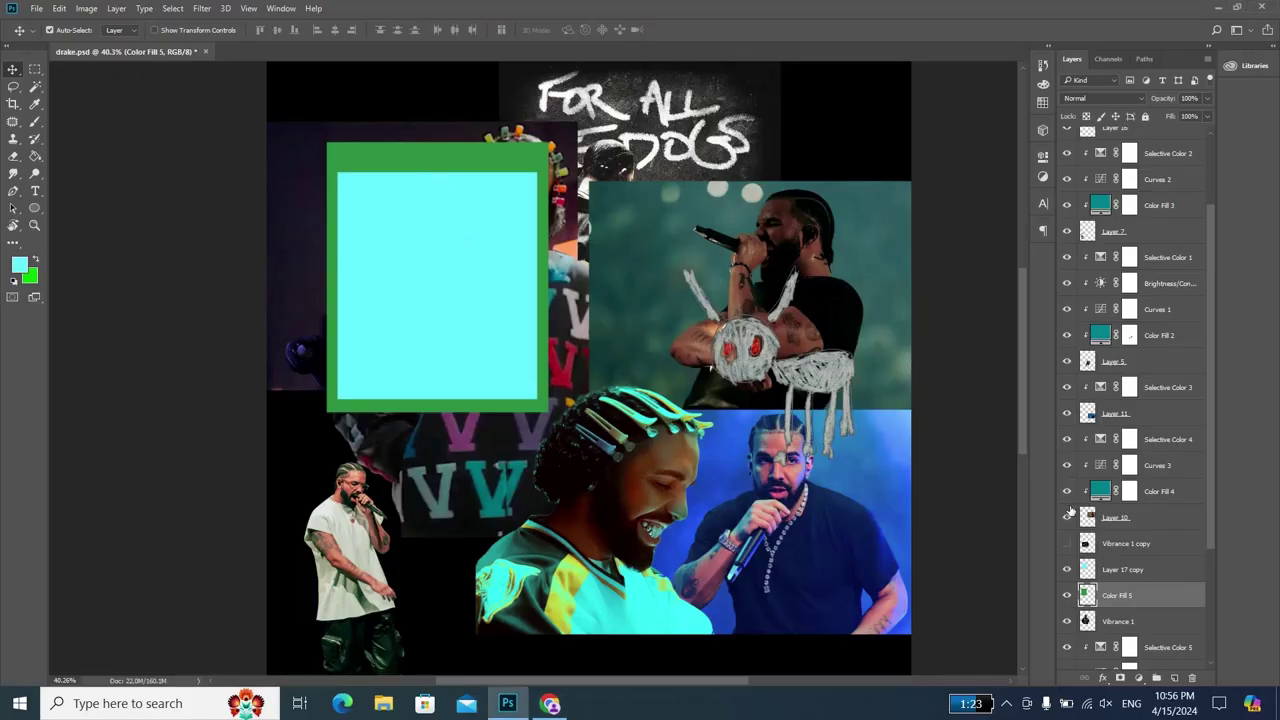
- Add a new Solid Color fill and clip it to the frame layer below
scroll(1098, 610, down, 2)
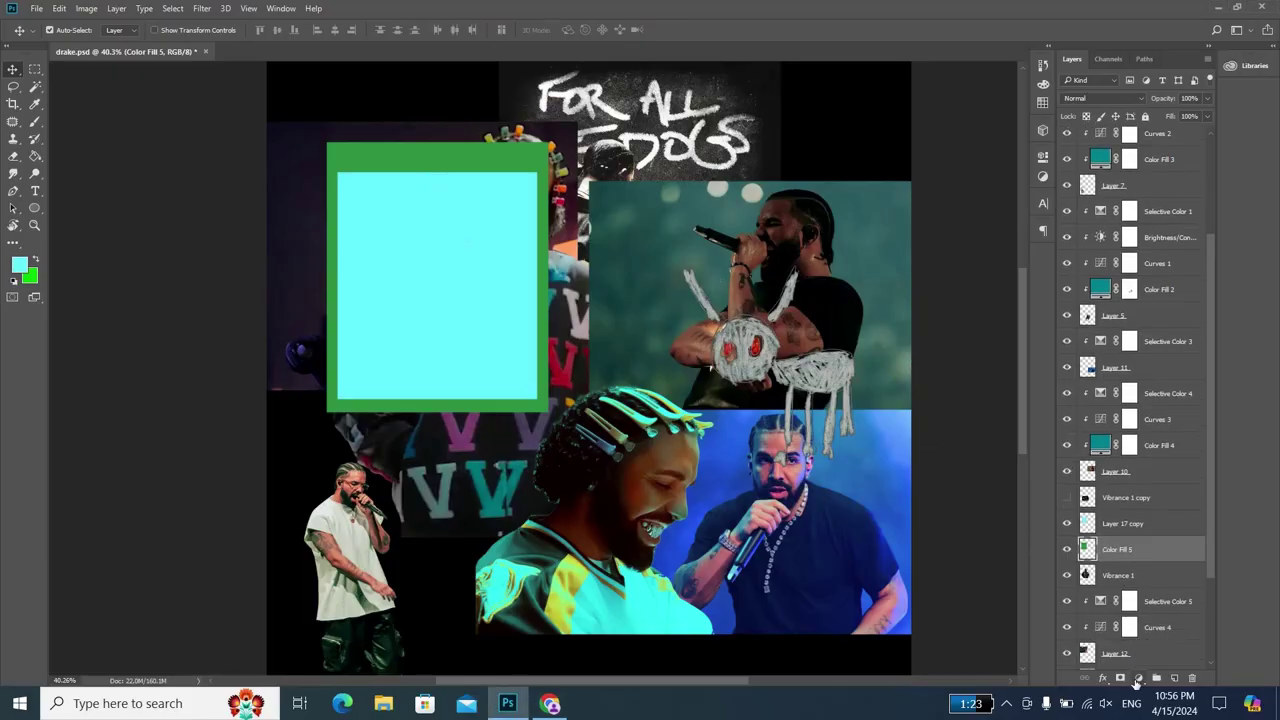
click(1137, 680)
click(1150, 366)
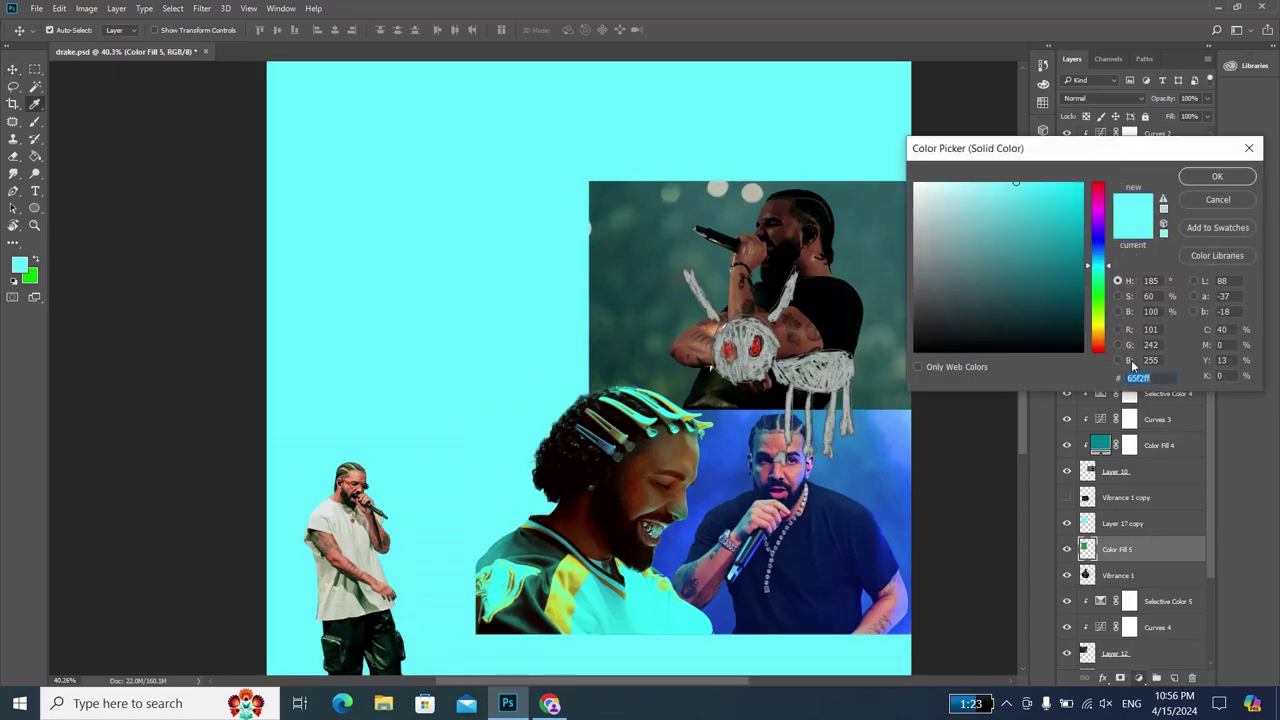
click(1216, 176)
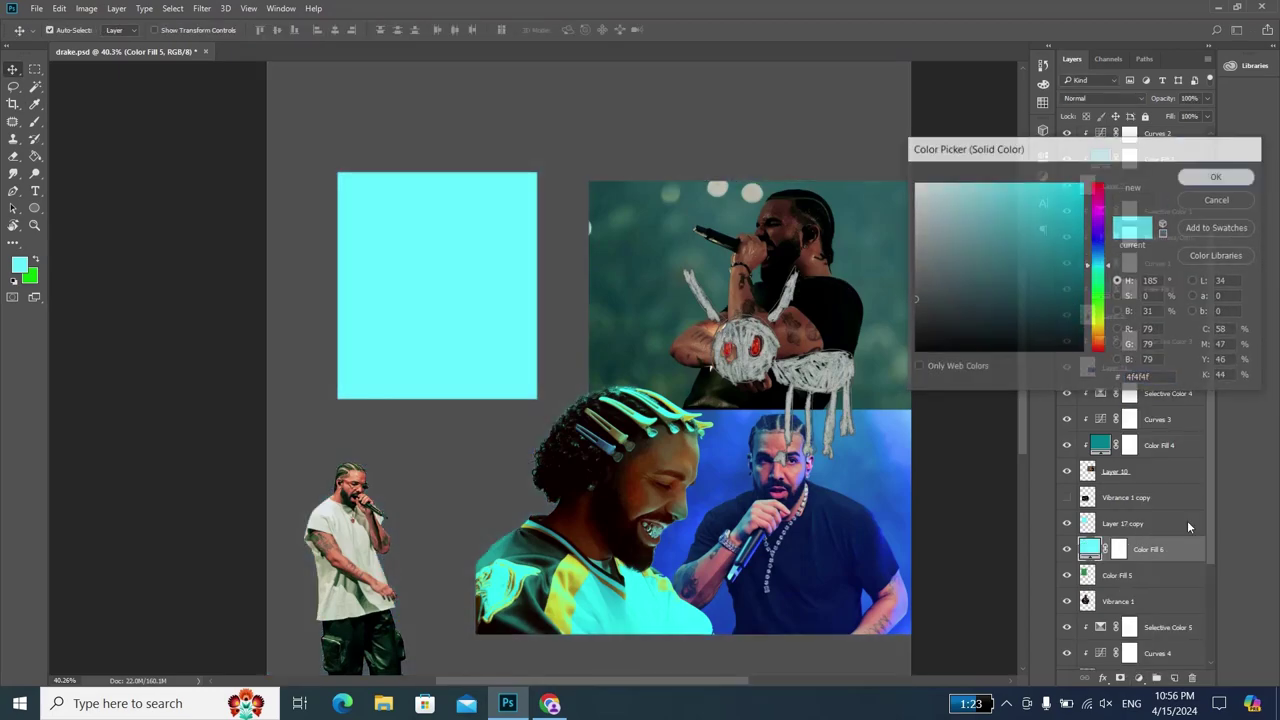
right_click(1185, 545)
click(925, 392)
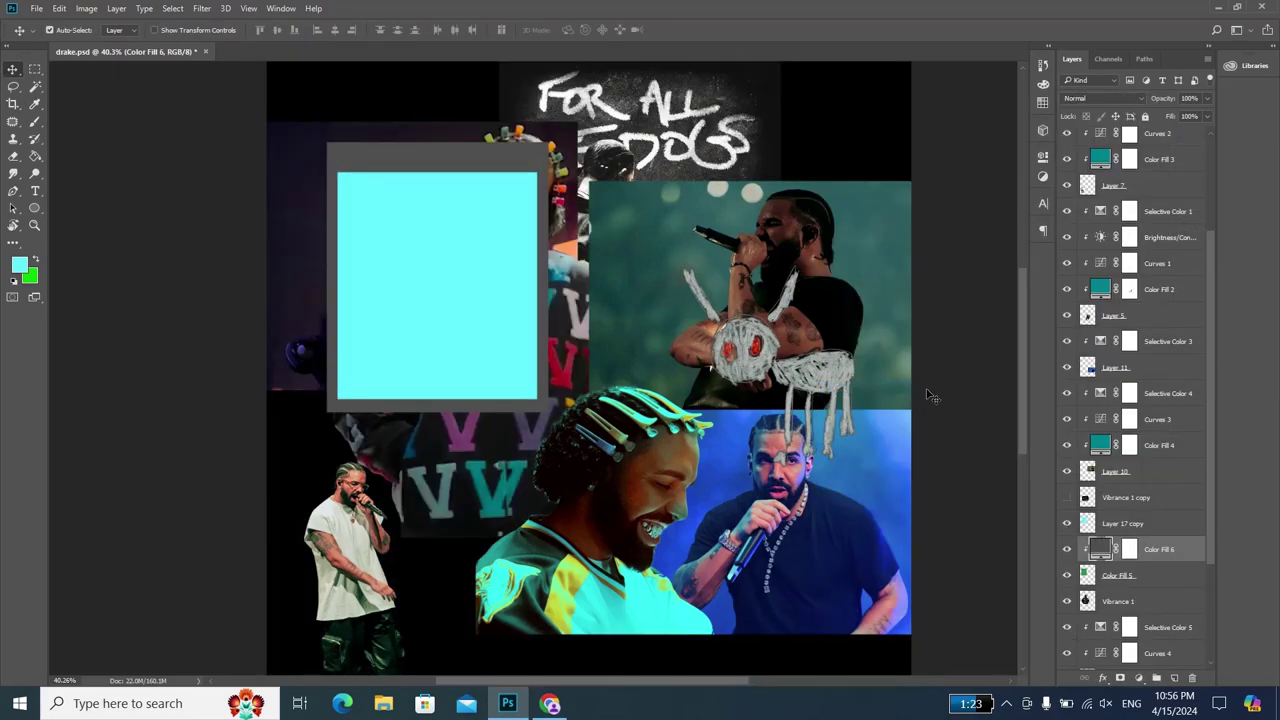
- Set the frame fill colour to a grey
double_click(1101, 548)
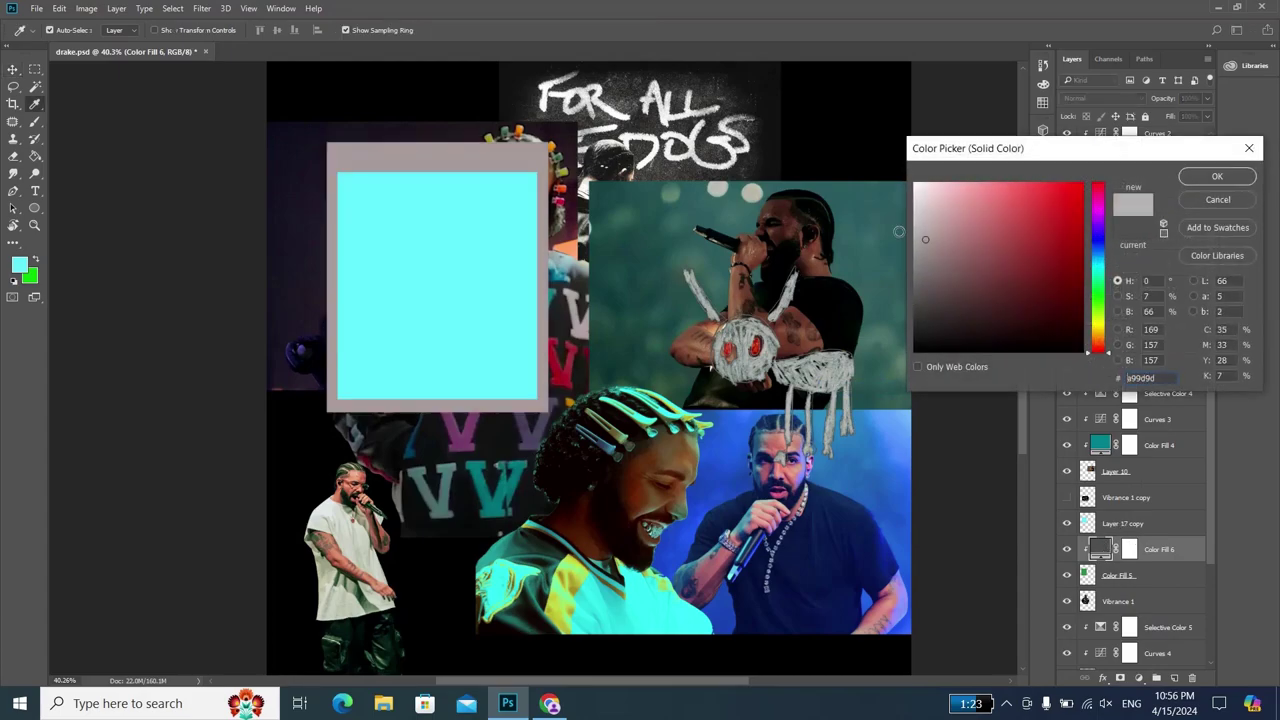
click(919, 246)
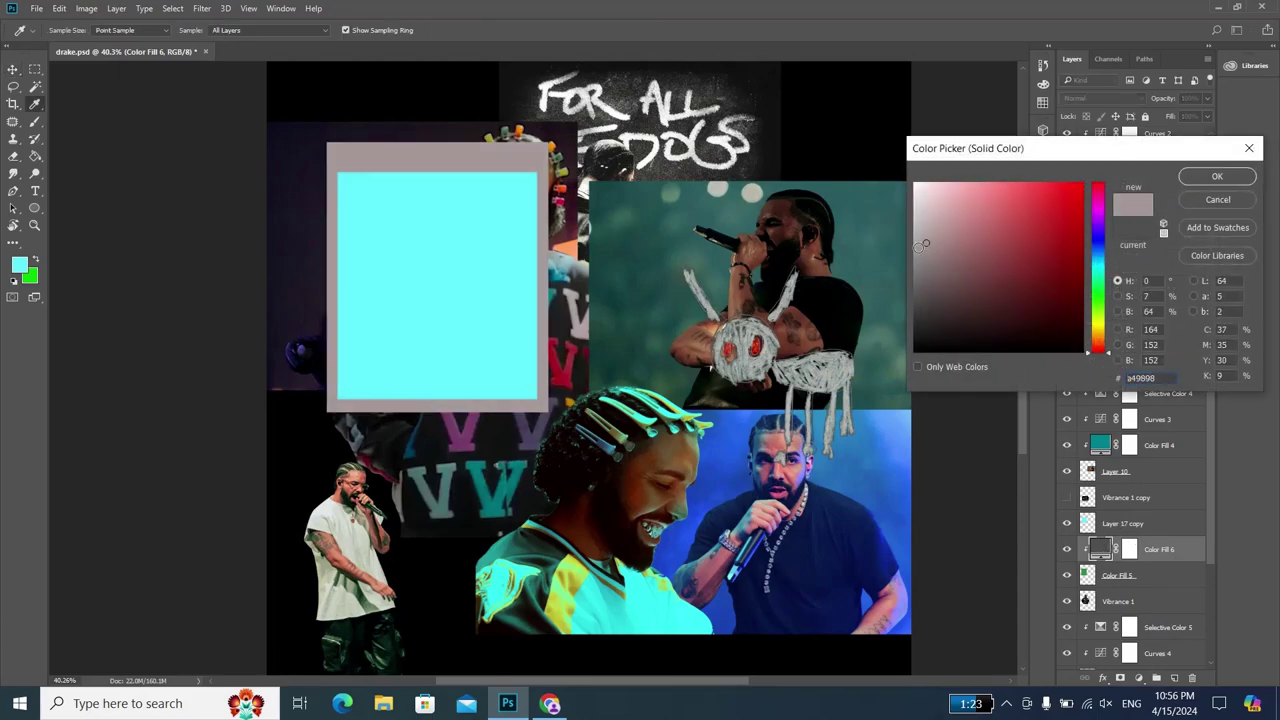
click(1217, 176)
scroll(1080, 622, down, 5)
- Sample grey from the Orioles shirt image, then hide it and select the grey frame fill
click(1066, 605)
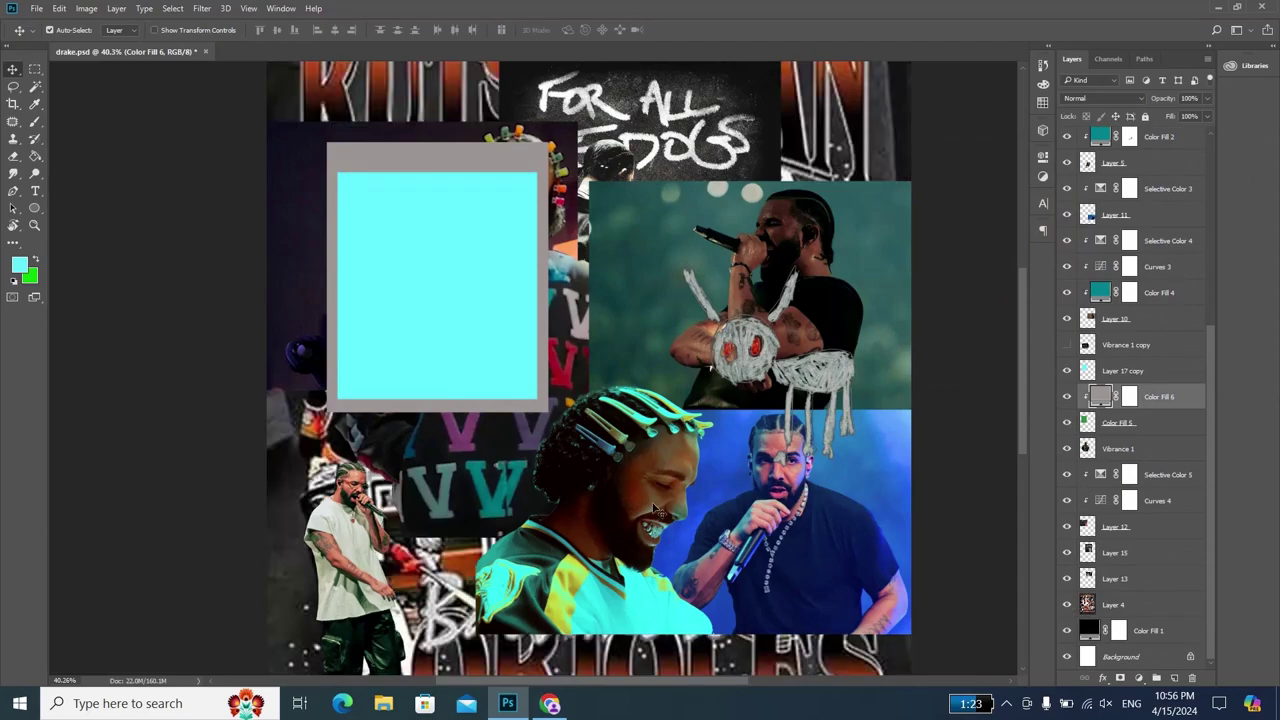
scroll(470, 540, down, 3)
drag(440, 575, 455, 672)
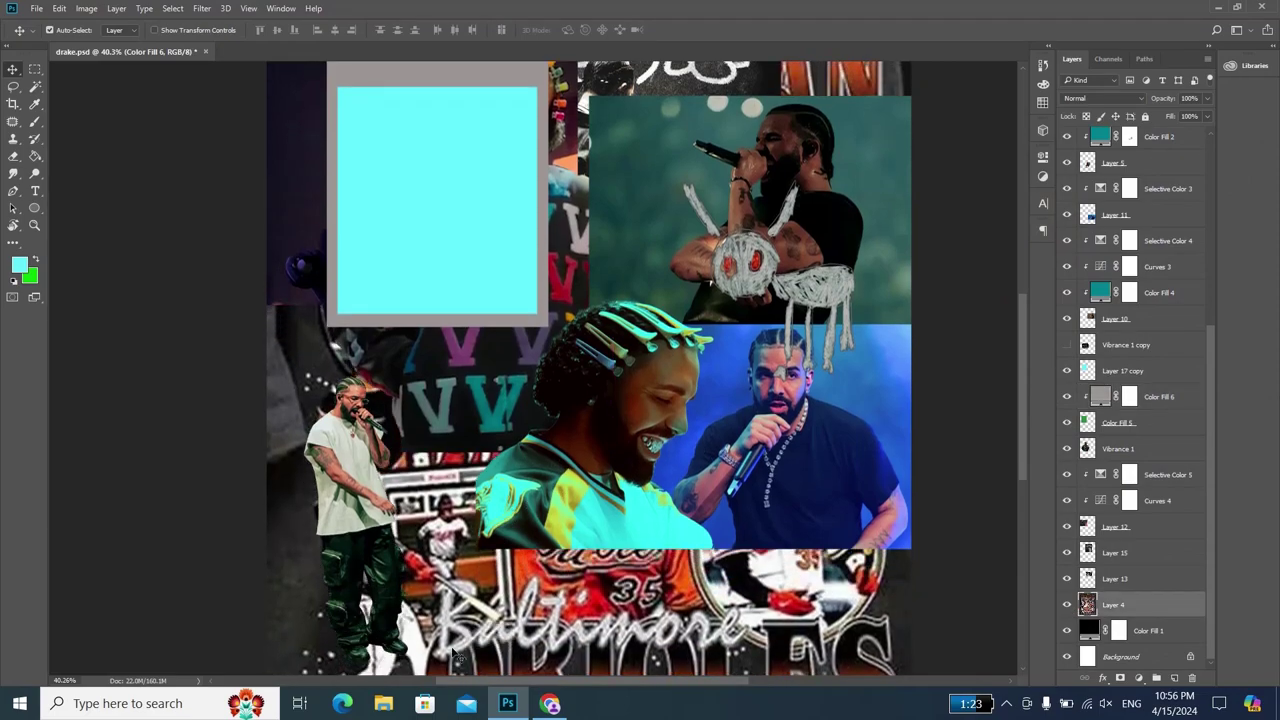
key(i)
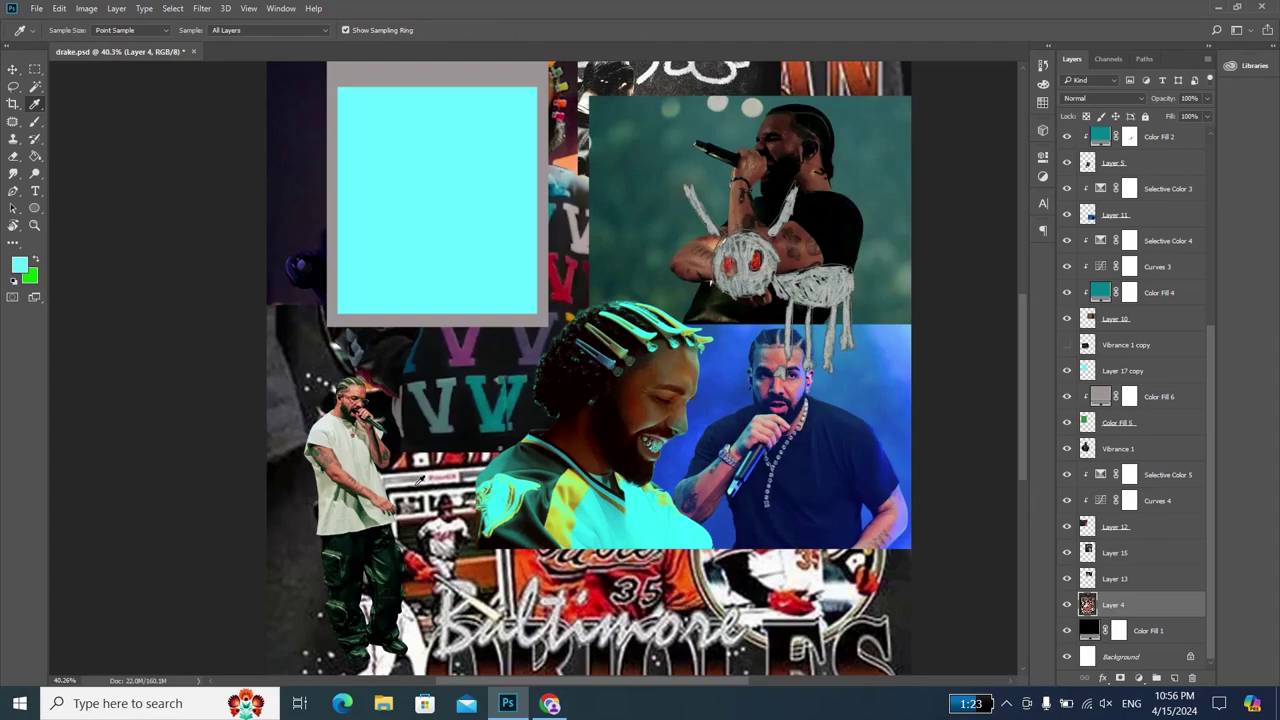
click(419, 471)
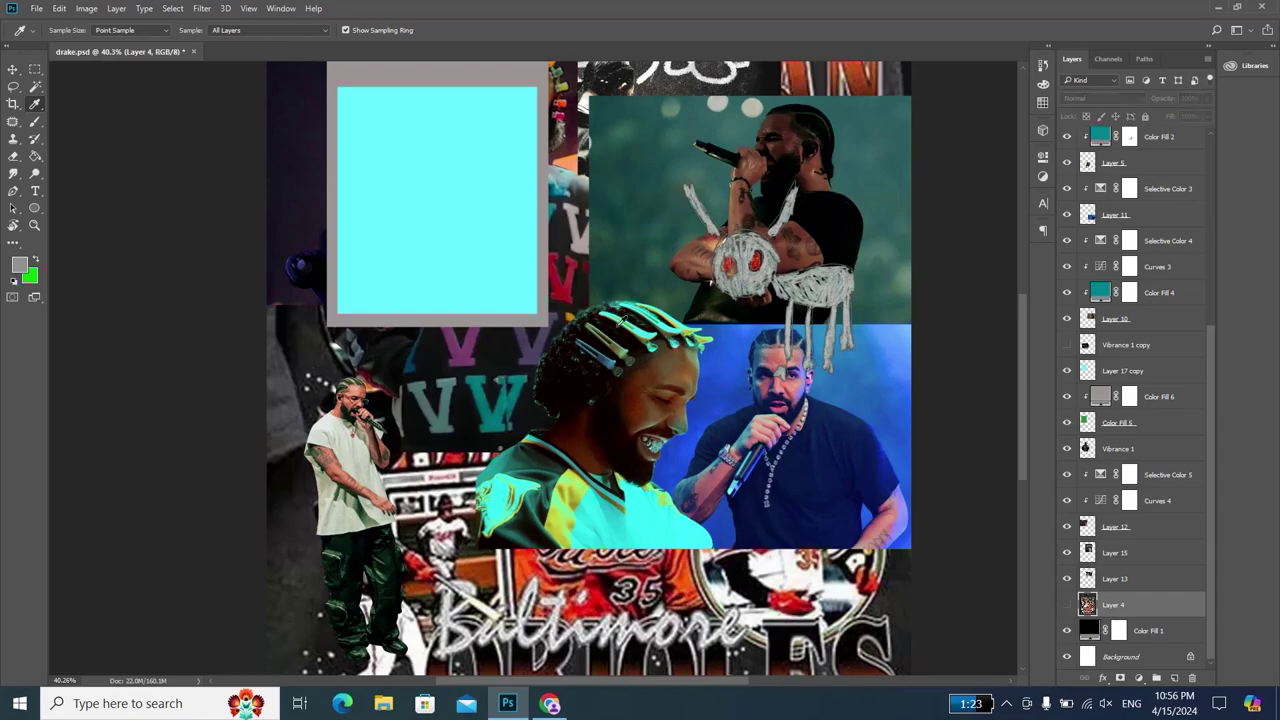
click(1066, 604)
key(v)
click(544, 288)
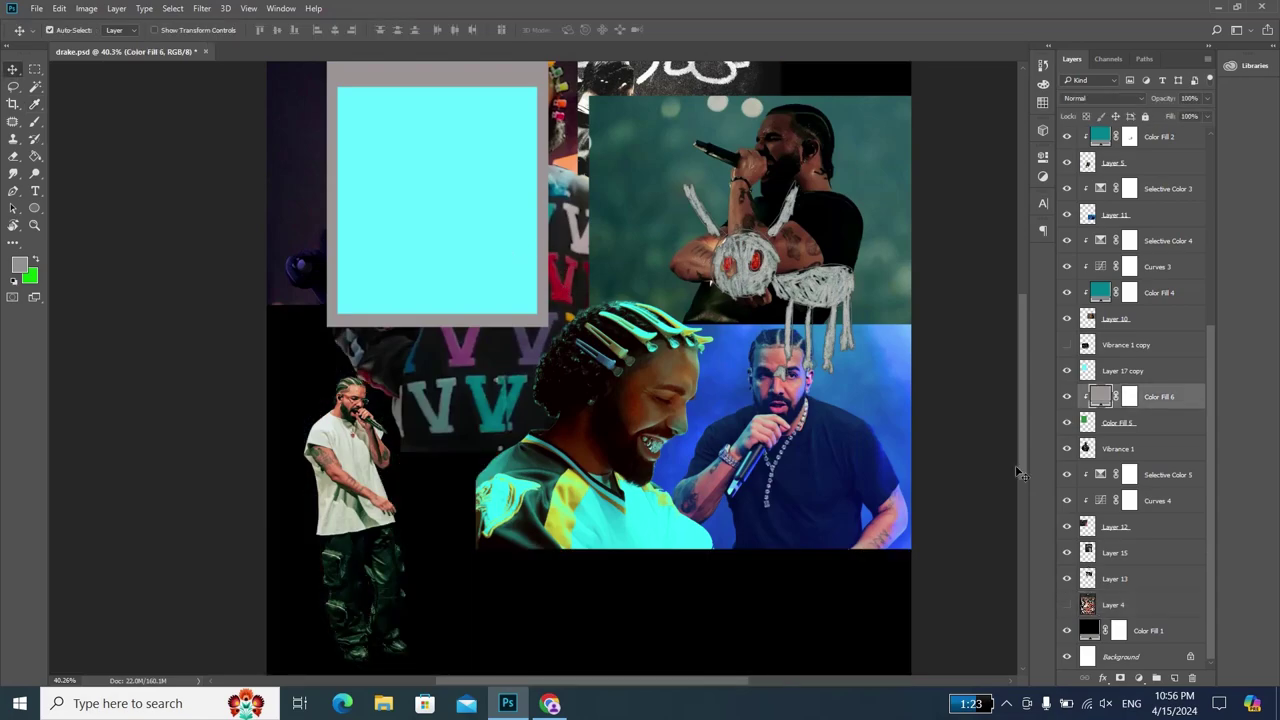
- Review the frame fill colour and select the Color Fill 5 layer
double_click(1101, 398)
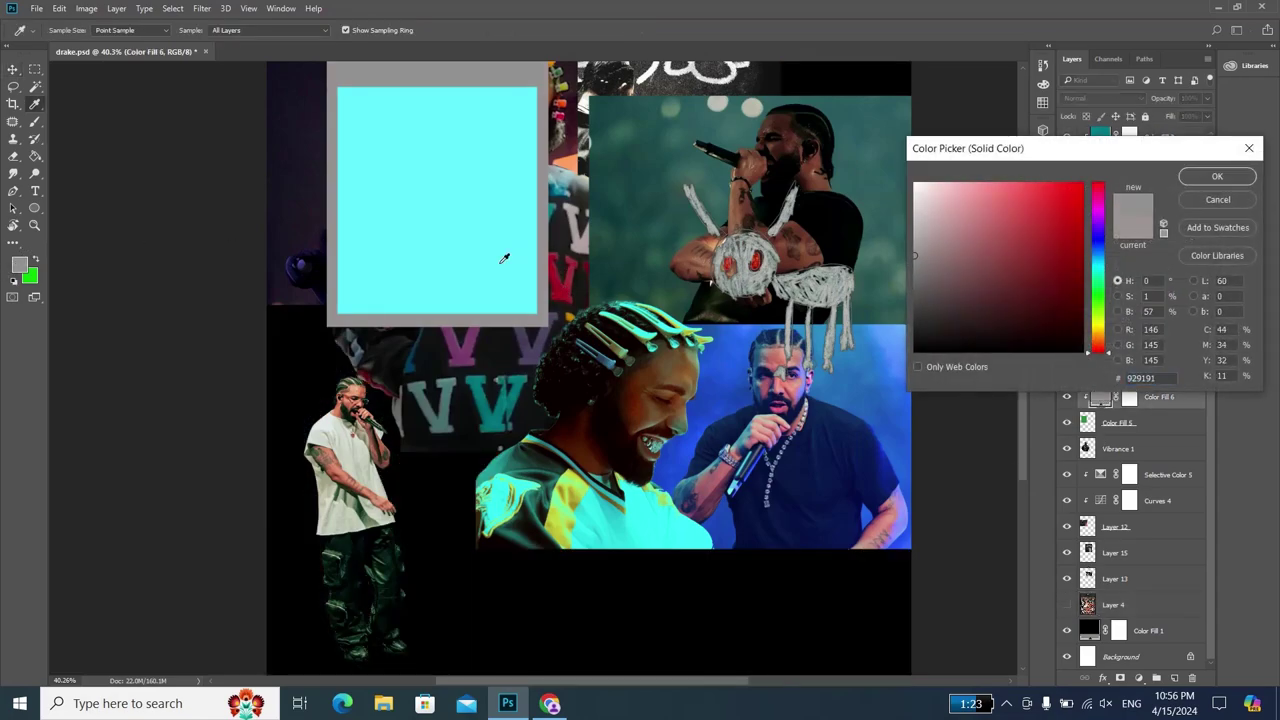
click(1230, 176)
scroll(420, 240, up, 2)
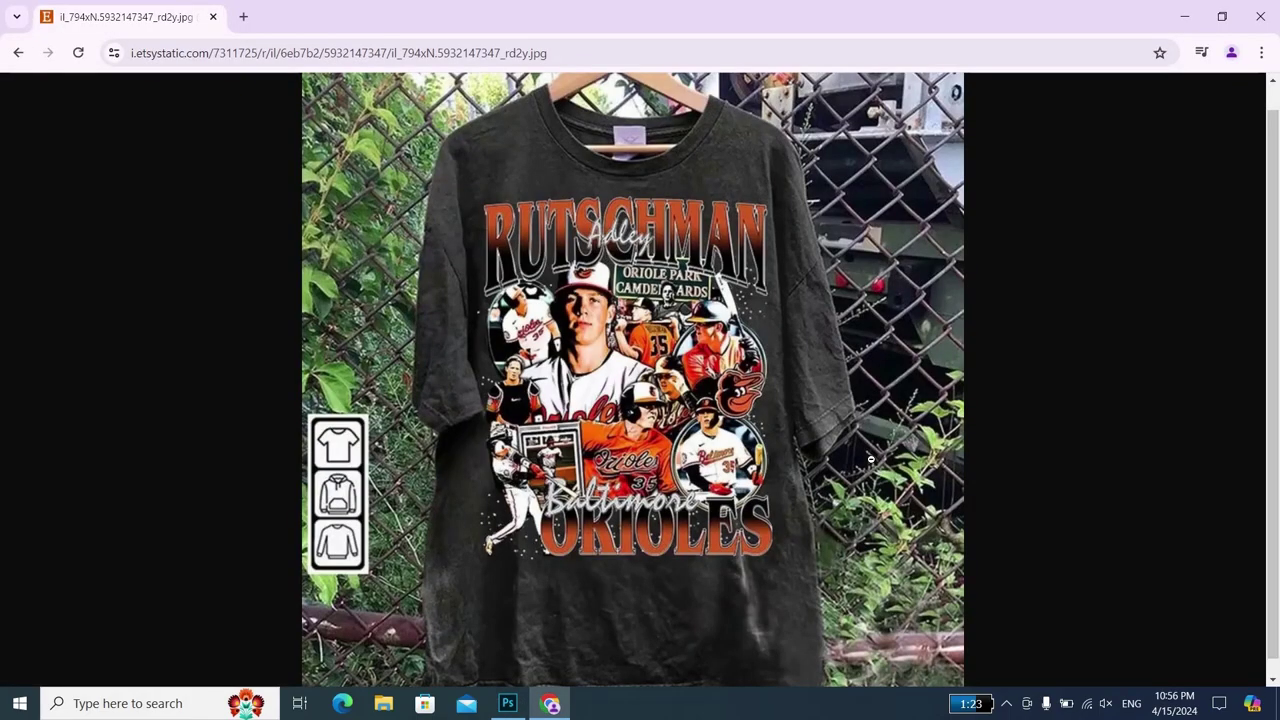
click(507, 703)
click(1103, 680)
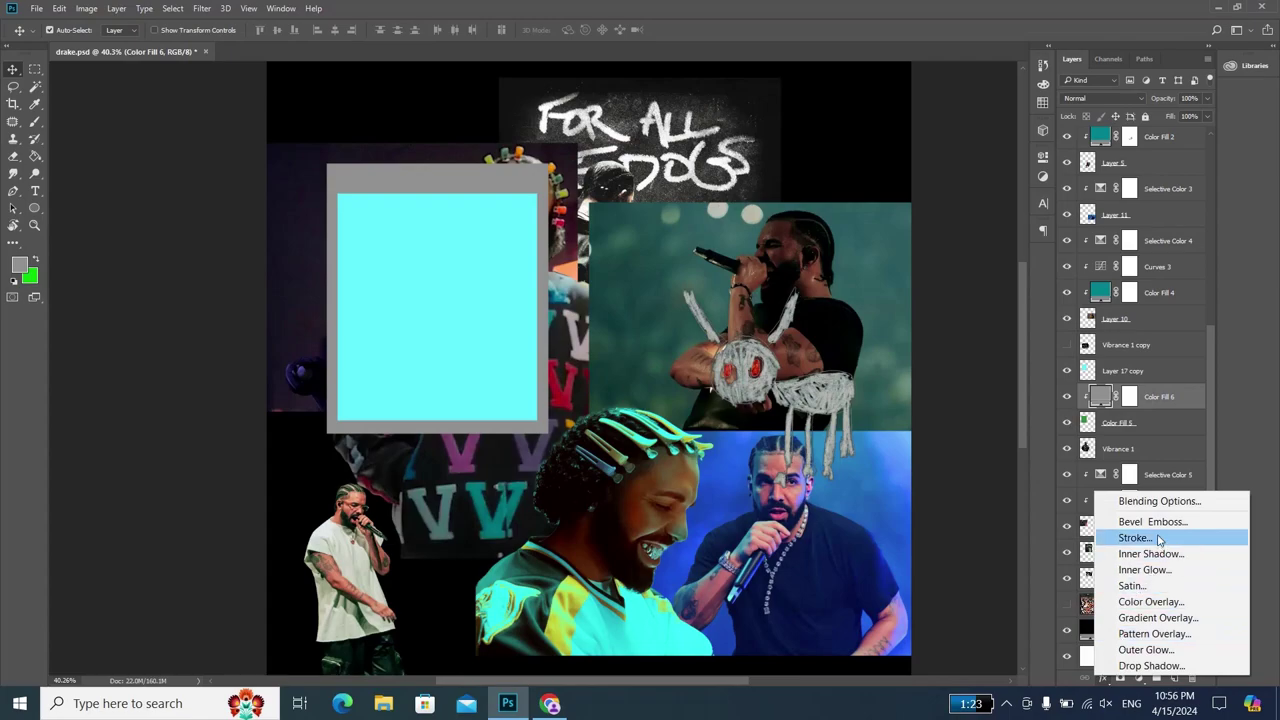
click(1144, 423)
click(1144, 423)
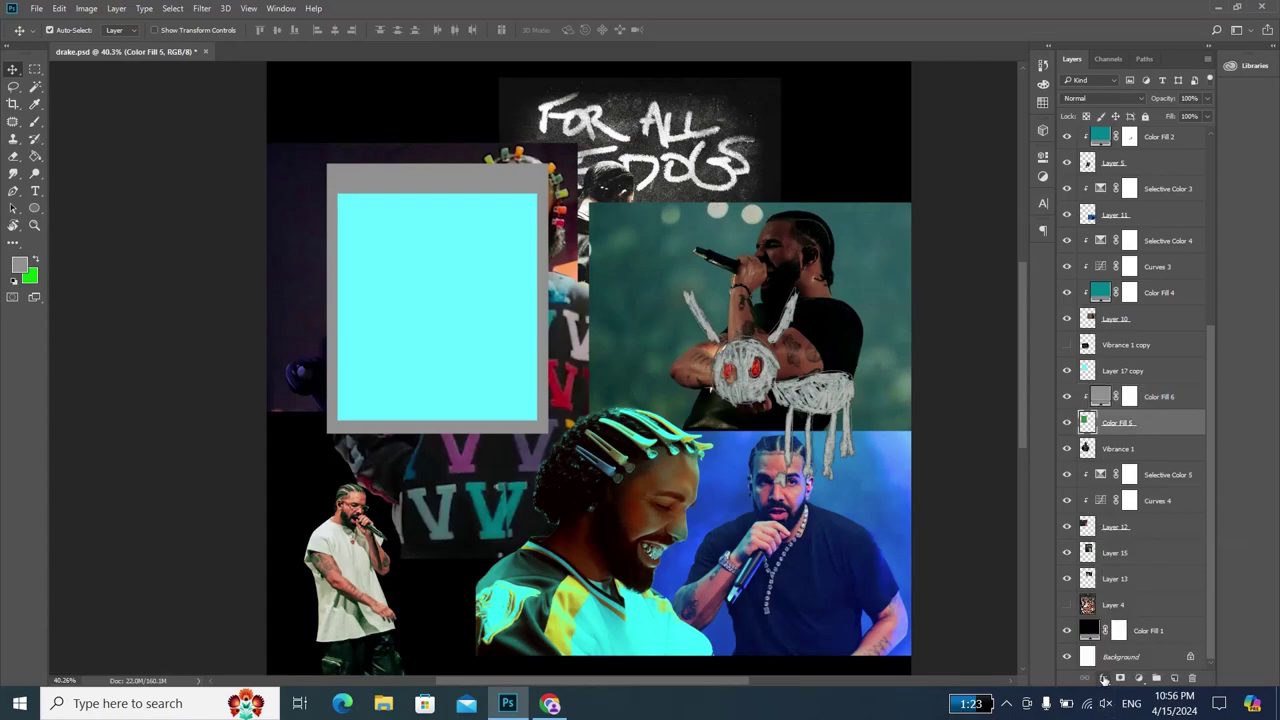
- Add a Bevel & Emboss in Inner Bevel style, depth 251% and size 18 px
click(1103, 680)
click(1143, 520)
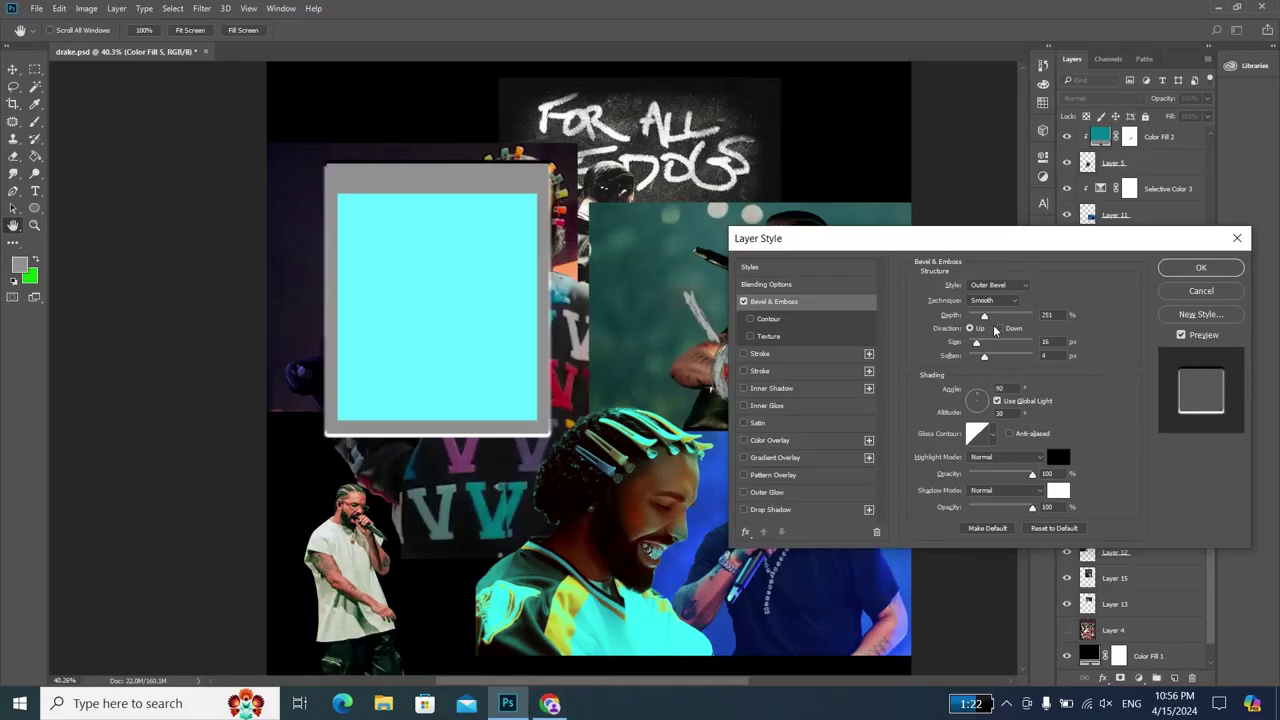
click(993, 285)
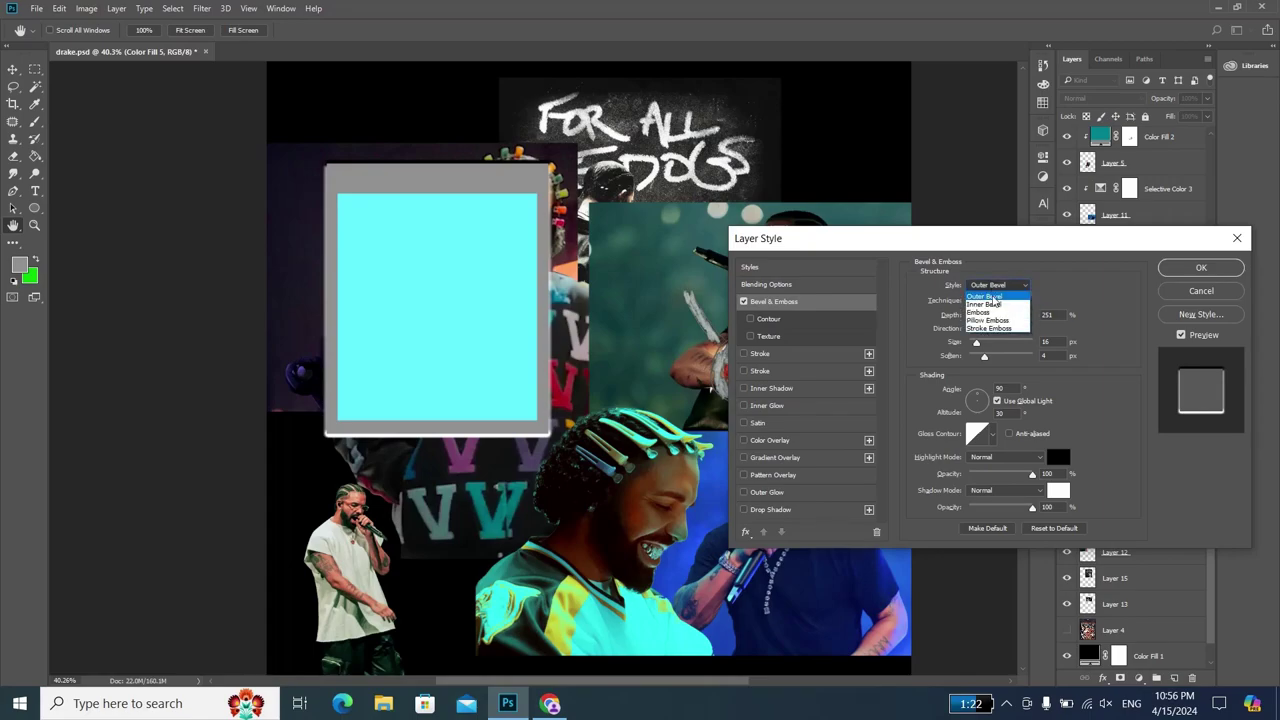
click(994, 296)
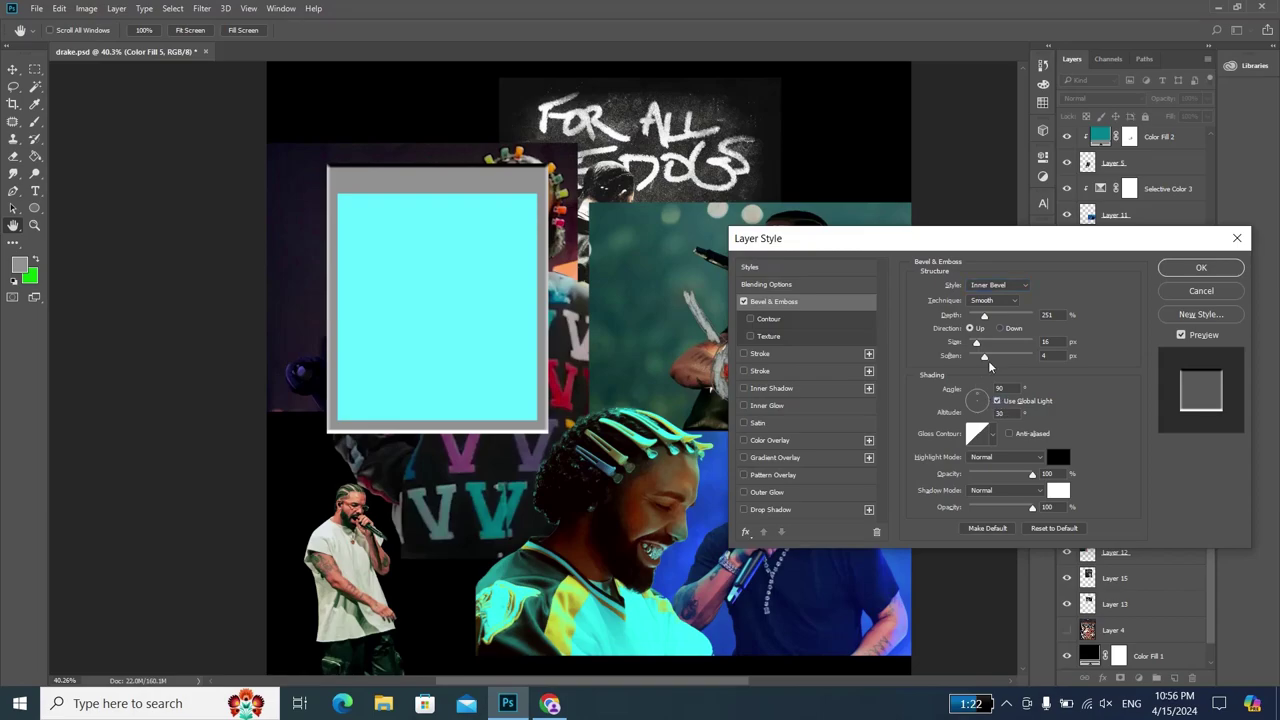
mouse_move(976, 343)
mouse_down()
mouse_move(993, 363)
mouse_move(968, 357)
mouse_up()
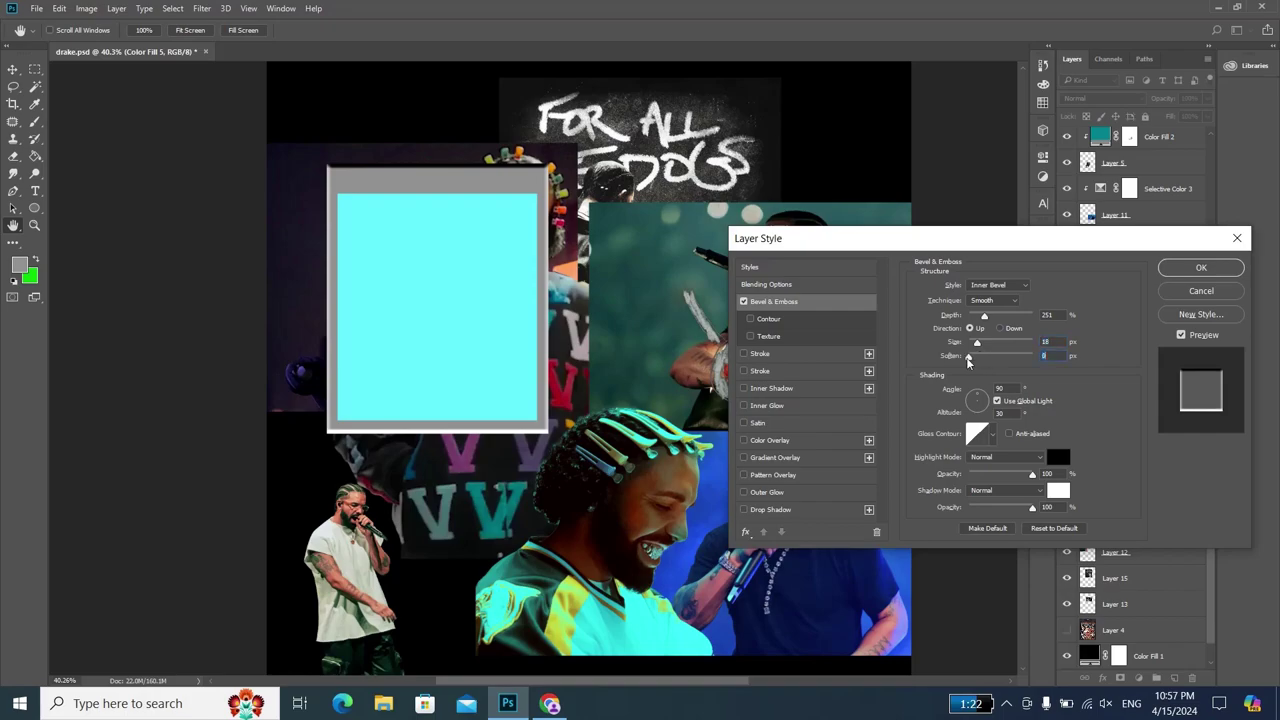
- Try light and dark greys for the bevel shadow against the shirt reference, settling on #111111
click(1061, 495)
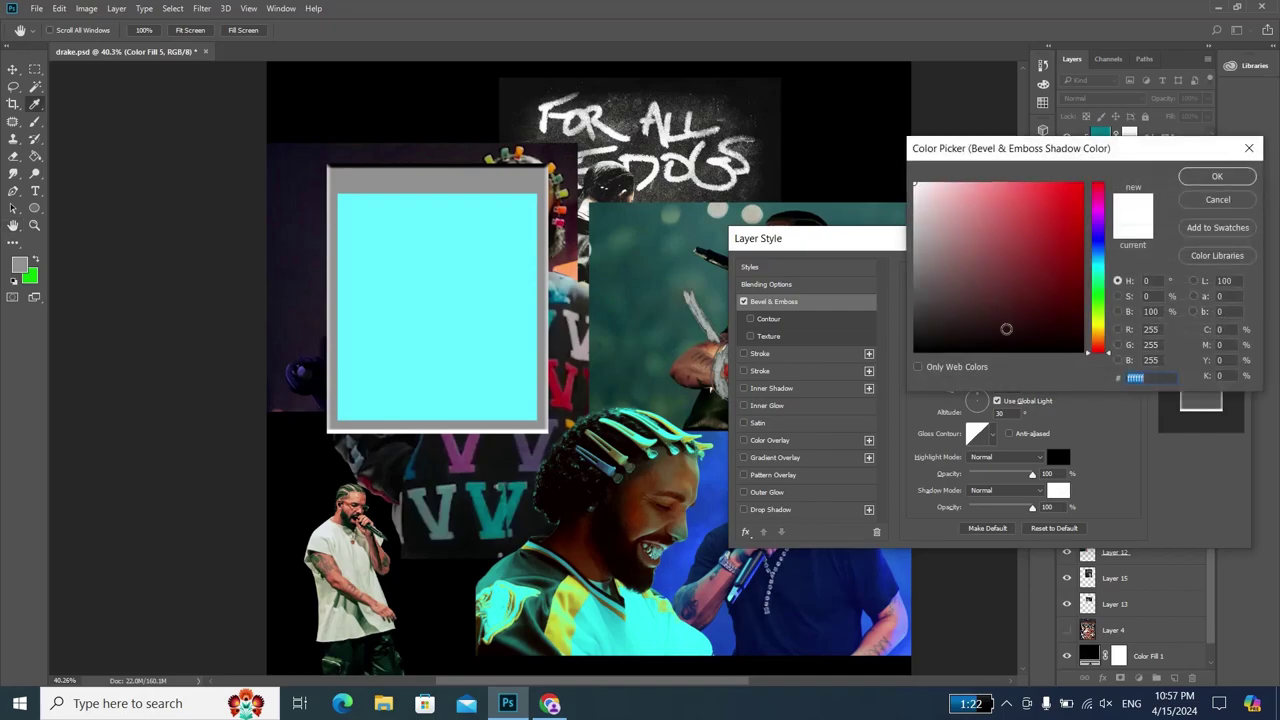
click(929, 295)
mouse_move(929, 295)
mouse_down()
mouse_move(914, 221)
mouse_move(914, 335)
mouse_up()
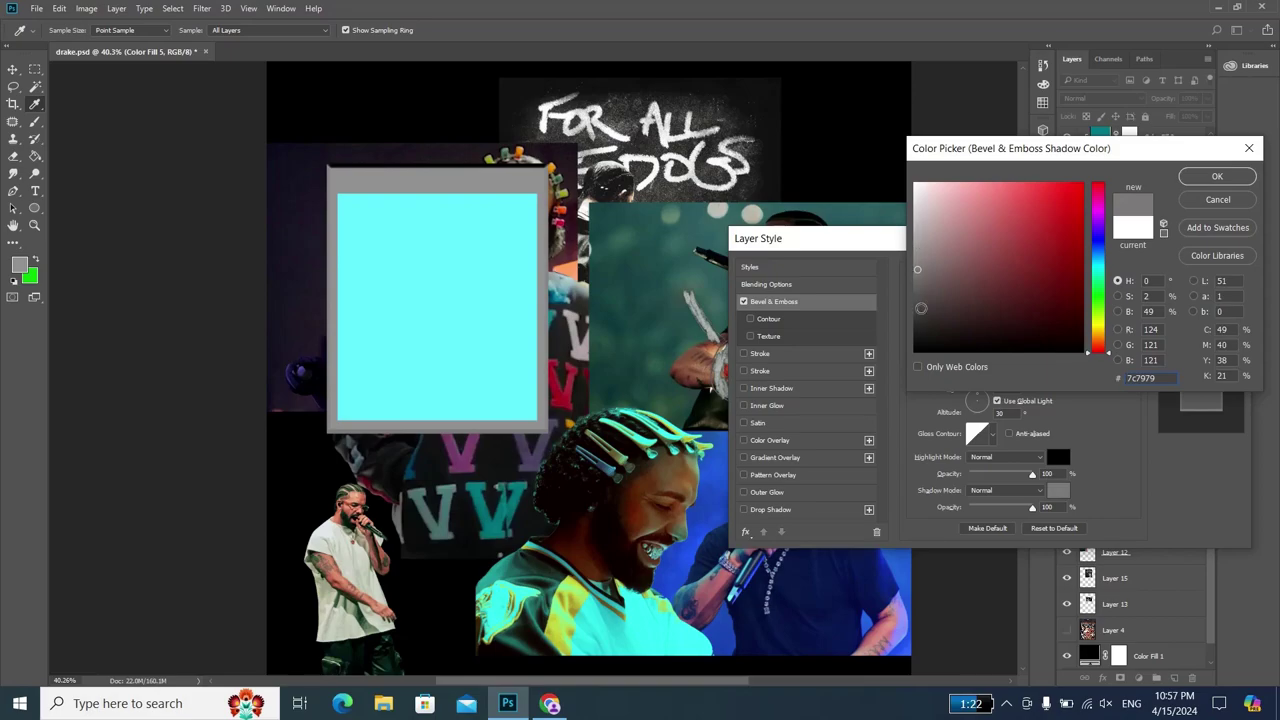
click(918, 205)
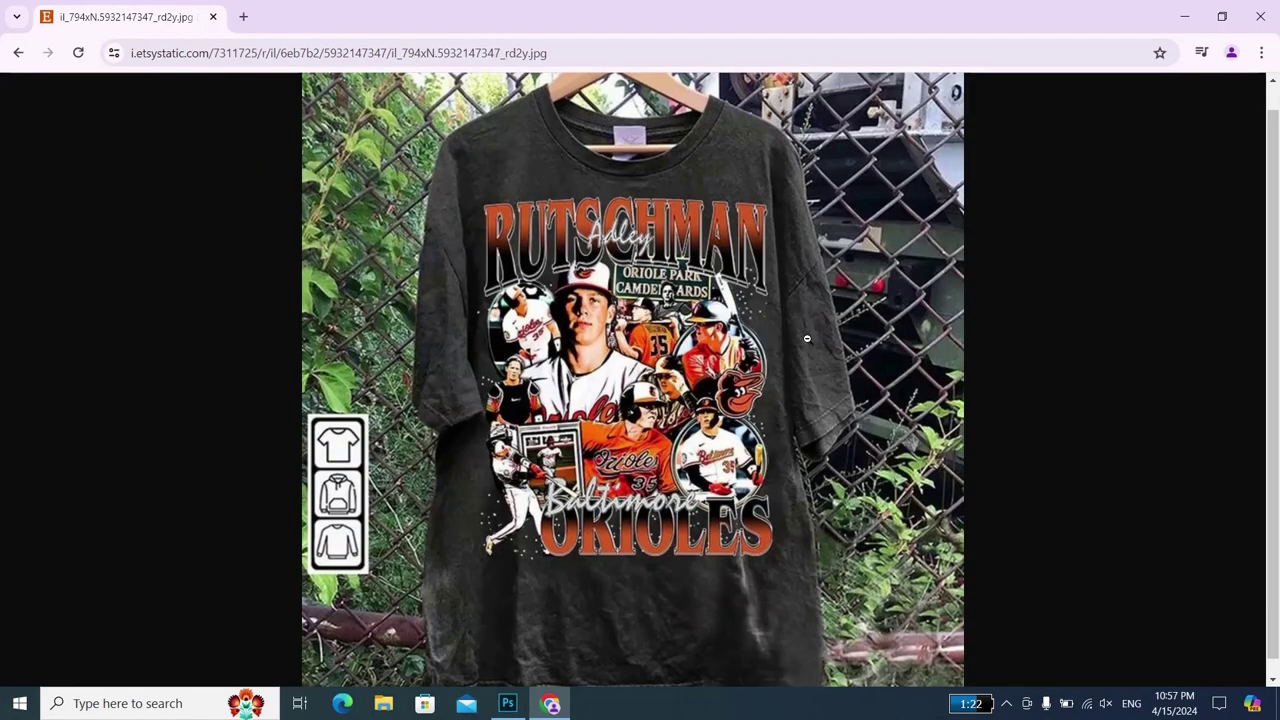
key(alt+Tab)
key(alt+Tab)
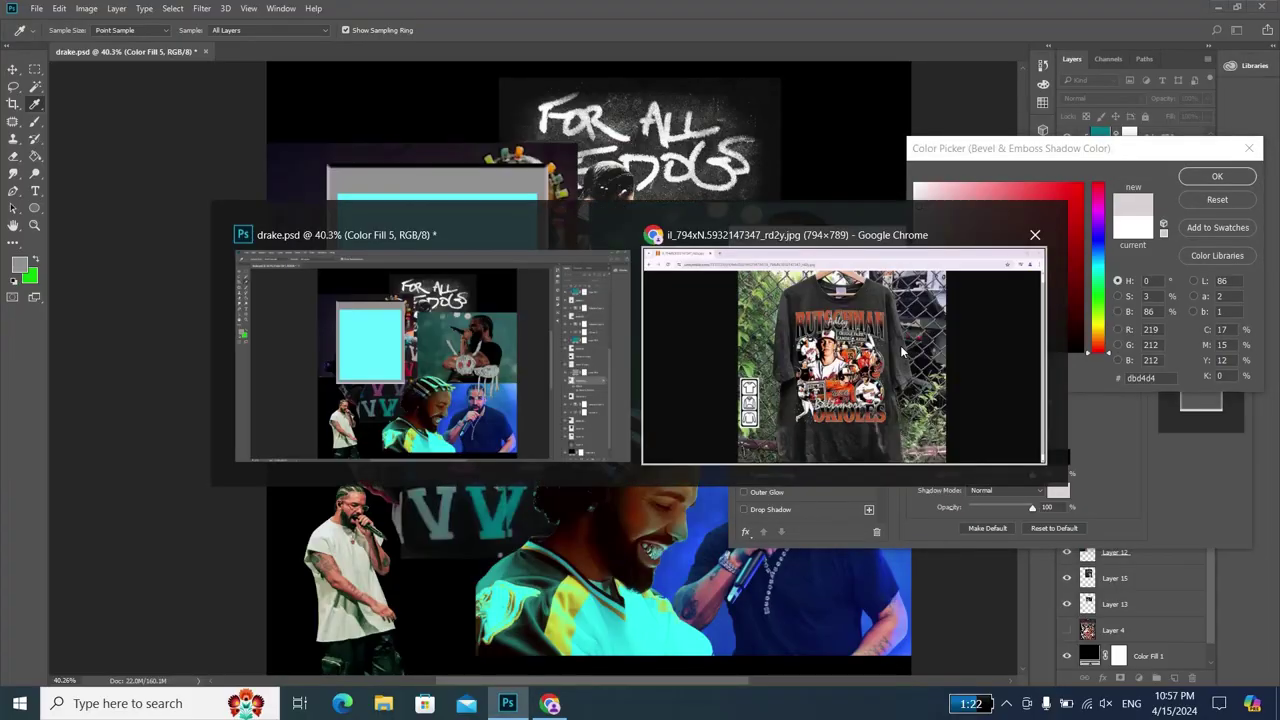
key(alt+Tab)
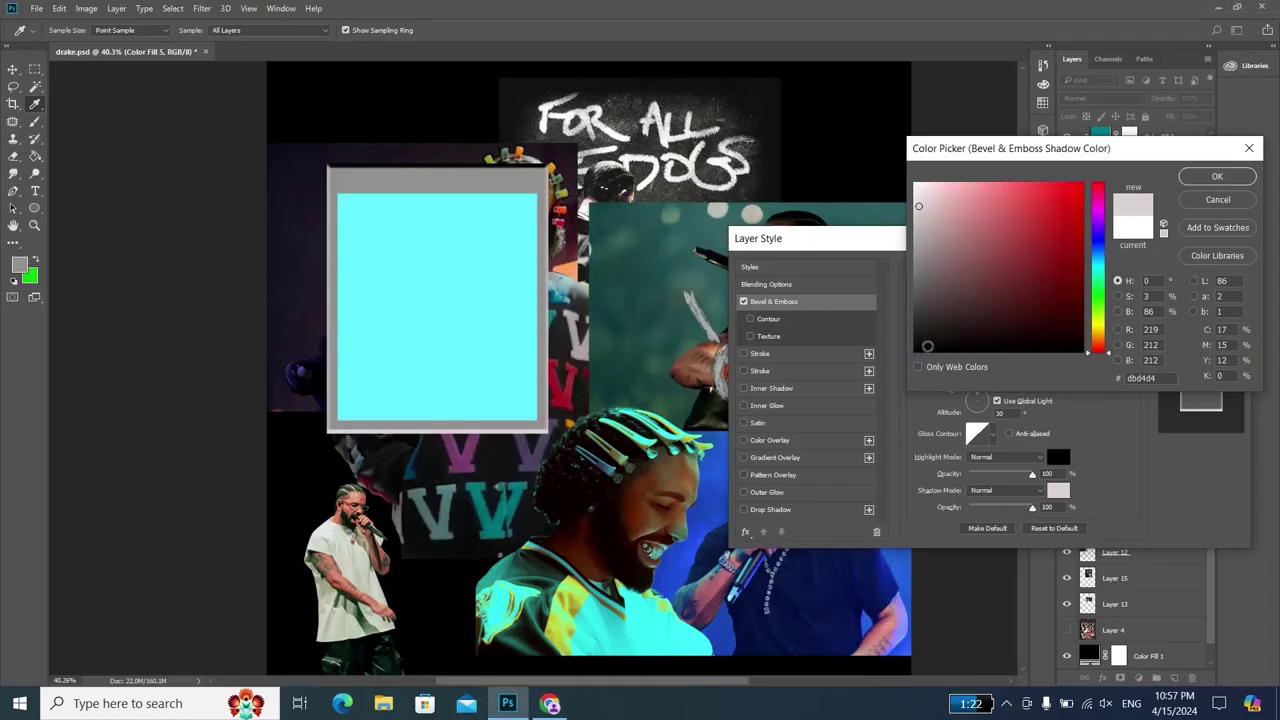
click(914, 341)
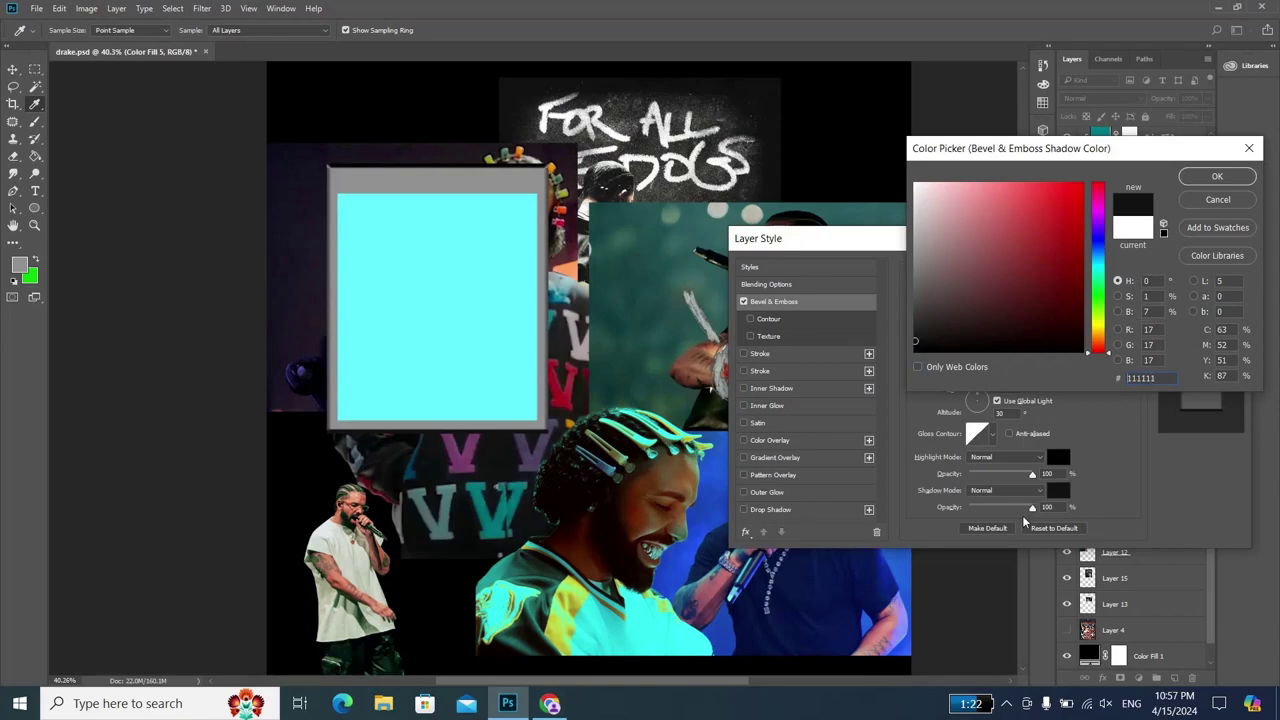
click(924, 292)
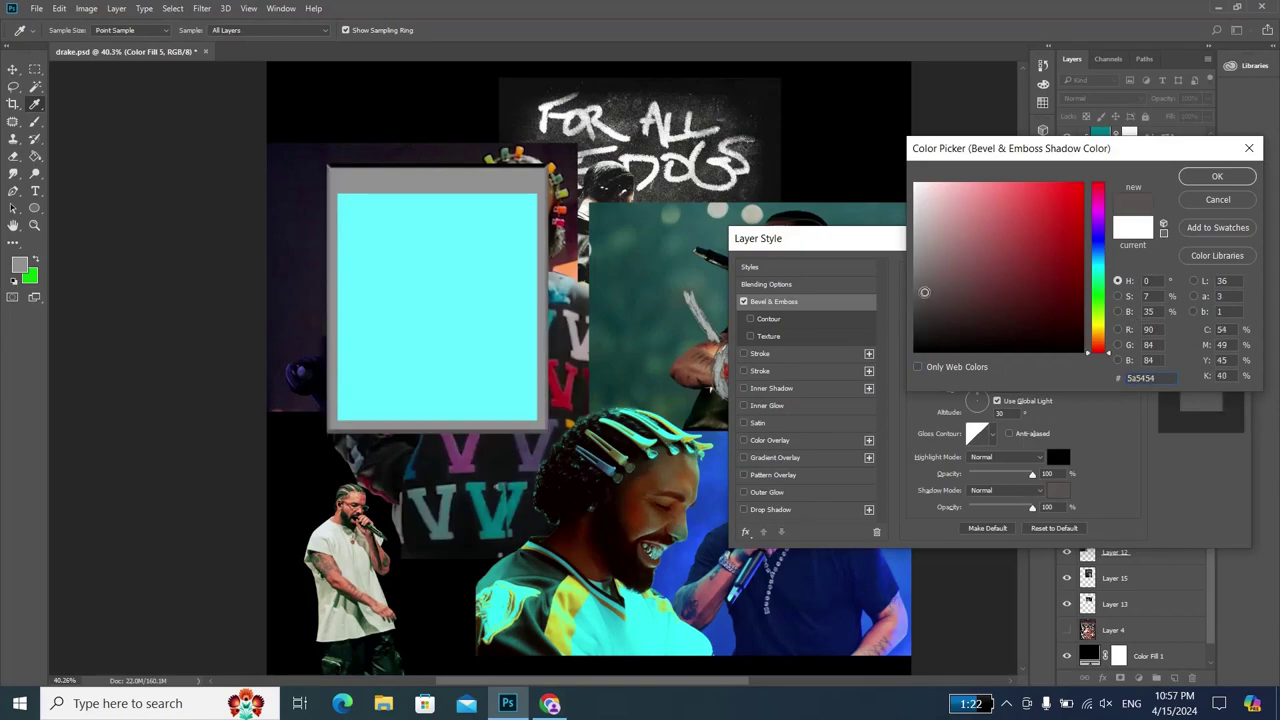
drag(924, 292, 914, 336)
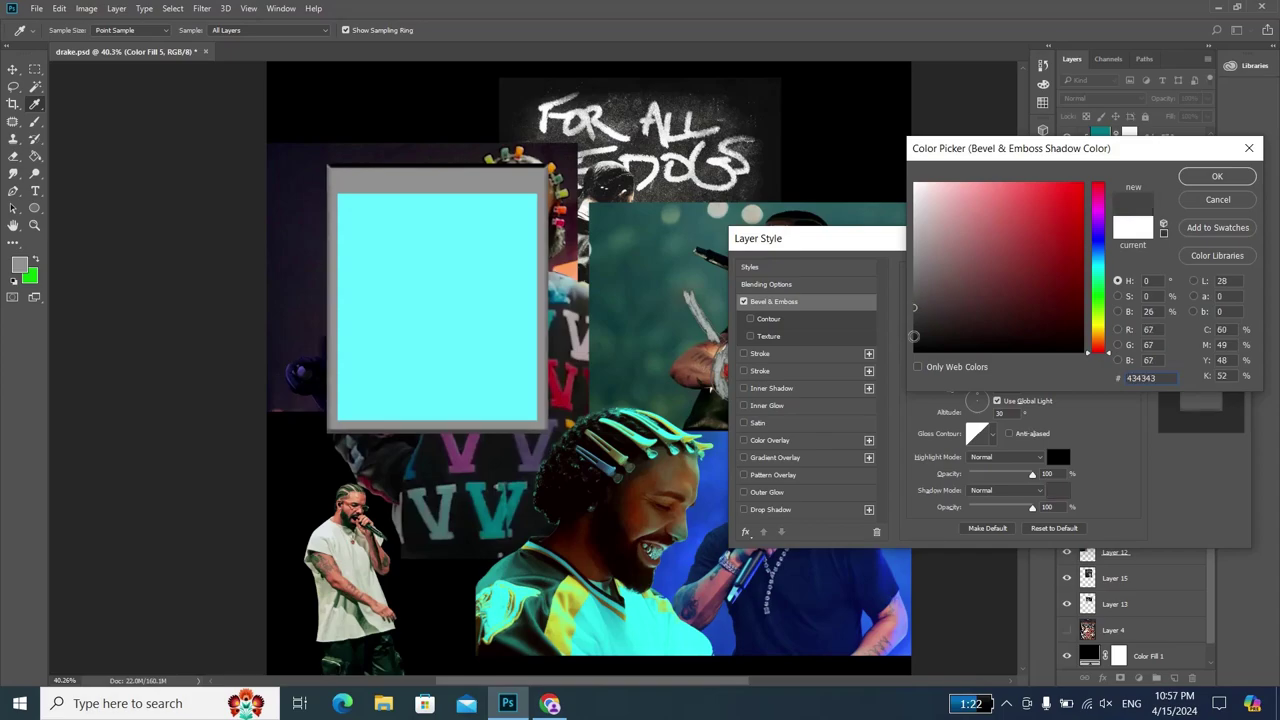
click(914, 336)
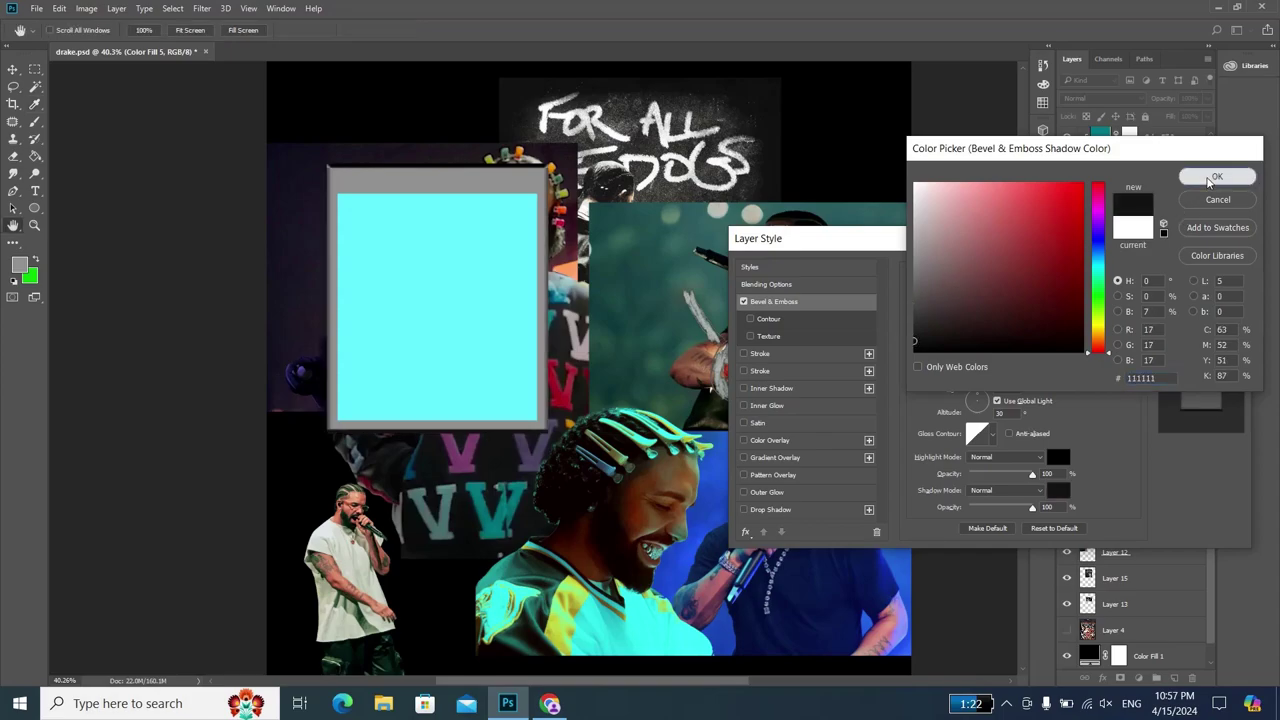
click(1208, 180)
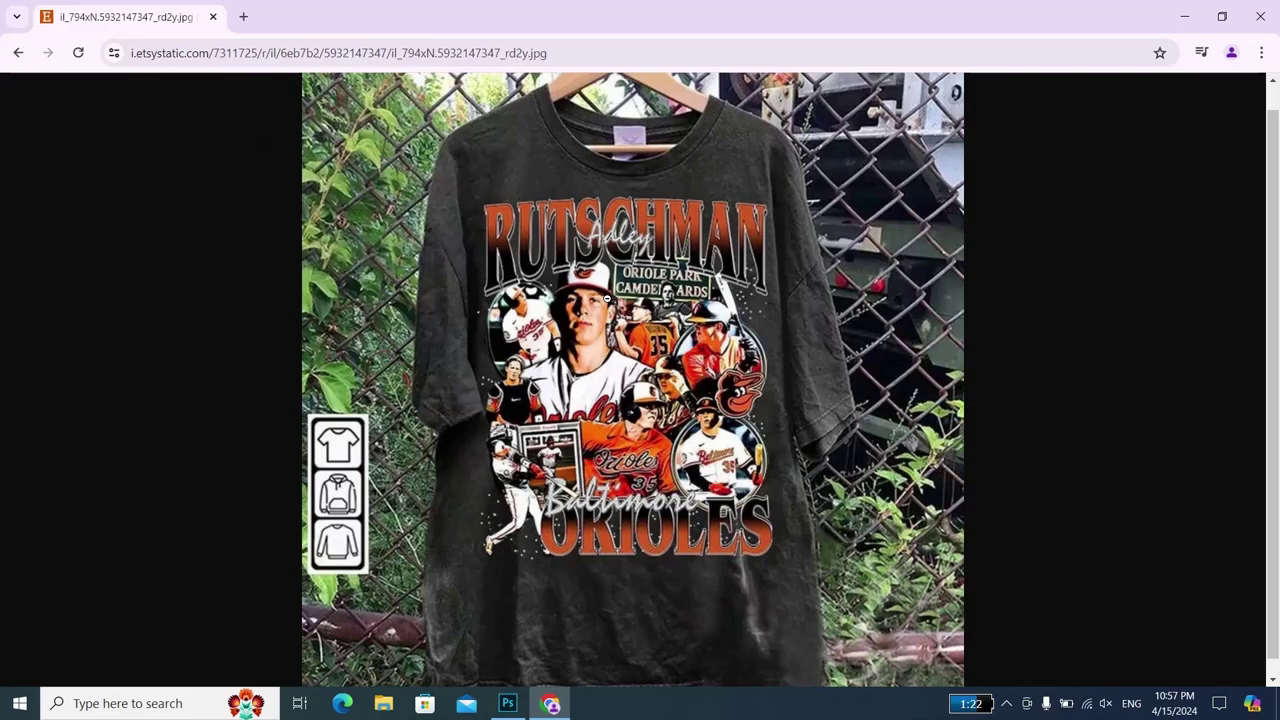
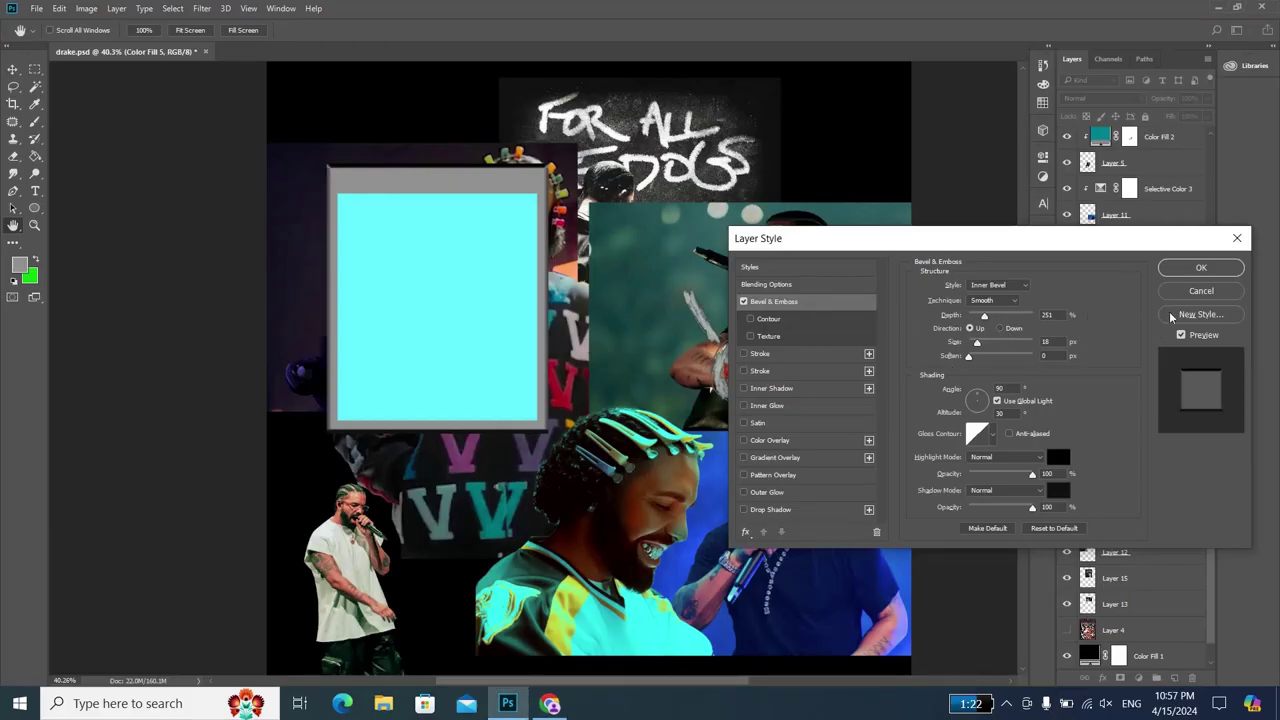
- Keep the bevel and add a thin black outside Stroke to the cyan panel
click(1201, 268)
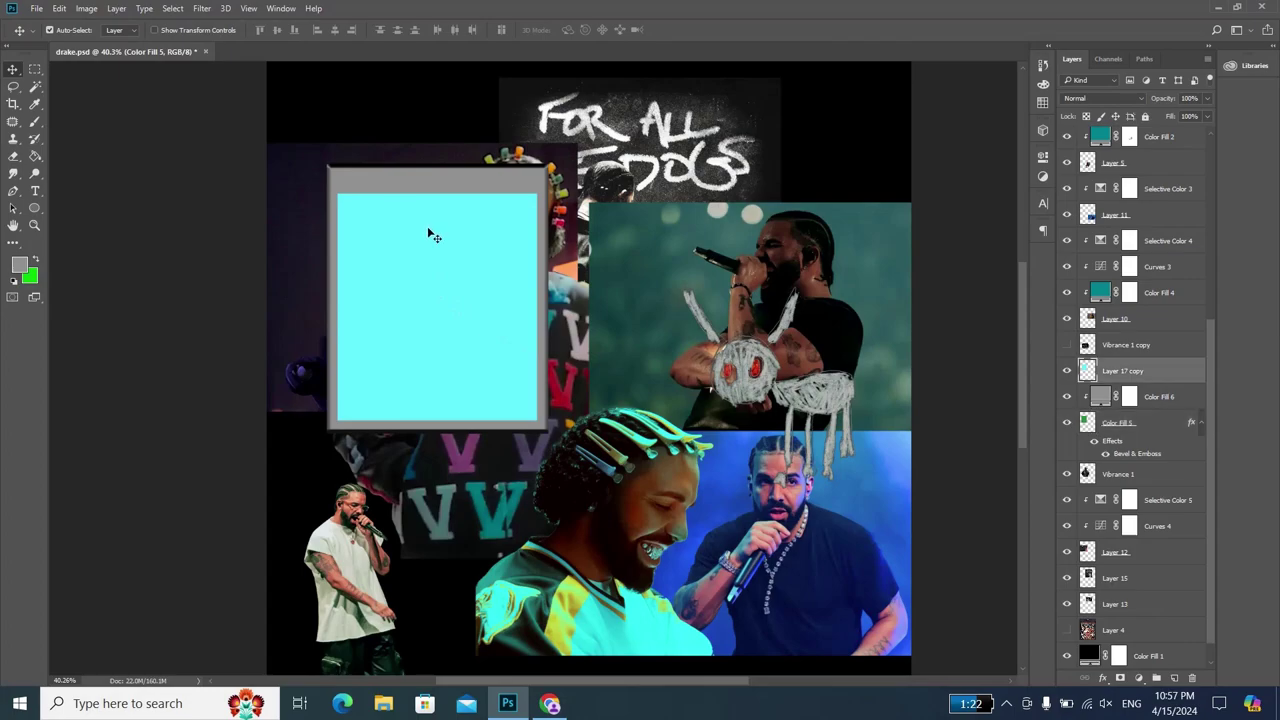
click(1103, 678)
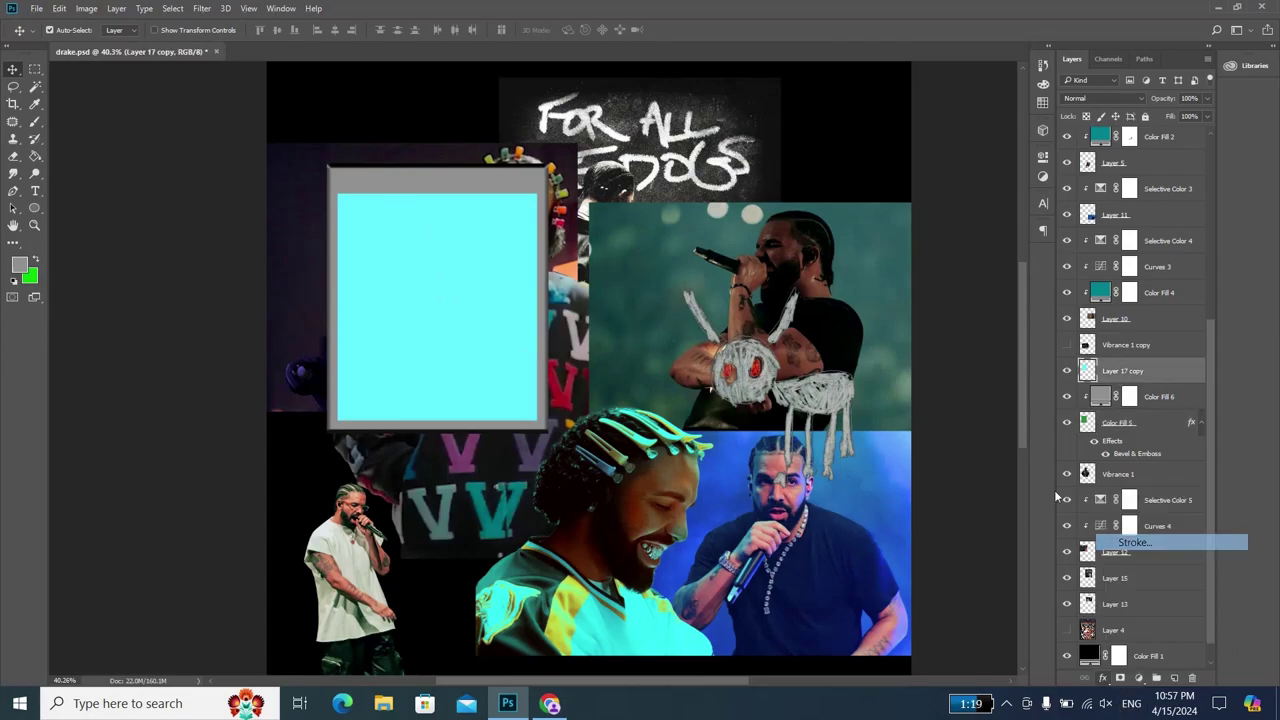
key(Escape)
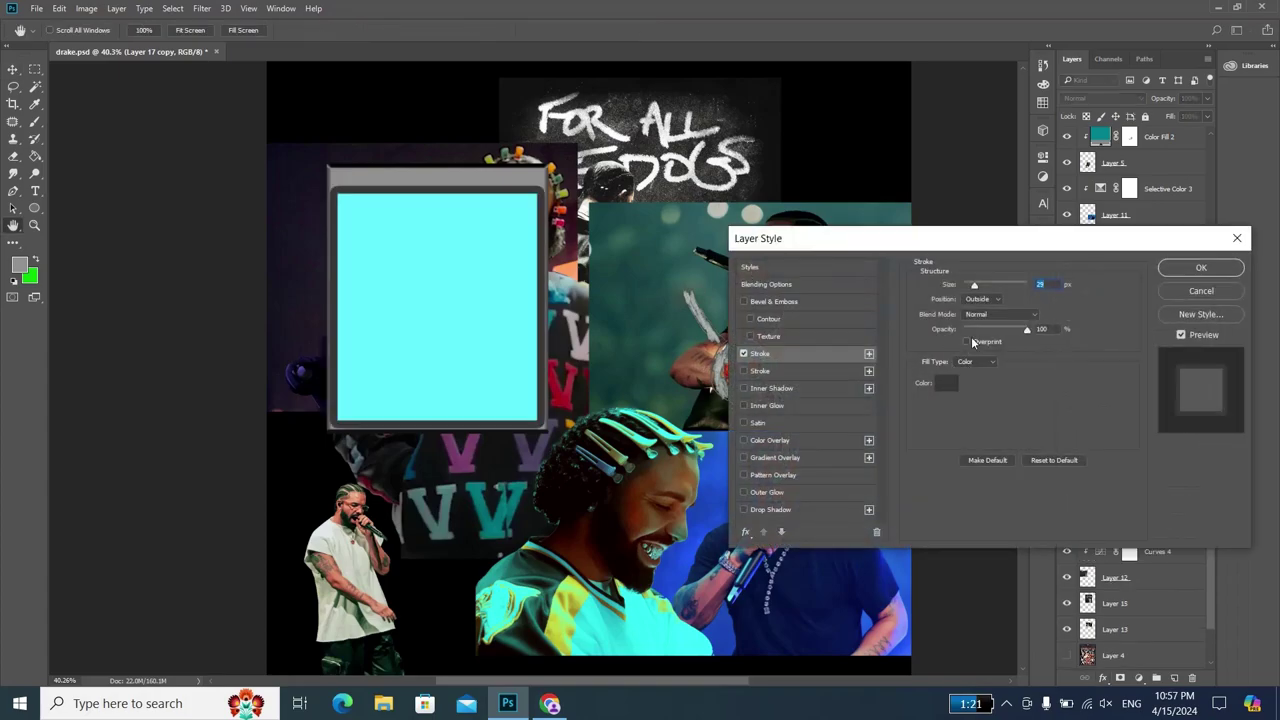
click(942, 380)
click(958, 352)
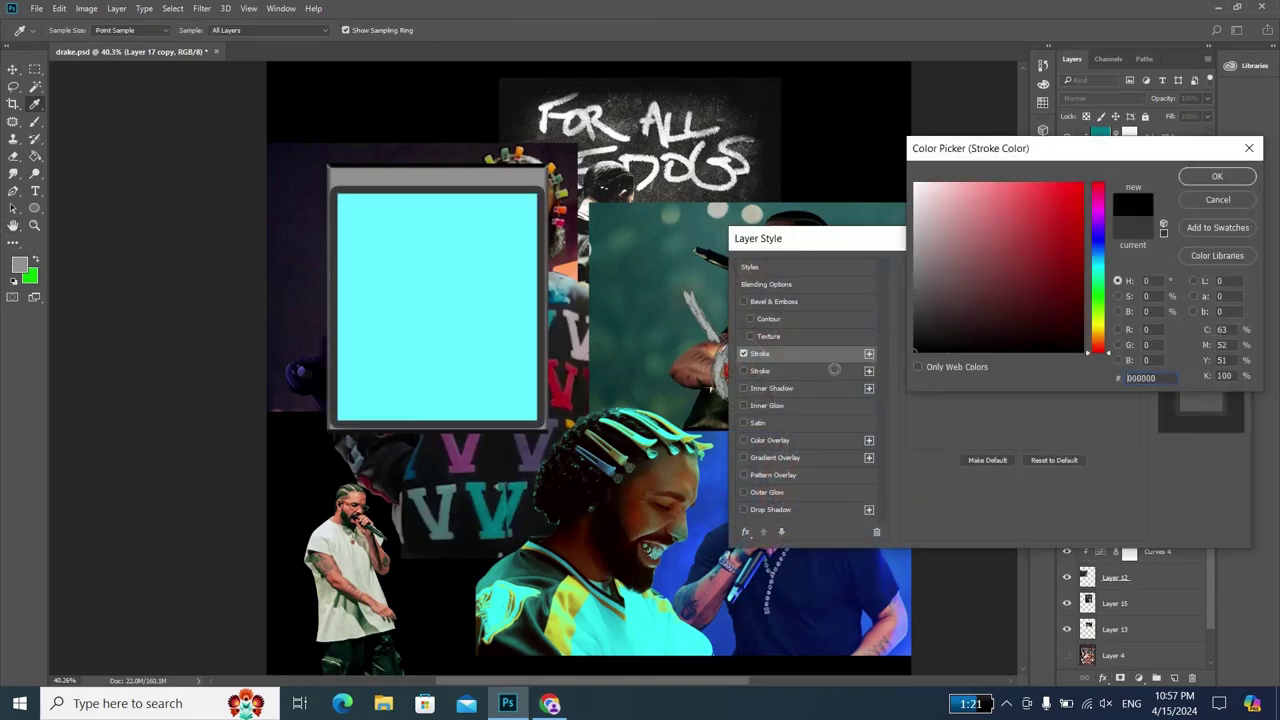
click(1218, 178)
drag(974, 287, 971, 287)
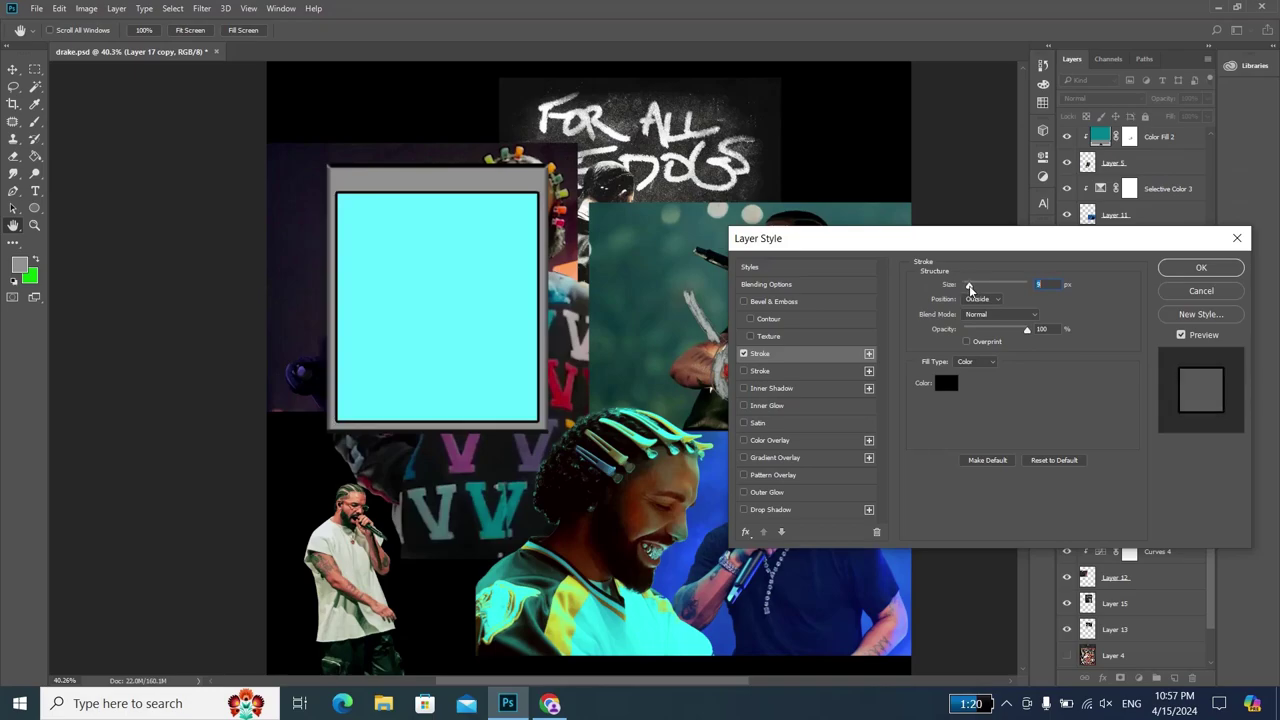
key(alt+Tab)
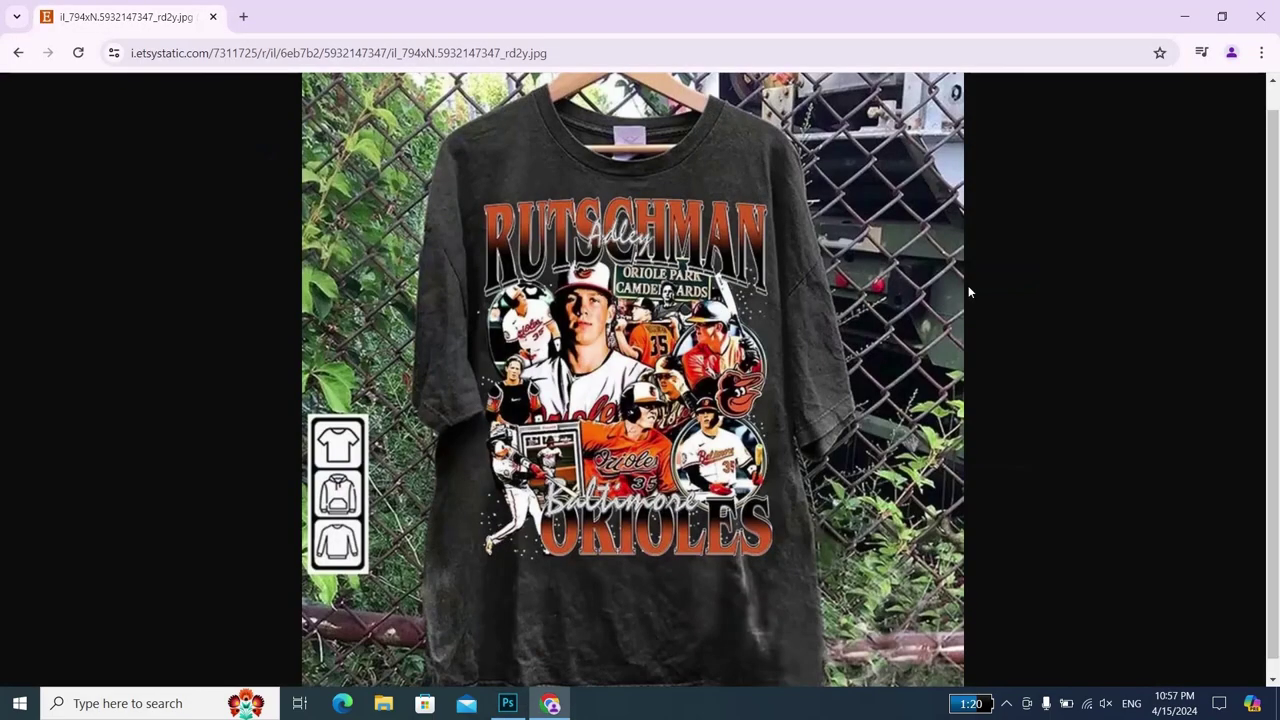
key(alt+Tab)
scroll(794, 432, down, 1)
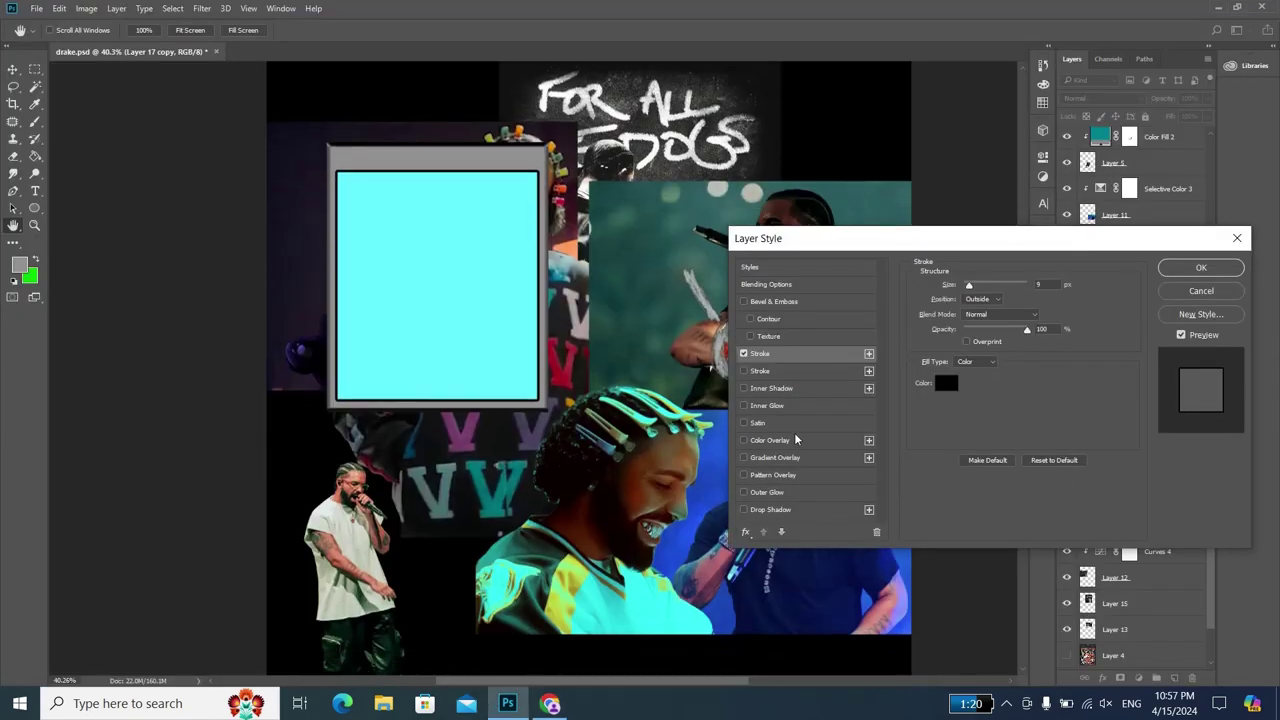
- Add a black Outer Glow of size 27 px and apply both effects
click(795, 491)
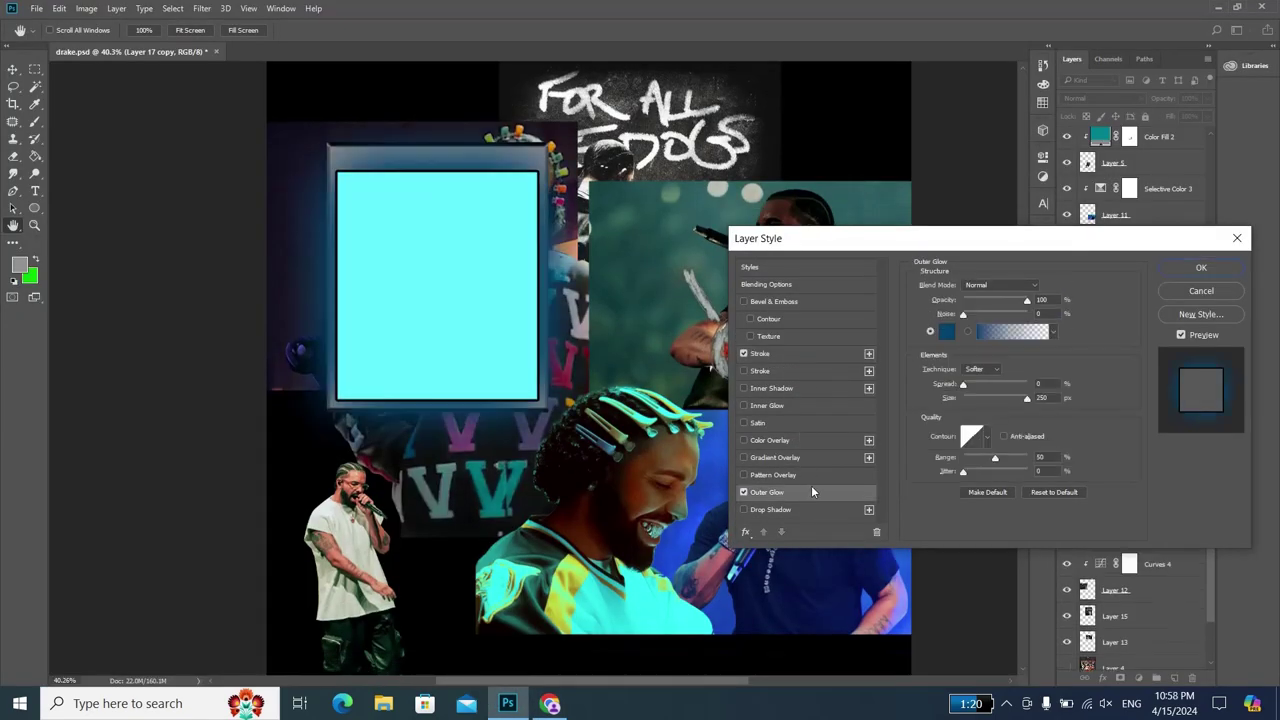
click(944, 338)
click(918, 348)
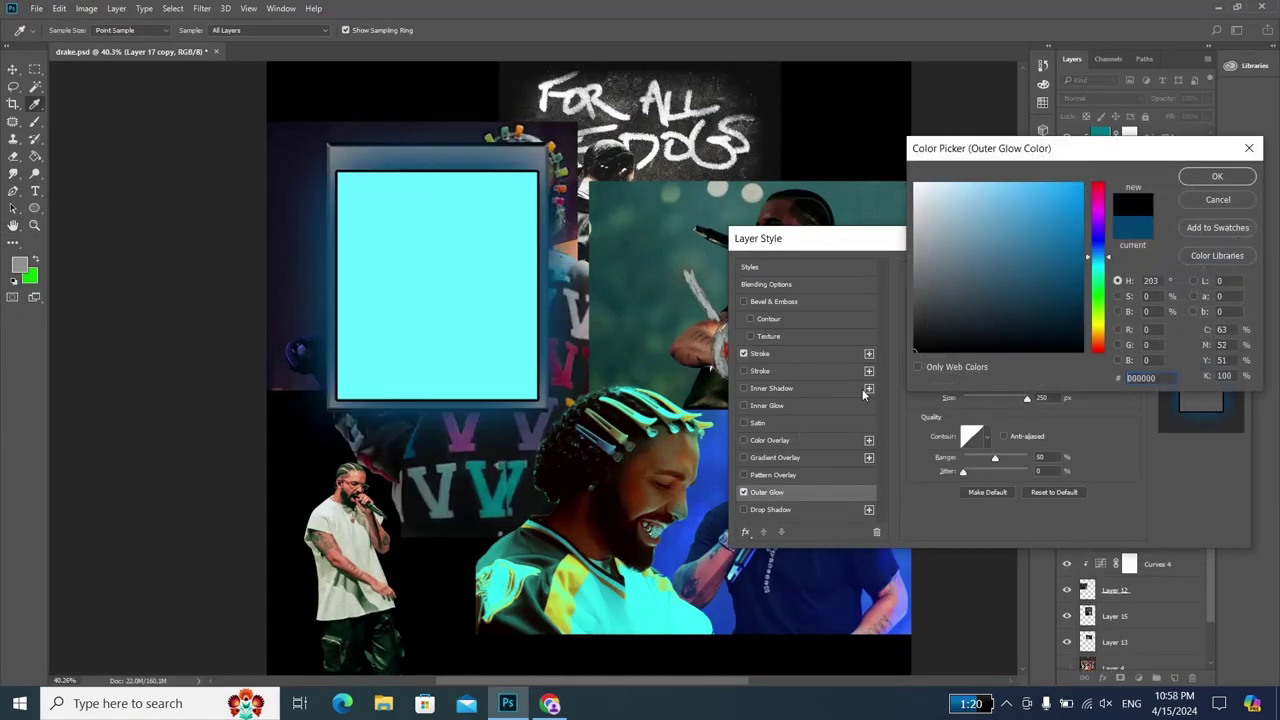
click(1215, 177)
drag(1022, 404, 974, 403)
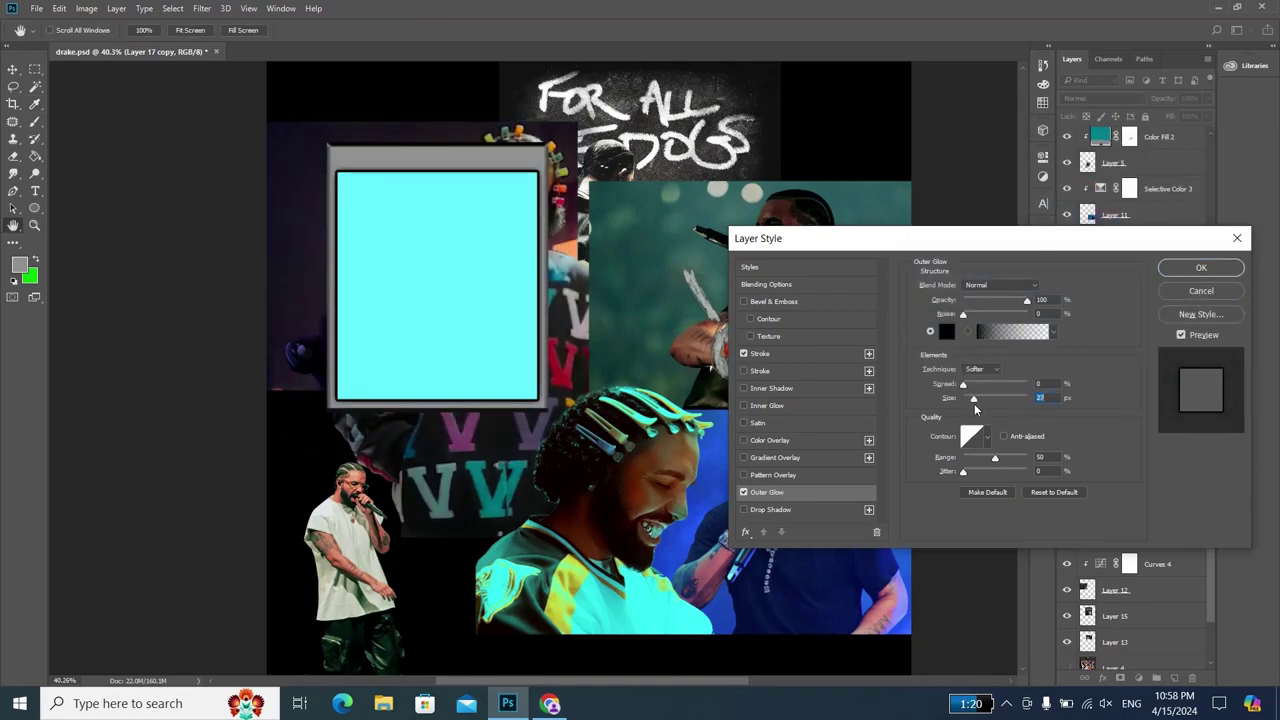
click(1201, 268)
- Scale the cyan panel down slightly with Free Transform
key(ctrl+t)
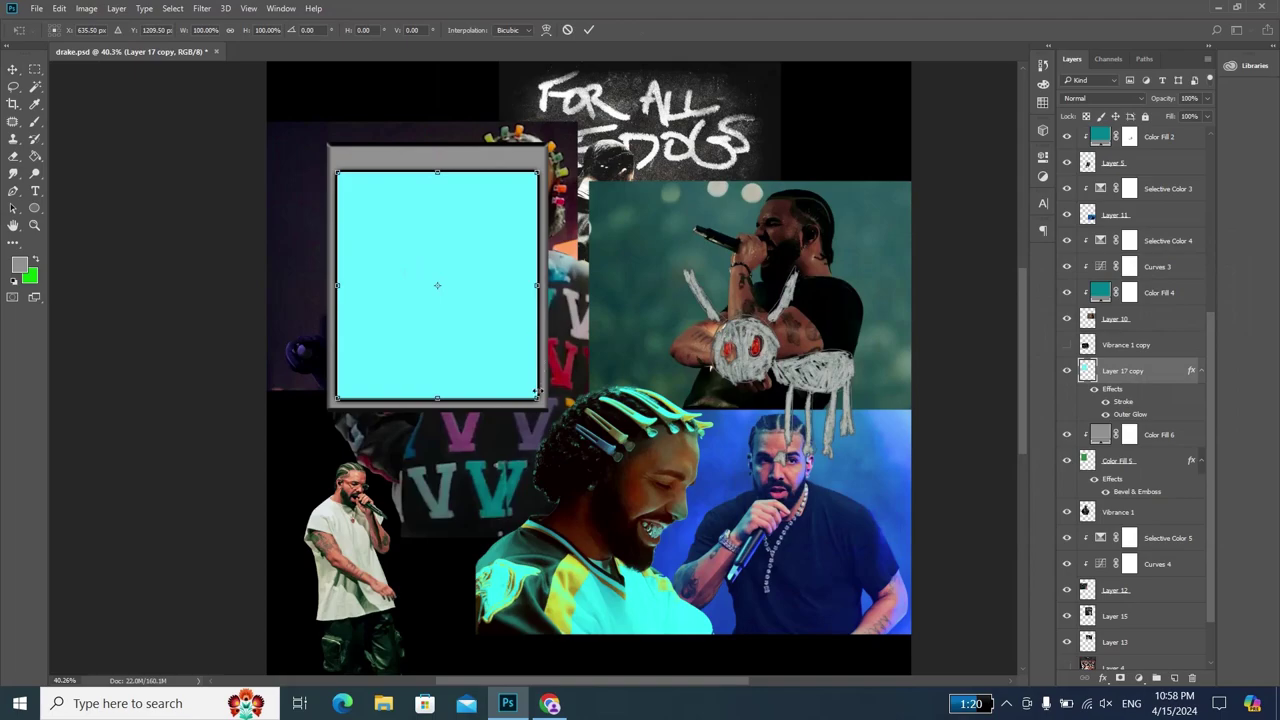
drag(538, 399, 522, 401)
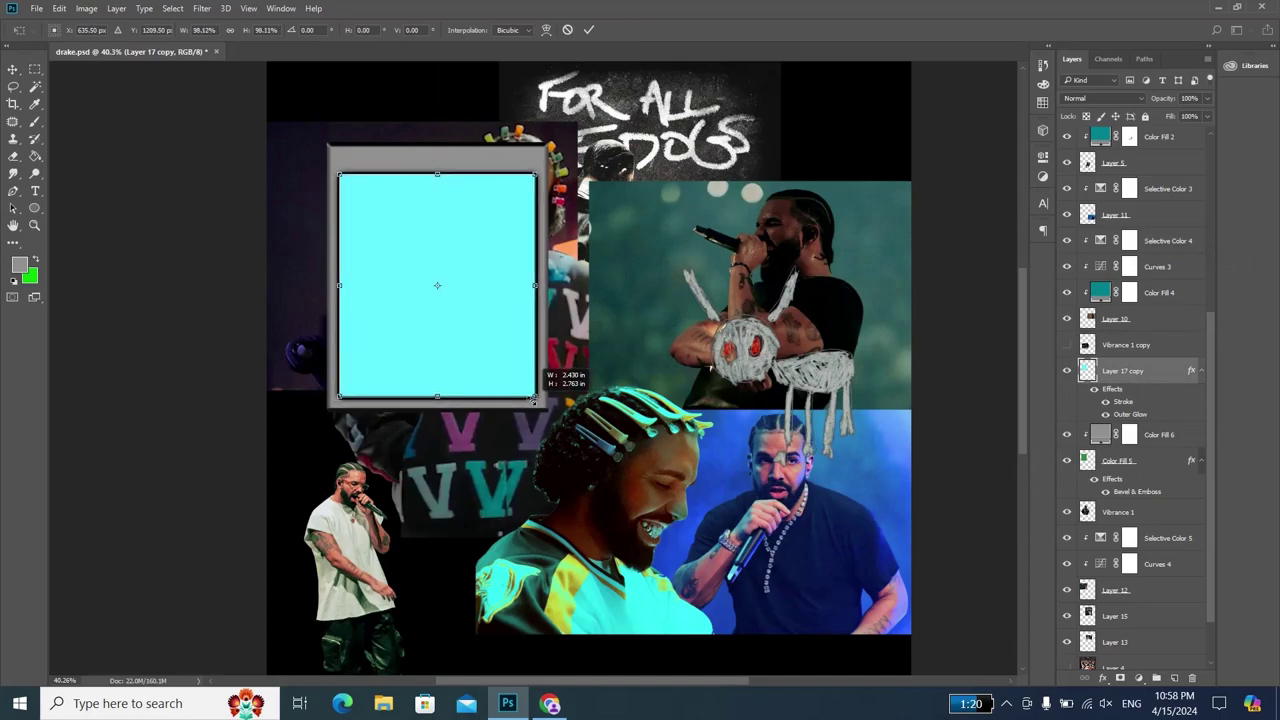
key(alt+Tab)
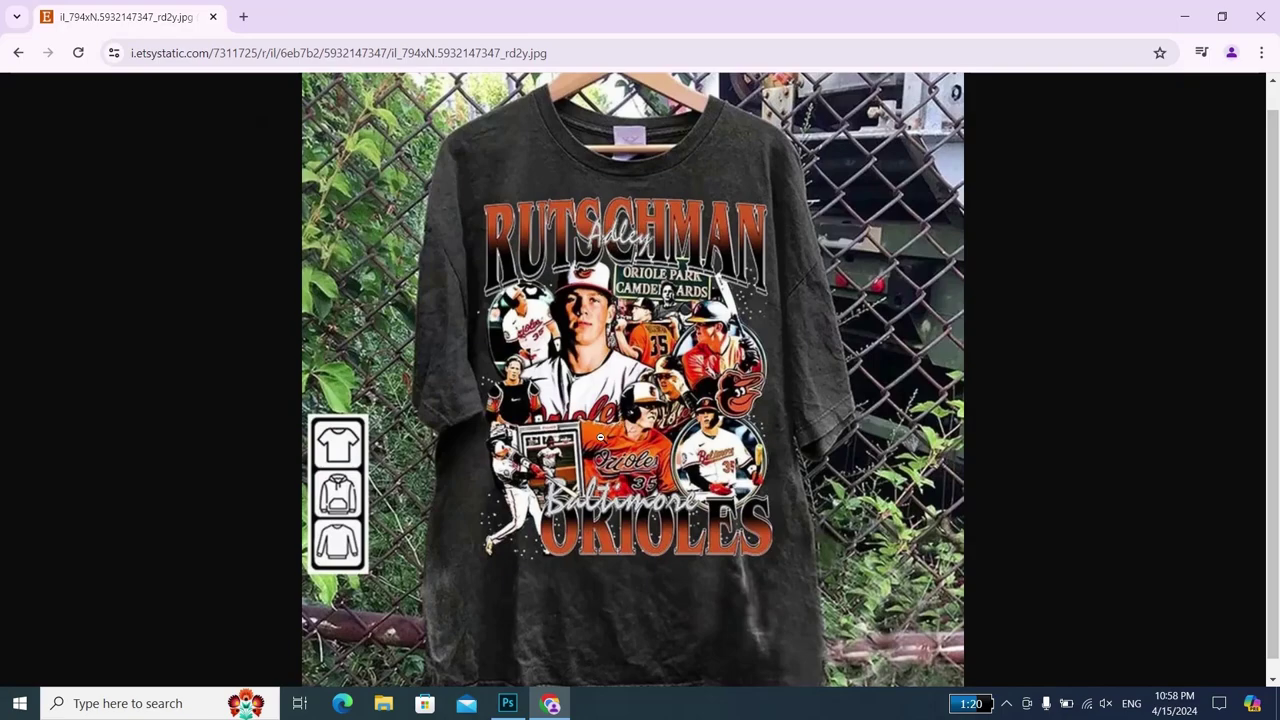
key(alt+Tab)
key(alt+Tab)
key(alt+Tab)
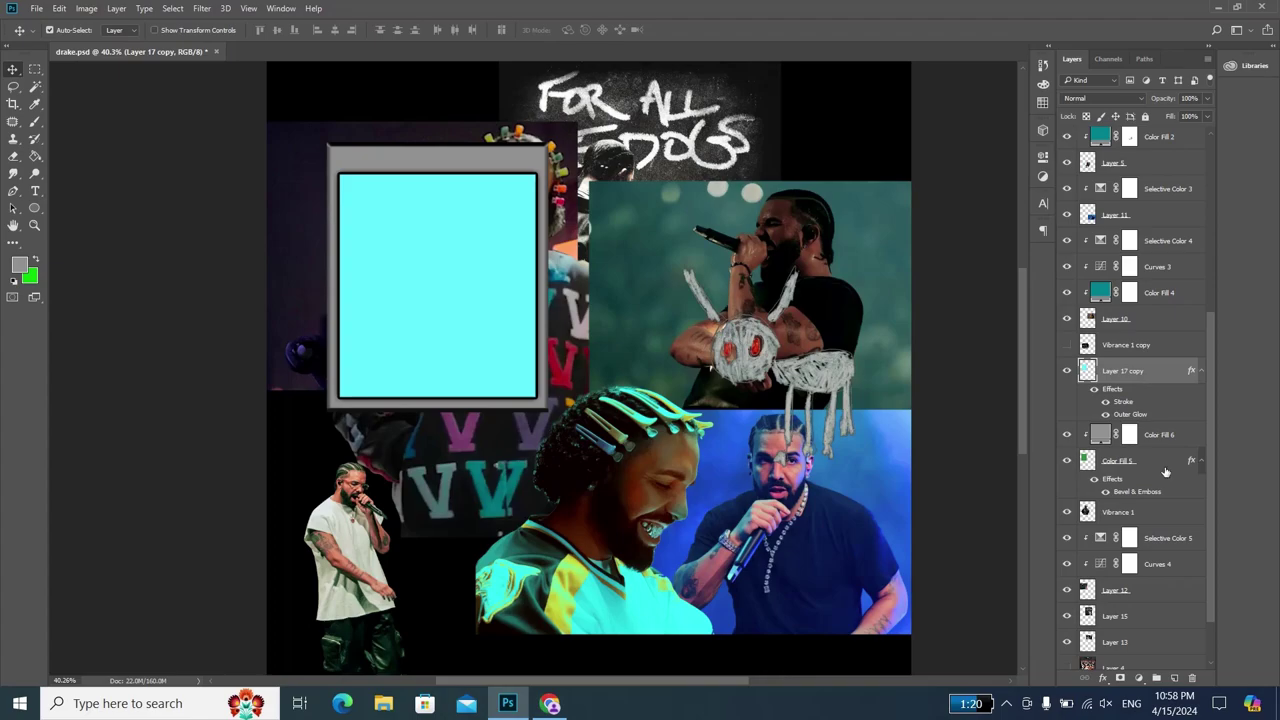
- Add a new empty layer above Color Fill 6 and choose a Hard Round brush
click(1163, 438)
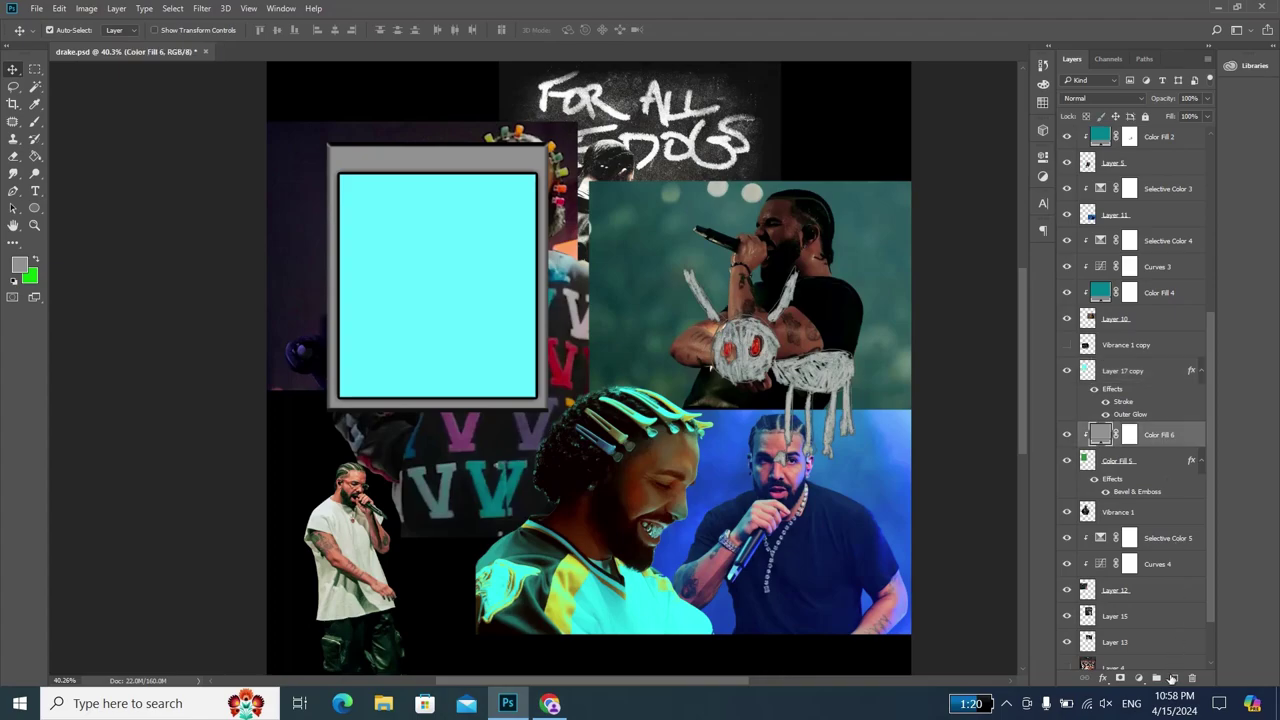
click(1174, 678)
key(b)
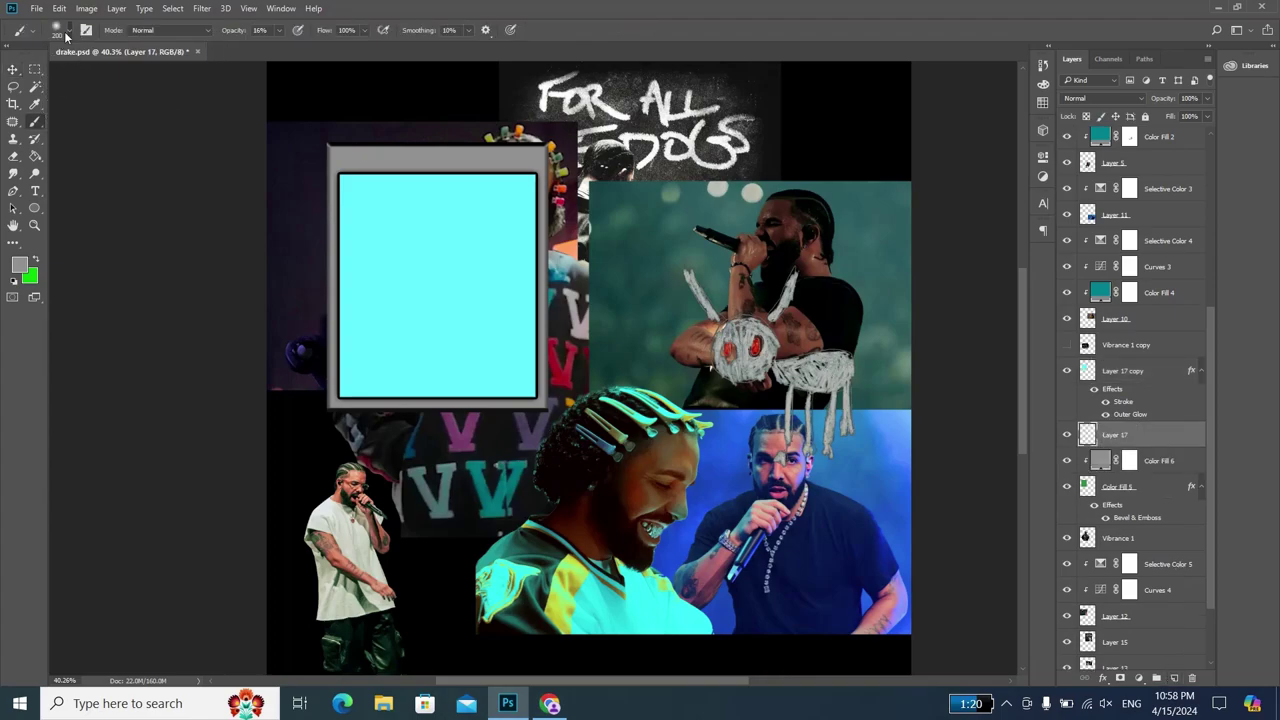
click(64, 32)
click(49, 131)
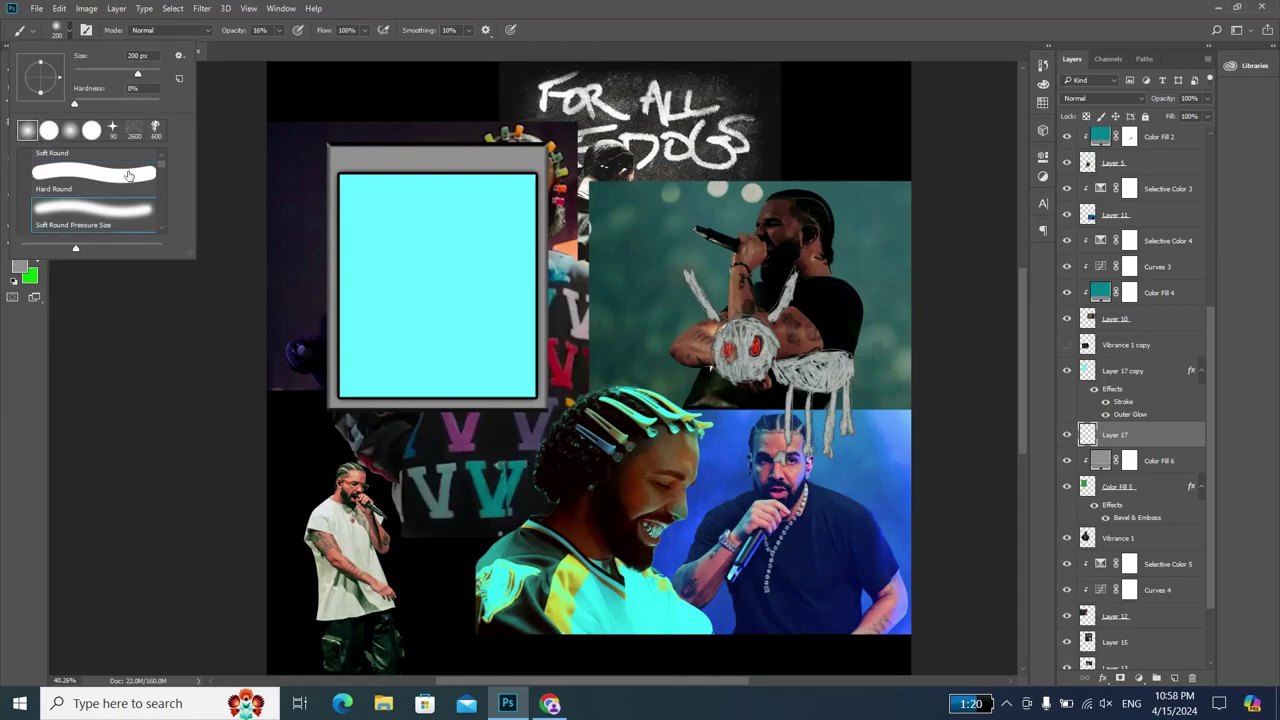
click(203, 220)
- Set the brush to white (ffffff), slightly smaller, at 100% opacity
click(19, 265)
text(ffffff)
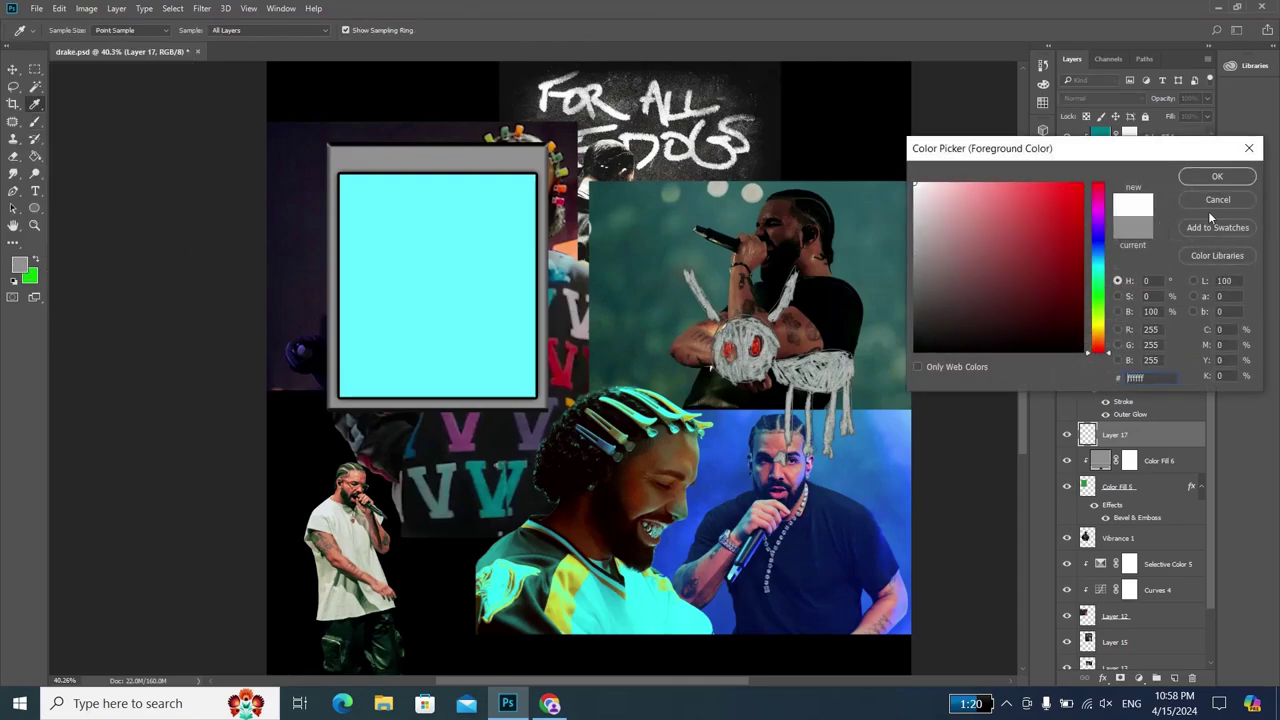
key(Return)
scroll(400, 159, up, 1)
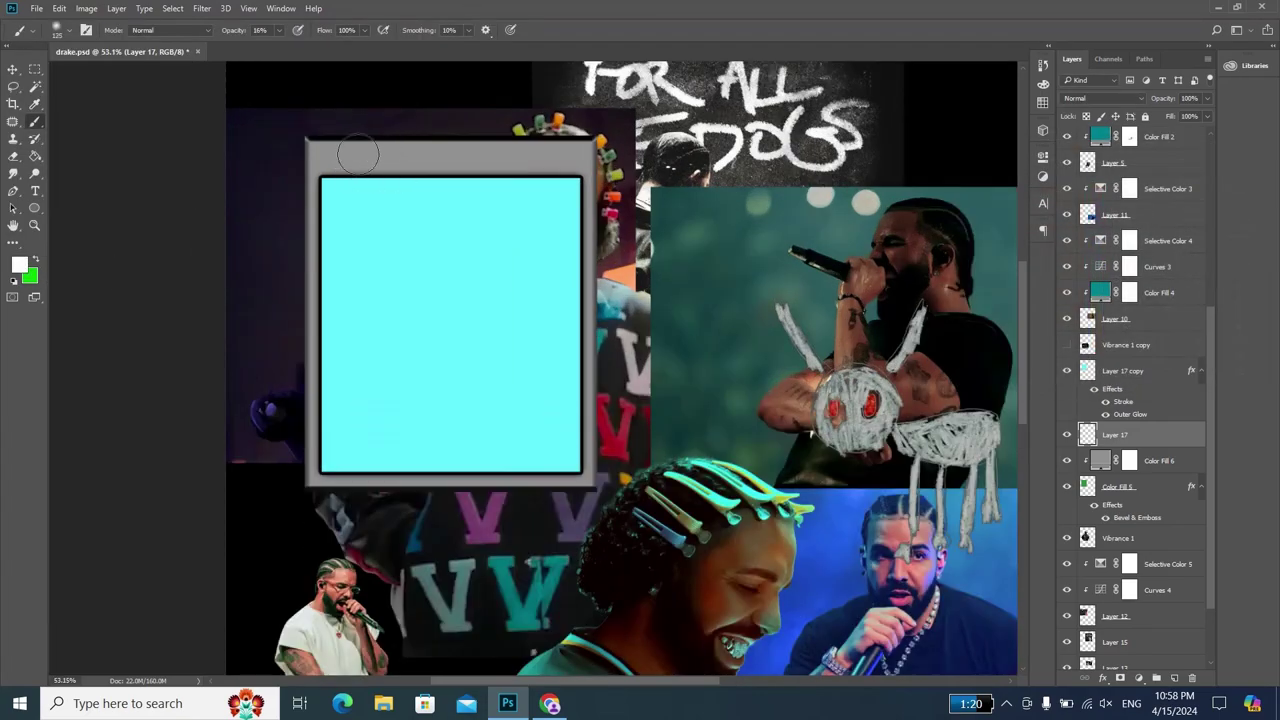
key(bracketleft)
key(bracketleft)
key(bracketleft)
key(alt+Tab)
key(alt+Tab)
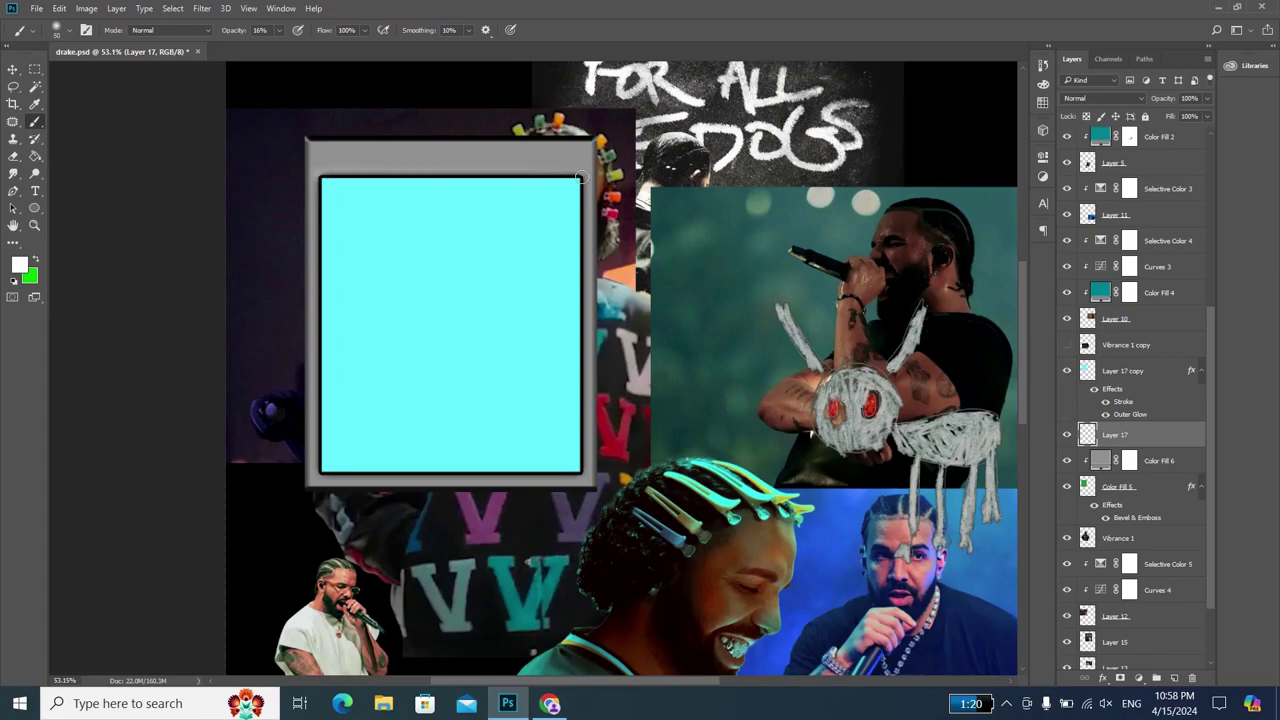
drag(279, 30, 401, 50)
key(alt+Tab)
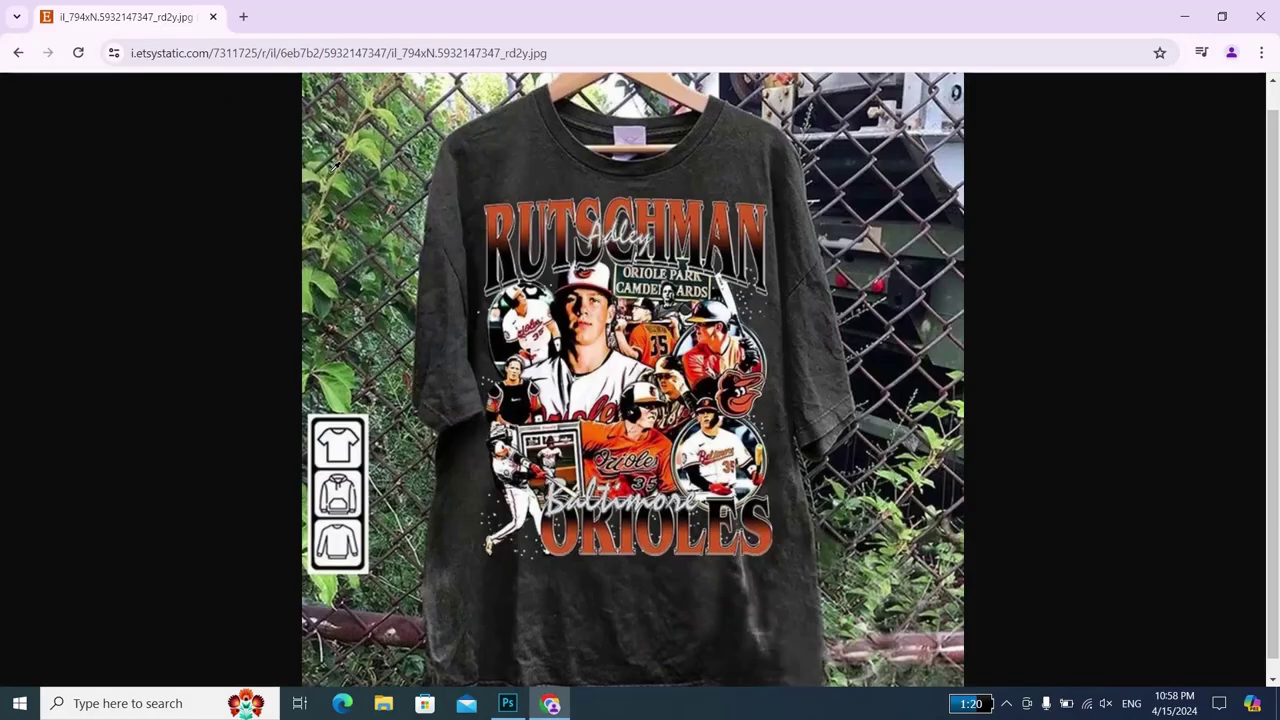
key(alt+Tab)
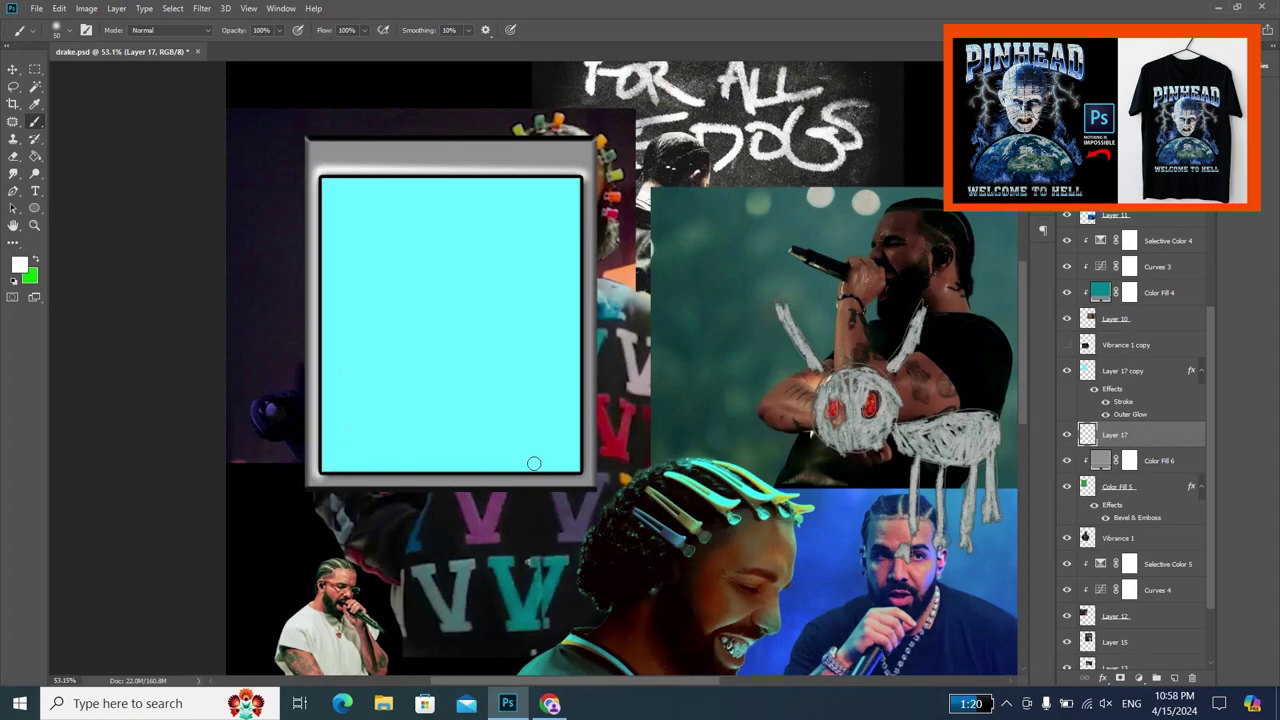
- Paint straight white highlight lines along the frame's bottom, right and top edges
shift+click(580, 472)
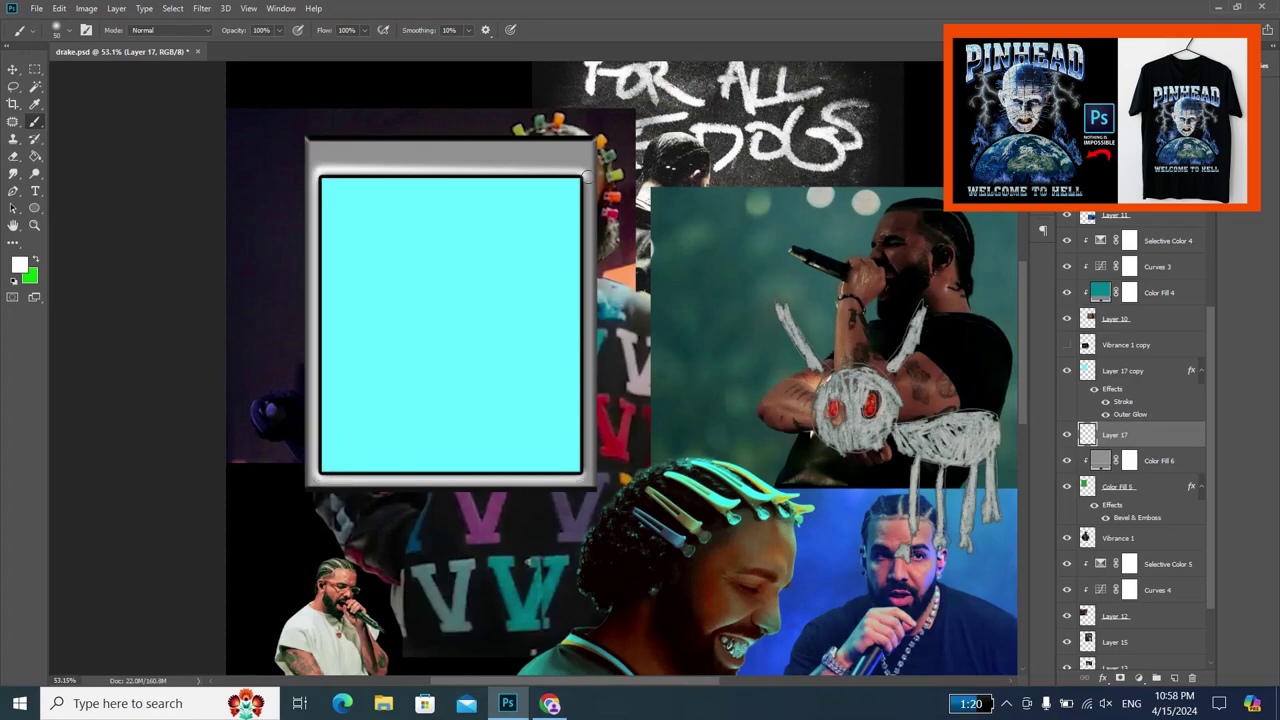
shift+click(580, 178)
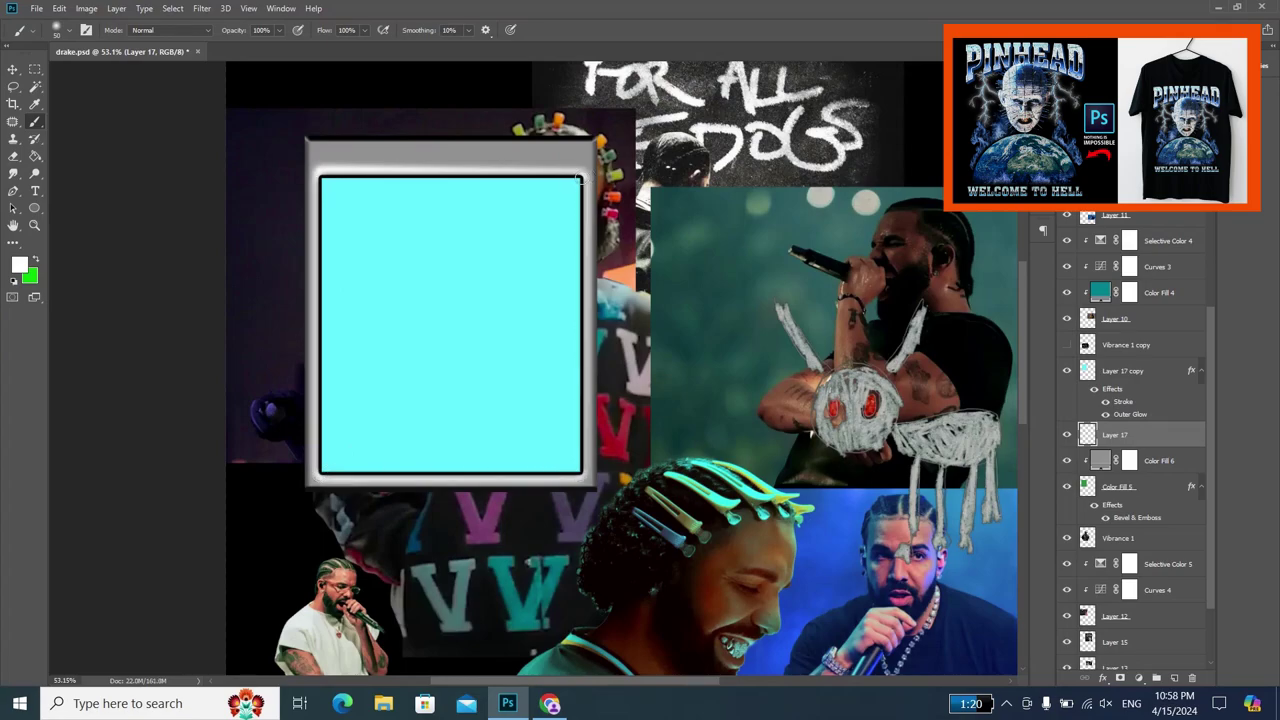
key(alt+Tab)
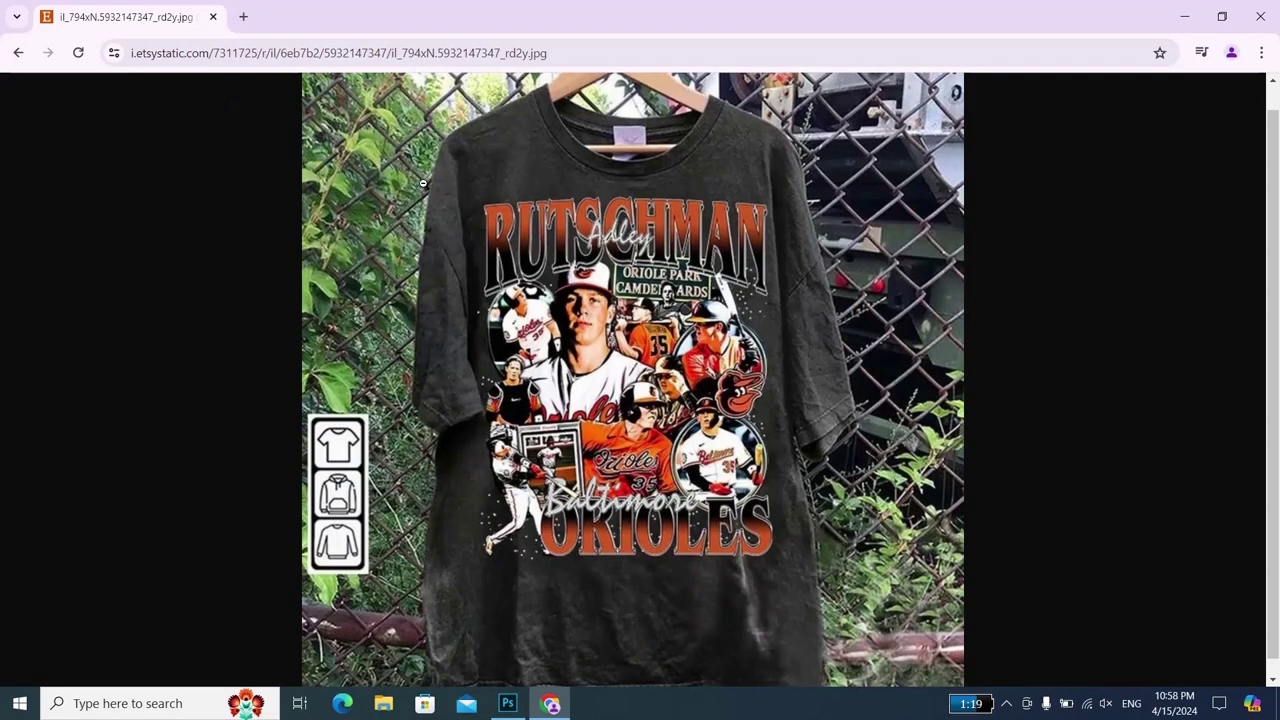
key(alt+Tab)
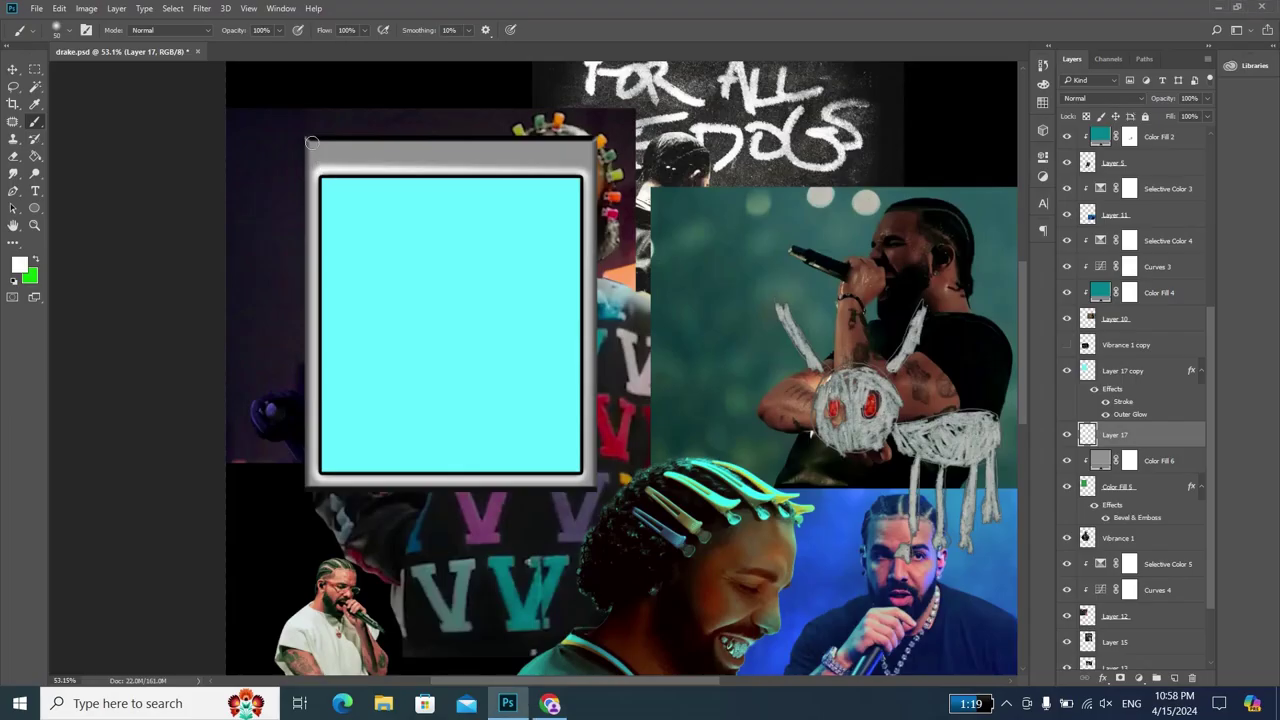
click(311, 143)
key(ctrl+z)
shift+click(590, 144)
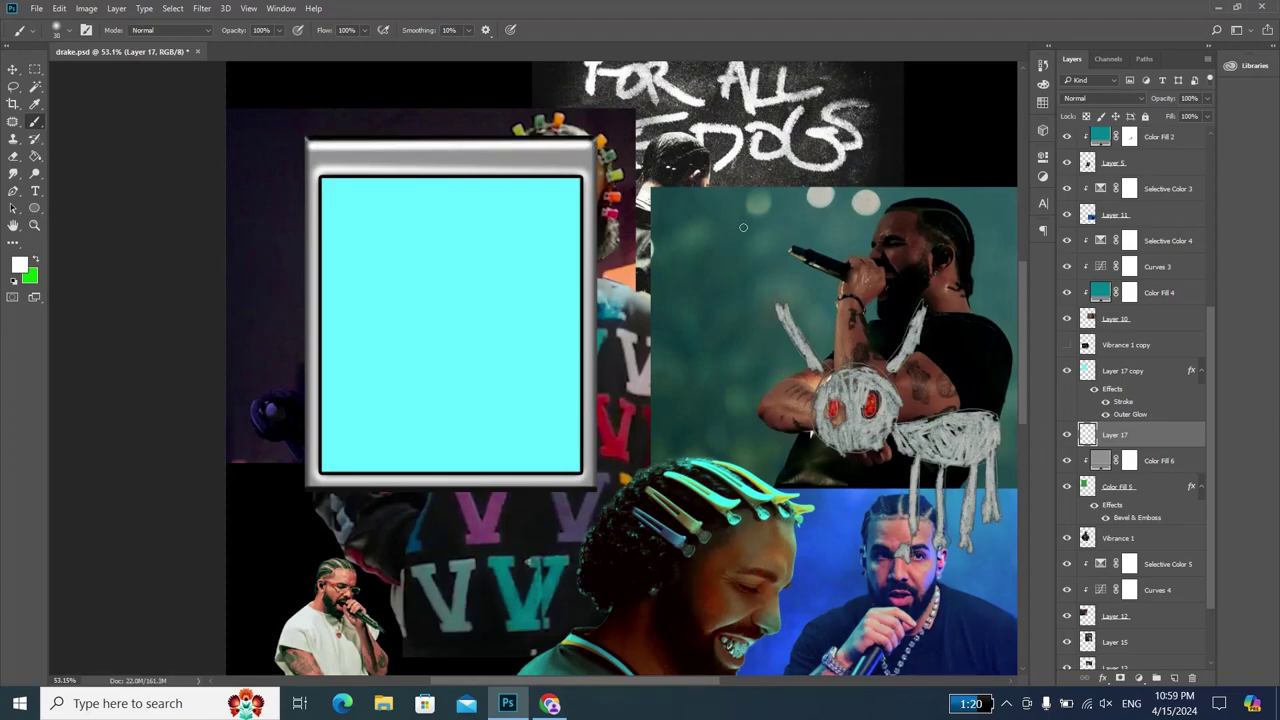
- Clip the white highlight layer to the frame below it
right_click(1158, 455)
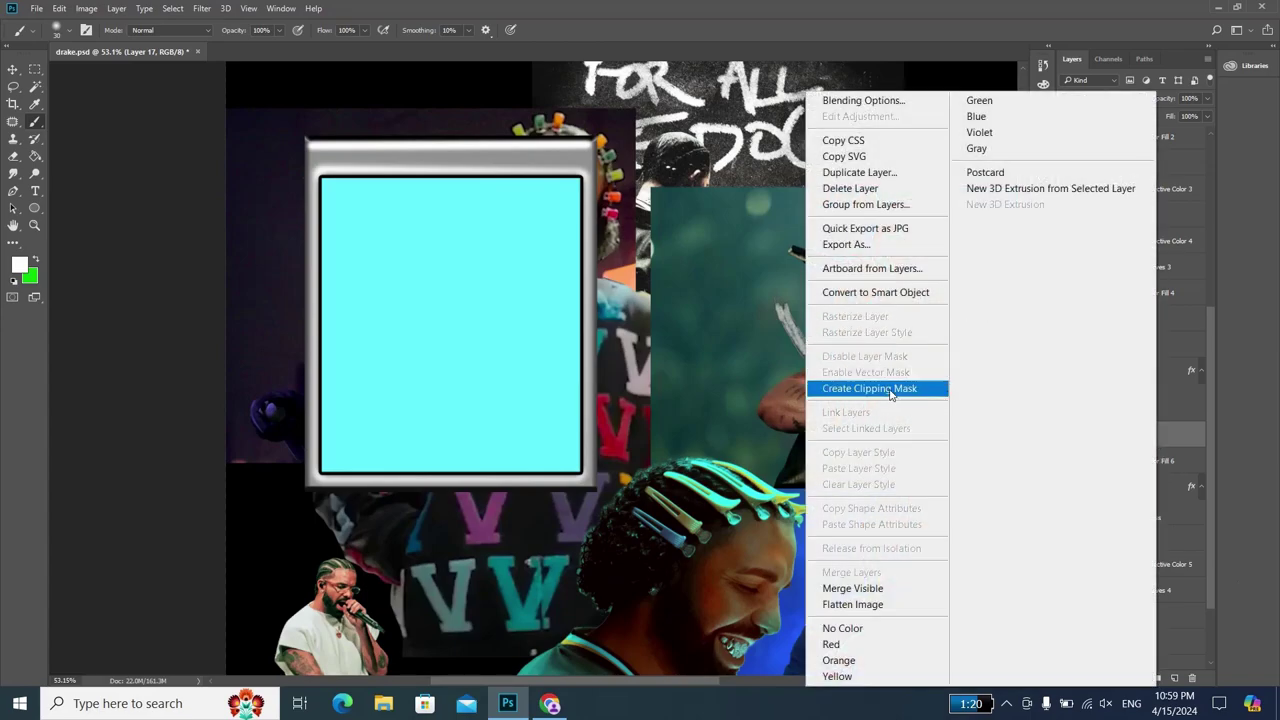
click(888, 388)
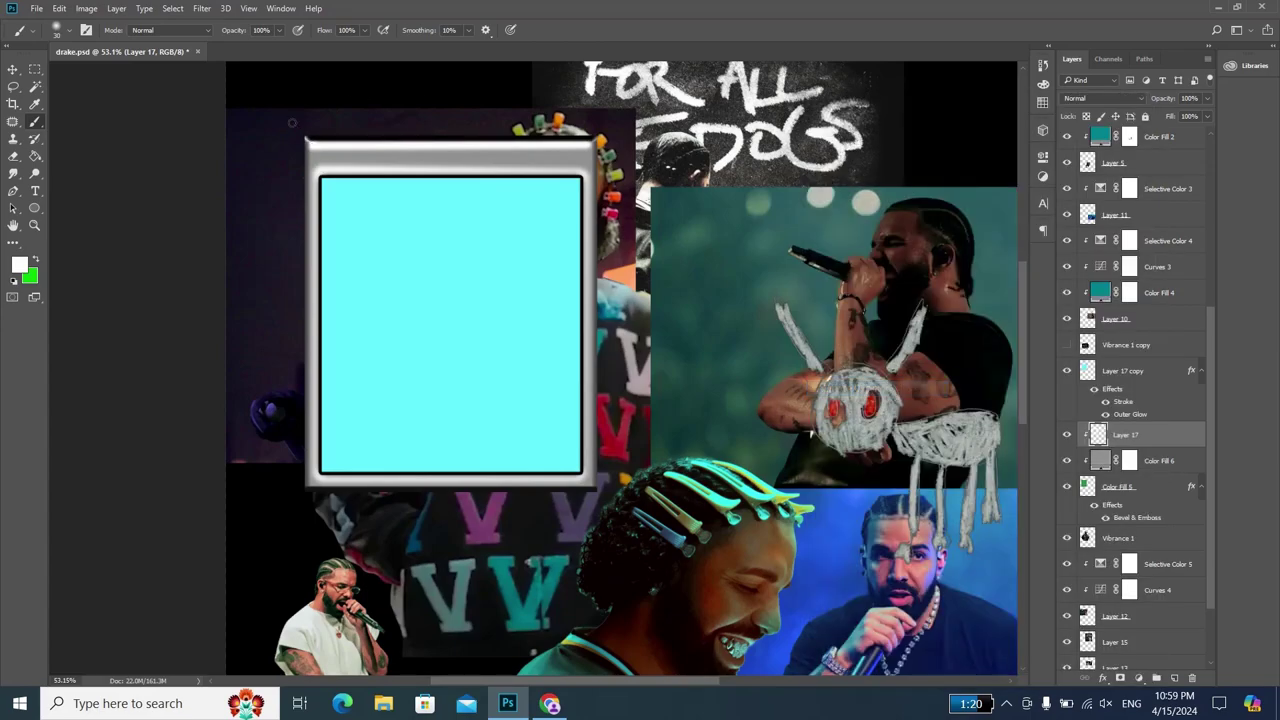
scroll(648, 160, down, 1)
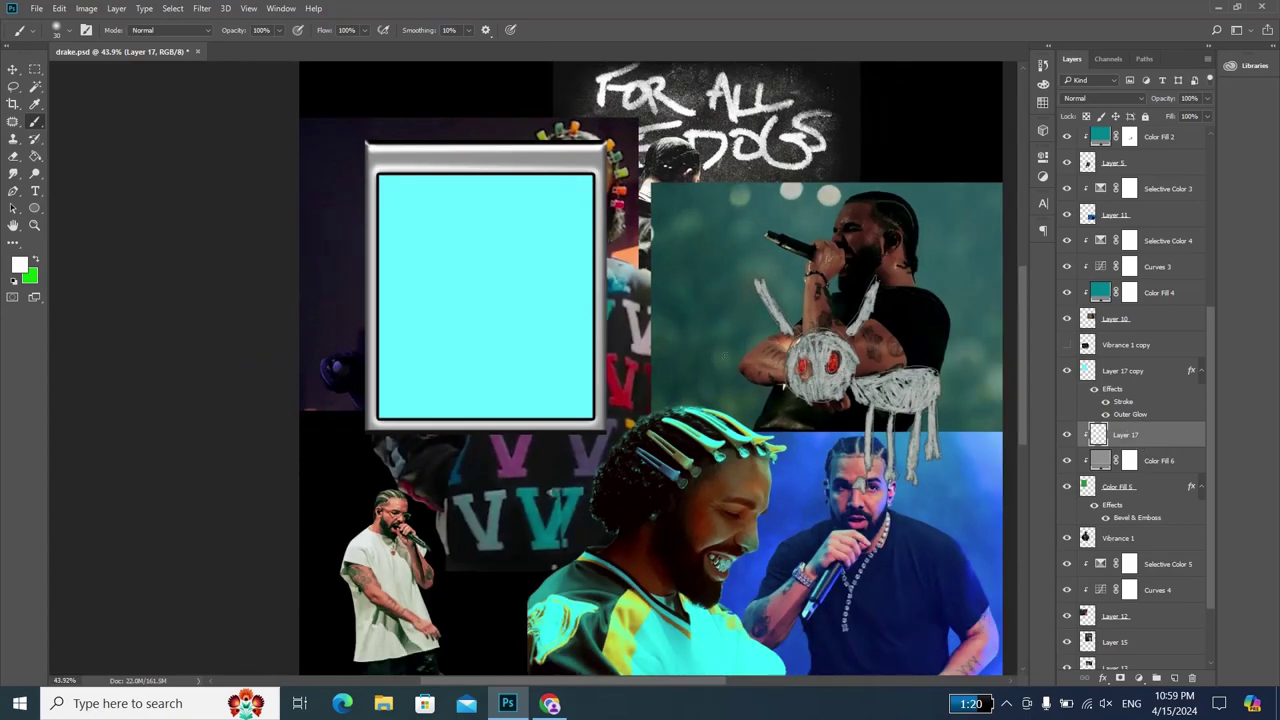
key(alt+Tab)
key(alt+Tab)
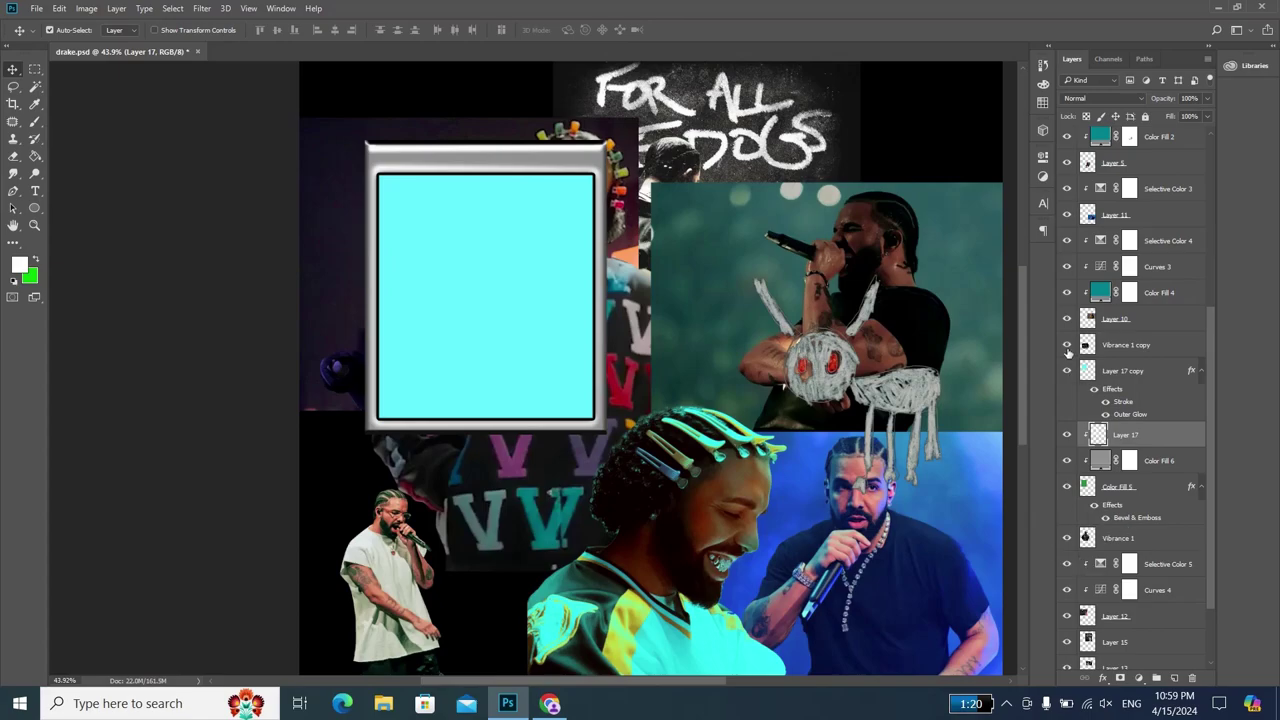
- Show the dark Drake stage photo, move it over the frame and rotate it level
click(1066, 345)
drag(521, 455, 477, 262)
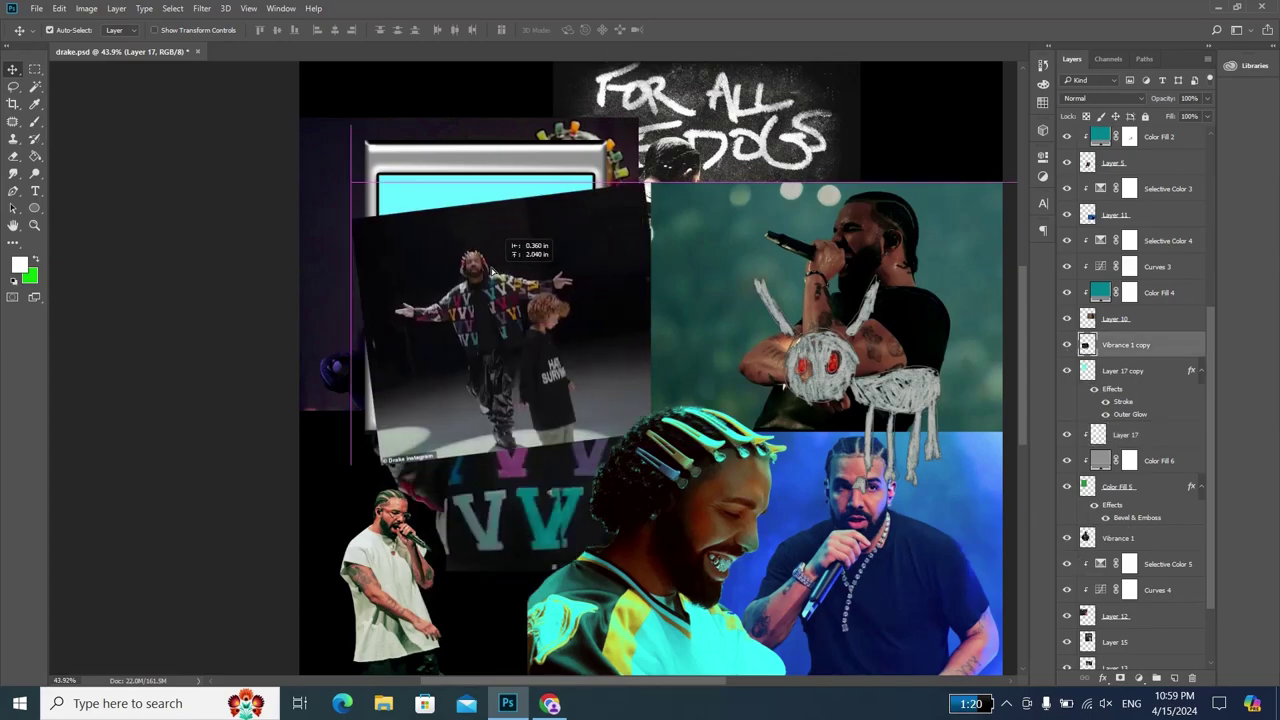
key(ctrl+t)
drag(756, 206, 636, 242)
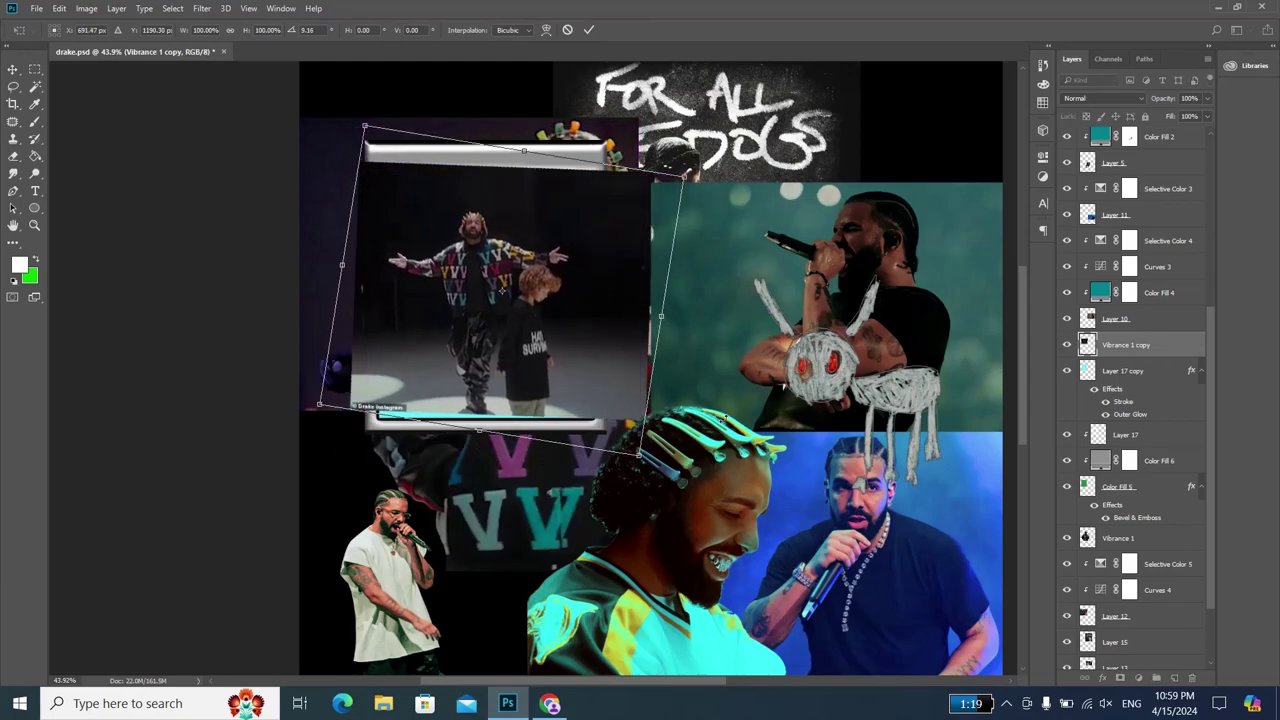
key(Return)
- Clip the stage photo to the frame's shape as a clipping mask
right_click(1125, 352)
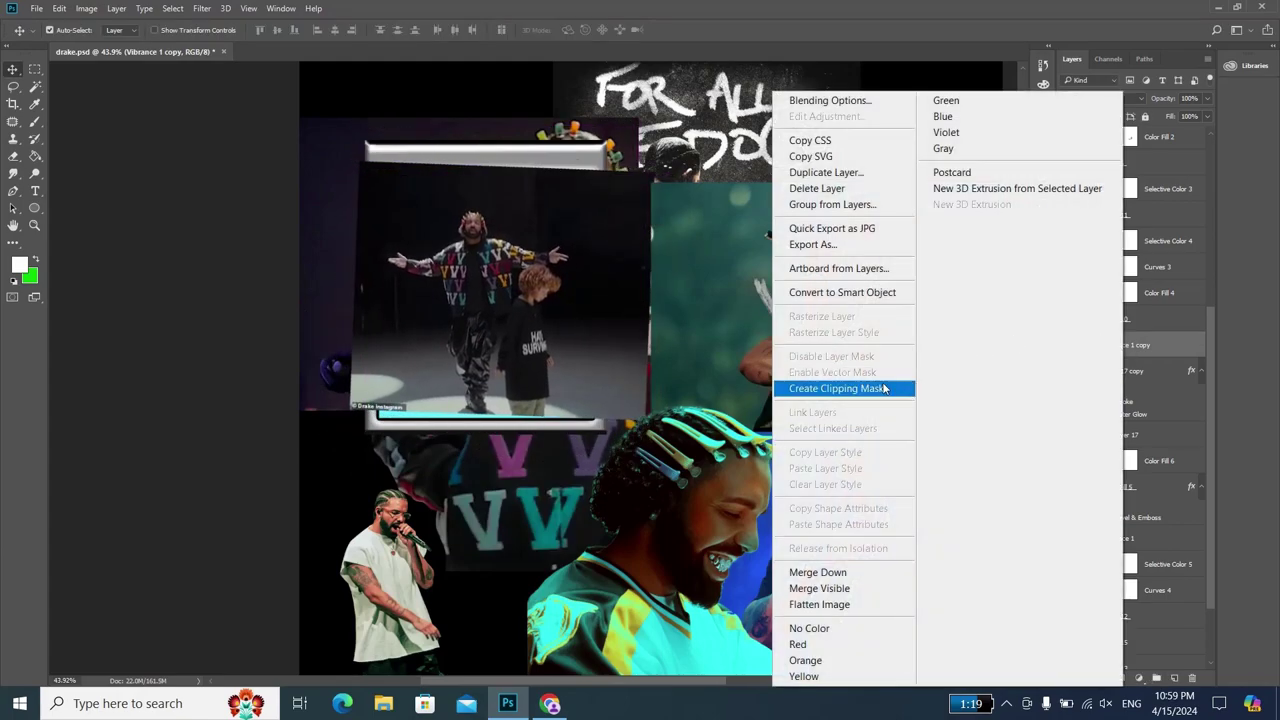
click(1182, 344)
click(1066, 344)
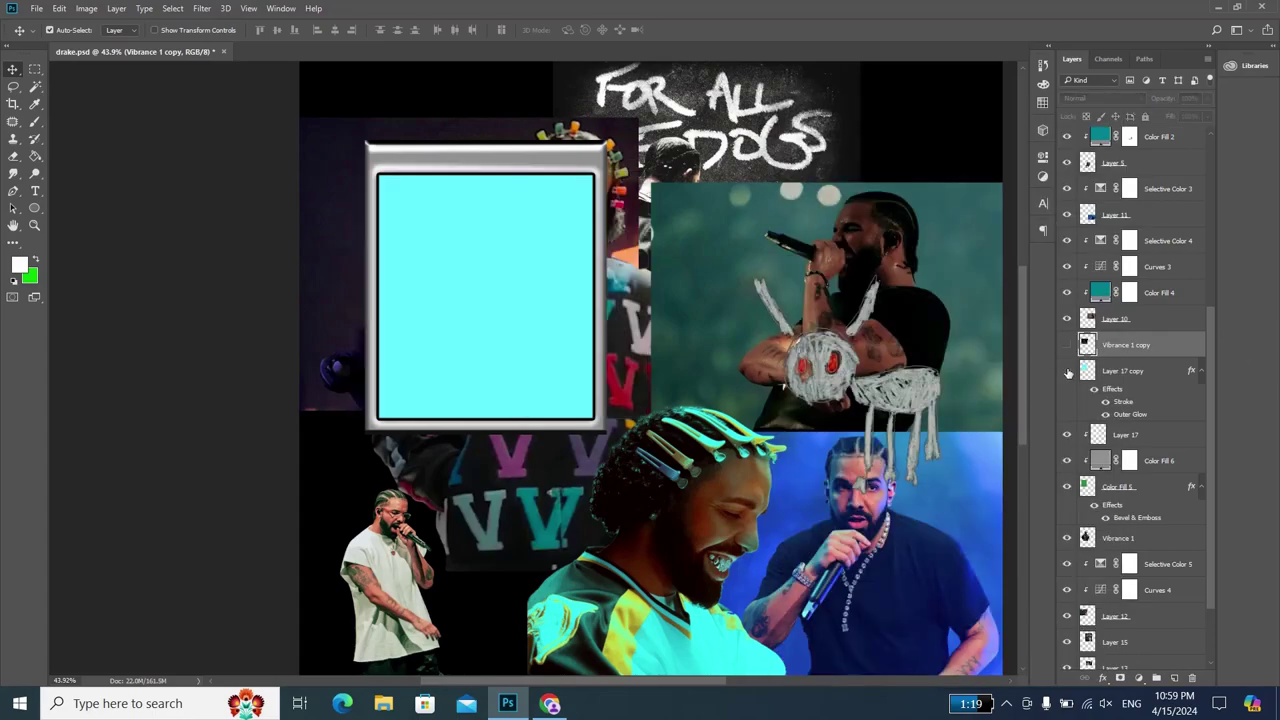
click(1066, 344)
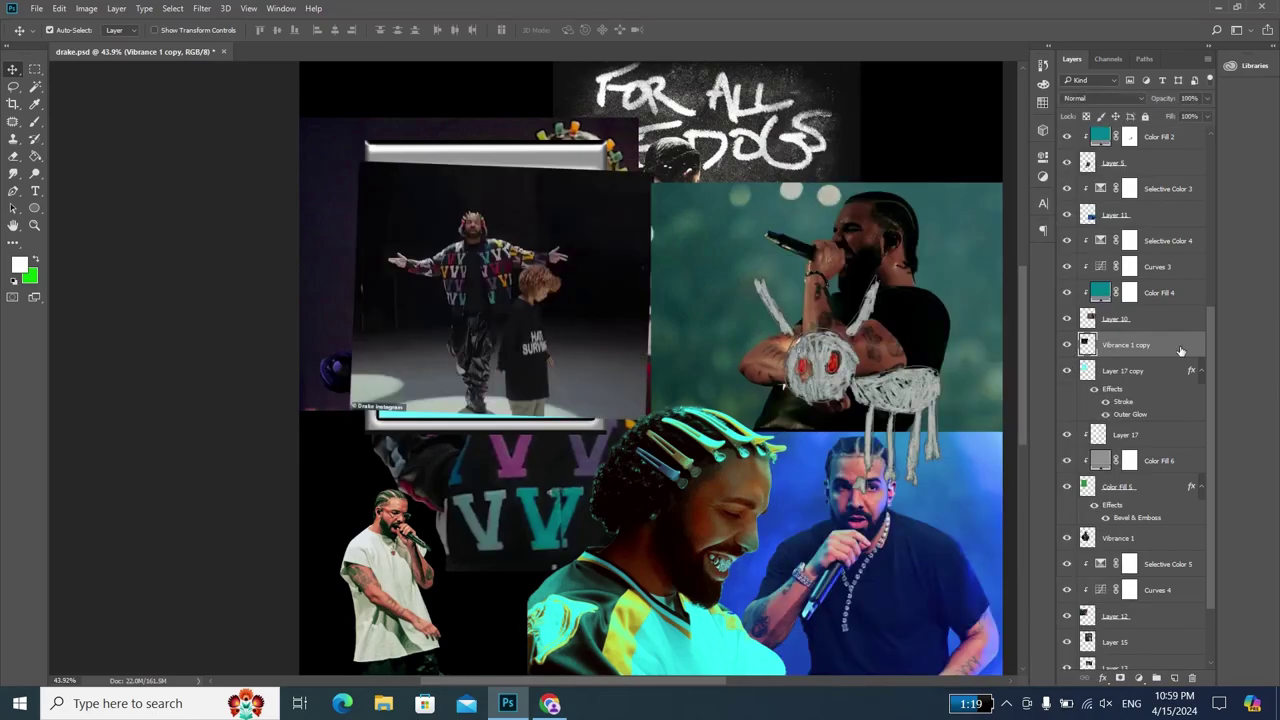
right_click(1178, 344)
click(888, 388)
- Enlarge the clipped photo to about 106% and select the layers down to Color Fill 5
key(ctrl+t)
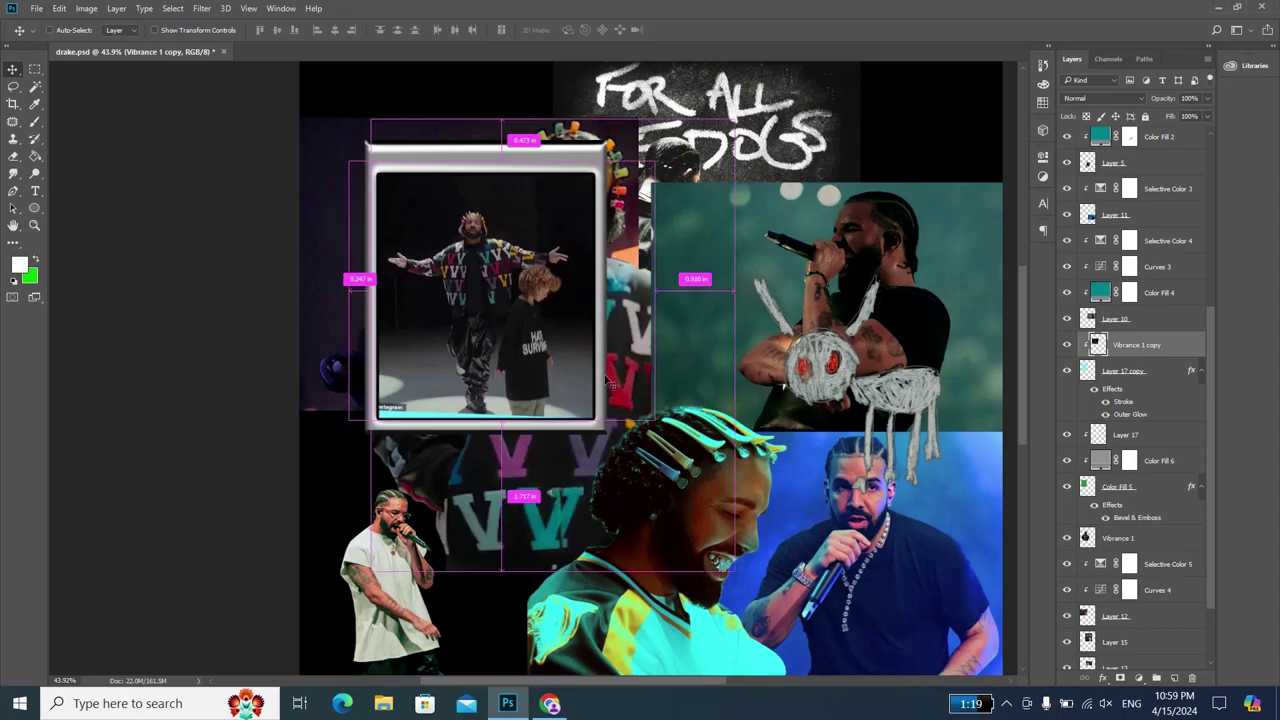
drag(653, 421, 663, 427)
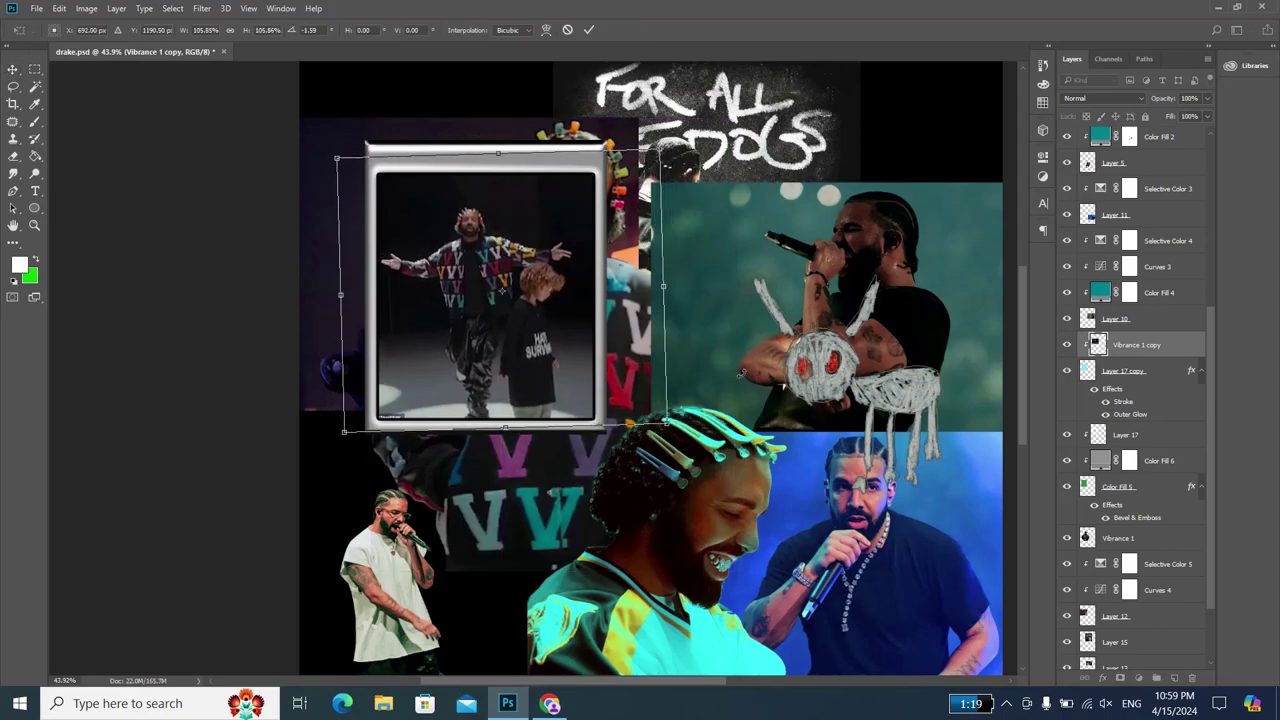
key(Return)
key(ctrl+t)
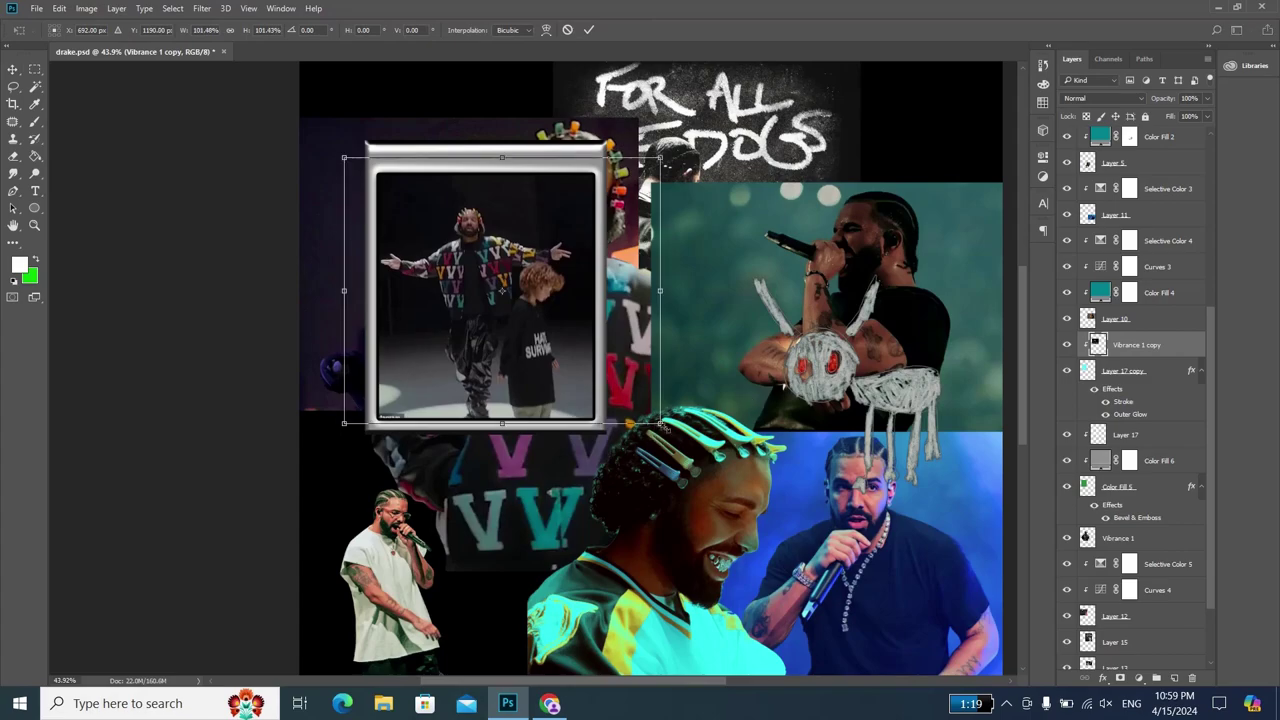
key(Return)
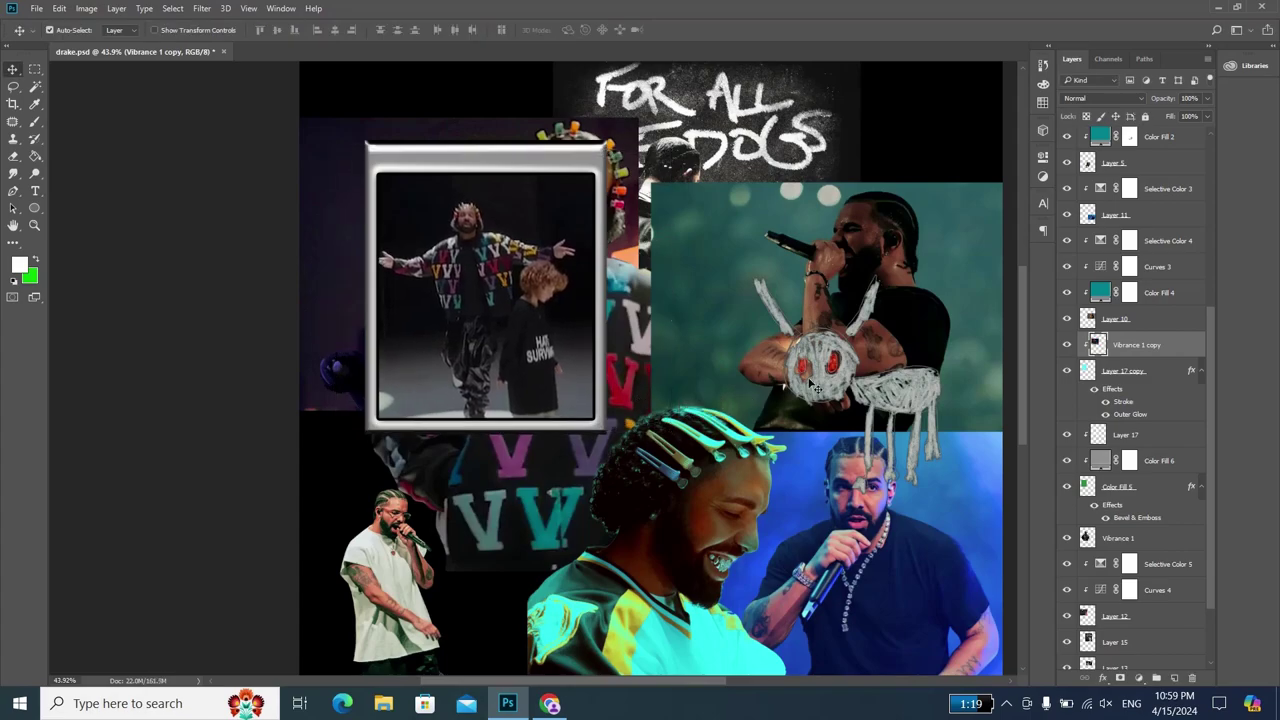
shift+click(1130, 505)
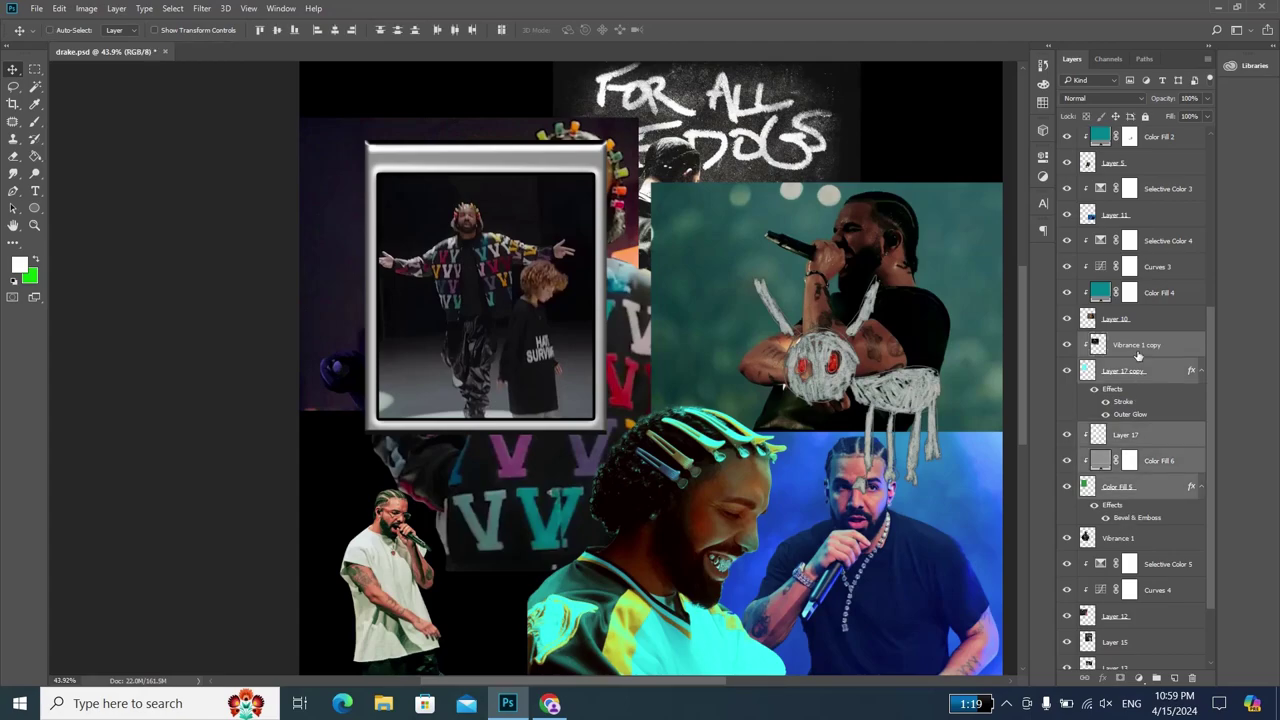
- Group the frame layers as Group 2, move it down, tilt about -5.6° and shrink slightly
key(ctrl+g)
scroll(539, 303, down, 3)
key(ctrl+t)
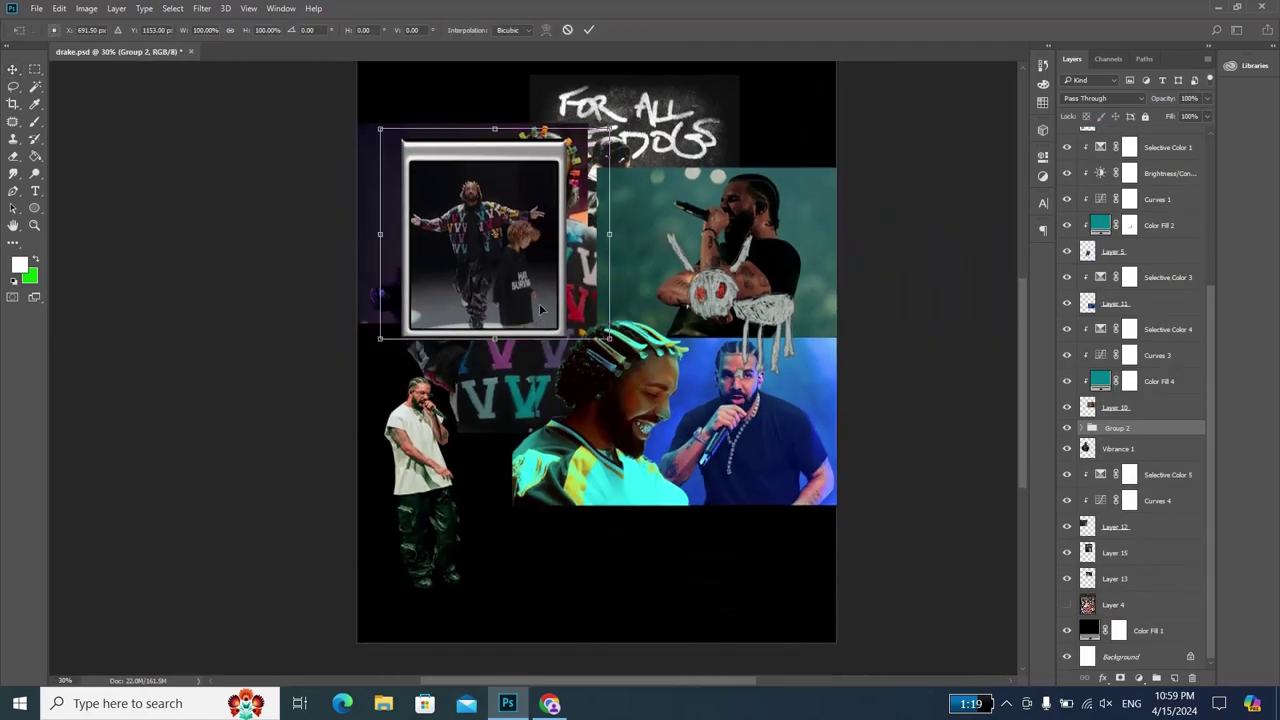
key(alt+Tab)
key(alt+Tab)
drag(530, 300, 545, 470)
drag(640, 535, 593, 477)
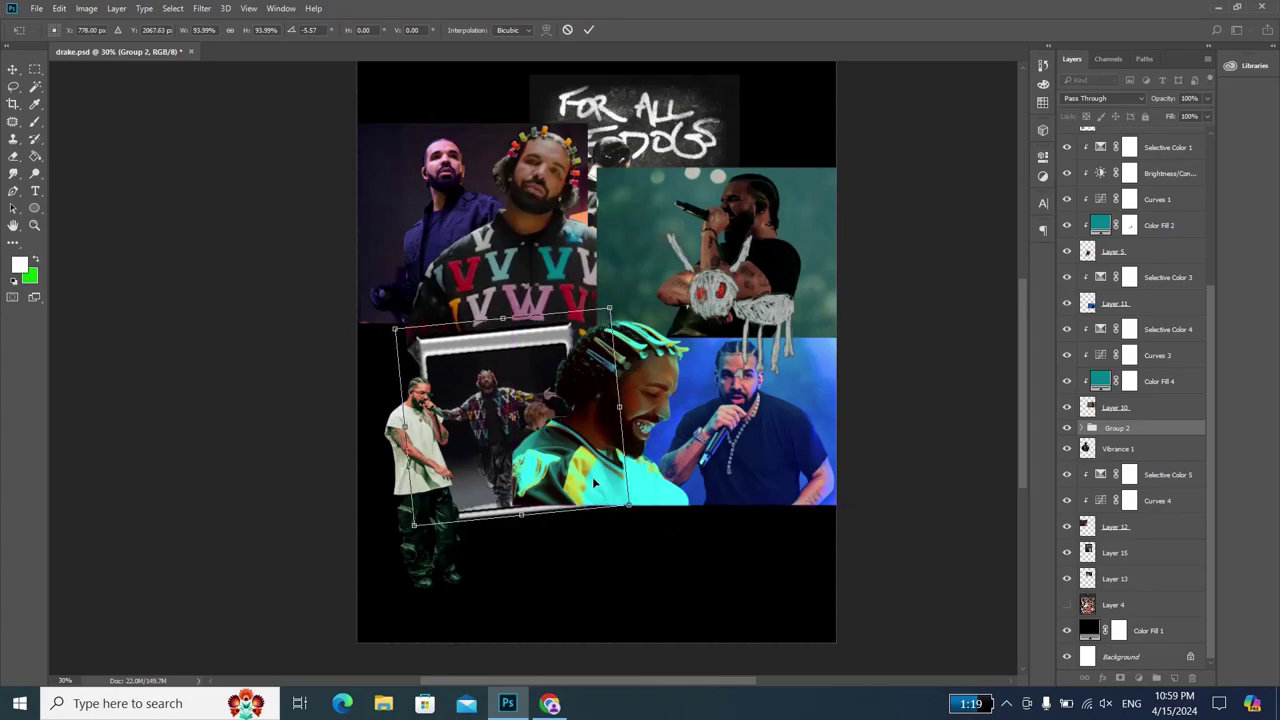
key(Return)
- Nudge Group 2 into its final place at the lower left
key(alt+Tab)
key(alt+Tab)
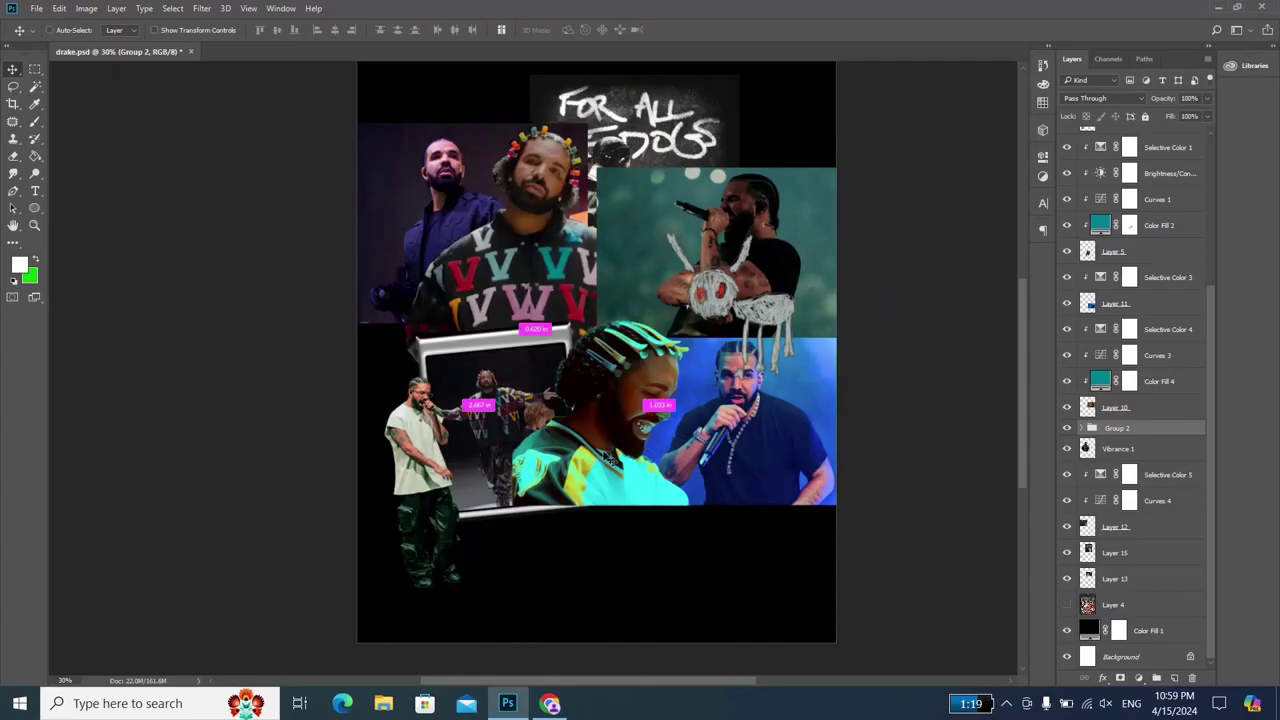
key(ctrl+t)
drag(576, 446, 578, 471)
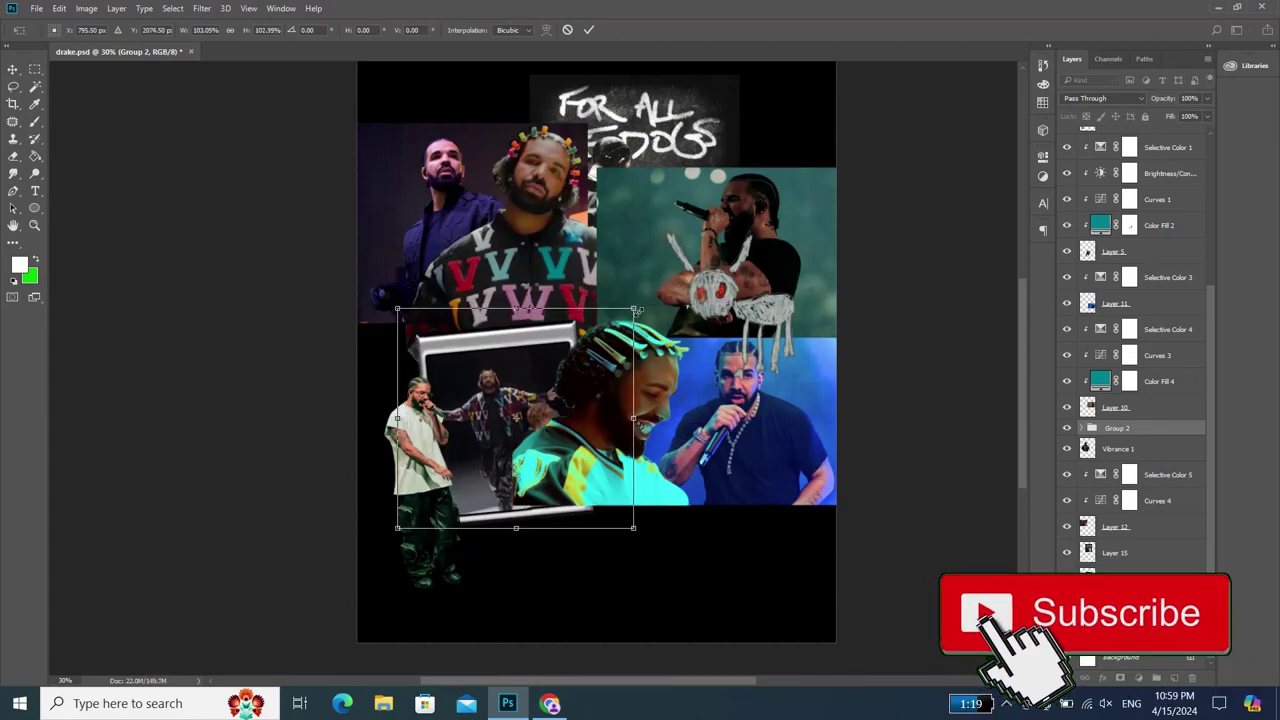
key(Return)
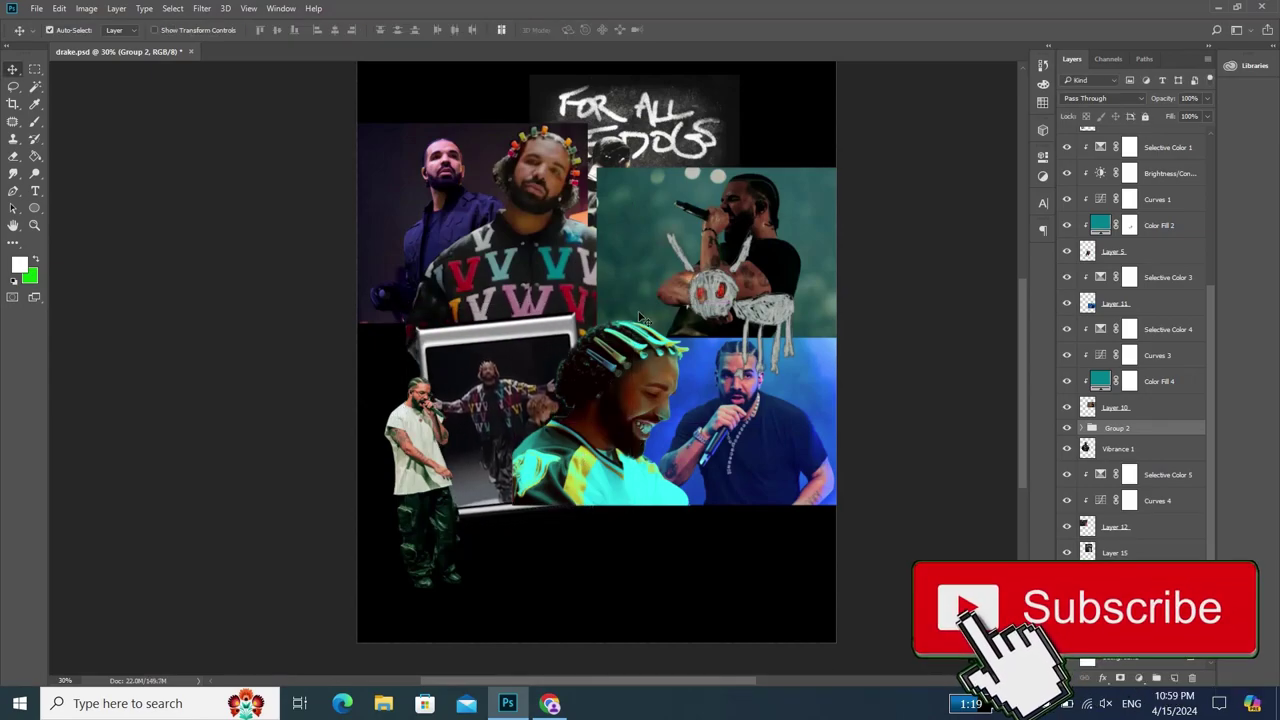
key(alt+Tab)
key(alt+Tab)
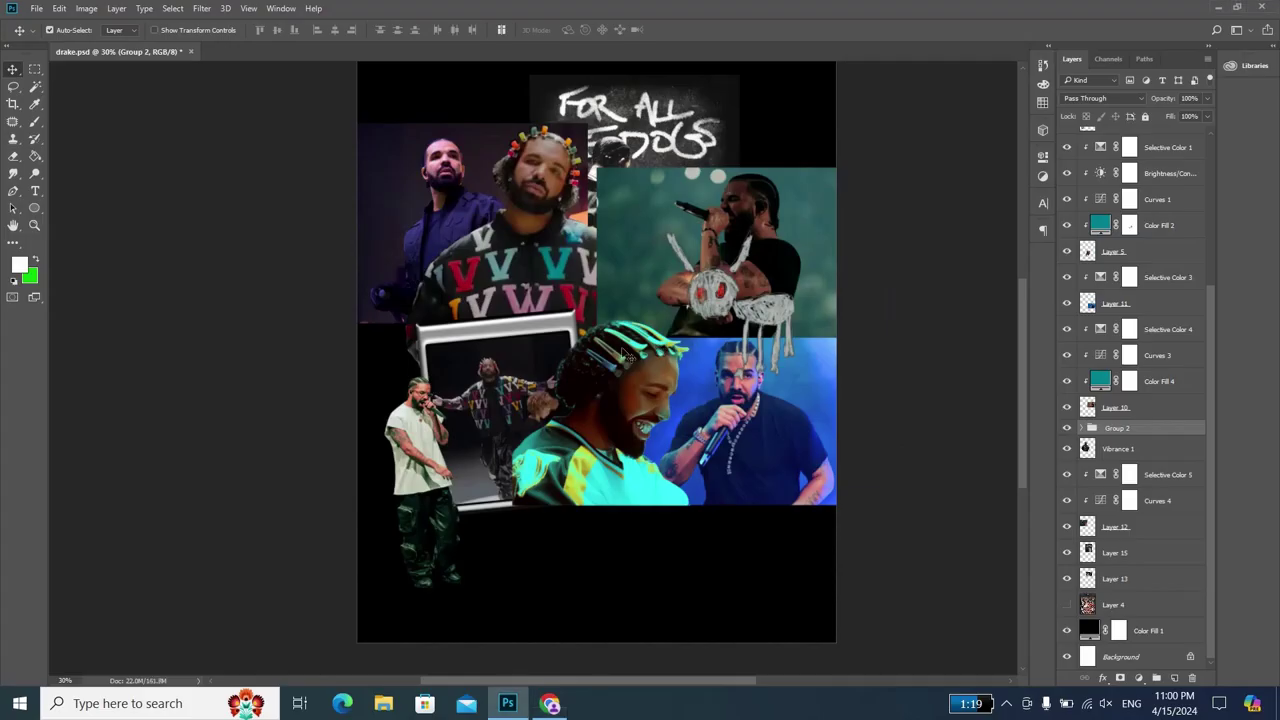
- Merge Layer 5 through Selective Color 1 and stretch the portrait to about 102% height
click(628, 357)
key(ctrl+t)
key(Return)
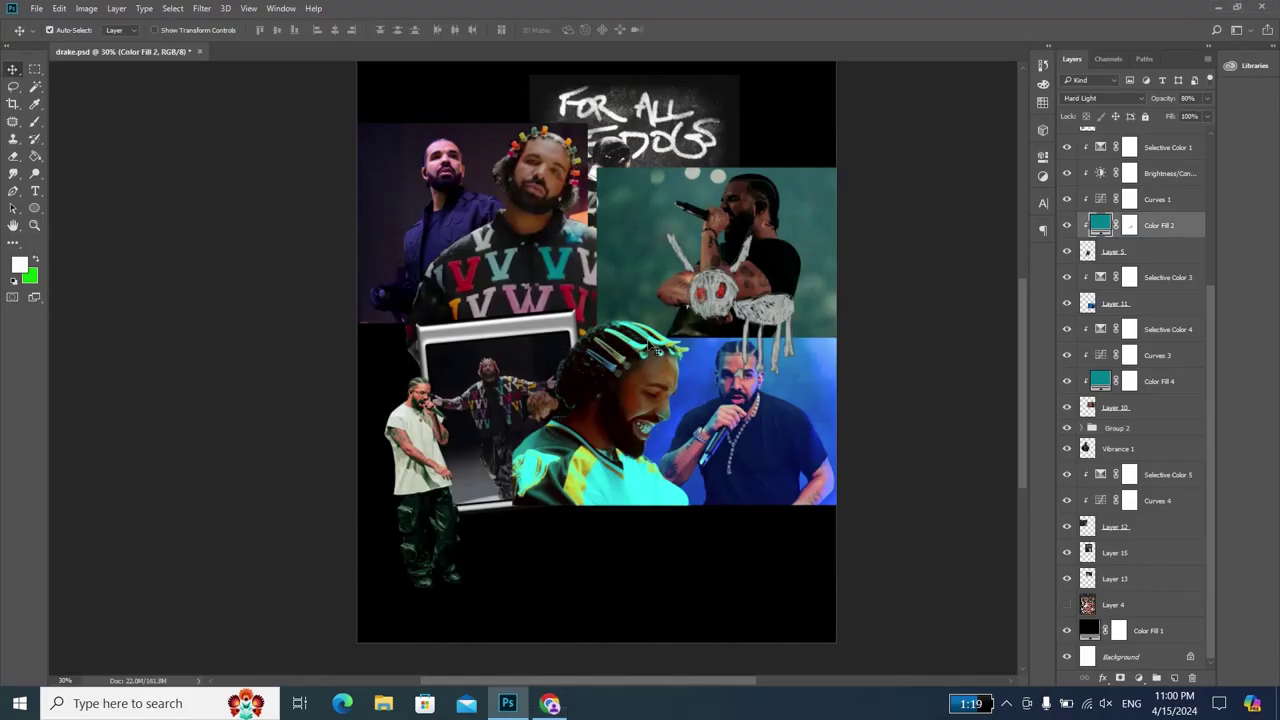
click(1168, 256)
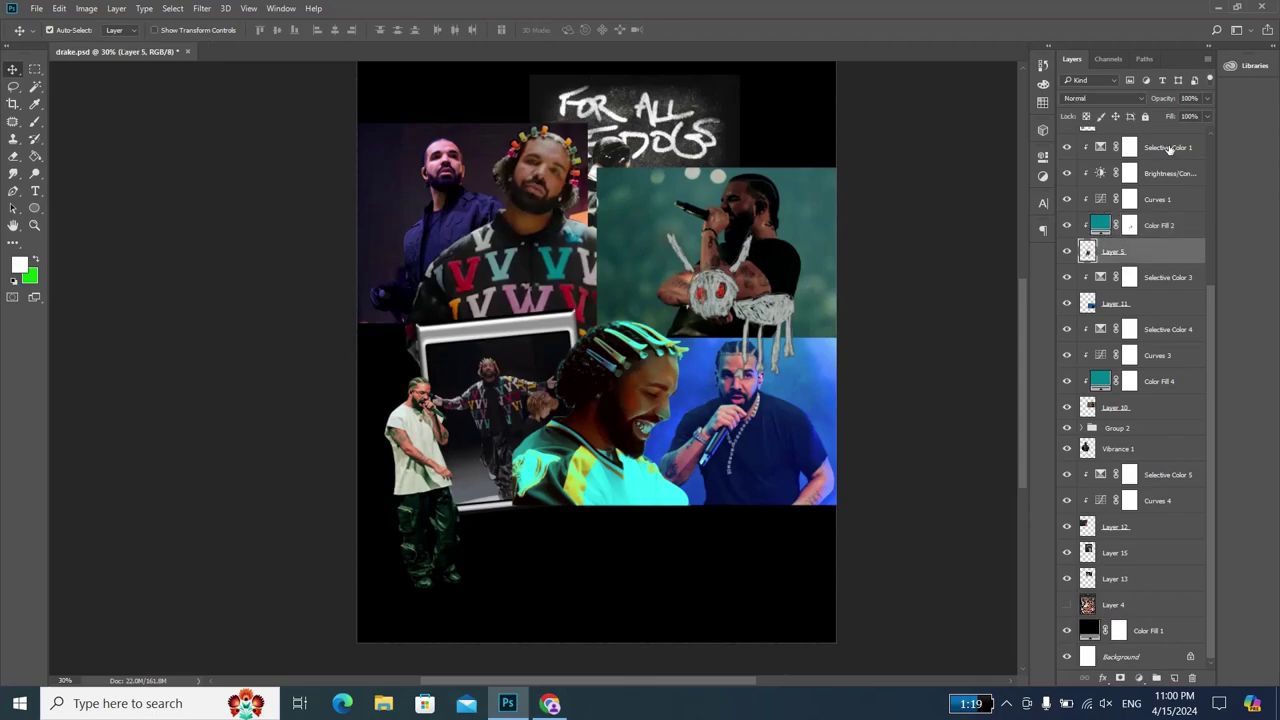
shift+click(1170, 151)
key(ctrl+e)
key(ctrl+t)
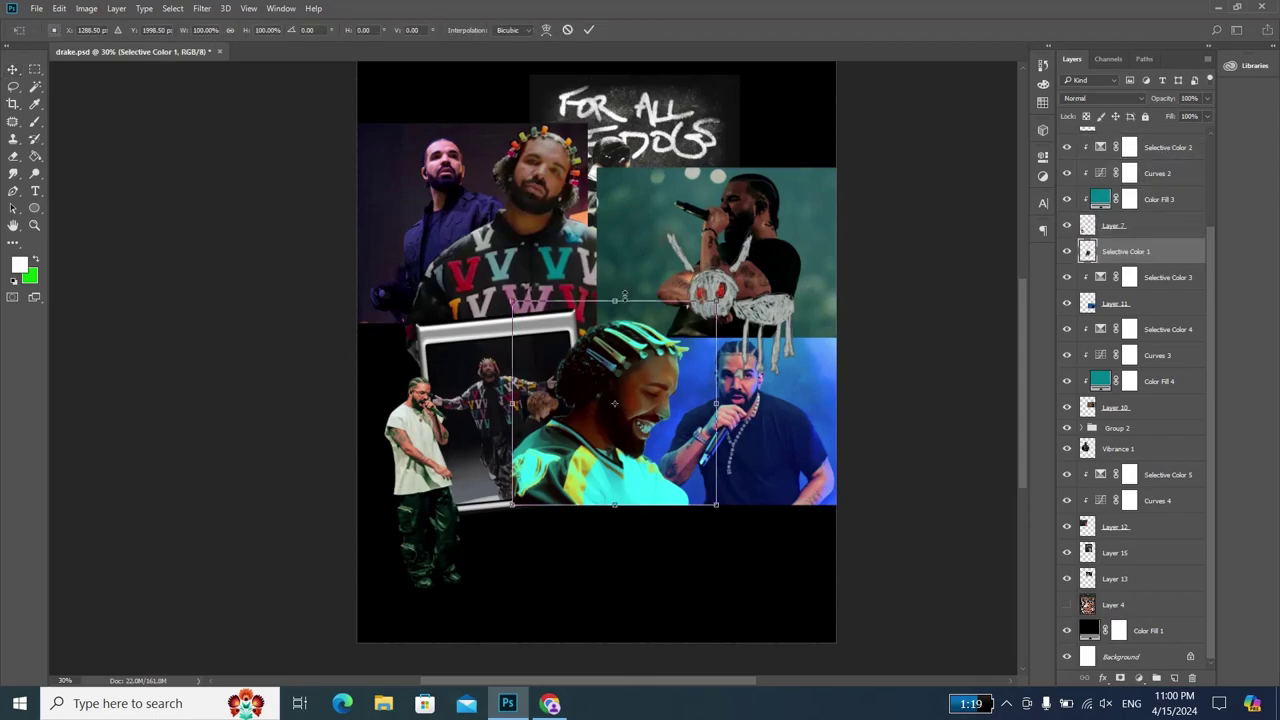
drag(624, 297, 624, 288)
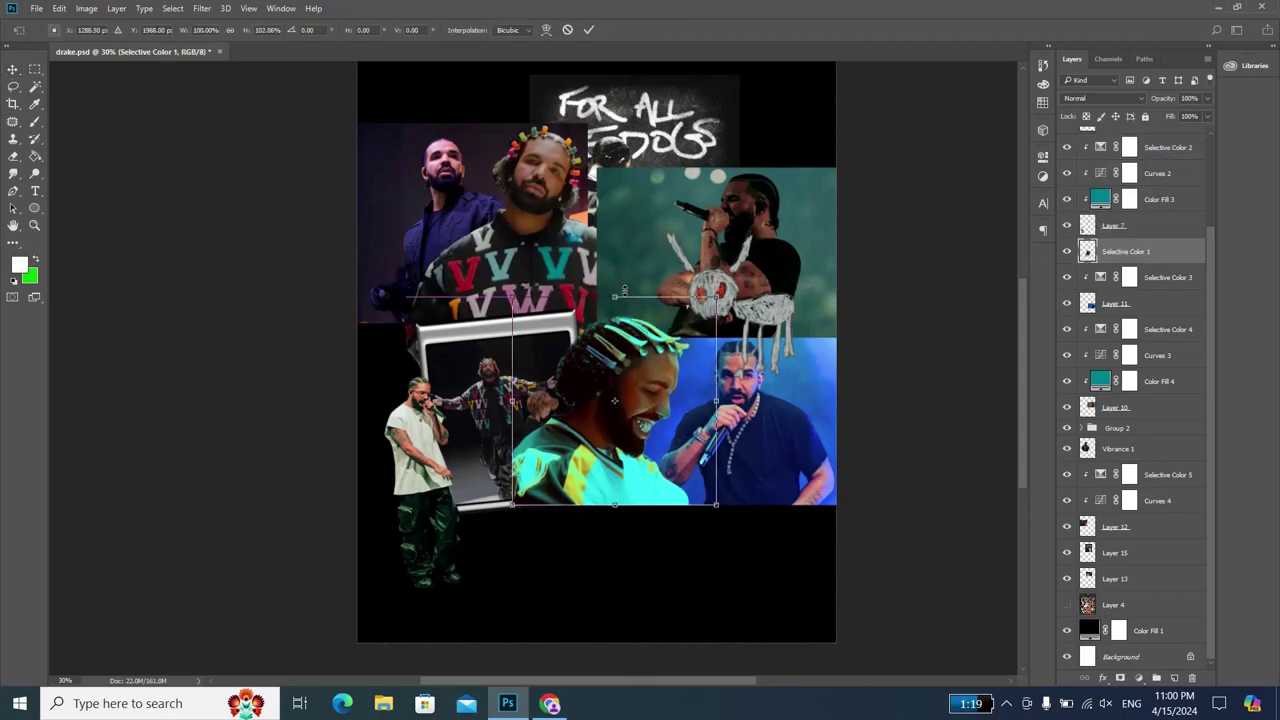
key(Return)
key(alt+Tab)
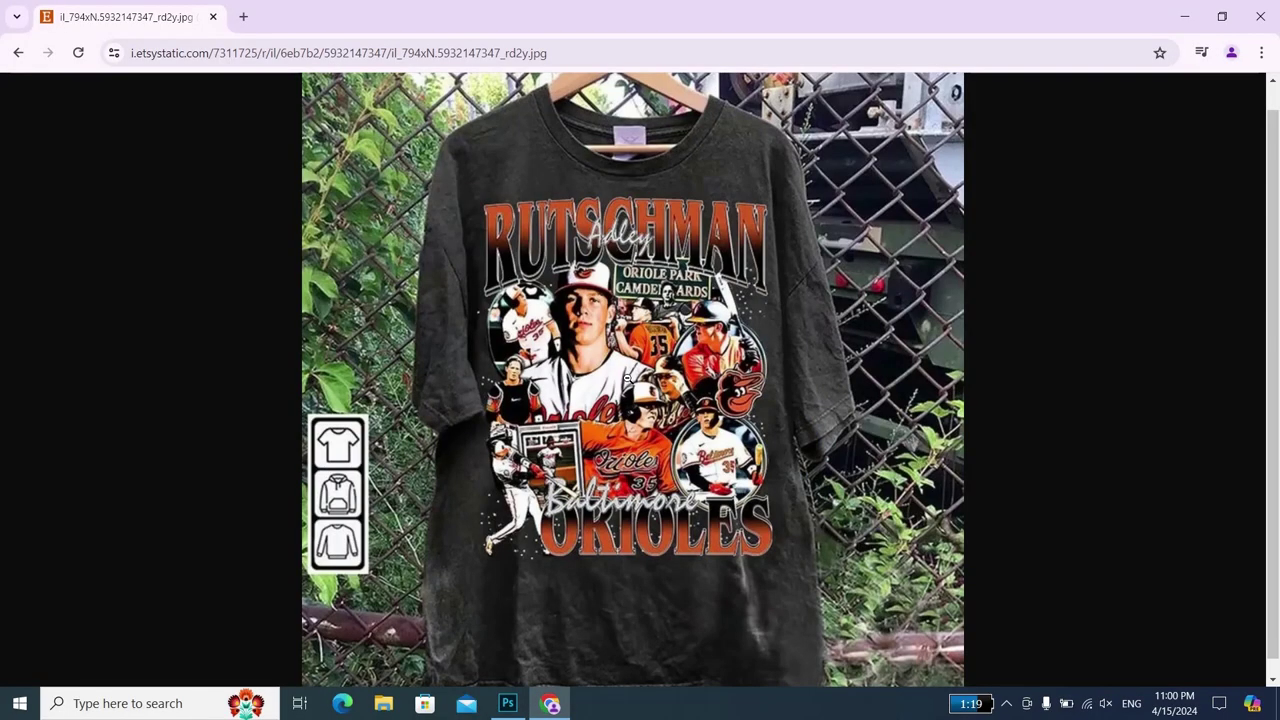
key(alt)
key(alt+Tab)
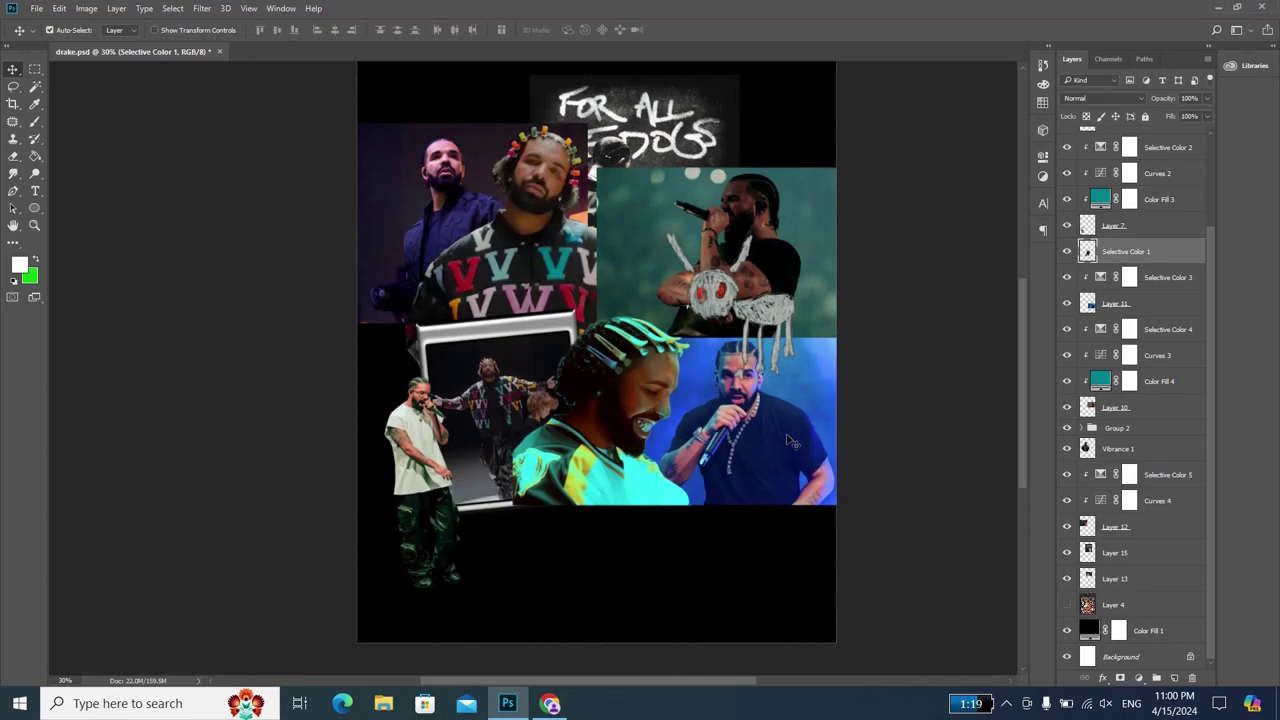
- Hide the smiling portrait and merge Selective Color 3 with Layer 11
click(1067, 251)
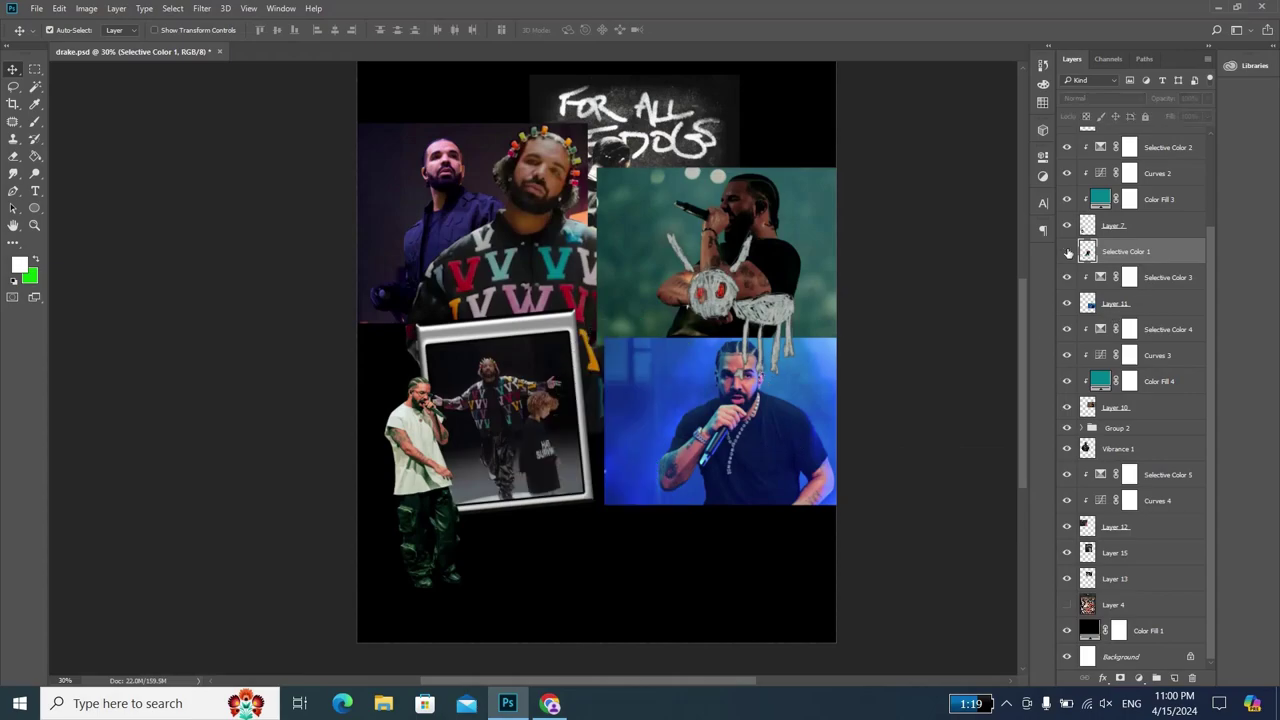
click(745, 406)
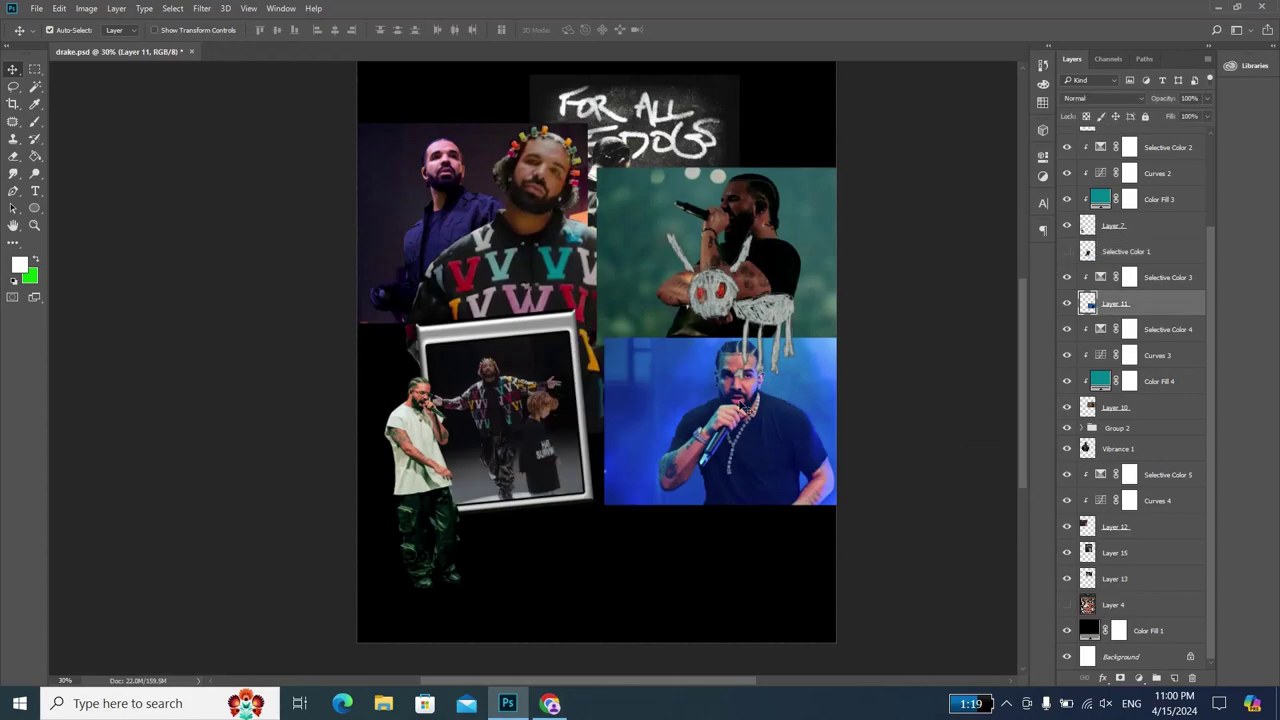
shift+click(1178, 278)
key(ctrl+e)
click(1160, 332)
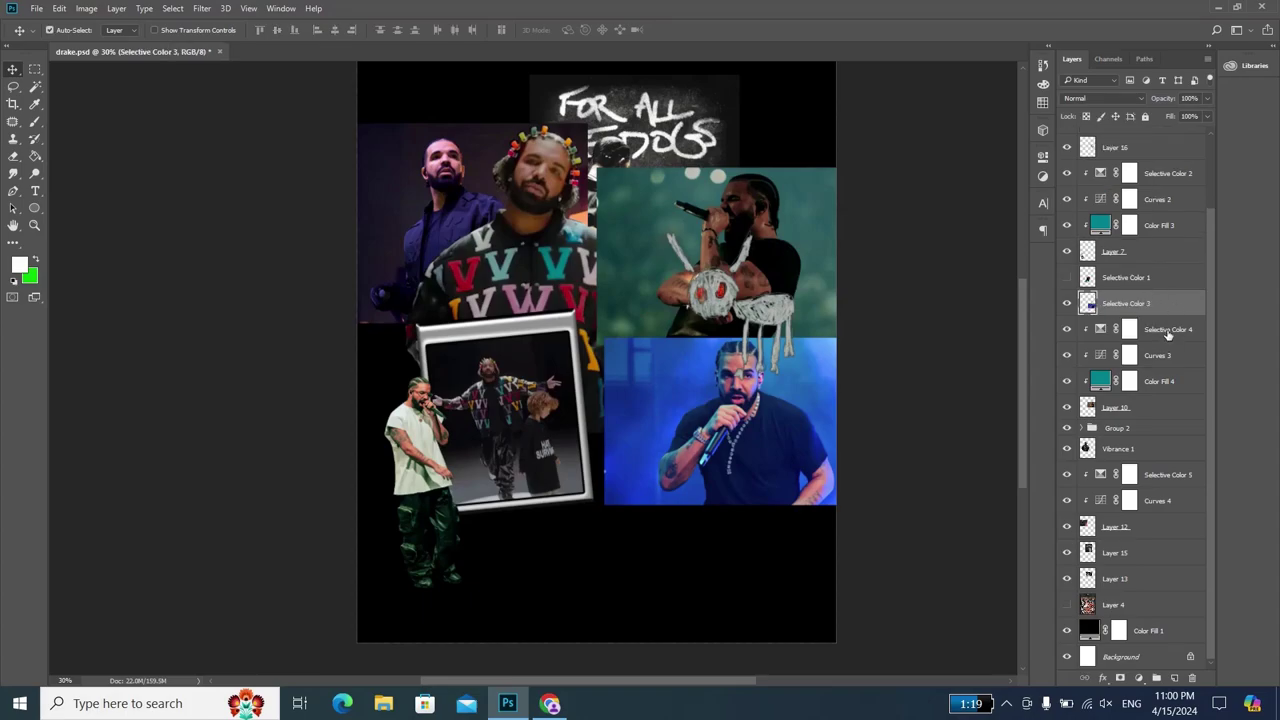
- On a new layer, paint one large white circle near the centre with an enlarged hard round brush
click(1175, 678)
key(b)
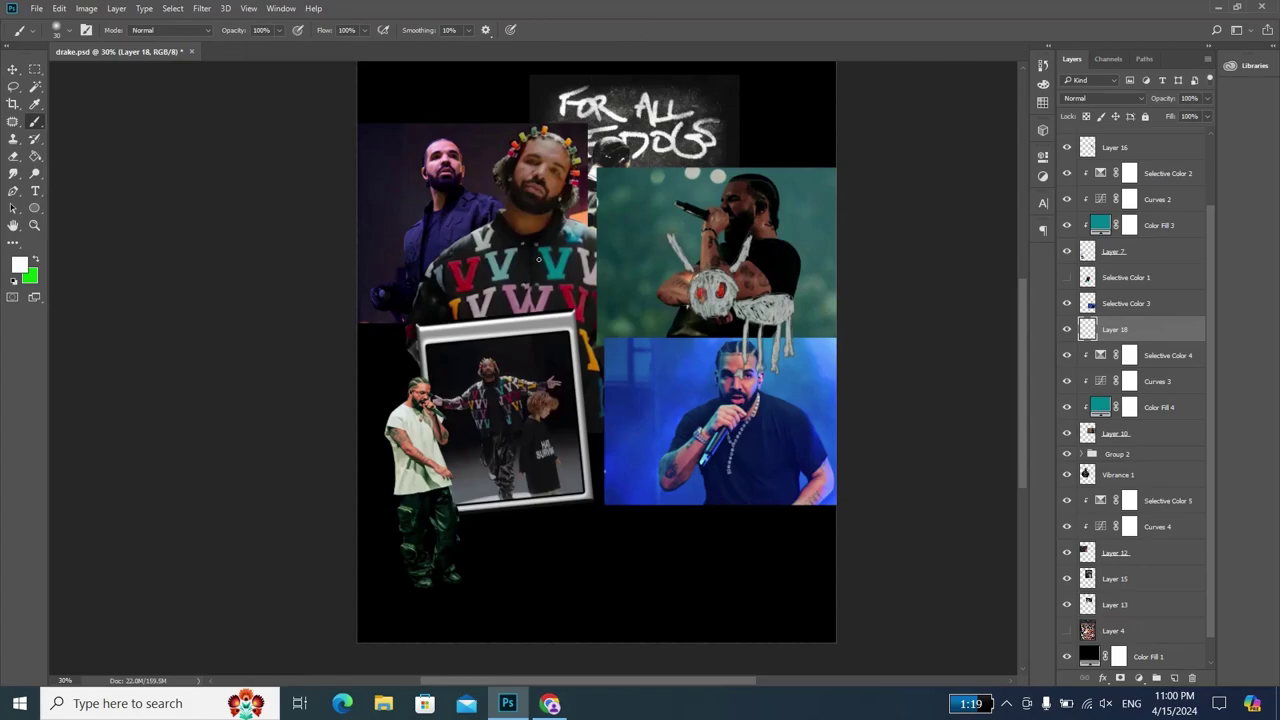
click(60, 30)
double_click(90, 178)
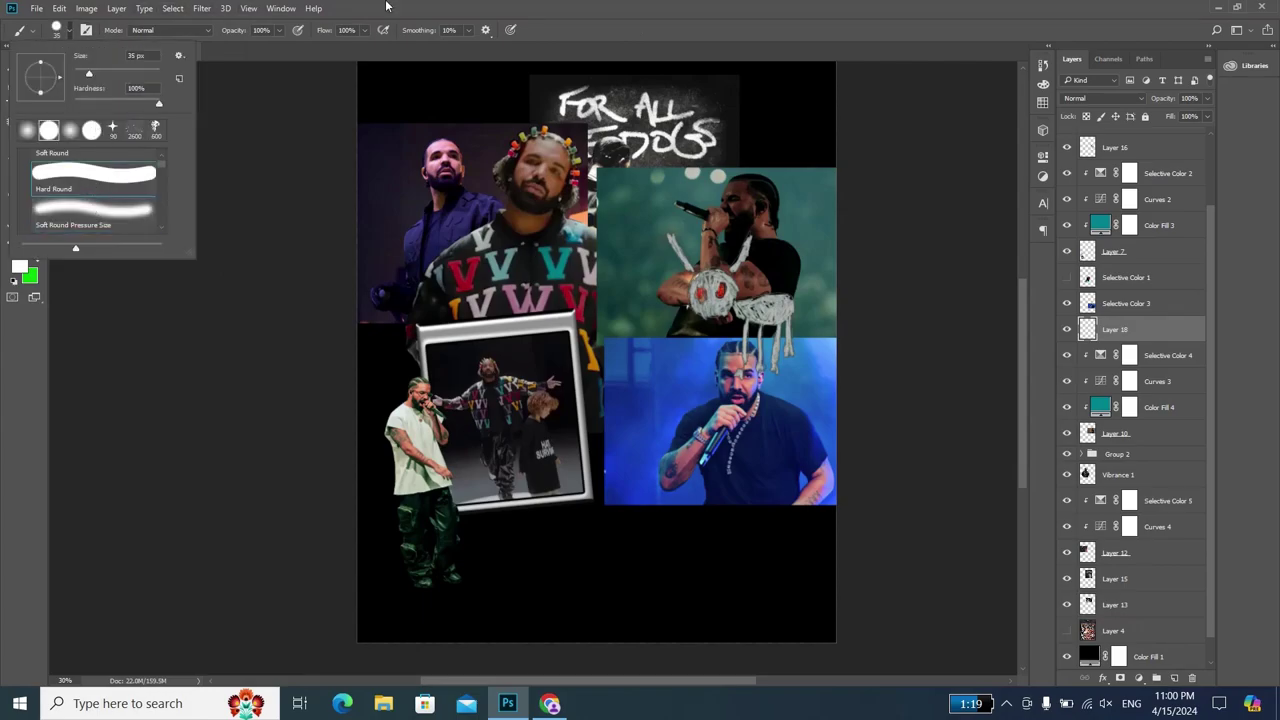
key(bracketright)
key(bracketright)
key(bracketright)
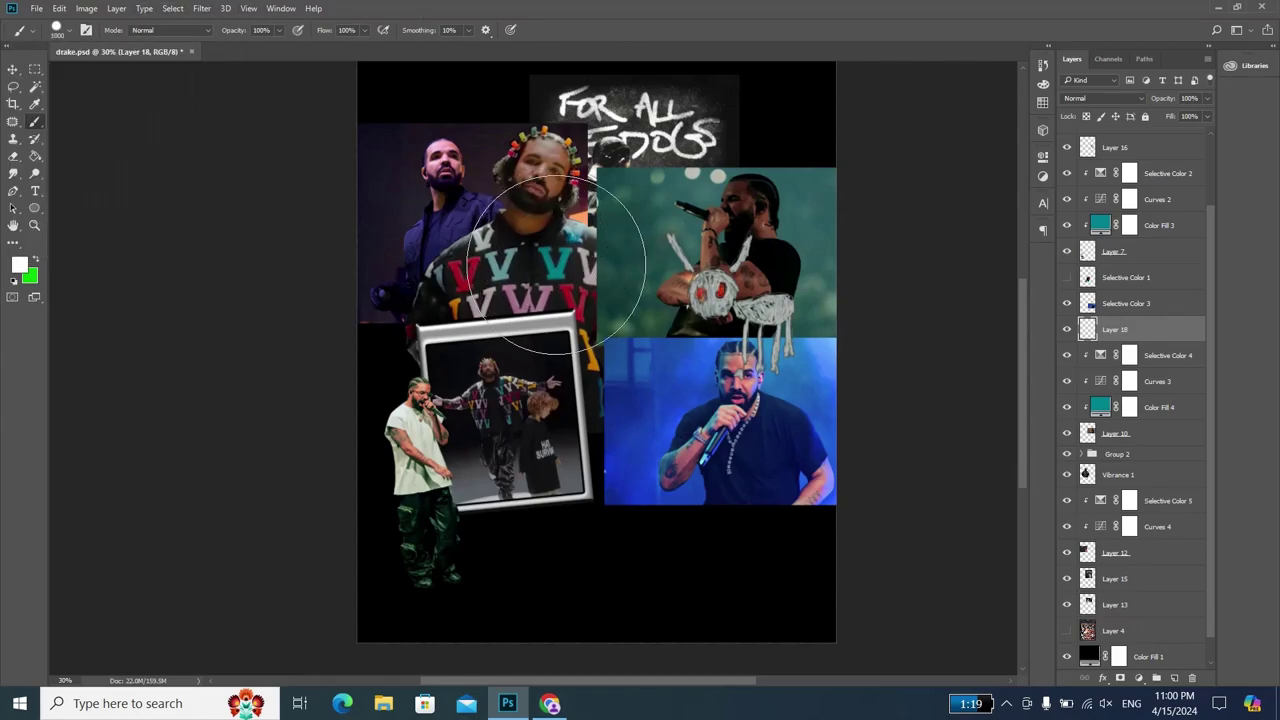
click(568, 277)
key(alt+Tab)
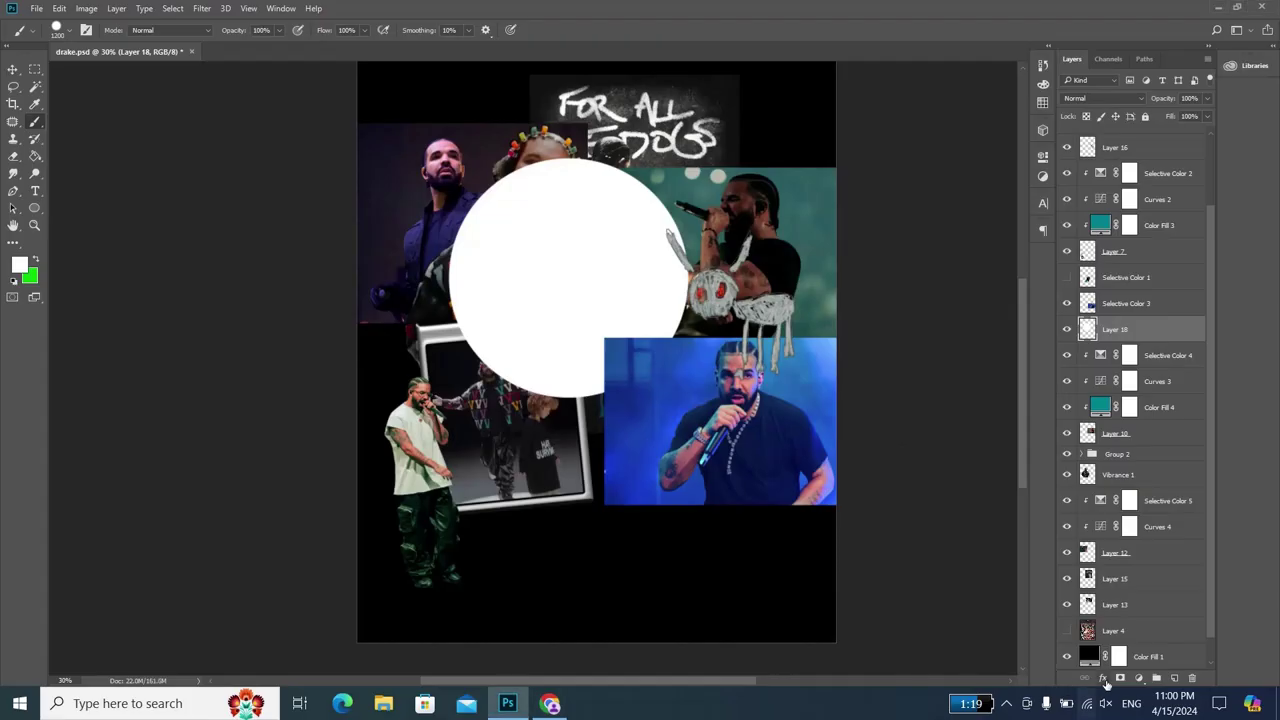
click(1104, 678)
- Add a 35 px Stroke and an Outer Bevel style to the white circle
click(1141, 545)
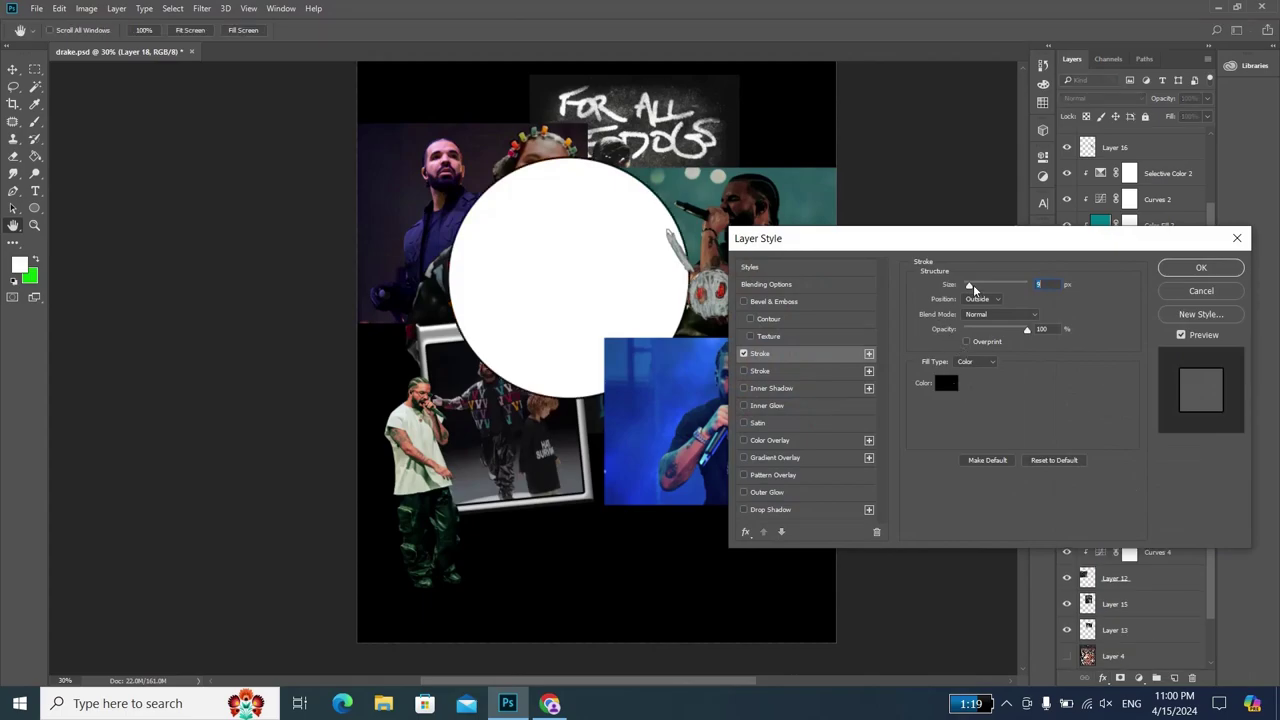
drag(970, 285, 977, 287)
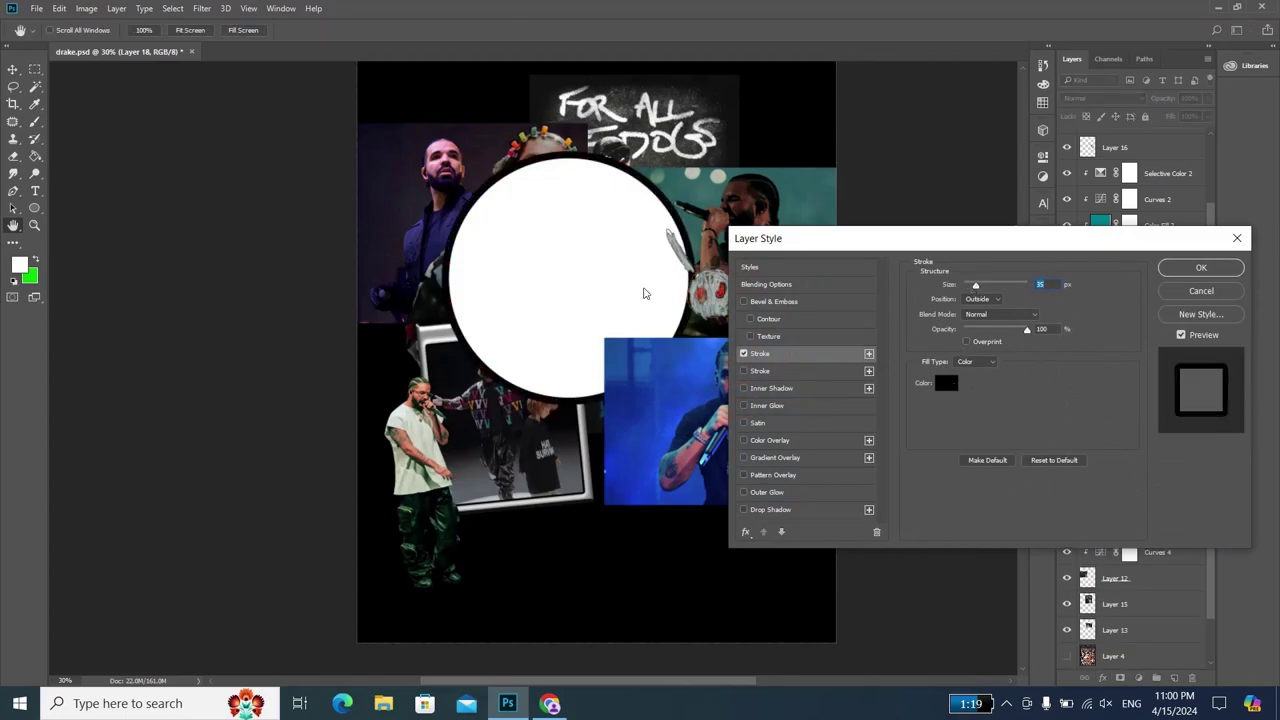
click(785, 301)
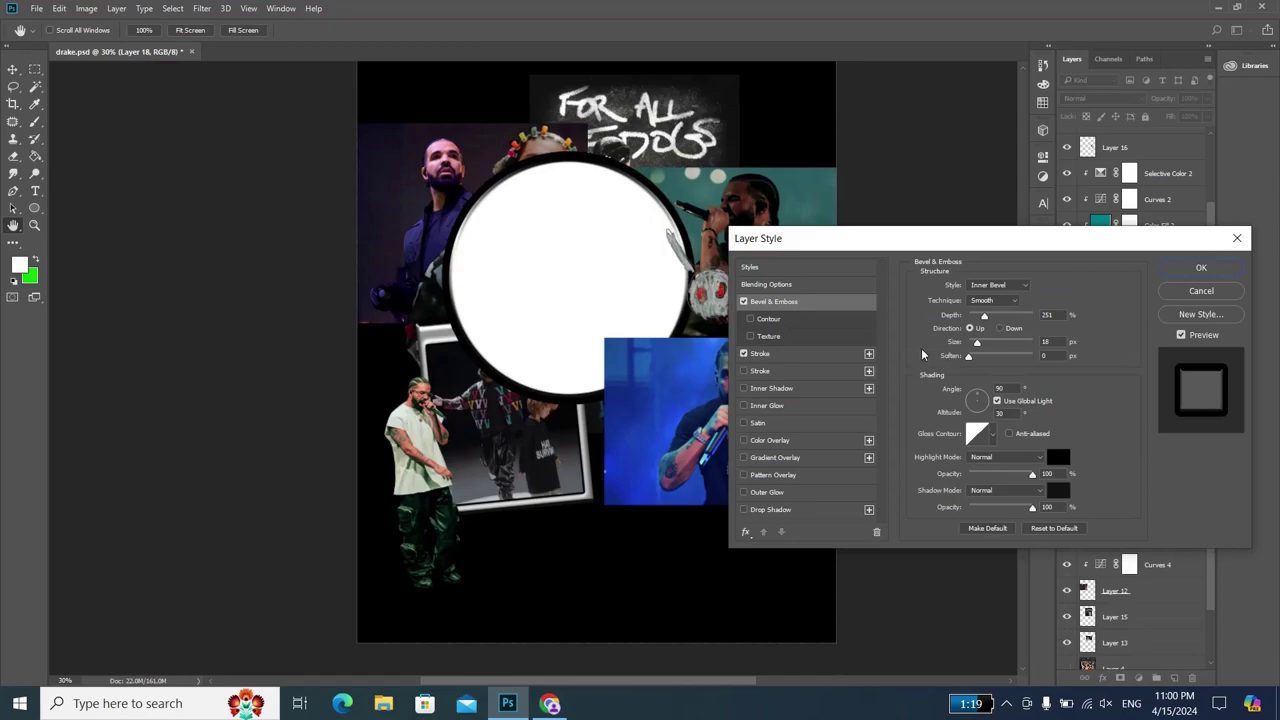
click(990, 286)
click(984, 296)
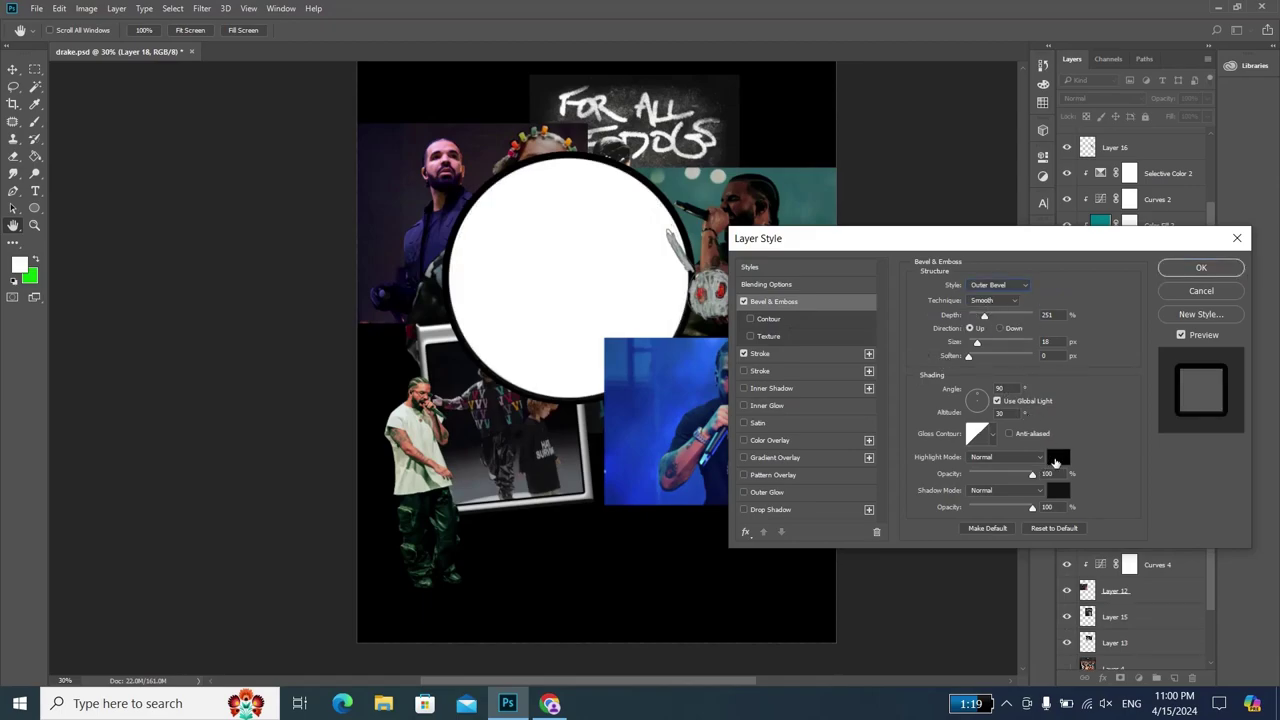
- Set the bevel highlight to ffffff and the shadow to 575757
click(1058, 457)
text(ffffff)
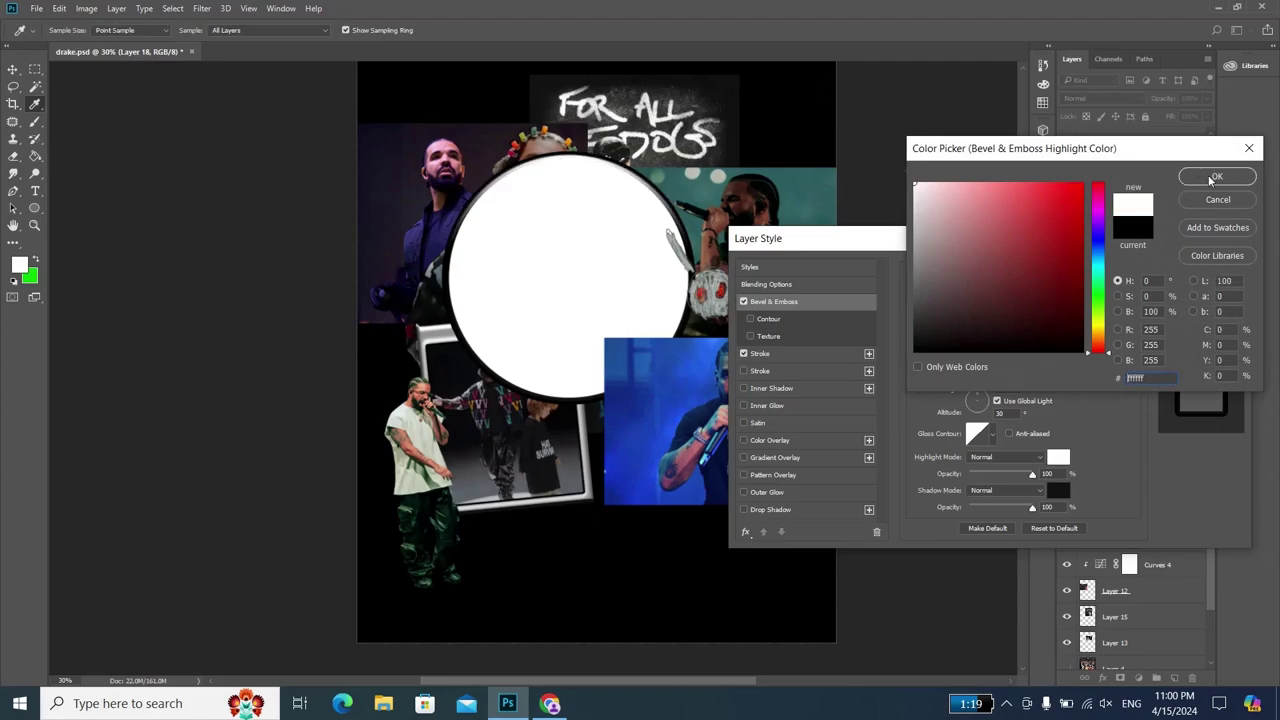
click(1208, 176)
click(1058, 490)
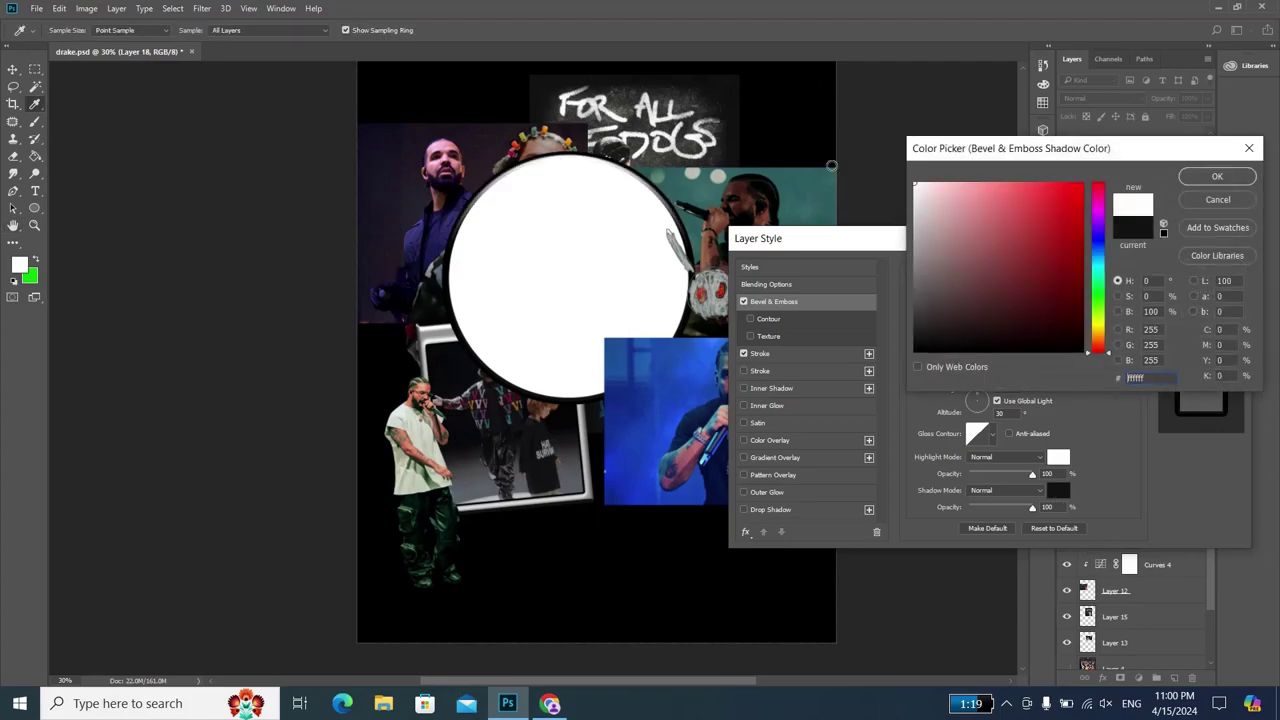
text(575757)
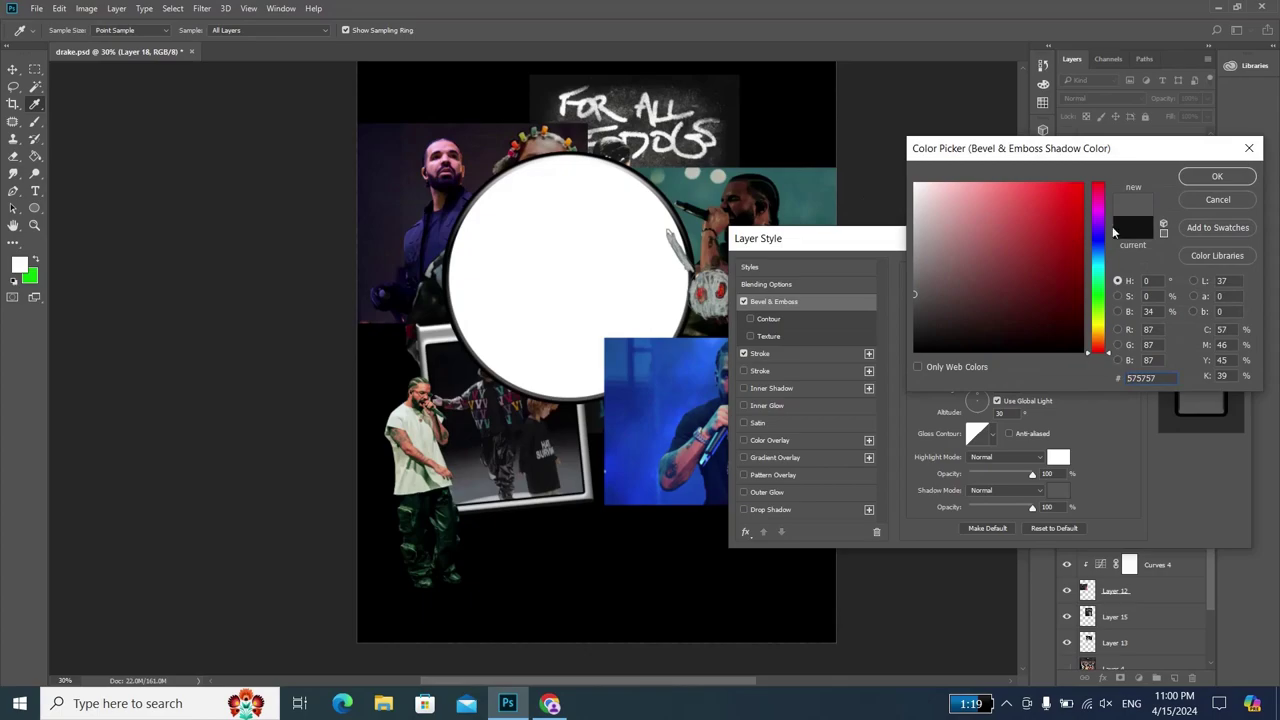
click(1217, 176)
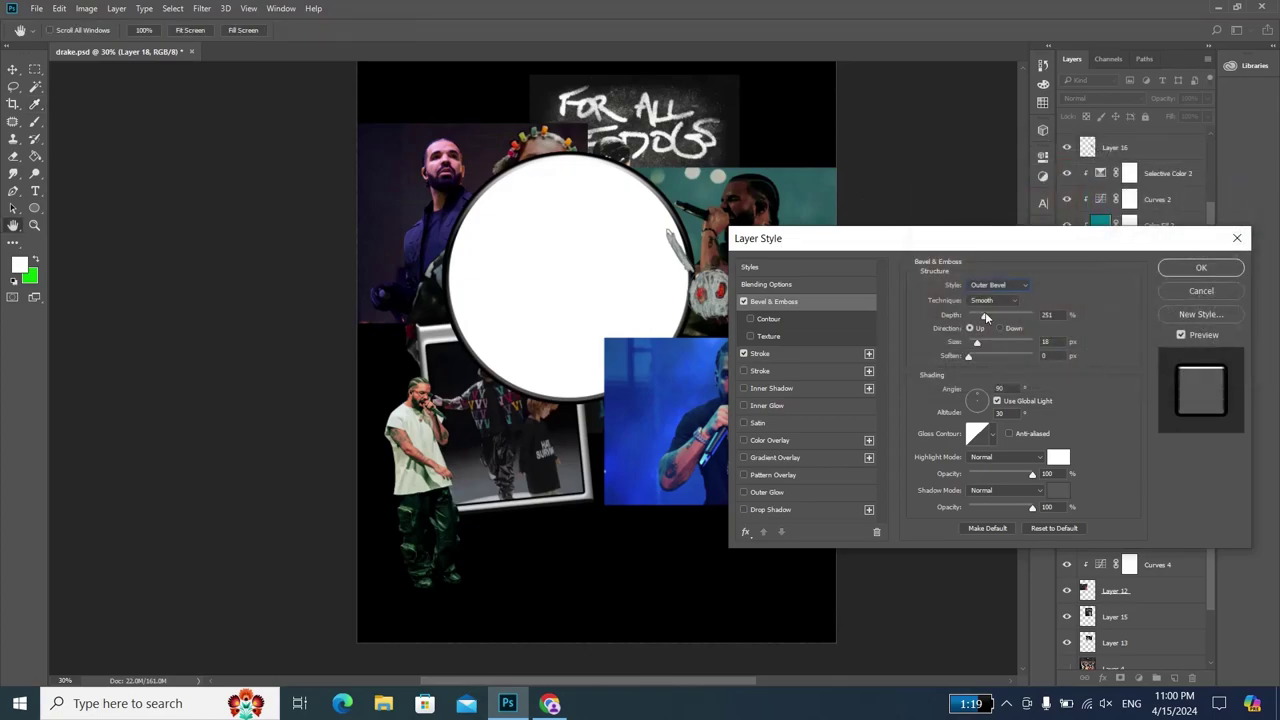
- Raise the bevel Depth to 719% and set its Size to 21 px
drag(985, 316, 995, 317)
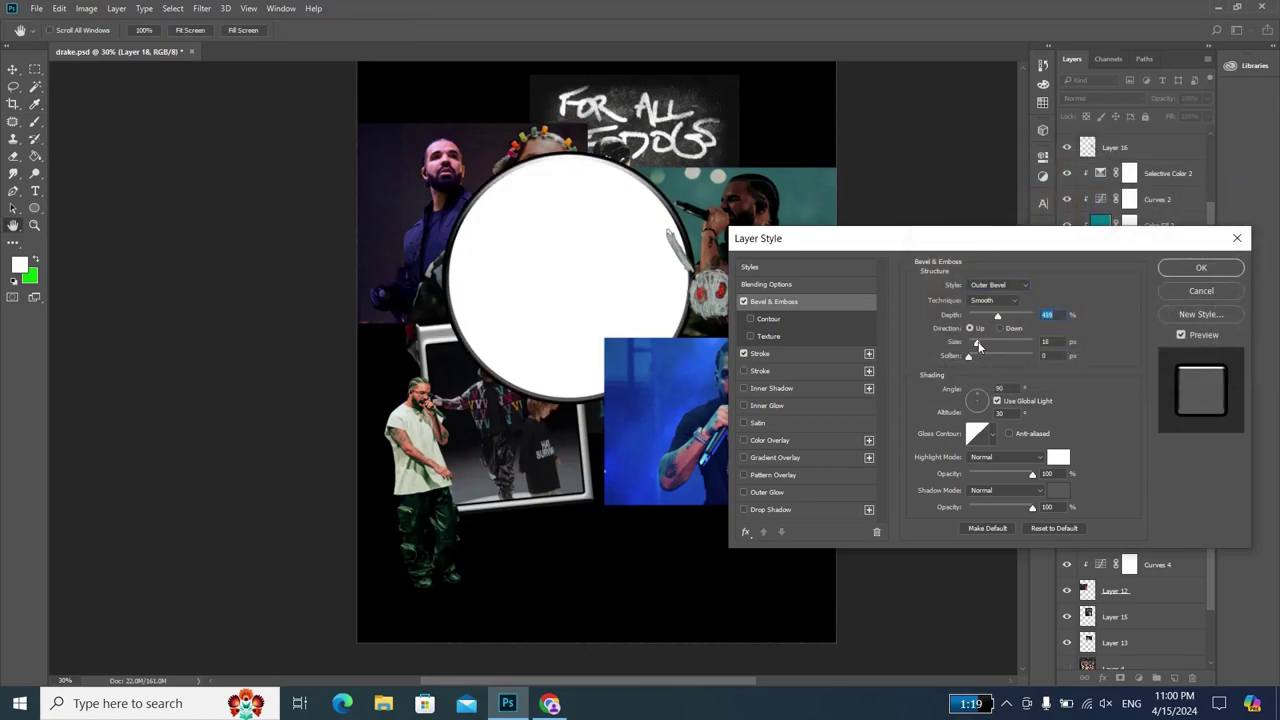
click(978, 343)
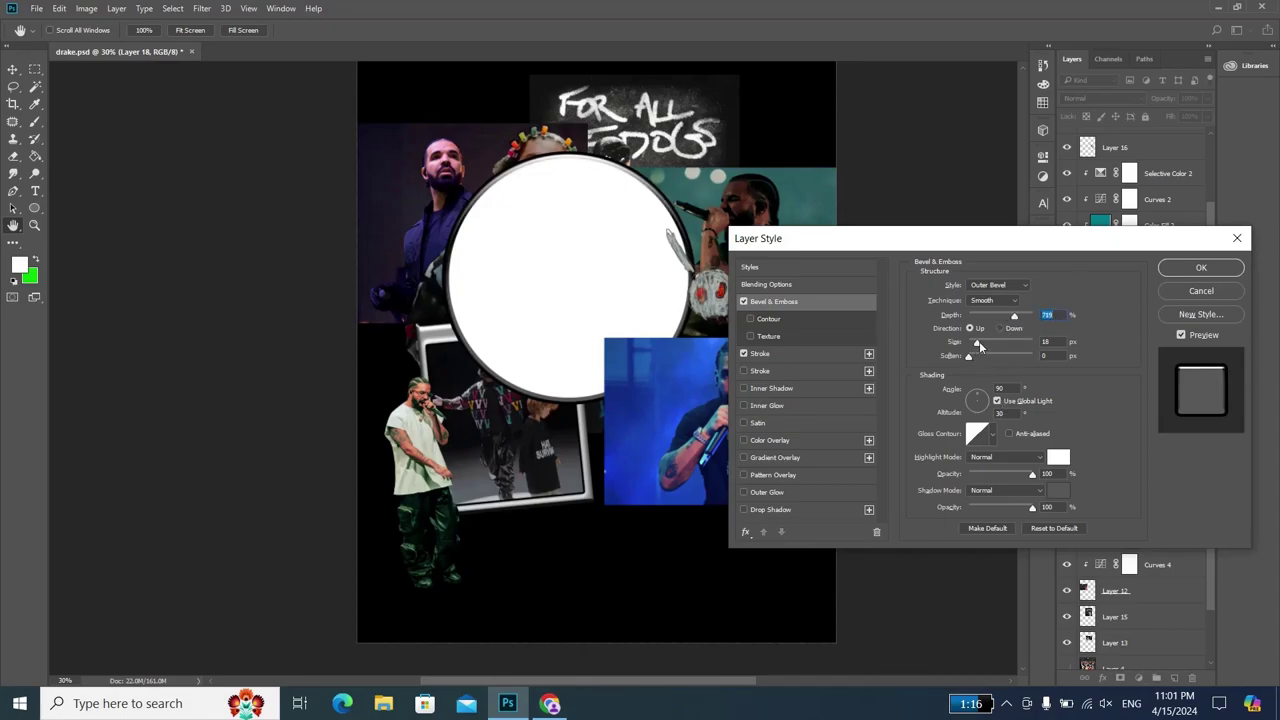
click(979, 345)
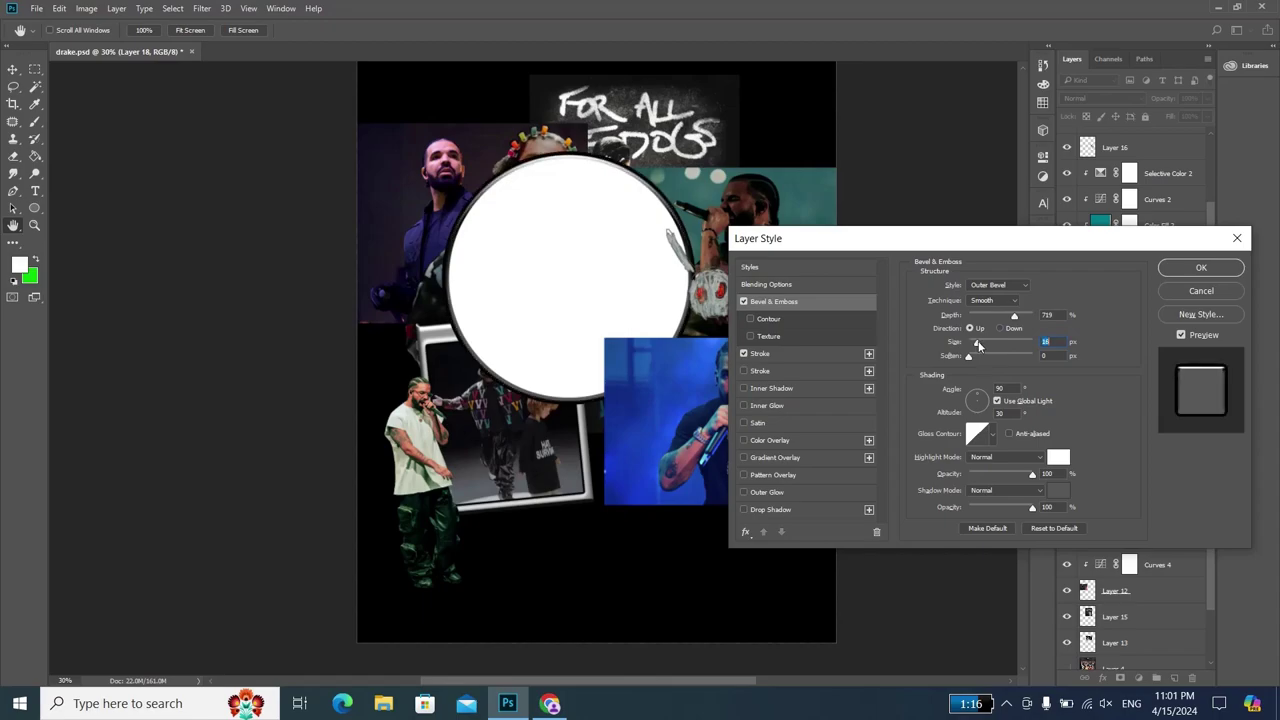
key(Down)
key(Down)
key(Down)
key(alt+Tab)
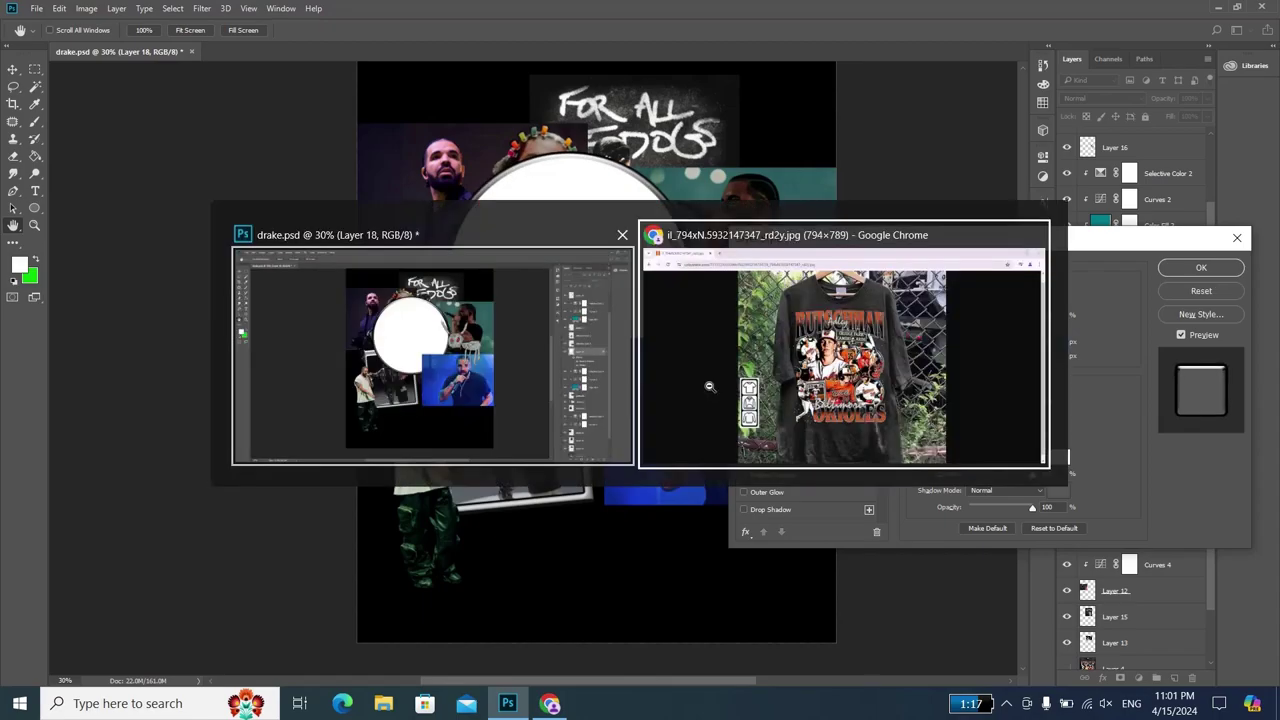
key(alt+Tab)
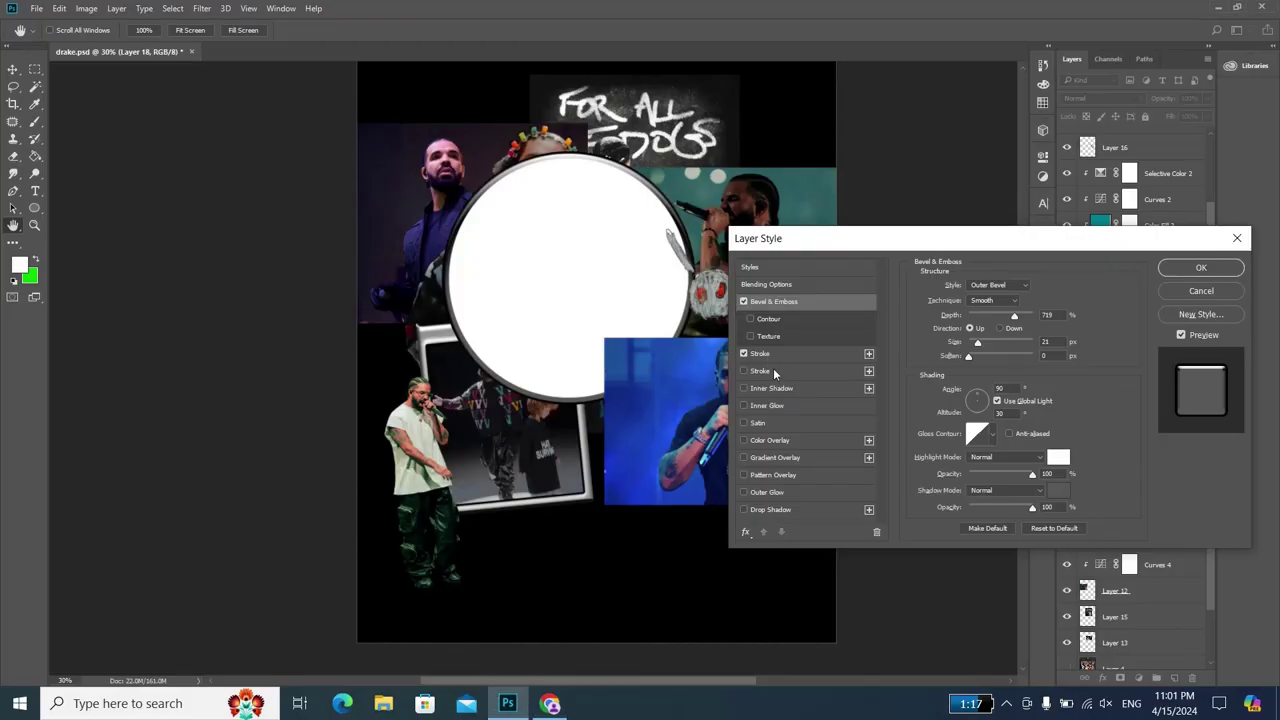
- Add a second, thicker black Stroke around the circle
click(773, 372)
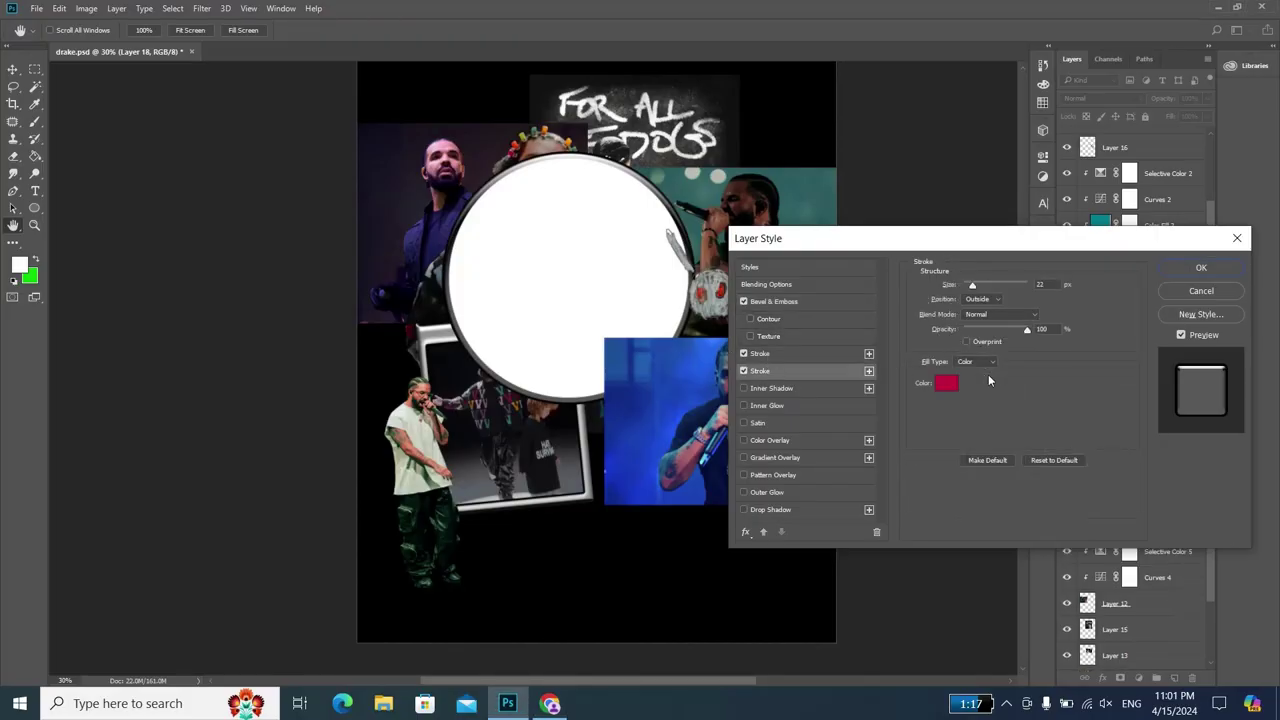
click(945, 380)
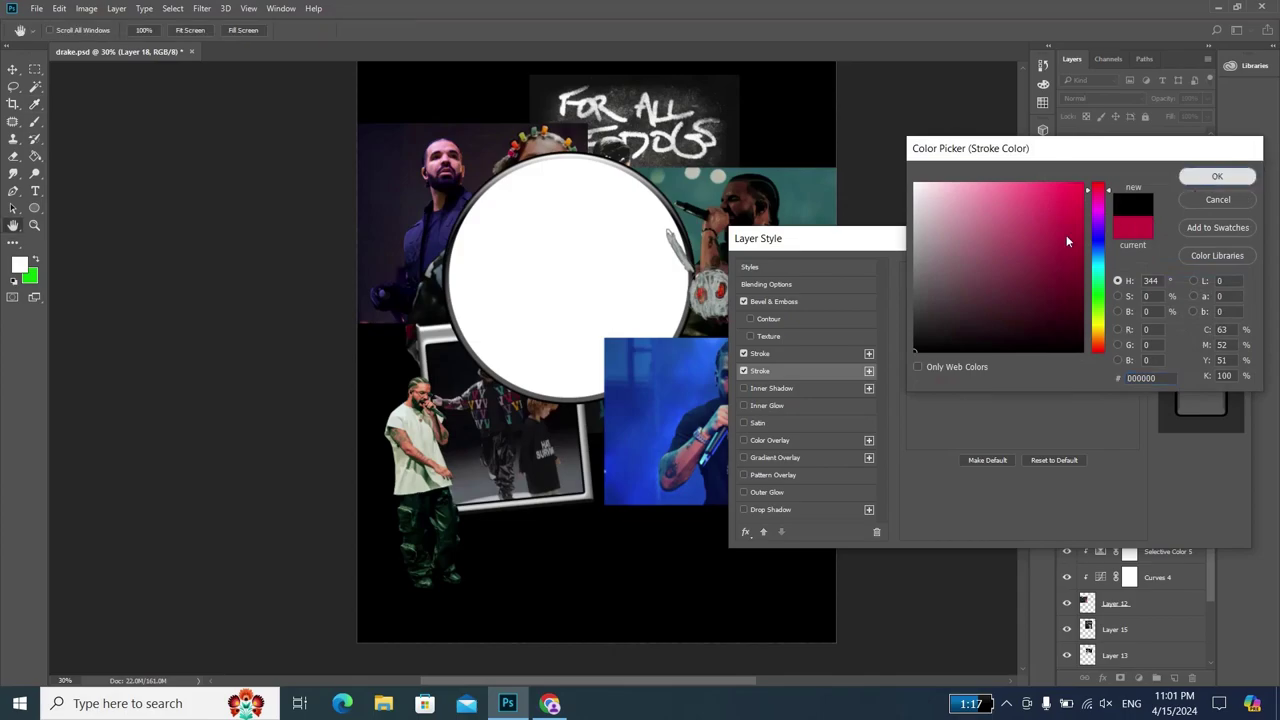
click(1217, 176)
drag(971, 288, 977, 288)
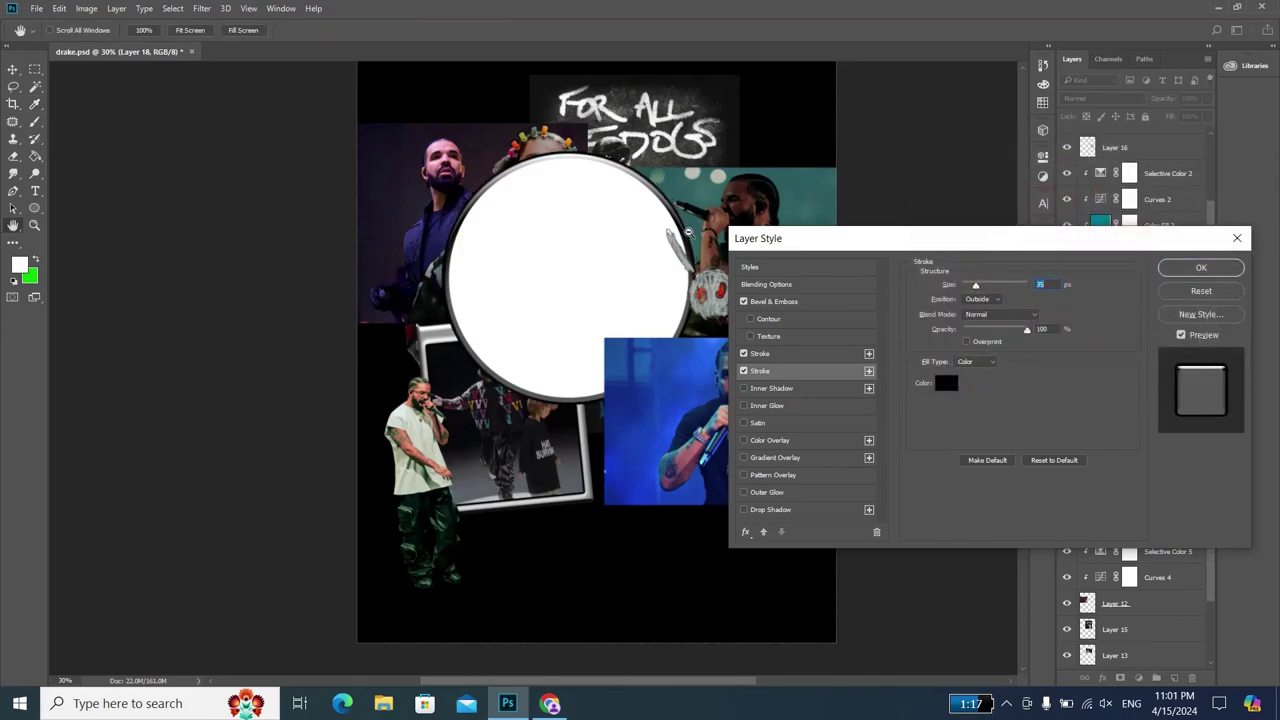
key(alt+Tab)
key(alt+Tab)
- Add a third Stroke positioned Inside the circle's edge
click(868, 371)
click(787, 388)
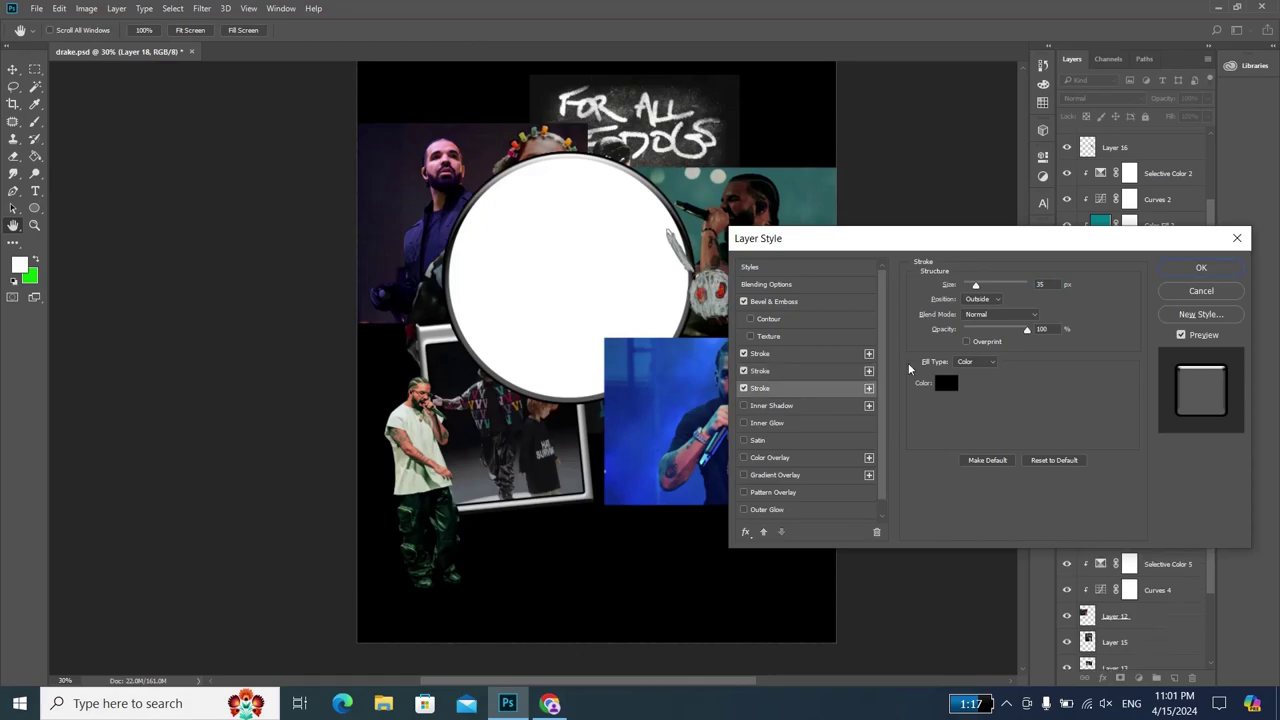
click(946, 383)
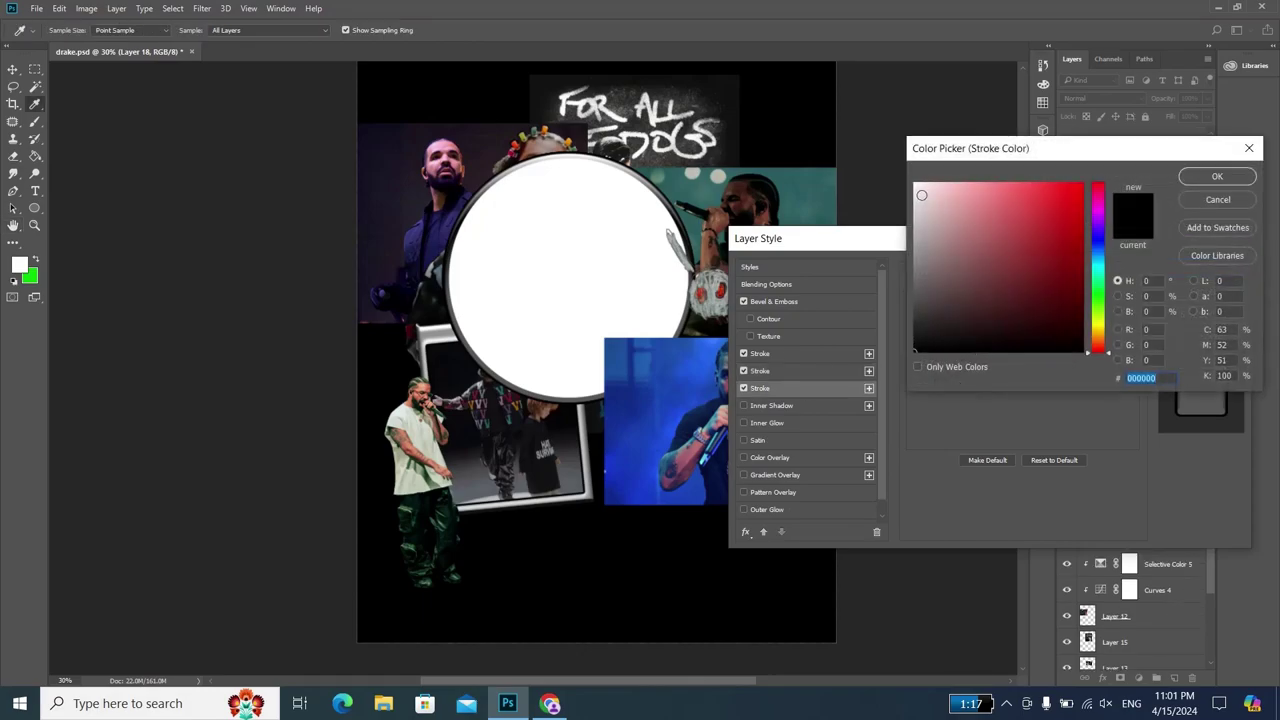
text(ffffff)
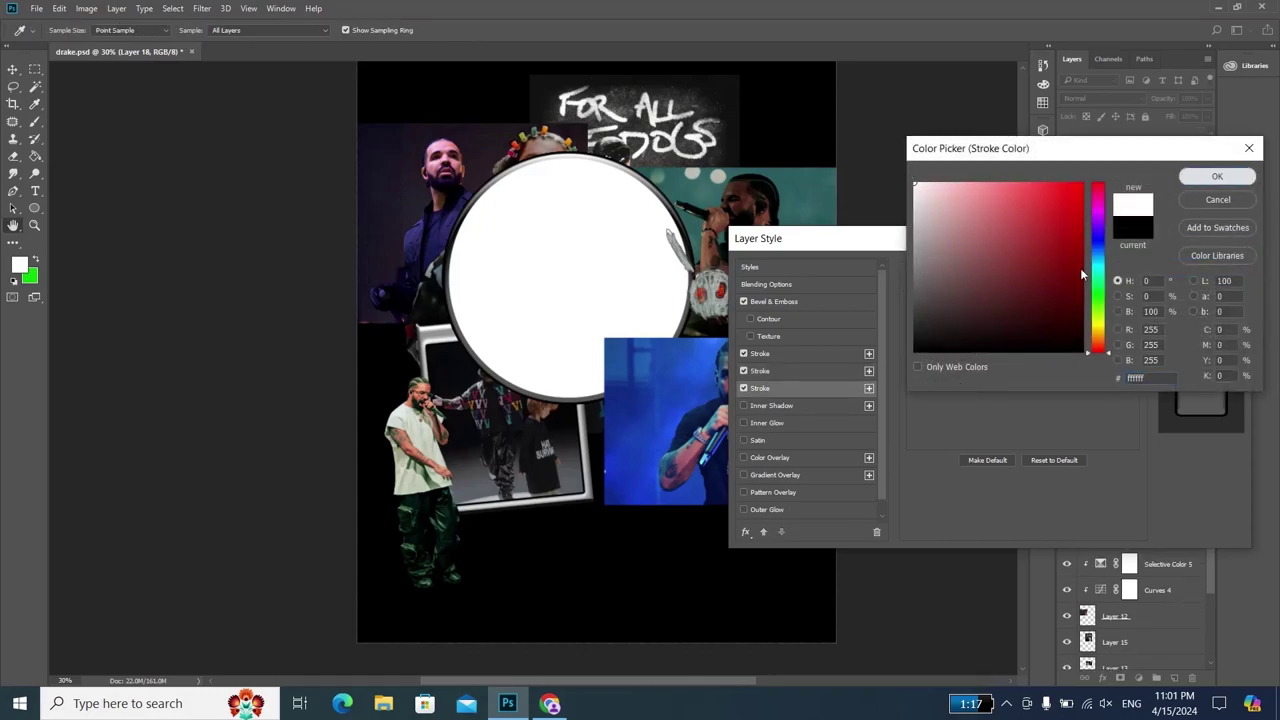
key(Return)
click(980, 299)
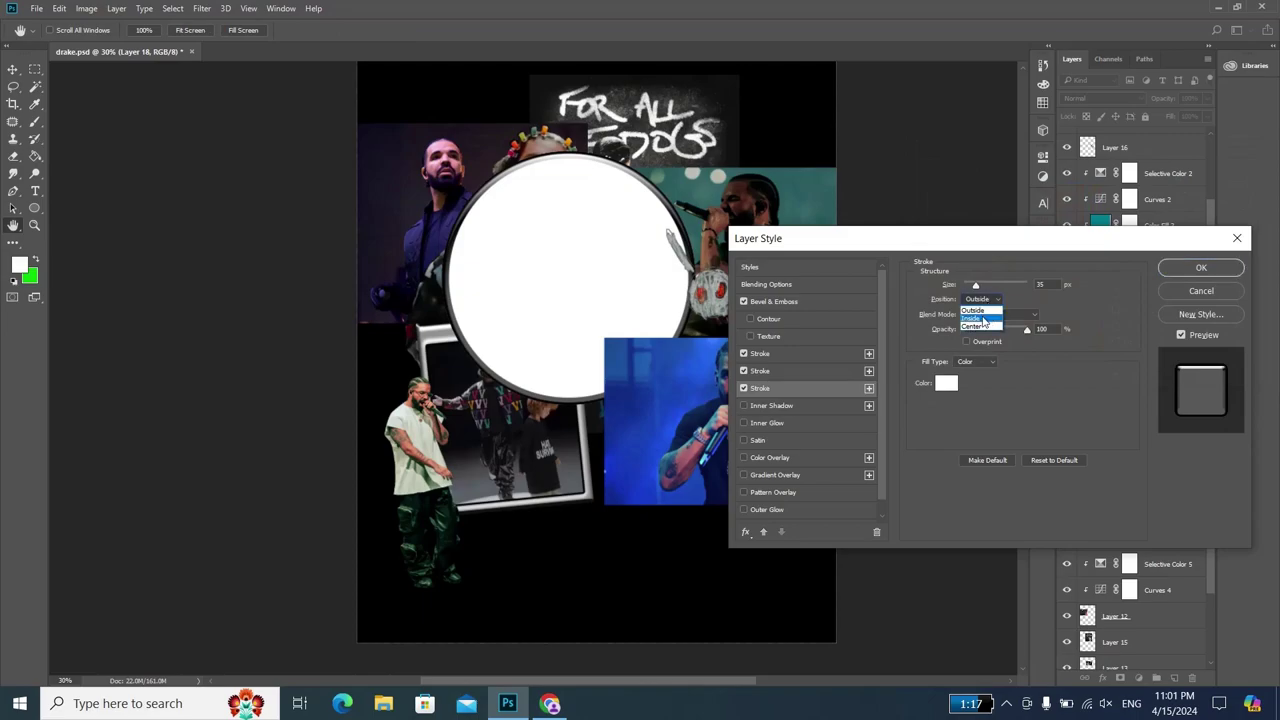
click(975, 318)
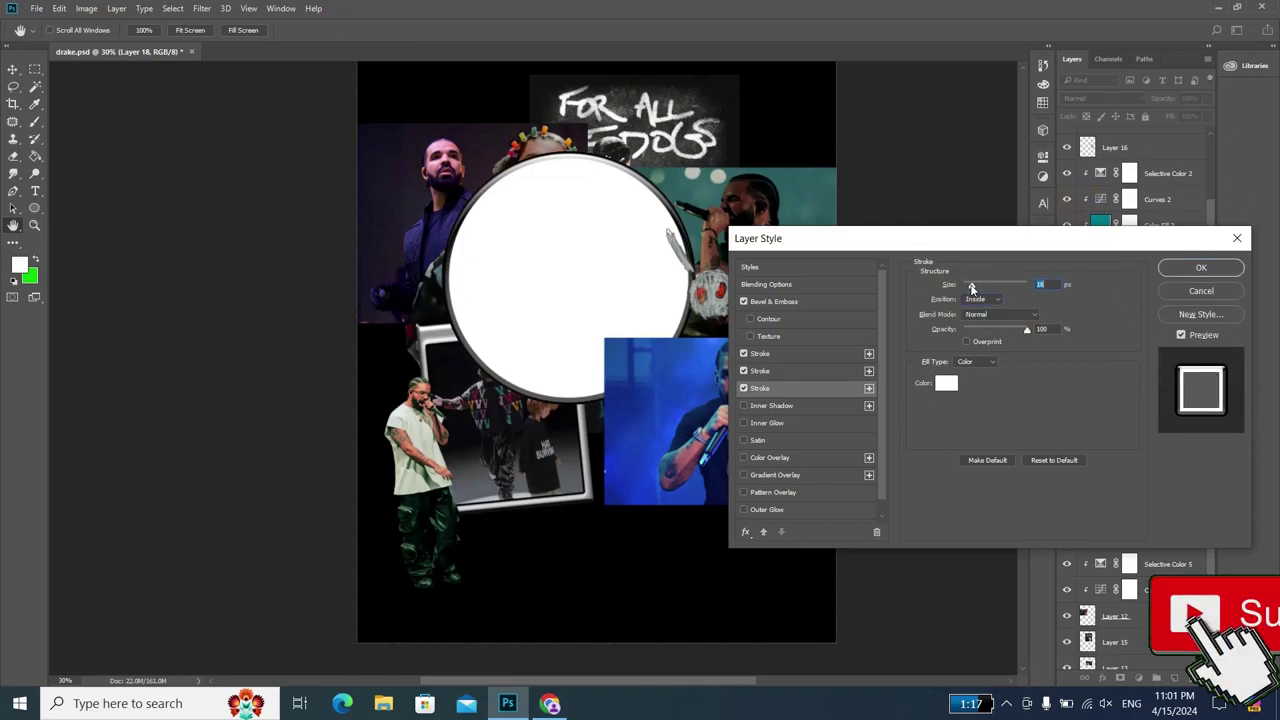
- Colour the inside stroke pale pink d4b4b4 and apply the layer style
click(946, 383)
click(939, 211)
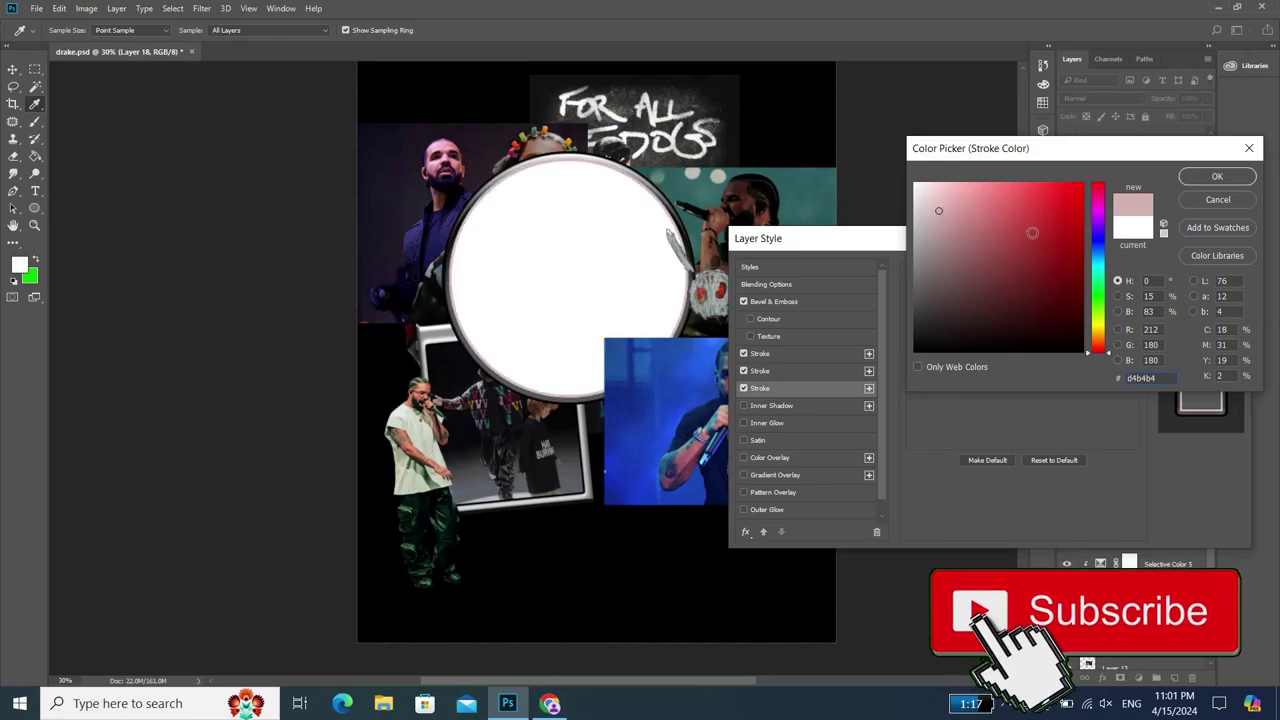
click(1217, 177)
key(b)
click(1199, 270)
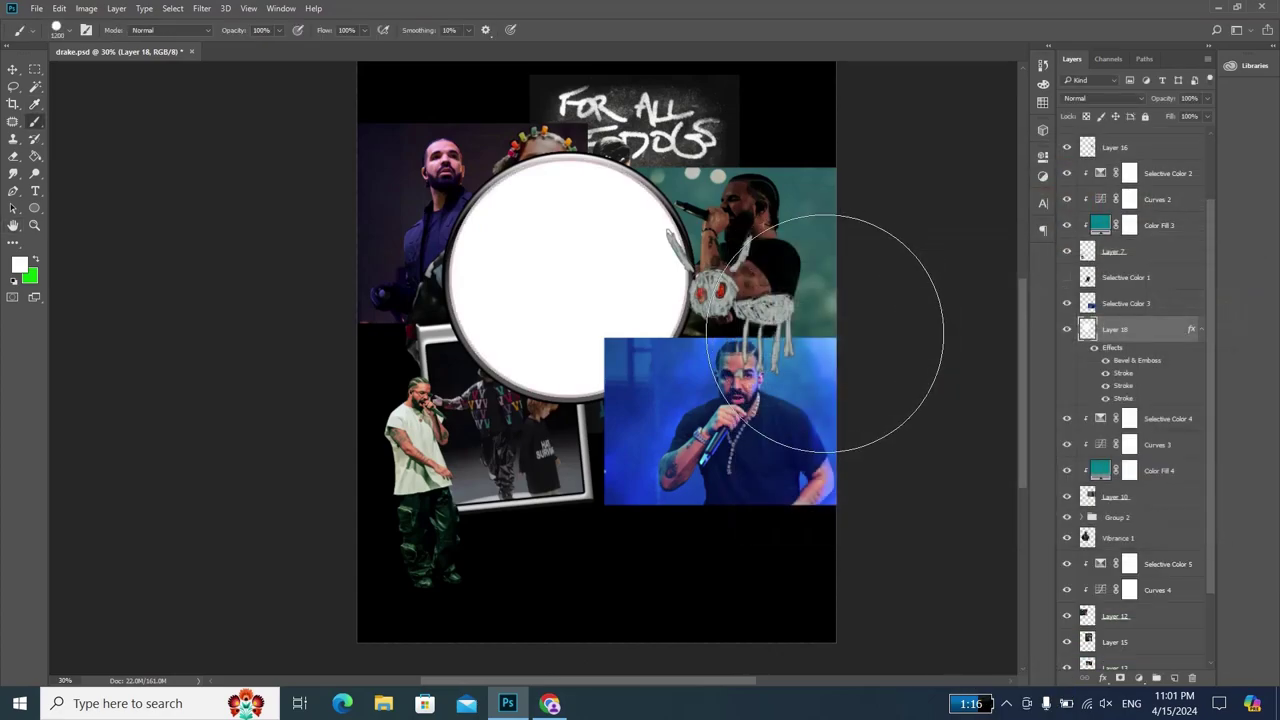
key(alt+Tab)
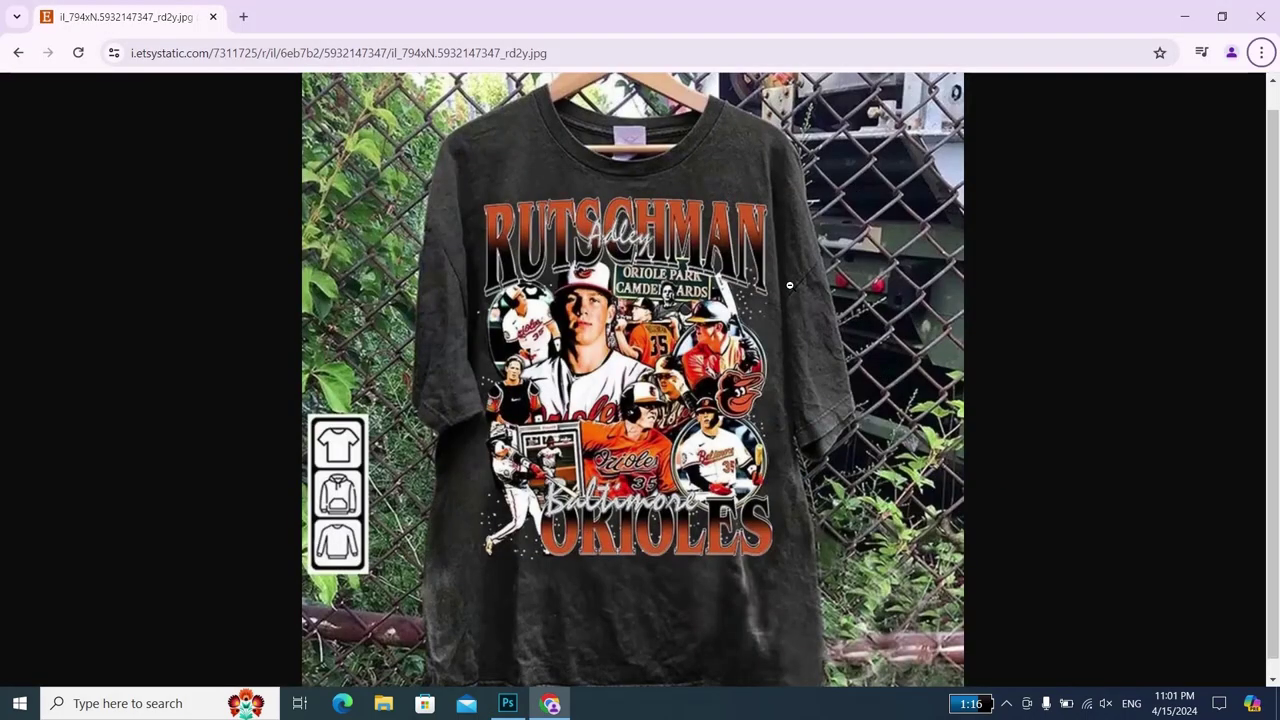
key(alt+Tab)
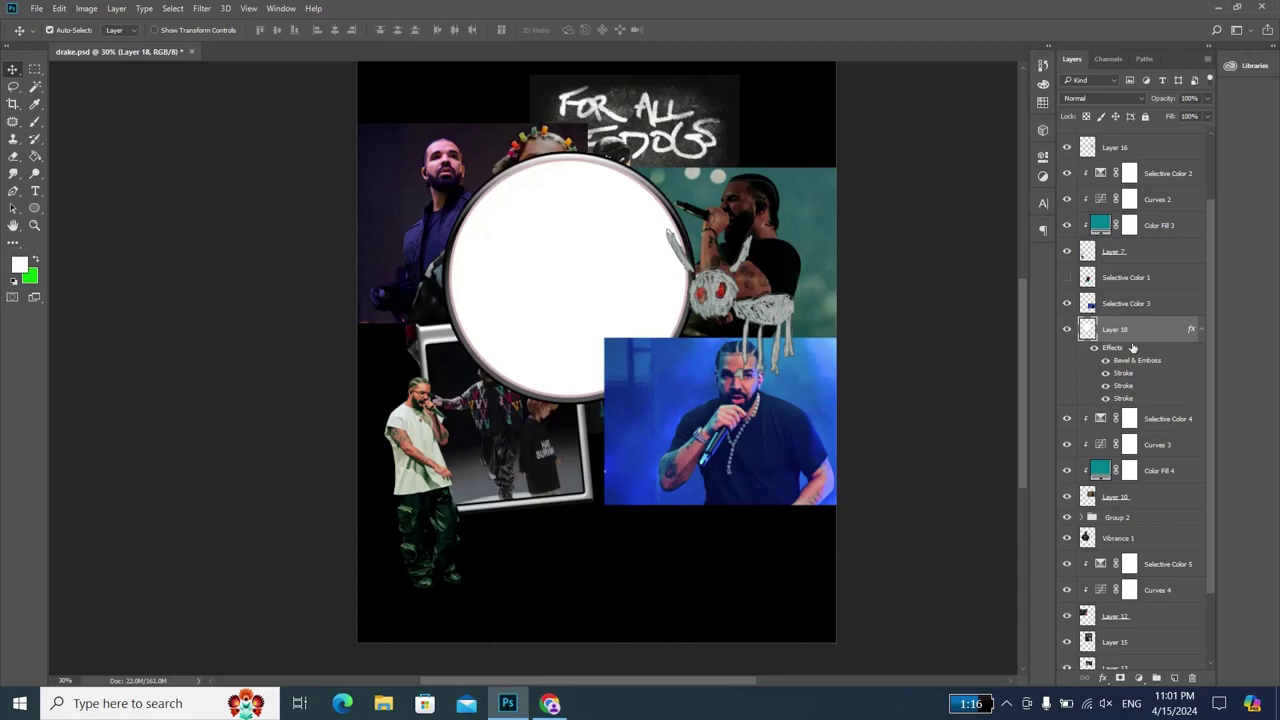
key(ctrl+t)
- Move the circle frame down to the lower-right photo and shrink it to about 82%
drag(645, 331, 791, 481)
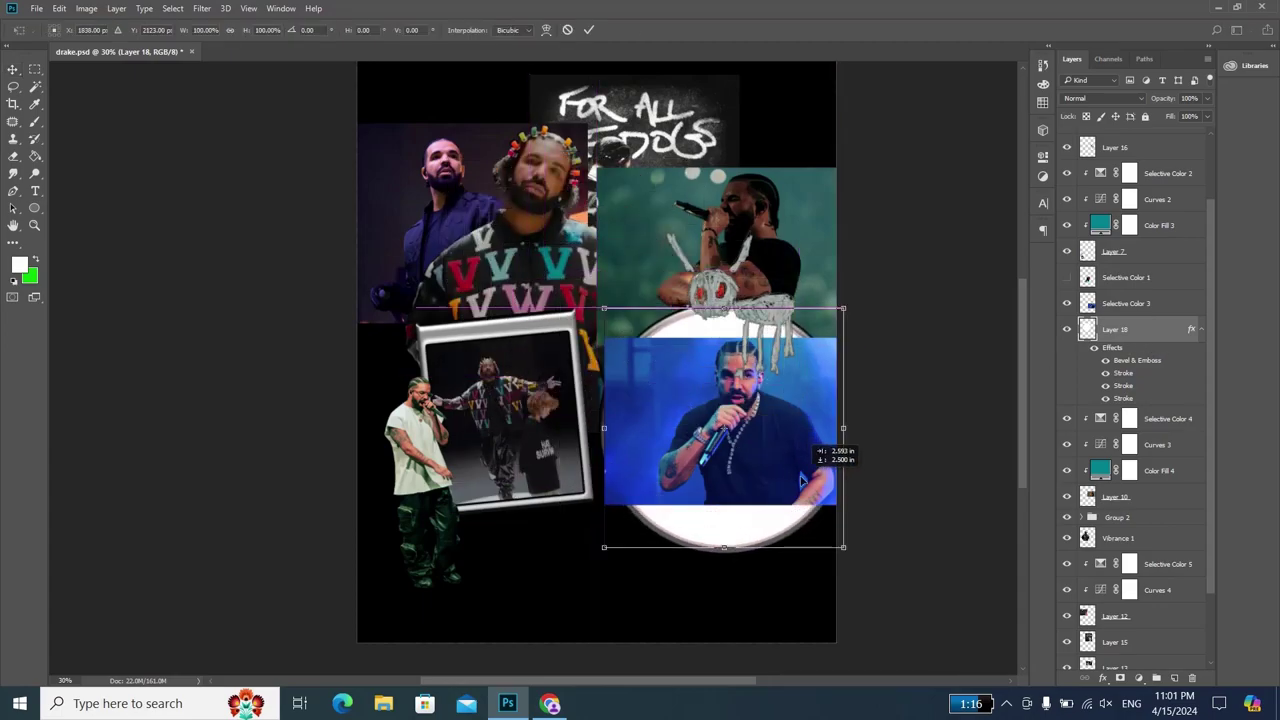
drag(834, 547, 803, 490)
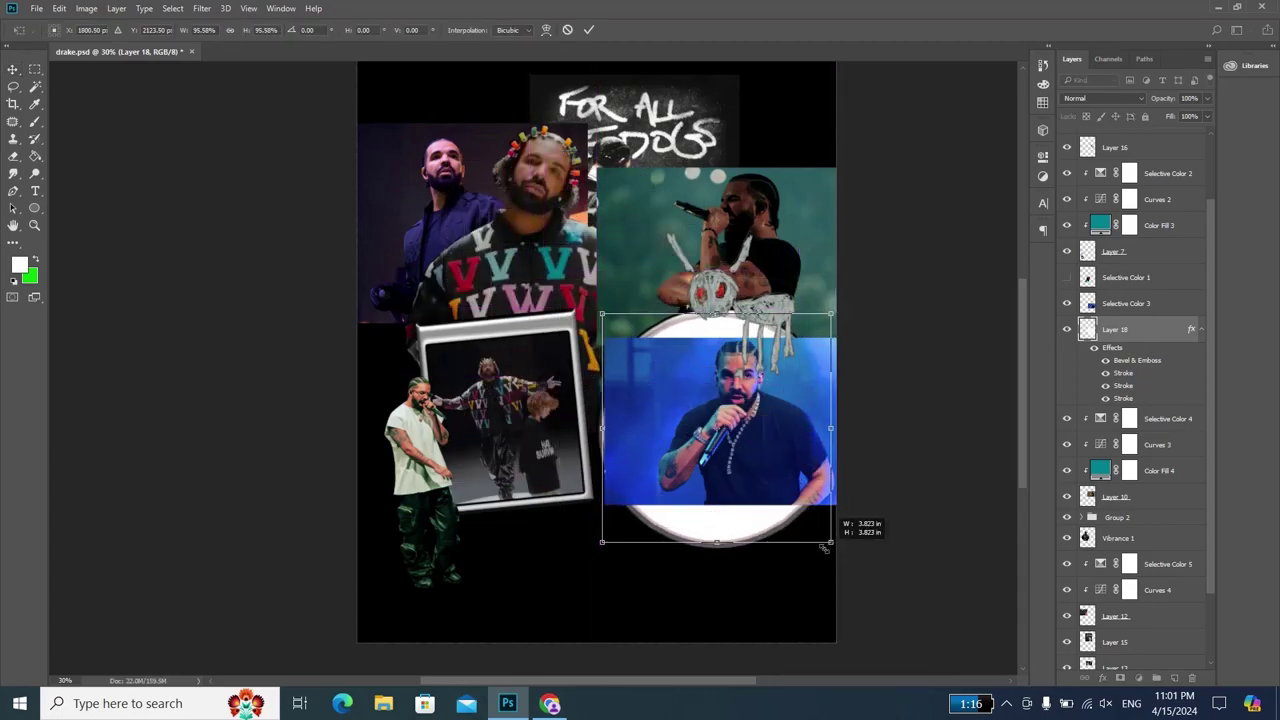
key(Return)
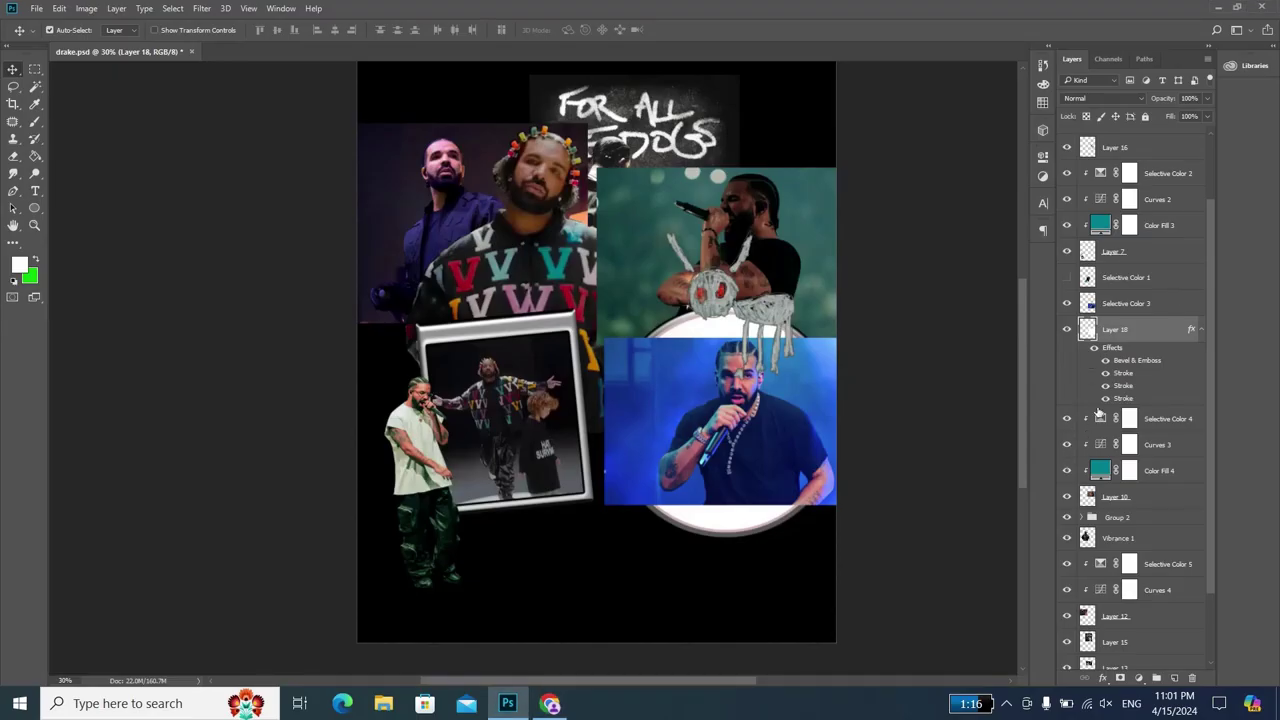
click(1066, 303)
click(760, 435)
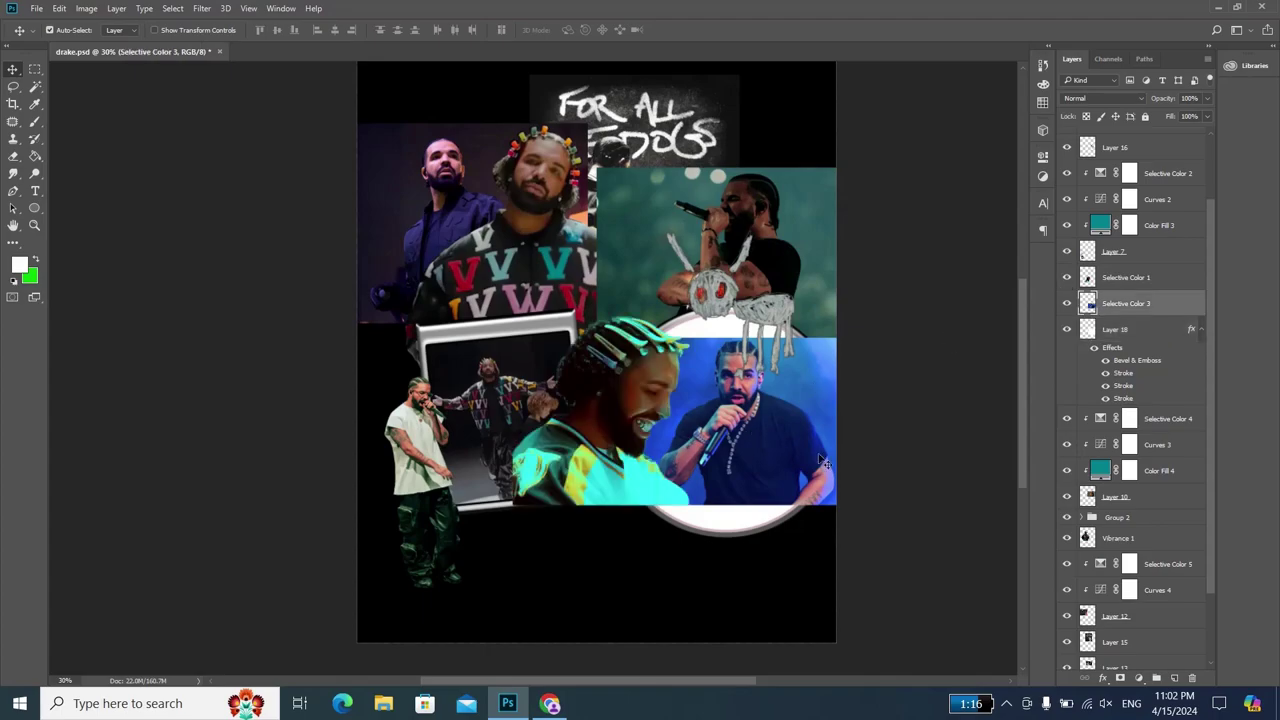
click(1128, 332)
key(ctrl+t)
drag(835, 535, 803, 478)
key(Return)
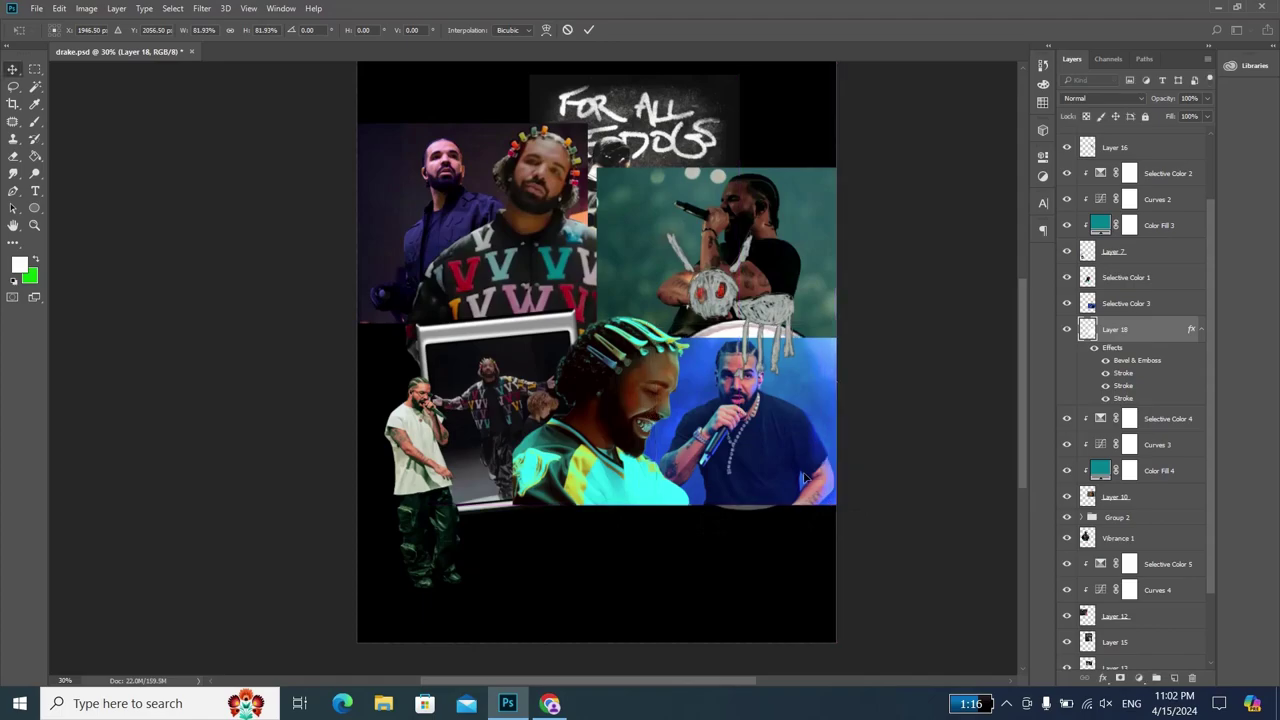
- Clip the photo layer above into the circle frame
click(1147, 306)
right_click(1147, 309)
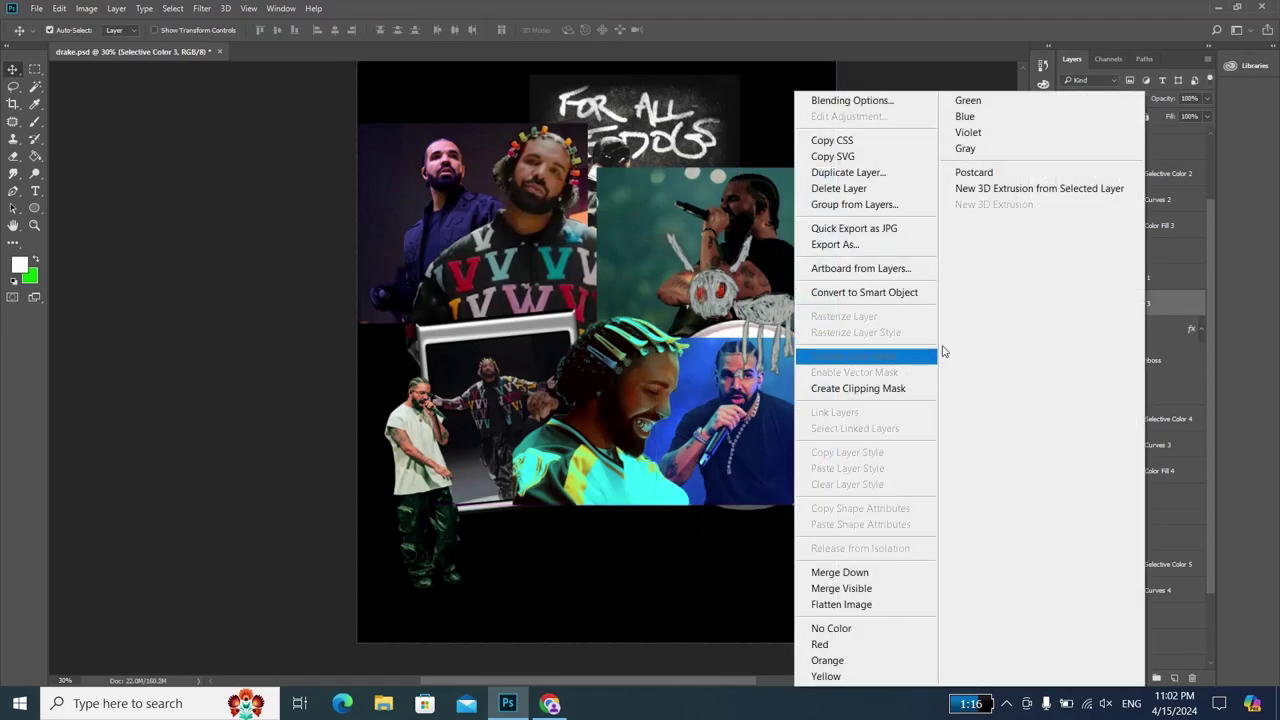
click(869, 393)
- Nudge the circular portrait right and up and enlarge it slightly
key(ctrl+t)
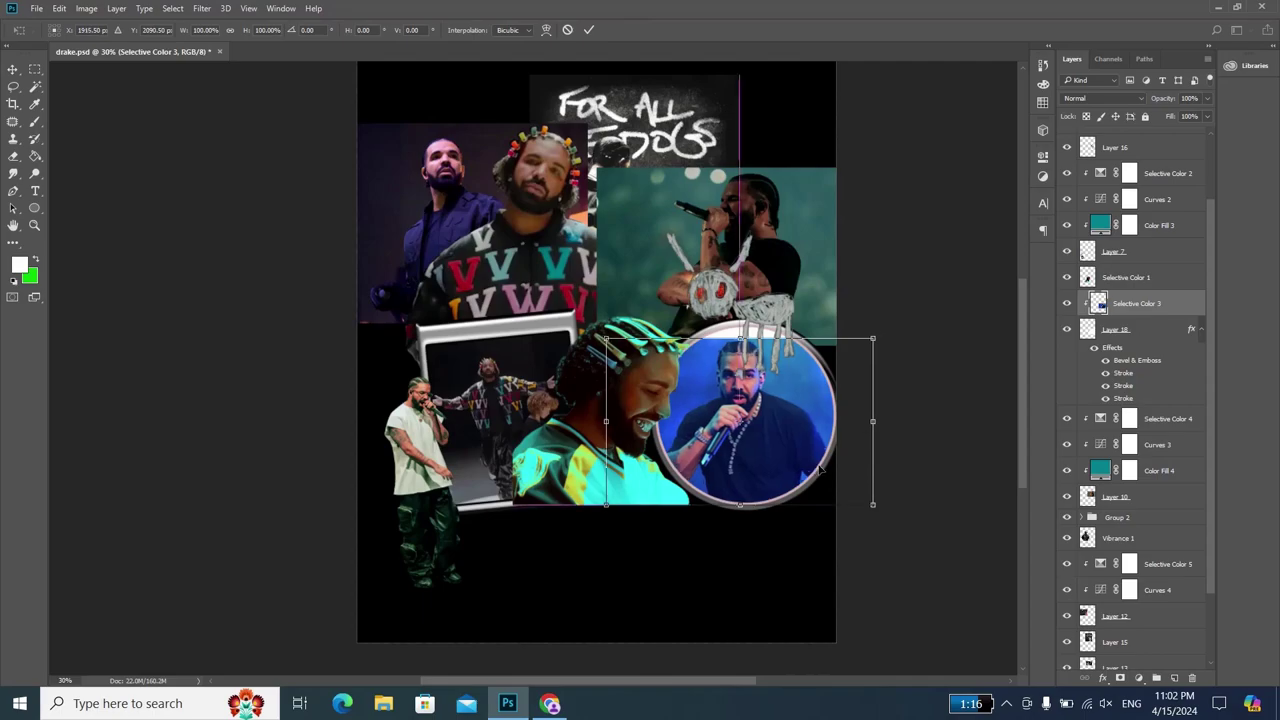
drag(833, 475, 902, 518)
drag(868, 477, 868, 468)
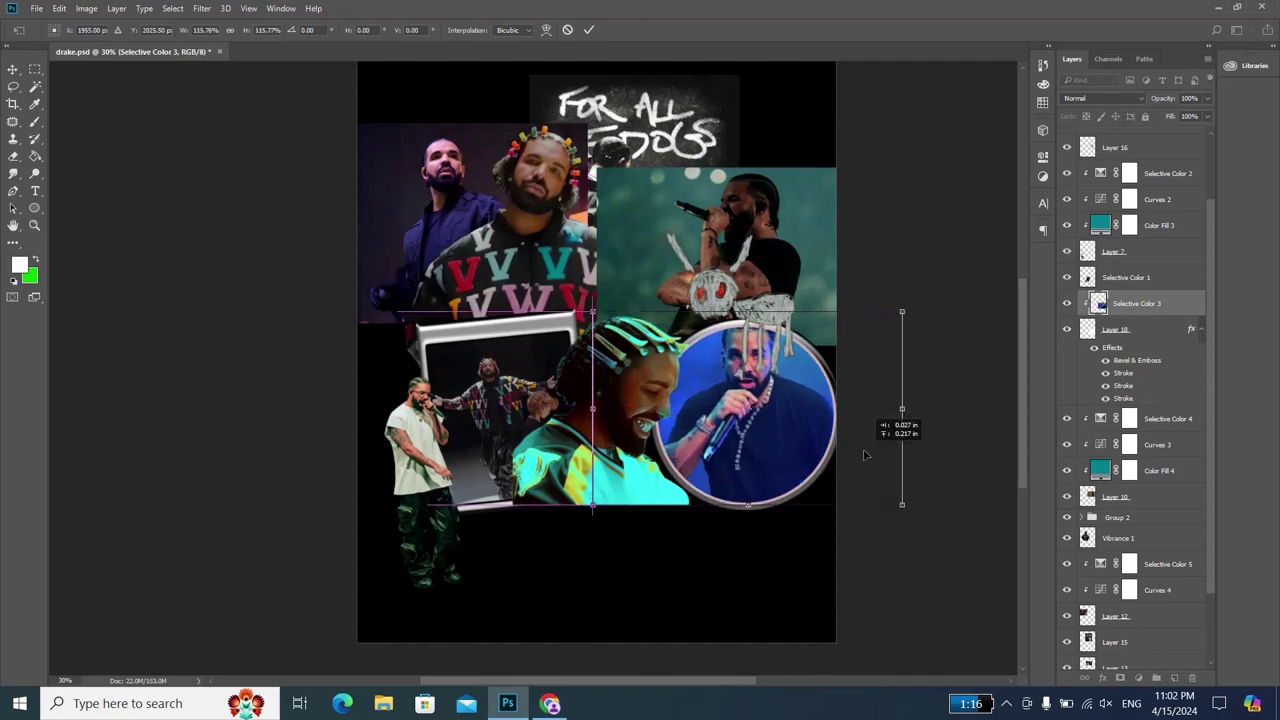
drag(903, 510, 901, 514)
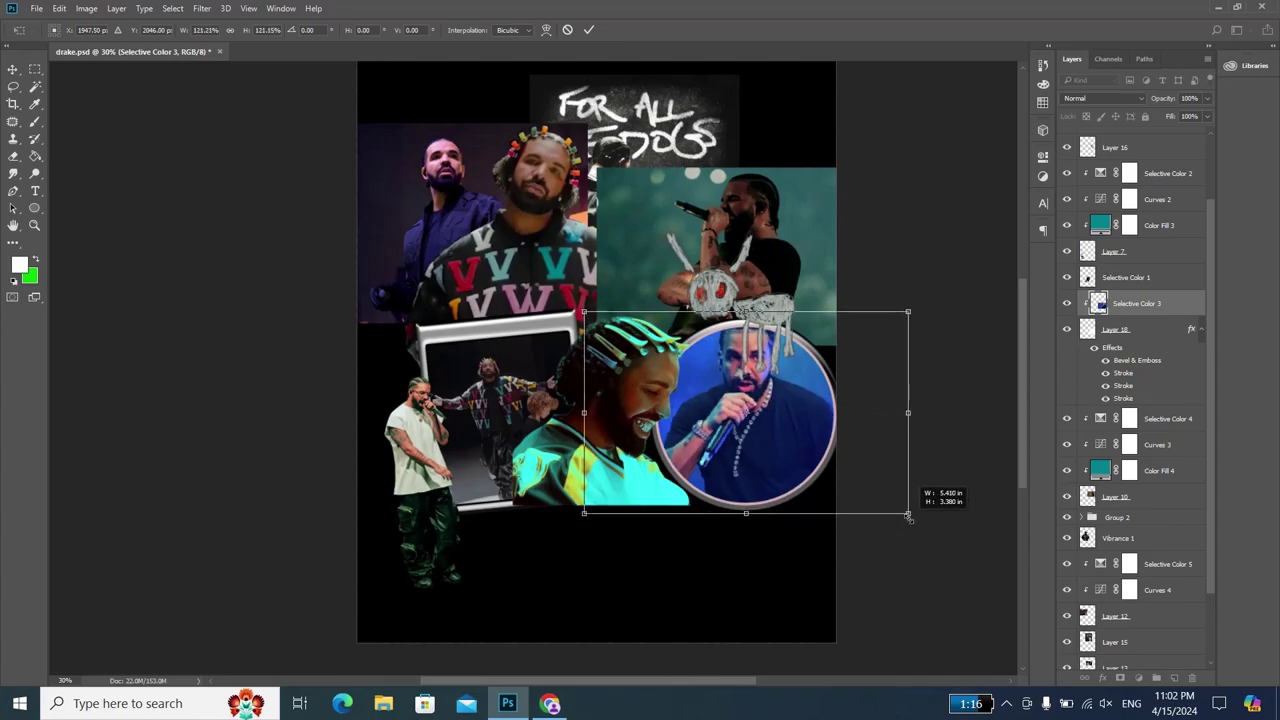
key(Return)
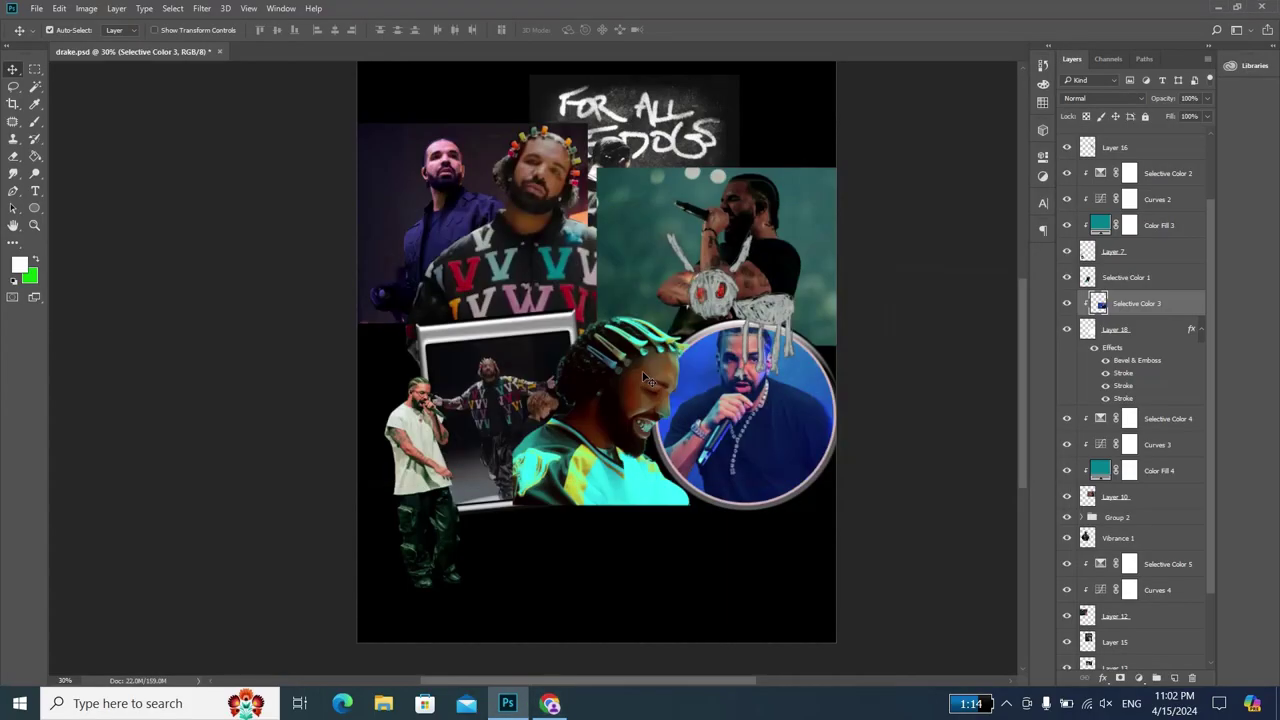
click(628, 368)
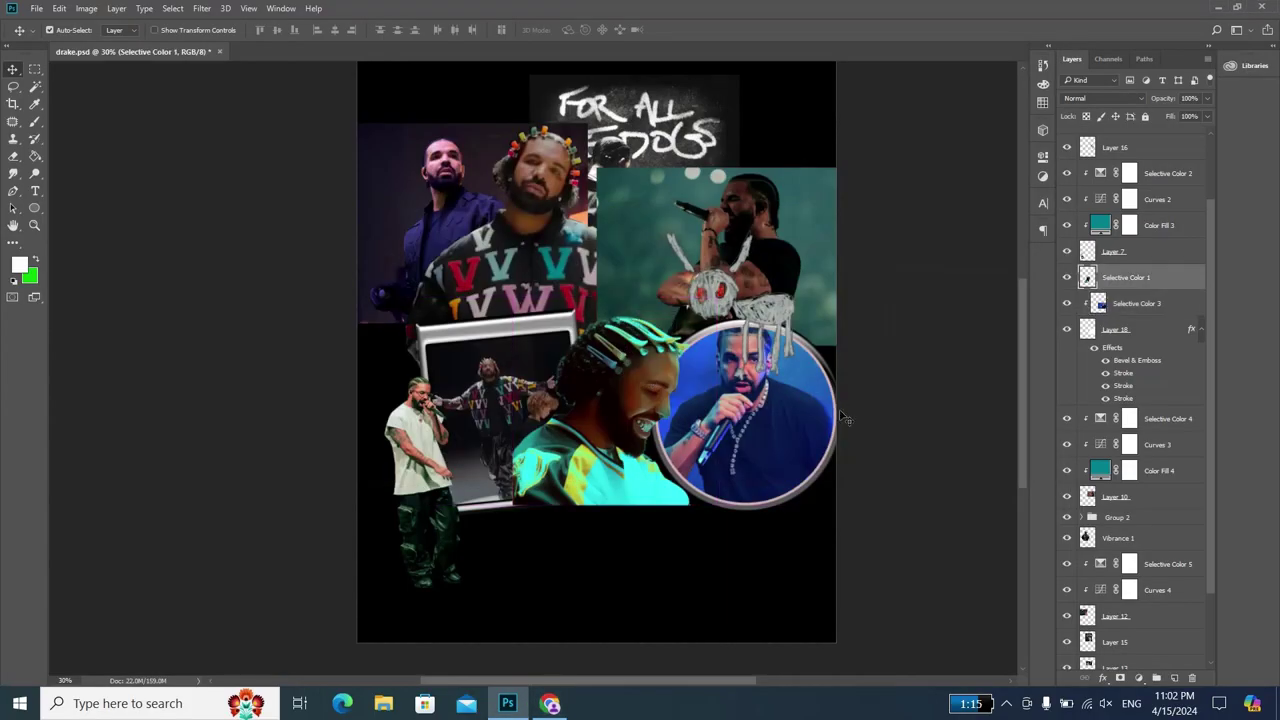
- Hide Layer 16, the chain-and-skull drip graphic, after checking the reference design
key(alt+Tab)
key(alt+Tab)
click(778, 325)
click(1066, 148)
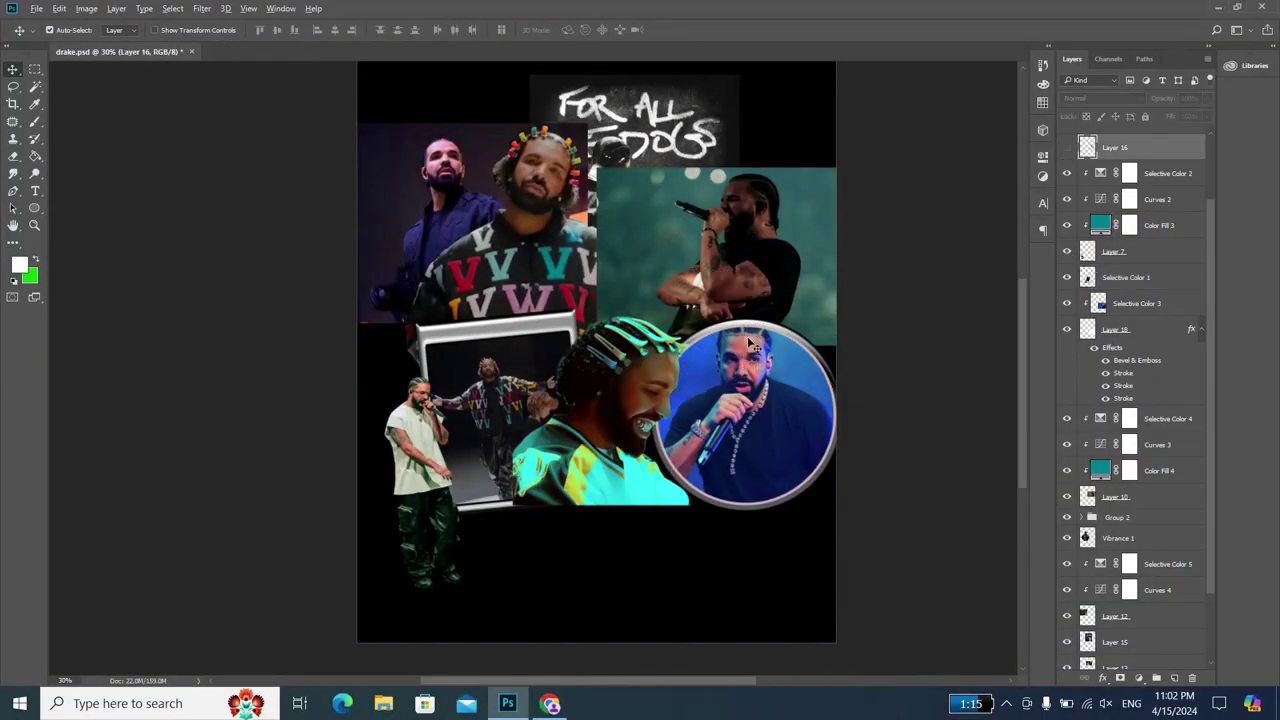
key(alt+Tab)
key(alt+Tab)
key(alt+Tab)
key(alt+Tab)
- Duplicate the Selective Color 3 portrait layer with Ctrl+J
scroll(748, 392, up, 1)
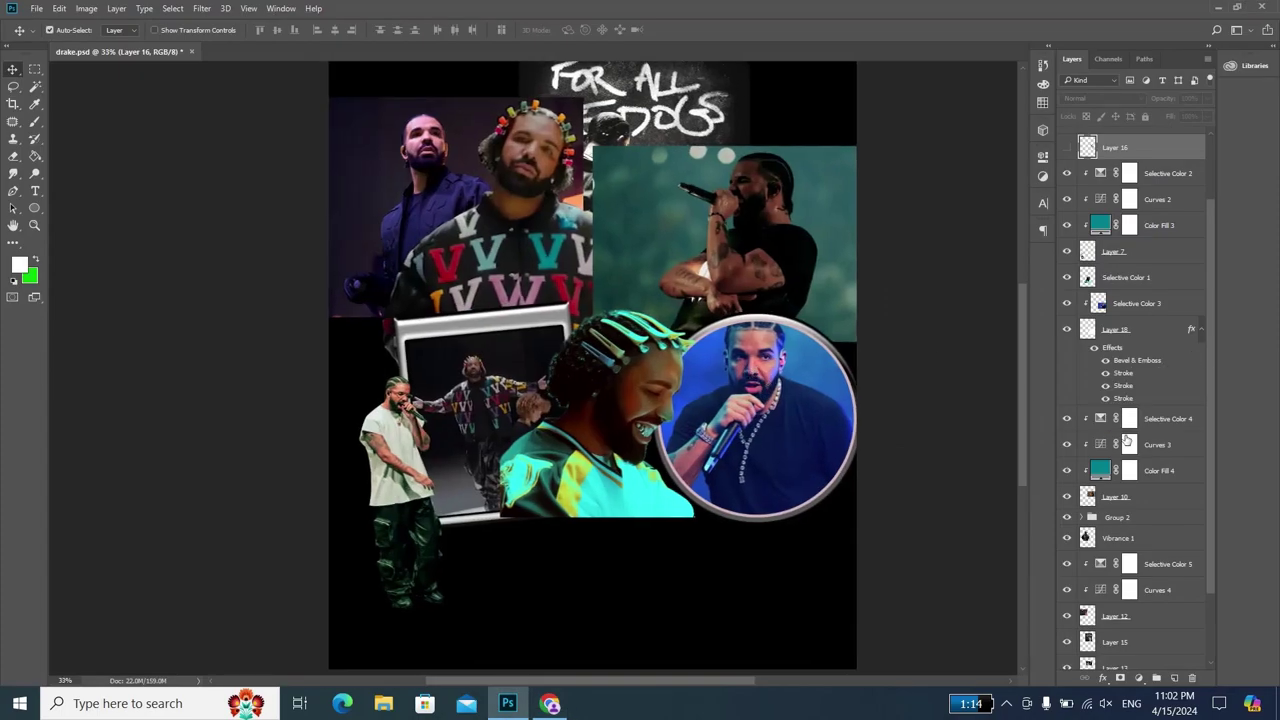
click(1150, 304)
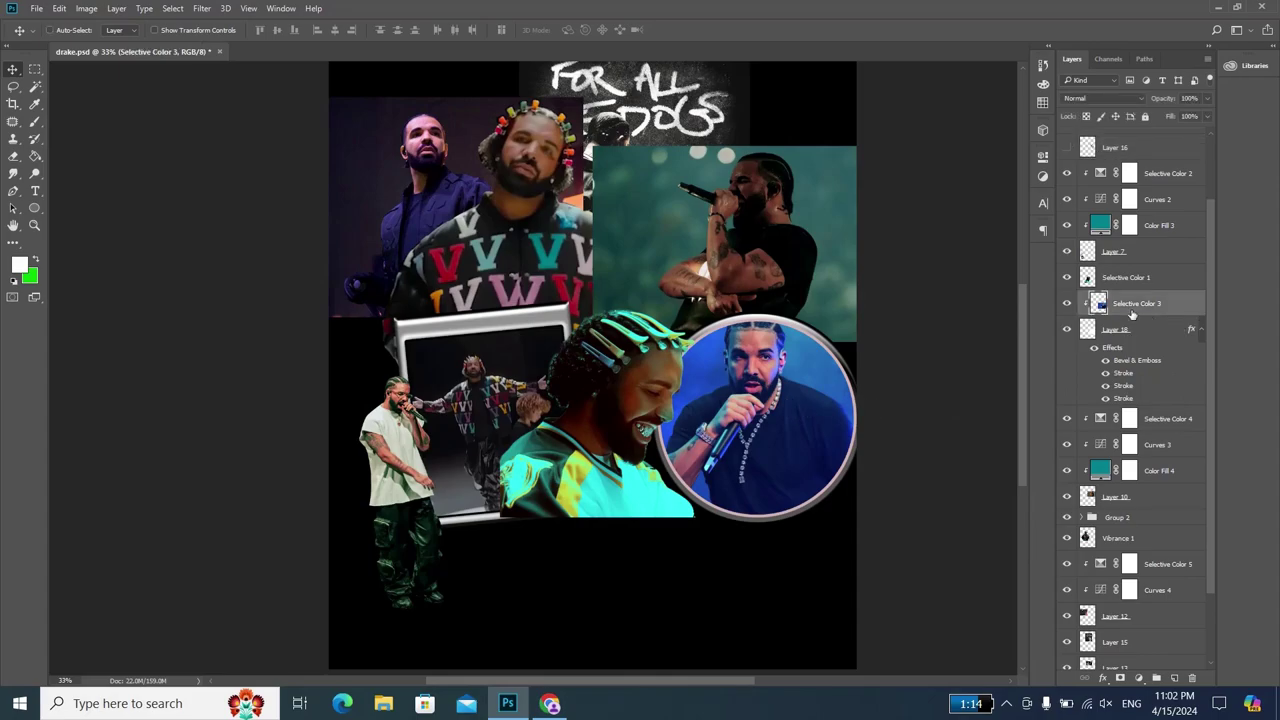
key(ctrl+j)
scroll(950, 332, up, 2)
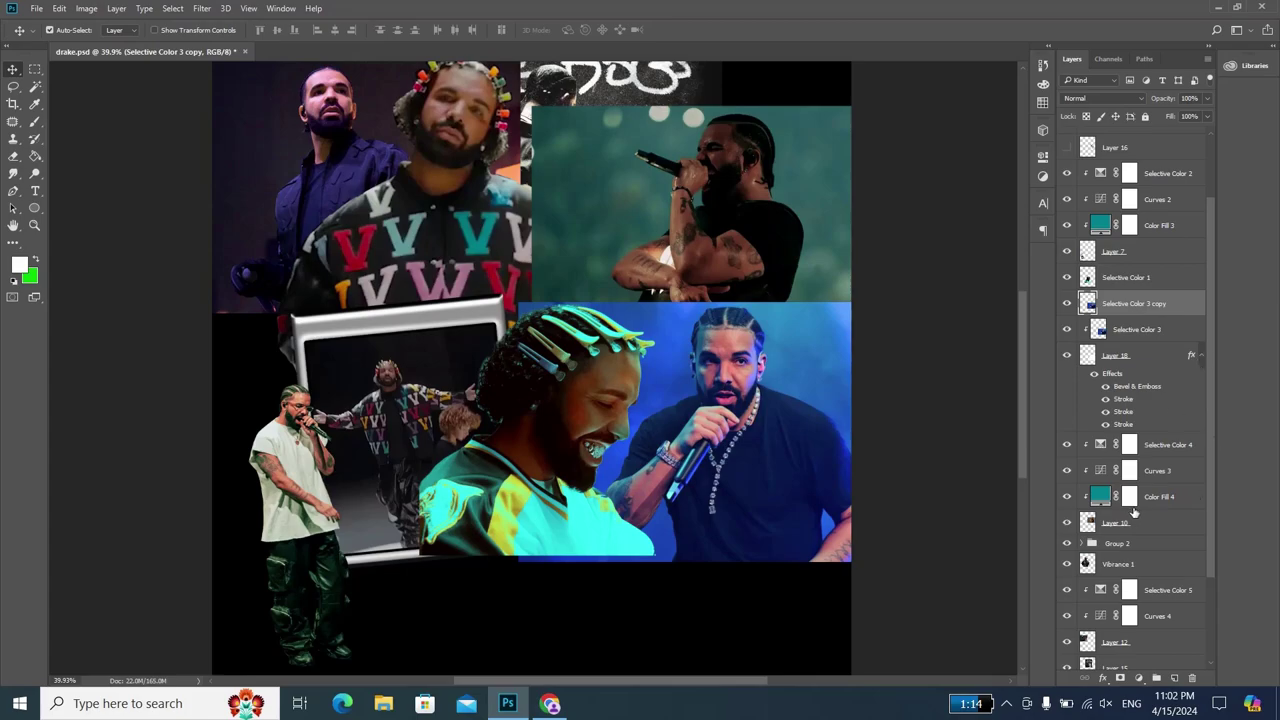
- Add a black layer mask to Selective Color 3 copy and paint white to reveal the head above the frame
click(1119, 679)
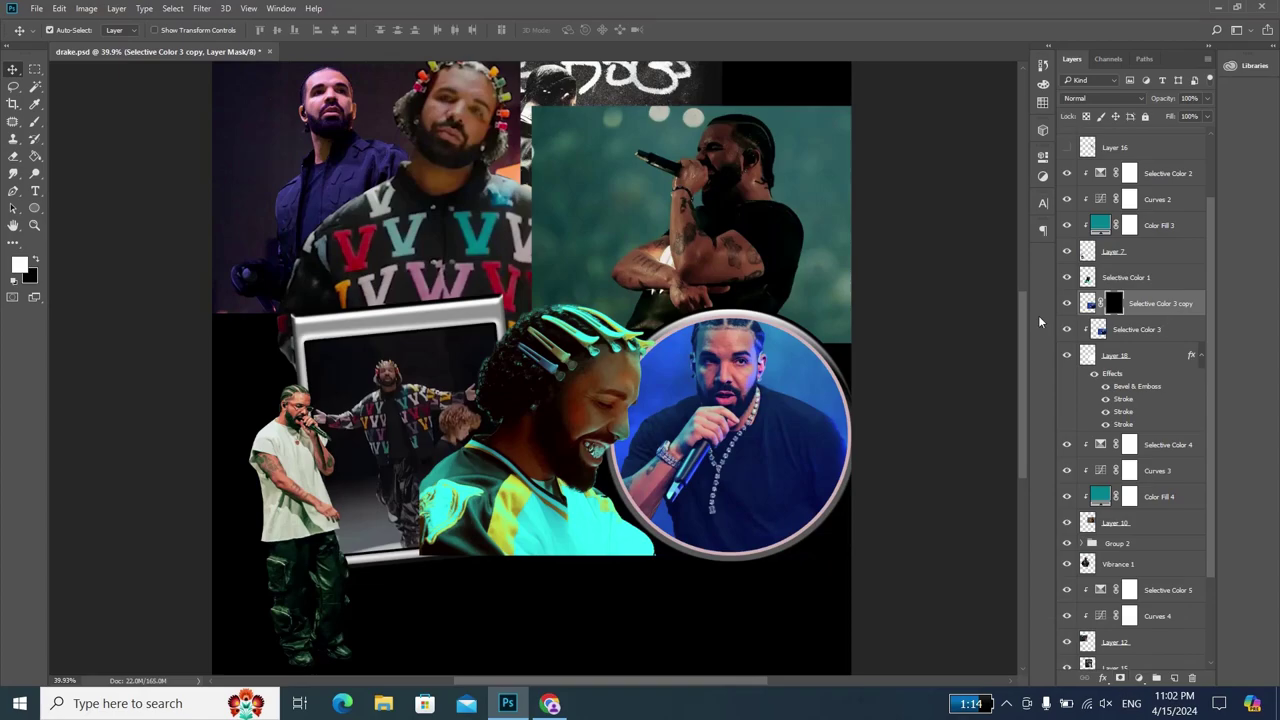
key(b)
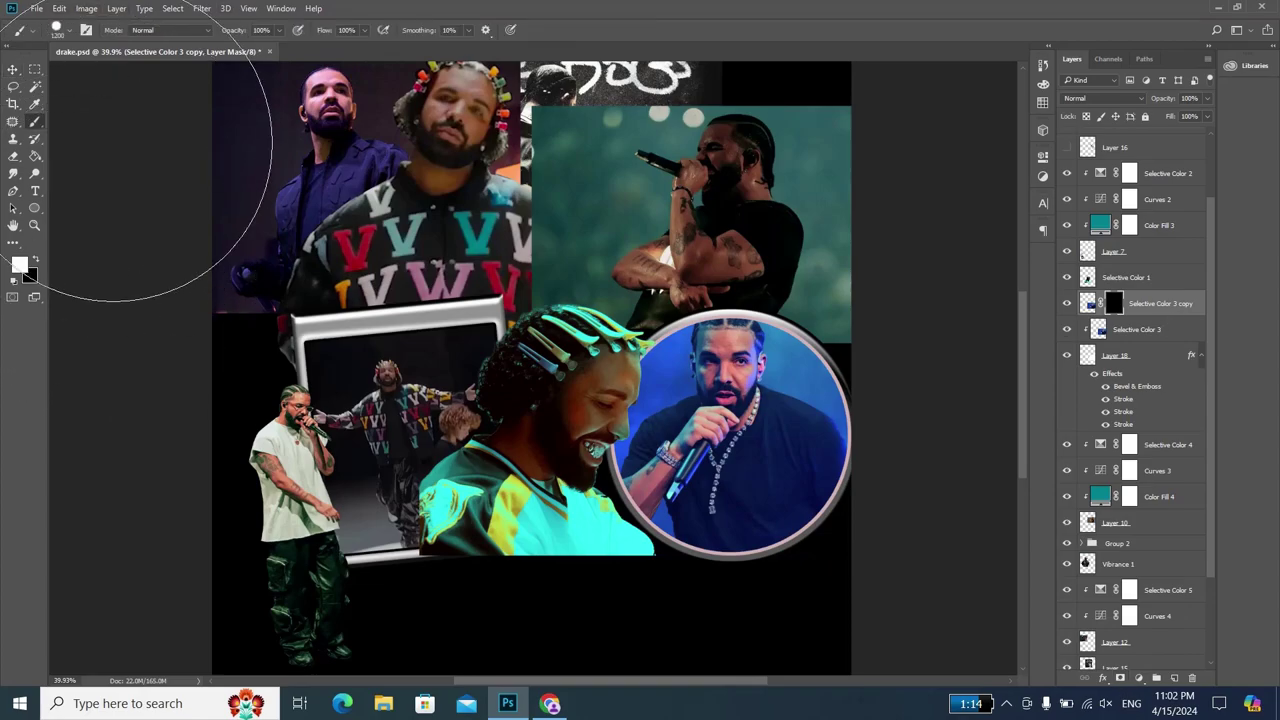
scroll(880, 315, up, 2)
key(bracketleft)
key(bracketleft)
key(bracketleft)
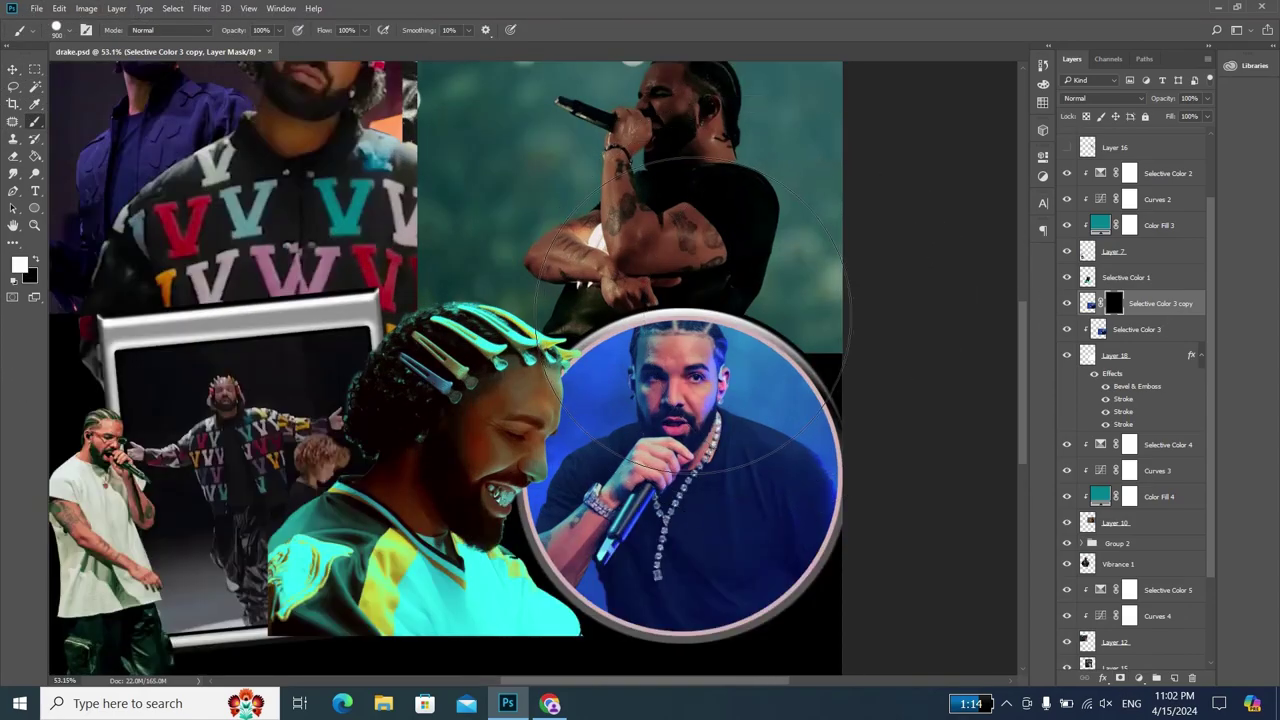
key(bracketleft)
key(bracketleft)
key(bracketleft)
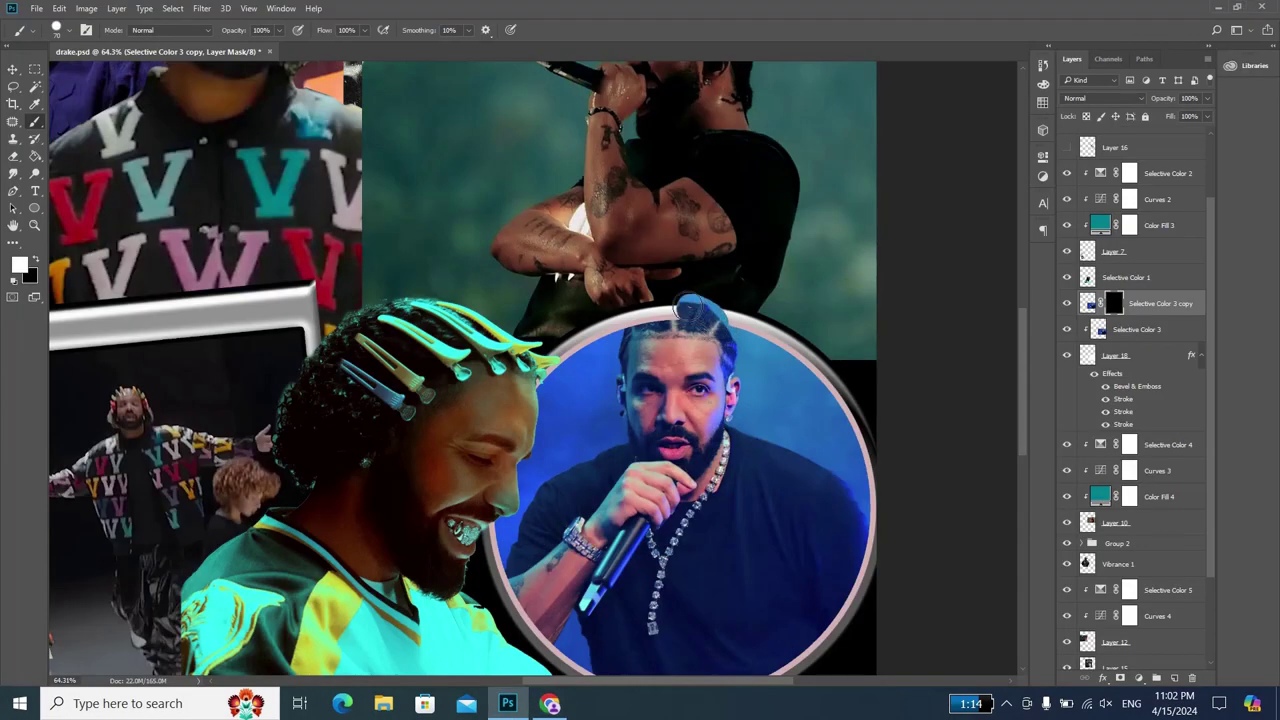
mouse_move(688, 305)
mouse_down()
mouse_move(640, 328)
mouse_move(700, 320)
mouse_up()
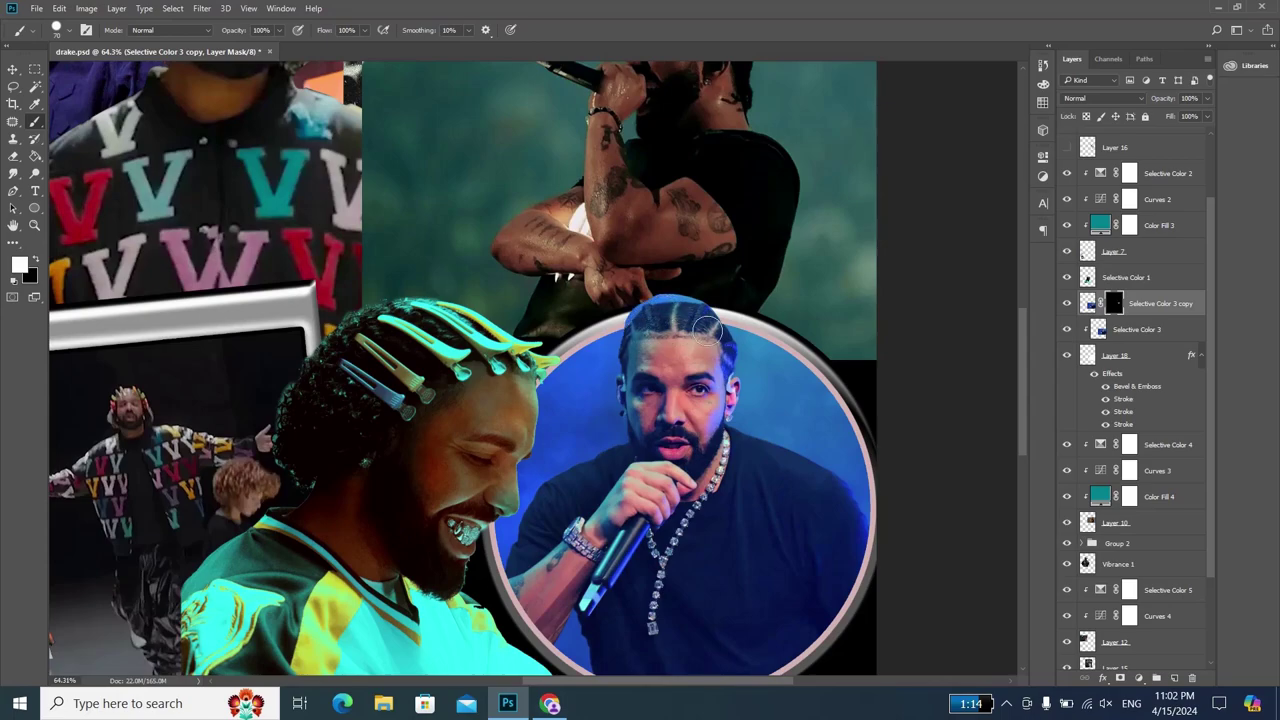
scroll(700, 318, up, 3)
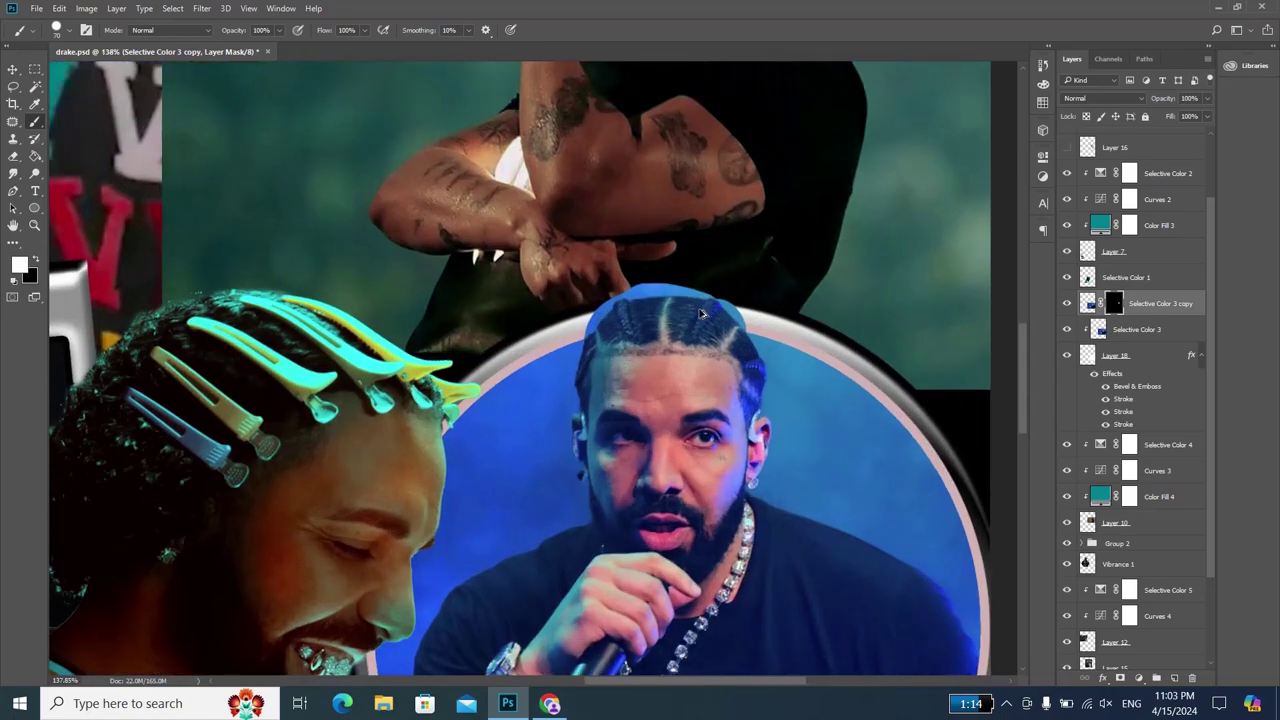
scroll(705, 315, up, 3)
scroll(712, 310, down, 4)
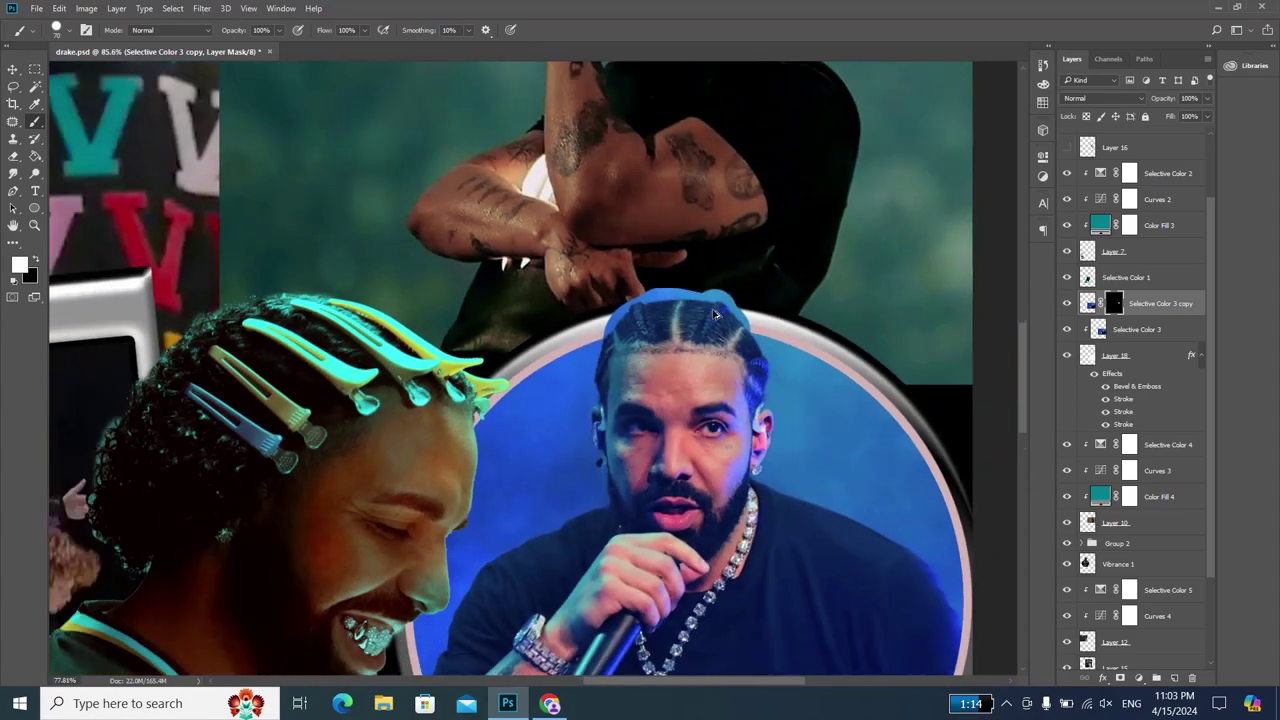
scroll(765, 328, down, 1)
key(alt+bracketleft)
scroll(765, 328, down, 2)
- Enlarge the Selective Color 3 photo to about 104.7% and realign it
key(ctrl+t)
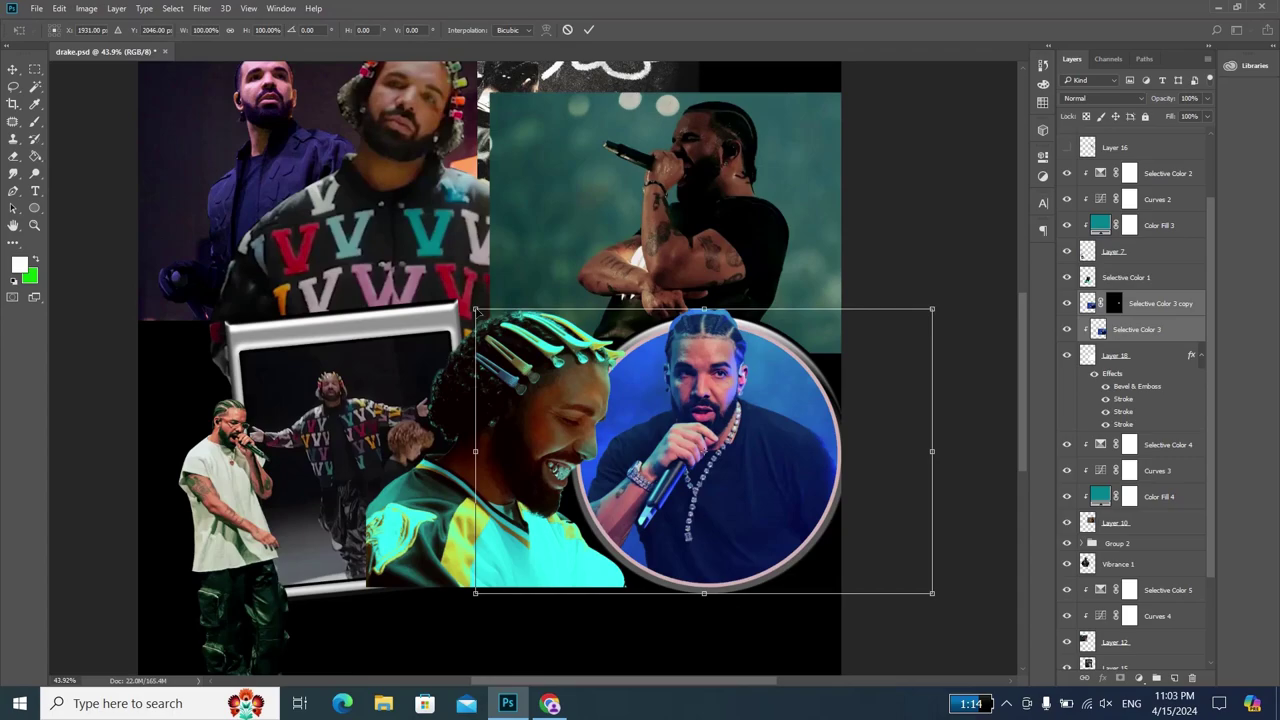
drag(474, 308, 456, 292)
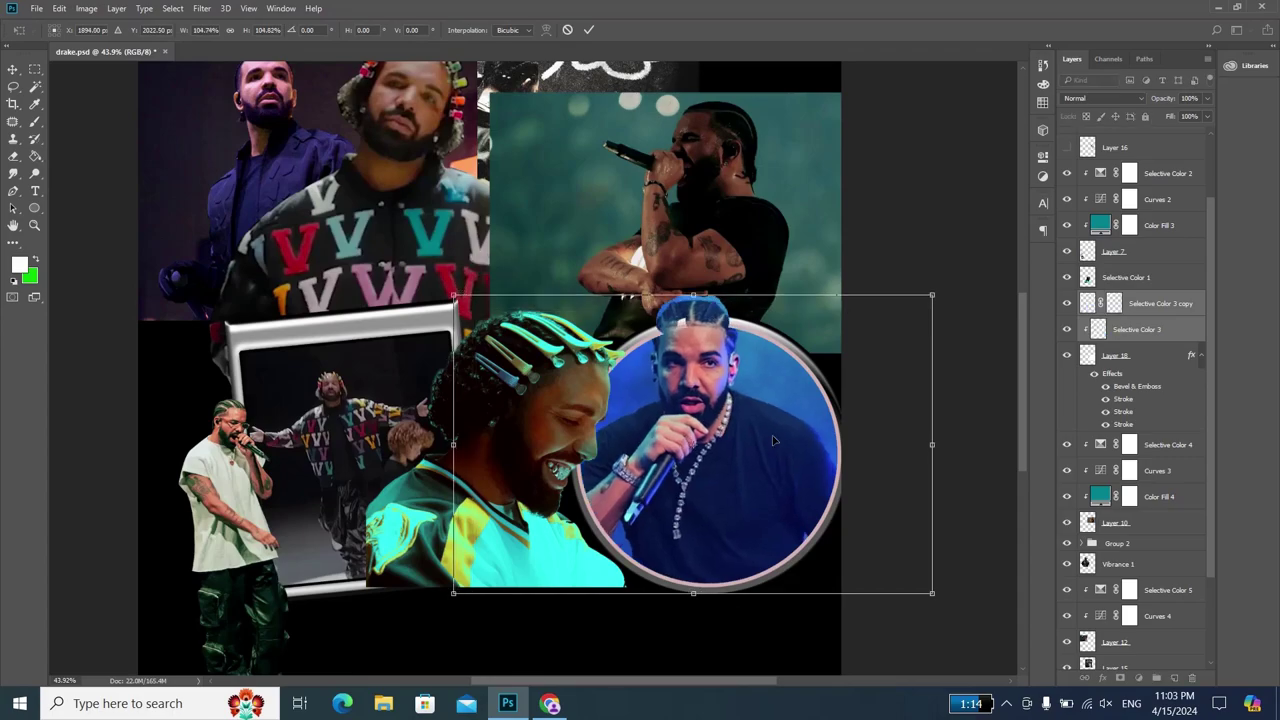
drag(772, 435, 791, 445)
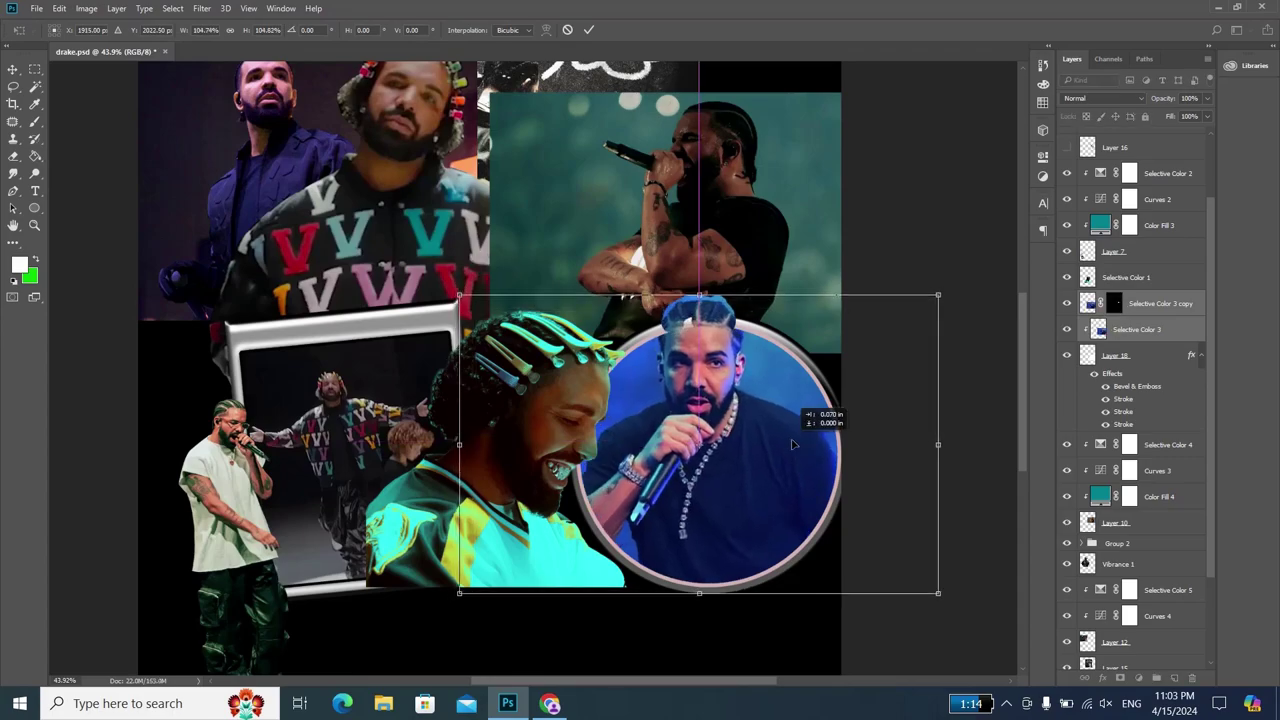
key(Return)
scroll(769, 385, up, 1)
scroll(769, 385, up, 1)
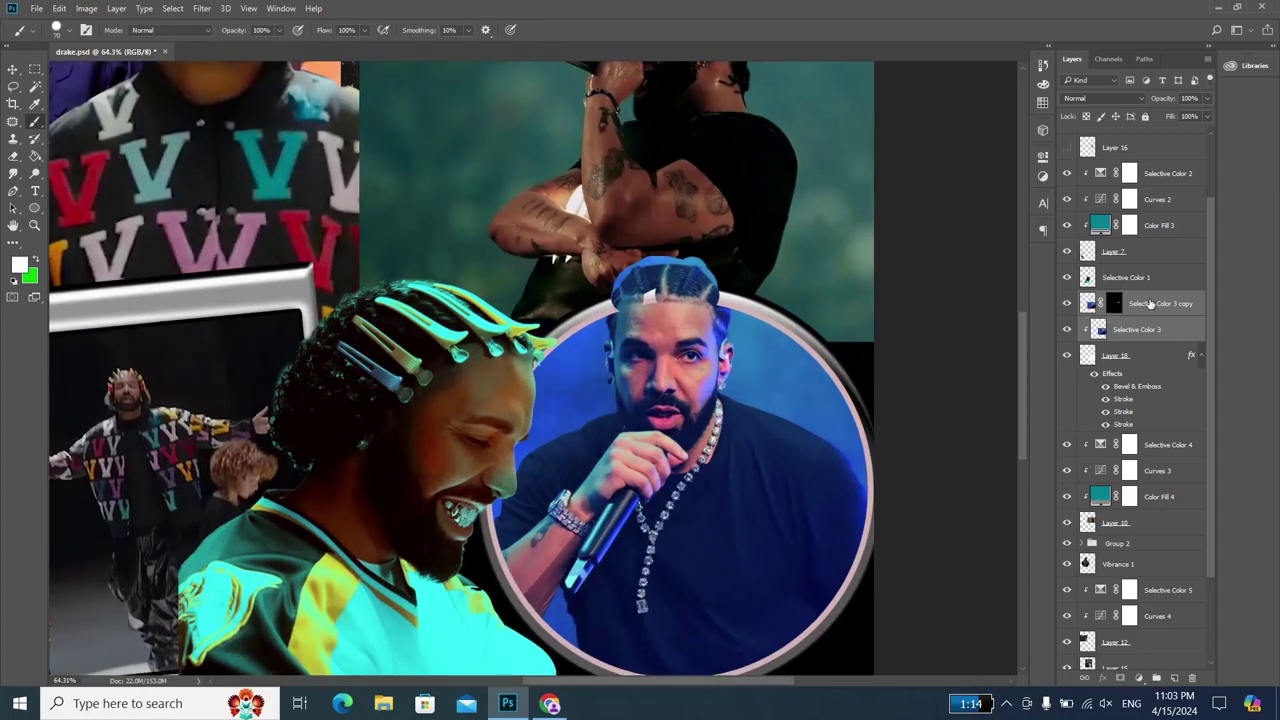
- Paint black on the copy's mask to hide leftover blue along both hair edges
click(1115, 303)
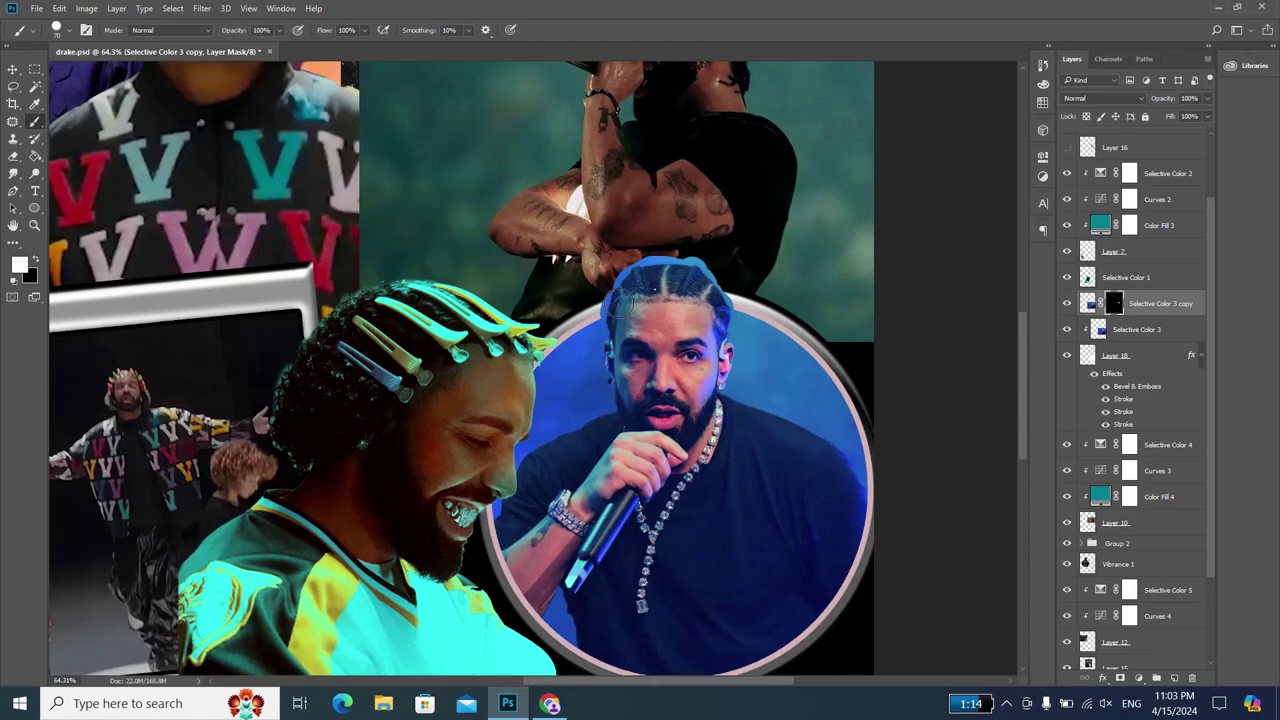
scroll(752, 270, up, 2)
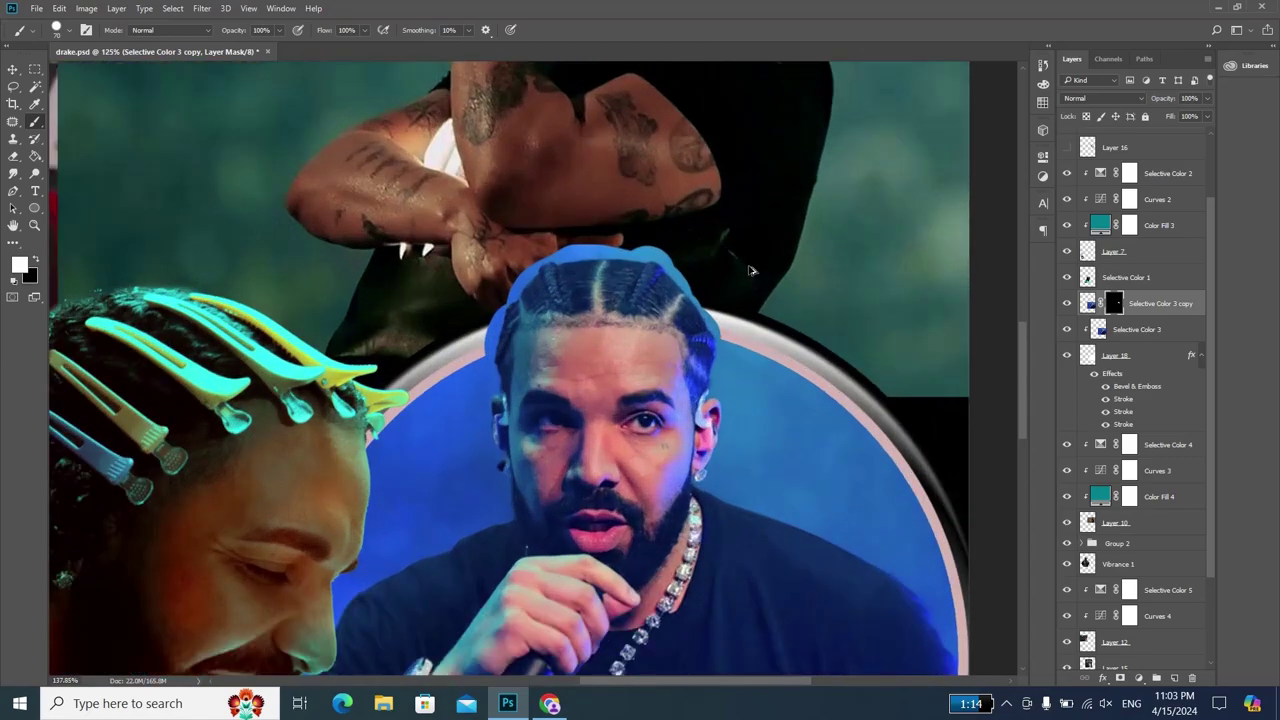
scroll(752, 270, up, 2)
click(35, 252)
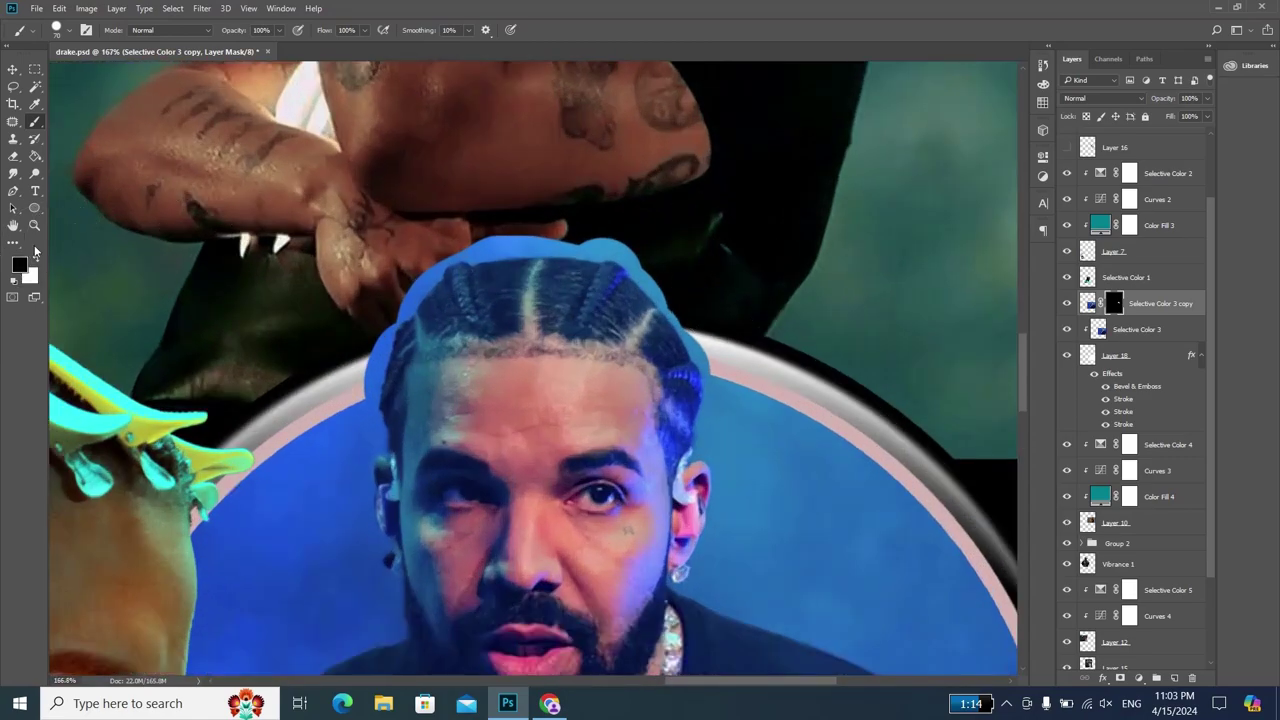
scroll(770, 295, up, 1)
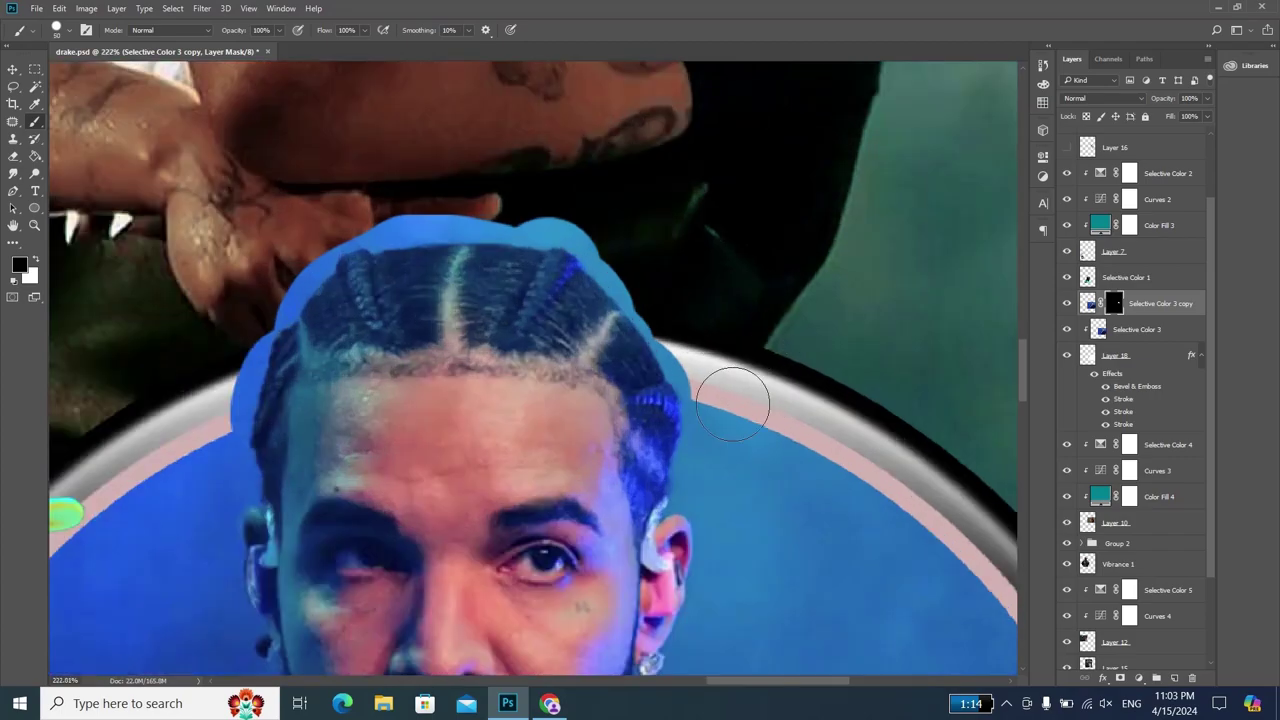
mouse_move(706, 384)
mouse_down()
mouse_move(612, 258)
mouse_move(565, 224)
mouse_move(335, 233)
mouse_move(306, 251)
mouse_move(249, 337)
mouse_move(228, 443)
mouse_up()
mouse_move(417, 194)
mouse_down()
mouse_move(400, 217)
mouse_move(482, 212)
mouse_up()
scroll(557, 214, down, 4)
scroll(680, 260, down, 3)
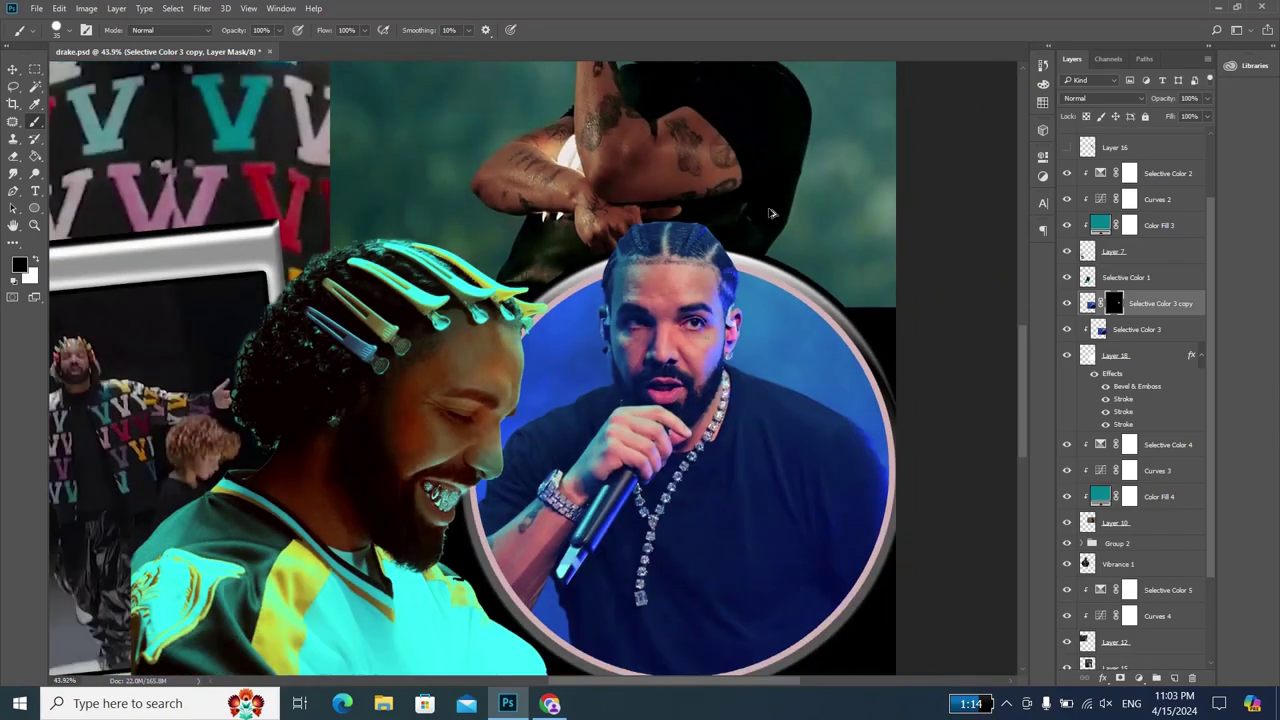
scroll(800, 300, down, 3)
scroll(607, 418, up, 2)
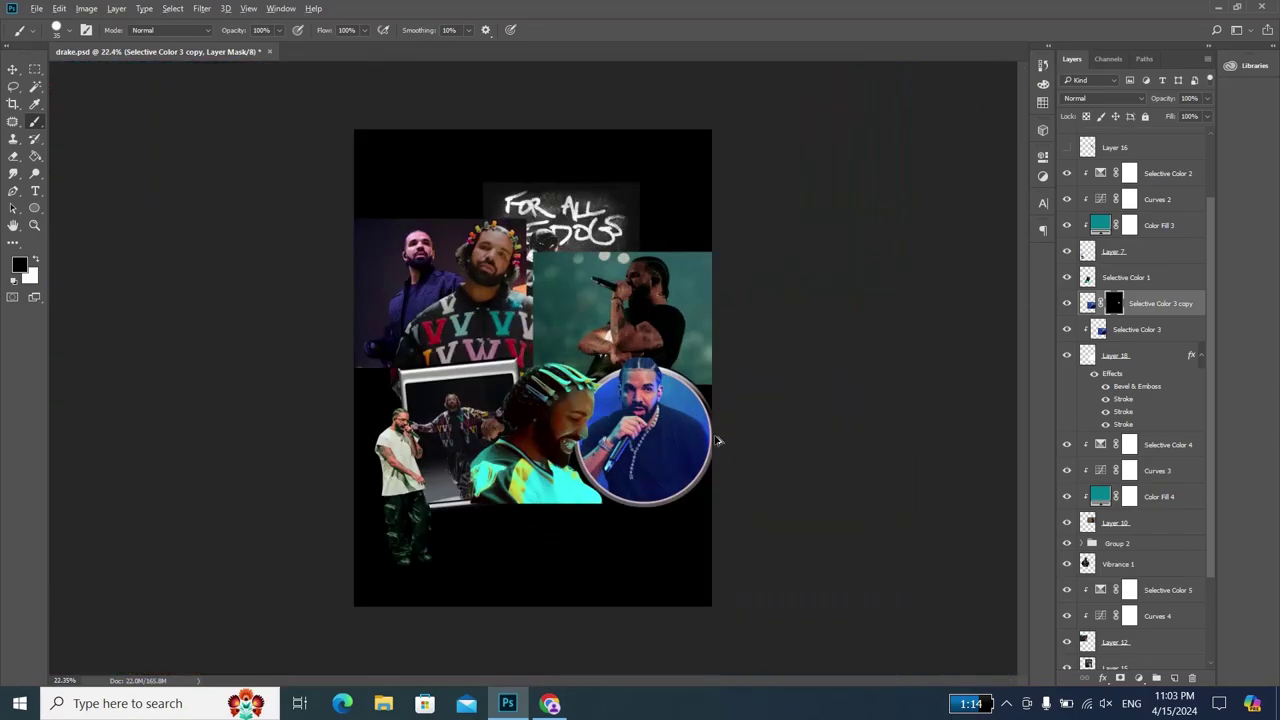
- Thin Layer 18's circle frame stroke to 10 px and apply the layer style
scroll(620, 450, up, 2)
key(alt+Tab)
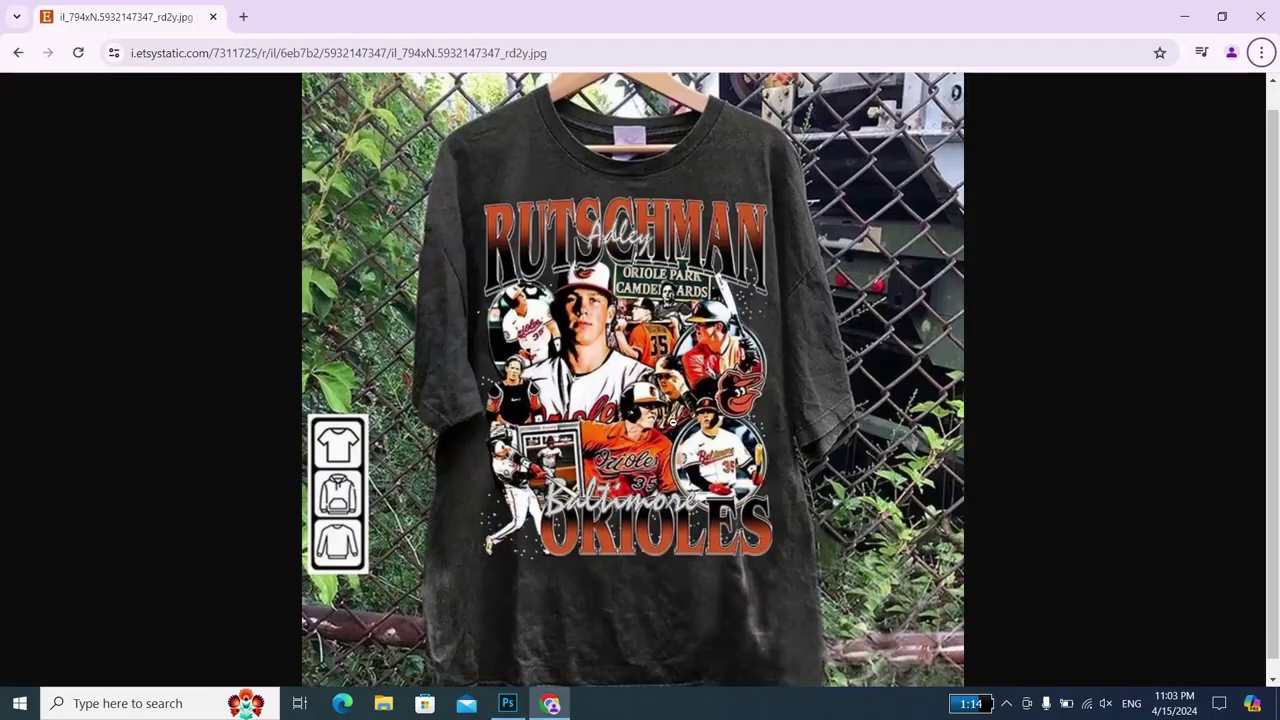
key(alt+Tab)
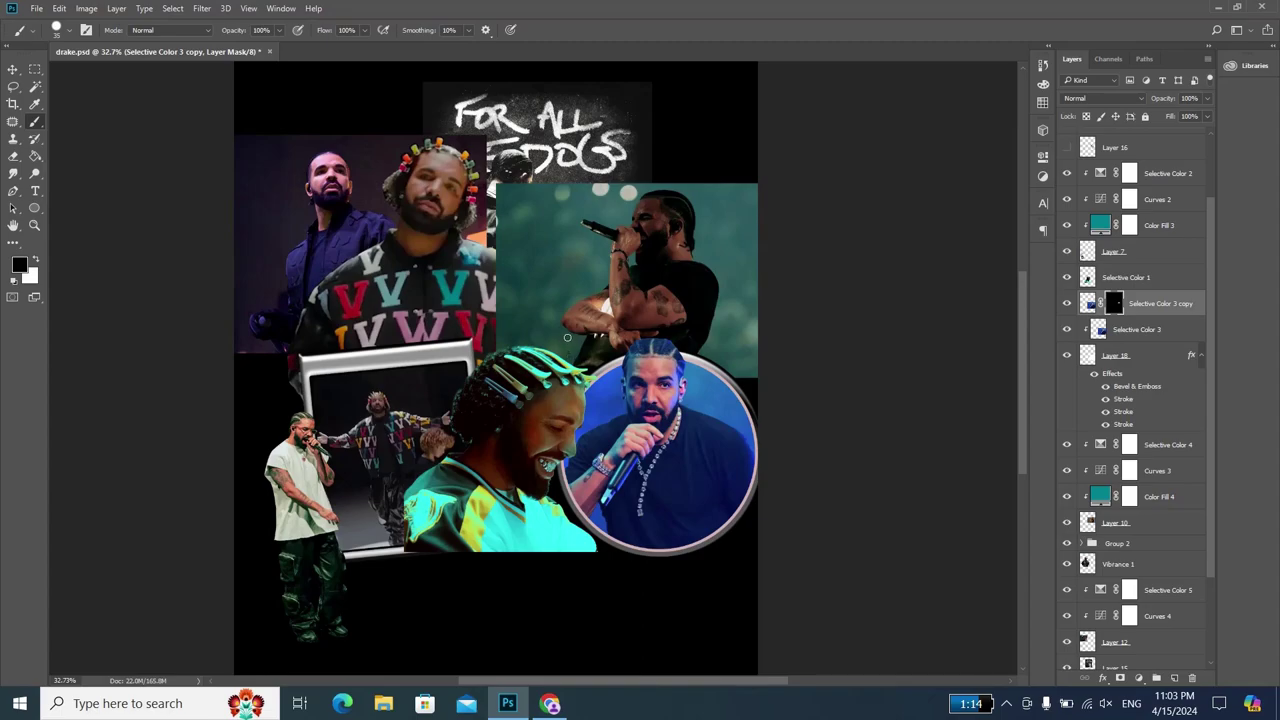
key(v)
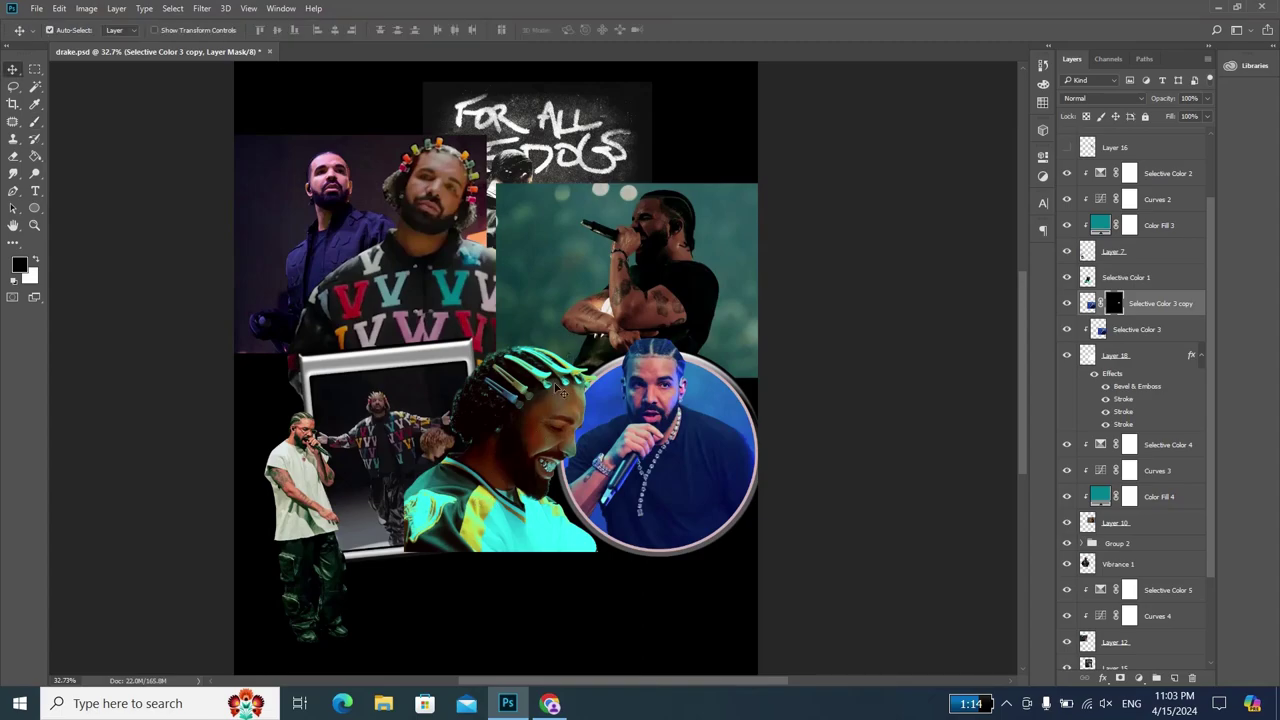
click(745, 405)
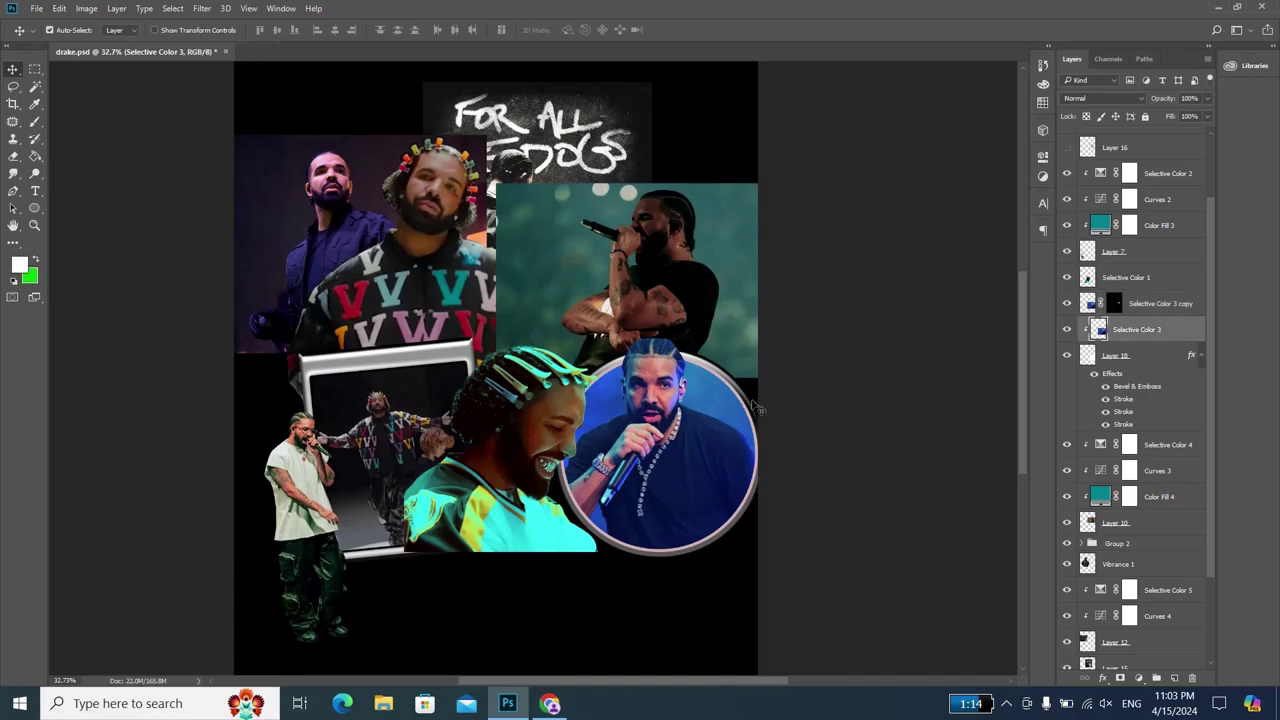
click(1131, 431)
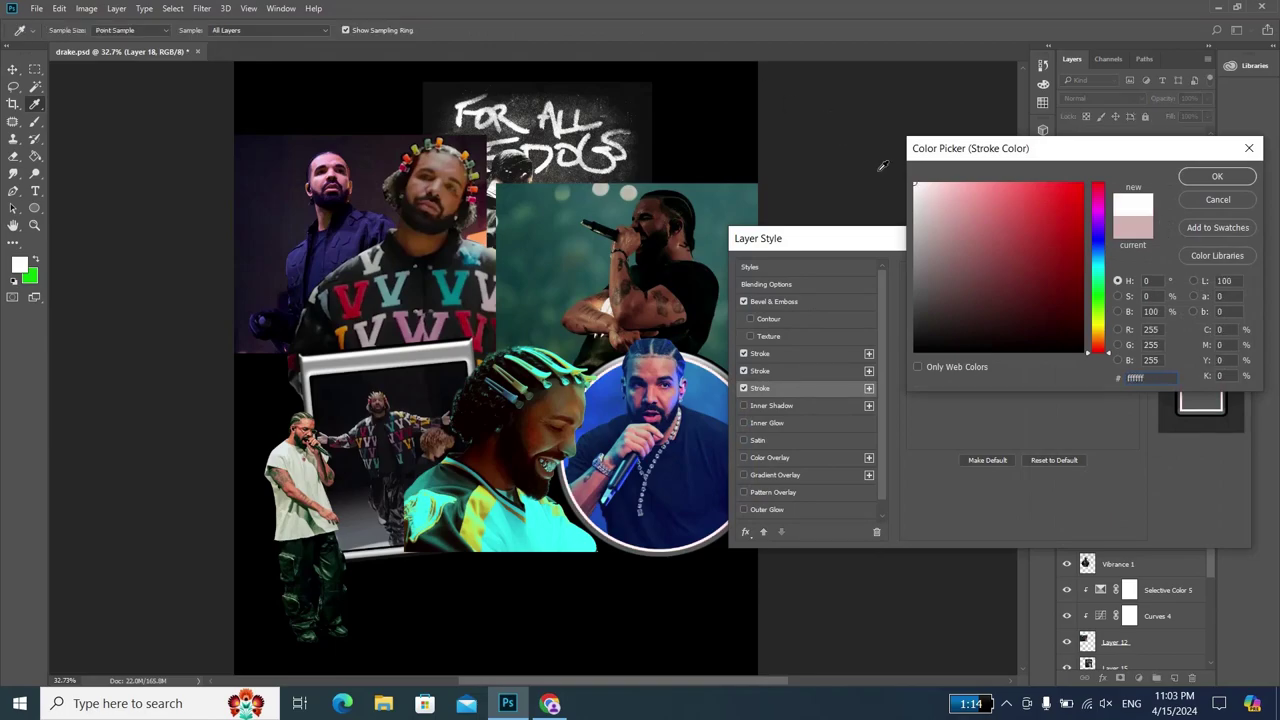
key(Return)
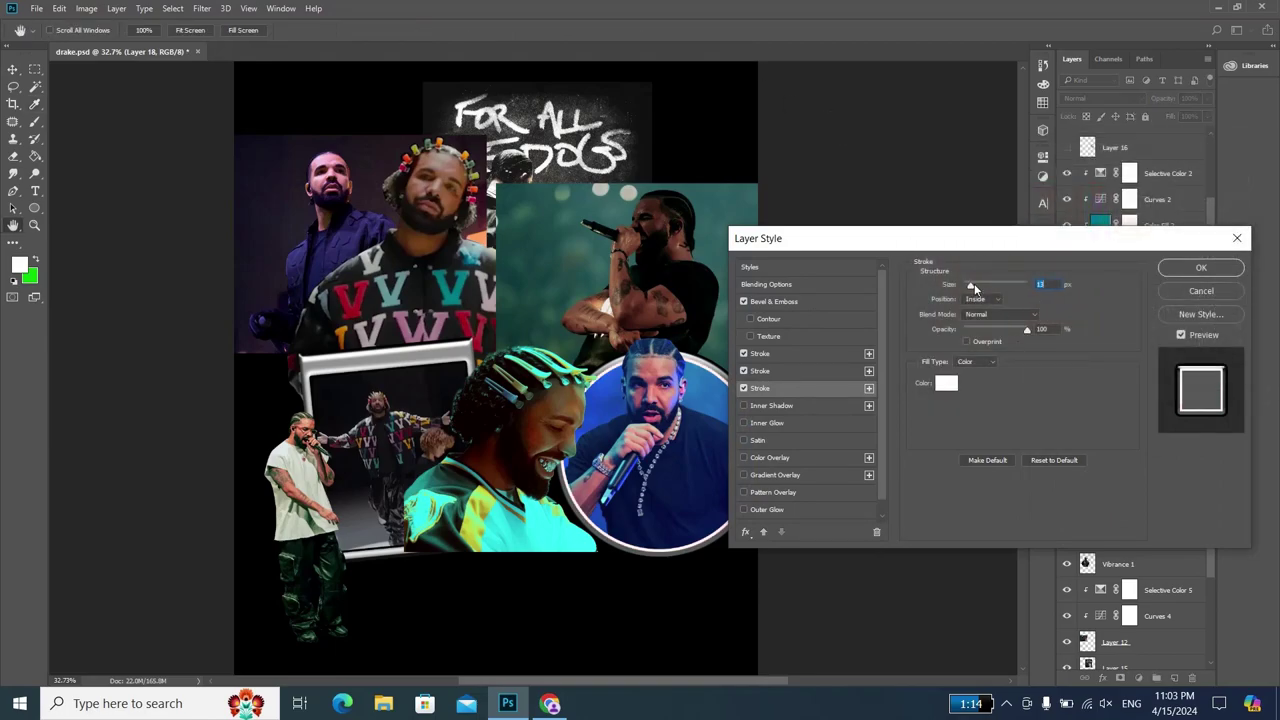
drag(973, 284, 972, 284)
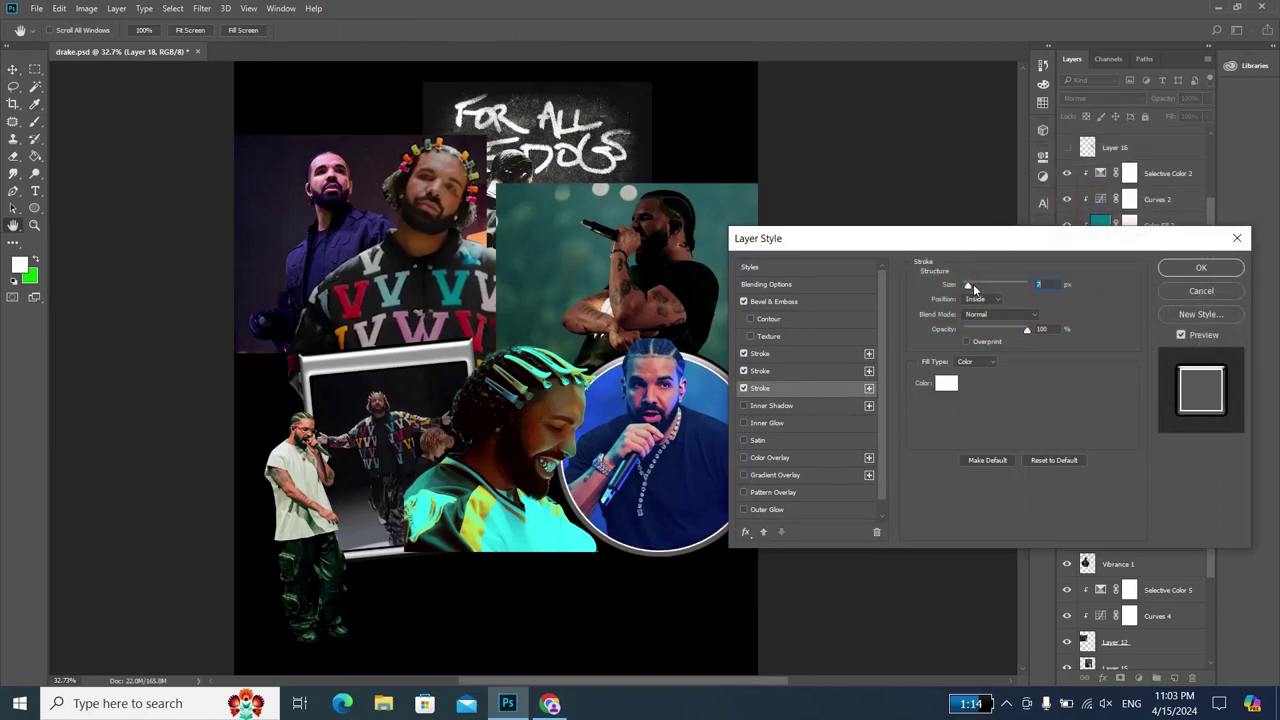
key(Return)
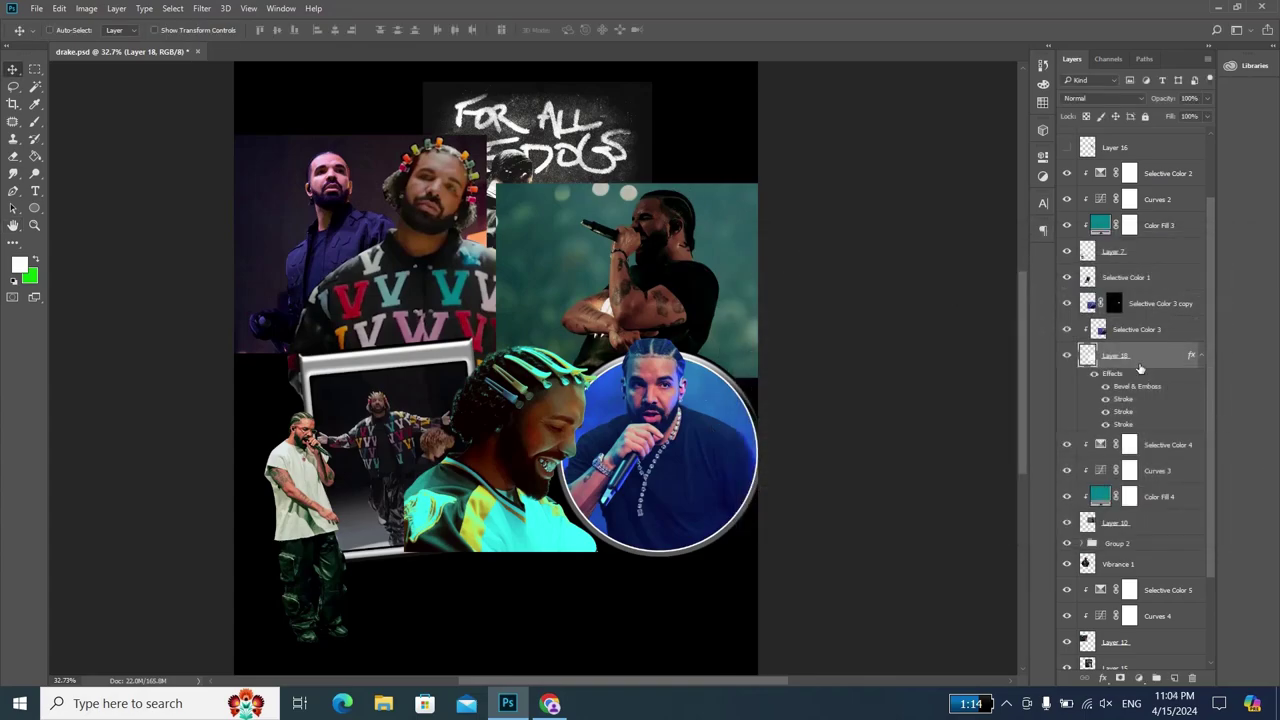
- Duplicate the circle frame and merge Layer 10 with its teal adjustment layers into one
key(ctrl+j)
click(1130, 456)
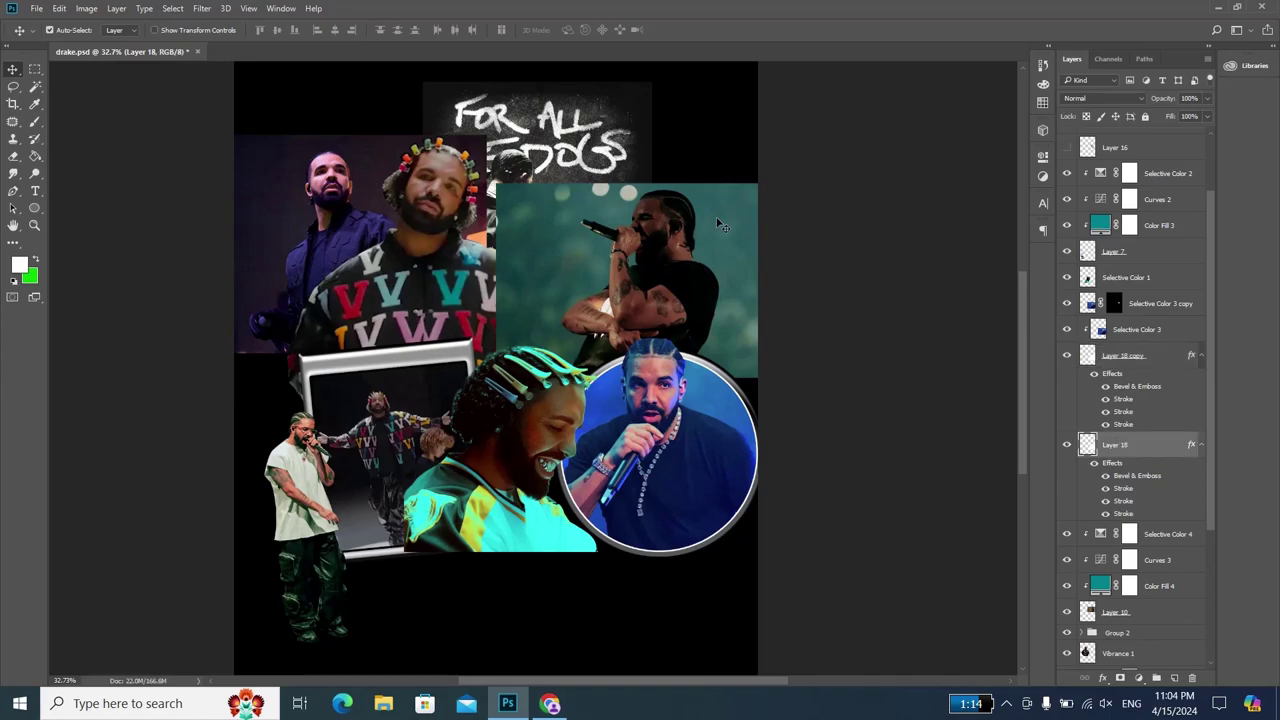
click(718, 225)
shift+click(1154, 608)
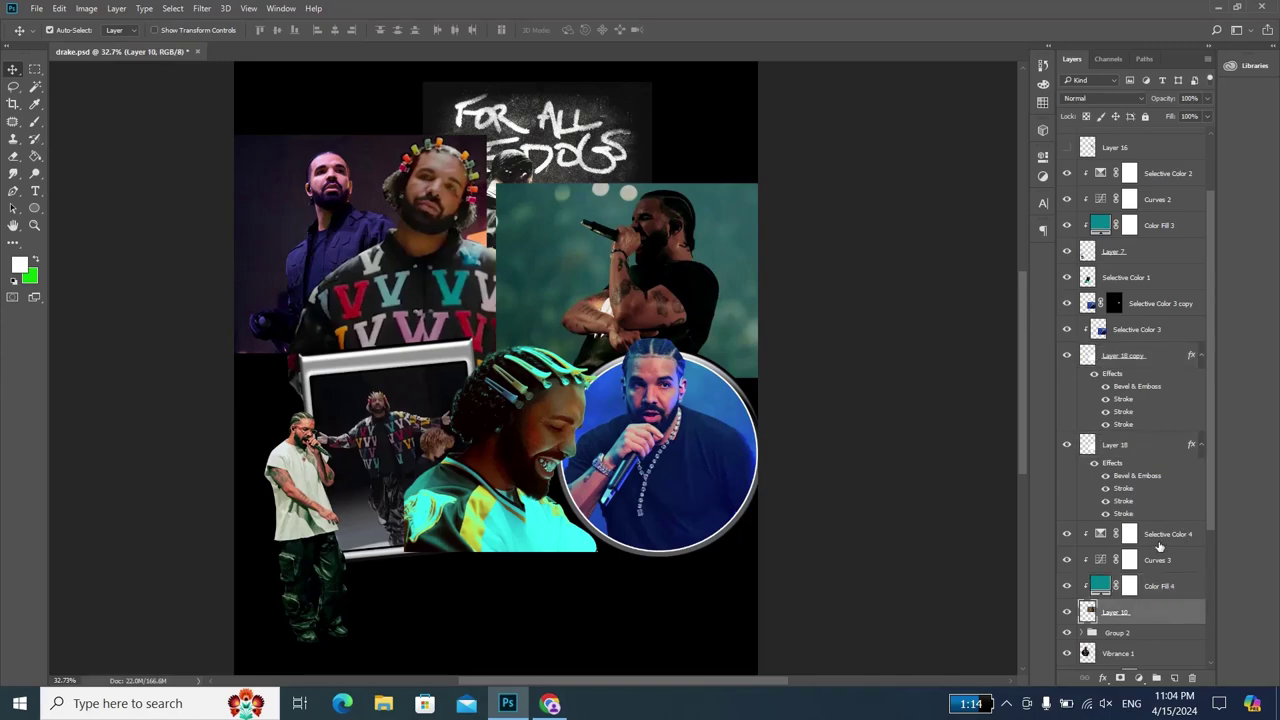
shift+click(1160, 546)
key(ctrl+e)
- Move Layer 18's circle frame to the upper right and shrink it to about 91%
click(1127, 450)
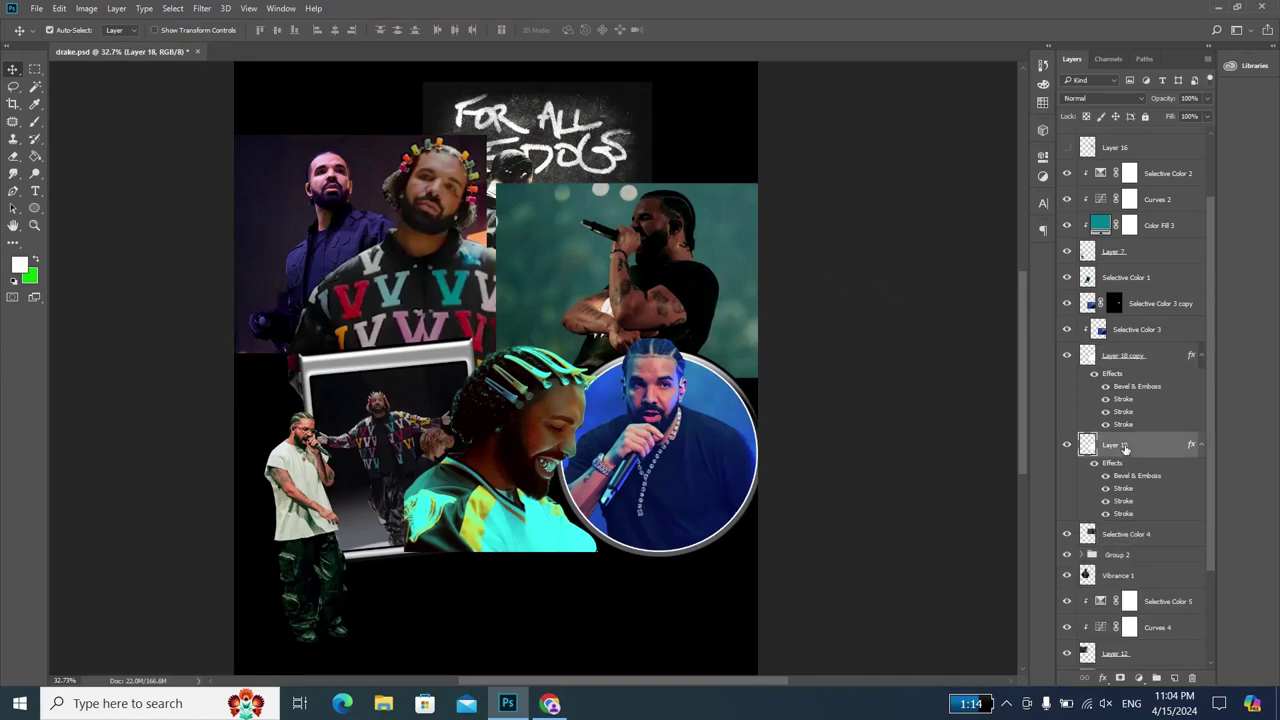
key(ctrl+t)
drag(683, 448, 668, 200)
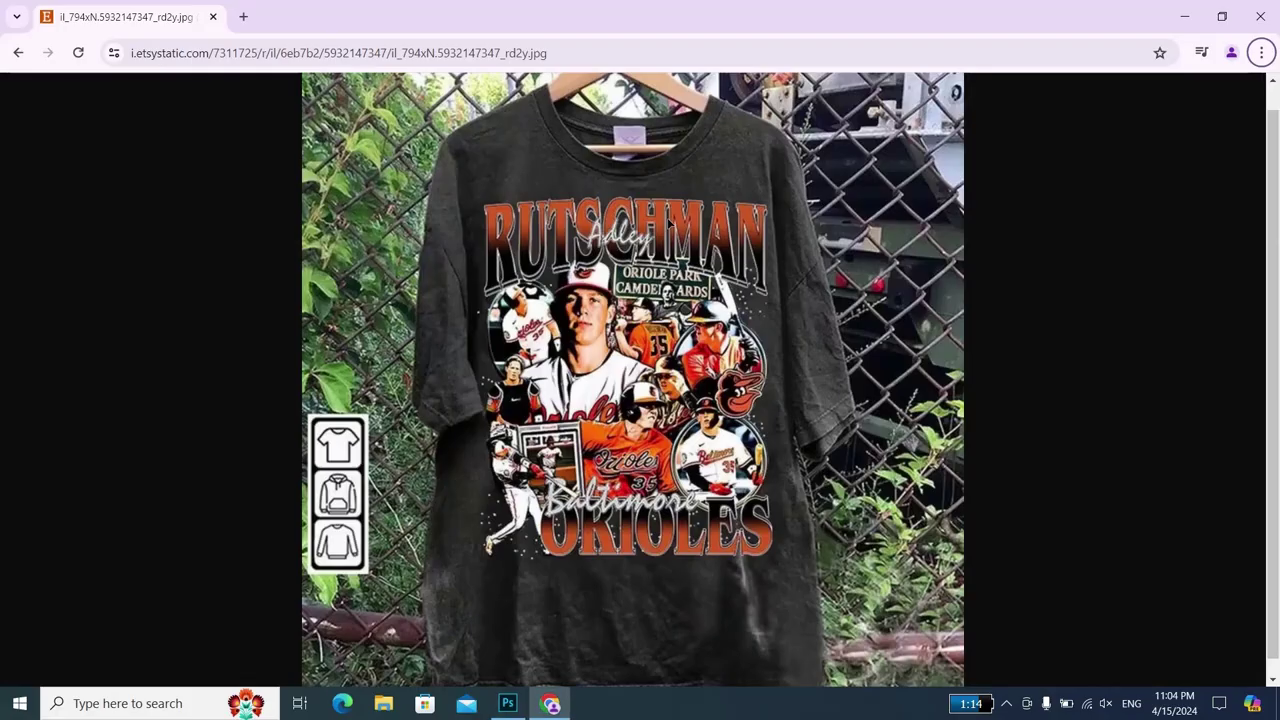
key(alt+Tab)
drag(711, 239, 711, 247)
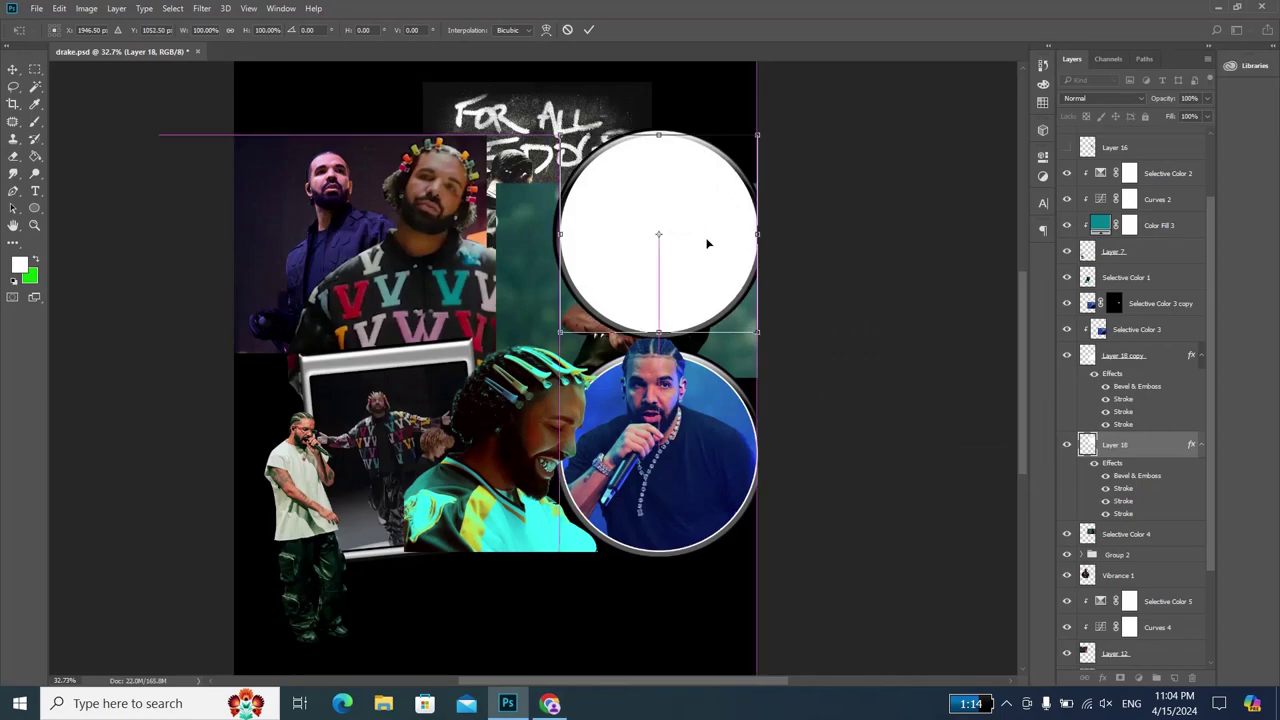
drag(760, 132, 758, 135)
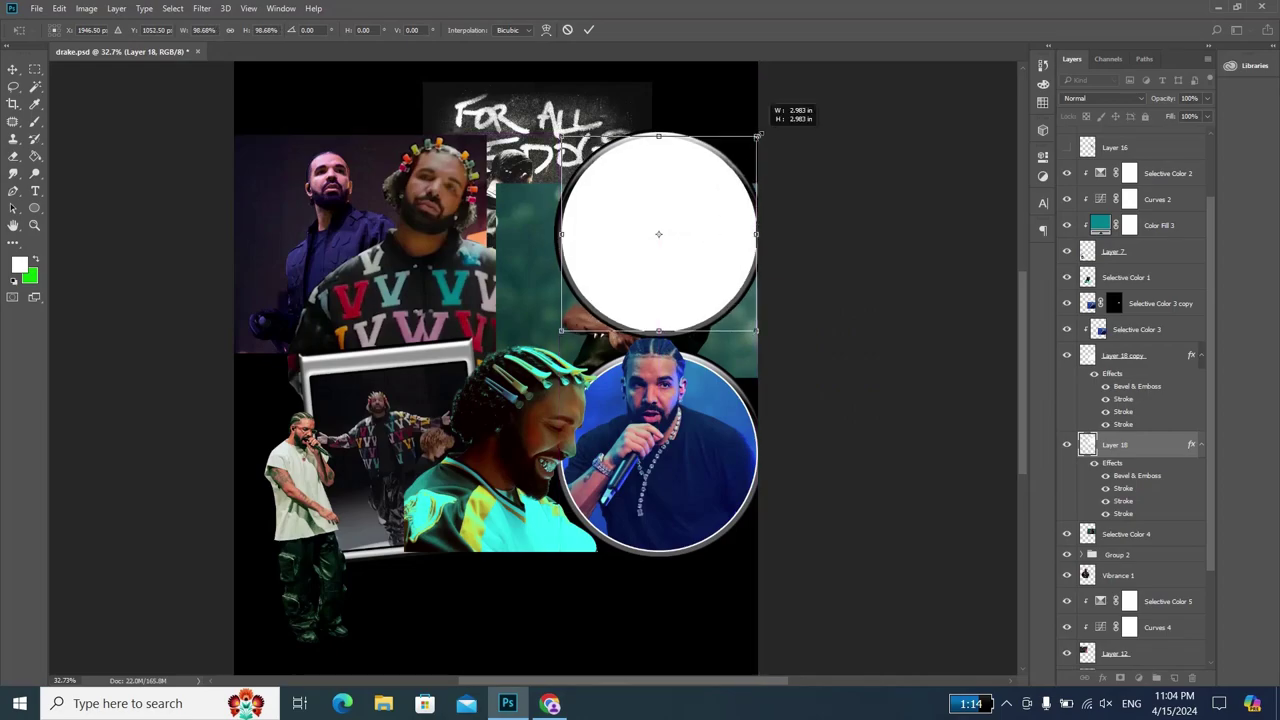
key(Return)
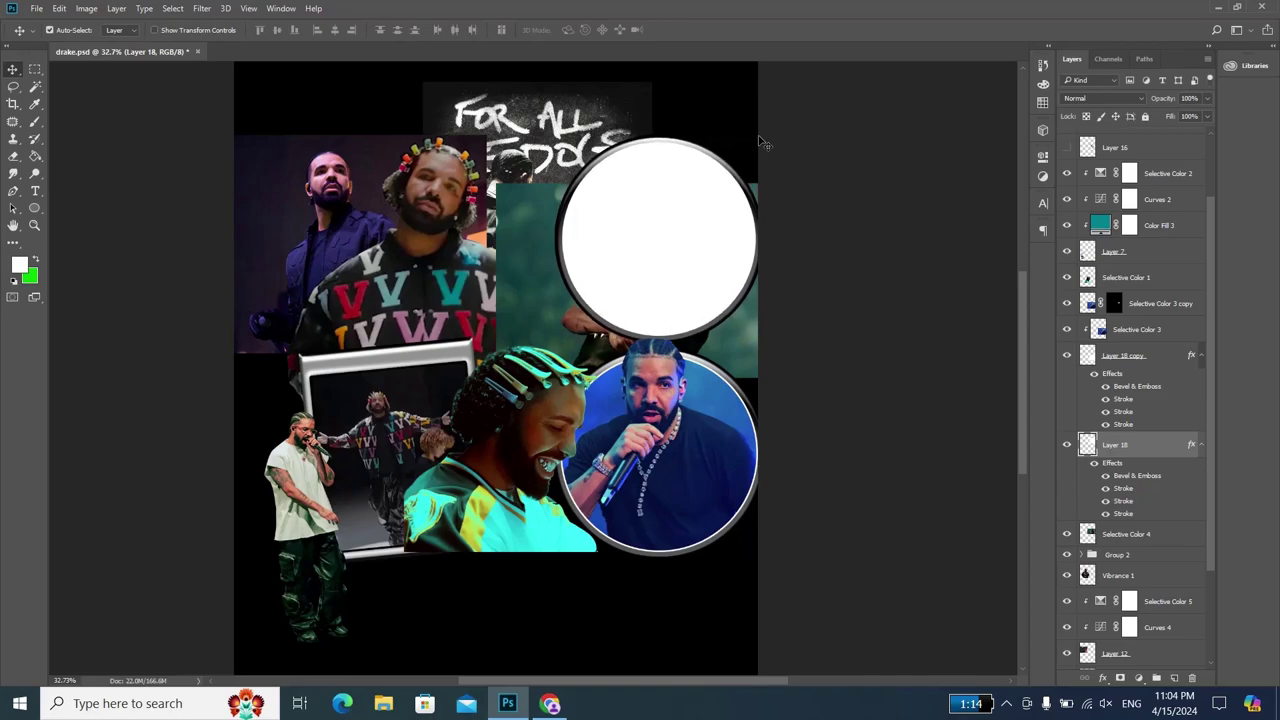
key(alt+Tab)
key(alt+Tab)
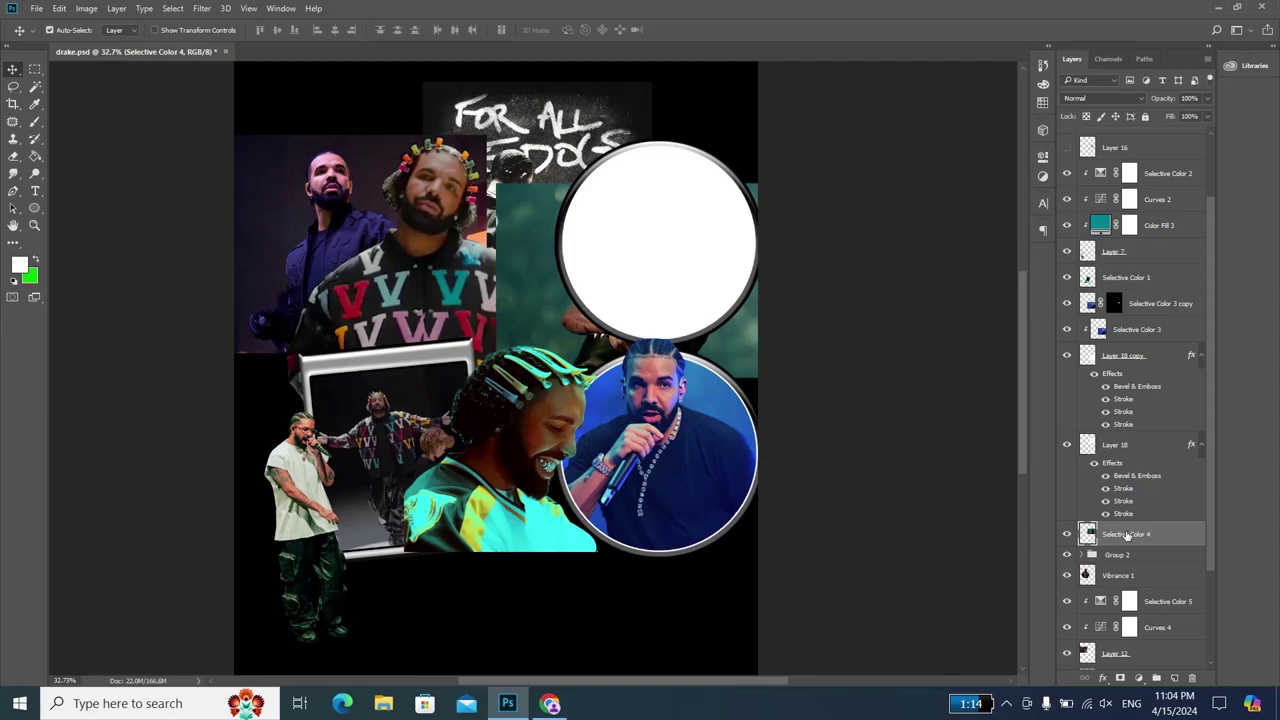
- Clip Selective Color 4 into the upper circle, moved up and enlarged to about 105.6%
drag(1125, 536, 1122, 444)
right_click(1125, 444)
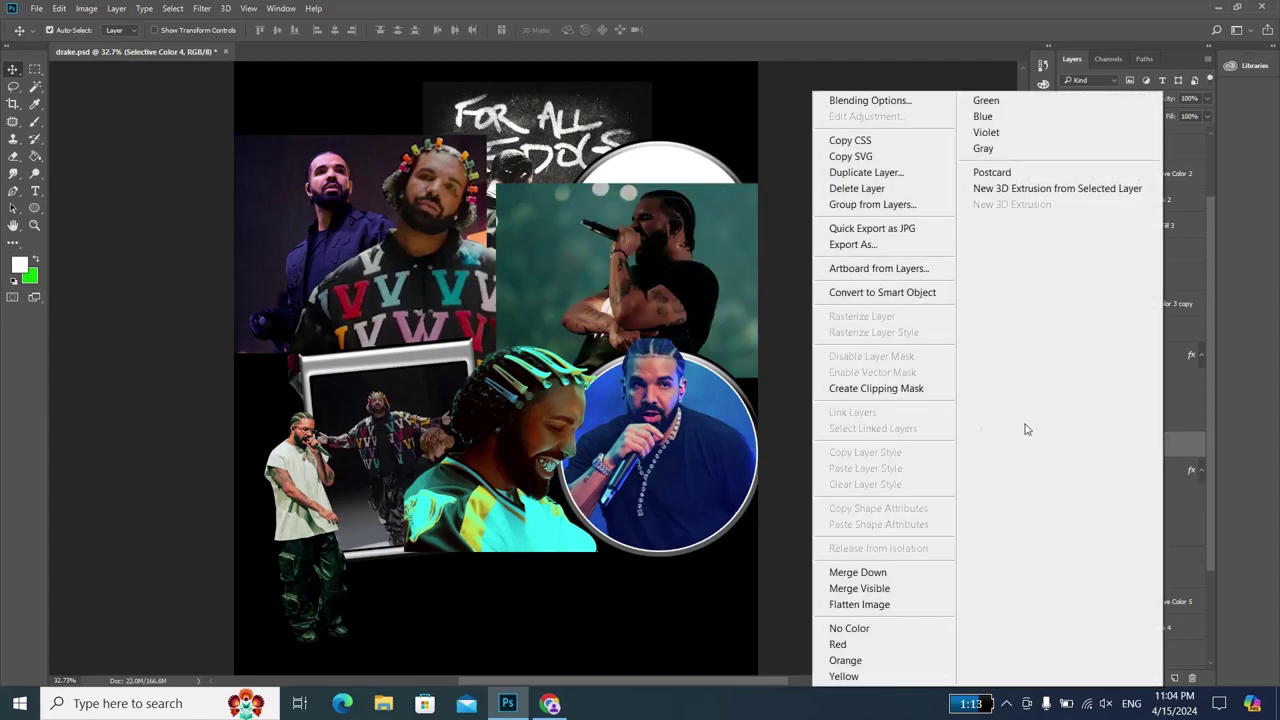
click(904, 387)
key(ctrl+t)
drag(723, 305, 722, 283)
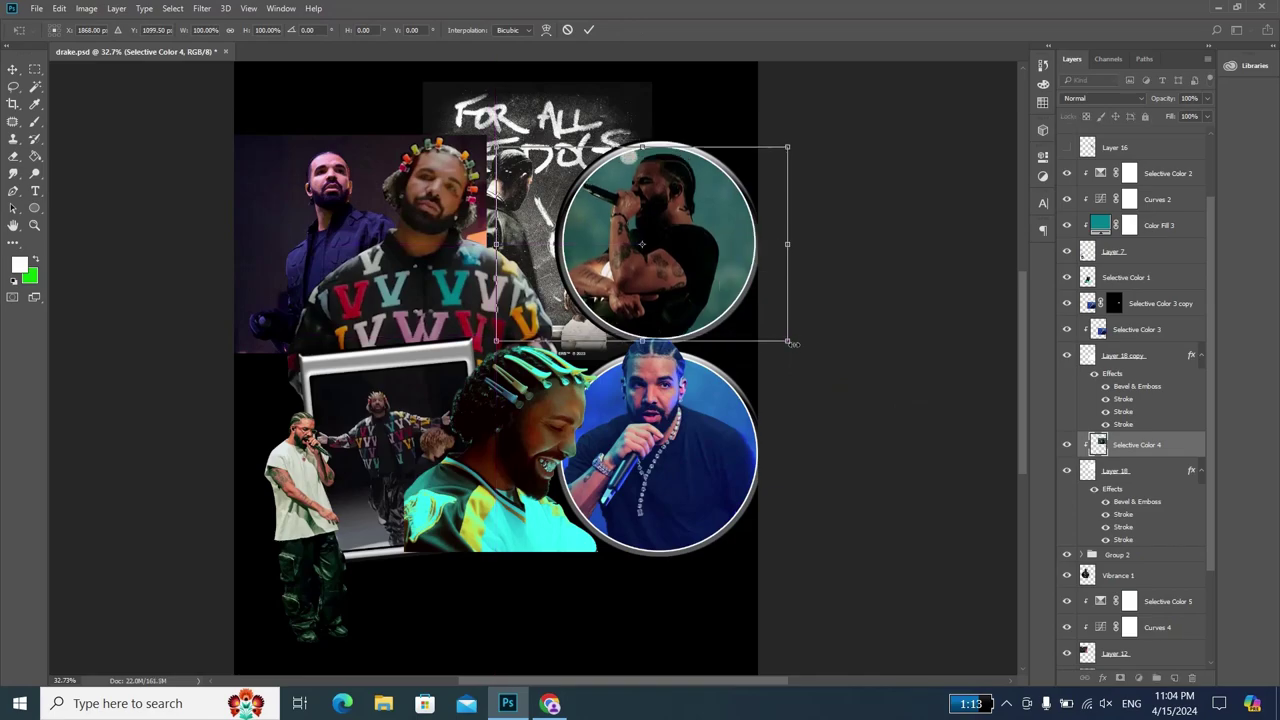
drag(797, 346, 799, 350)
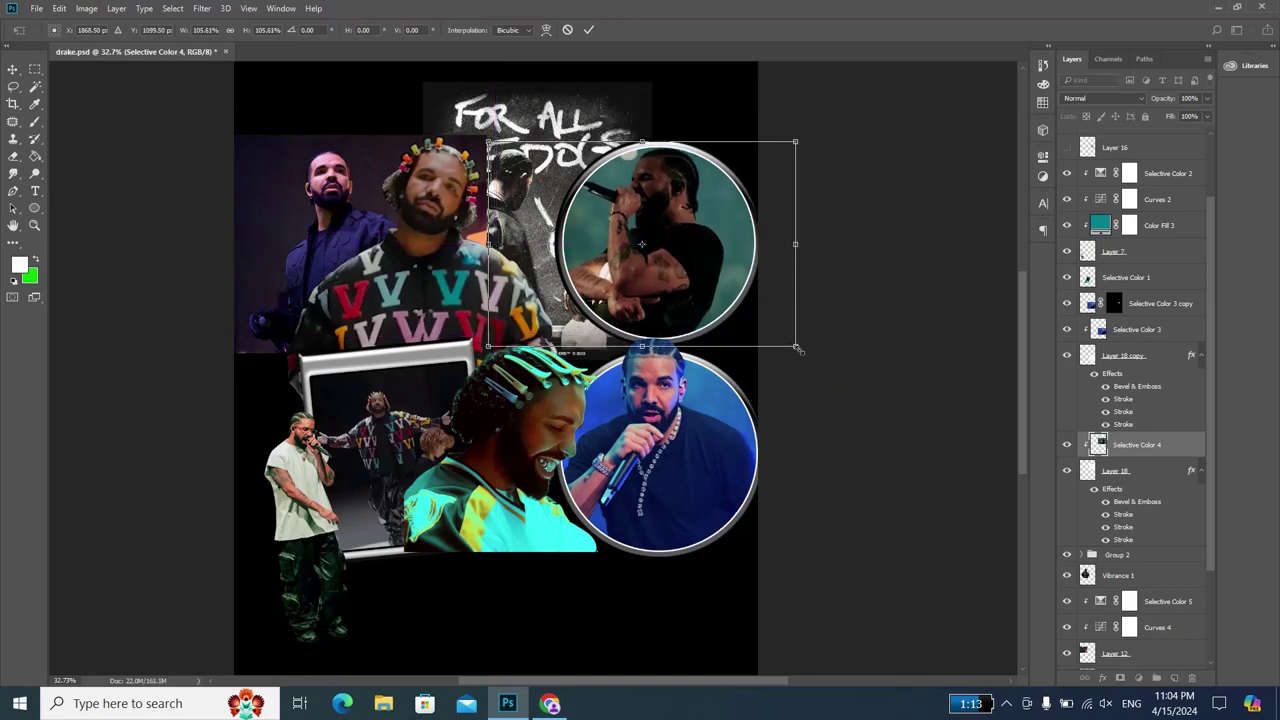
key(Return)
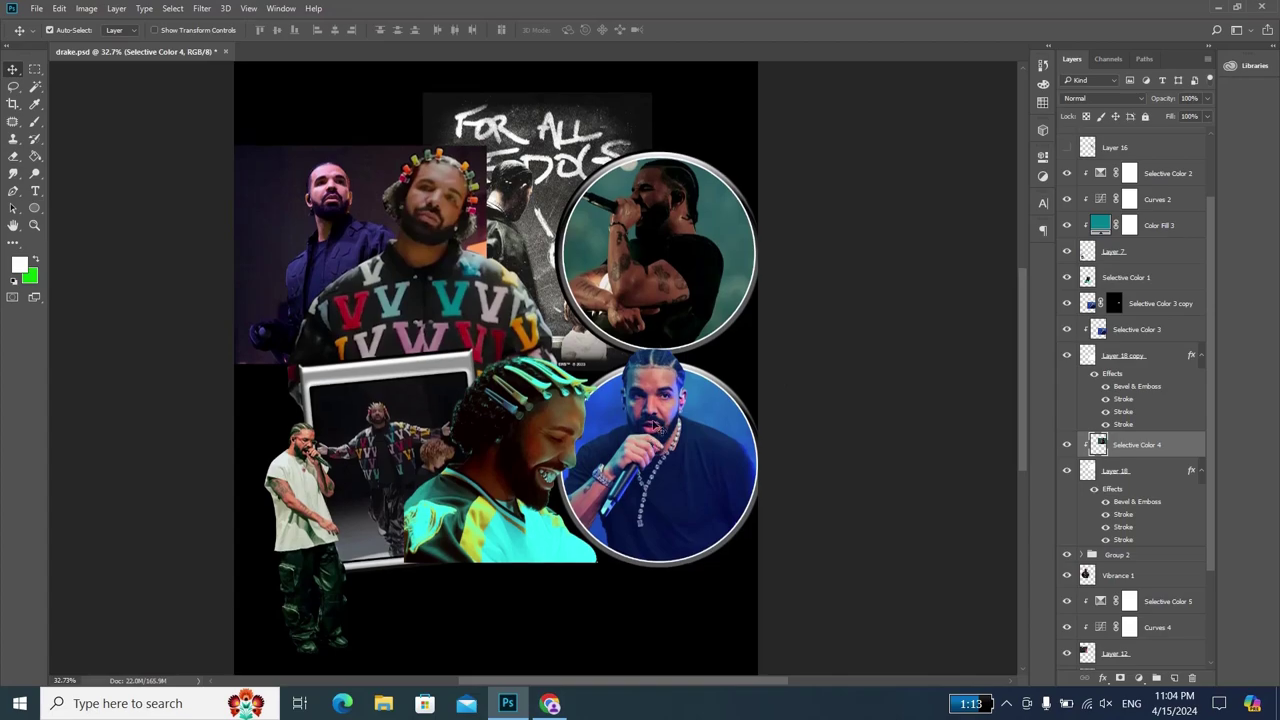
key(alt+bracketright)
key(alt+bracketright)
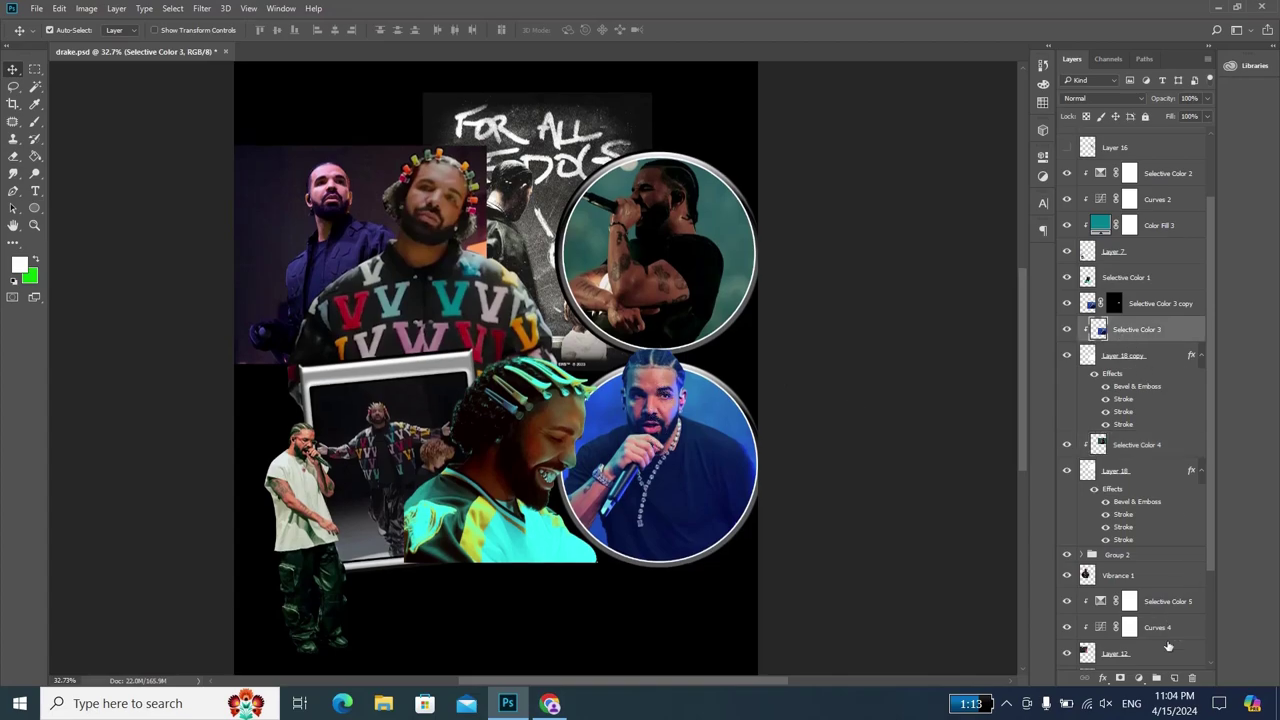
- Add a clipped Brightness/Contrast adjustment to the microphone photo, then delete it
click(1139, 679)
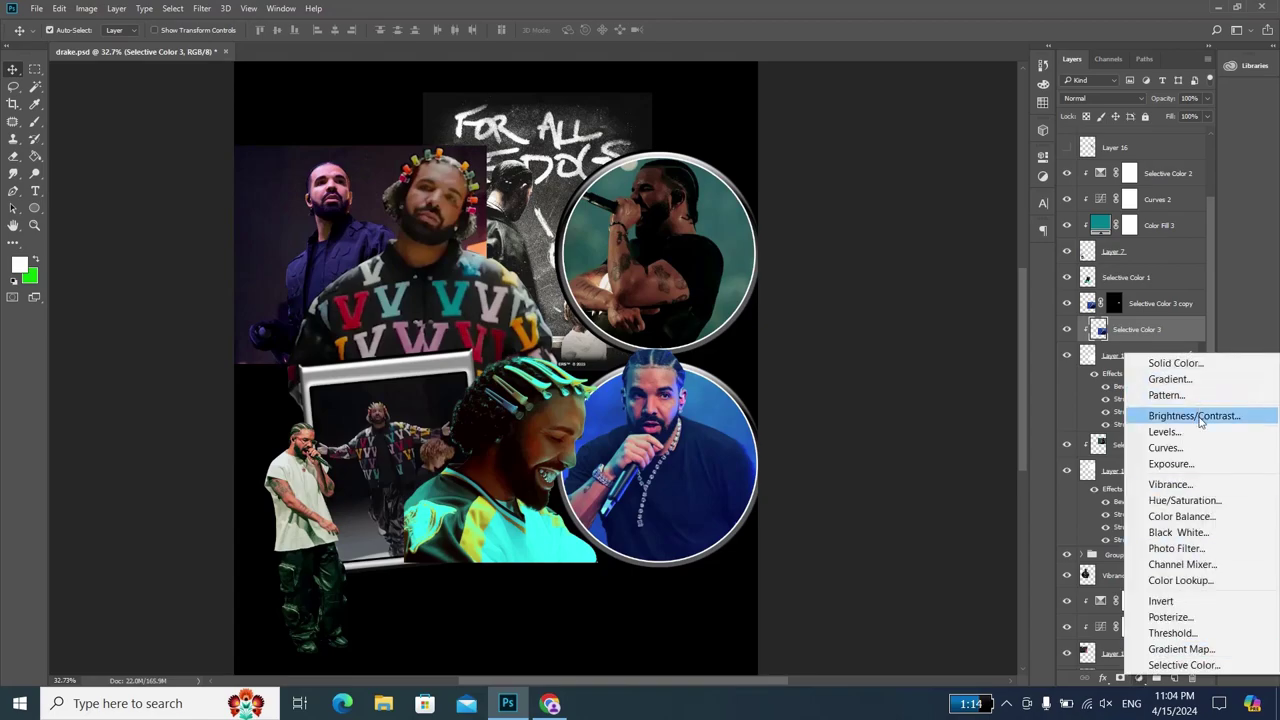
click(1175, 417)
click(926, 379)
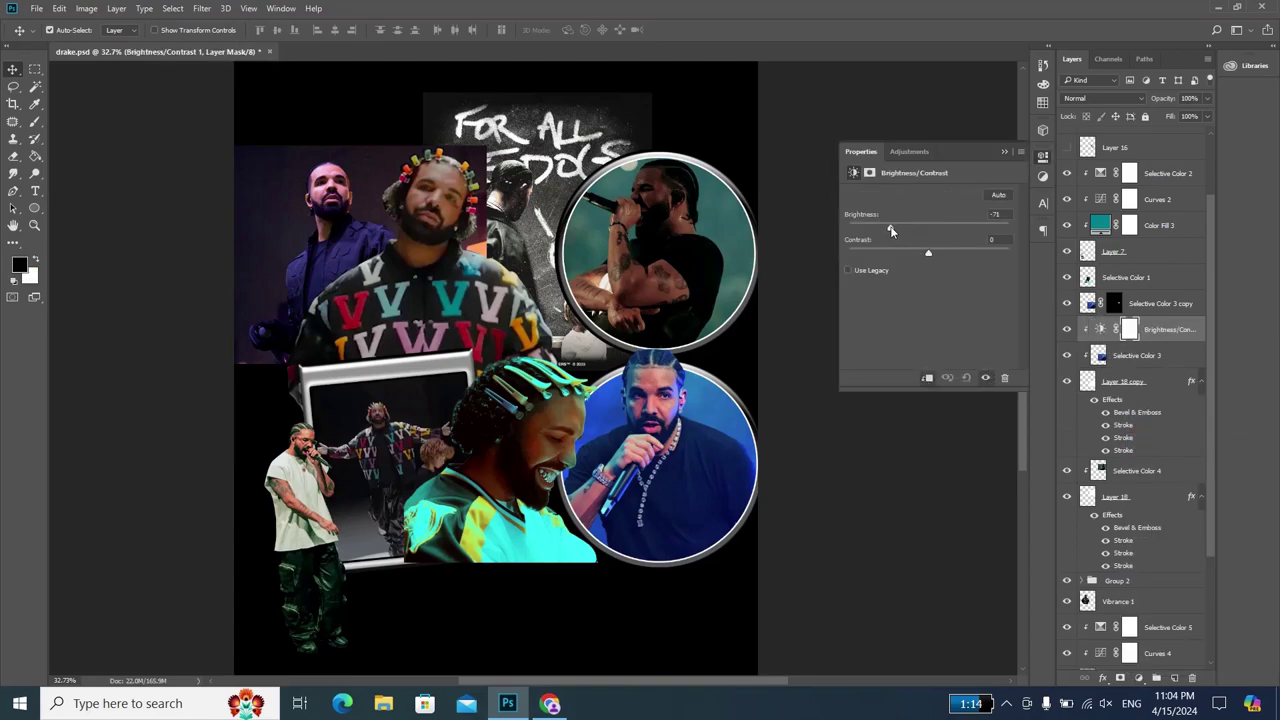
click(1012, 155)
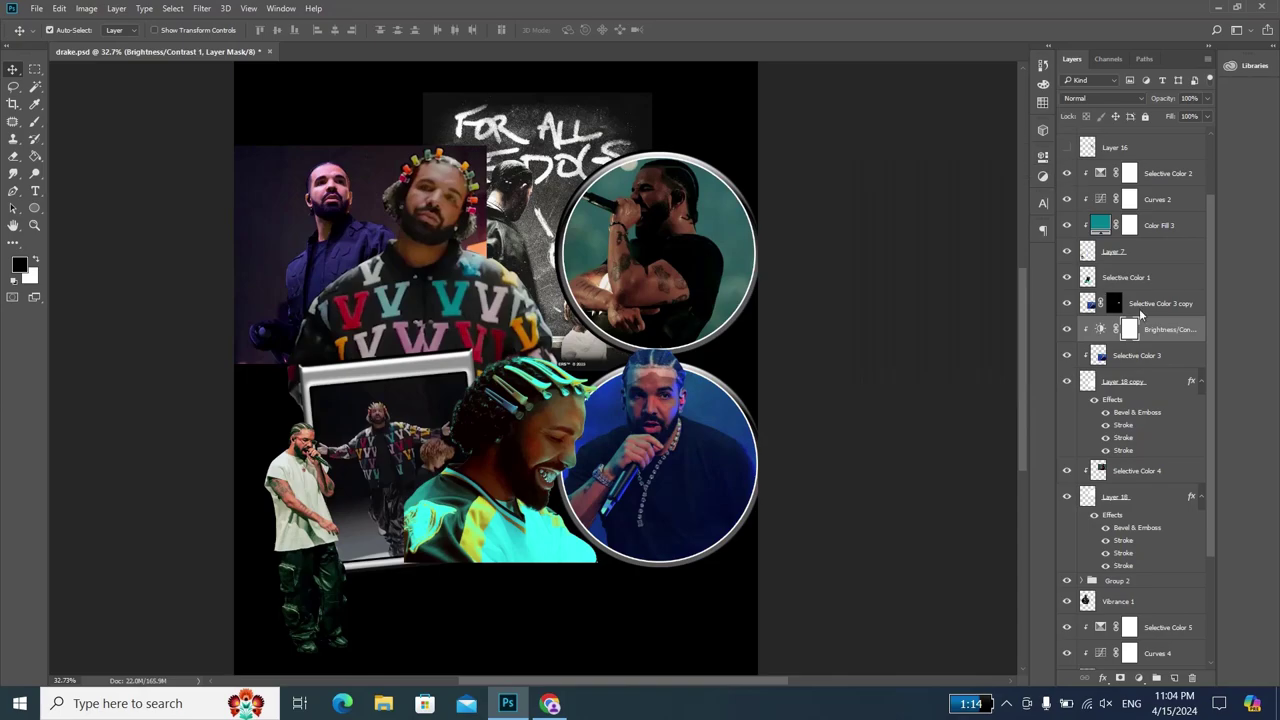
key(Delete)
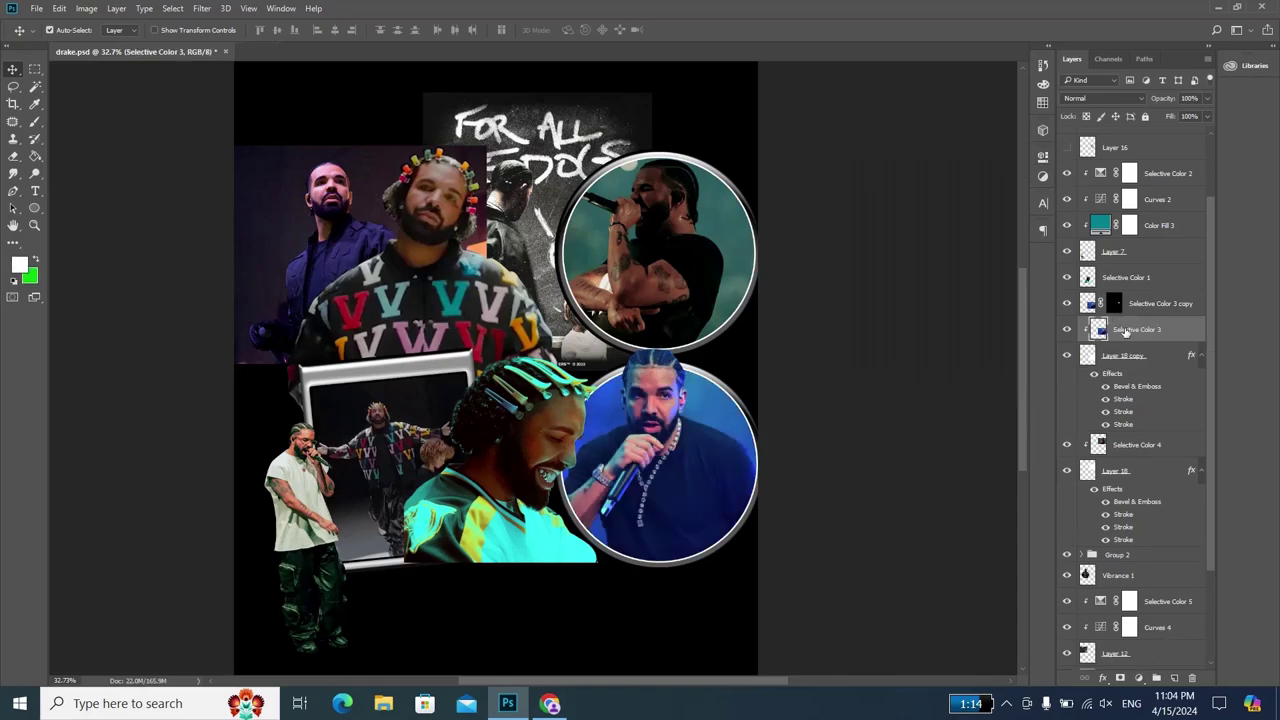
- Rename the Selective Color 3 copy layer and release Selective Color 3 from the circle's clipping mask
click(1175, 303)
click(1154, 331)
double_click(1159, 304)
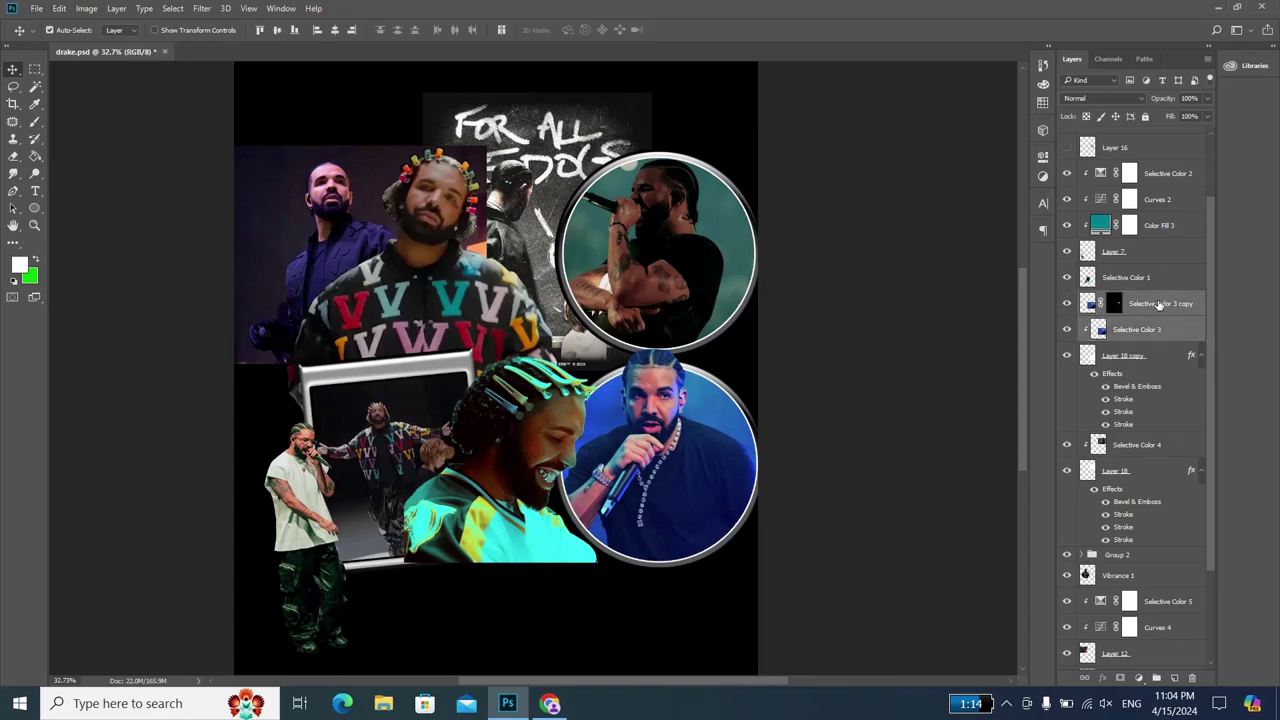
click(1146, 364)
click(1143, 333)
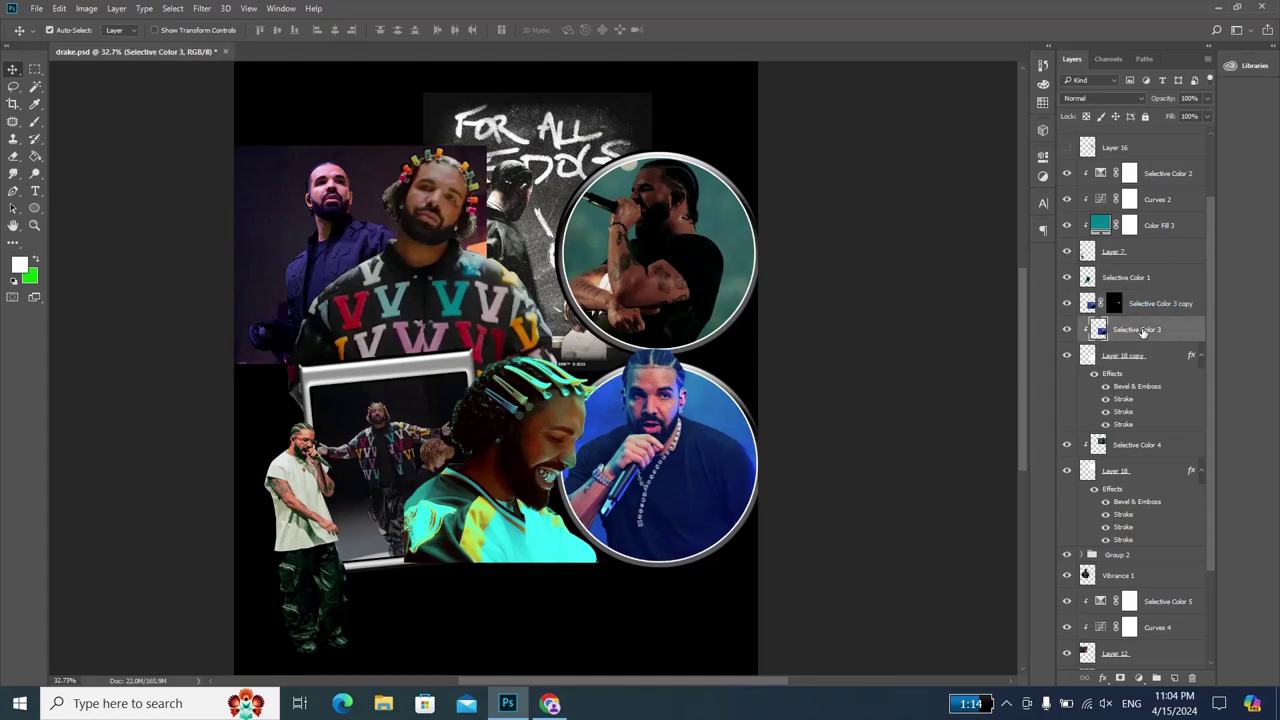
right_click(1143, 333)
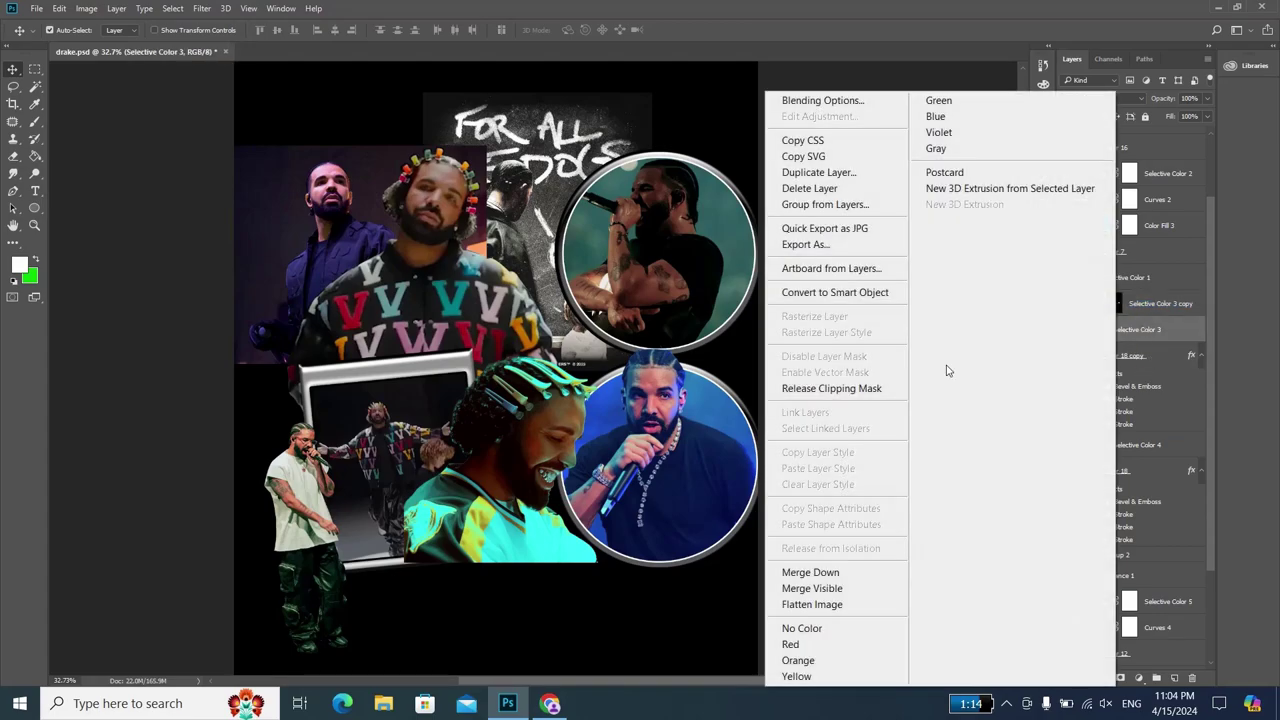
click(899, 390)
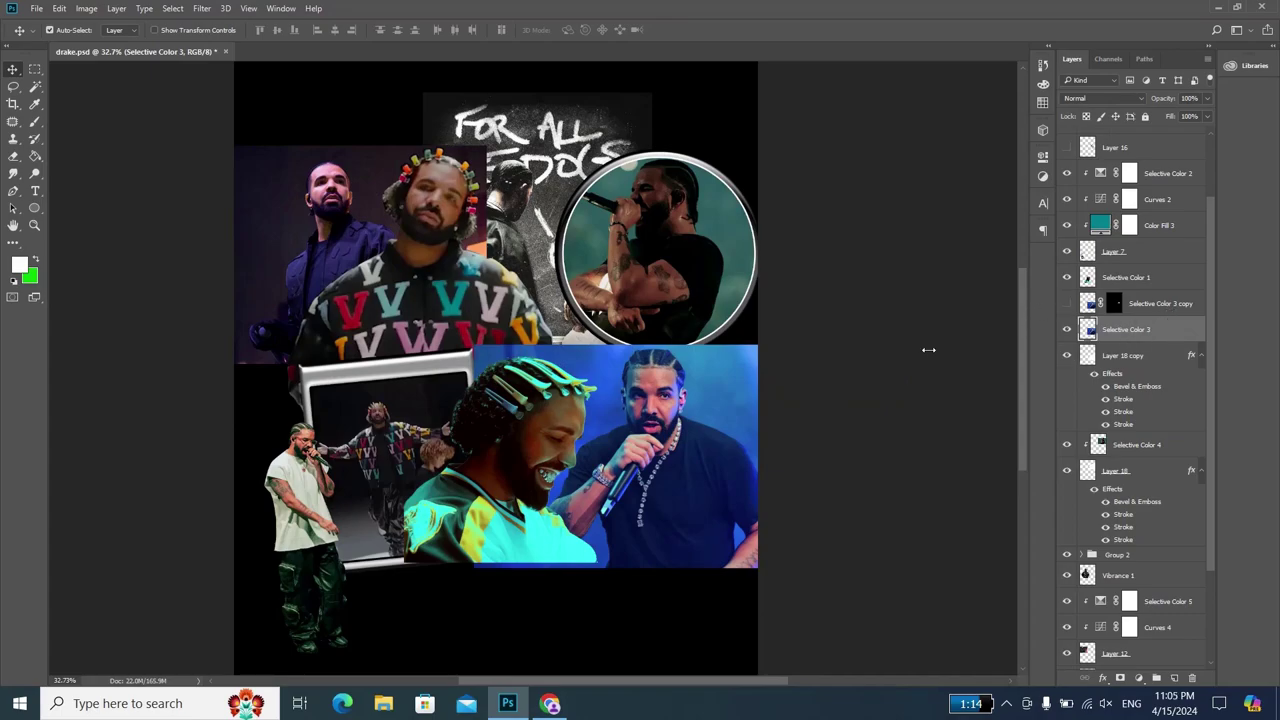
- Add a Brightness/Contrast adjustment with brightness set to -50
scroll(766, 424, up, 1)
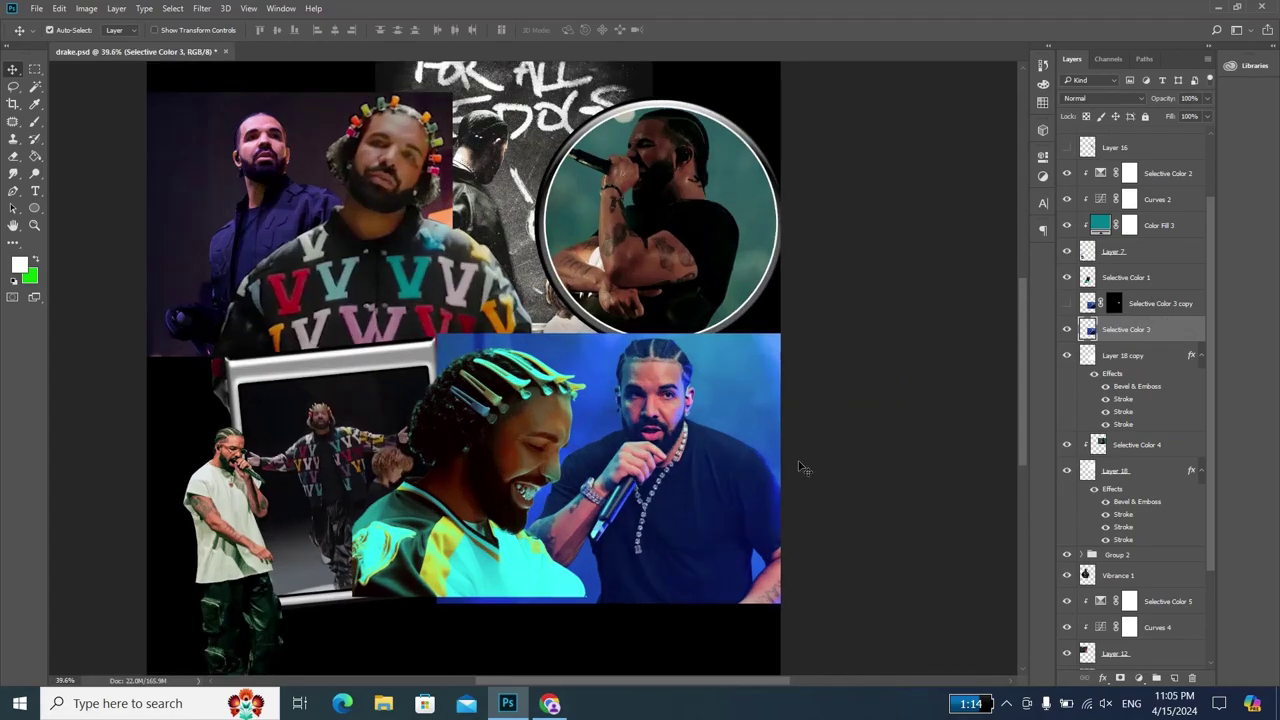
click(1138, 678)
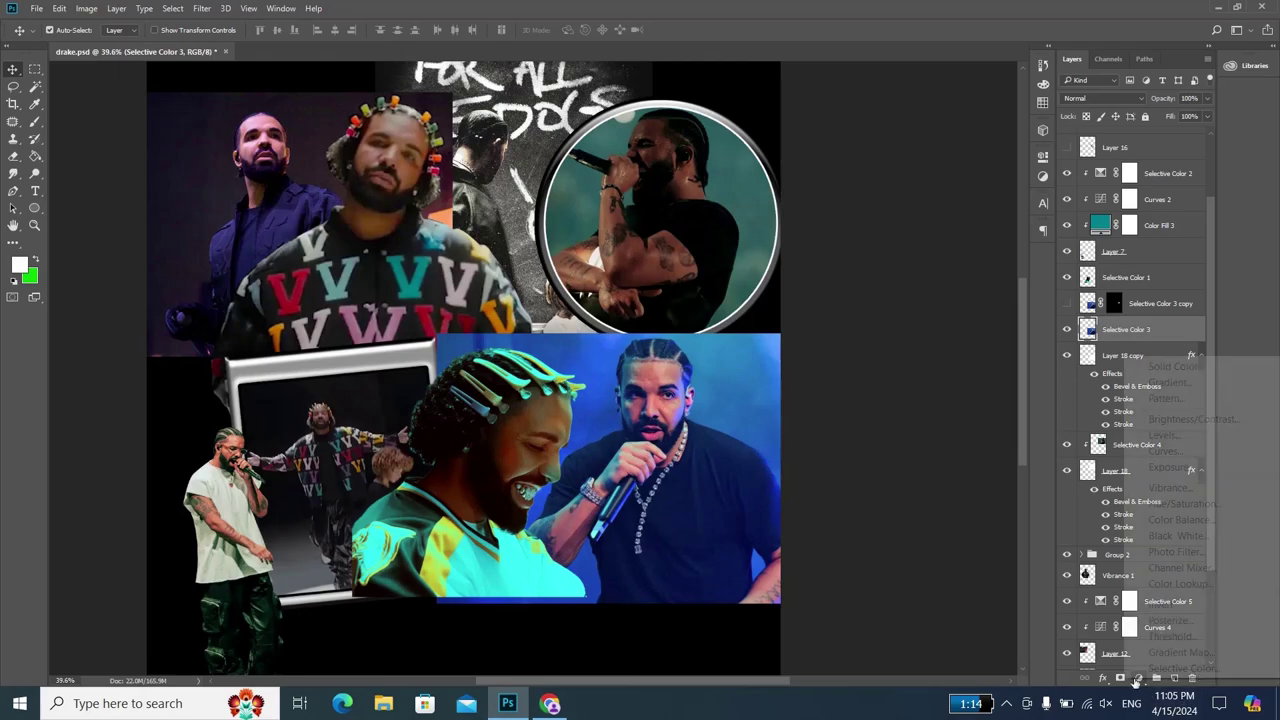
click(1190, 420)
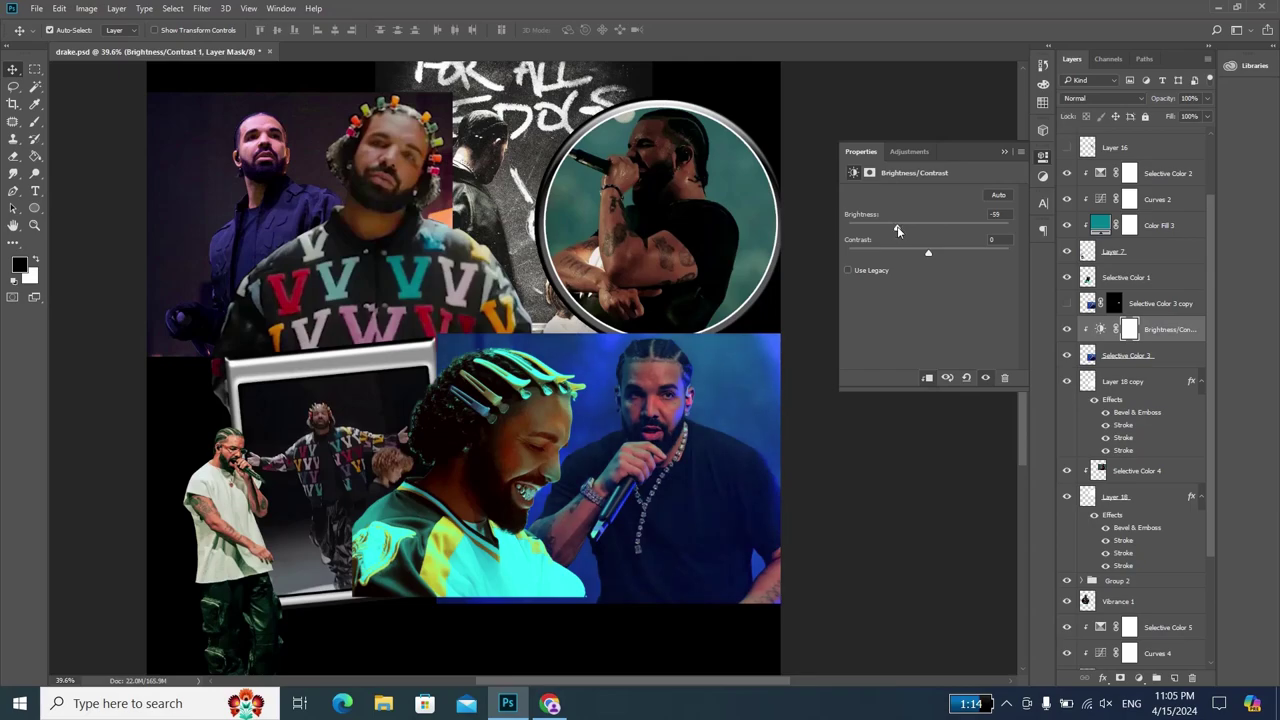
drag(897, 231, 901, 228)
- Copy the brightness adjustment onto Selective Color 3 copy and merge both adjustments into their photos
drag(1165, 332, 1150, 292)
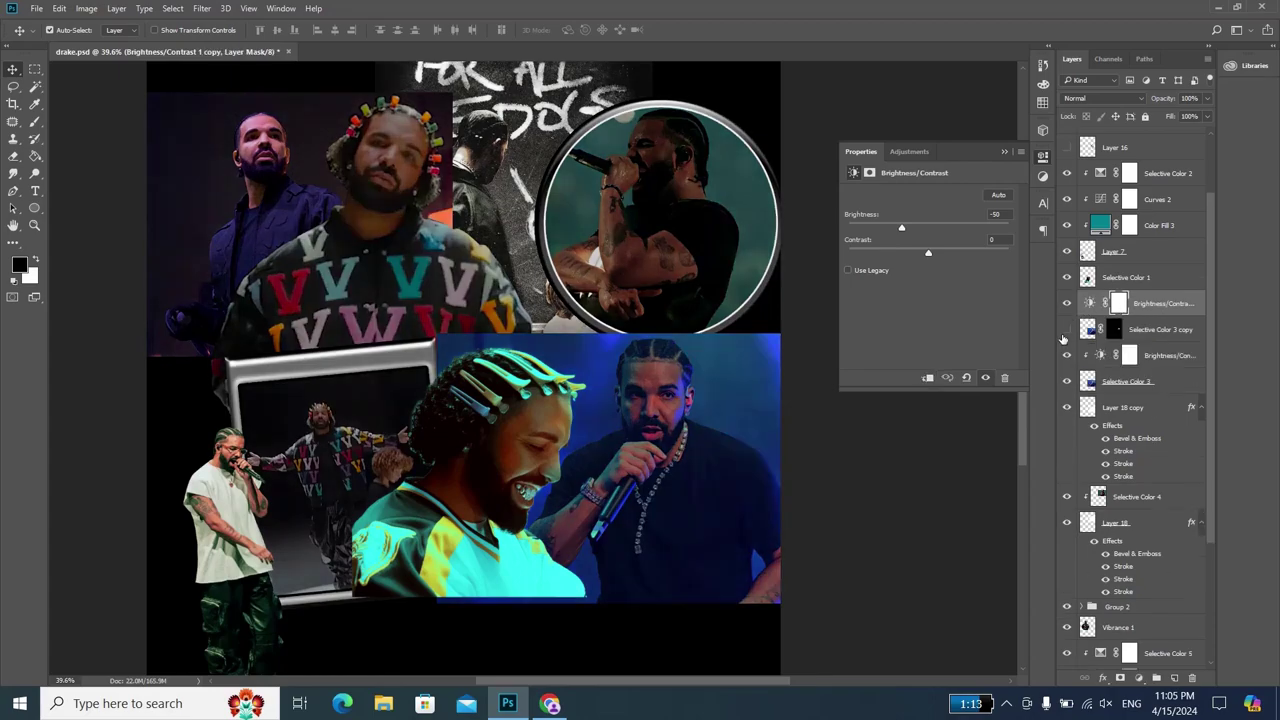
right_click(1172, 310)
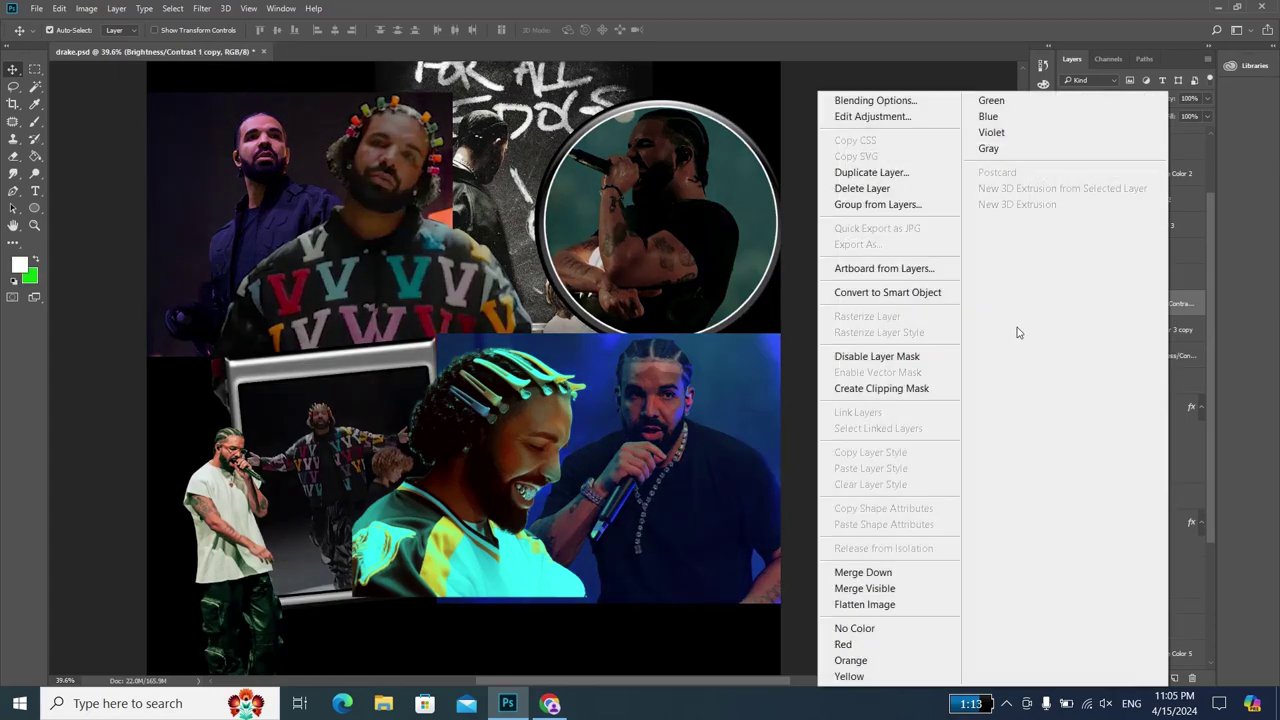
click(907, 390)
click(1172, 358)
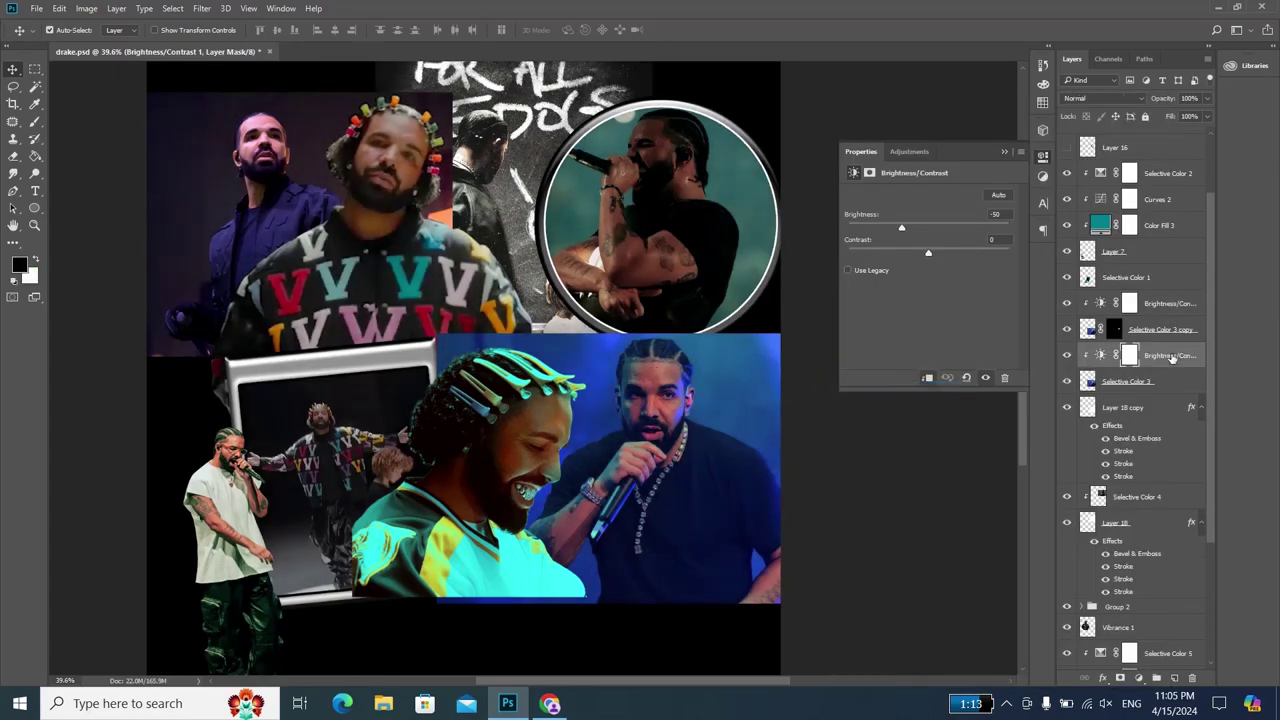
key(ctrl+e)
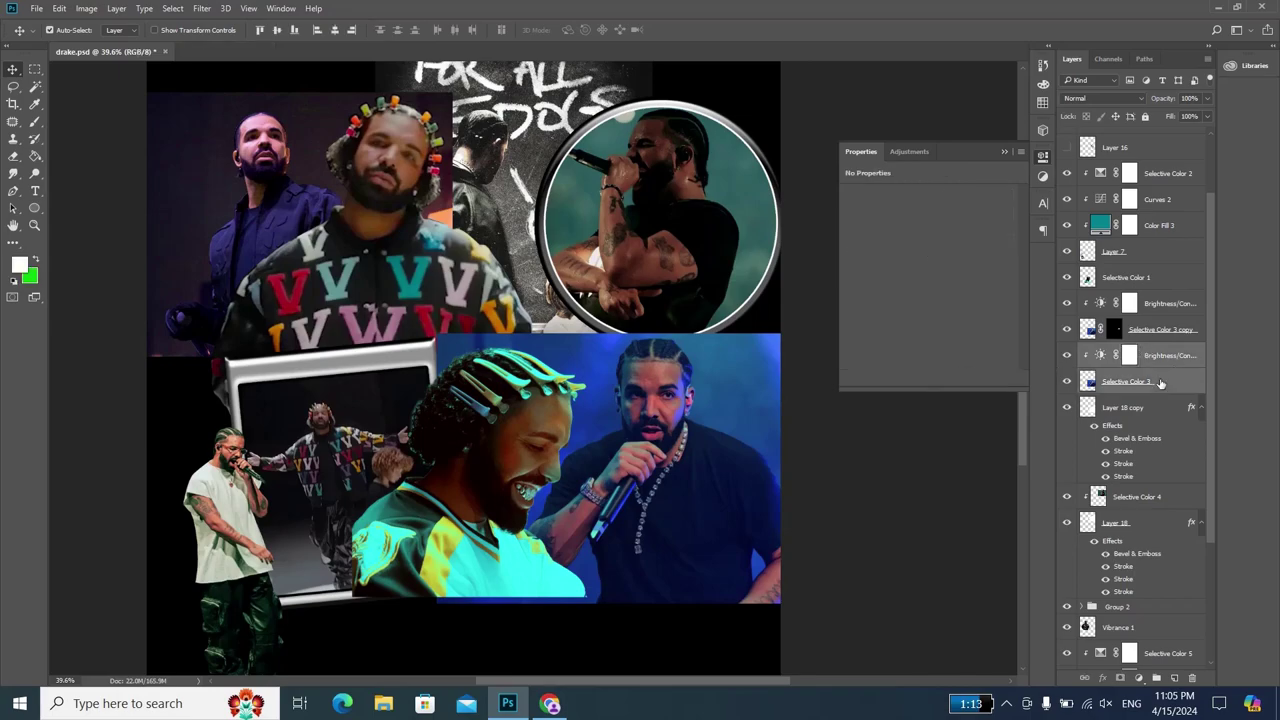
click(1162, 330)
click(1170, 310)
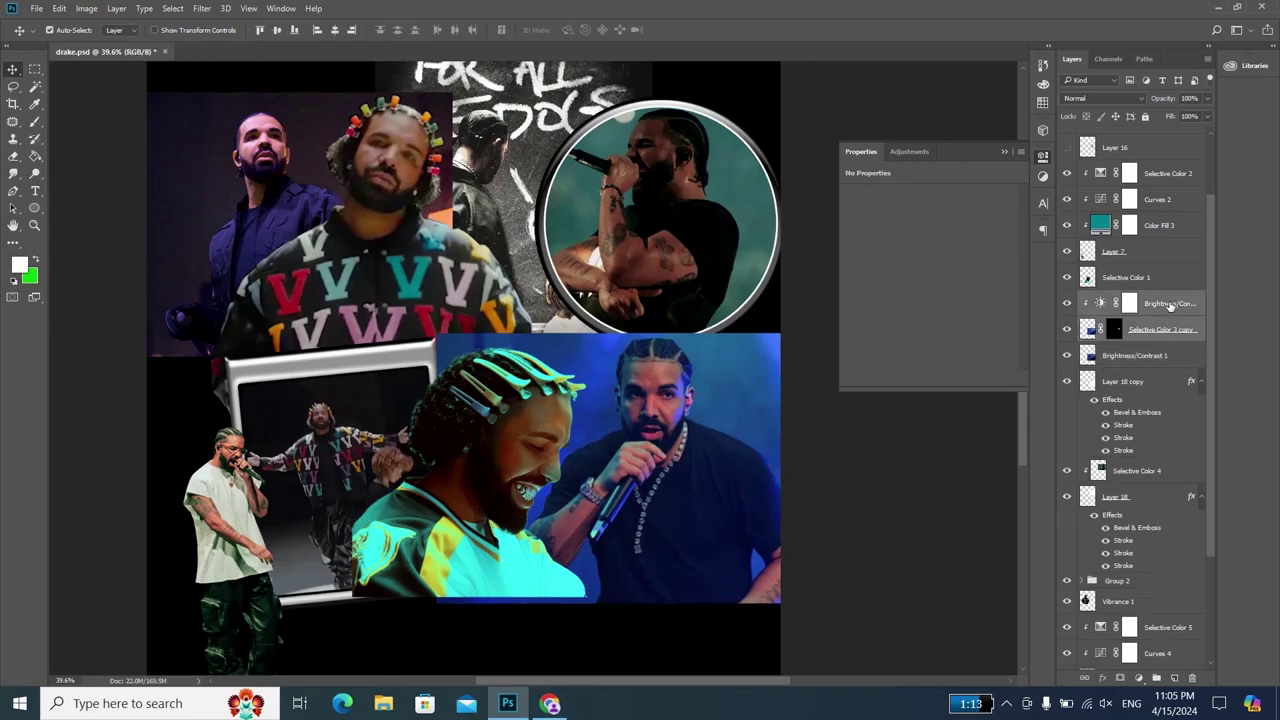
key(ctrl+e)
- Clip the darkened blue photo into the lower circle frame
click(1150, 332)
right_click(1150, 332)
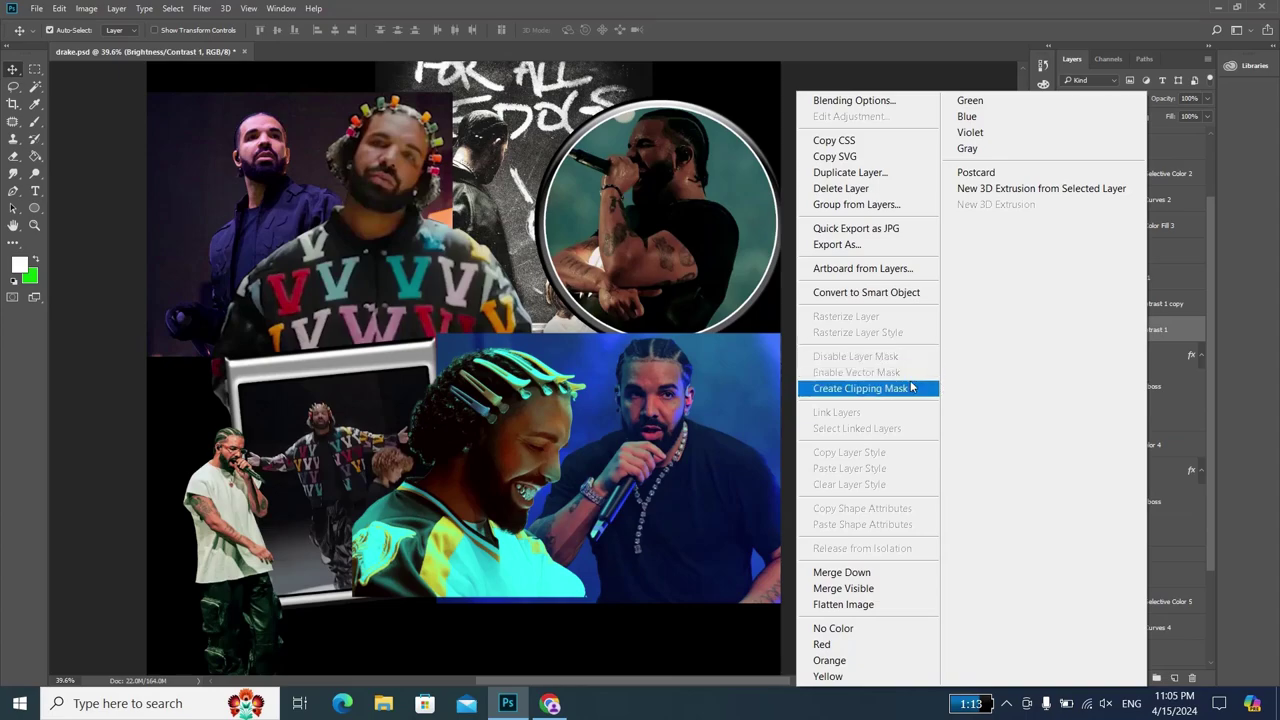
click(875, 388)
scroll(785, 347, down, 1)
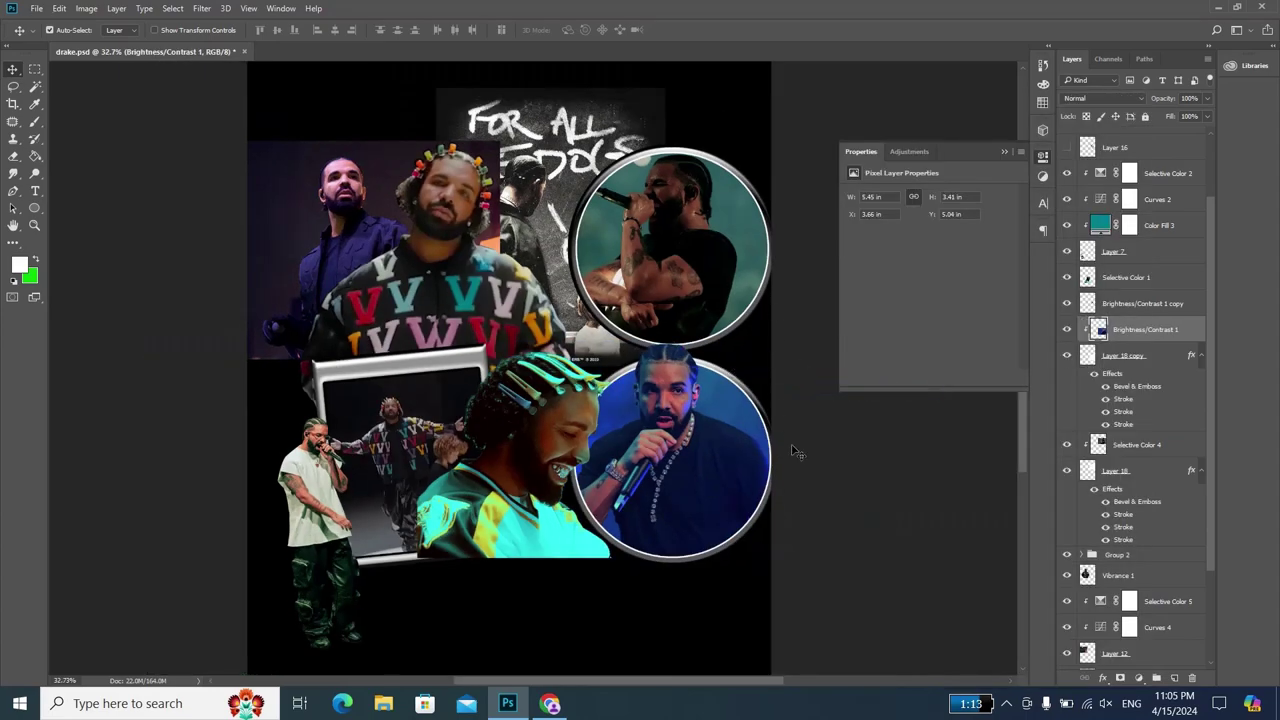
- Scale the top circle's teal photo to about 113.6%, rotate it -5.44°, and shift it slightly
scroll(660, 303, up, 1)
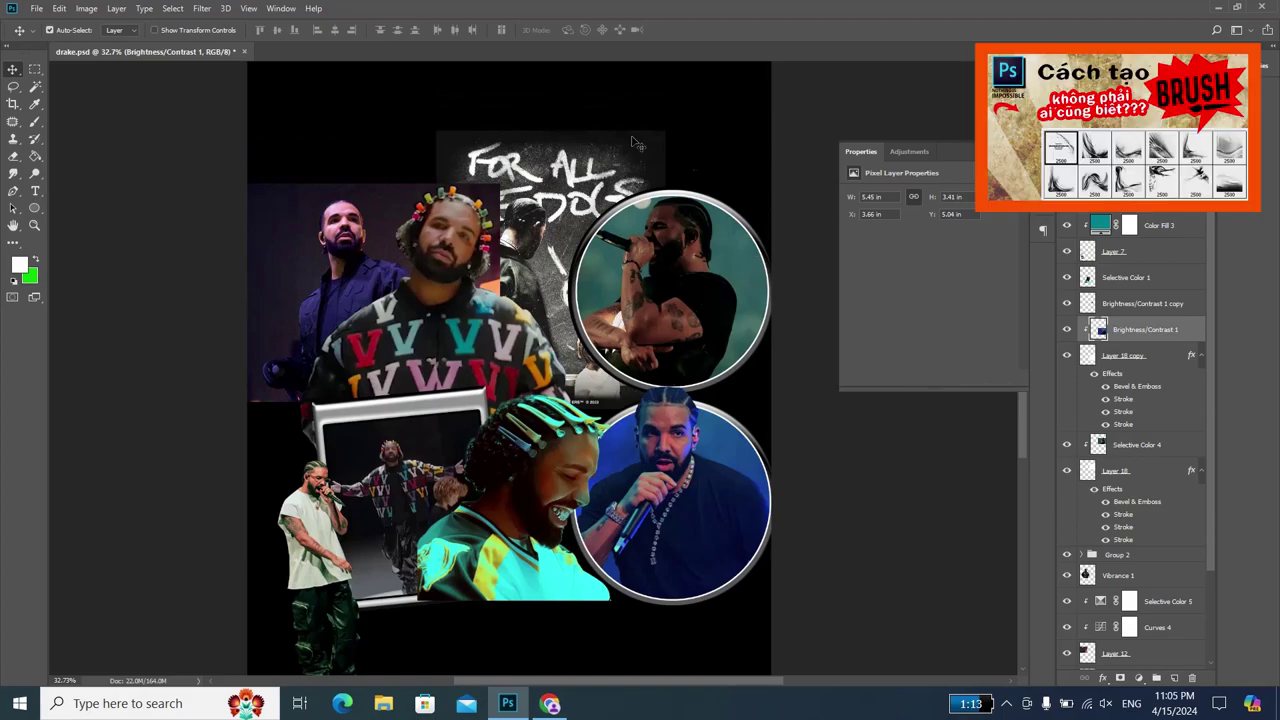
click(672, 270)
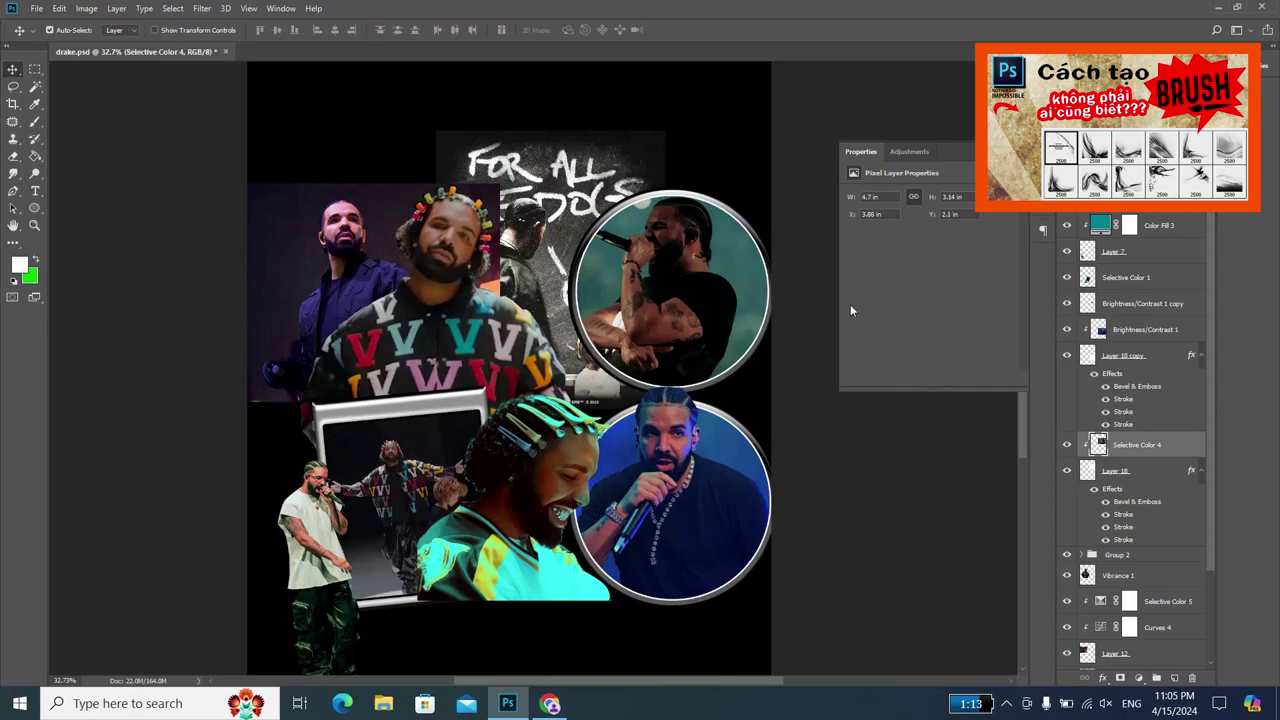
key(ctrl+t)
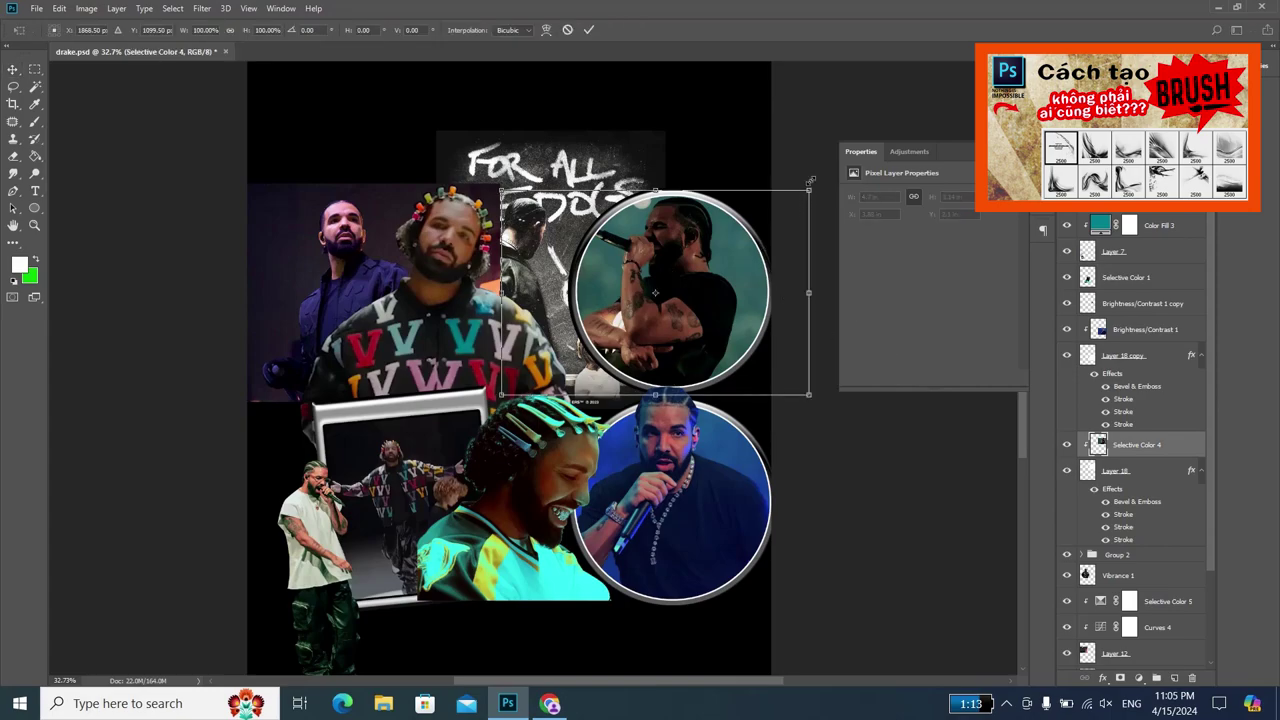
drag(810, 181, 828, 178)
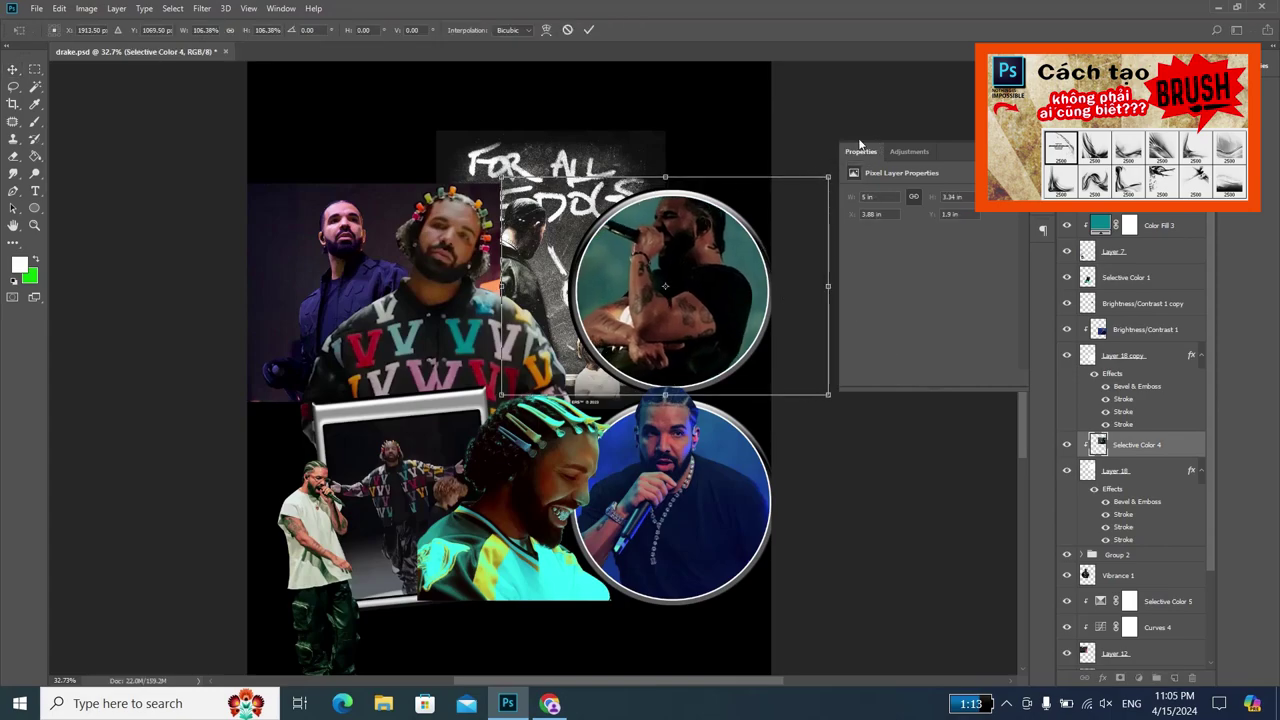
drag(752, 120, 766, 106)
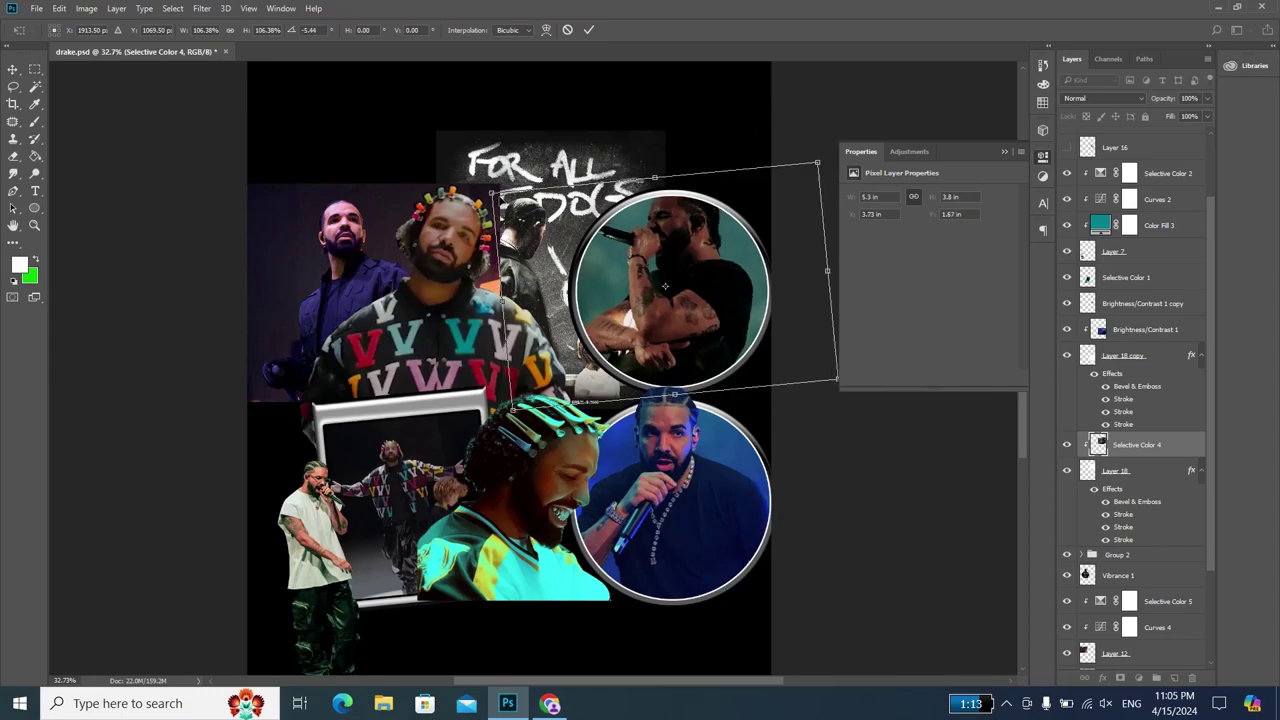
drag(488, 183, 468, 180)
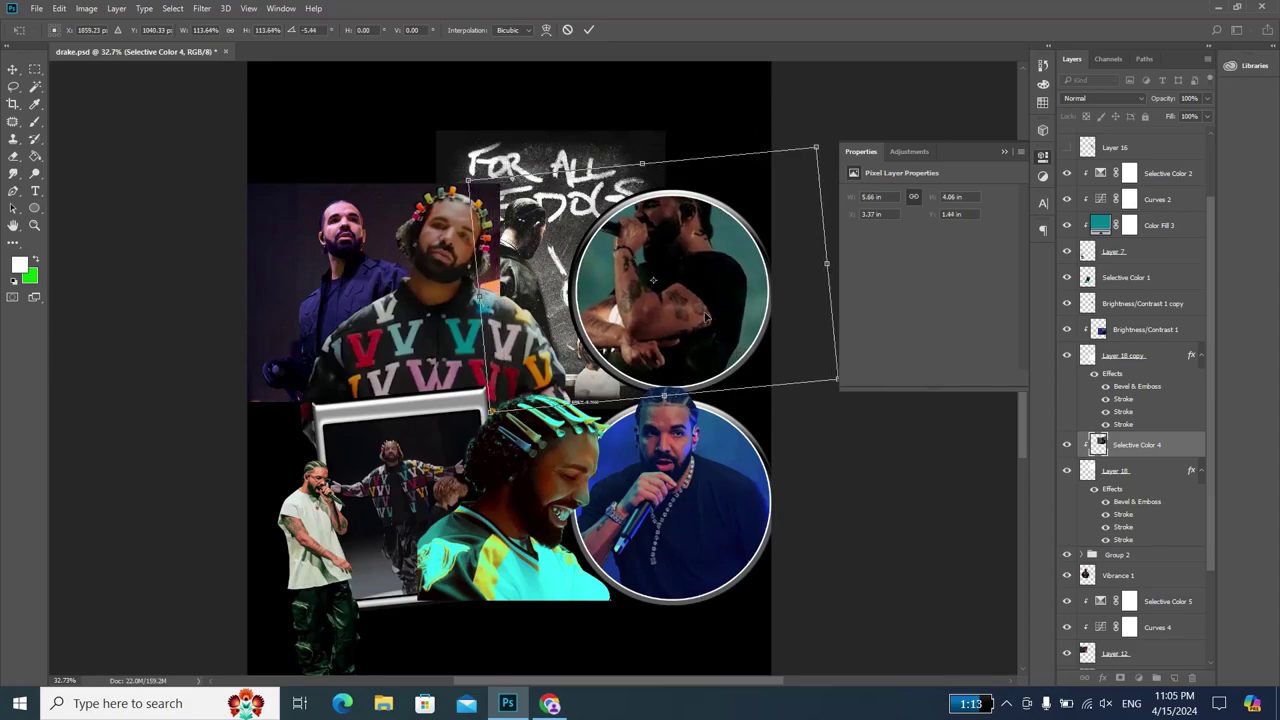
drag(705, 318, 715, 337)
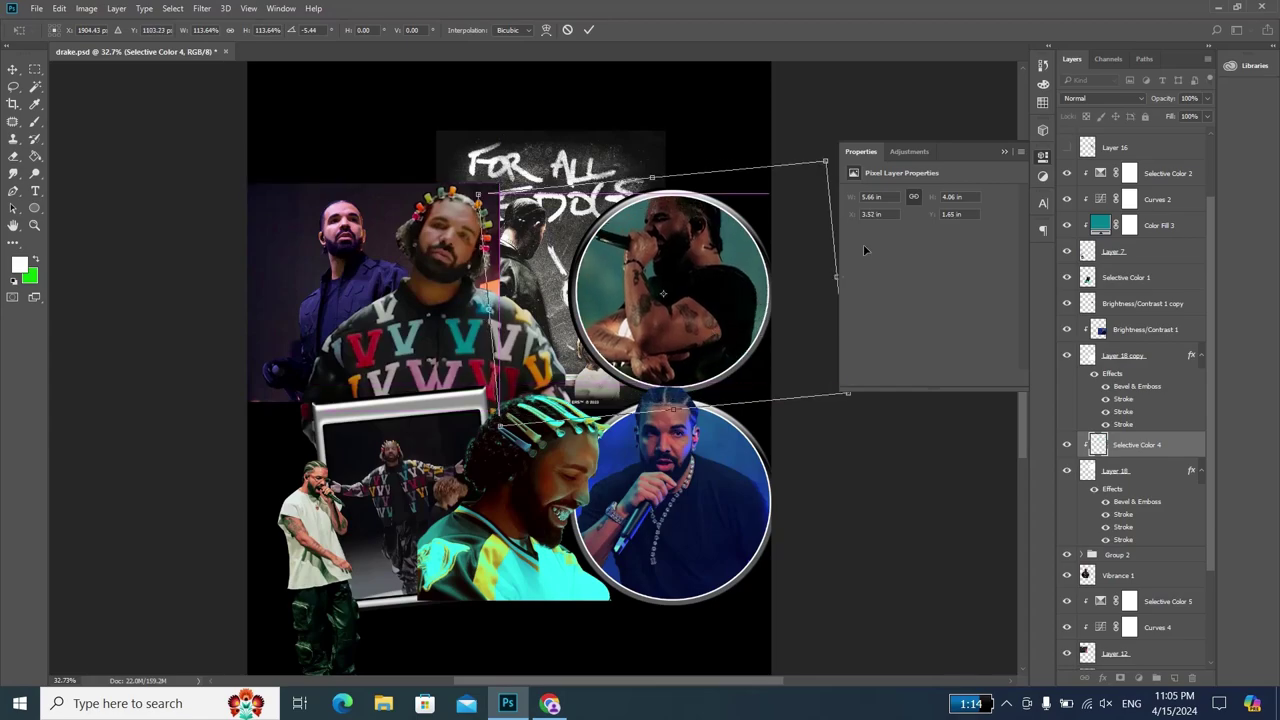
click(1004, 151)
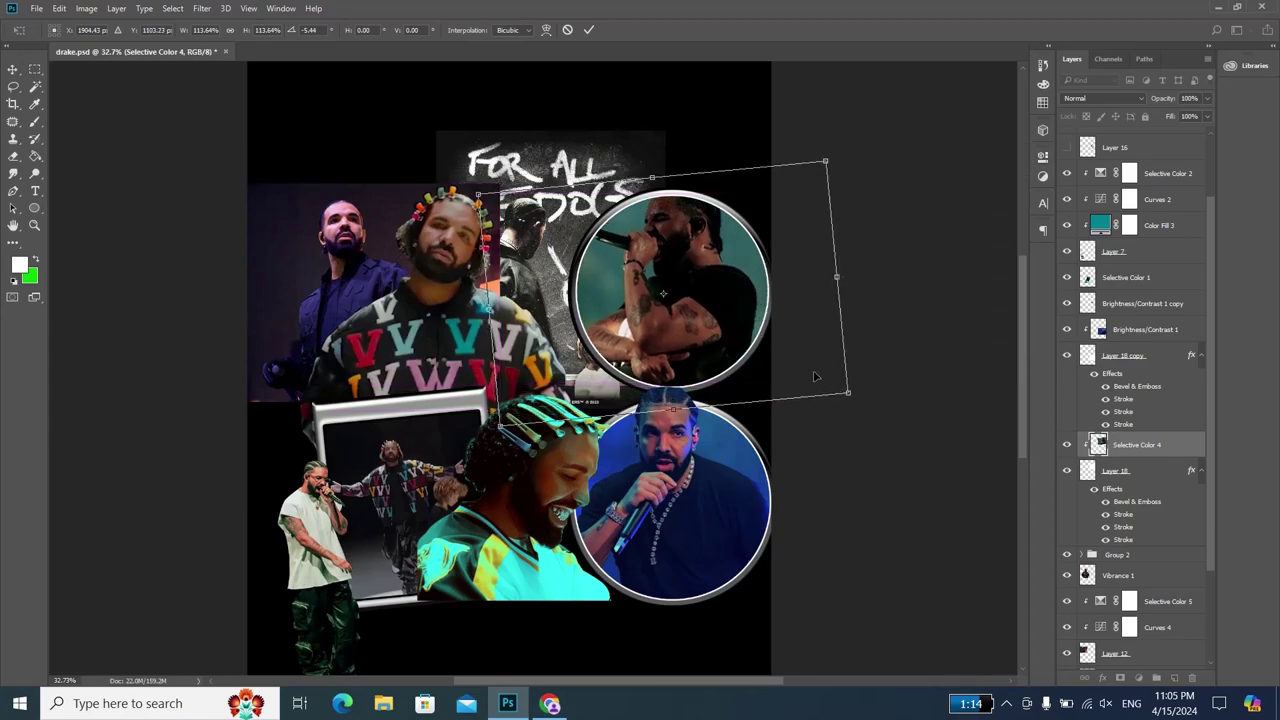
key(Return)
scroll(752, 251, up, 1)
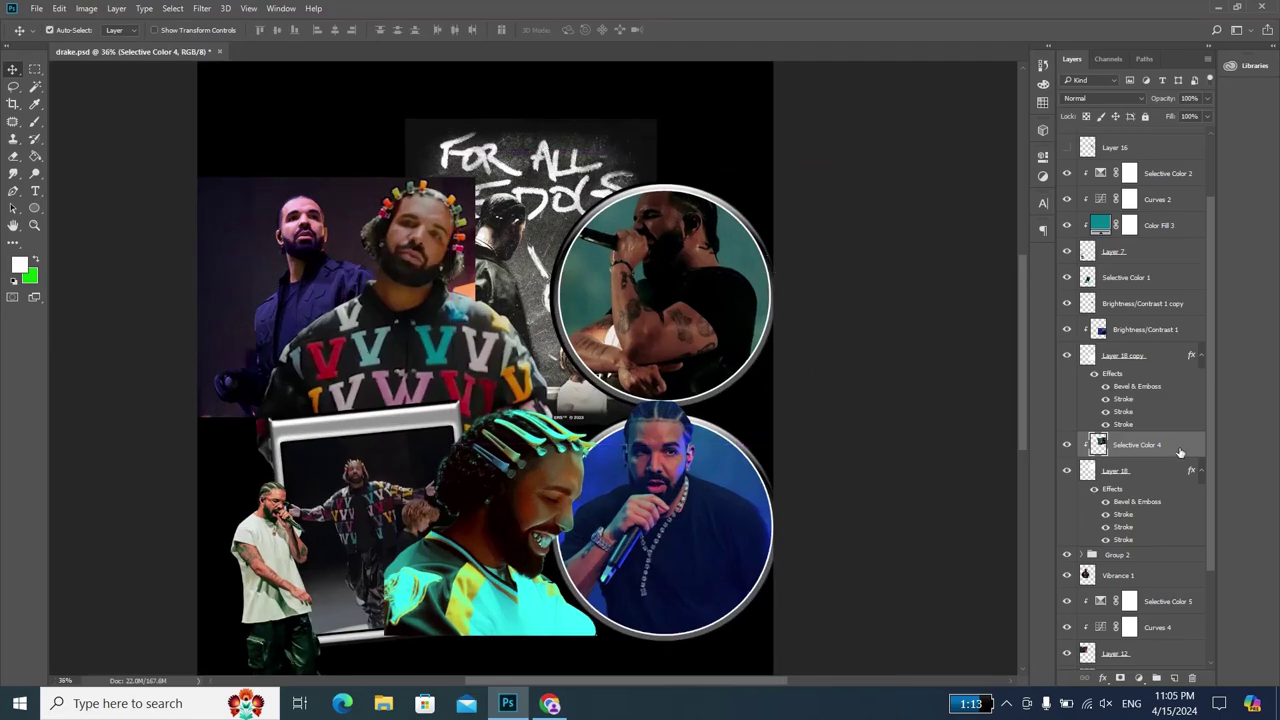
- Duplicate the top circle photo, release the copy from the clipping, and give it a hide-all mask
key(ctrl+j)
key(ctrl+alt+g)
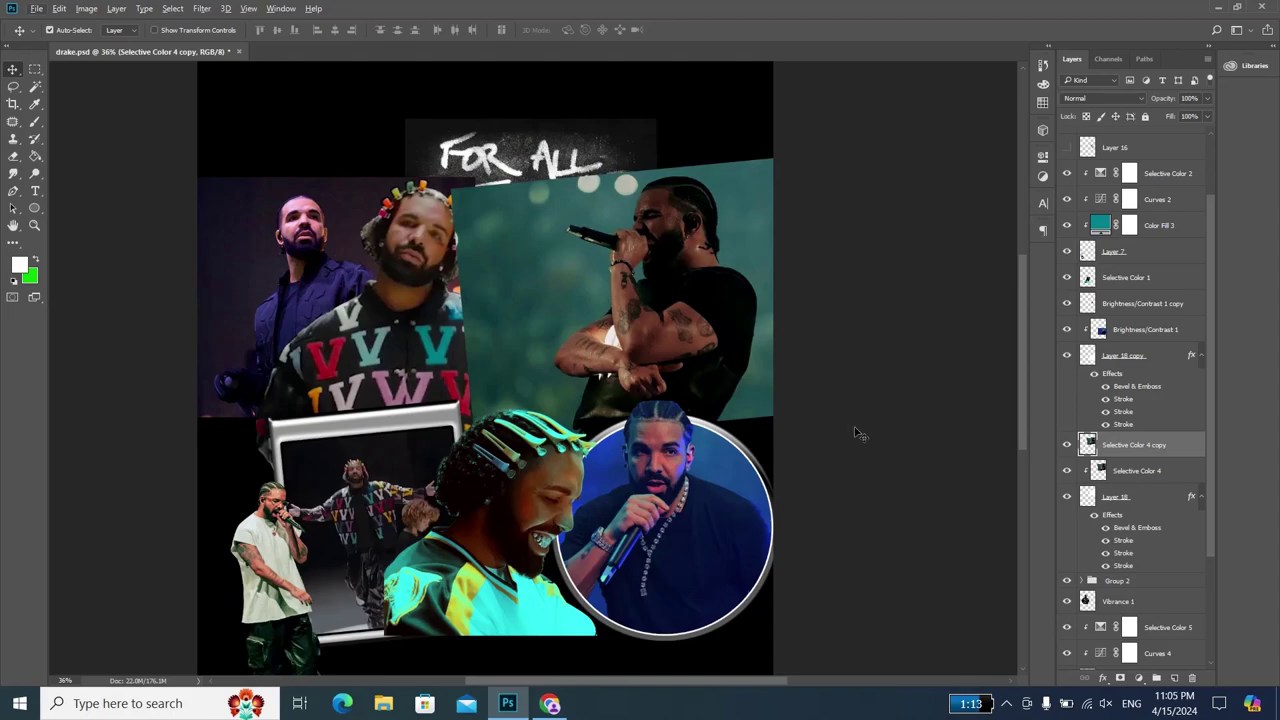
scroll(725, 235, up, 1)
scroll(725, 235, up, 1)
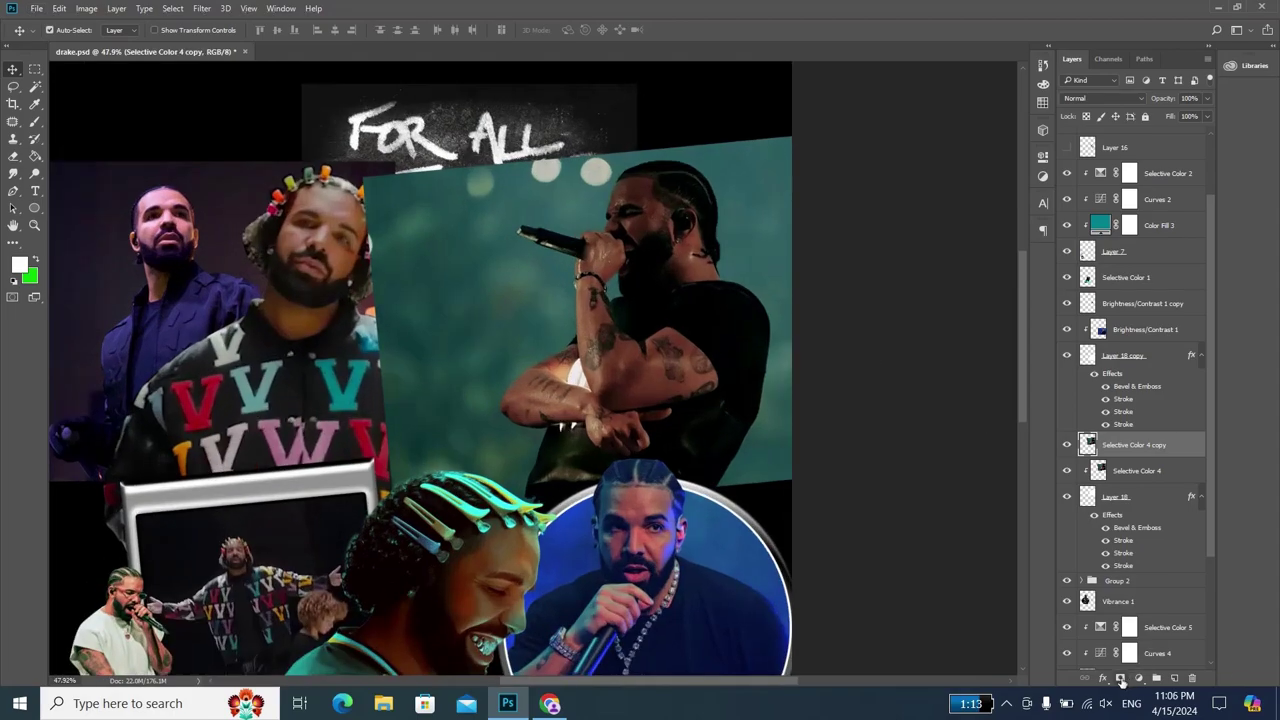
alt+click(1120, 679)
key(b)
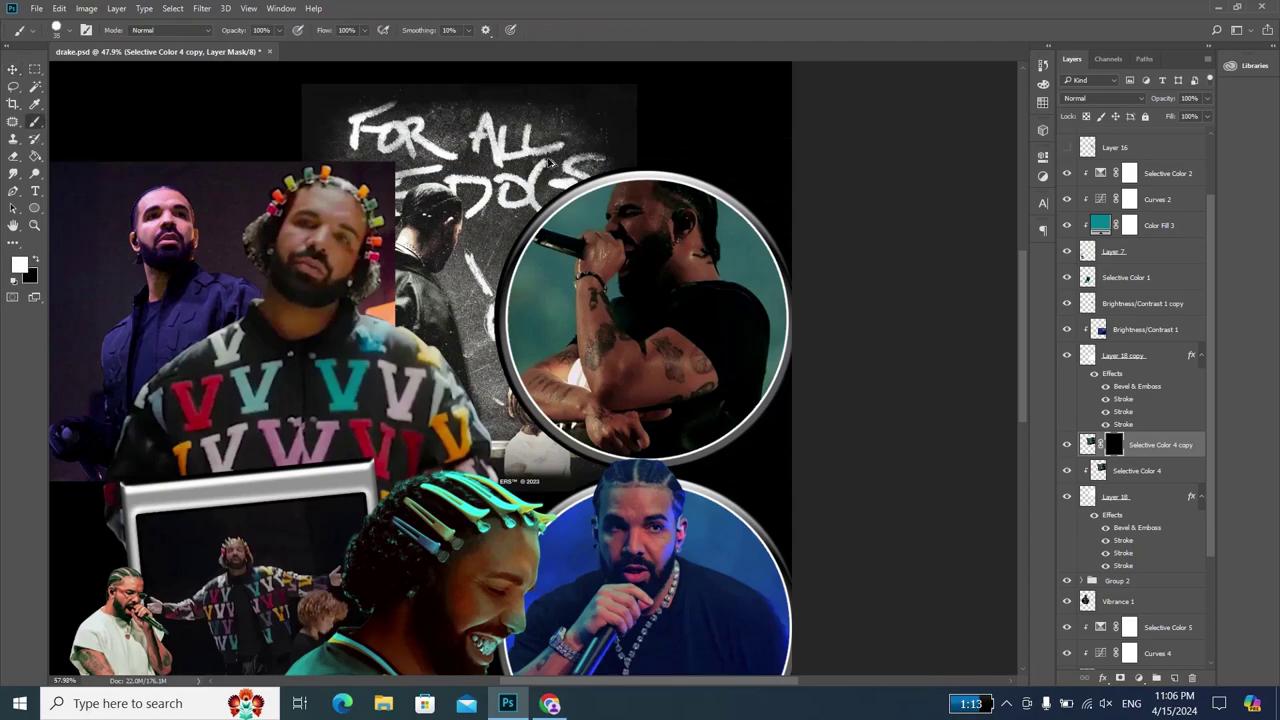
- Paint white on the mask to reveal the hair and head above the circle's top rim
scroll(555, 165, up, 1)
scroll(600, 190, up, 1)
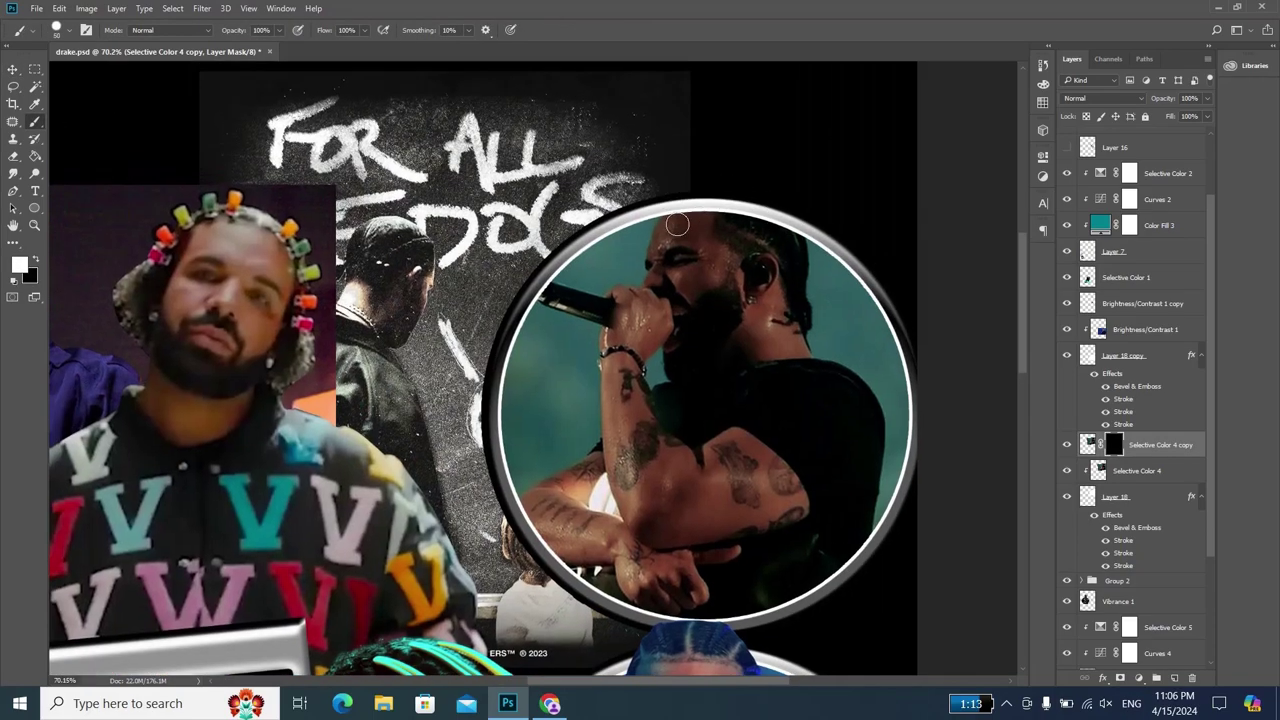
scroll(780, 225, up, 1)
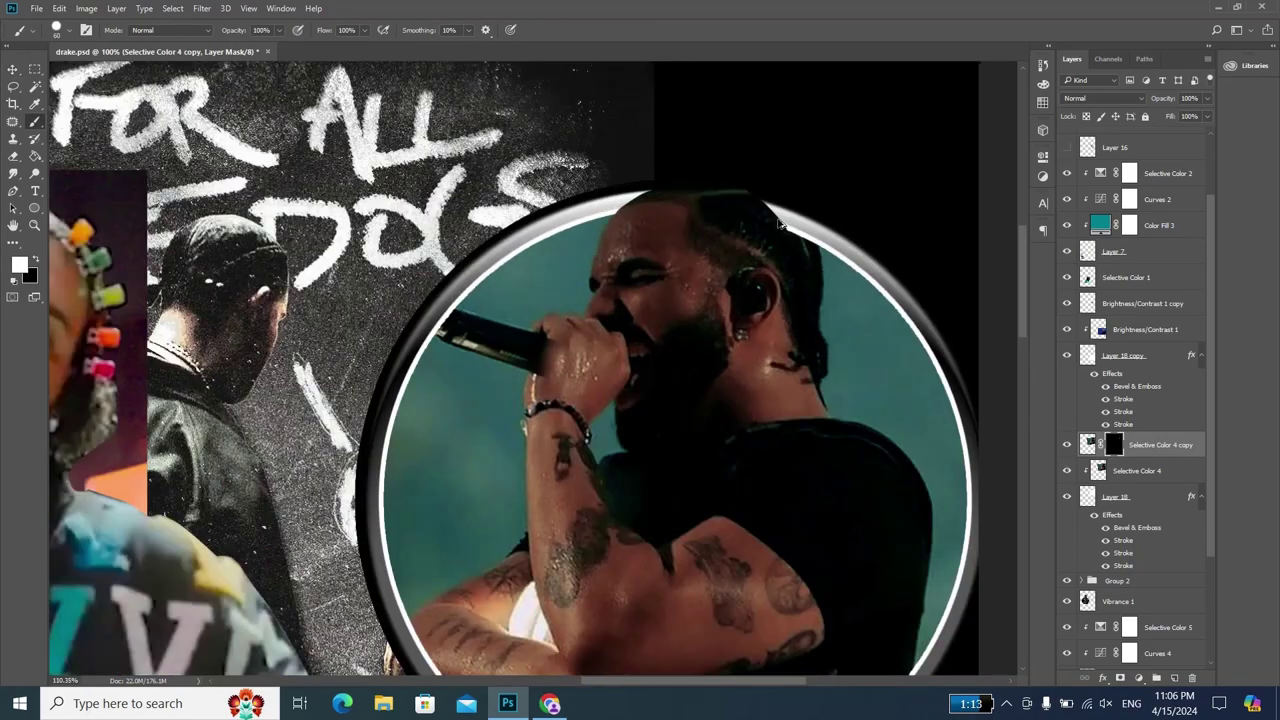
scroll(782, 225, up, 1)
mouse_move(806, 251)
mouse_down()
mouse_move(766, 206)
mouse_move(700, 189)
mouse_move(622, 210)
mouse_move(617, 194)
mouse_move(734, 194)
mouse_move(785, 221)
mouse_up()
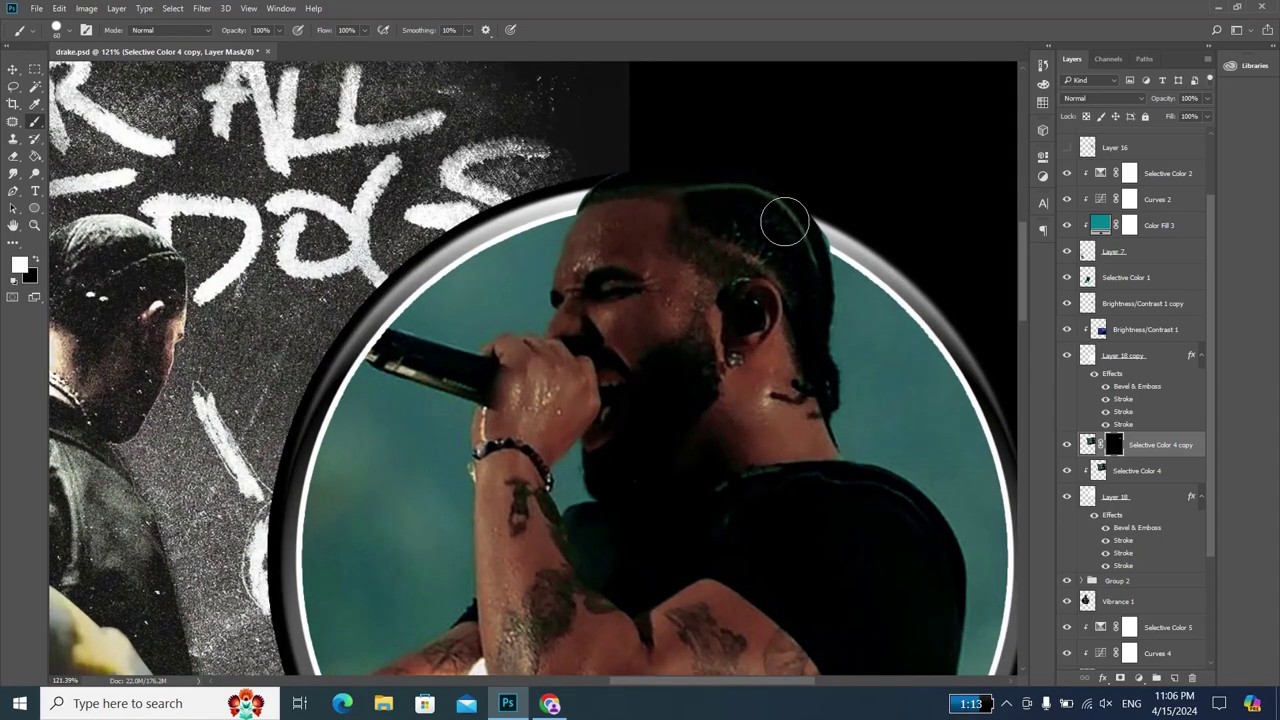
scroll(790, 290, up, 3)
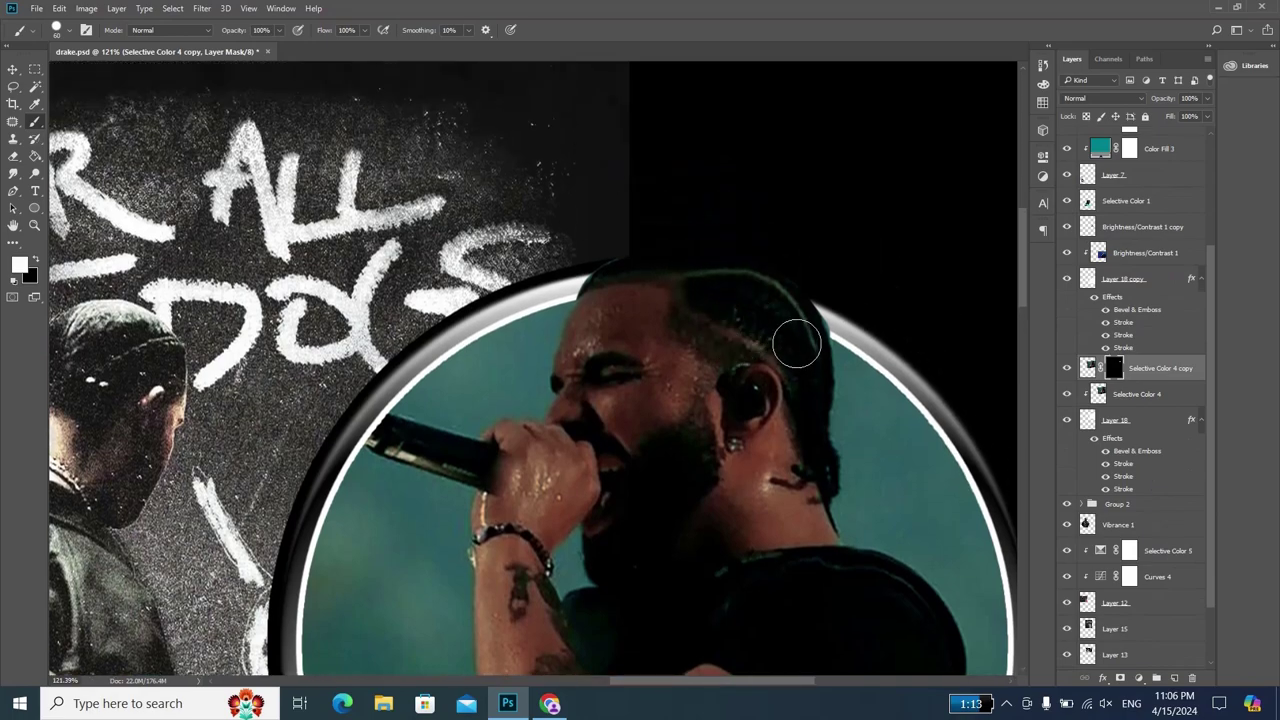
mouse_move(774, 294)
mouse_down()
mouse_move(663, 243)
mouse_move(643, 257)
mouse_move(605, 237)
mouse_move(623, 214)
mouse_move(757, 220)
mouse_move(666, 220)
mouse_move(600, 240)
mouse_move(683, 220)
mouse_move(759, 227)
mouse_up()
key(x)
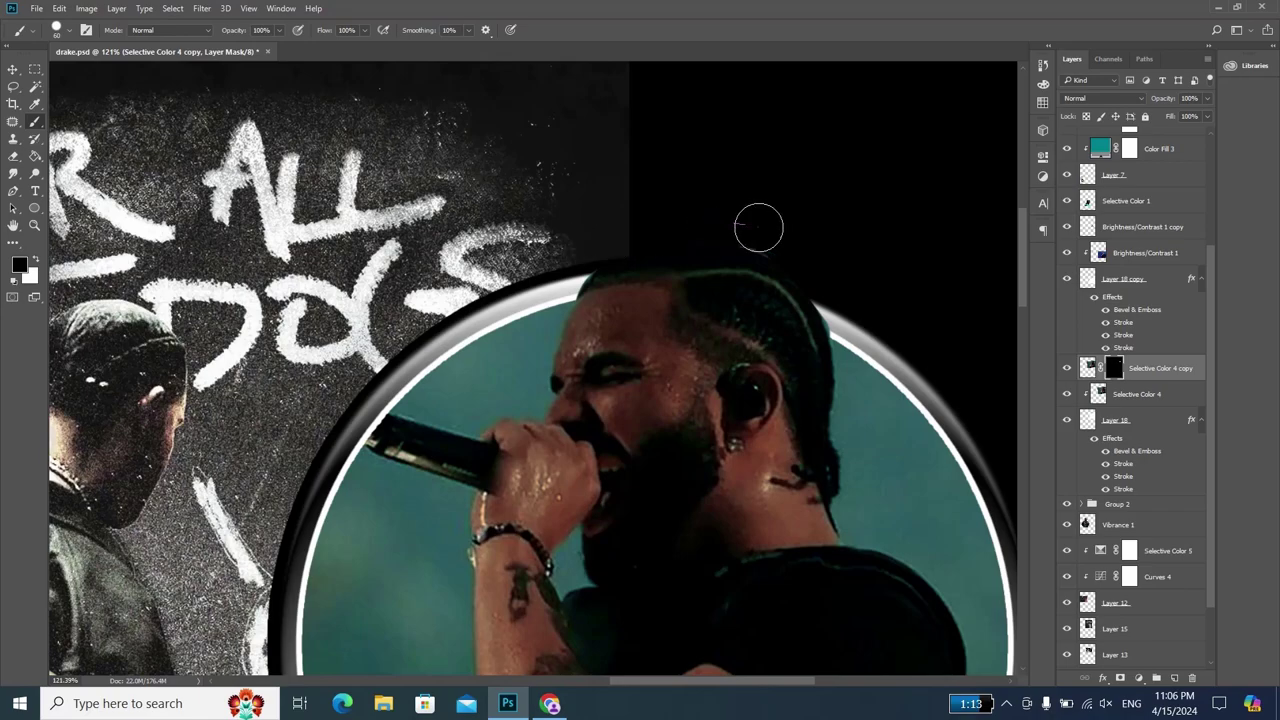
- Compare the collage against the T-shirt reference image
scroll(764, 241, down, 5)
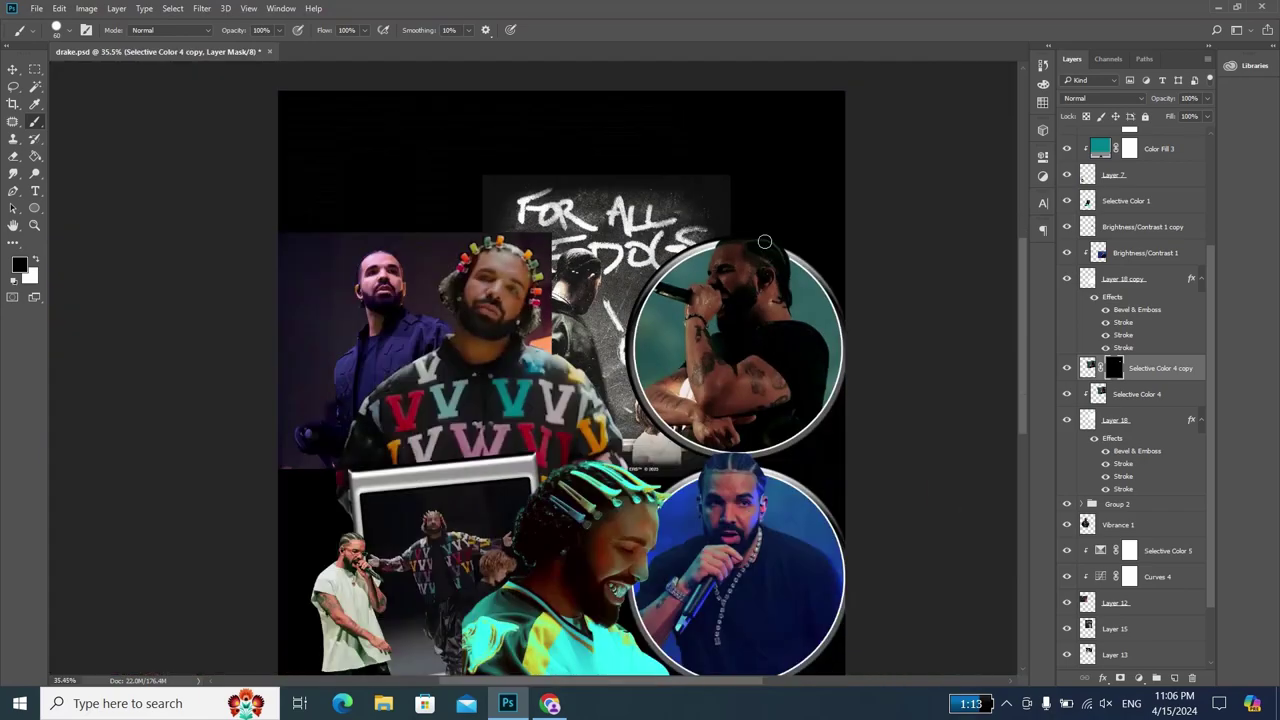
scroll(788, 300, down, 2)
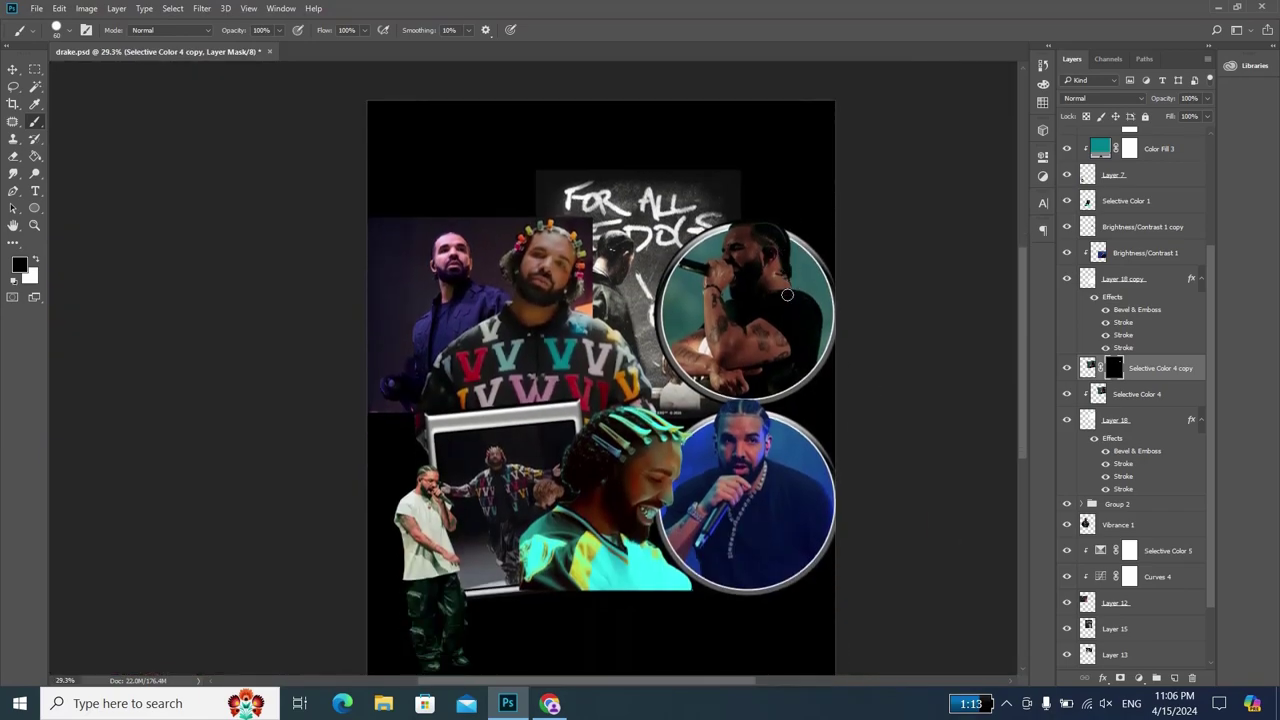
scroll(787, 295, down, 2)
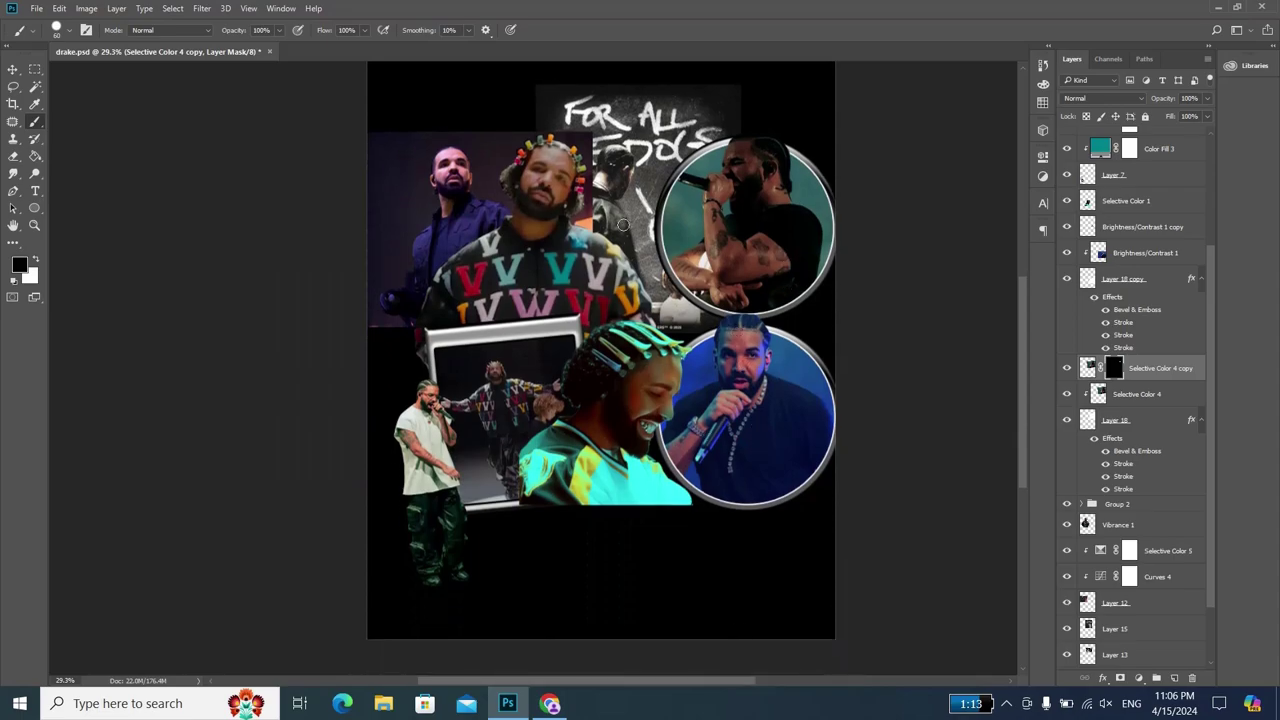
key(alt+Tab)
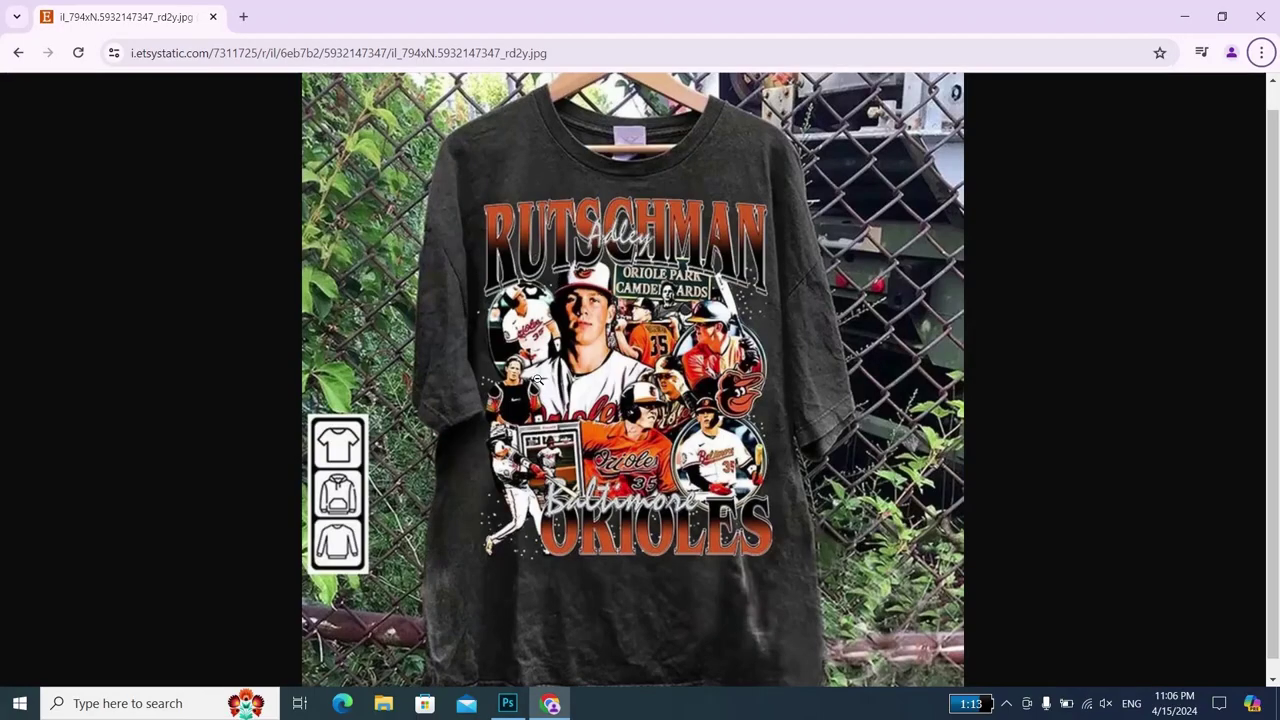
key(alt+Tab)
key(alt+Tab)
key(alt+Tab)
- Duplicate the Layer 18 circle frame and merge Layer 12 with its adjustment layers
scroll(963, 342, up, 2)
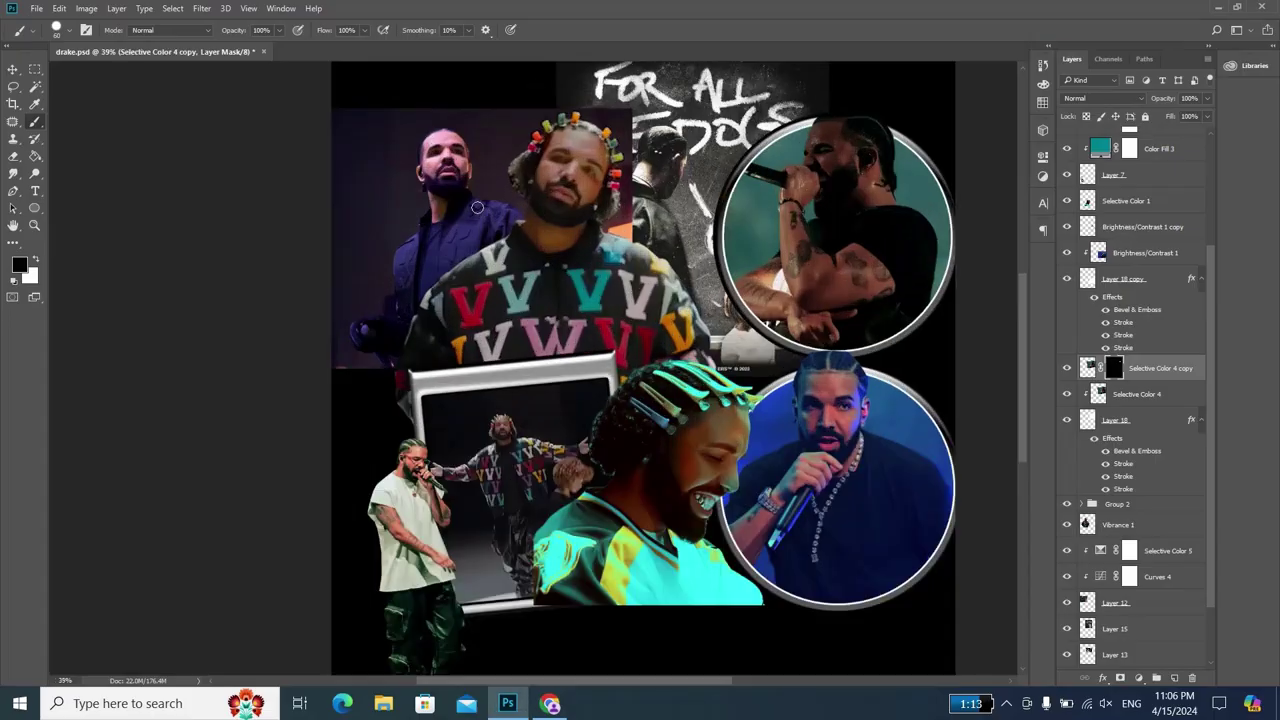
scroll(963, 342, up, 1)
scroll(1106, 385, down, 2)
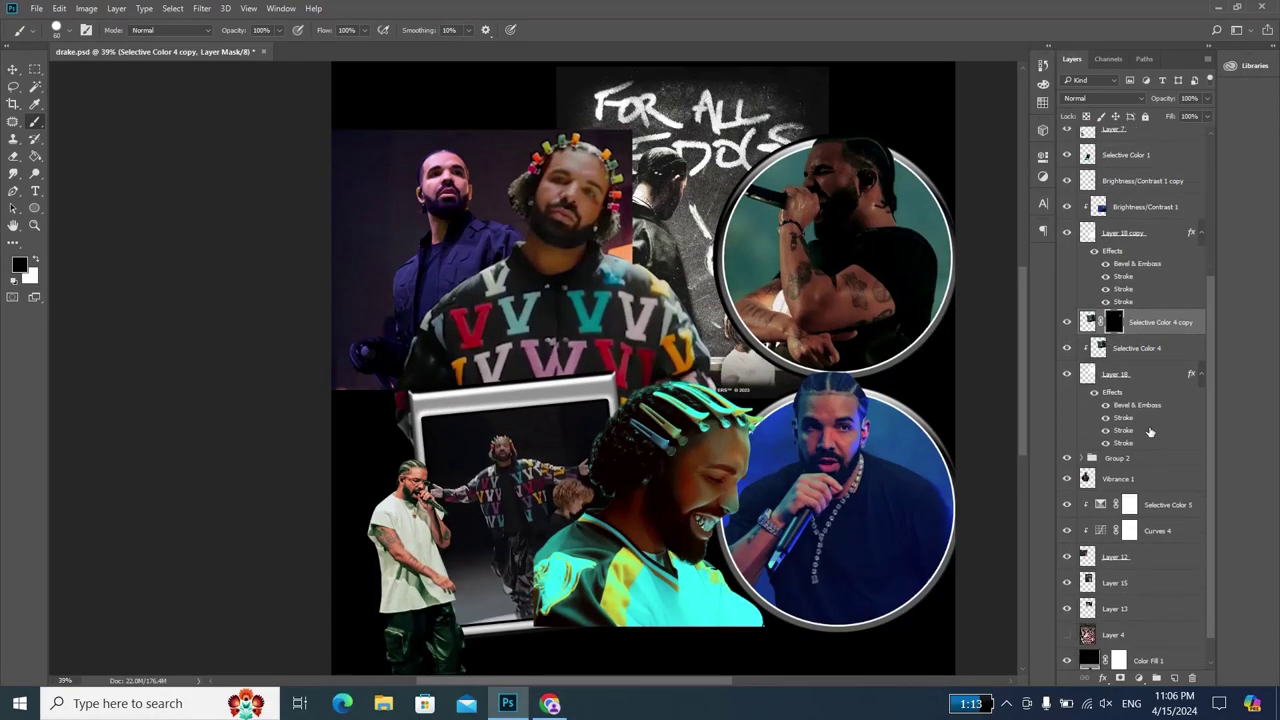
click(1128, 383)
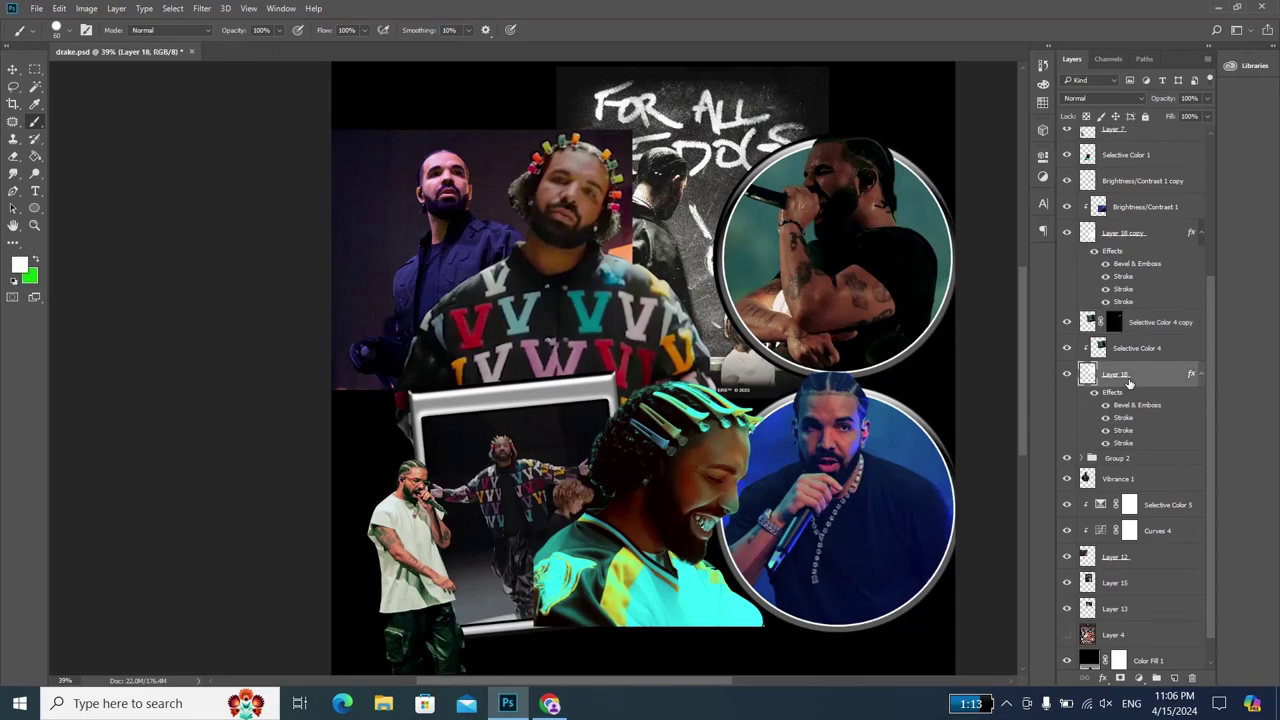
key(ctrl+j)
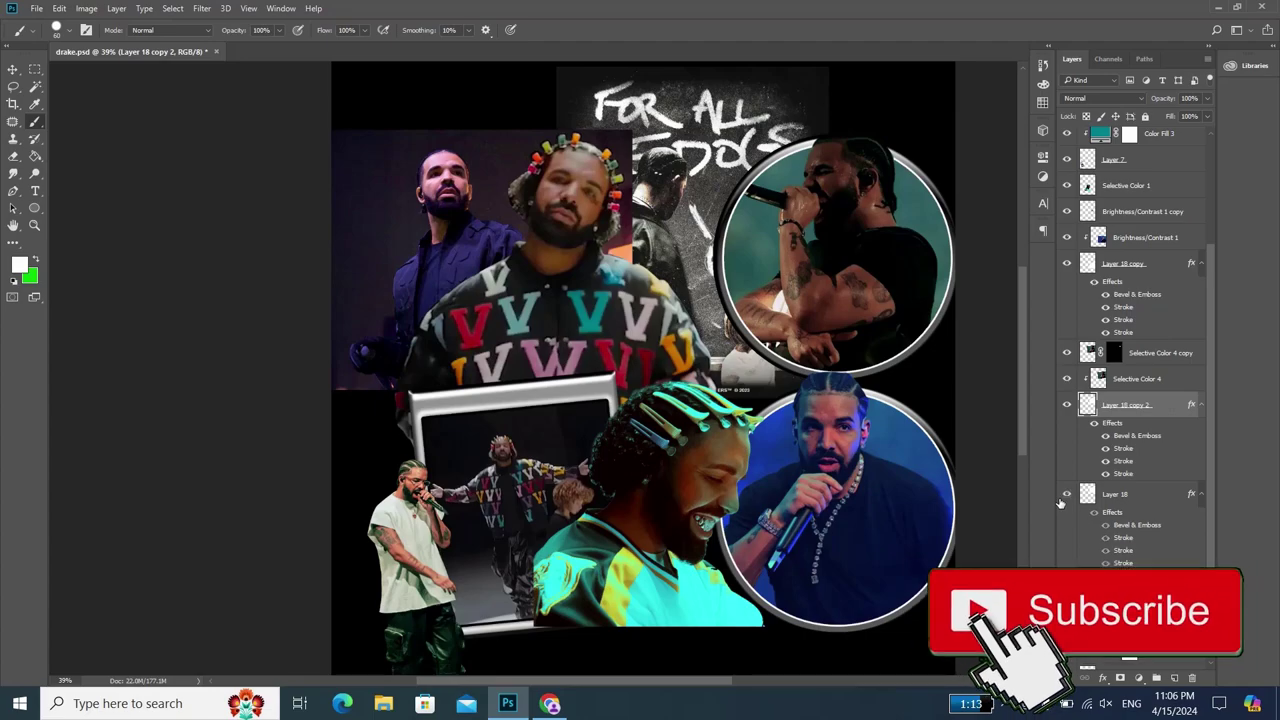
key(v)
click(480, 220)
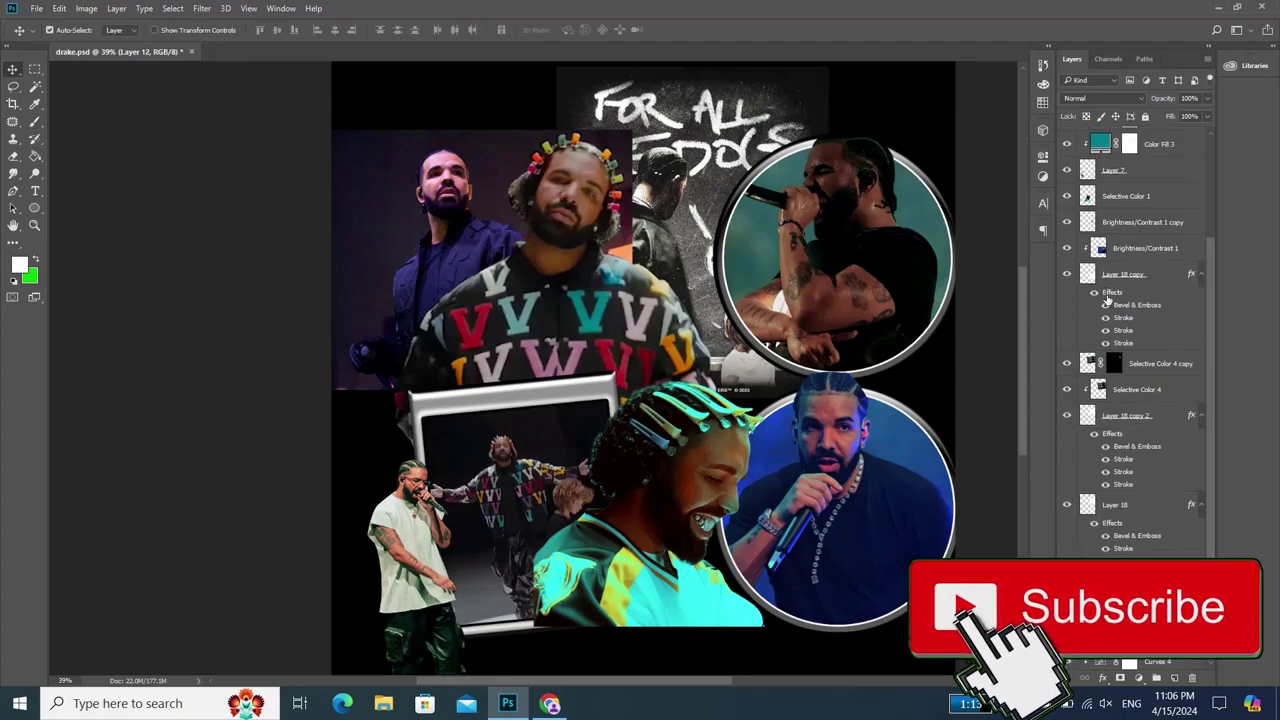
scroll(765, 222, down, 2)
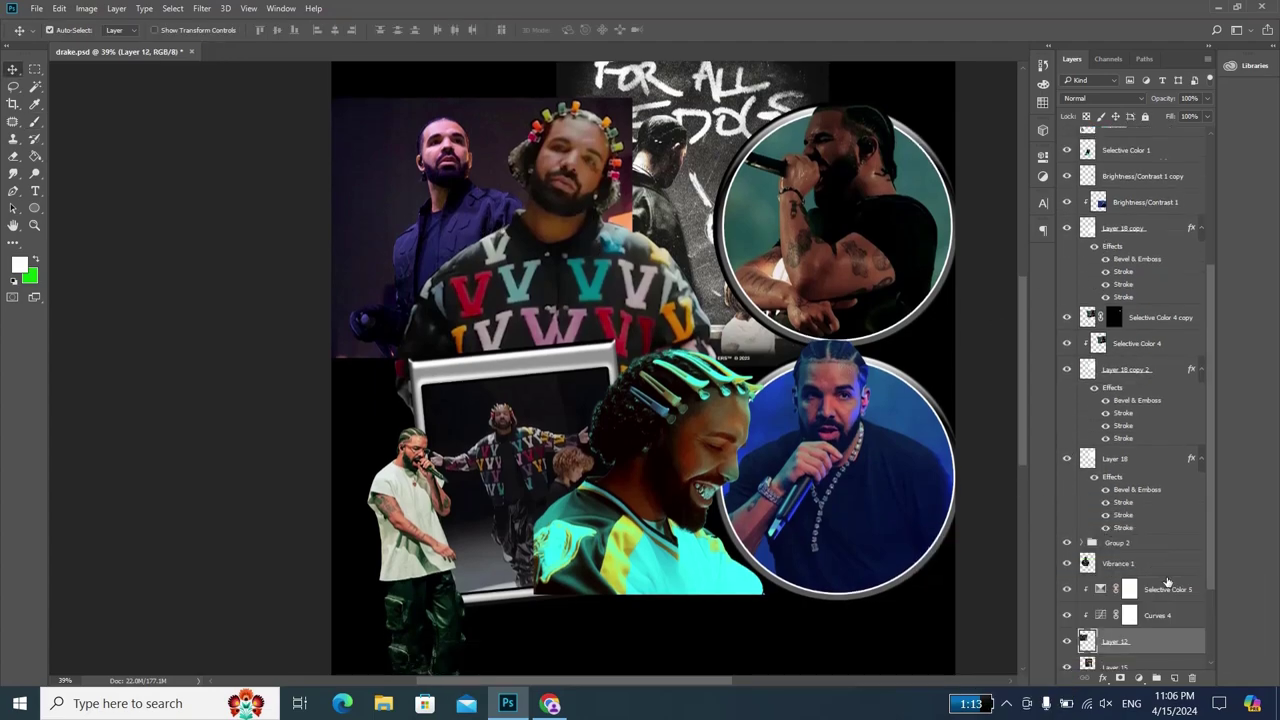
scroll(1170, 477, down, 3)
shift+click(1170, 475)
key(ctrl+e)
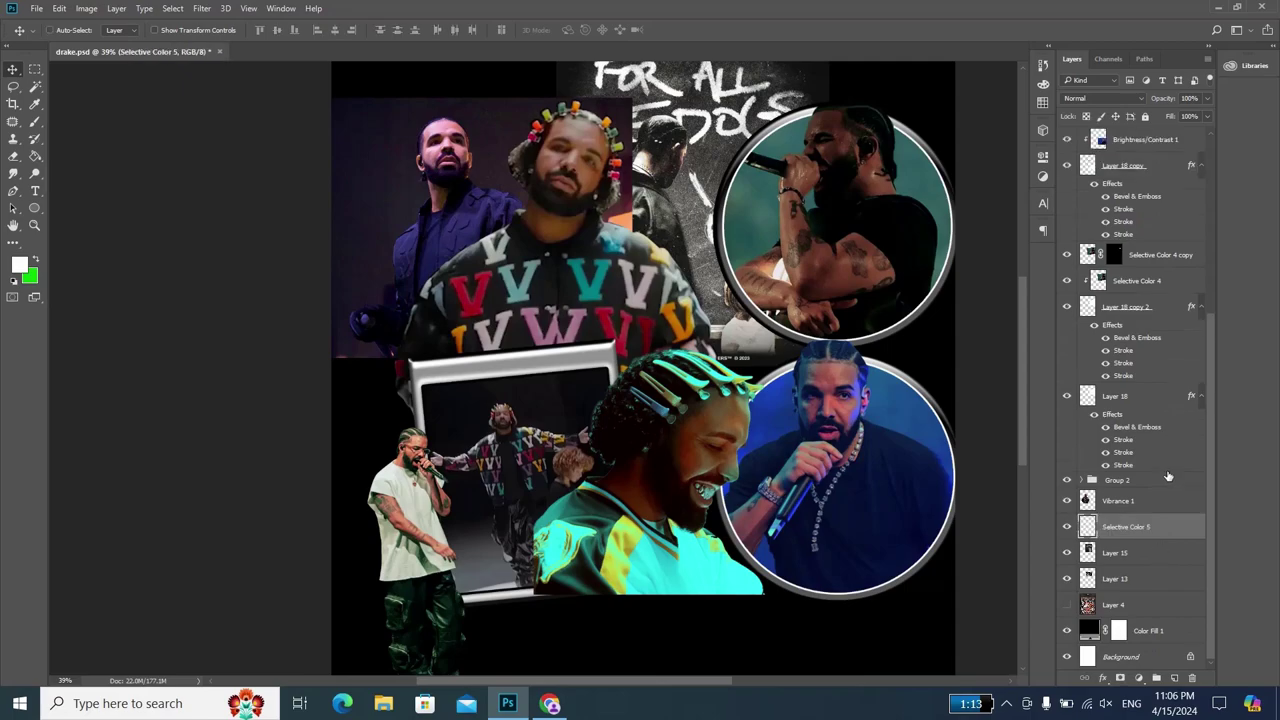
- Move the copied circle frame down the layer stack and to the collage's upper-left
click(1130, 281)
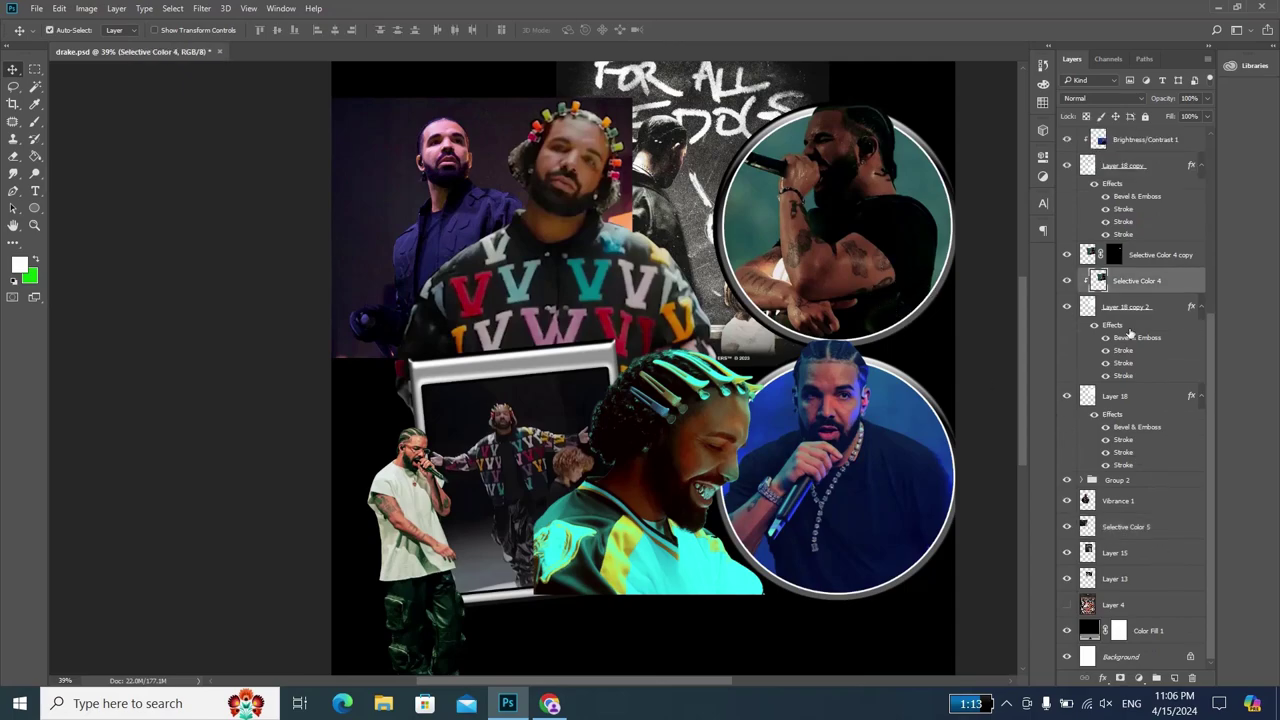
drag(1128, 402, 1122, 540)
key(ctrl+t)
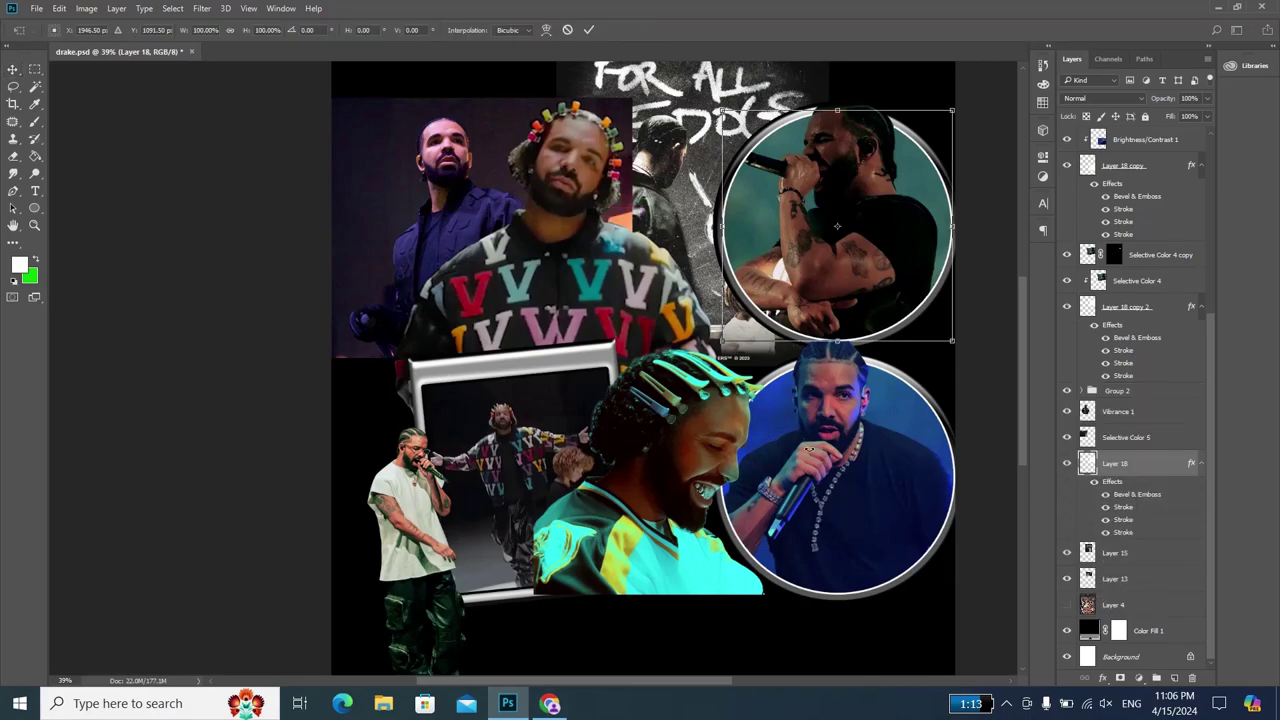
drag(843, 305, 443, 280)
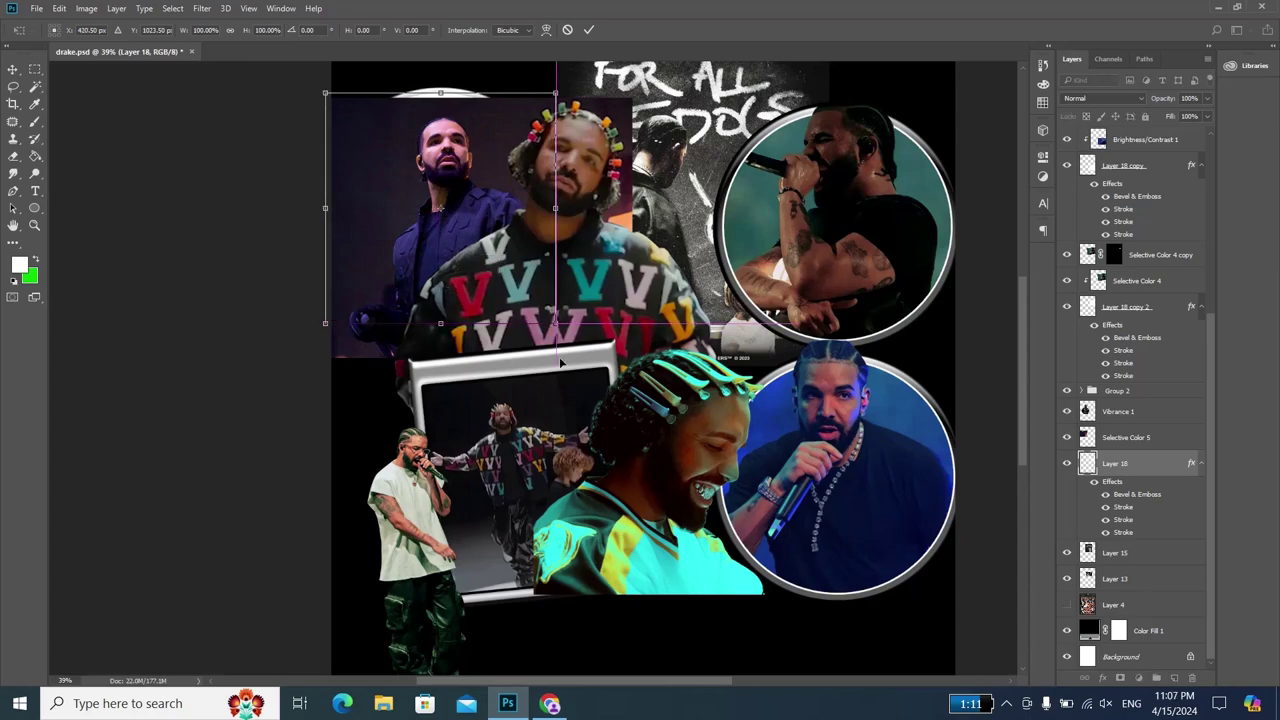
key(Return)
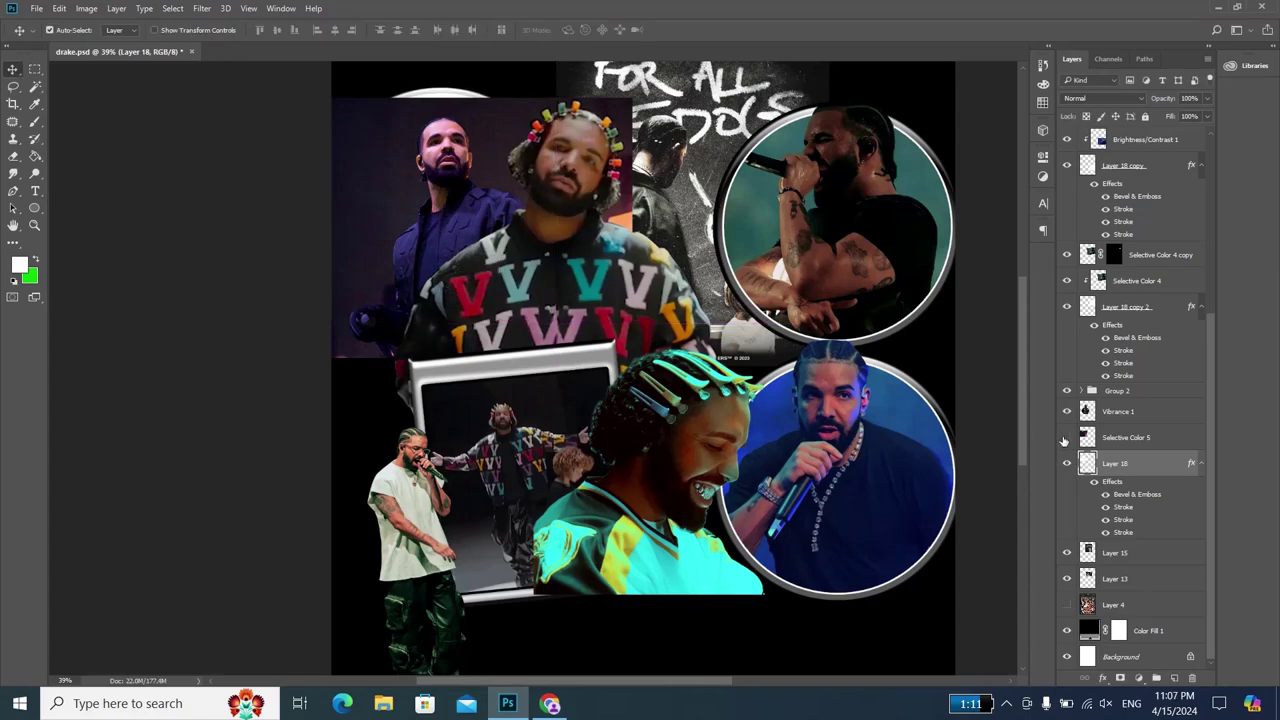
- Reshape the white circle frame into a taller, narrower oval, nudged slightly right
click(1066, 437)
key(ctrl+t)
drag(499, 290, 530, 290)
scroll(469, 214, up, 3)
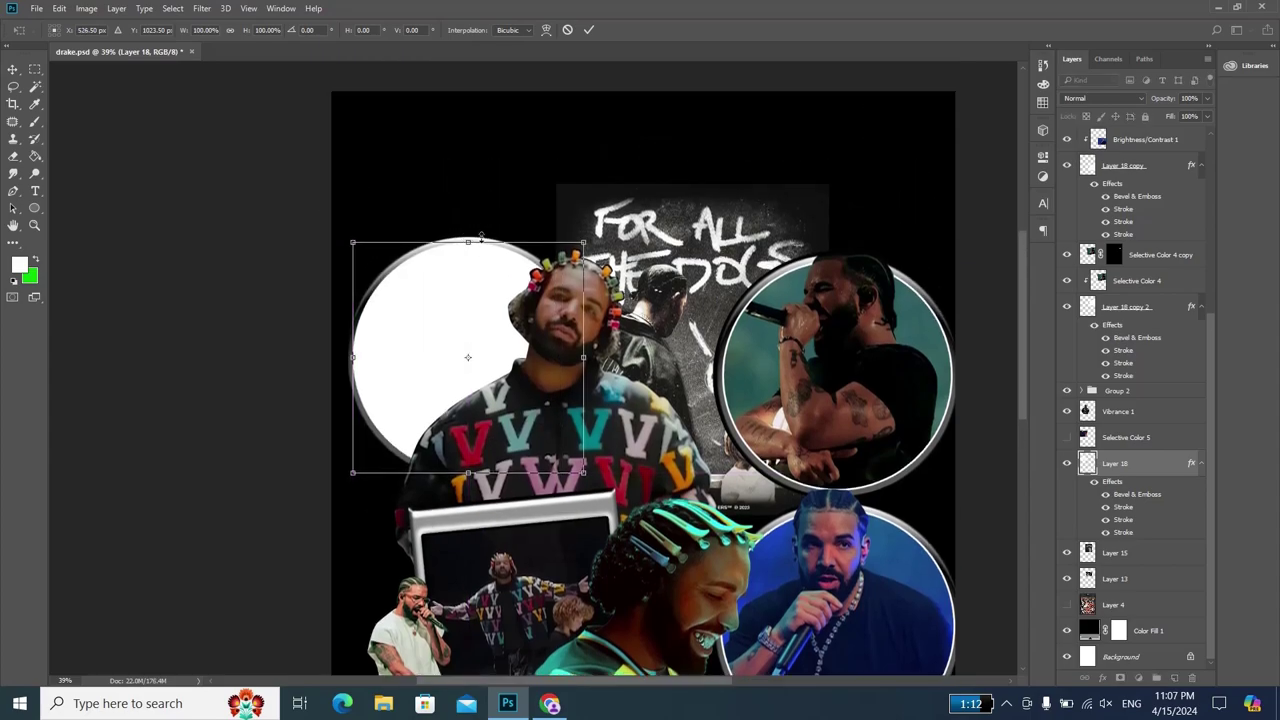
drag(467, 223, 462, 181)
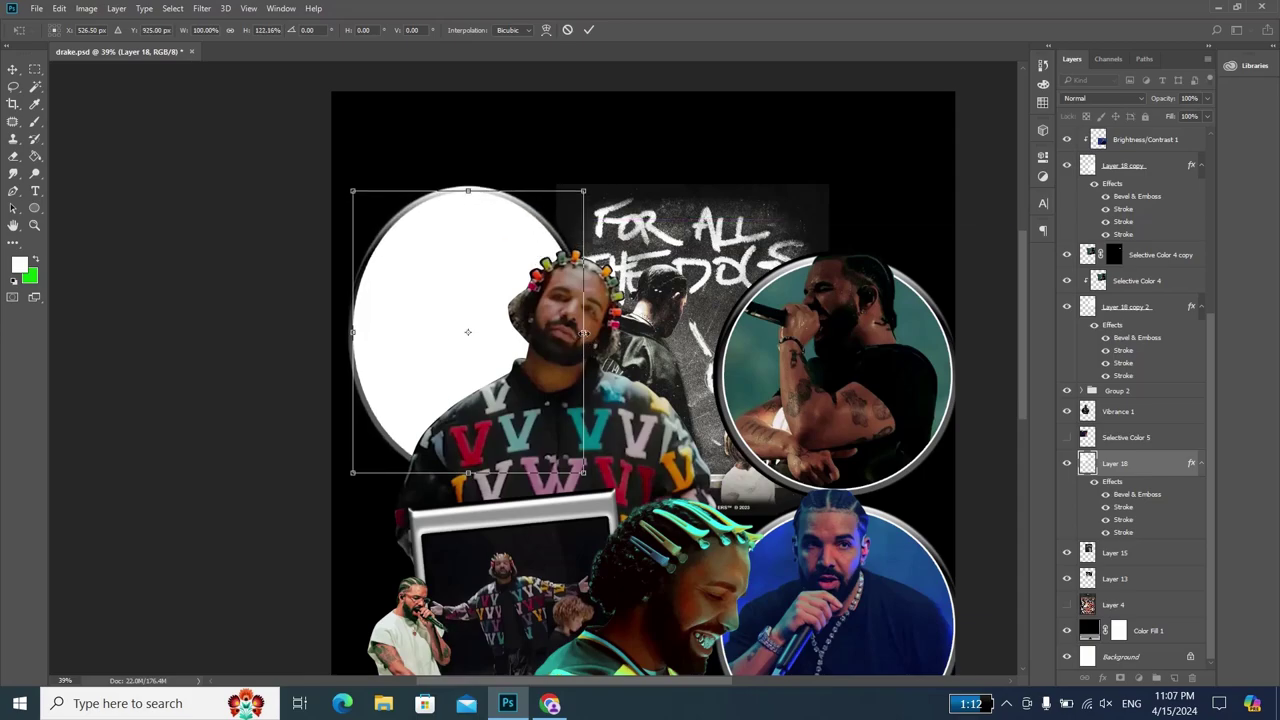
drag(568, 332, 548, 332)
click(588, 29)
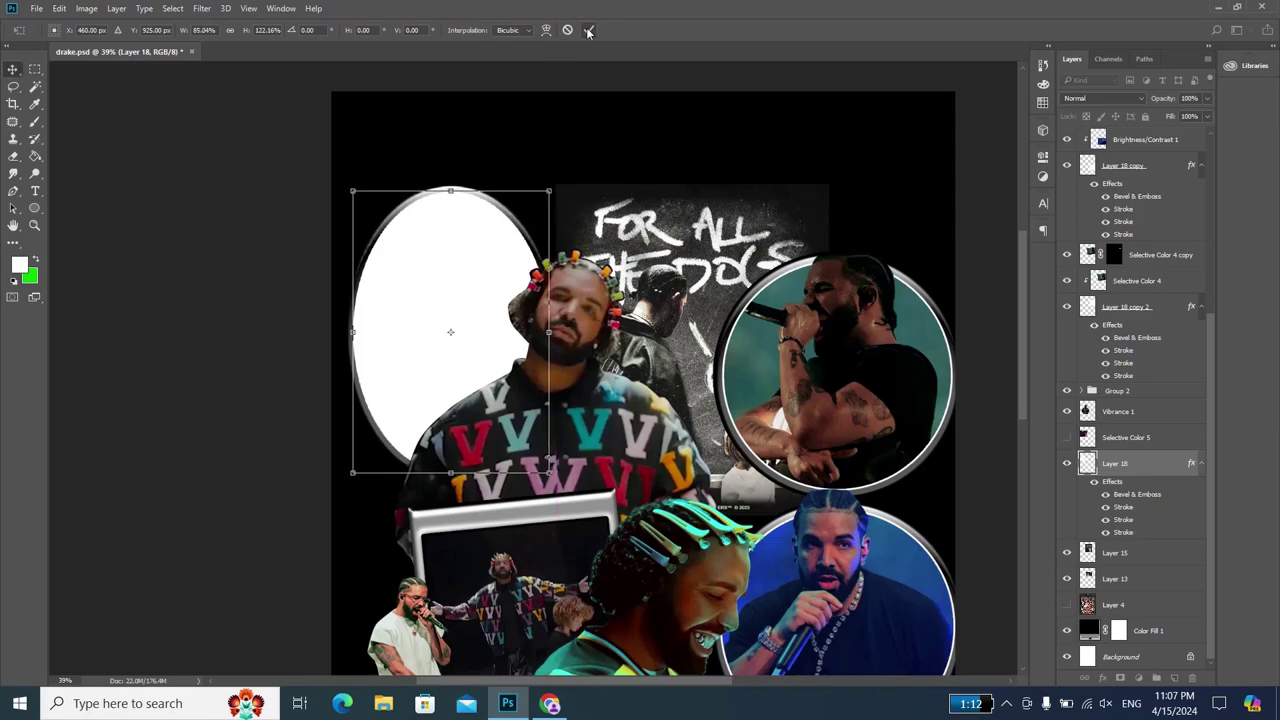
key(ctrl+t)
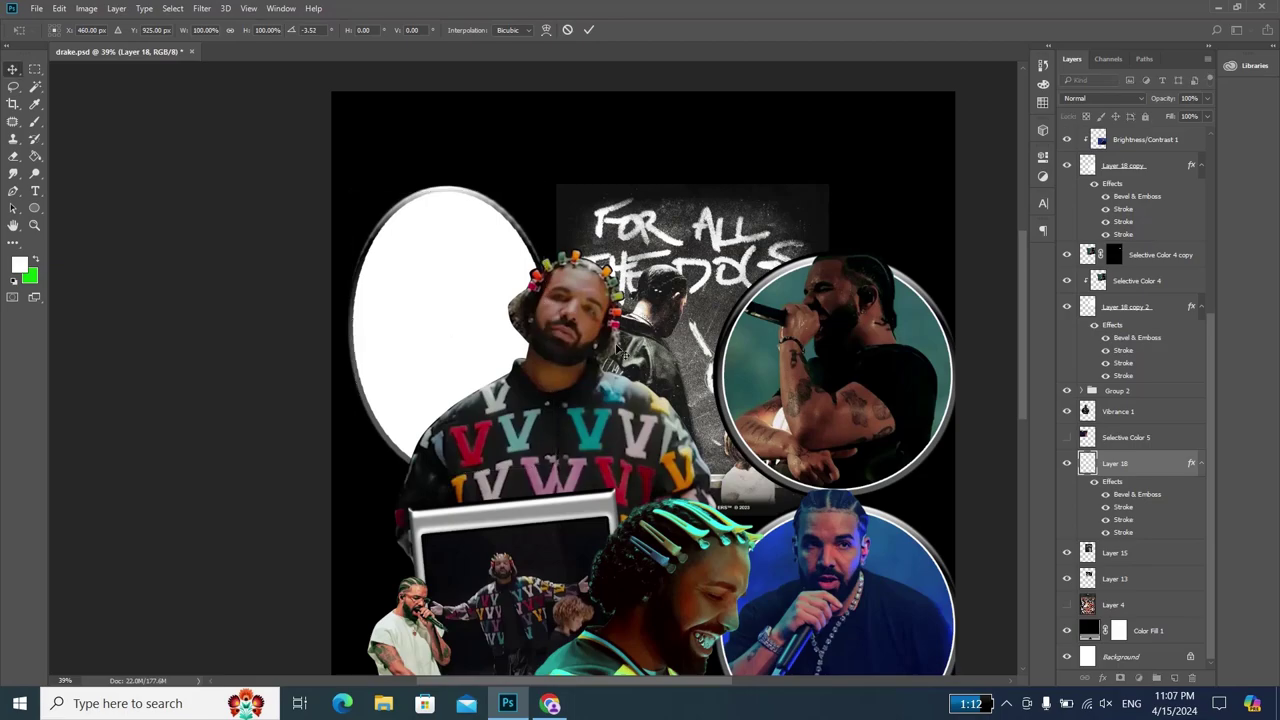
key(Return)
key(Right)
key(Right)
key(Right)
key(Right)
key(Right)
key(Right)
key(Right)
key(Right)
key(Right)
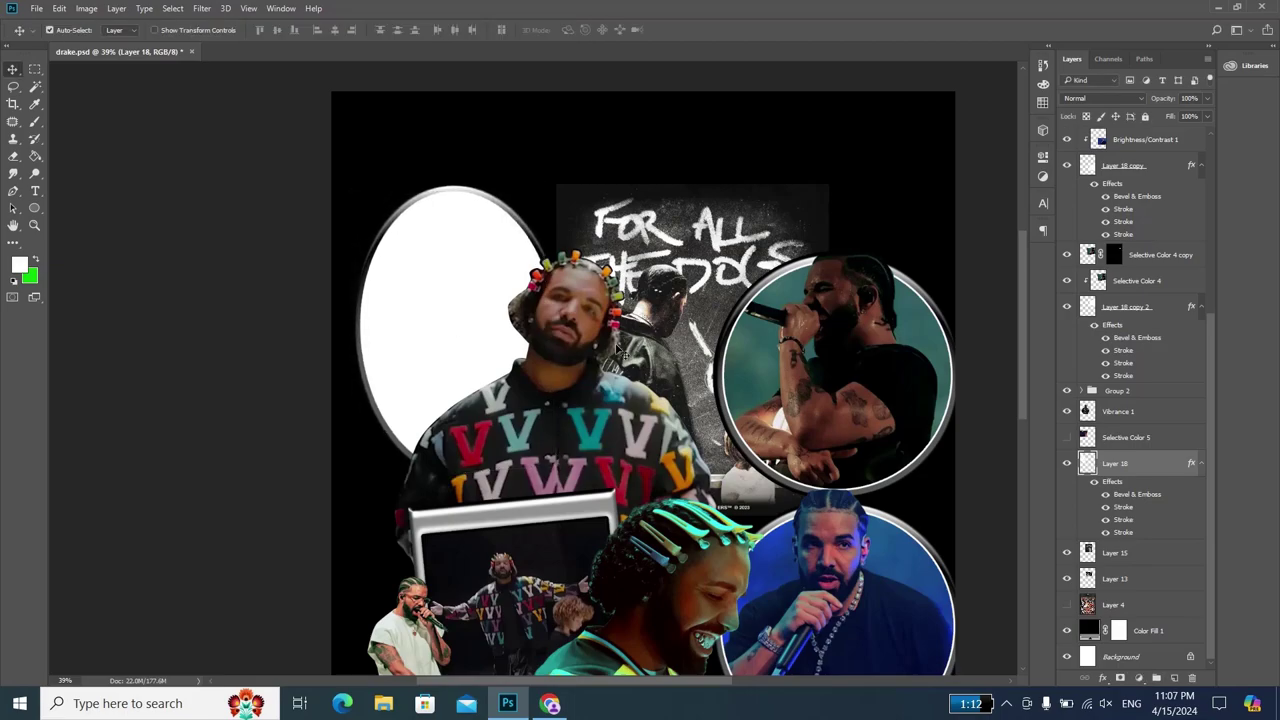
- Clip the Selective Color 5 purple-jacket portrait into the oval and move it up
click(1125, 437)
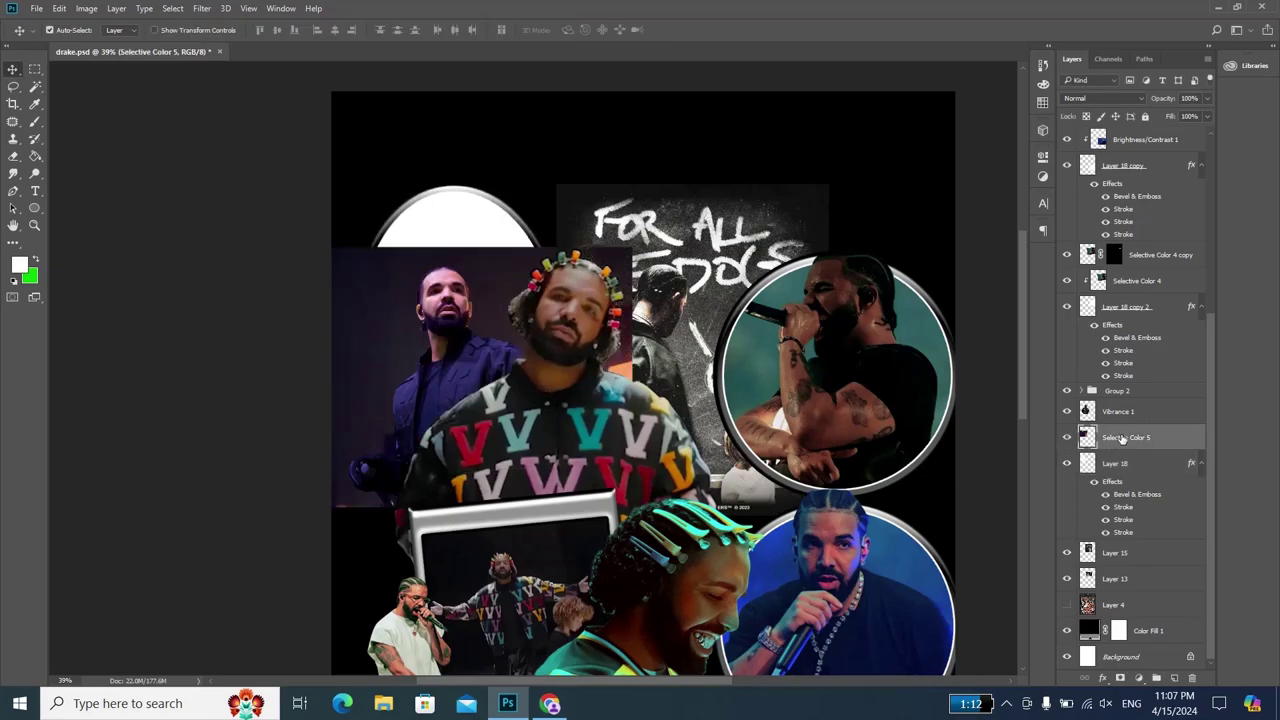
right_click(1125, 437)
click(840, 372)
key(ctrl+t)
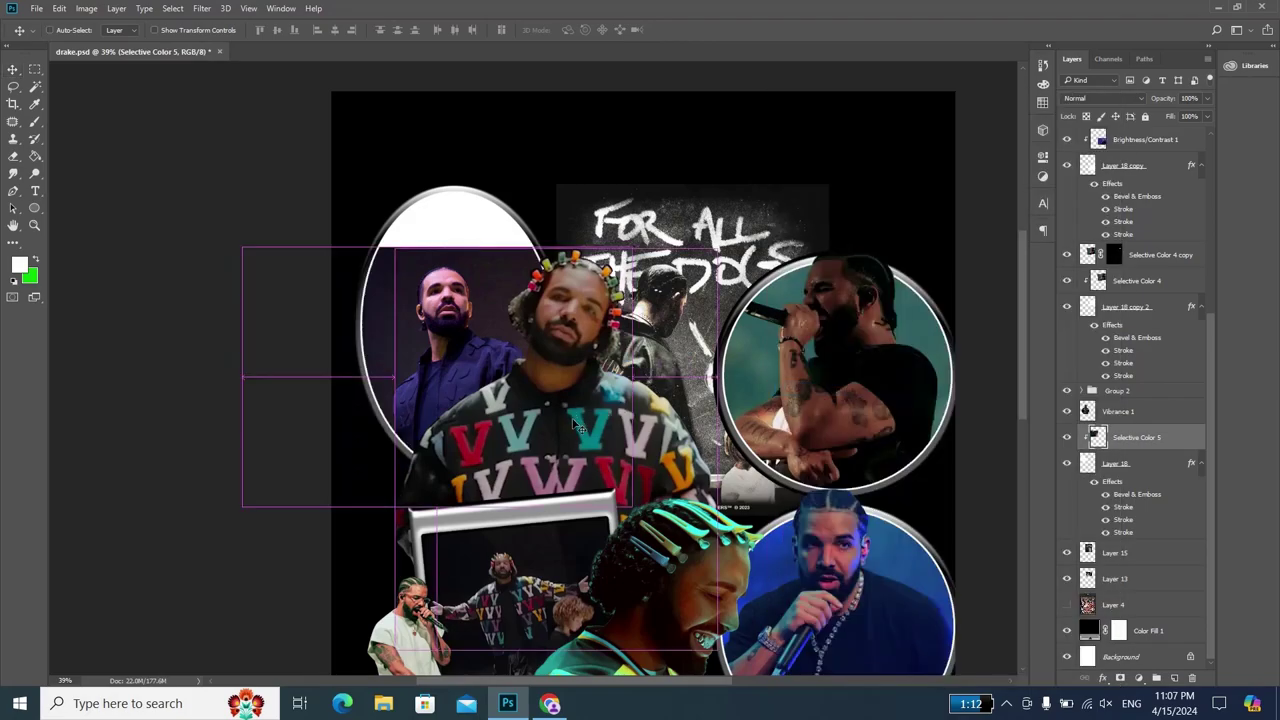
drag(552, 350, 555, 338)
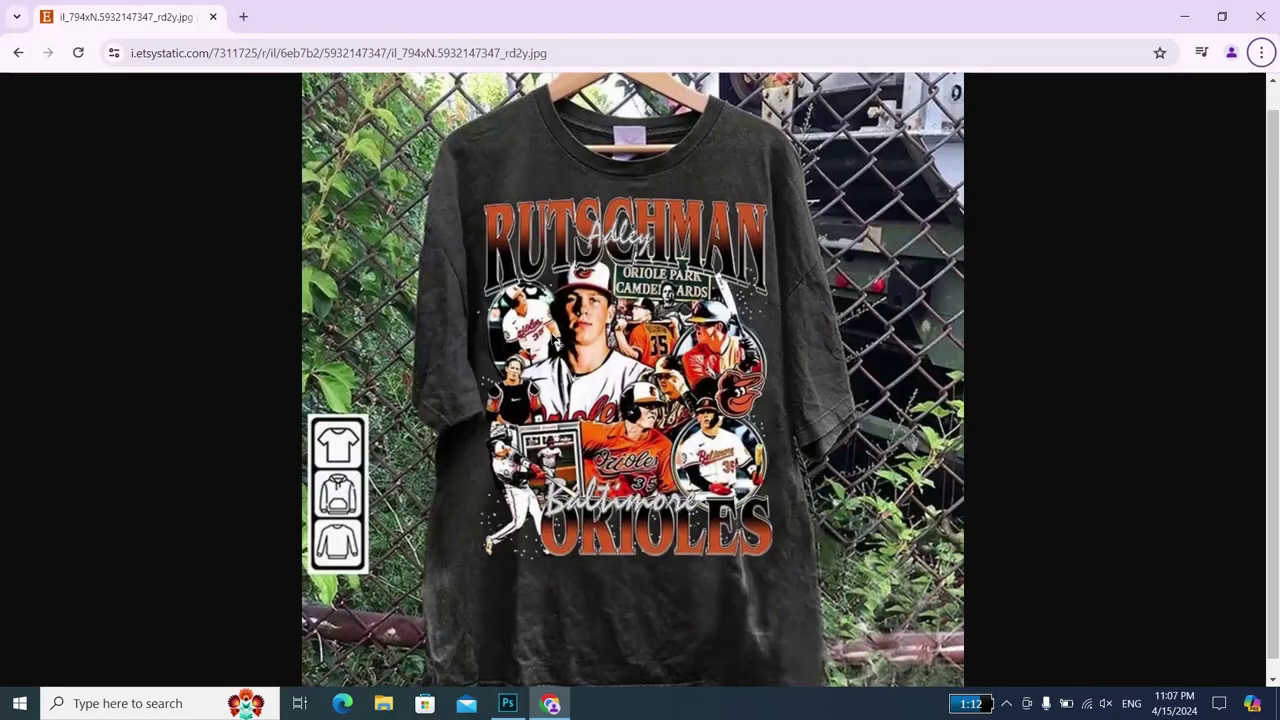
key(ctrl+h)
key(Return)
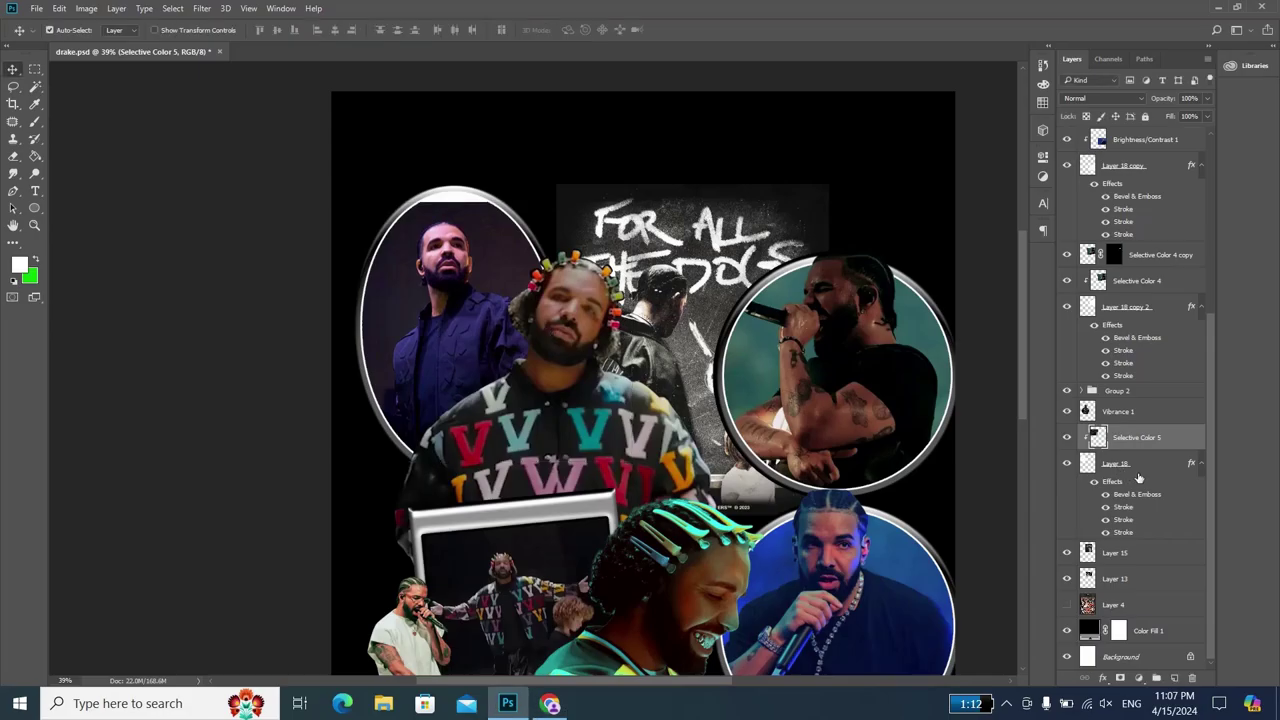
- Move the oval frame down and slightly right
click(1138, 470)
key(ctrl+t)
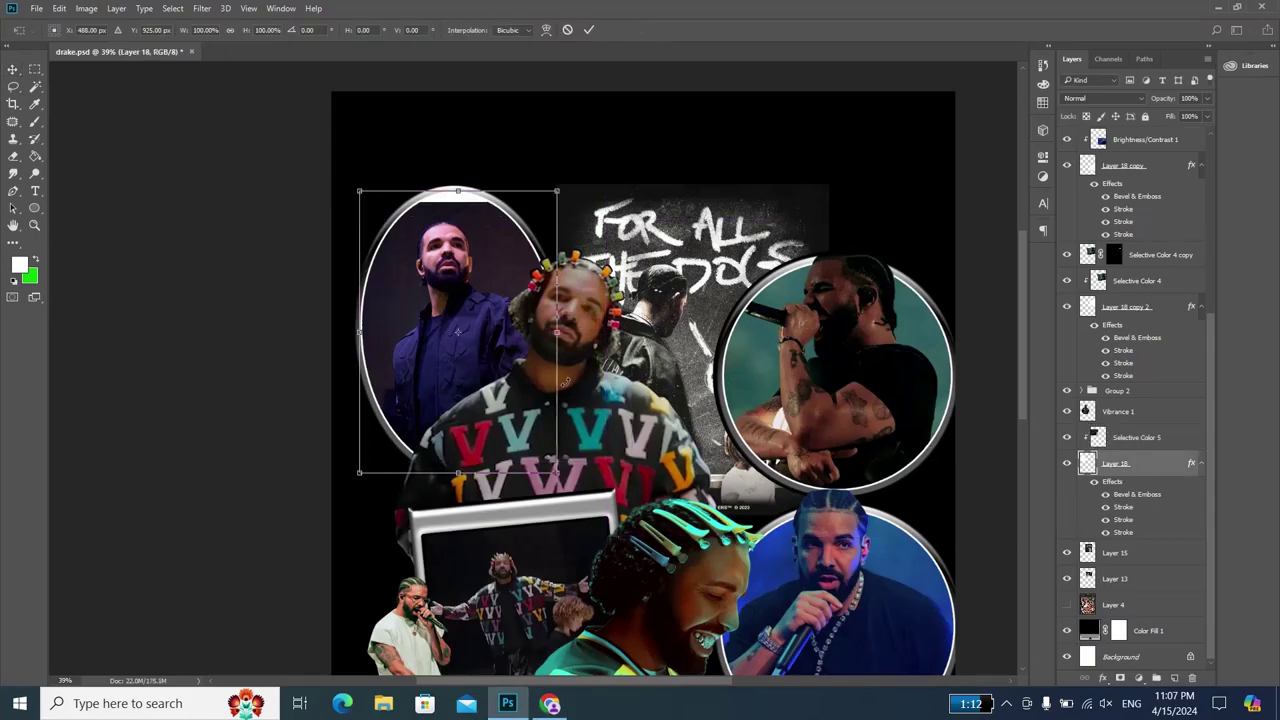
drag(507, 407, 515, 433)
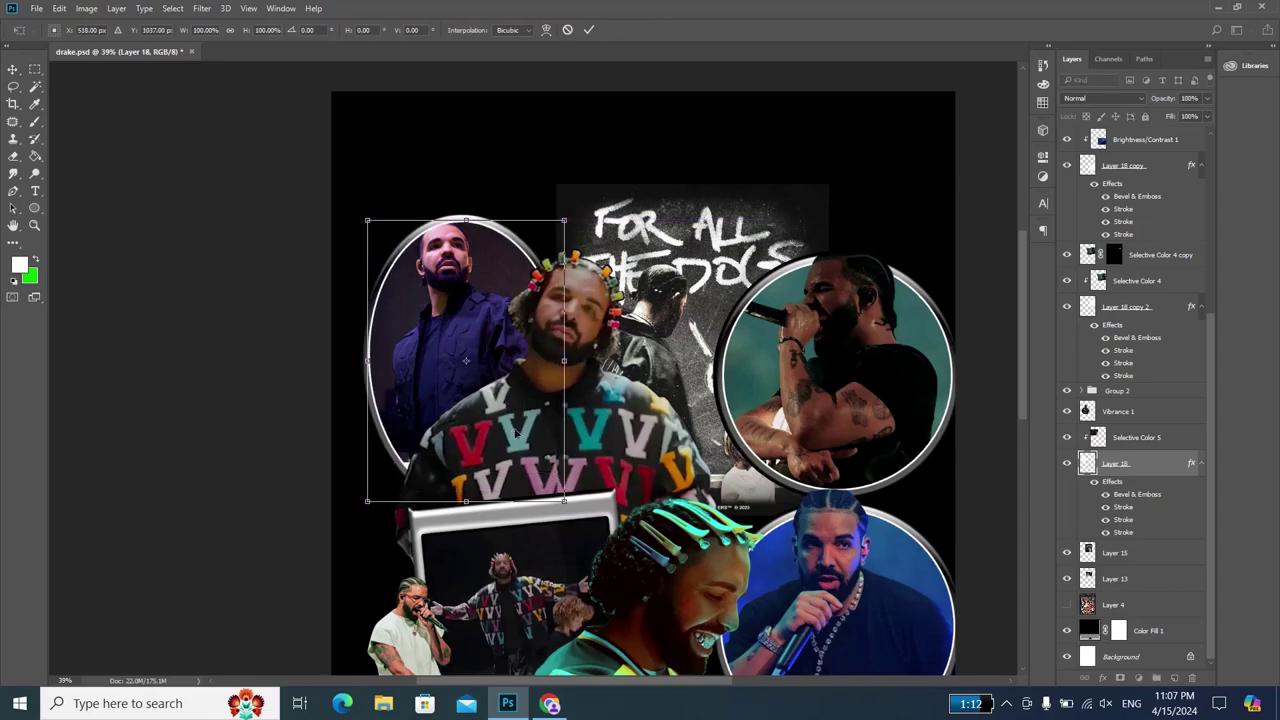
key(Return)
- Enlarge the clipped portrait to about 110% inside the oval and duplicate it unclipped on top
key(alt+bracketright)
key(ctrl+t)
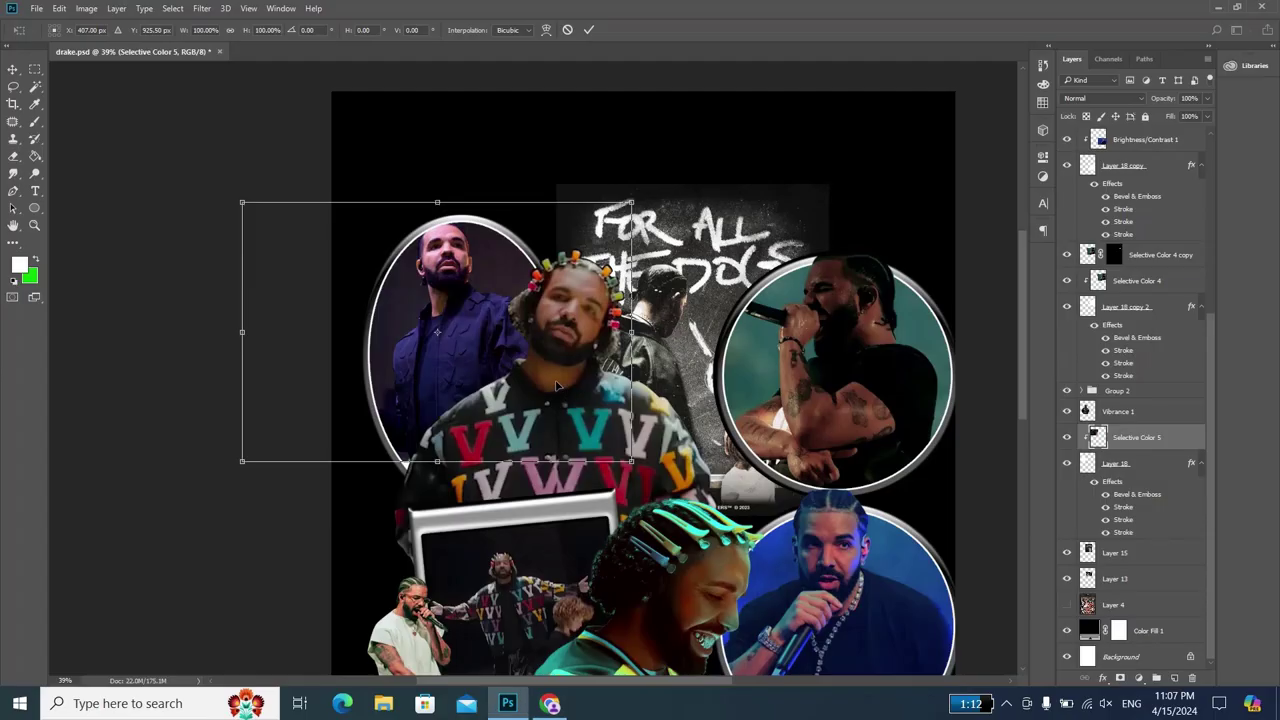
drag(561, 381, 557, 349)
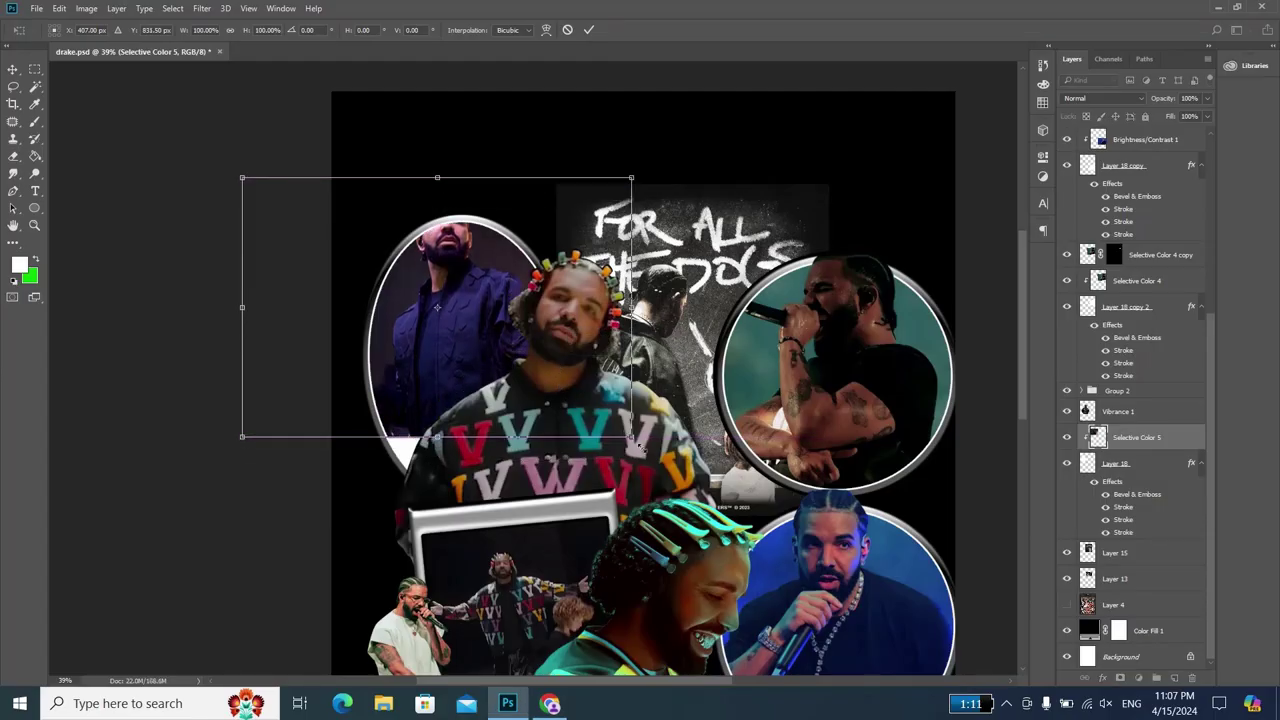
drag(636, 446, 671, 467)
drag(609, 430, 604, 430)
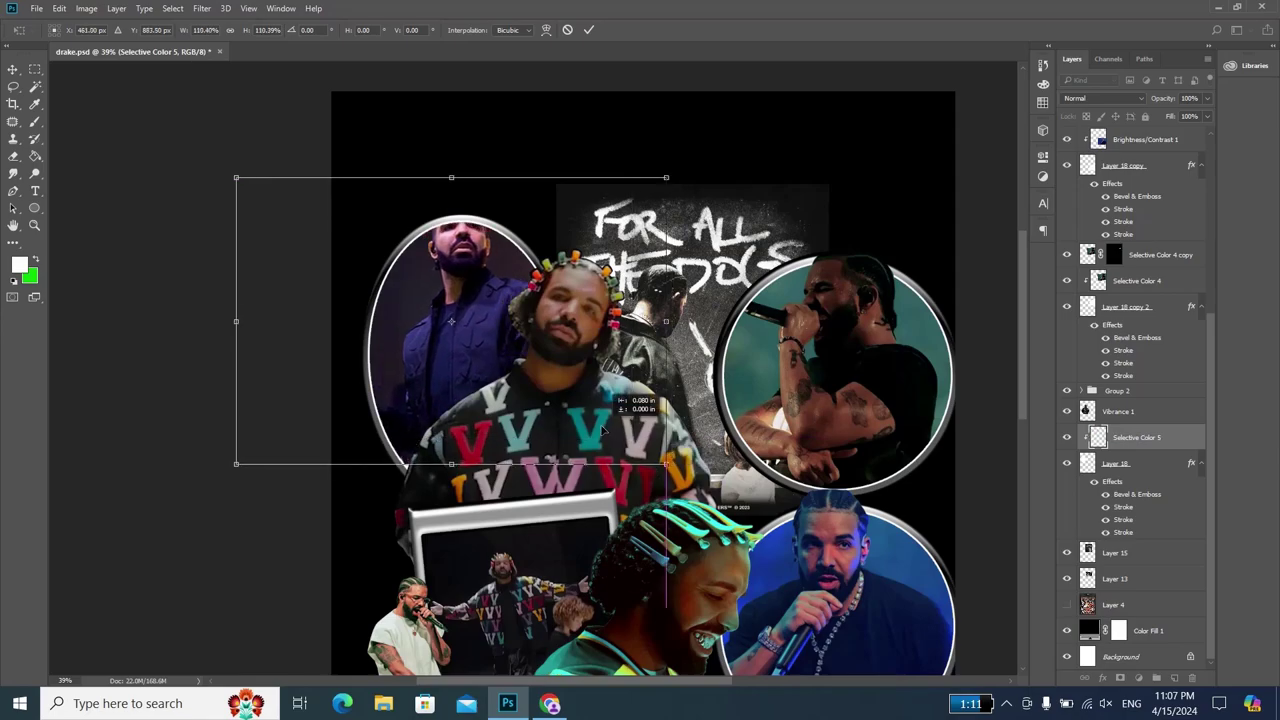
key(Return)
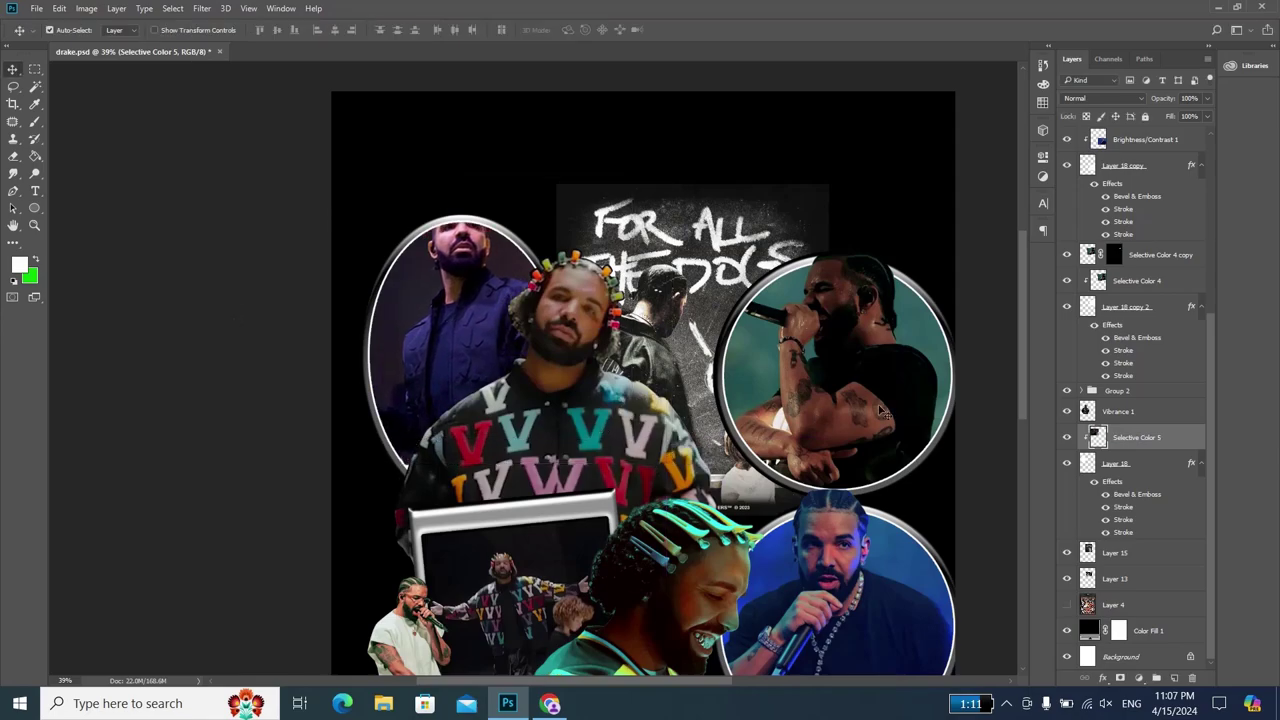
key(ctrl+j)
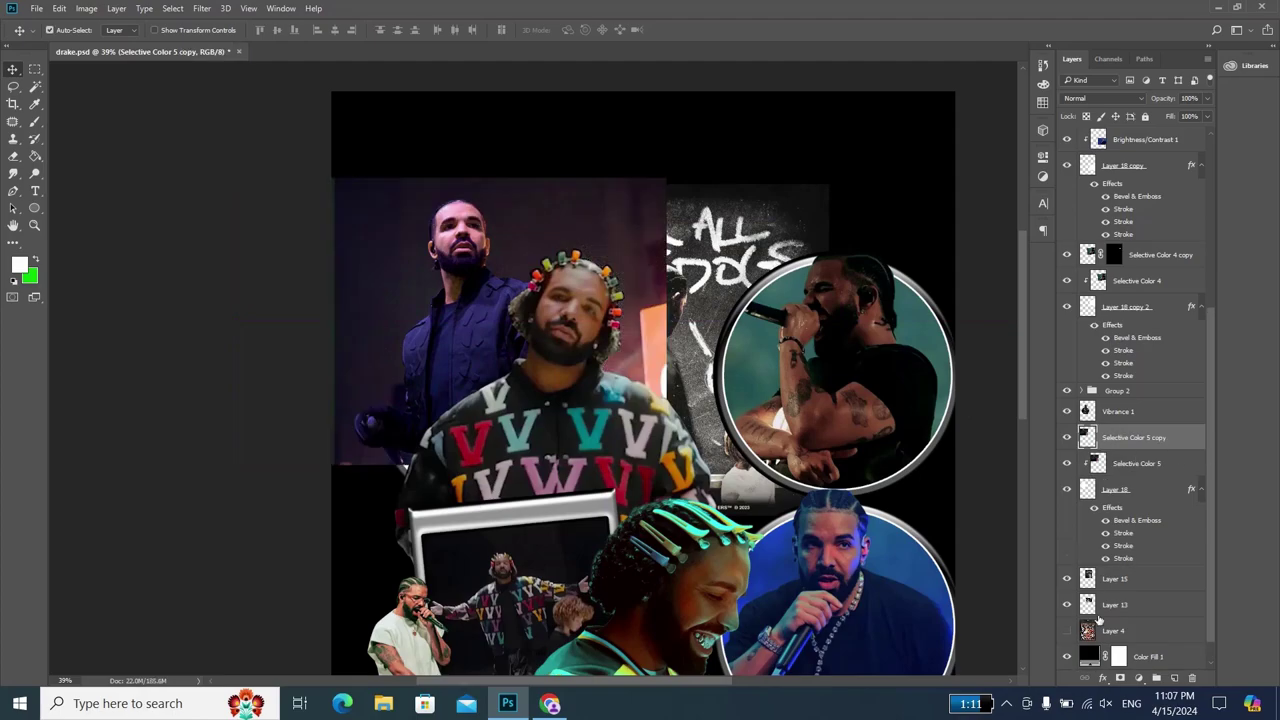
- Give the portrait copy a black mask and paint white to reveal the head above the oval
alt+click(1120, 678)
key(b)
scroll(470, 200, up, 5)
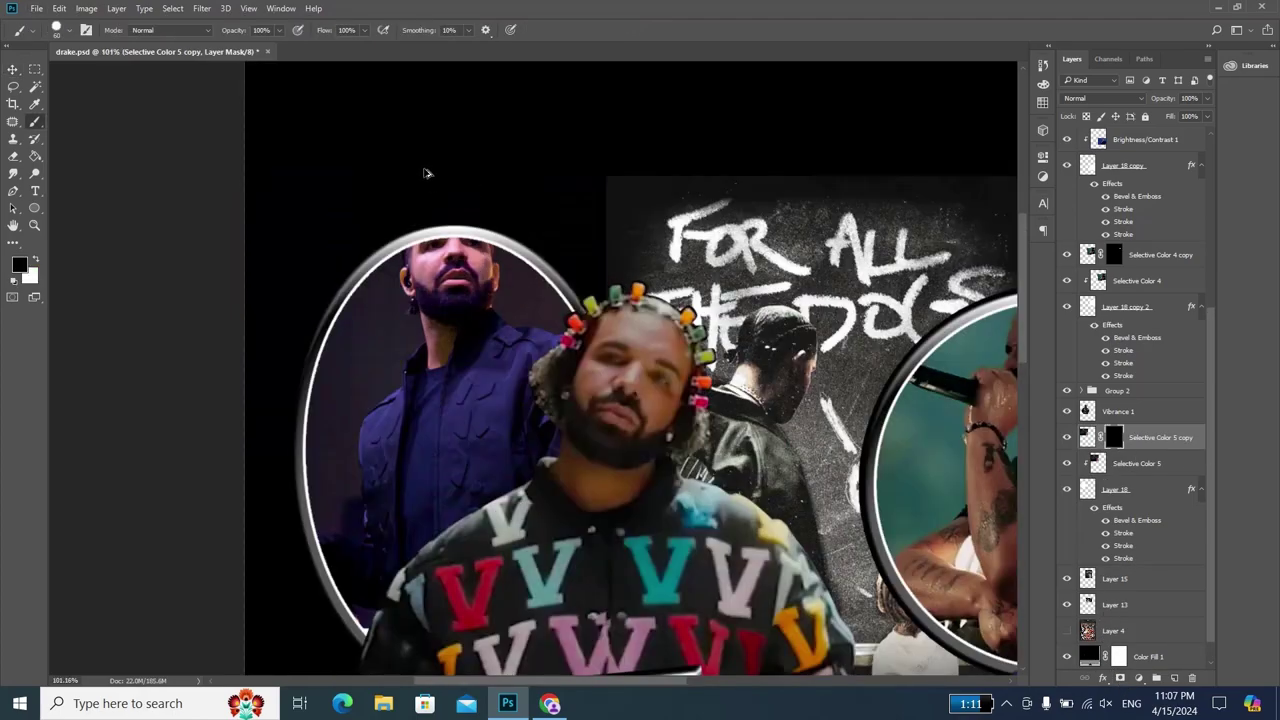
scroll(425, 174, up, 2)
key(x)
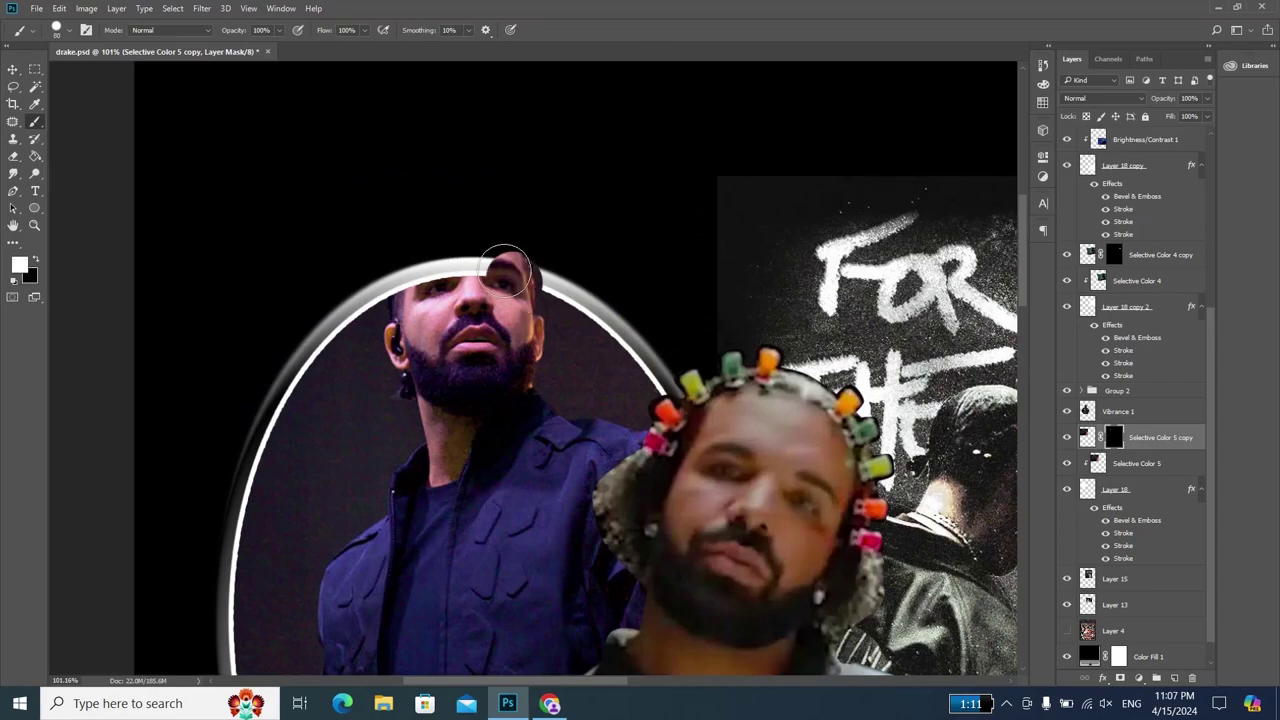
mouse_move(505, 270)
mouse_down()
mouse_move(443, 214)
mouse_move(420, 290)
mouse_up()
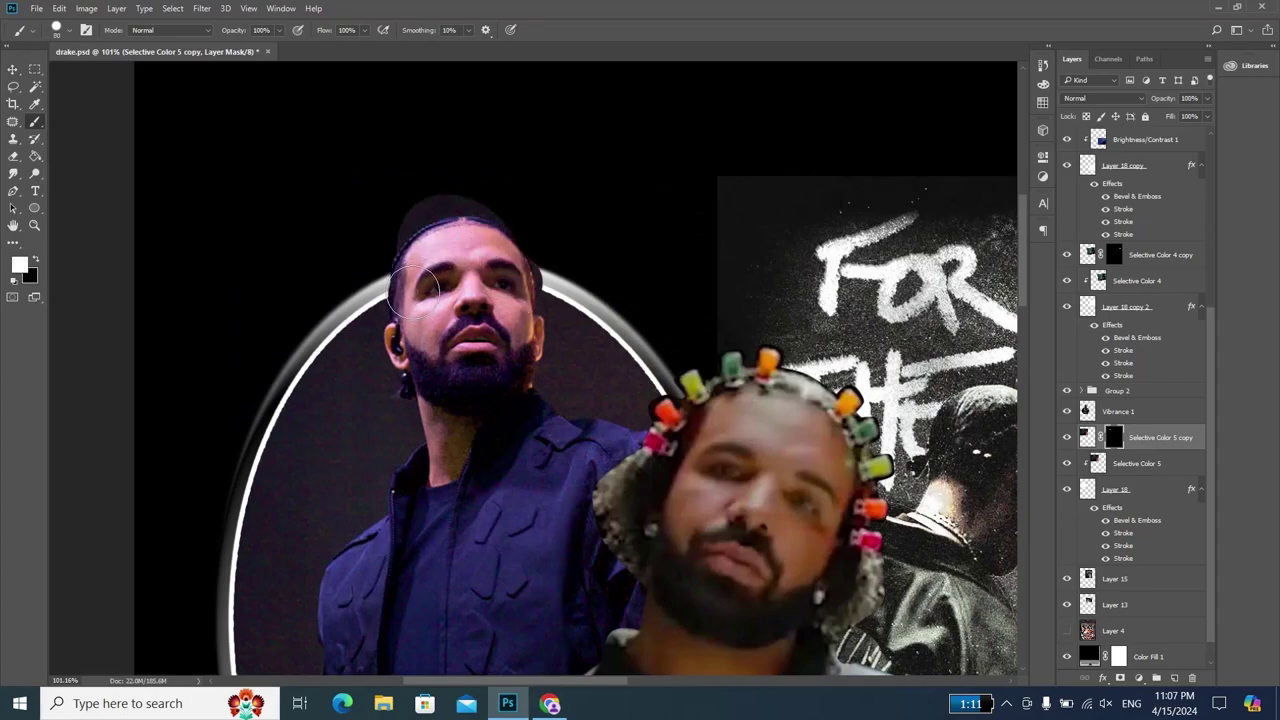
scroll(470, 258, up, 1)
scroll(520, 275, up, 1)
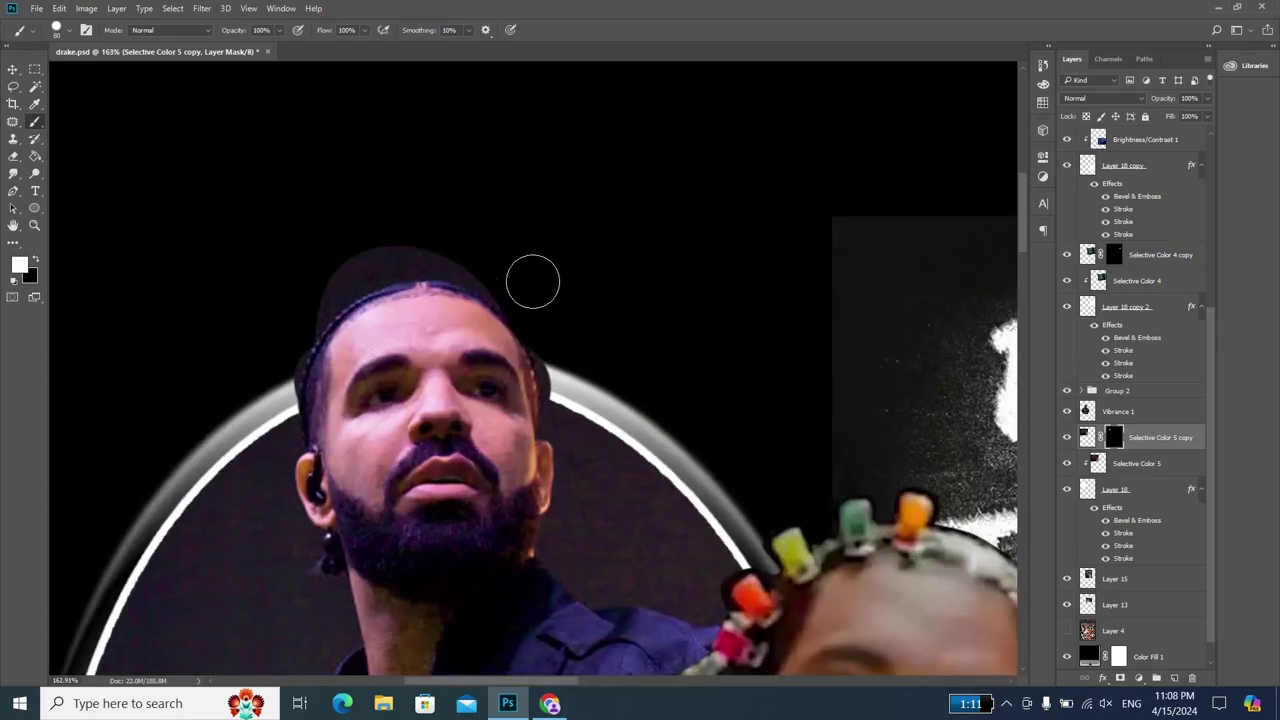
scroll(532, 282, up, 1)
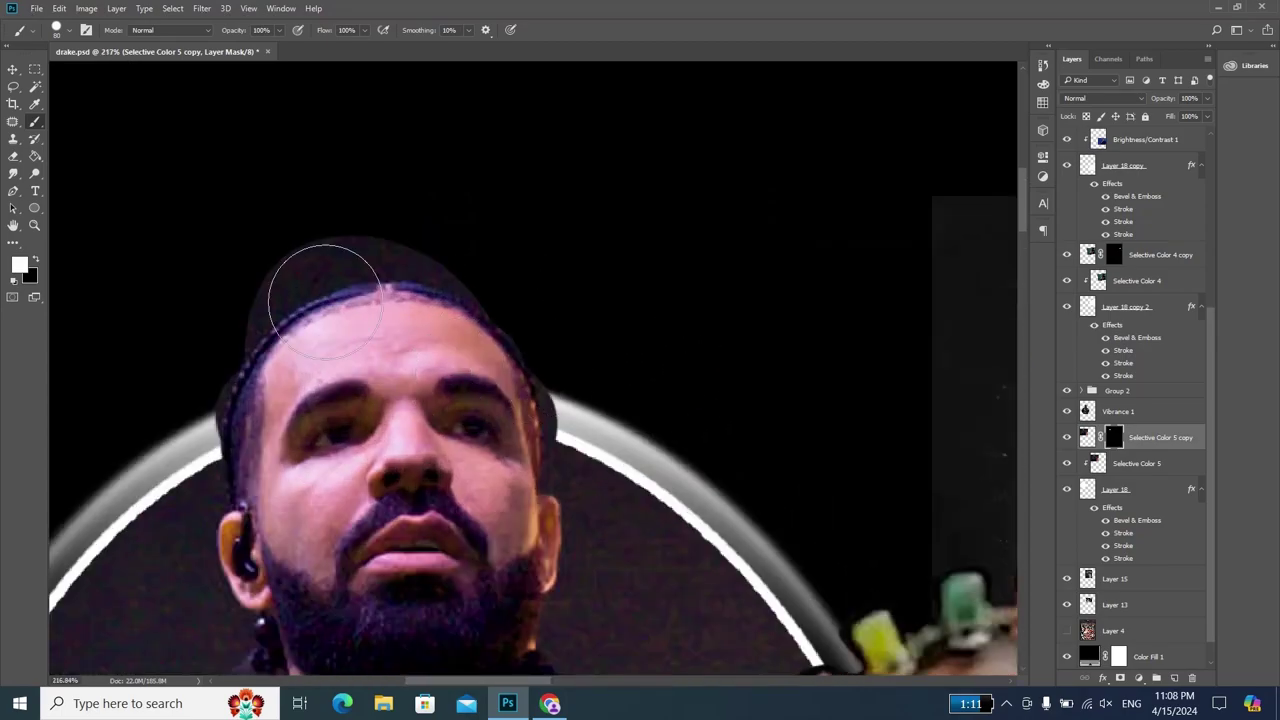
- Paint black with a smaller brush to hide the dark edge around the head
key(x)
key(bracketleft)
key(bracketleft)
key(bracketleft)
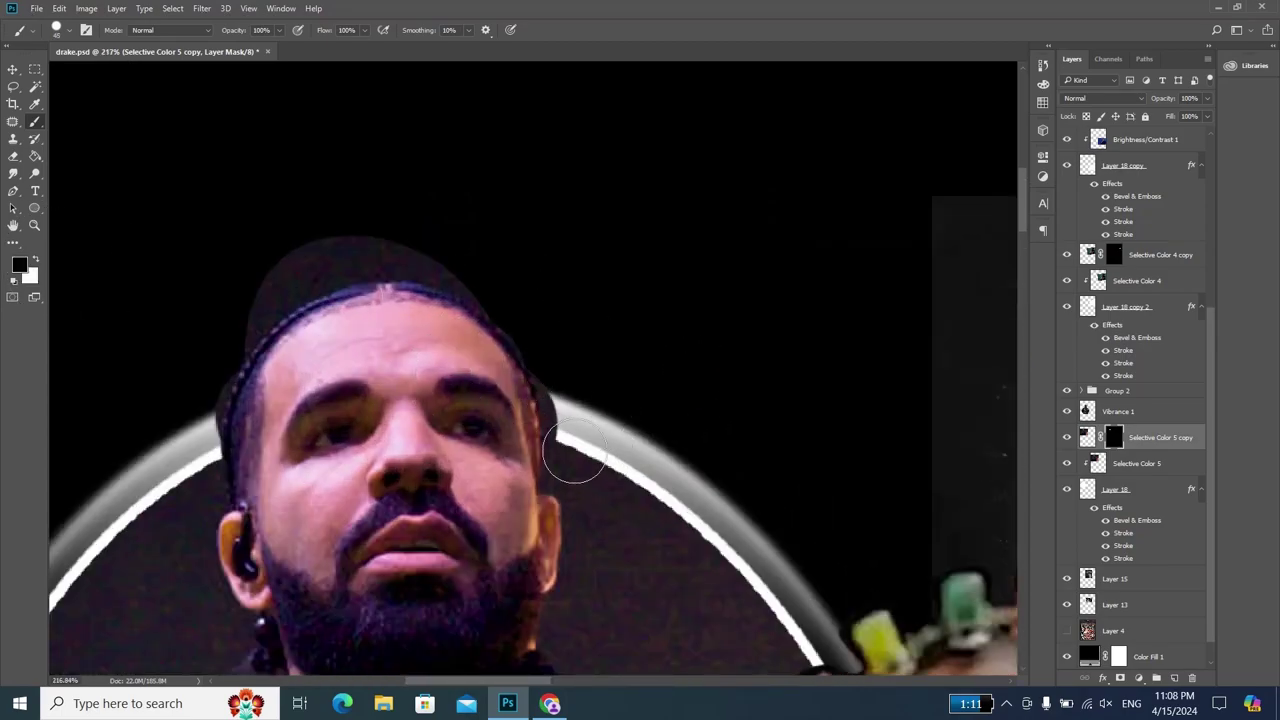
mouse_move(573, 455)
mouse_down()
mouse_move(530, 287)
mouse_move(371, 240)
mouse_move(217, 294)
mouse_move(451, 253)
mouse_move(323, 257)
mouse_move(246, 306)
mouse_move(175, 447)
mouse_up()
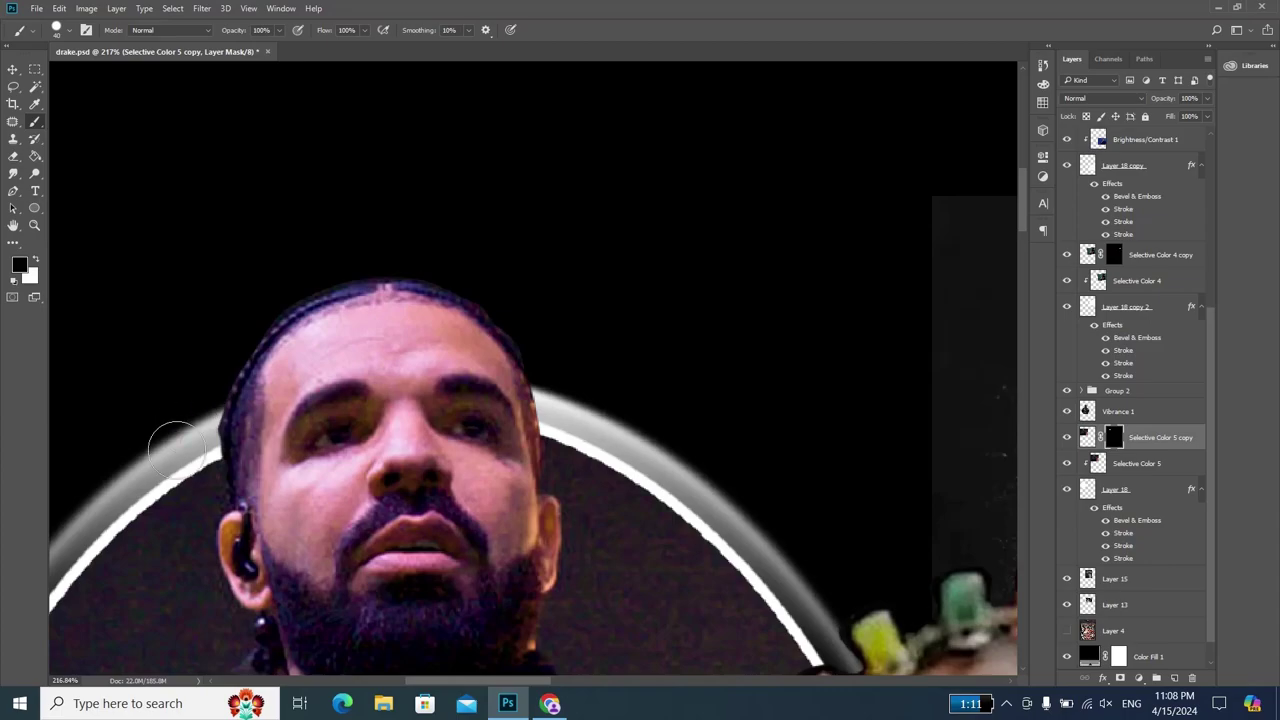
scroll(449, 292, down, 2)
scroll(449, 292, down, 3)
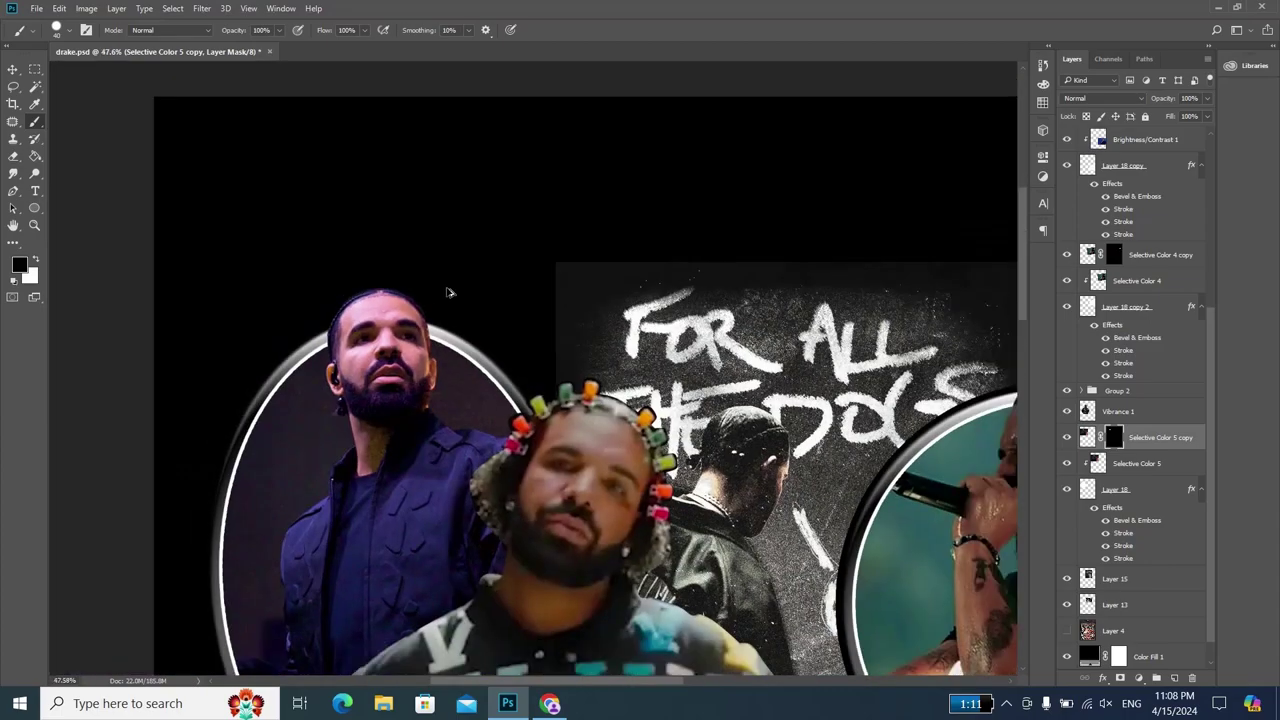
scroll(449, 292, down, 1)
scroll(525, 332, down, 1)
- Glance at the reference T-shirt in the browser and return to the collage
scroll(443, 399, down, 1)
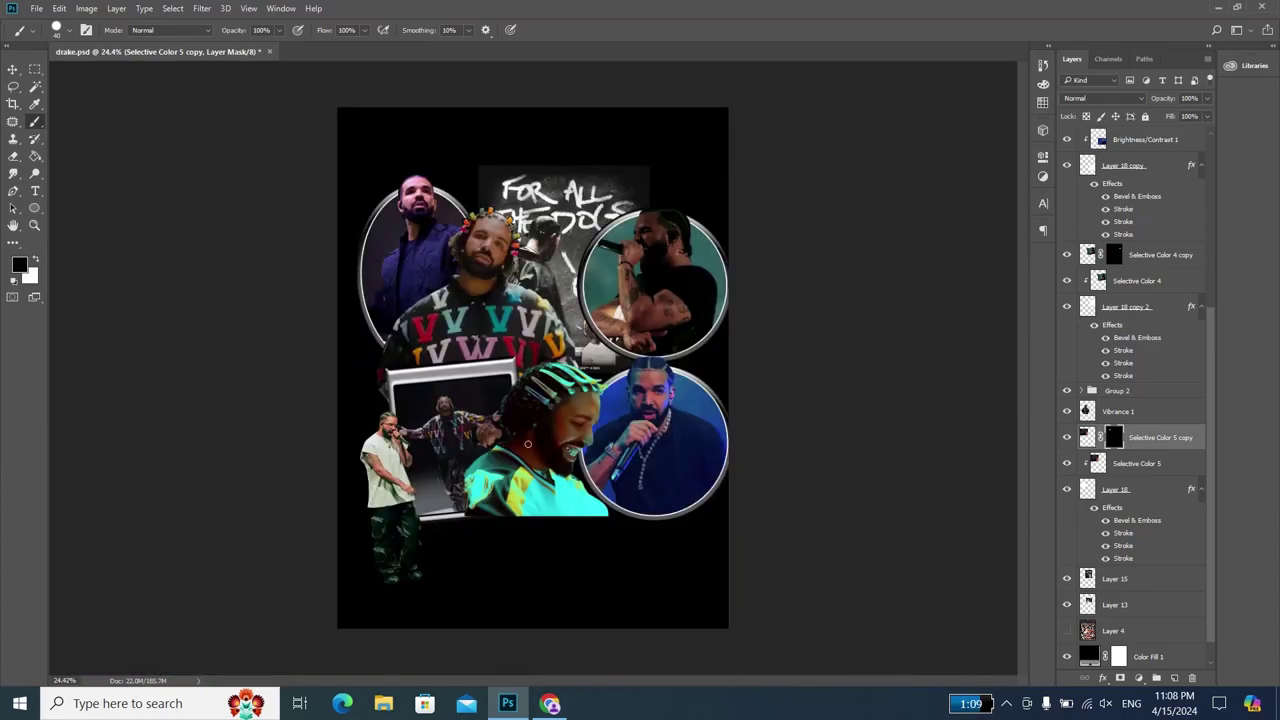
scroll(501, 456, up, 1)
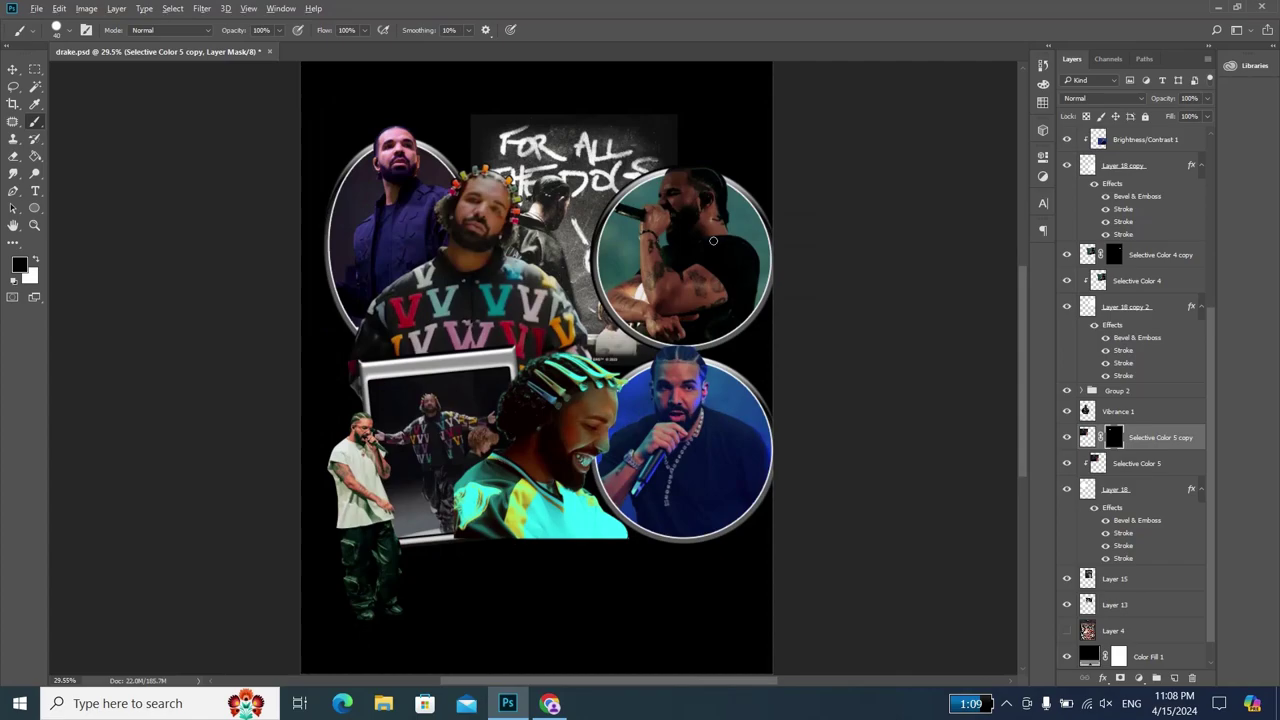
key(alt+Tab)
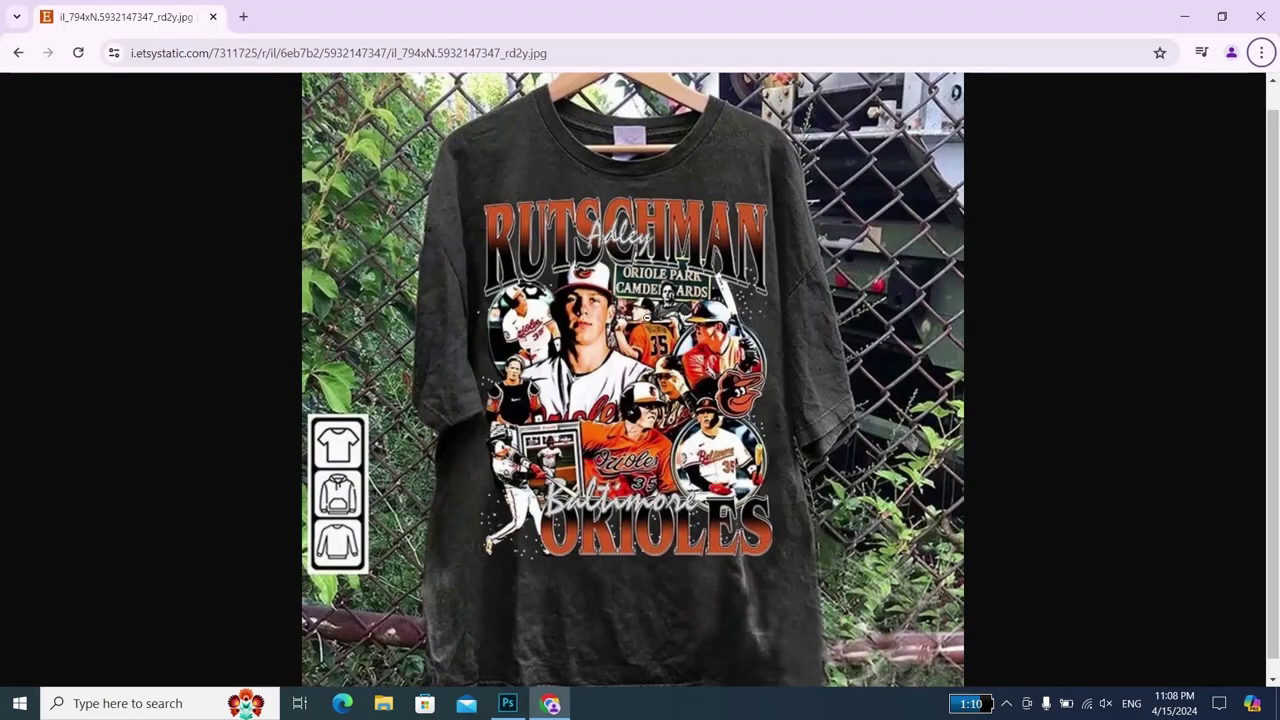
key(alt+Tab)
- Enlarge the FOR ALL THE DOGS artwork to about 107% and compare it with the reference shirt
ctrl+click(581, 229)
key(ctrl+t)
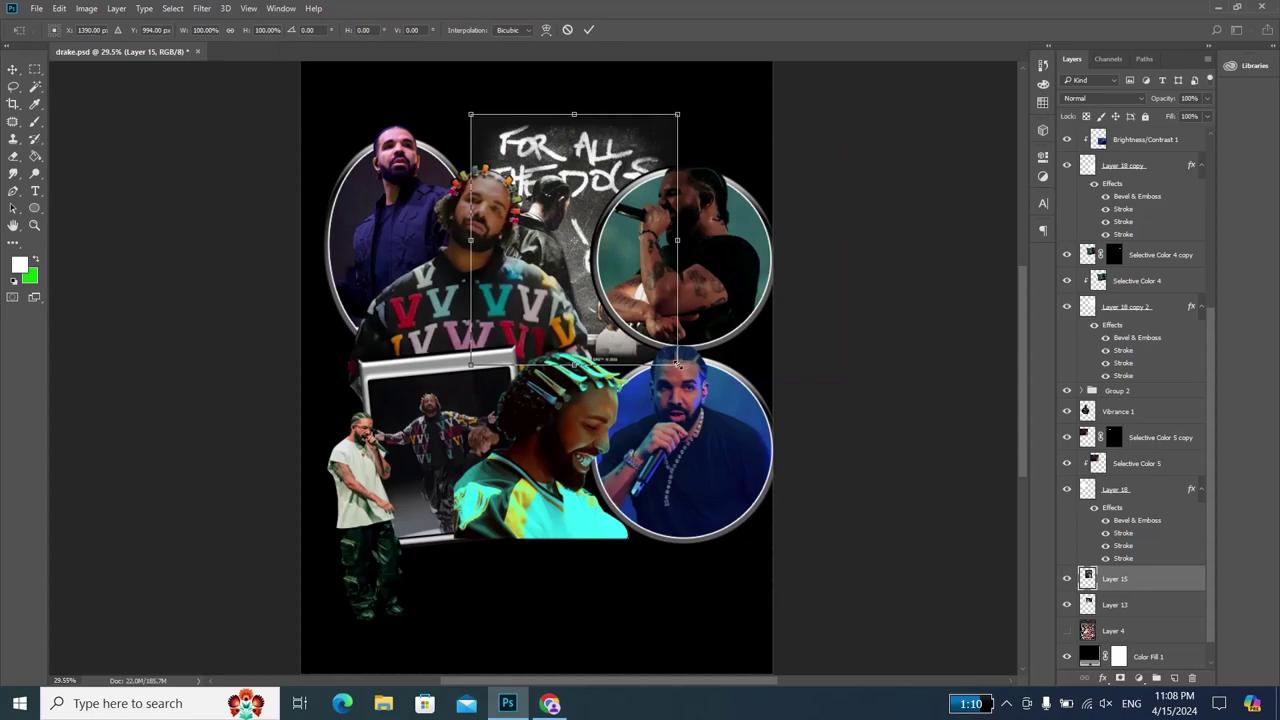
drag(677, 364, 693, 383)
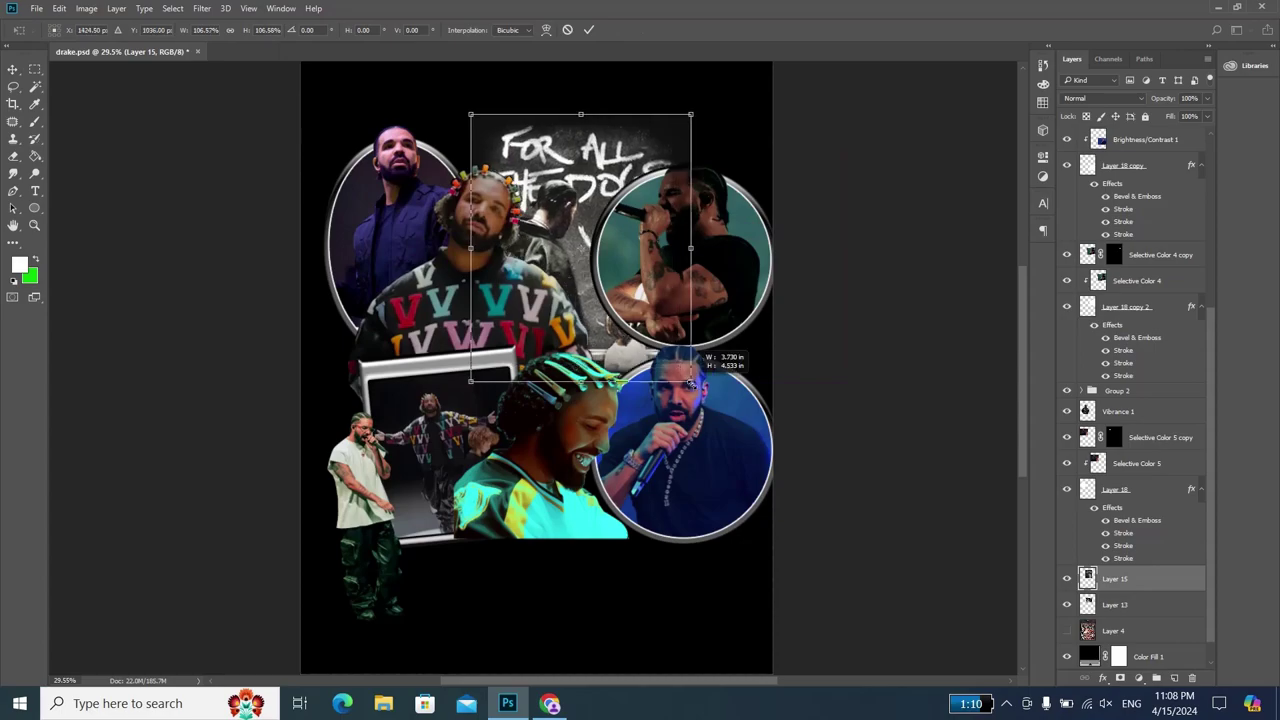
click(589, 29)
scroll(1101, 242, up, 3)
scroll(1101, 242, up, 4)
scroll(1101, 242, up, 3)
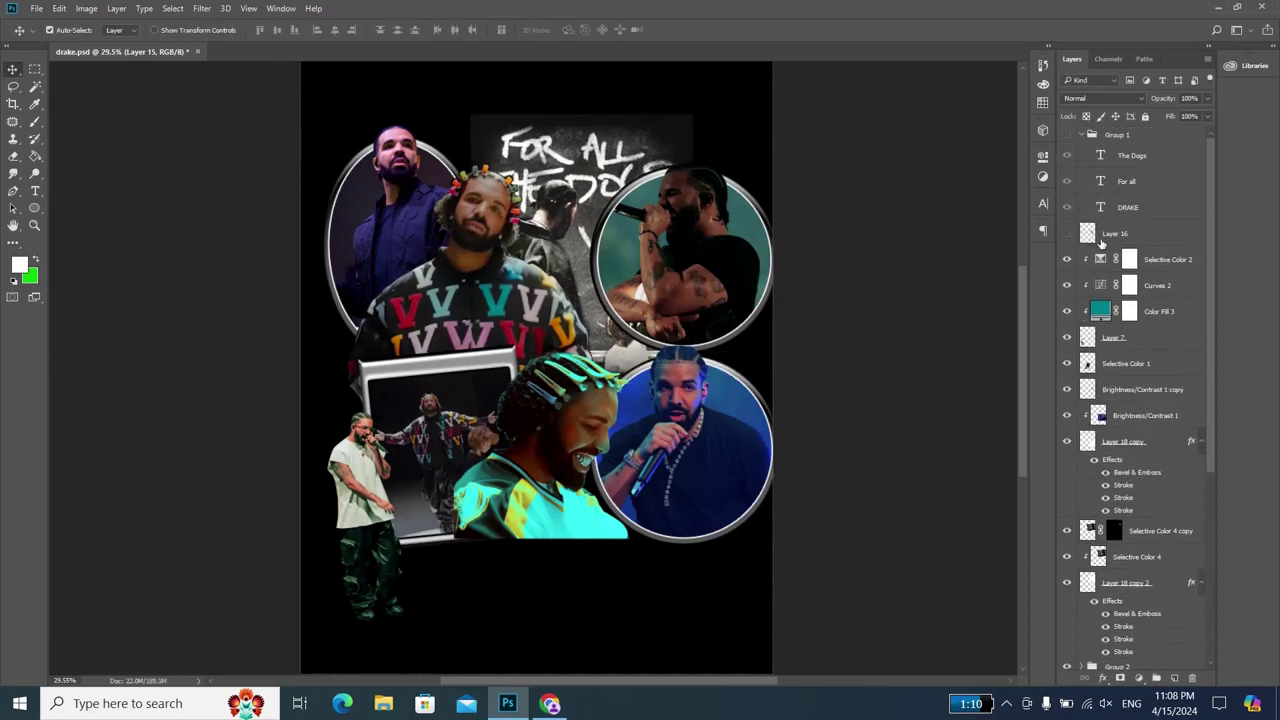
key(alt+Tab)
key(alt+Tab)
key(alt+Tab)
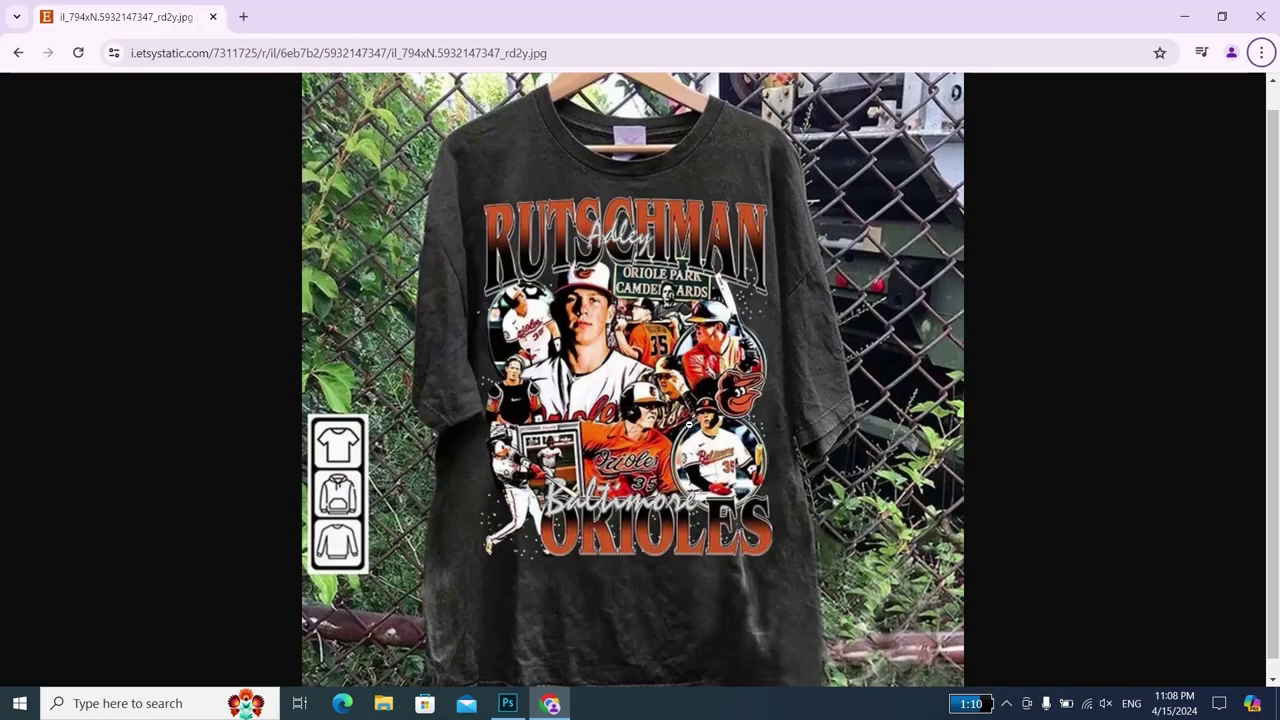
key(alt+Tab)
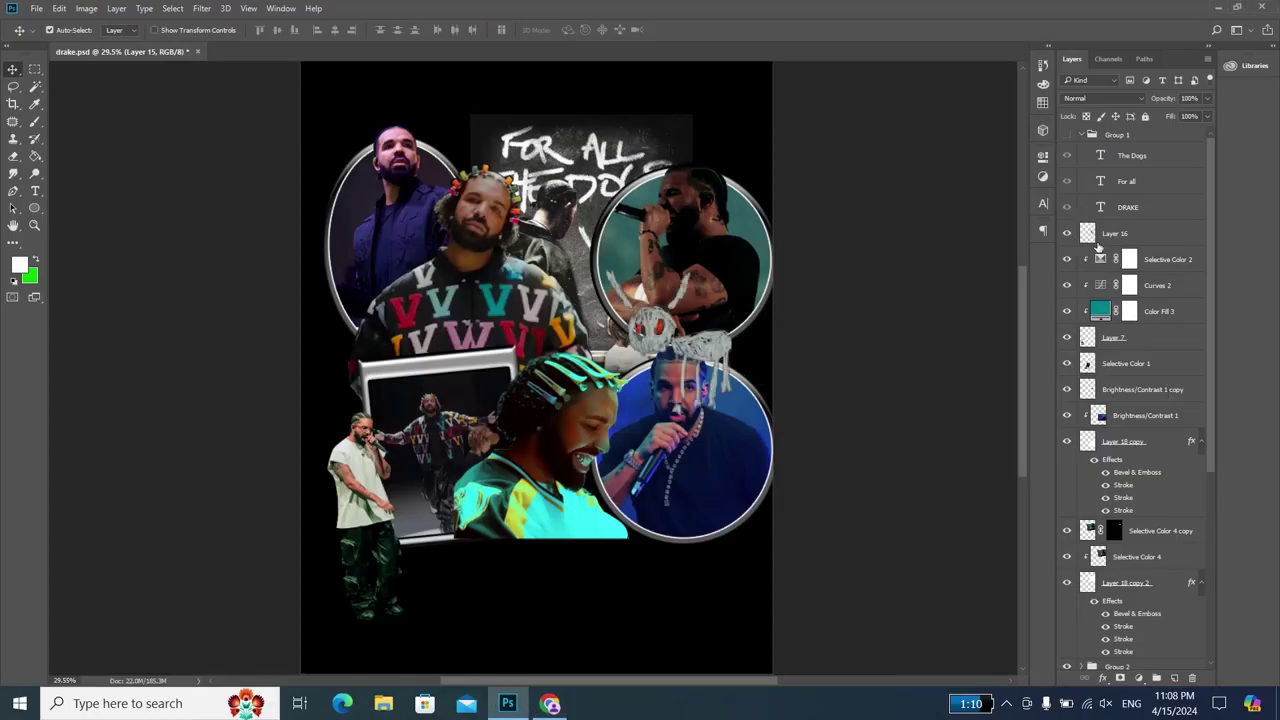
- Shrink the dog drawing to about 80% between the right circles and nudge the poster up-left
drag(740, 366, 735, 355)
key(ctrl+t)
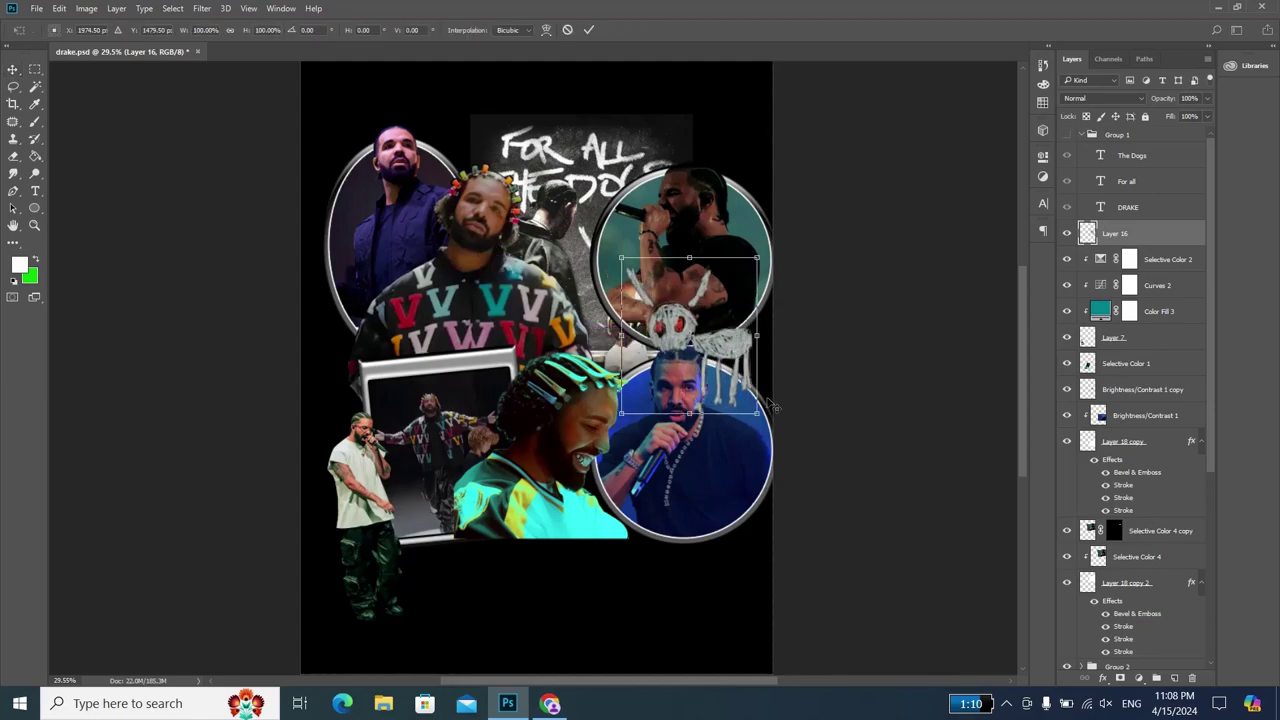
drag(760, 419, 748, 368)
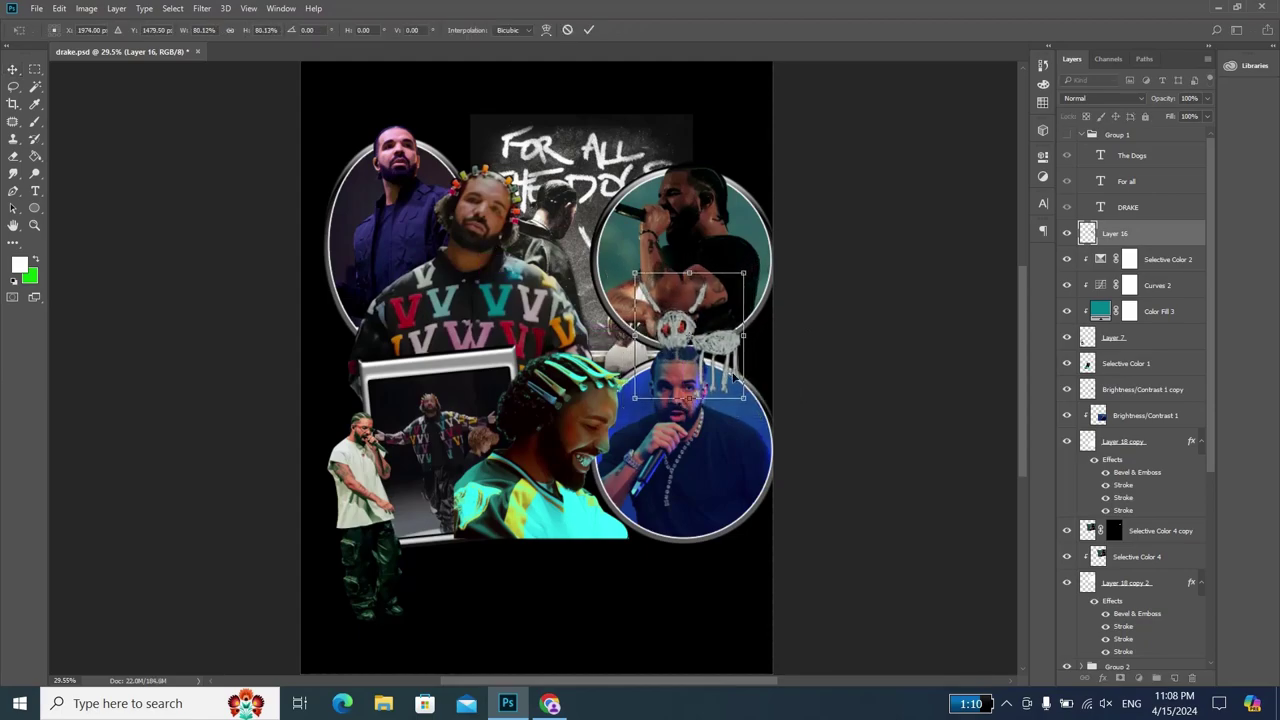
key(Return)
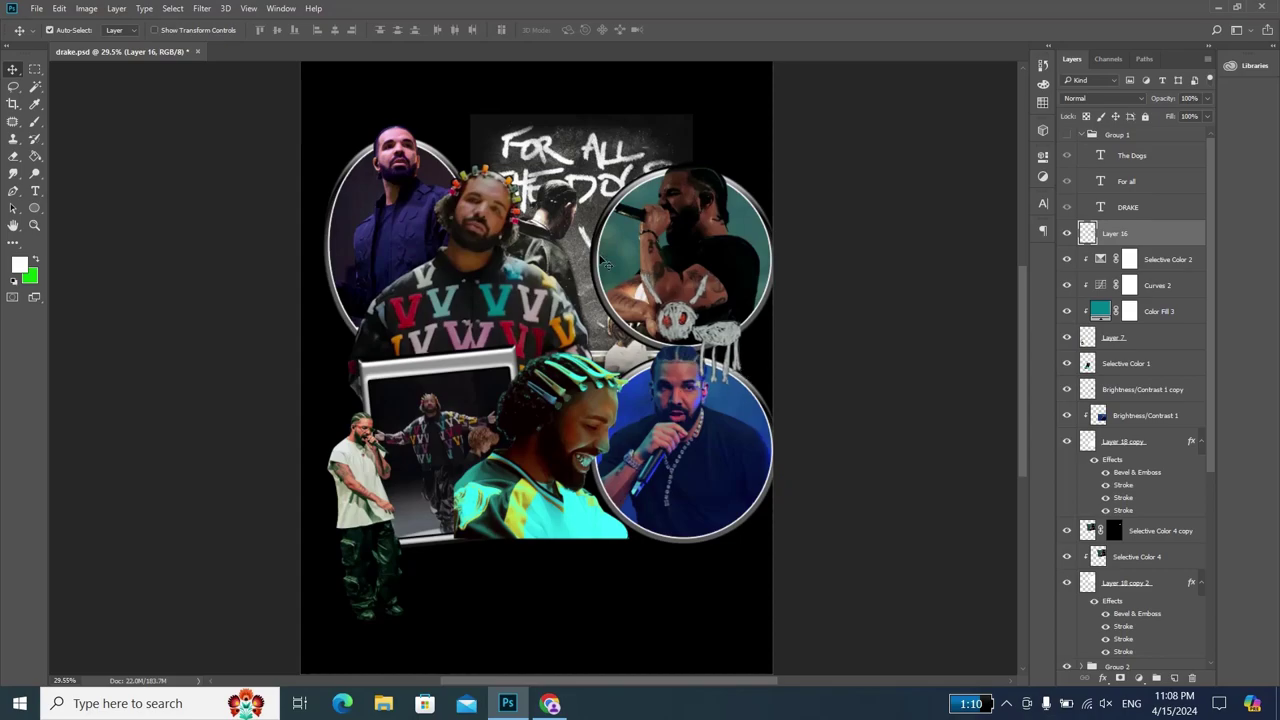
click(604, 188)
drag(604, 188, 574, 173)
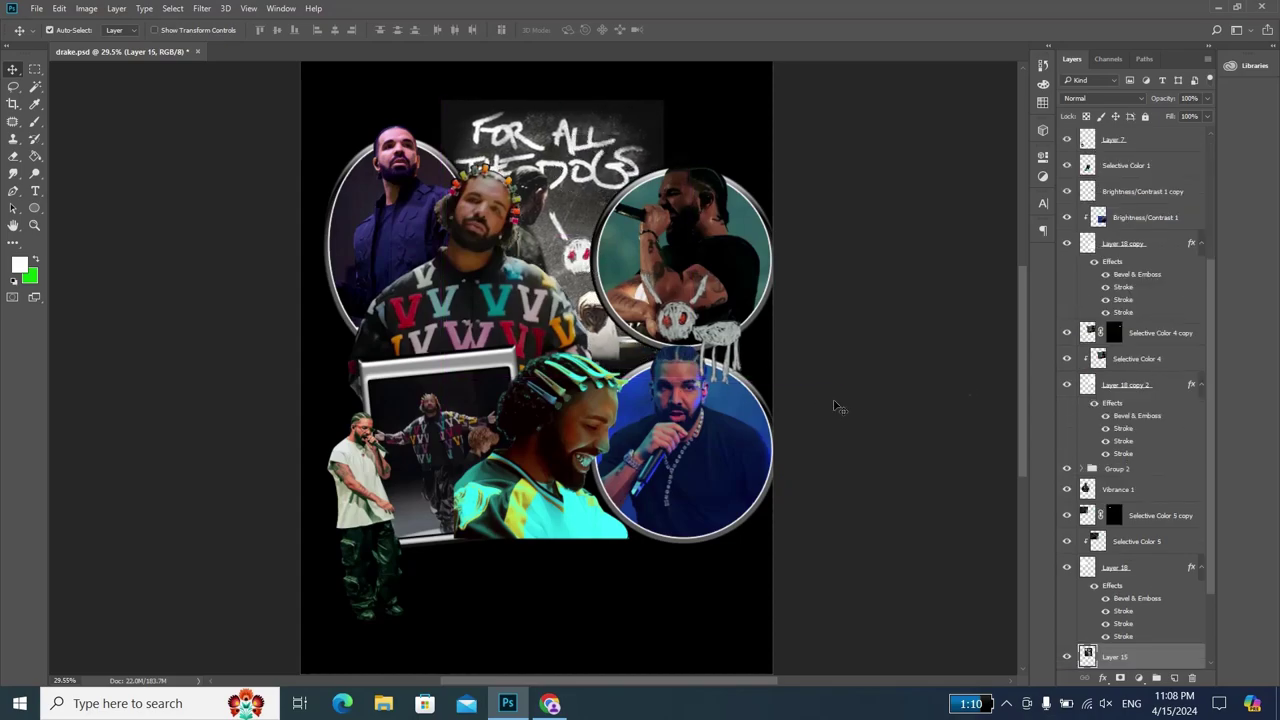
- Brighten the dog drawing to white with a clipped Curves adjustment's white-point eyedropper
click(728, 340)
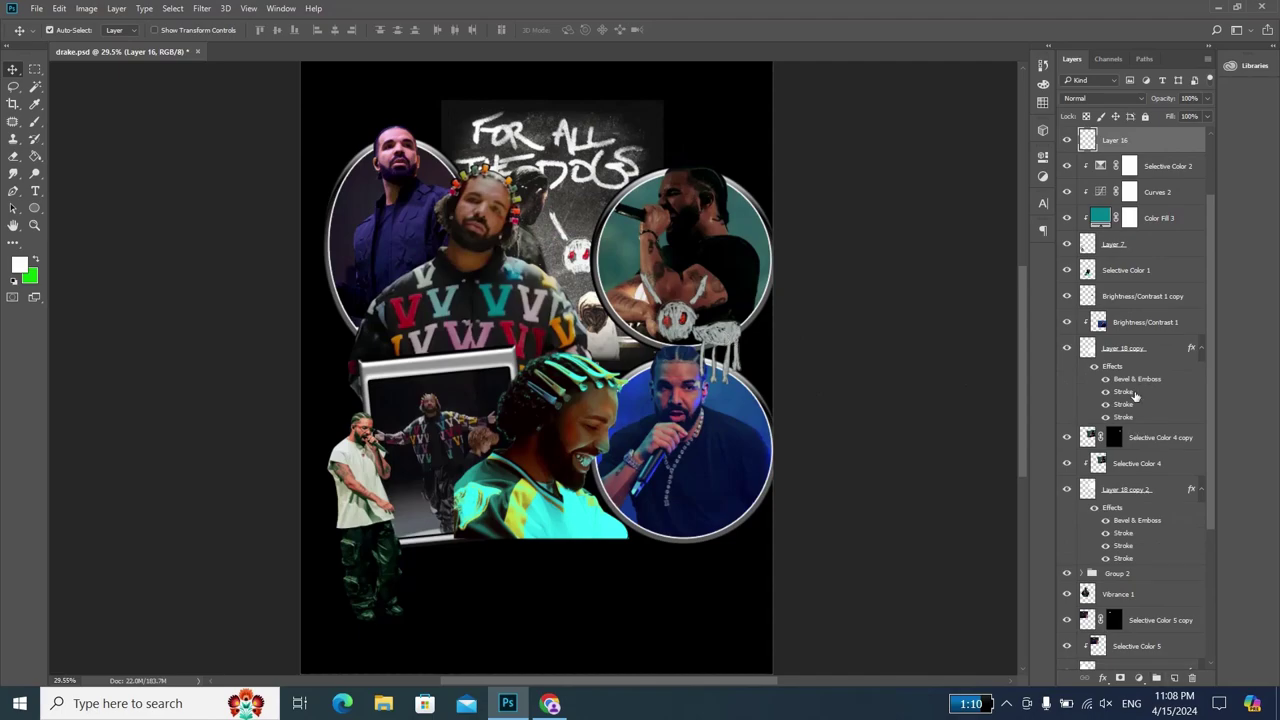
scroll(1135, 397, up, 2)
click(1140, 678)
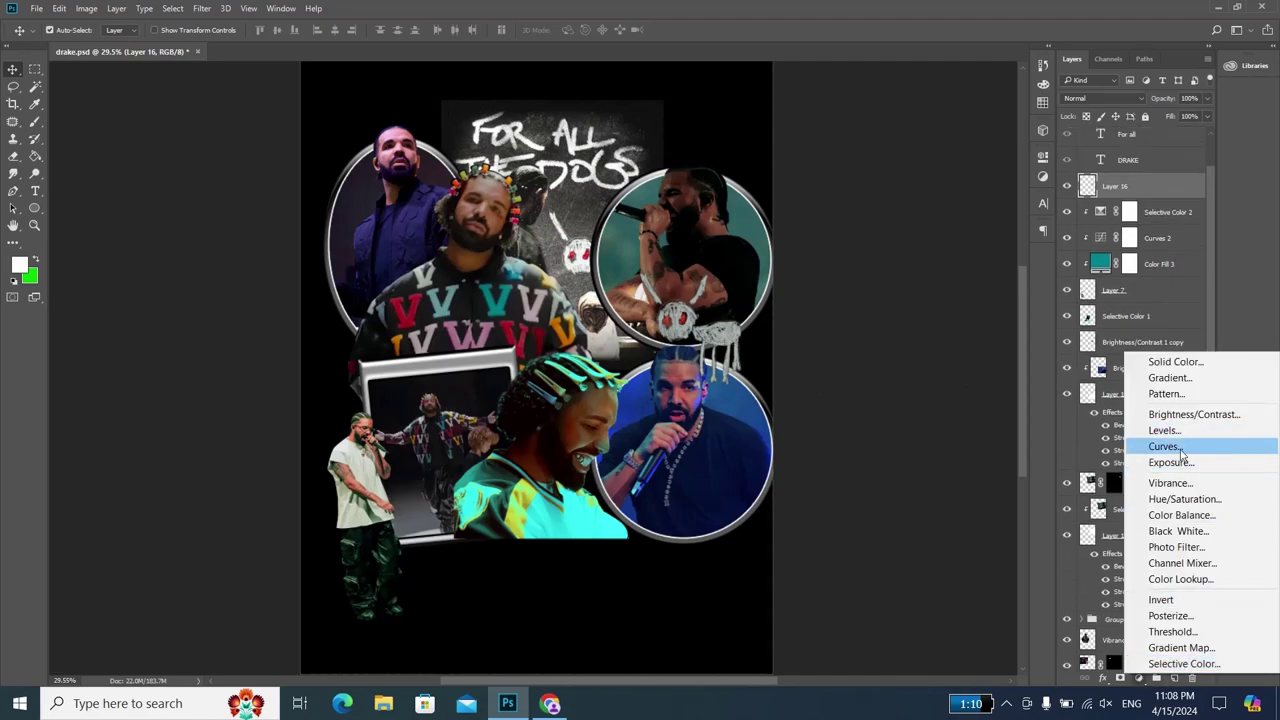
click(1150, 445)
click(927, 377)
click(852, 260)
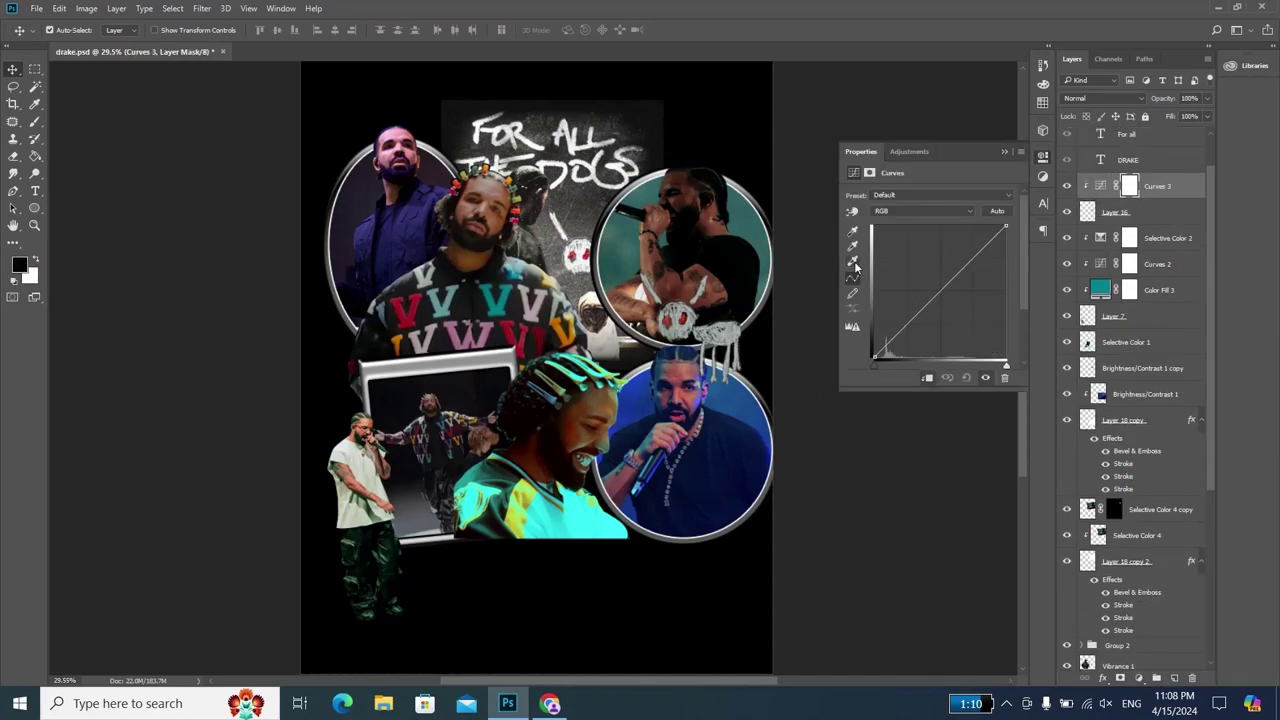
click(742, 333)
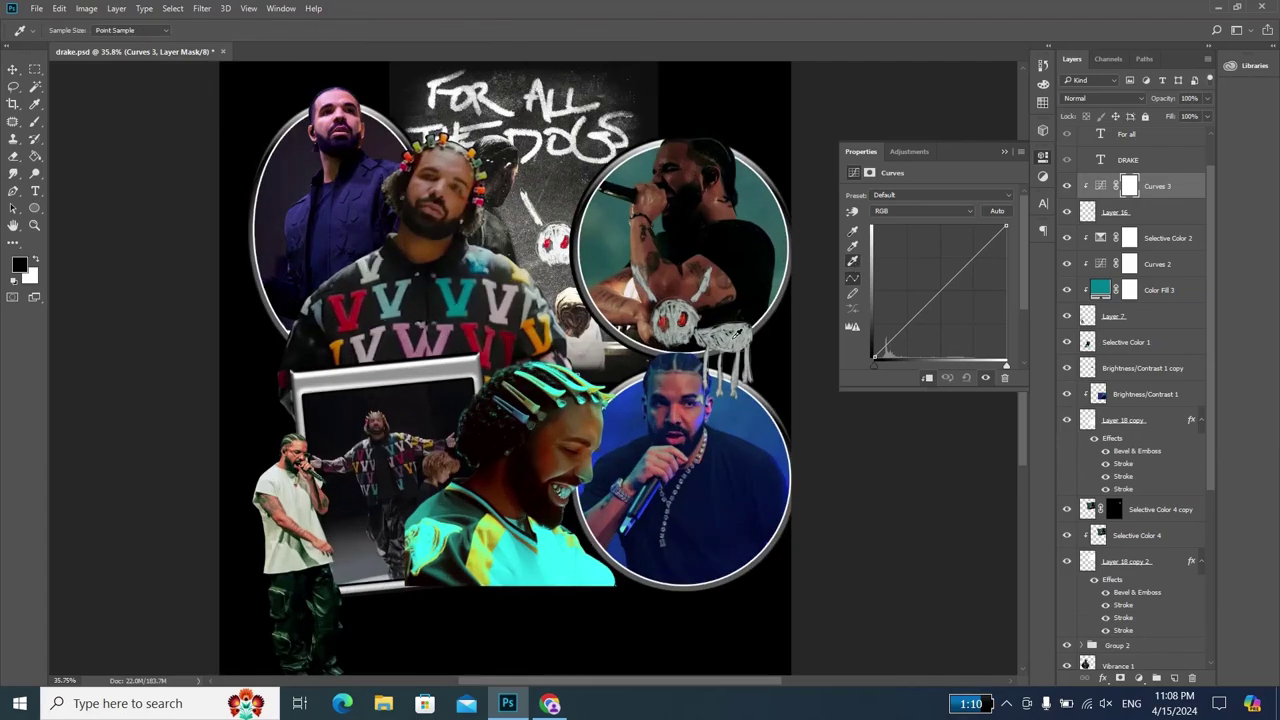
click(738, 347)
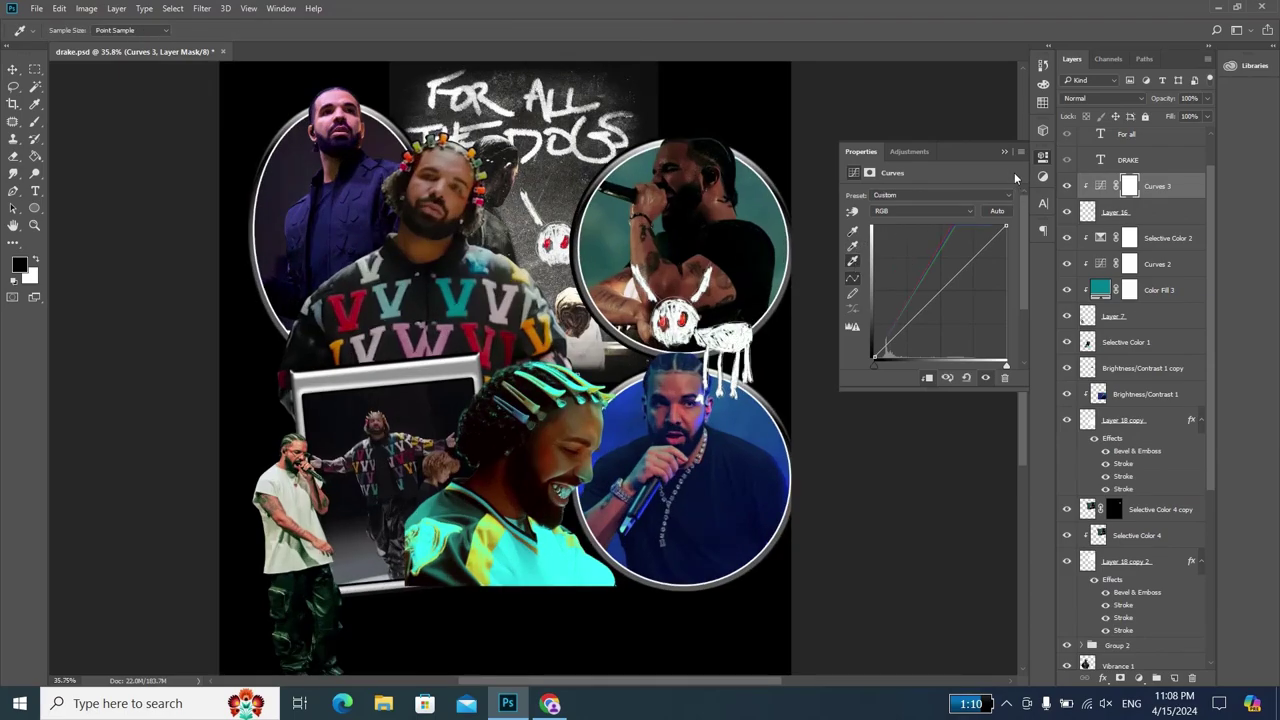
click(1004, 152)
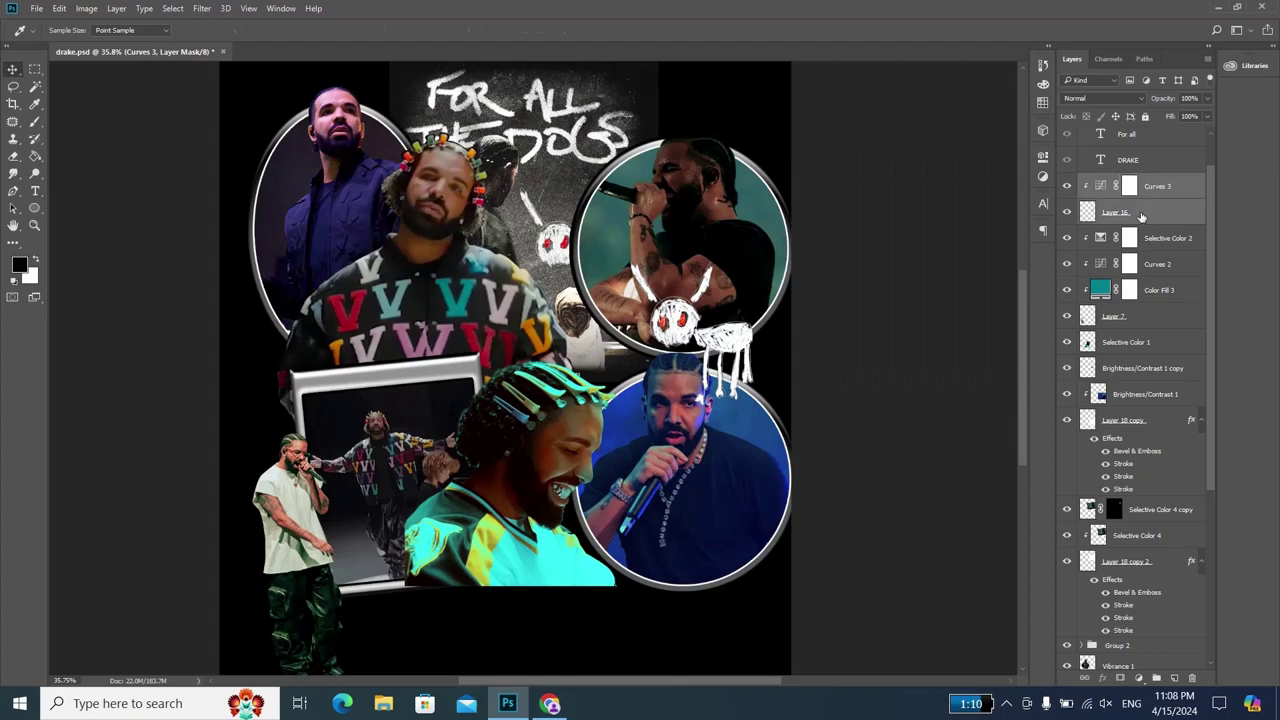
- Compare the collage with the reference T-shirt image
click(1141, 216)
key(alt+Tab)
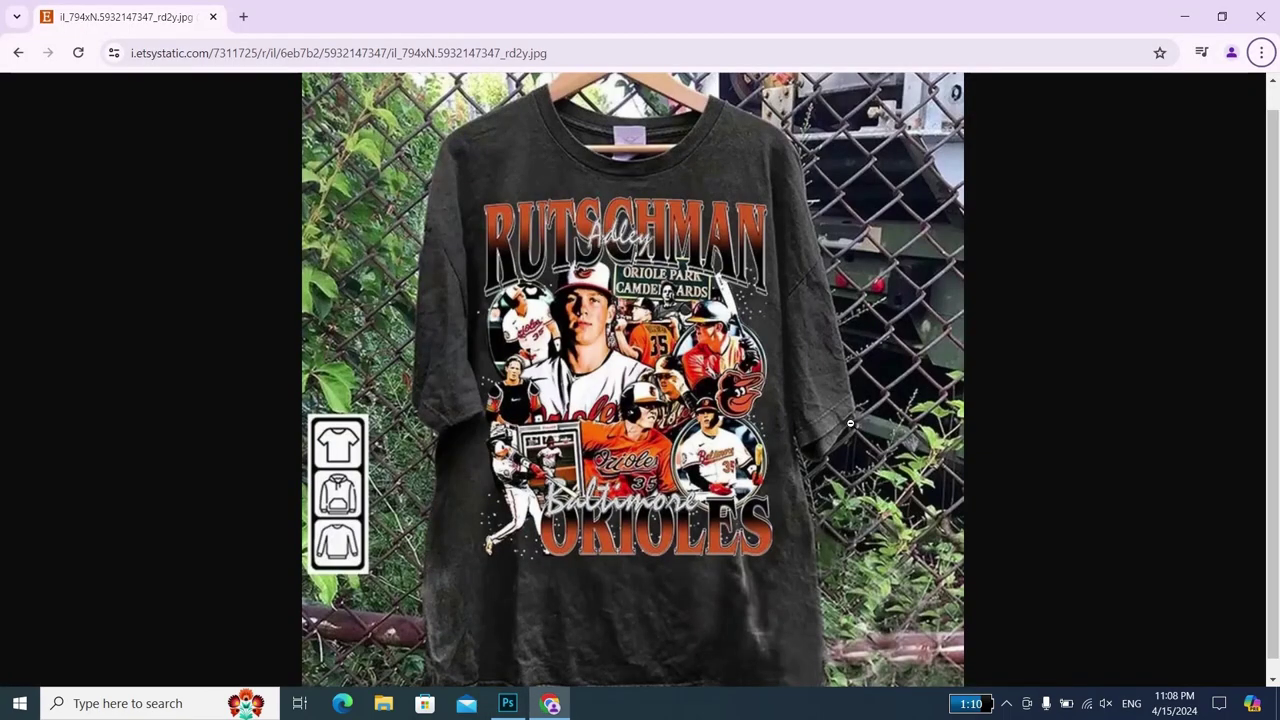
key(alt+Tab)
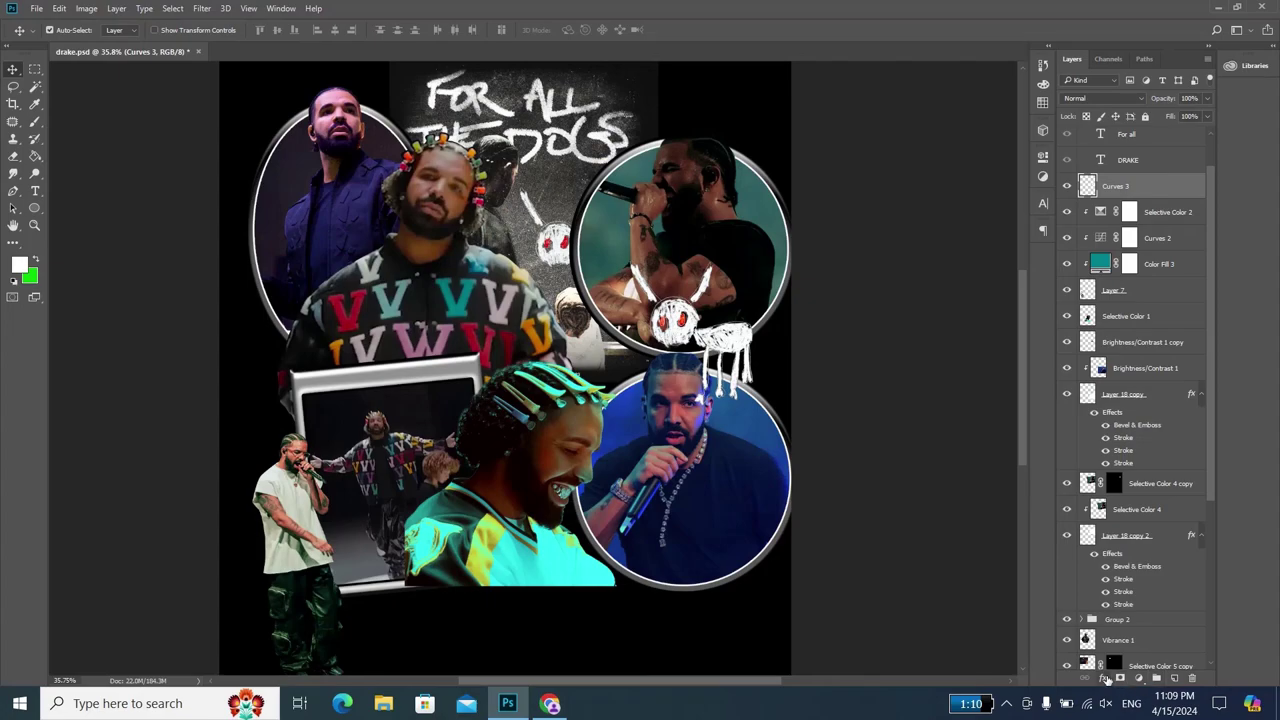
- Thin the dog's first Stroke outline and add a second Stroke coloured white
click(1102, 678)
click(1135, 538)
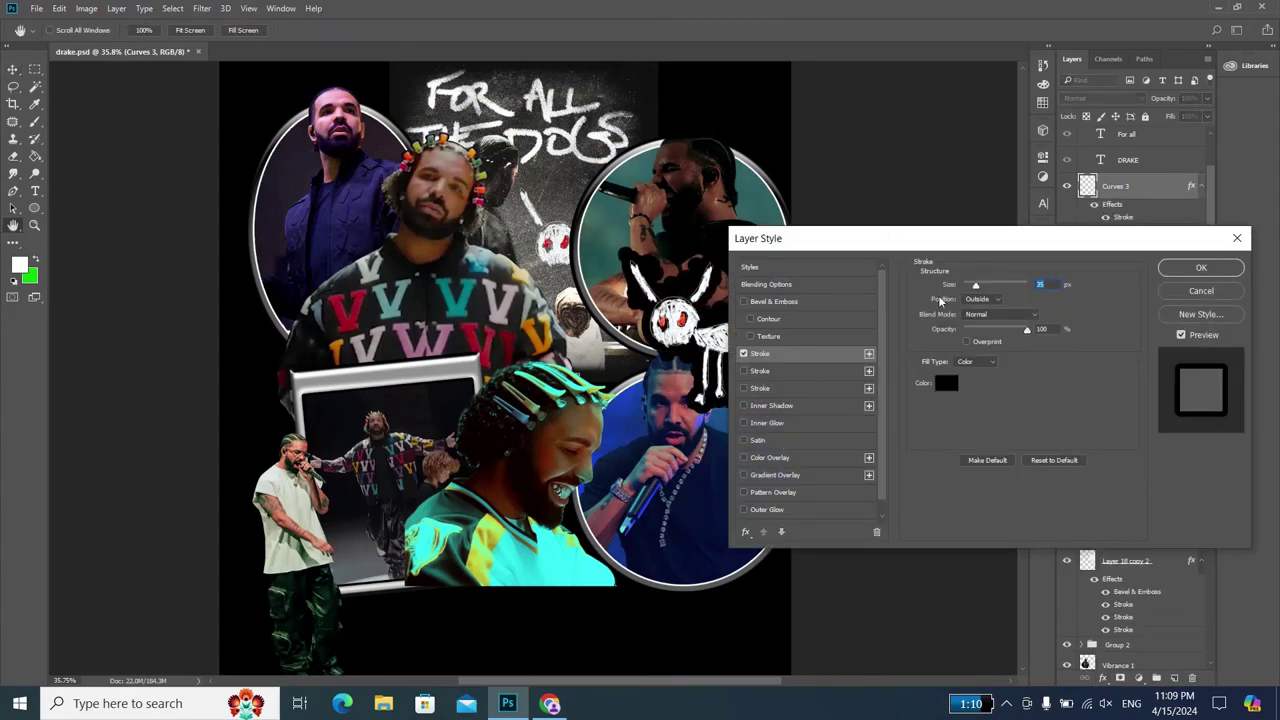
drag(975, 289, 969, 289)
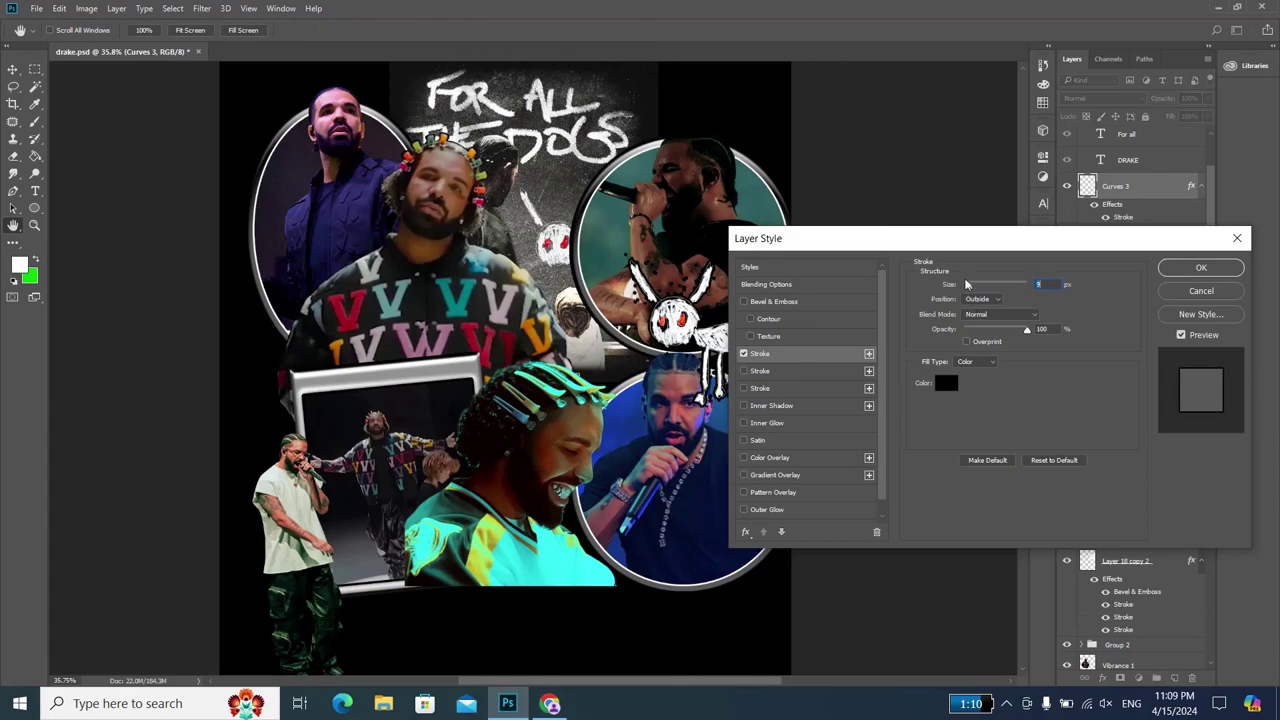
click(786, 370)
click(946, 382)
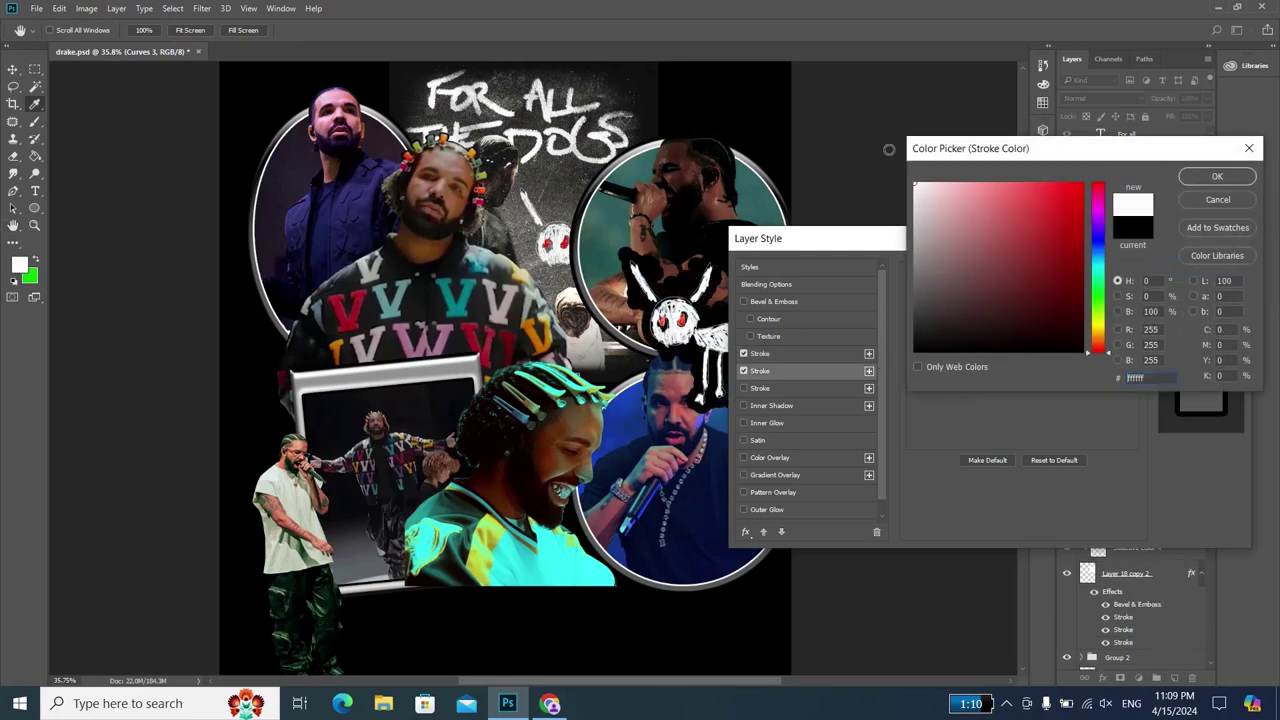
drag(930, 200, 847, 110)
key(Return)
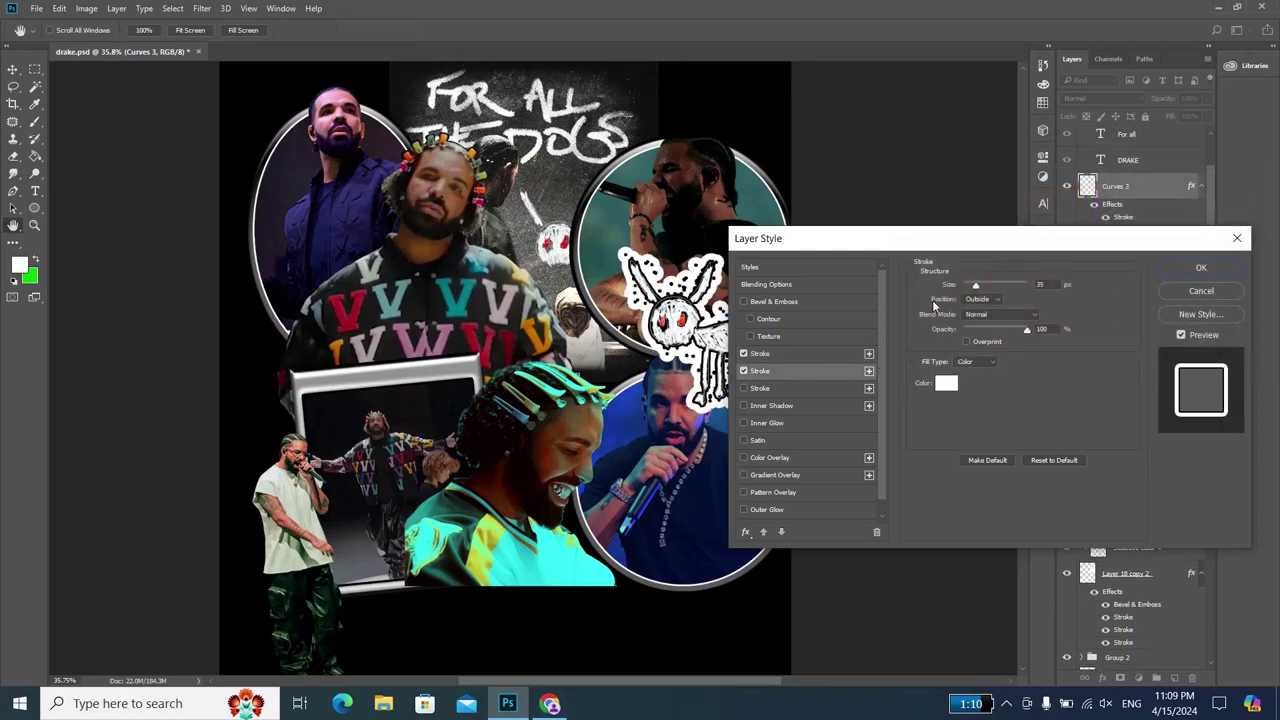
- Set the white Stroke size to about 14 px and apply both outlines
click(1053, 283)
scroll(1053, 283, down, 3)
scroll(1053, 283, down, 3)
scroll(1053, 283, down, 3)
scroll(1053, 283, down, 3)
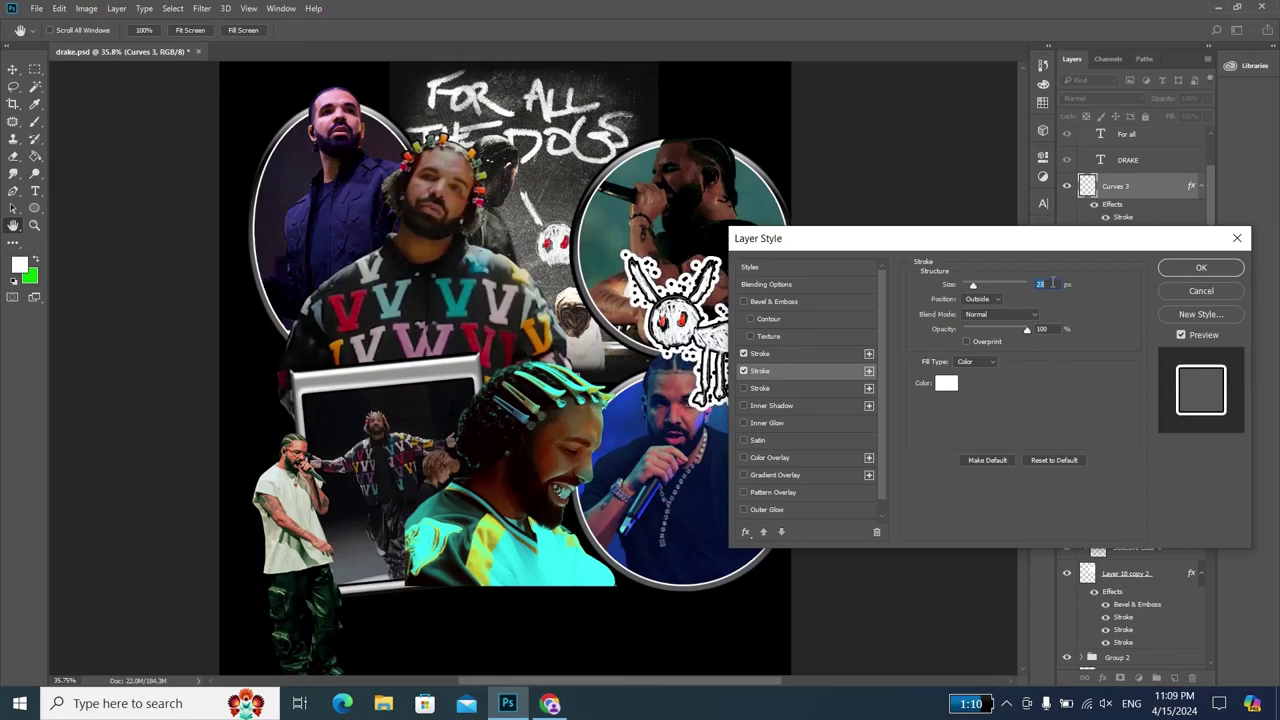
scroll(1053, 283, down, 2)
scroll(1053, 283, down, 2)
scroll(1053, 283, down, 2)
scroll(1053, 283, down, 2)
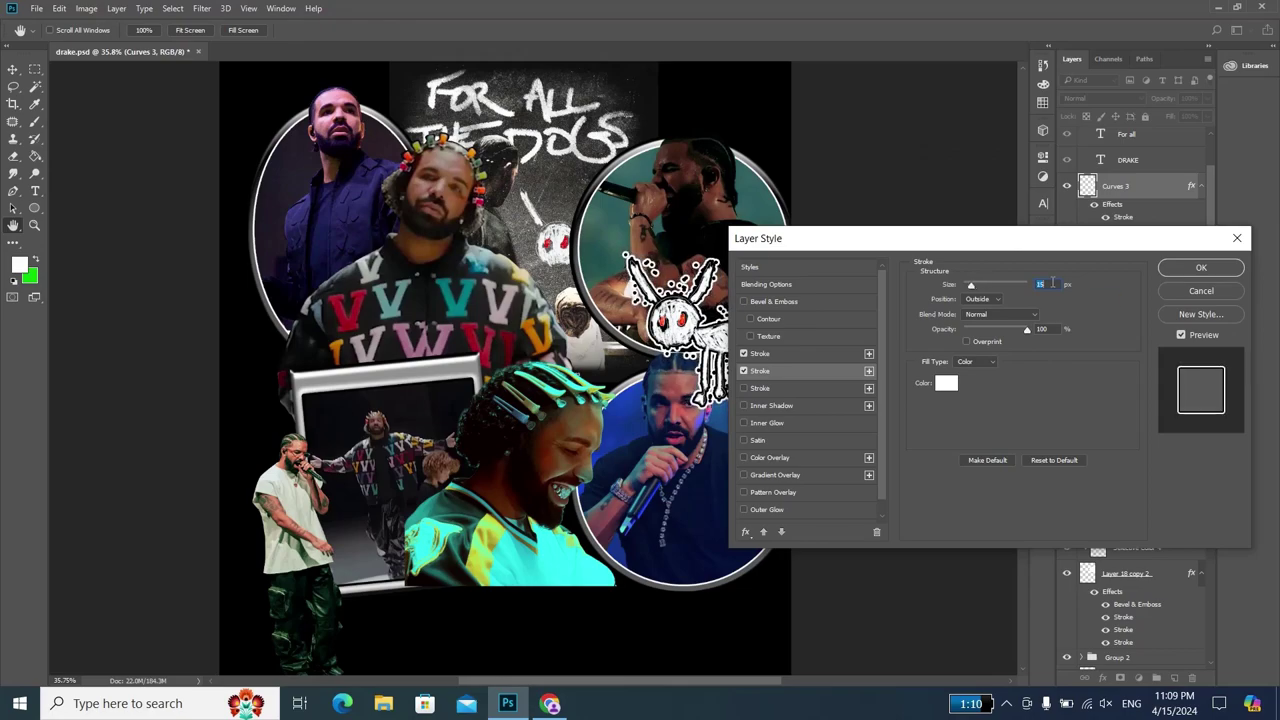
scroll(1053, 283, down, 1)
scroll(1053, 283, down, 1)
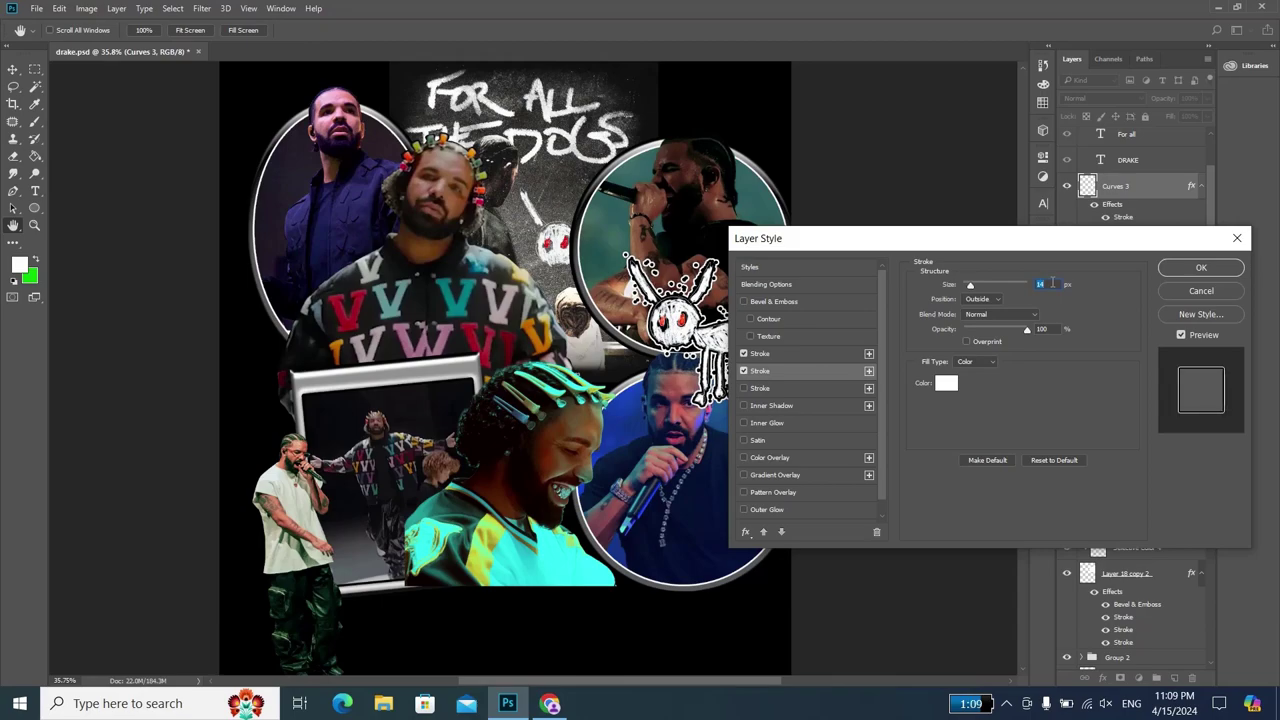
key(Return)
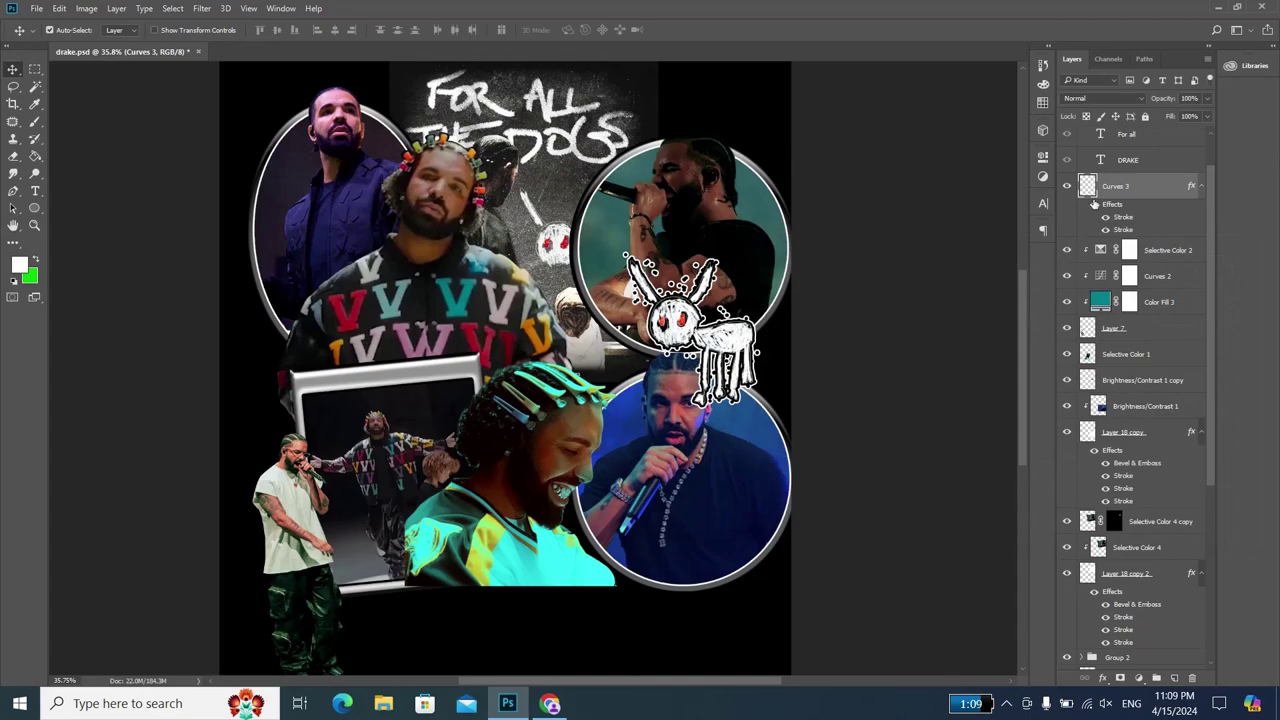
click(1094, 204)
scroll(670, 324, up, 2)
scroll(670, 324, up, 2)
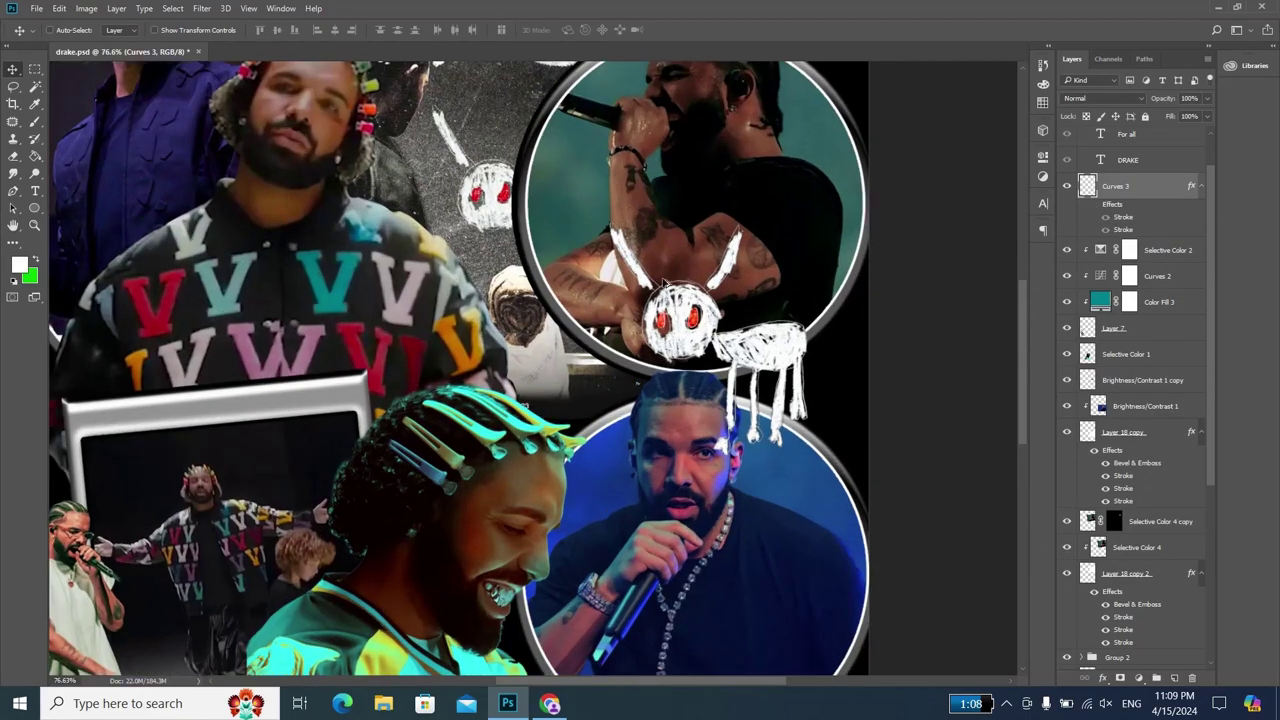
scroll(670, 324, up, 2)
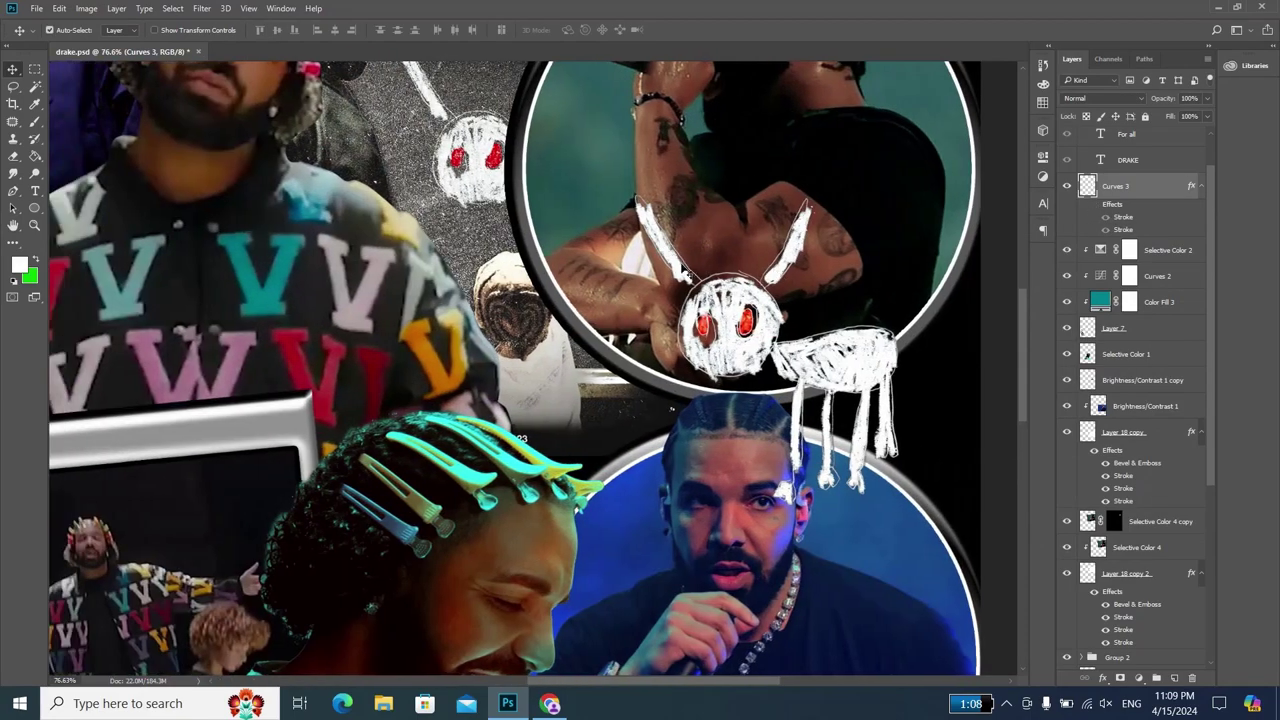
click(1094, 205)
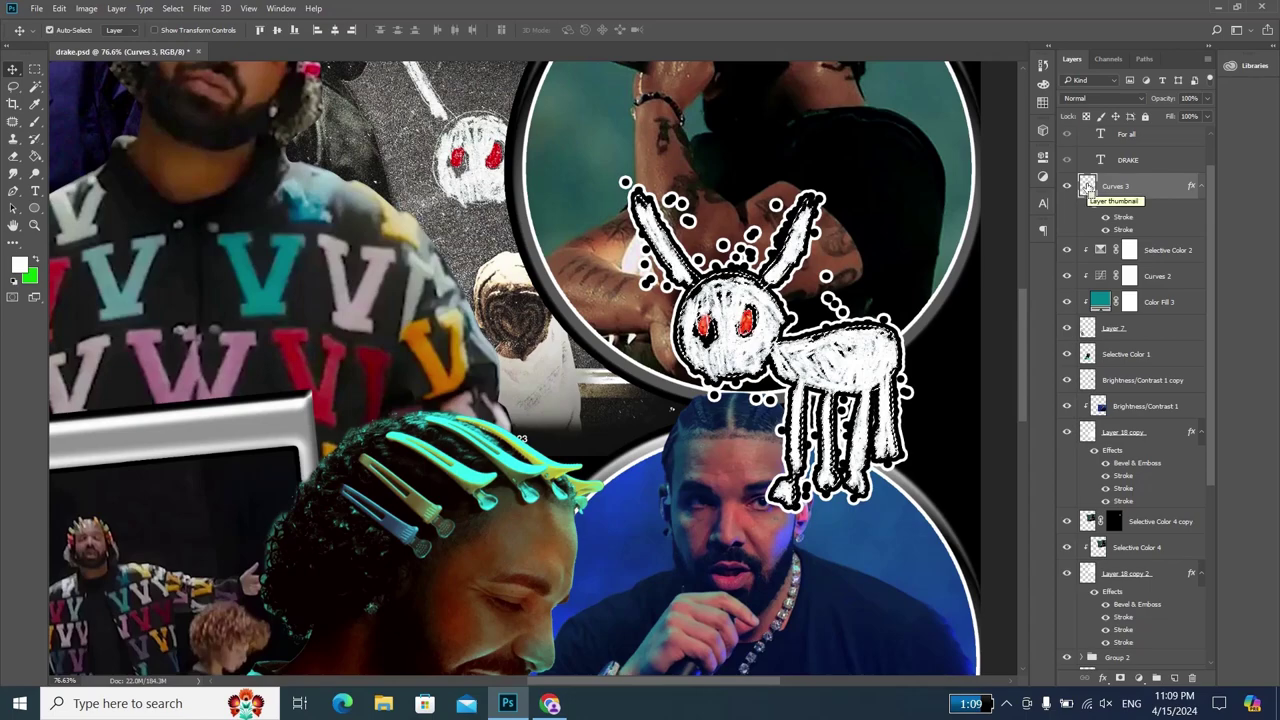
key(ctrl)
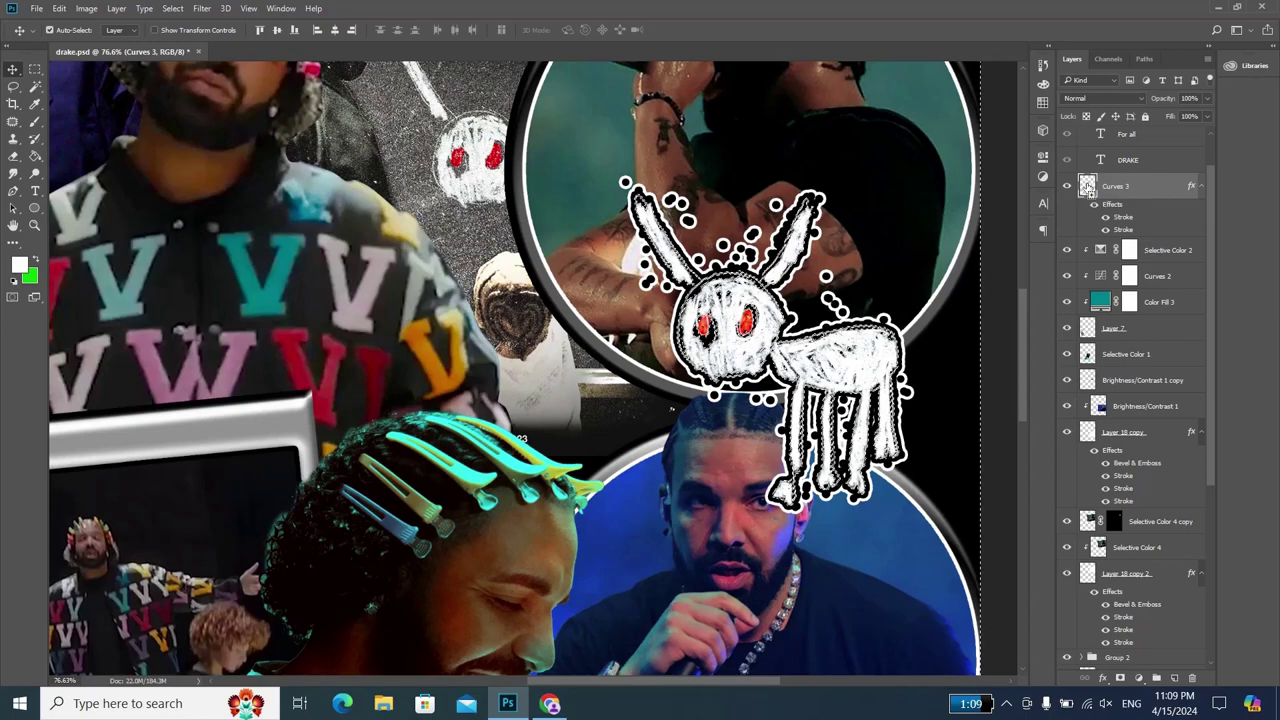
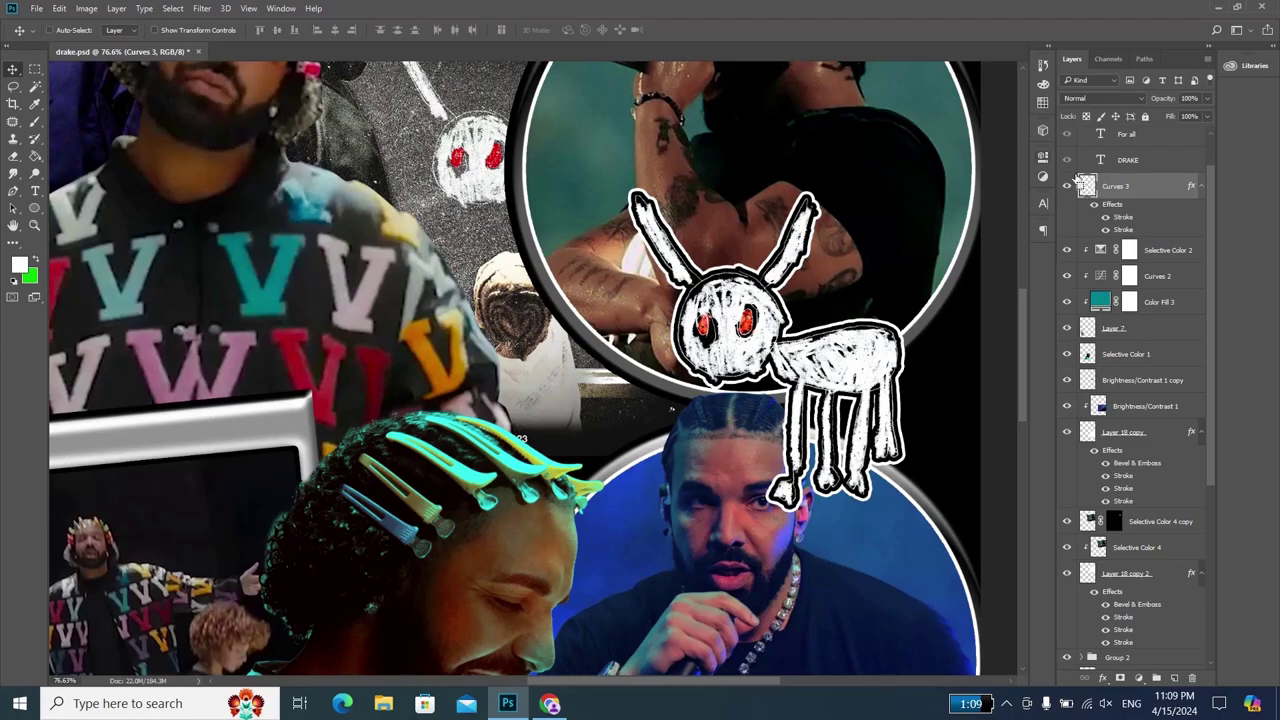
- Free-transform the white rabbit doodle a little to the right, over the two right-hand circles
scroll(533, 367, down, 2)
scroll(533, 367, down, 2)
scroll(533, 367, down, 2)
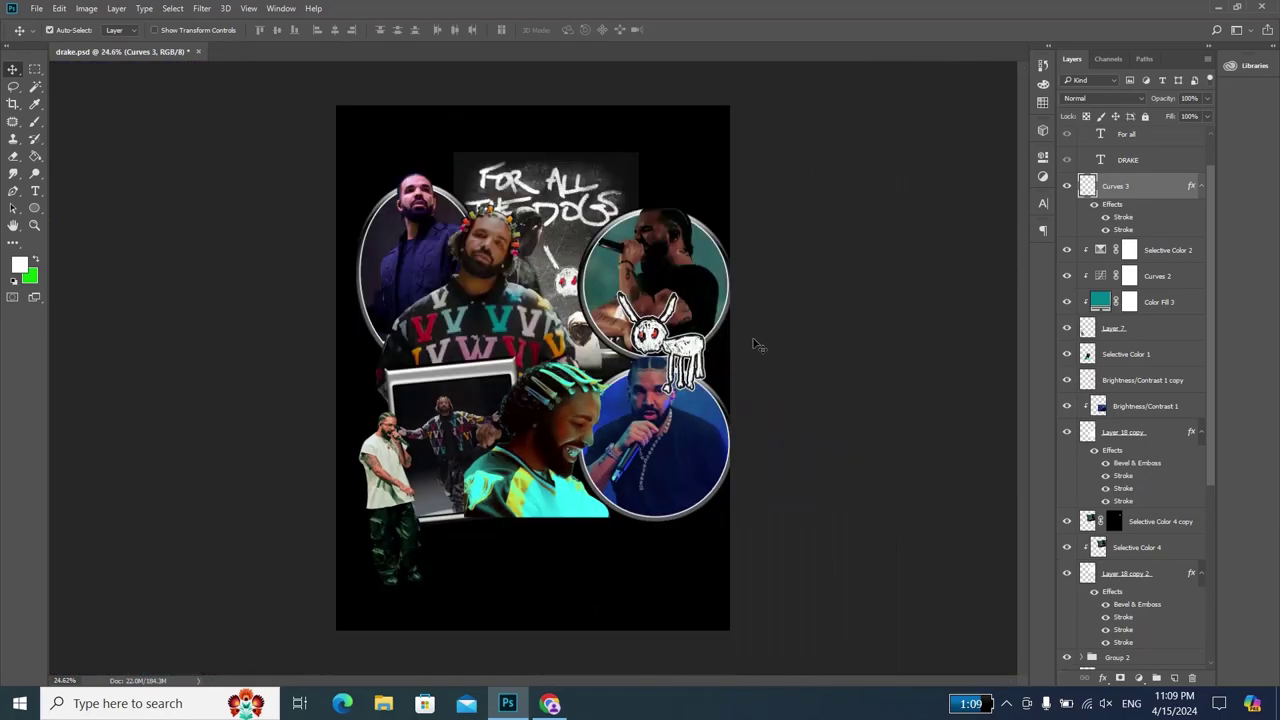
scroll(680, 410, up, 2)
scroll(680, 410, up, 2)
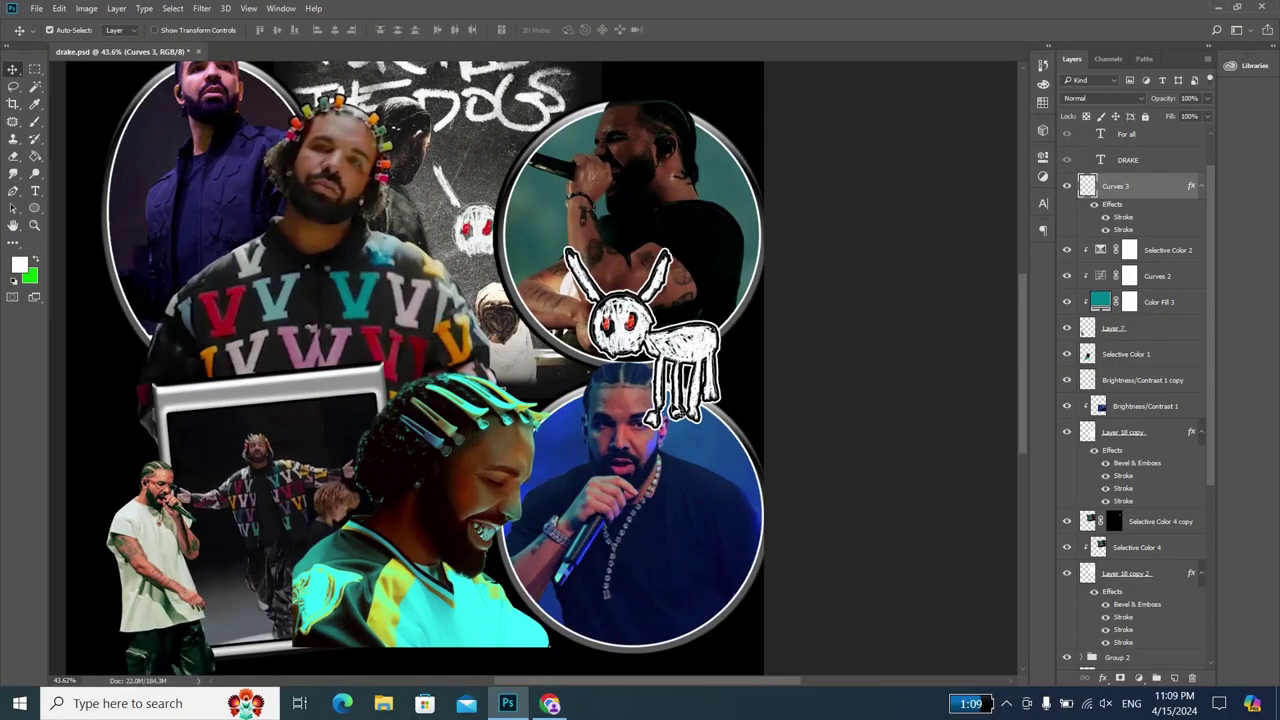
key(ctrl+t)
drag(712, 338, 749, 350)
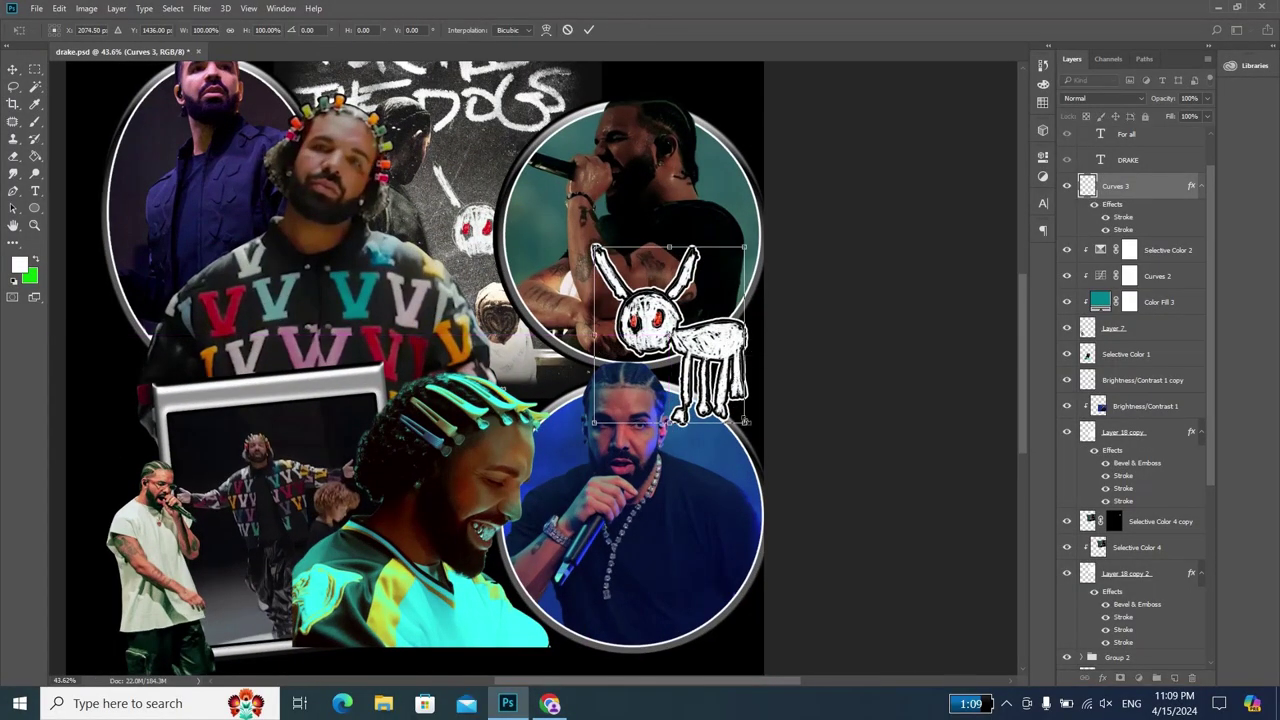
drag(745, 421, 750, 410)
key(Return)
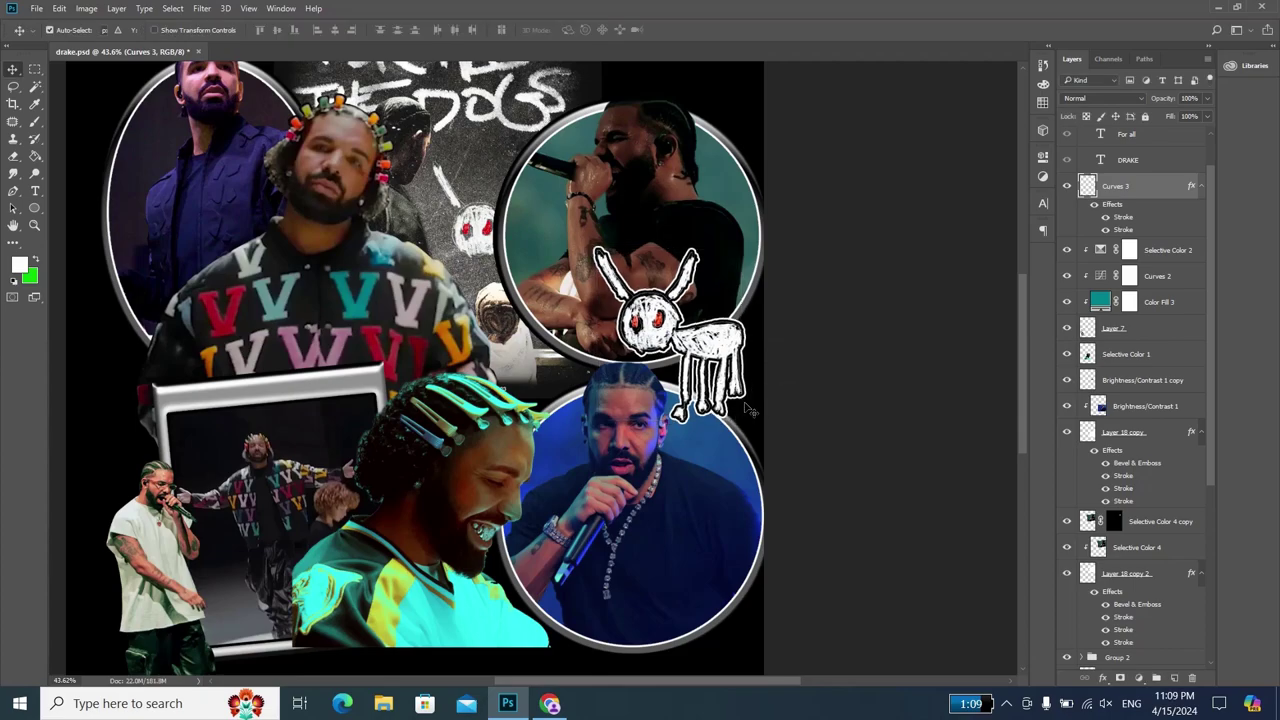
scroll(898, 383, down, 3)
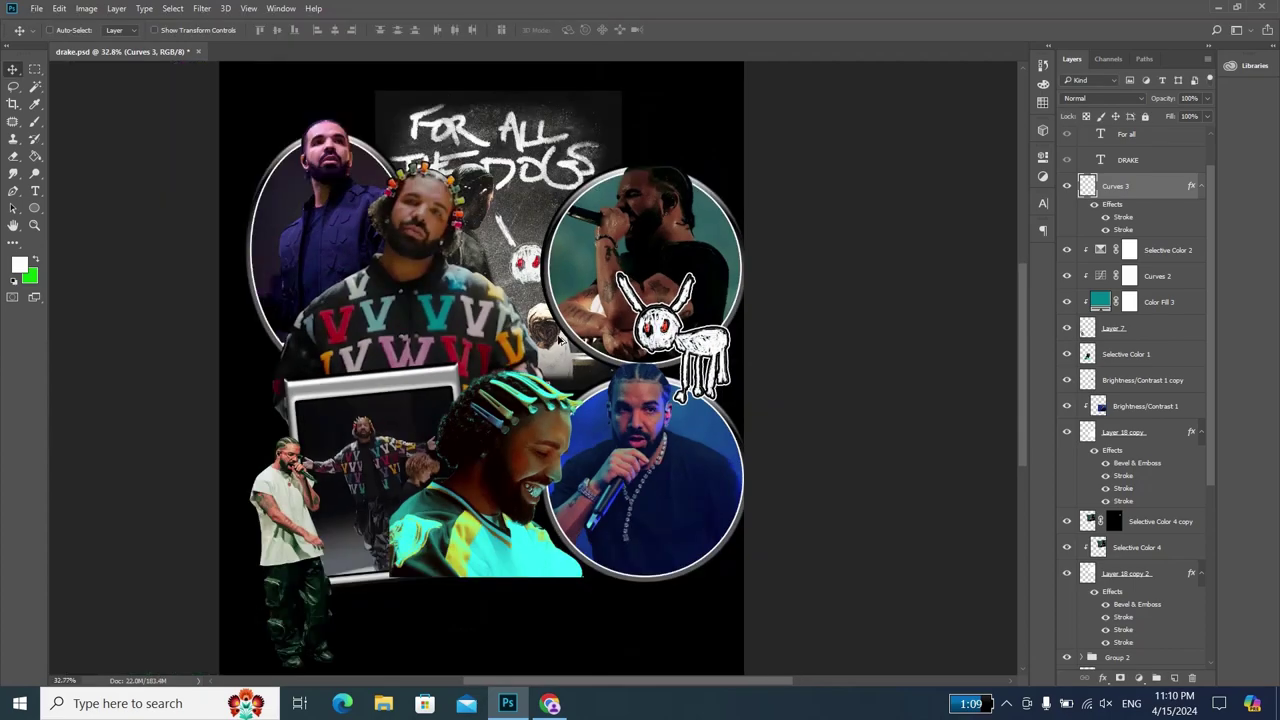
scroll(1140, 470, down, 2)
scroll(1140, 470, down, 2)
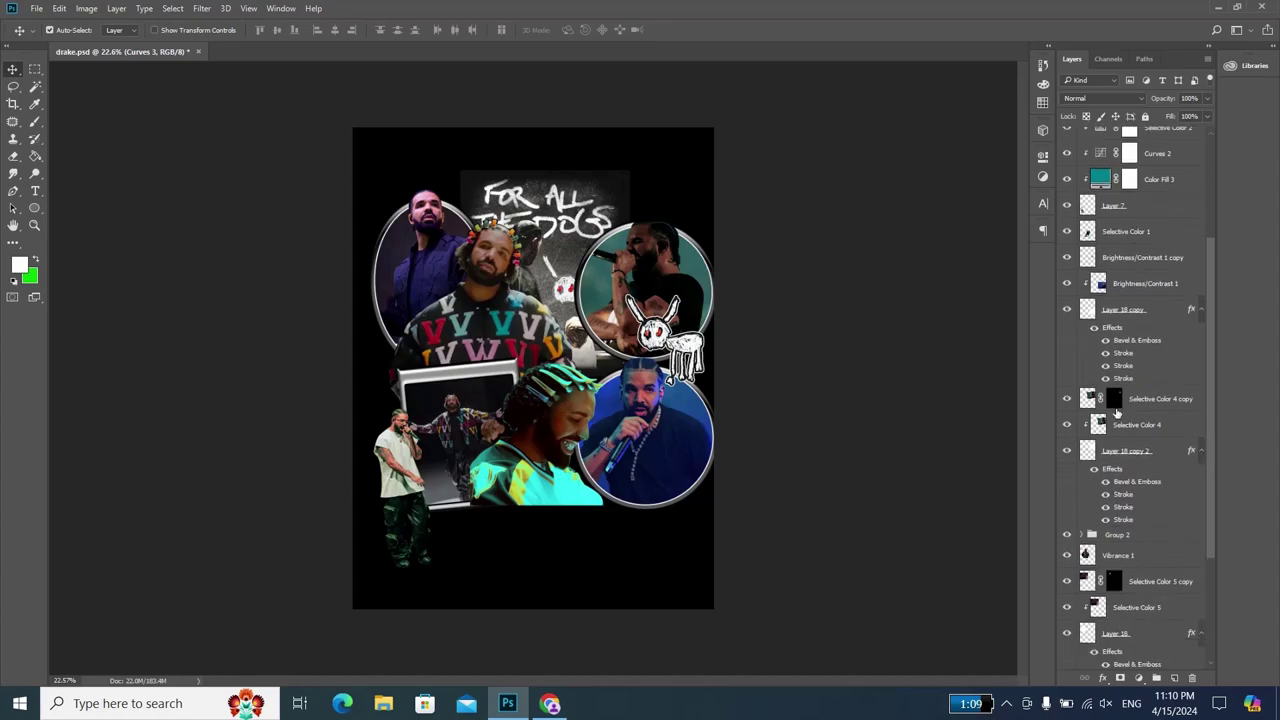
scroll(1142, 476, down, 2)
scroll(1142, 476, down, 3)
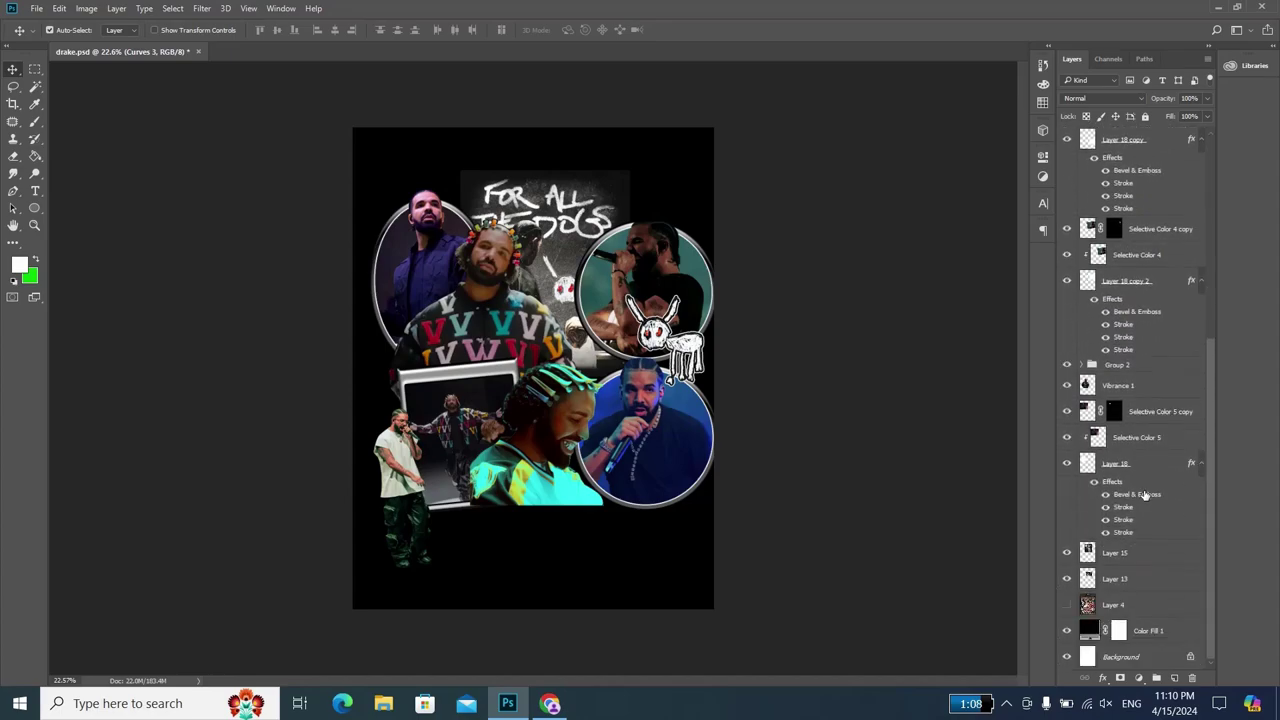
- Group the collage layers down to Layer 13 as Group 3 and scale it to about 92%
shift+click(1120, 584)
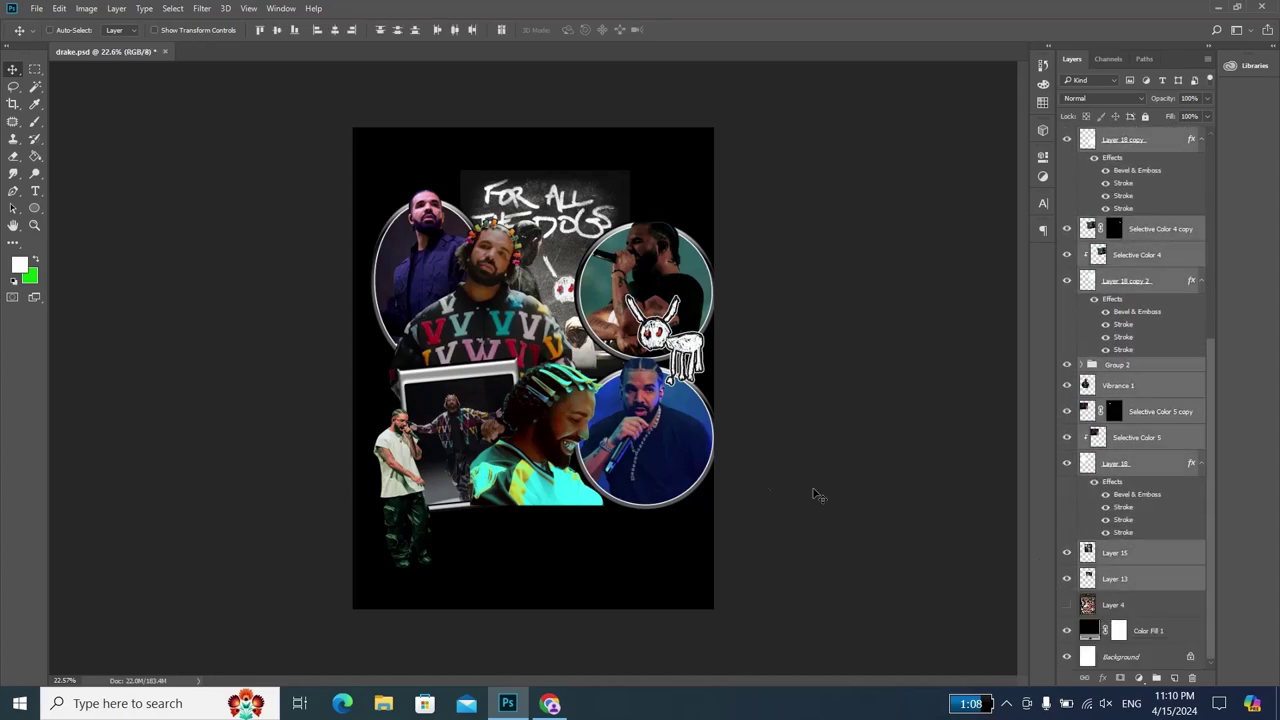
key(ctrl+g)
key(ctrl+t)
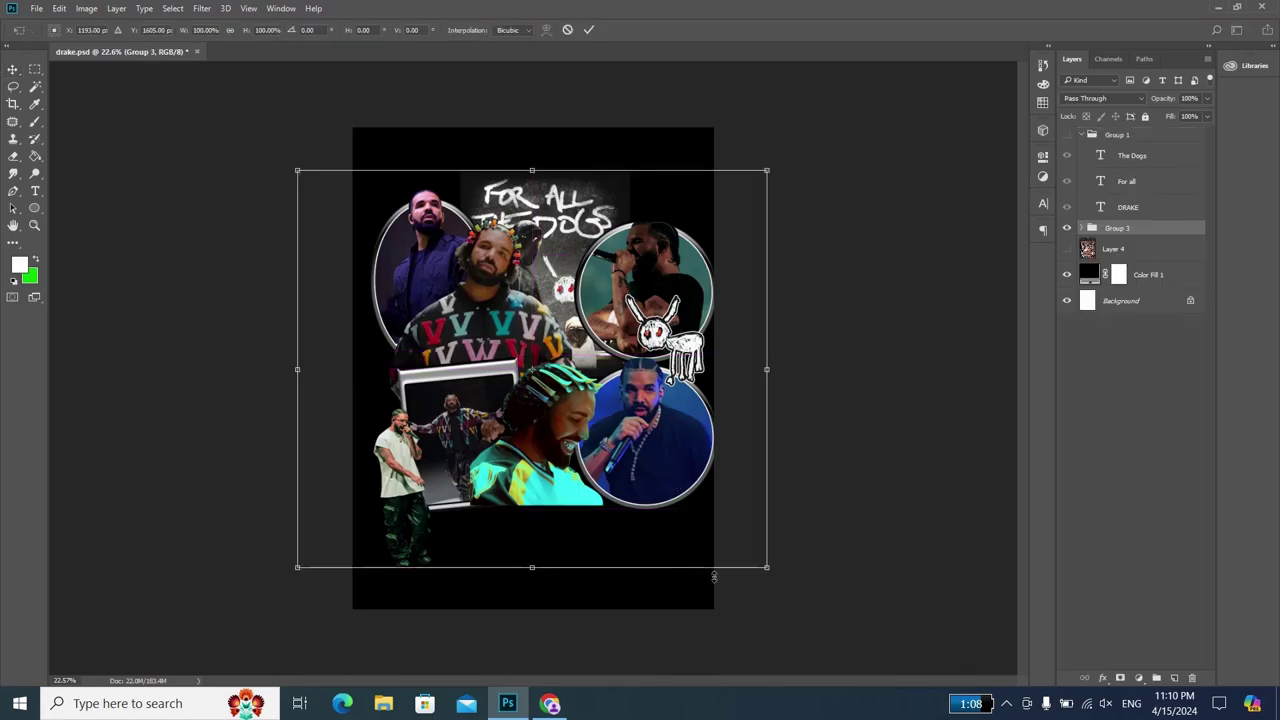
drag(770, 571, 770, 530)
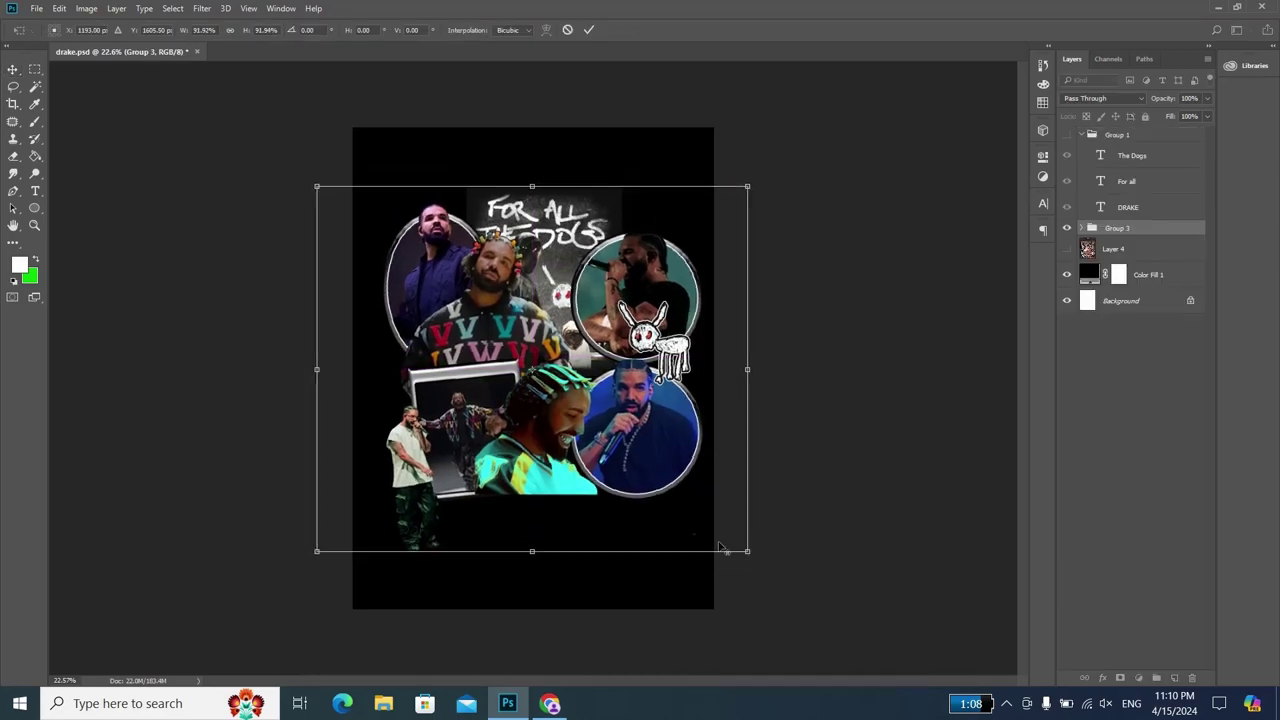
drag(685, 527, 683, 527)
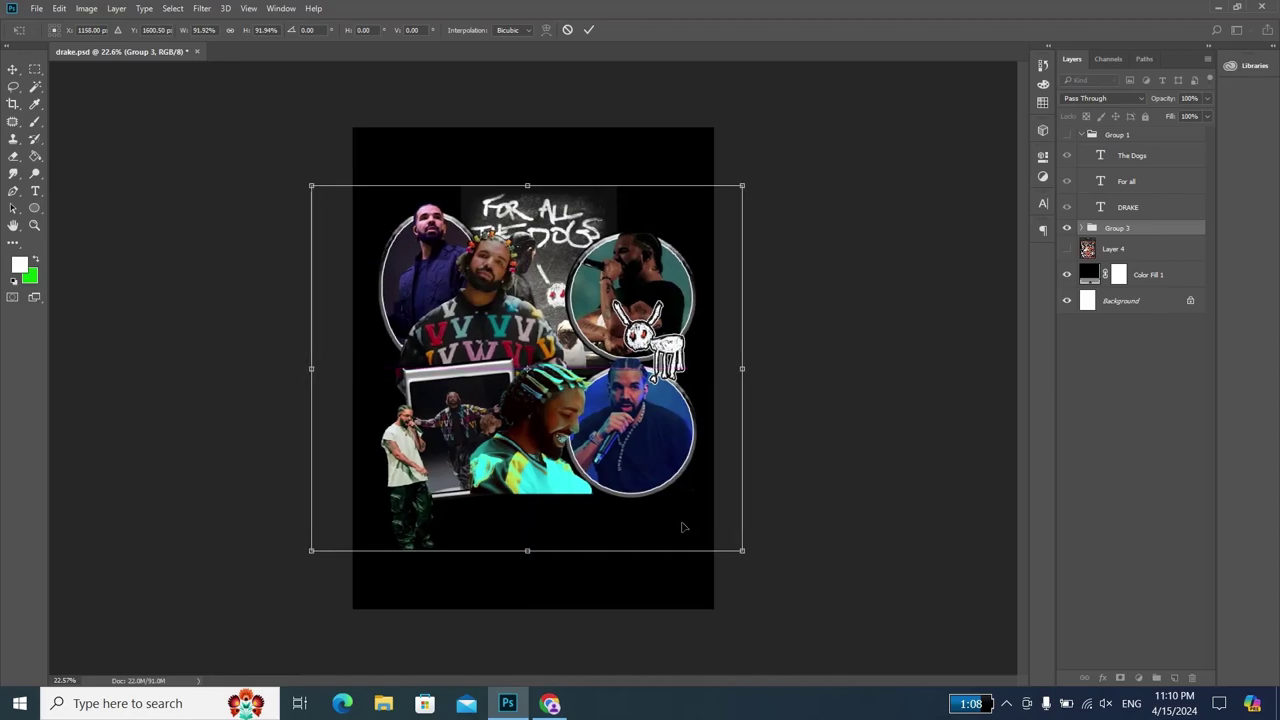
key(Return)
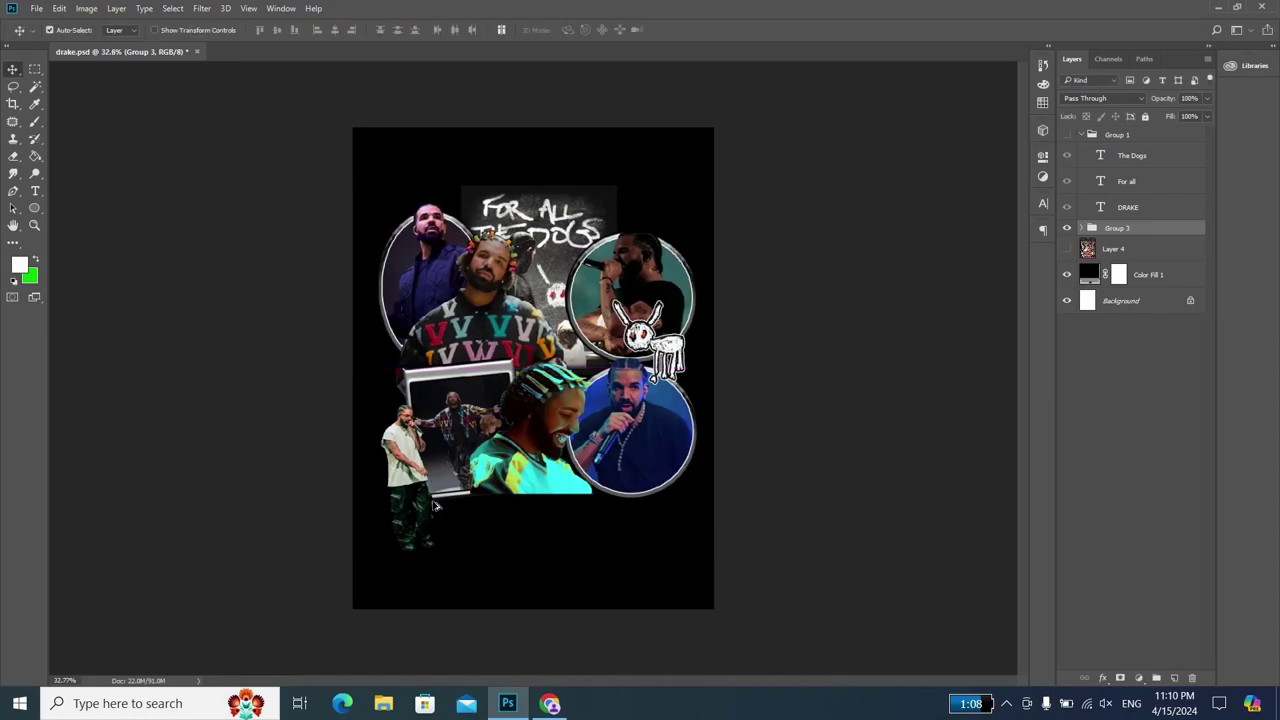
scroll(424, 500, up, 3)
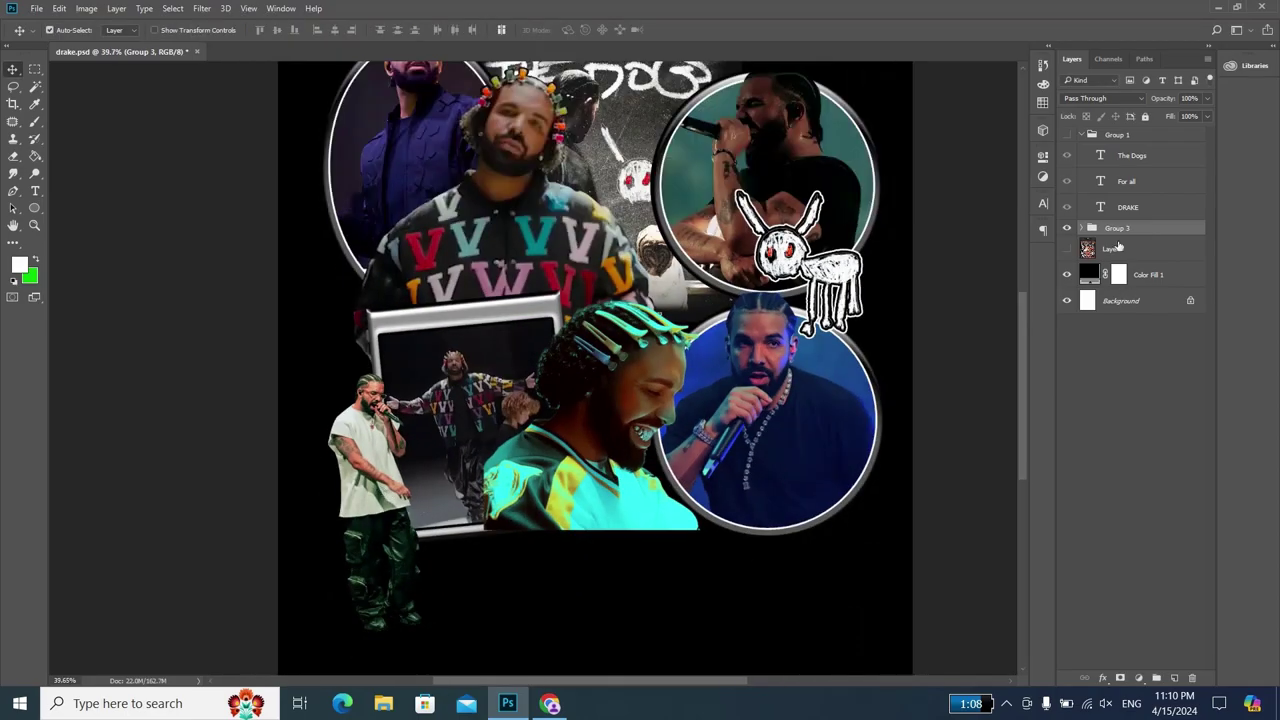
- In Group 3's Selective Color 2 adjustment, set the Greens' Cyan to -68
click(372, 452)
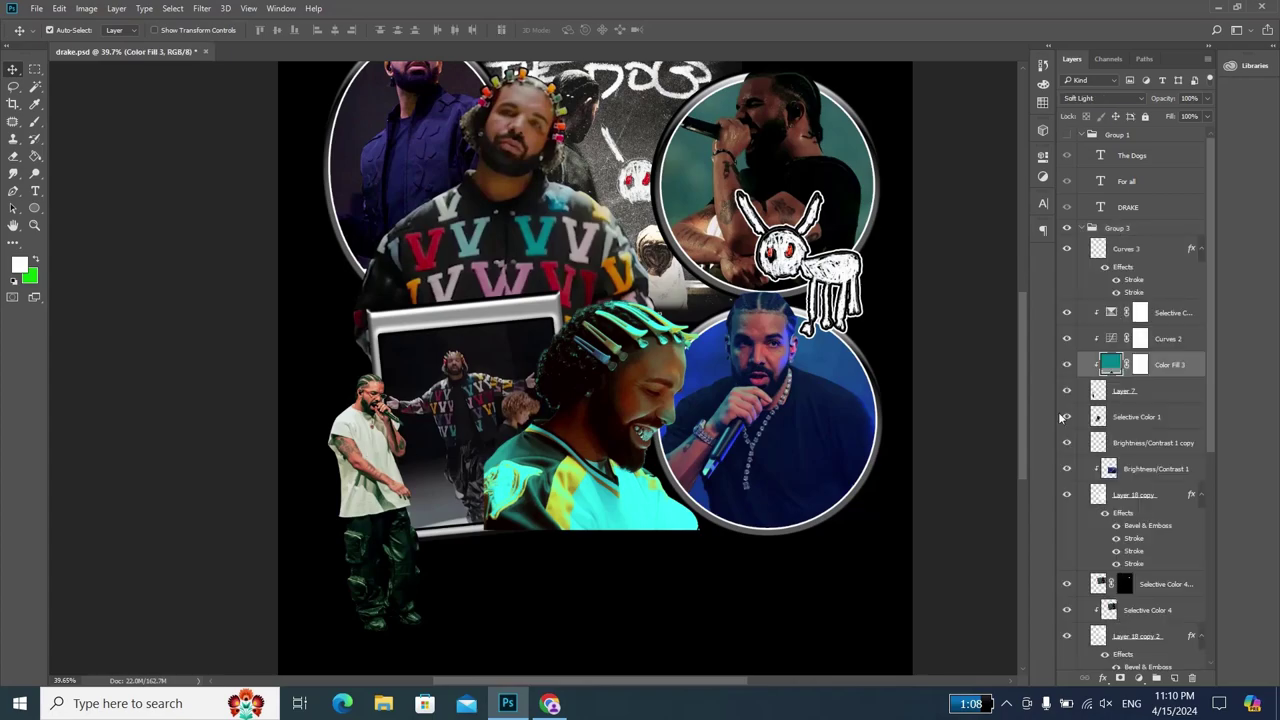
double_click(1111, 313)
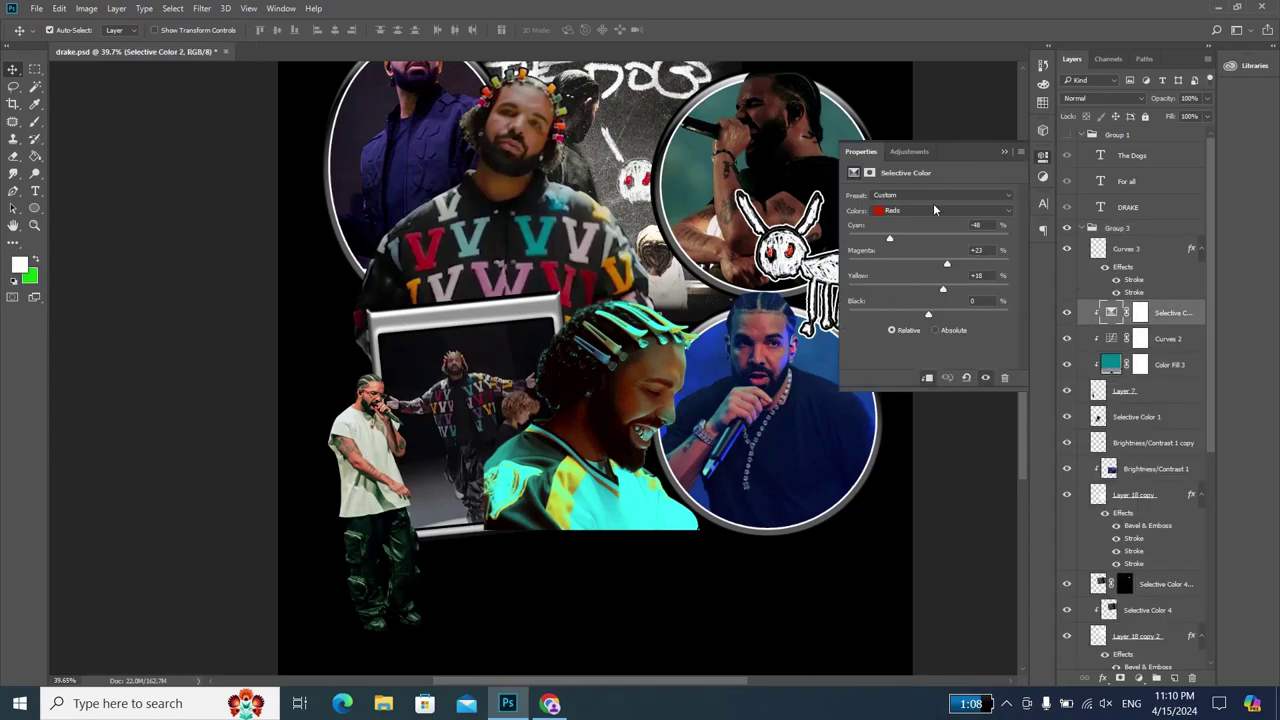
click(934, 209)
click(920, 247)
mouse_move(1009, 234)
mouse_down()
mouse_move(873, 240)
mouse_move(965, 267)
mouse_up()
click(1003, 152)
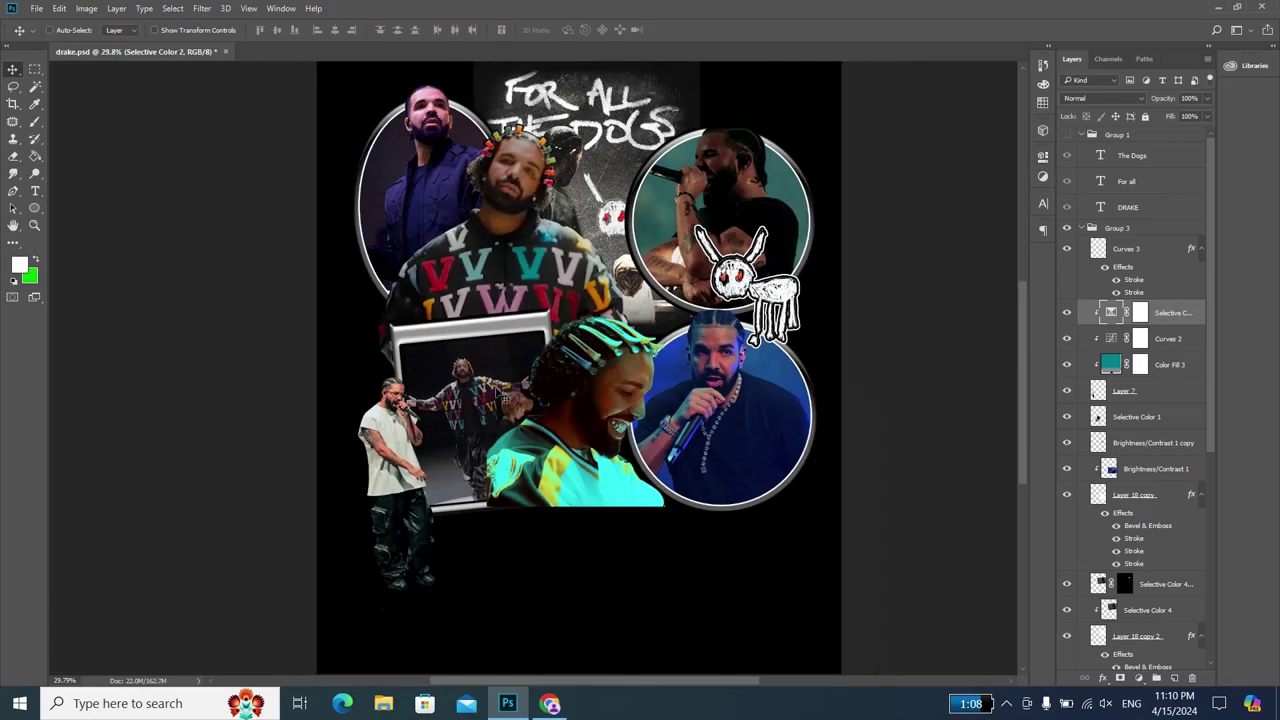
scroll(600, 330, down, 3)
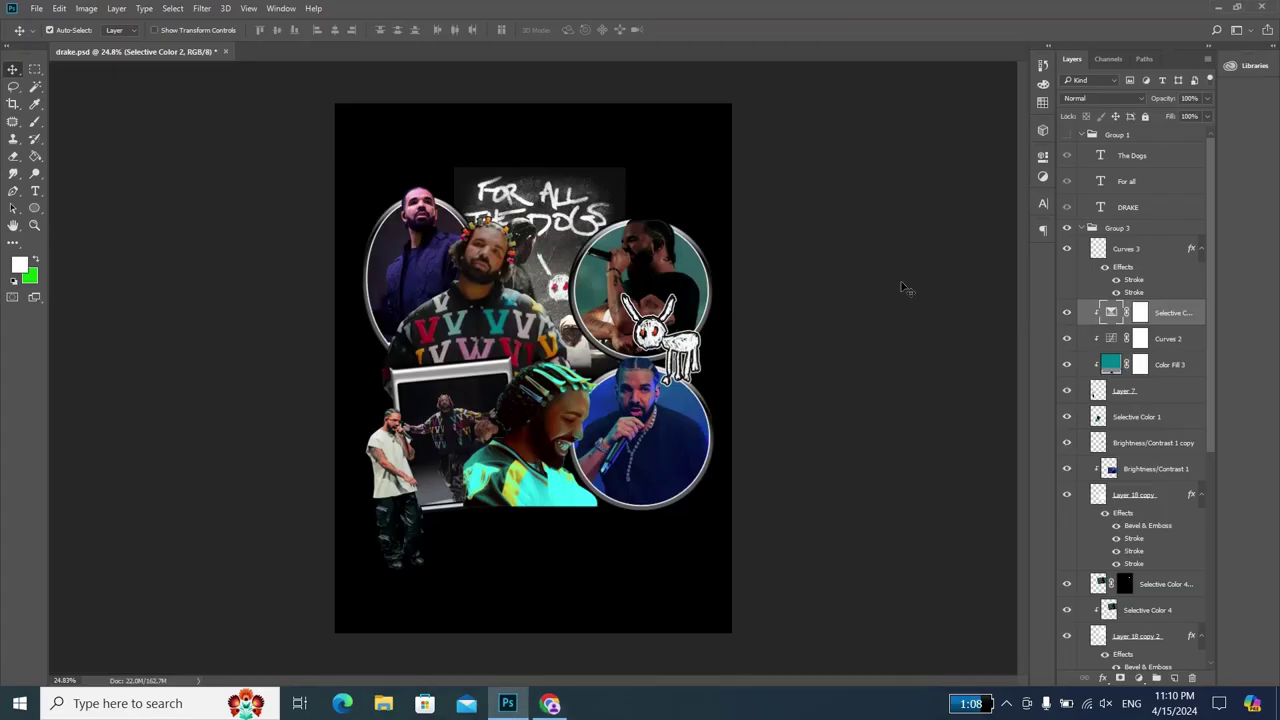
- Make the Group 1 titles visible and scale the Group 3 collage down to about 96%
click(1066, 134)
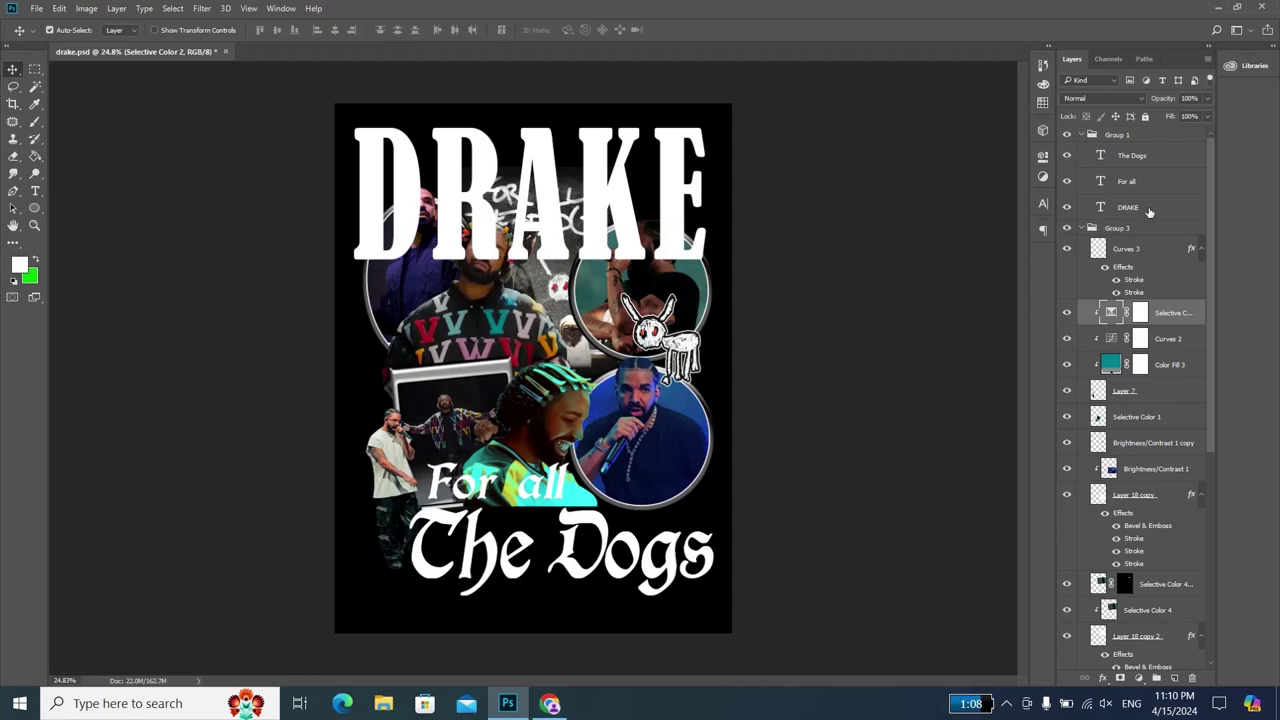
click(1127, 230)
key(ctrl+t)
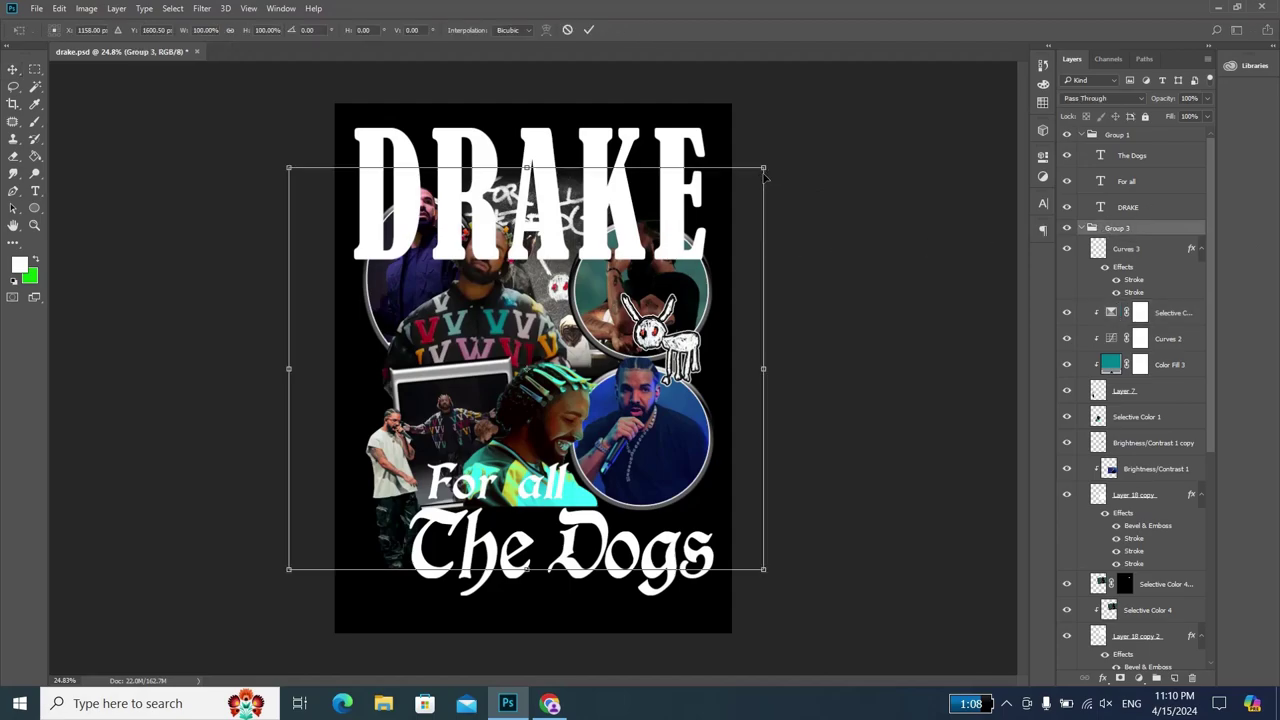
drag(765, 172, 746, 186)
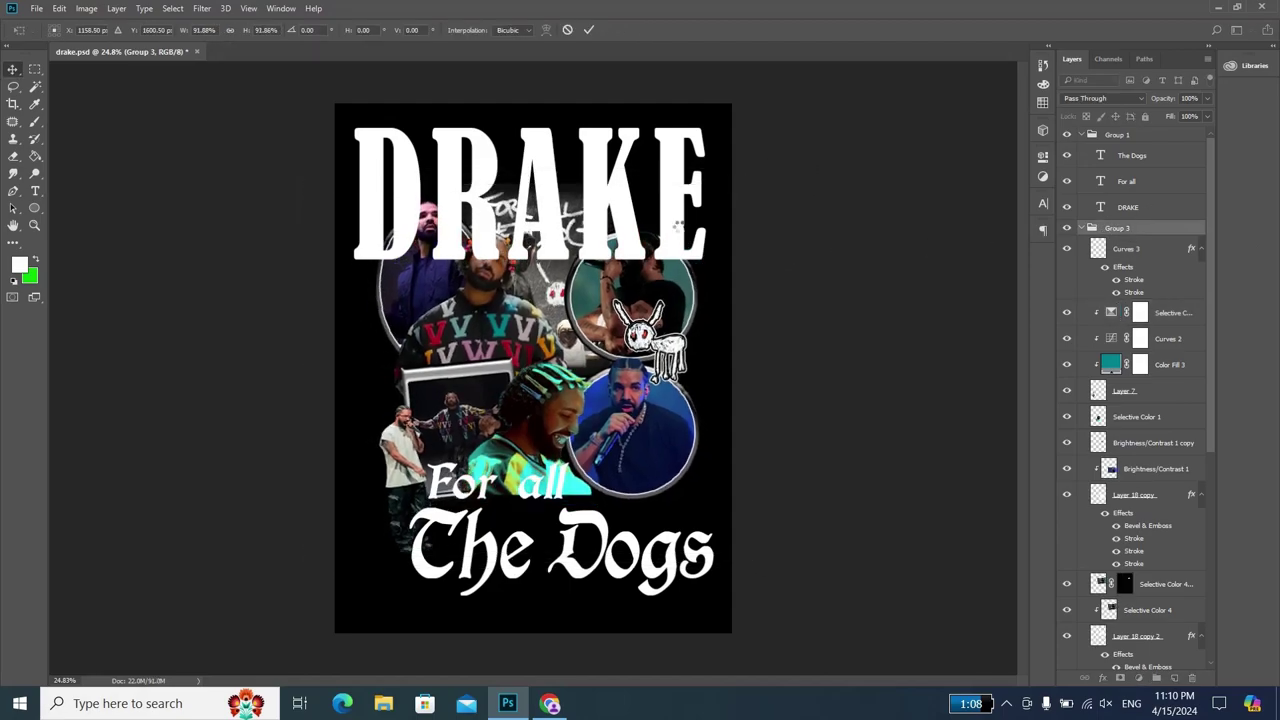
key(Return)
- Shrink the DRAKE title to about 92% and nudge it upward
click(700, 188)
key(t)
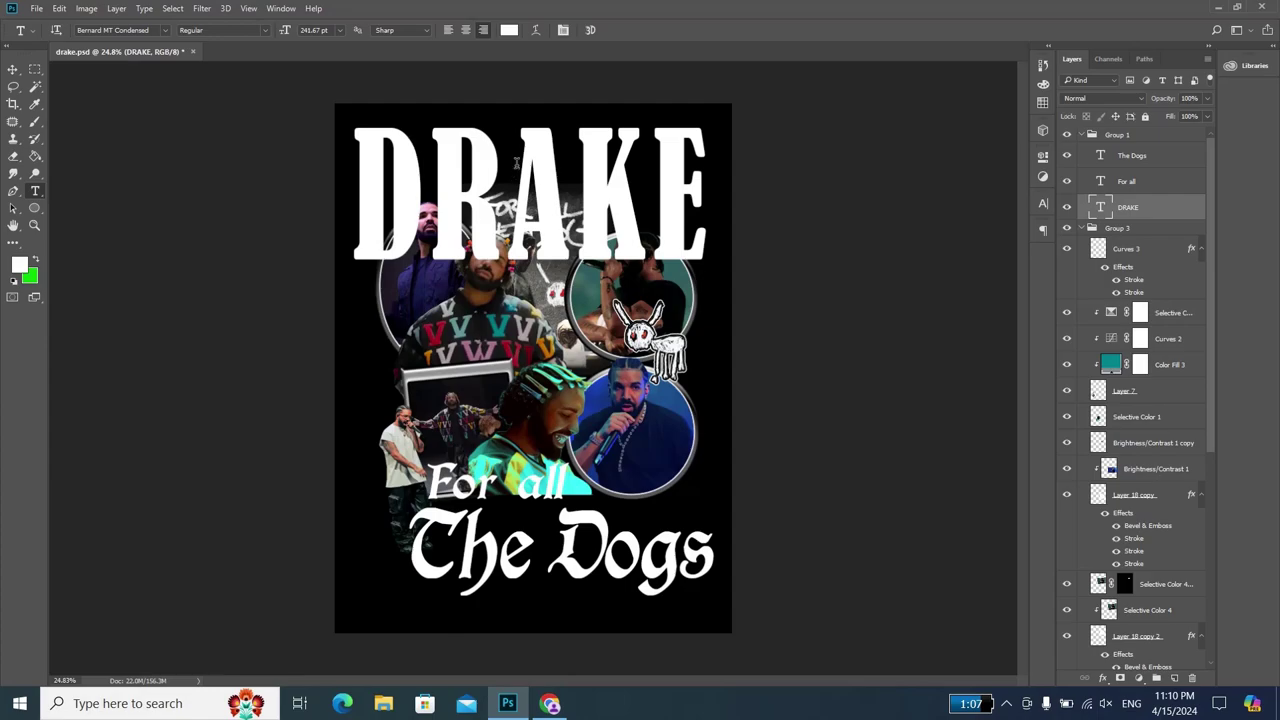
key(ctrl+t)
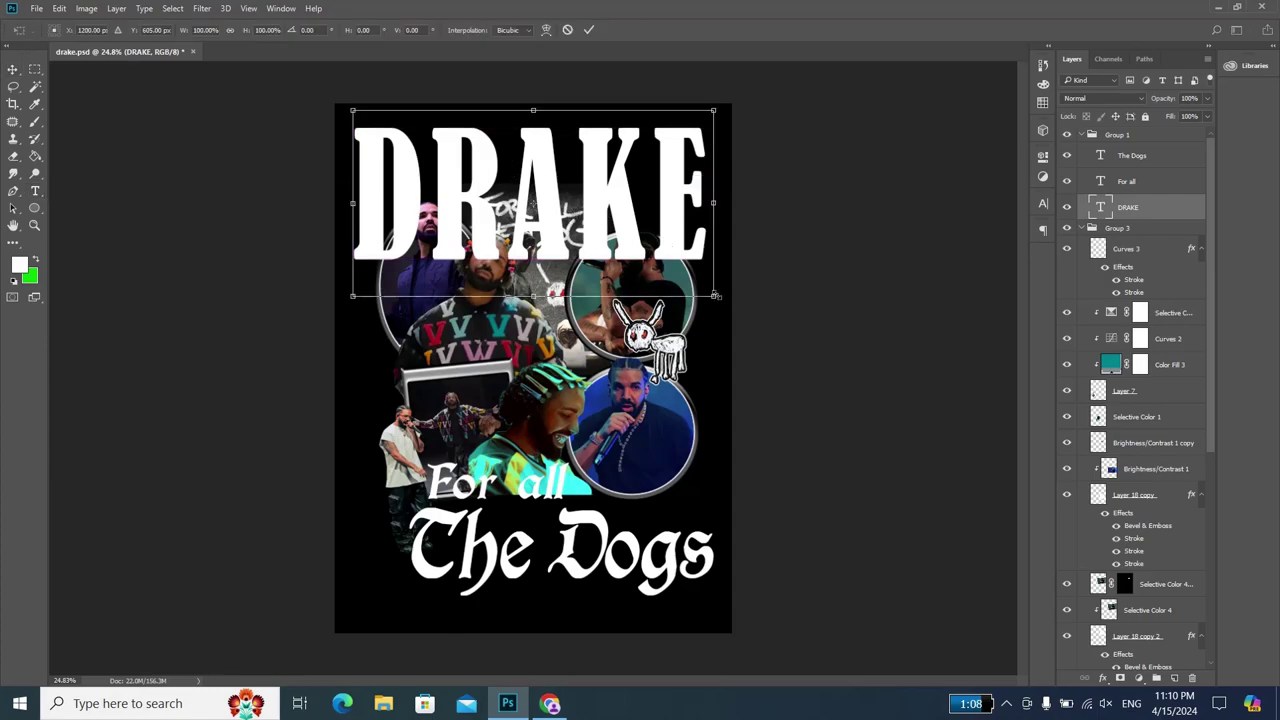
drag(716, 296, 699, 290)
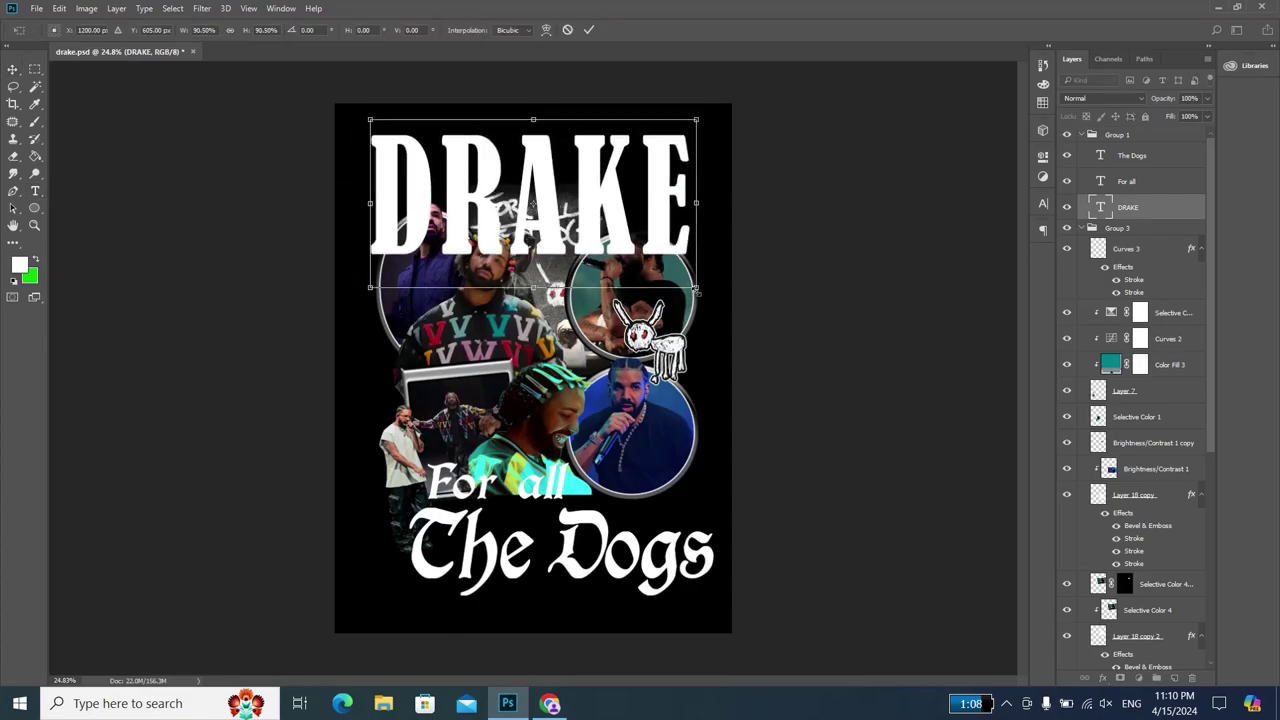
key(Return)
key(shift+Up)
key(shift+Up)
key(shift+Up)
key(shift+Up)
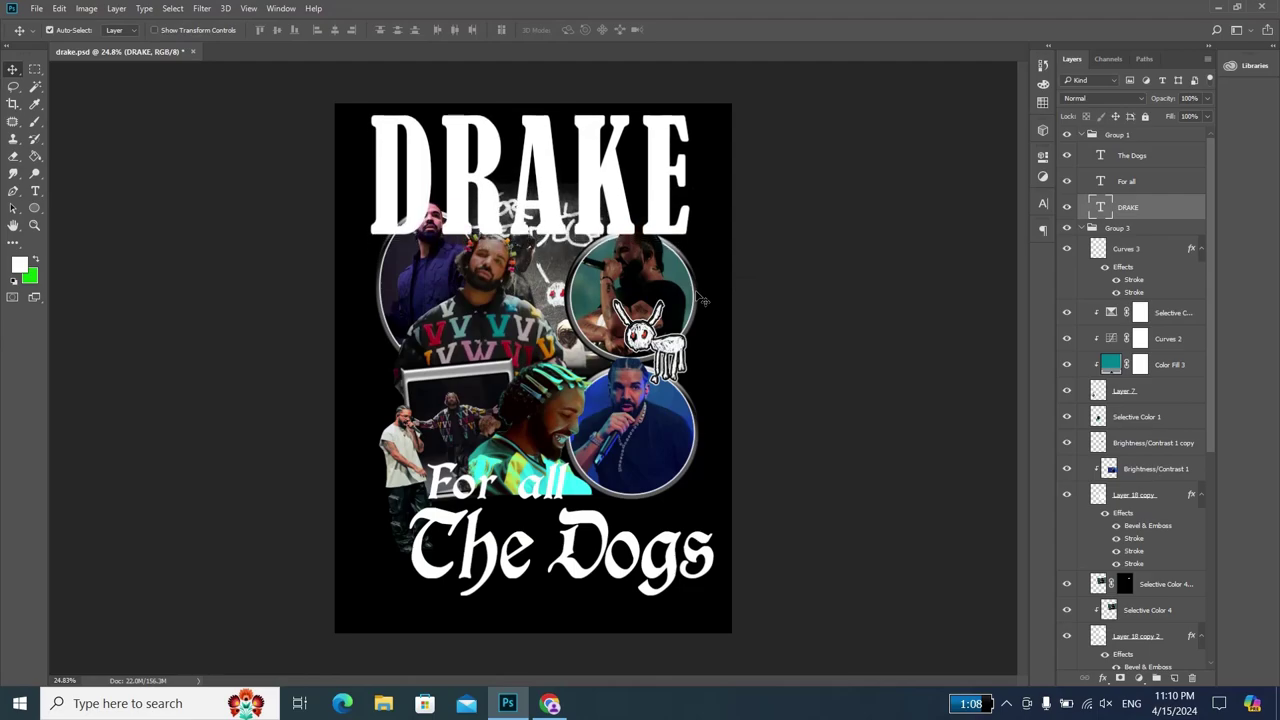
key(shift+Up)
key(shift+Up)
key(shift+Up)
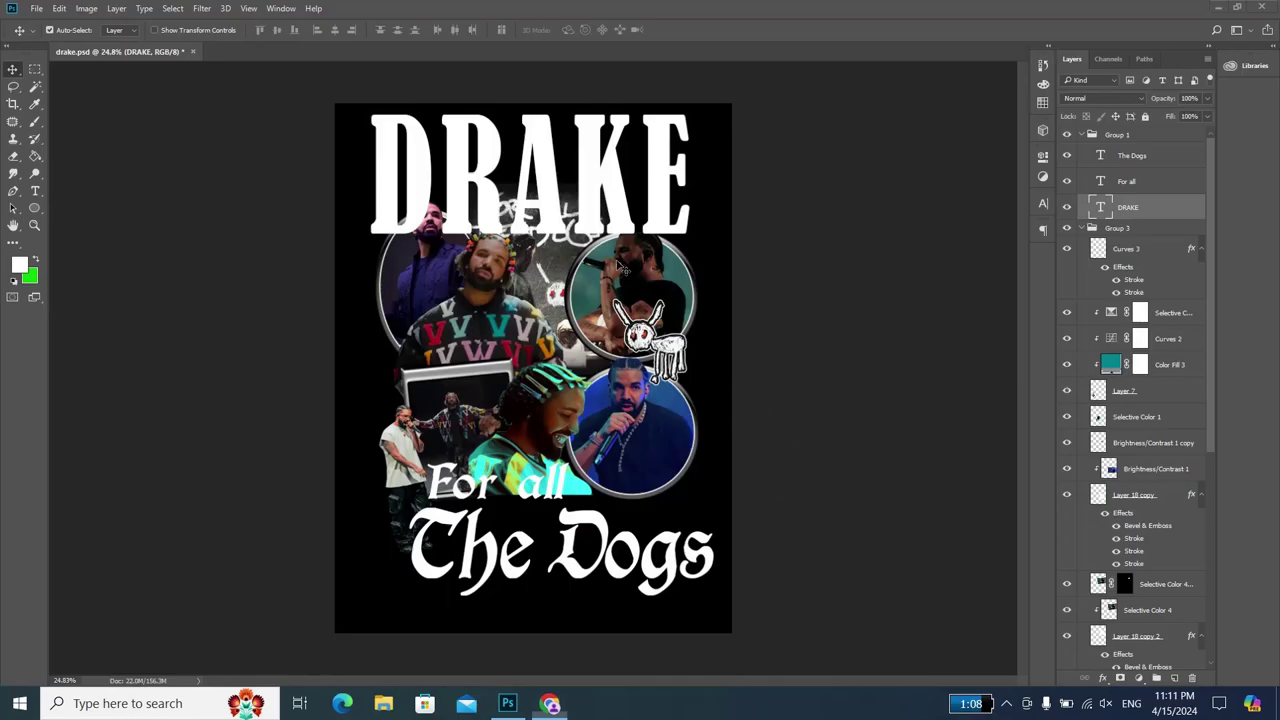
key(t)
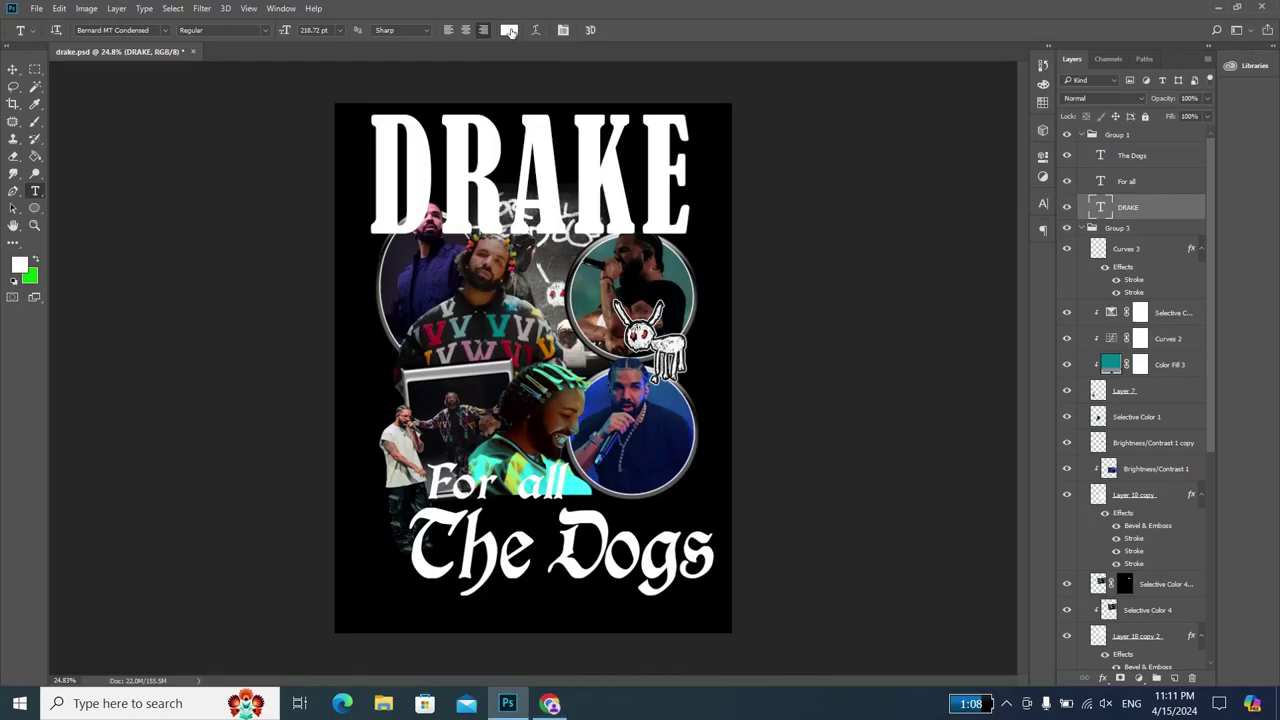
- Color the DRAKE title teal and warp it with an Arc Lower style, bend -32
click(509, 31)
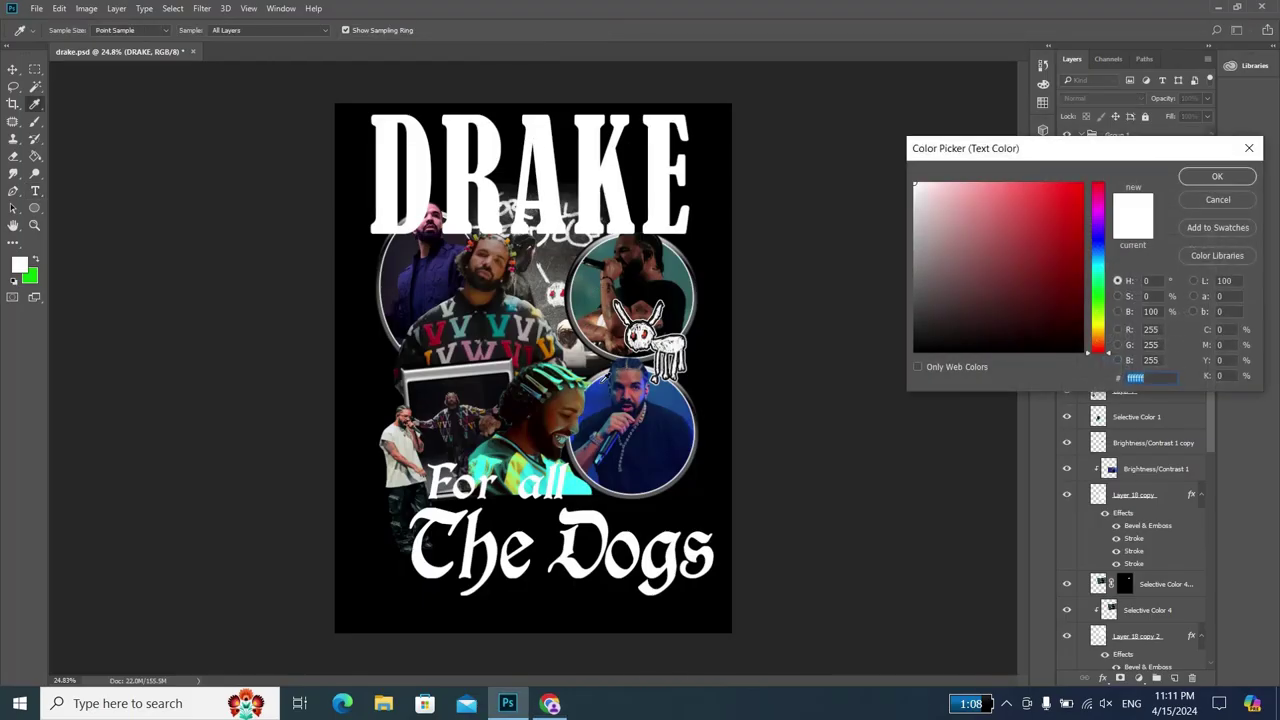
click(511, 320)
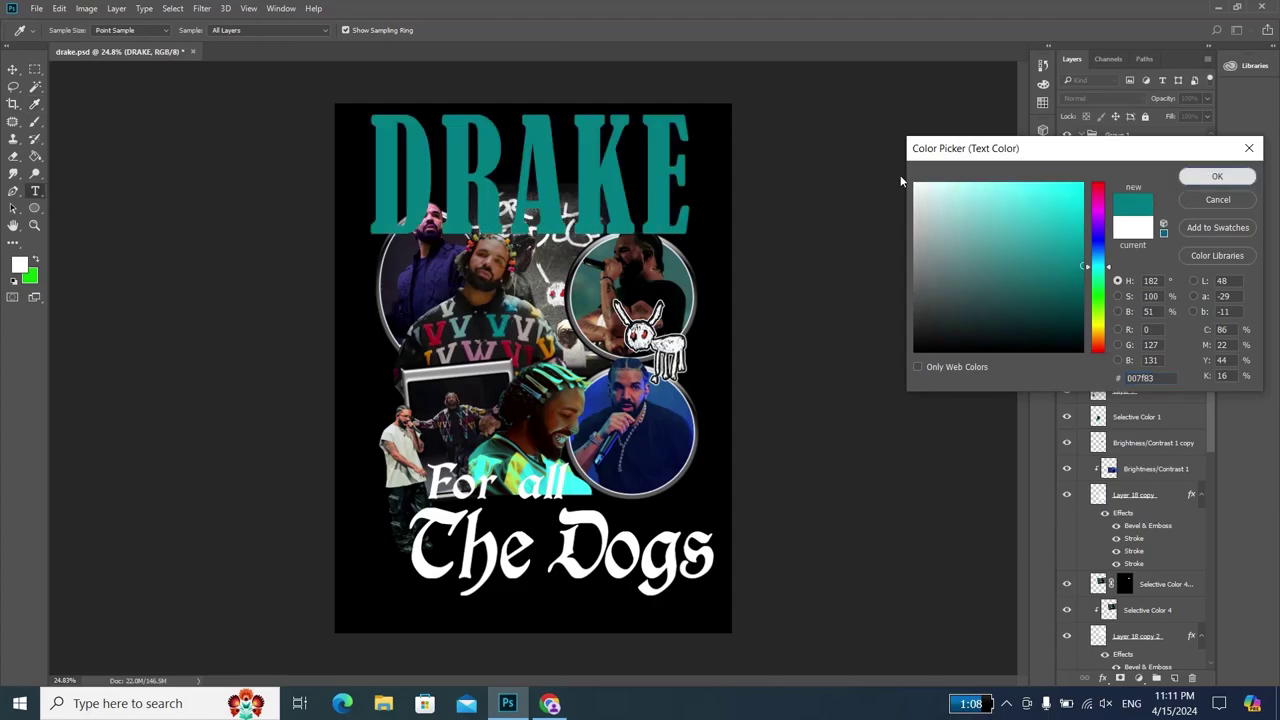
key(Return)
click(532, 31)
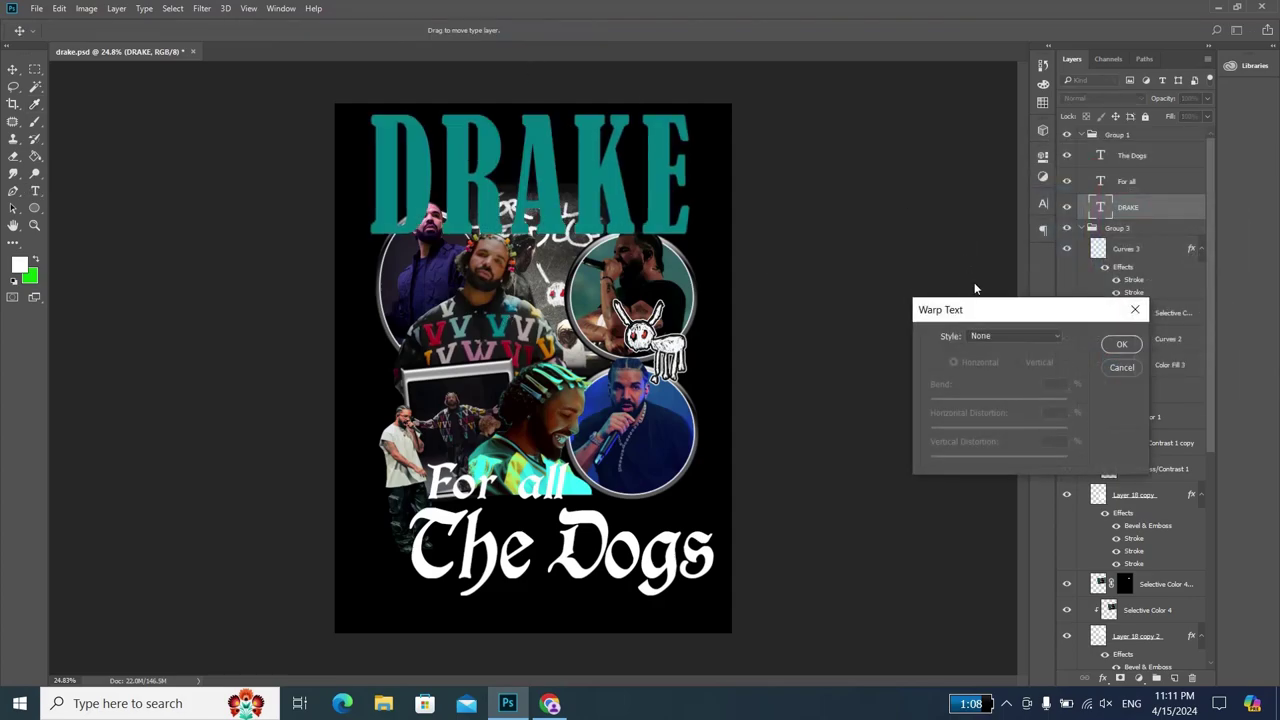
click(1011, 338)
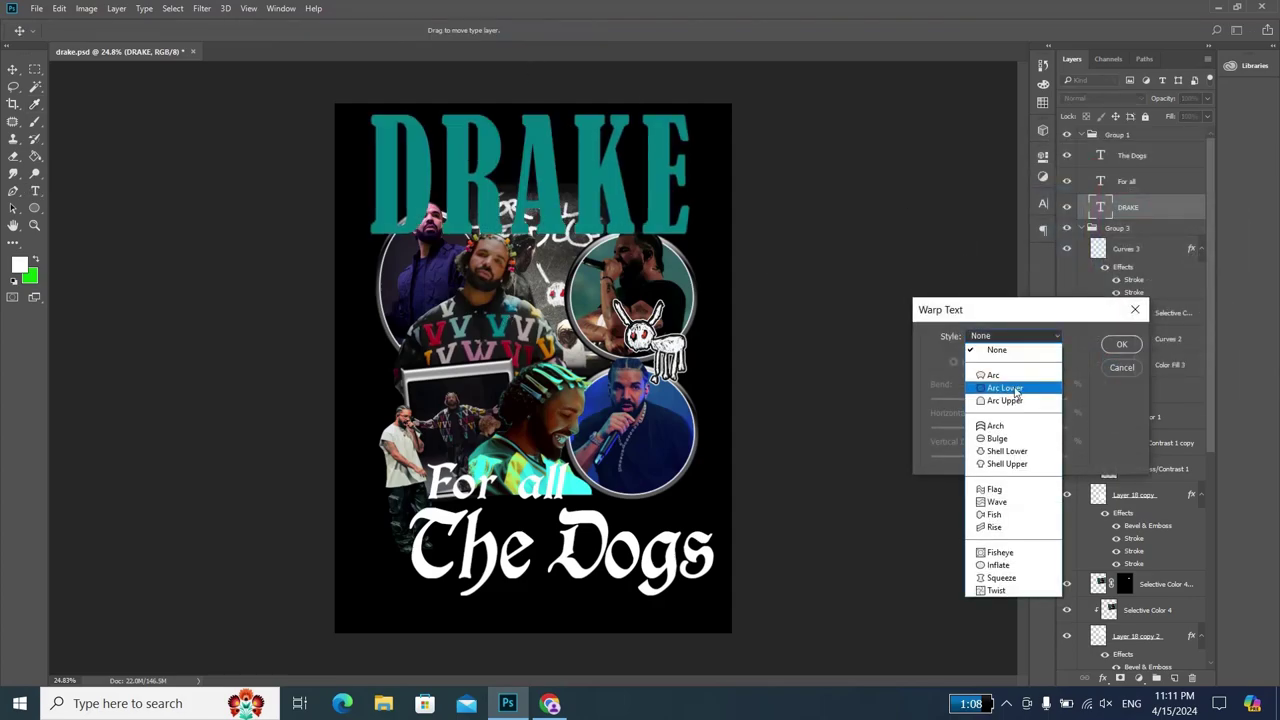
click(1015, 389)
drag(982, 401, 977, 401)
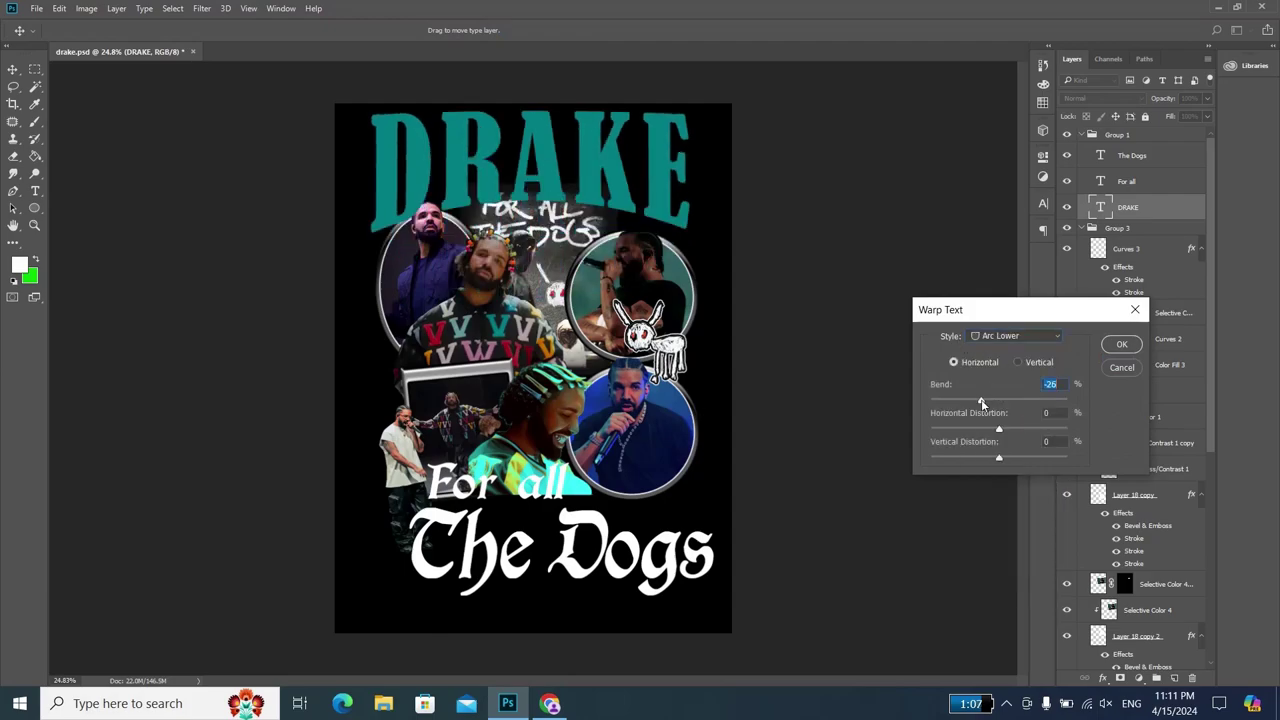
click(1118, 346)
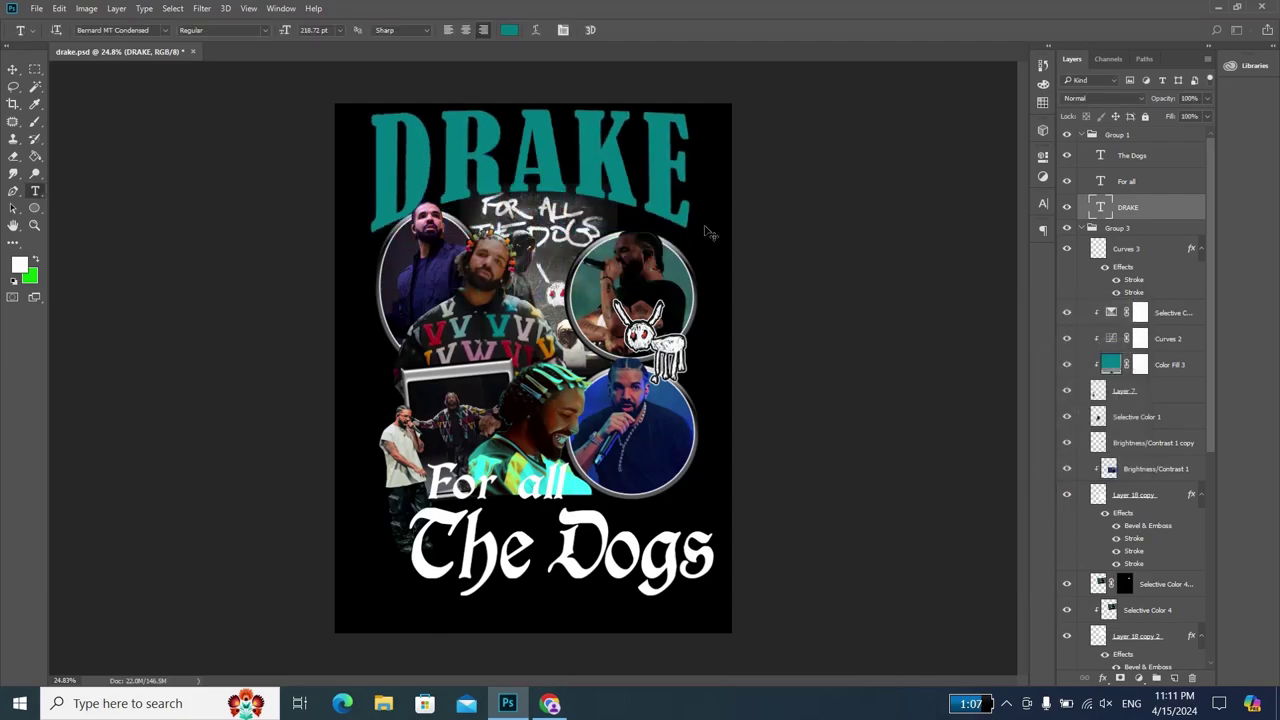
- Stretch DRAKE to about 102% width and 105% height across the top
key(ctrl+t)
drag(700, 266, 704, 272)
key(ctrl+z)
key(ctrl+z)
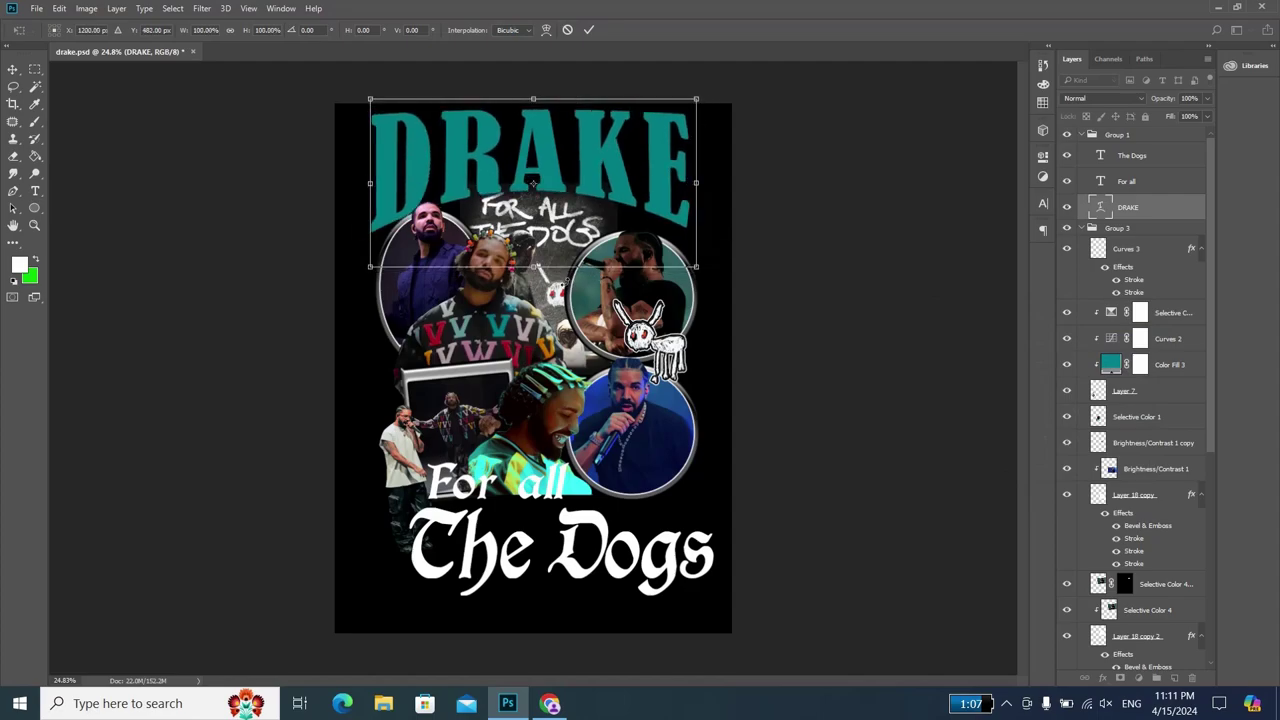
drag(539, 268, 542, 272)
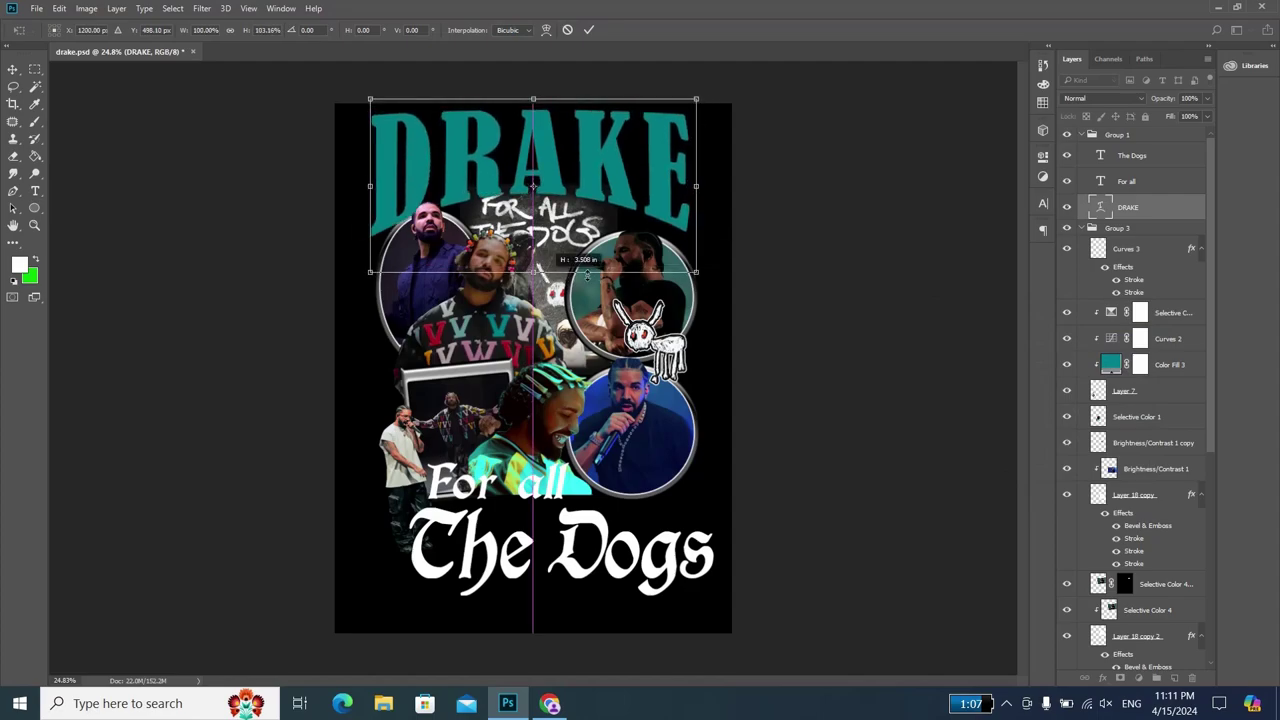
drag(696, 271, 705, 278)
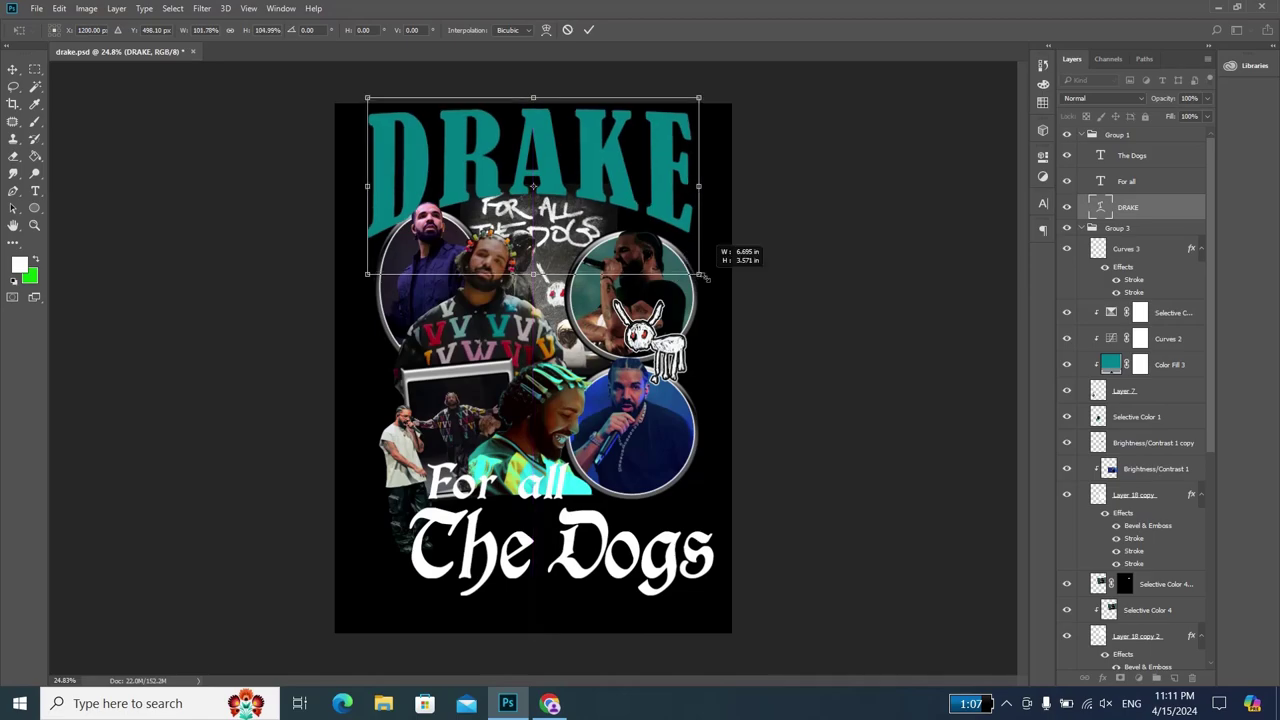
key(Return)
key(alt+Tab)
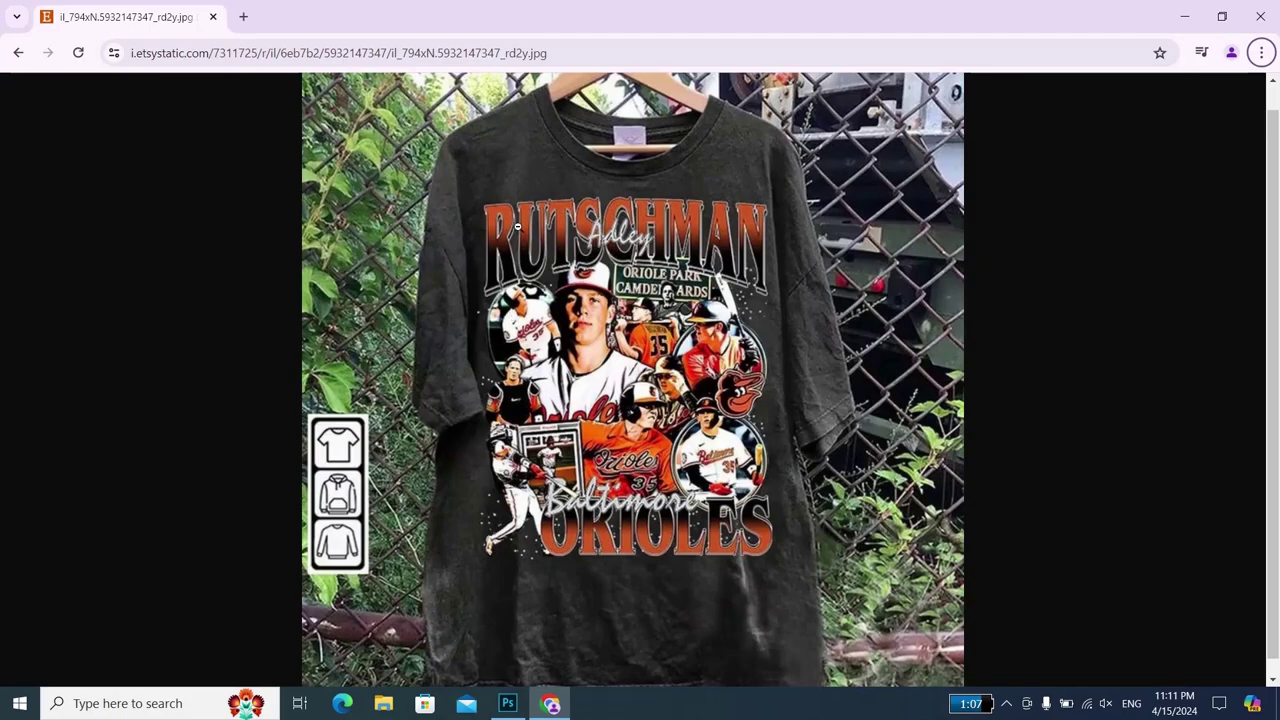
key(alt+Tab)
- Add a white 10 px stroke layer effect to the DRAKE title
click(1098, 676)
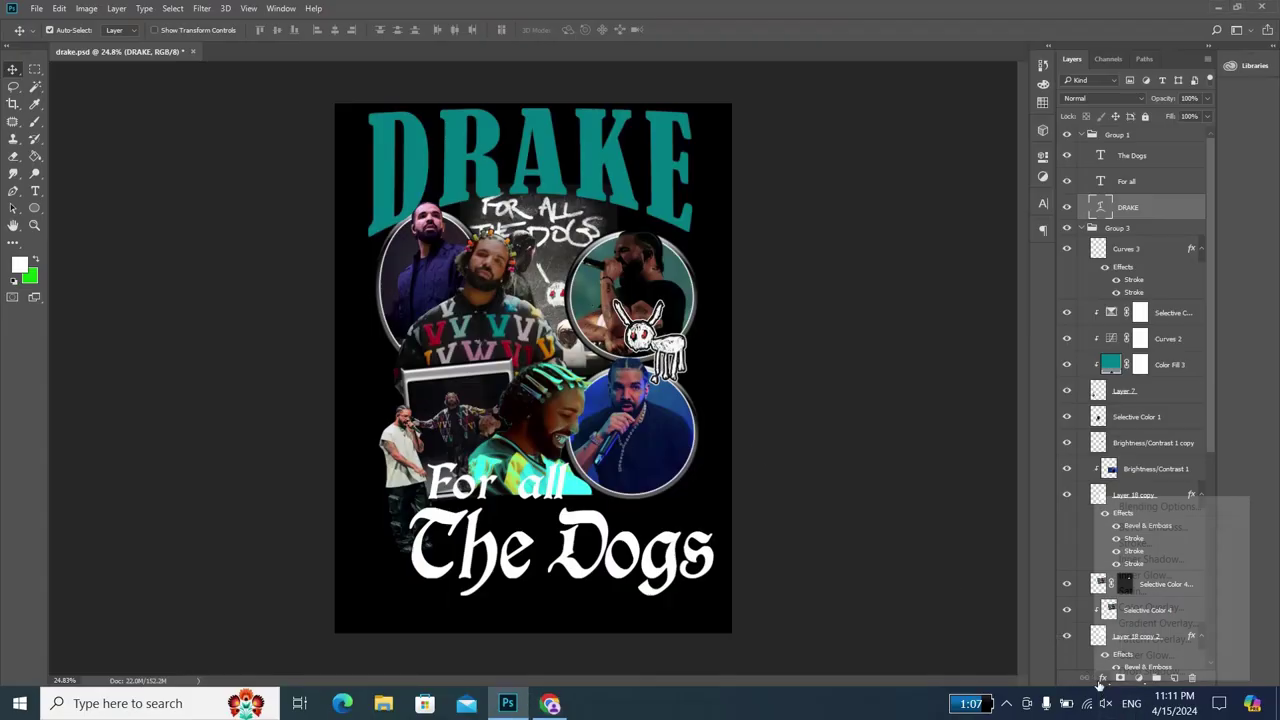
click(1155, 544)
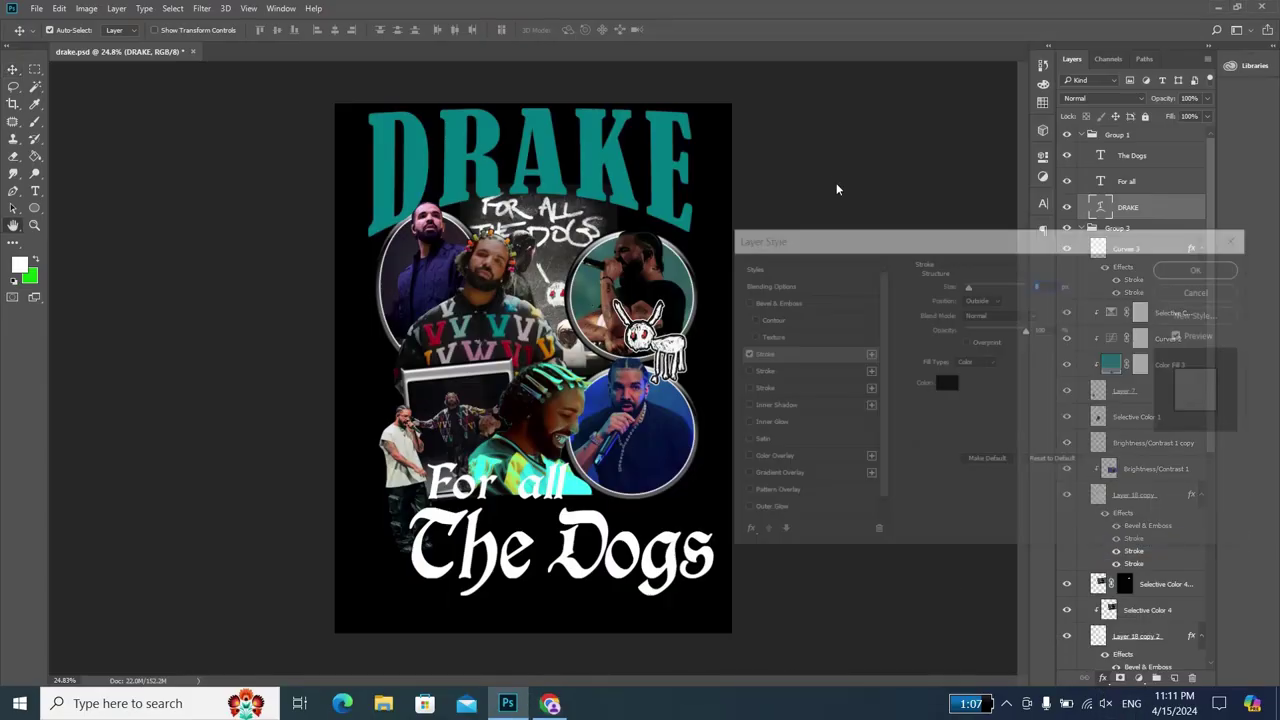
click(946, 383)
click(914, 184)
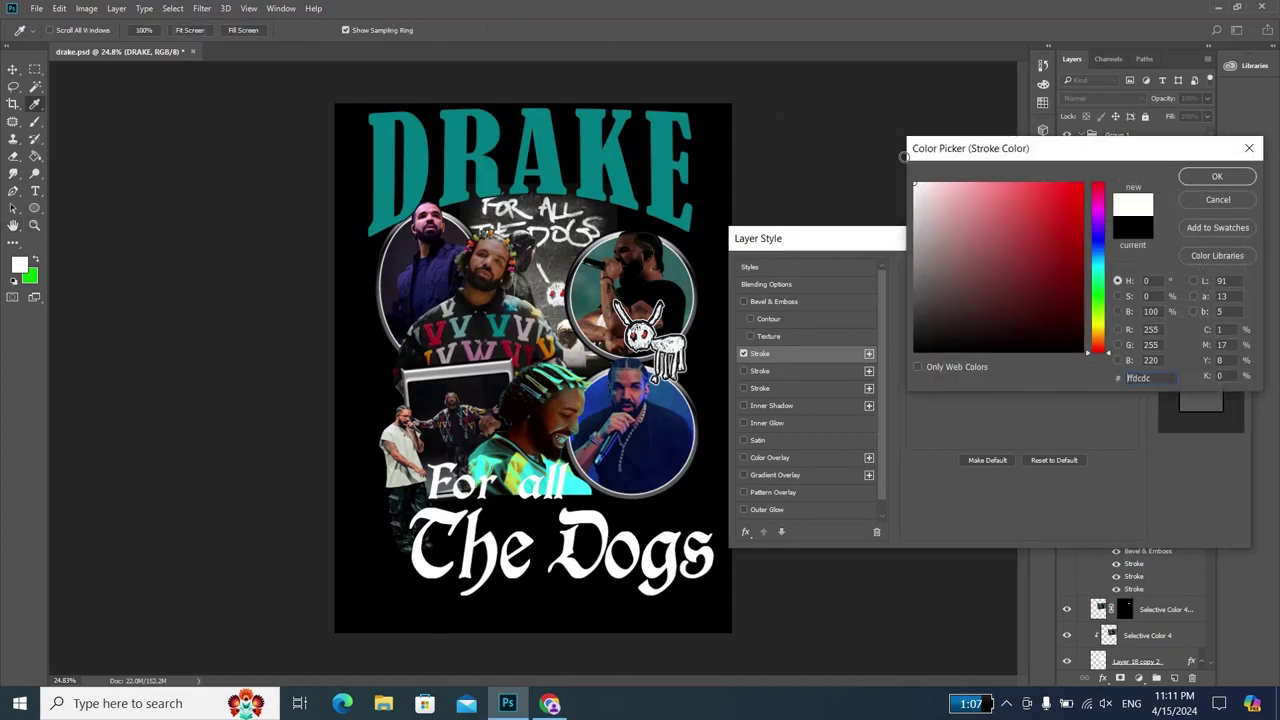
click(1183, 178)
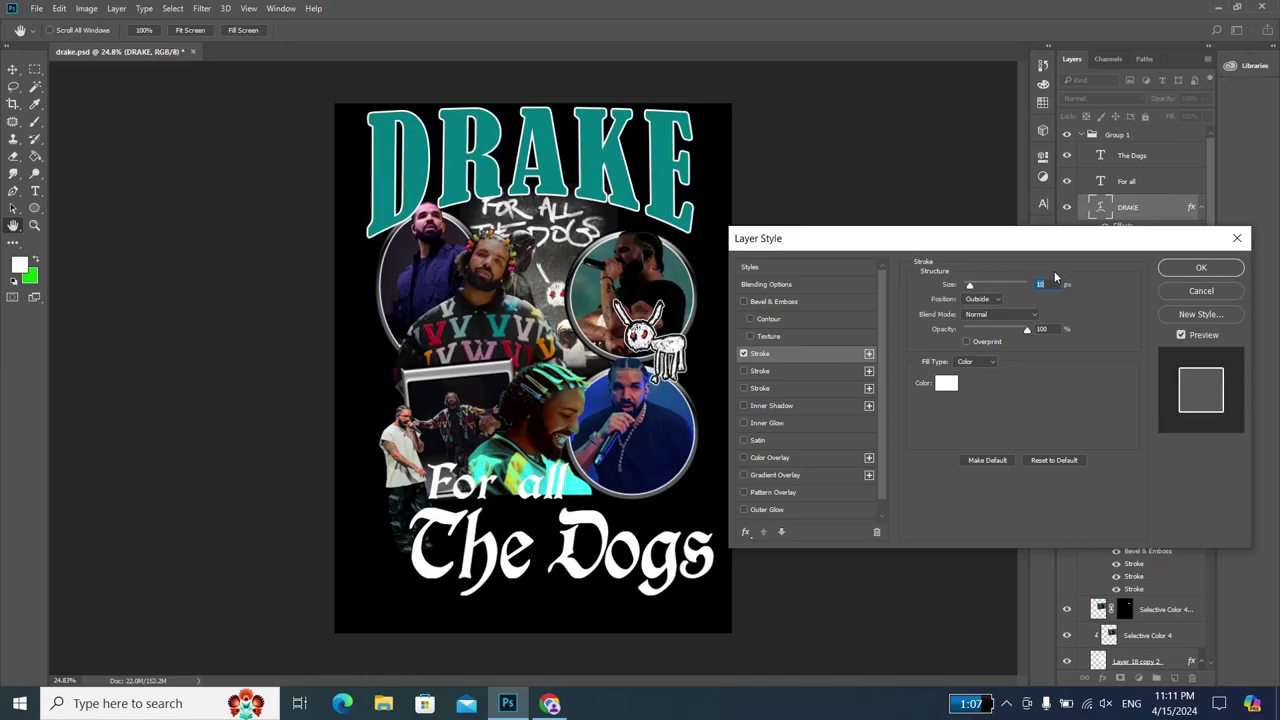
key(alt+Tab)
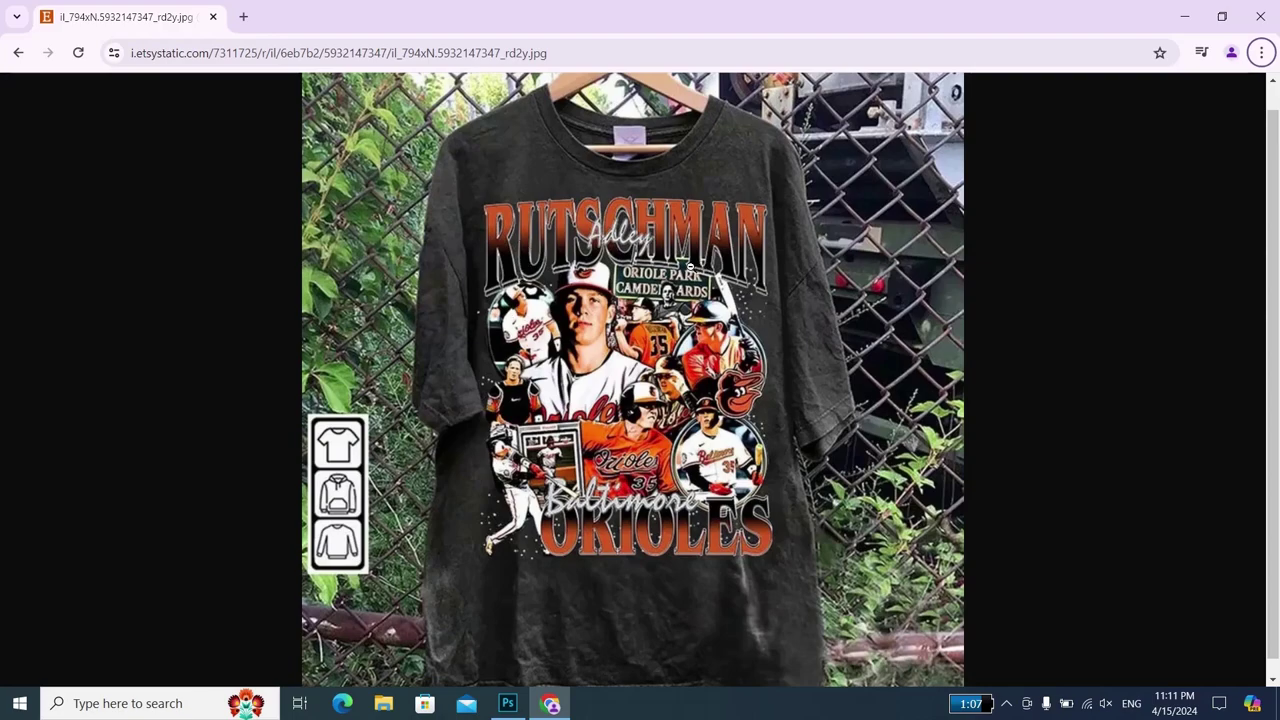
key(alt+Tab)
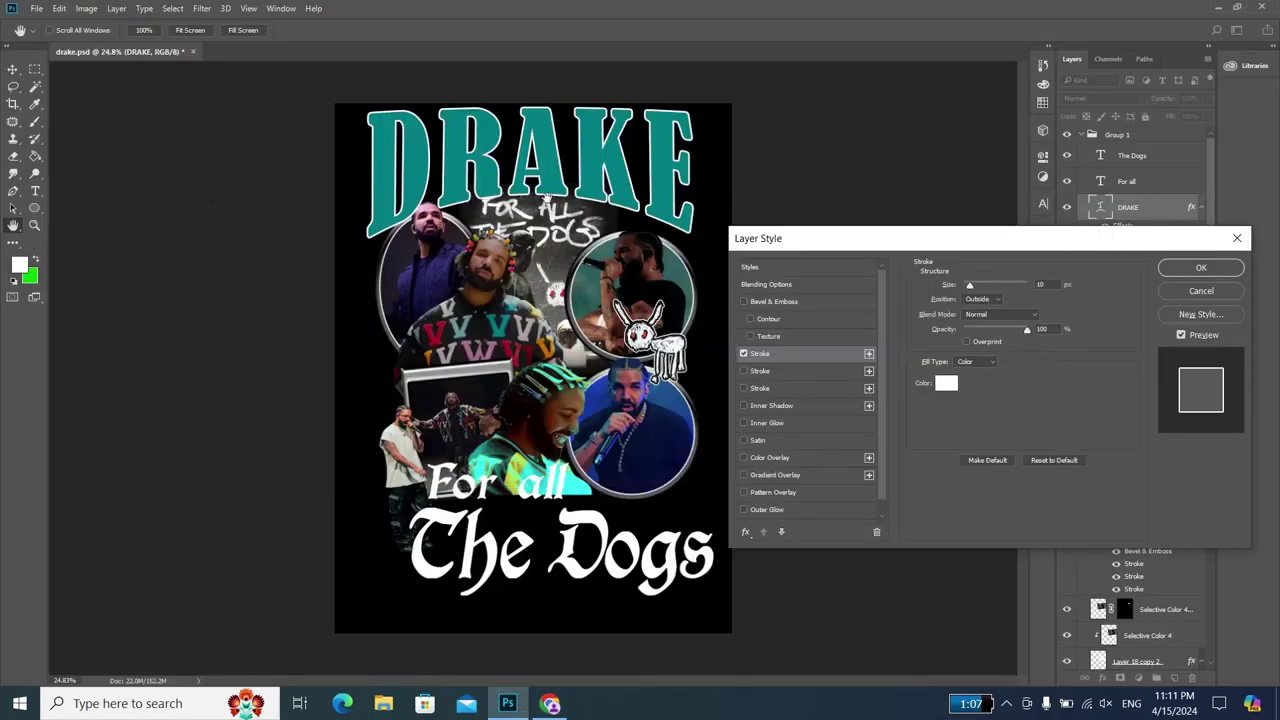
key(alt+Tab)
key(alt+Tab)
- Add a Normal-blend inner shadow at 100% opacity and 13 px distance
click(788, 404)
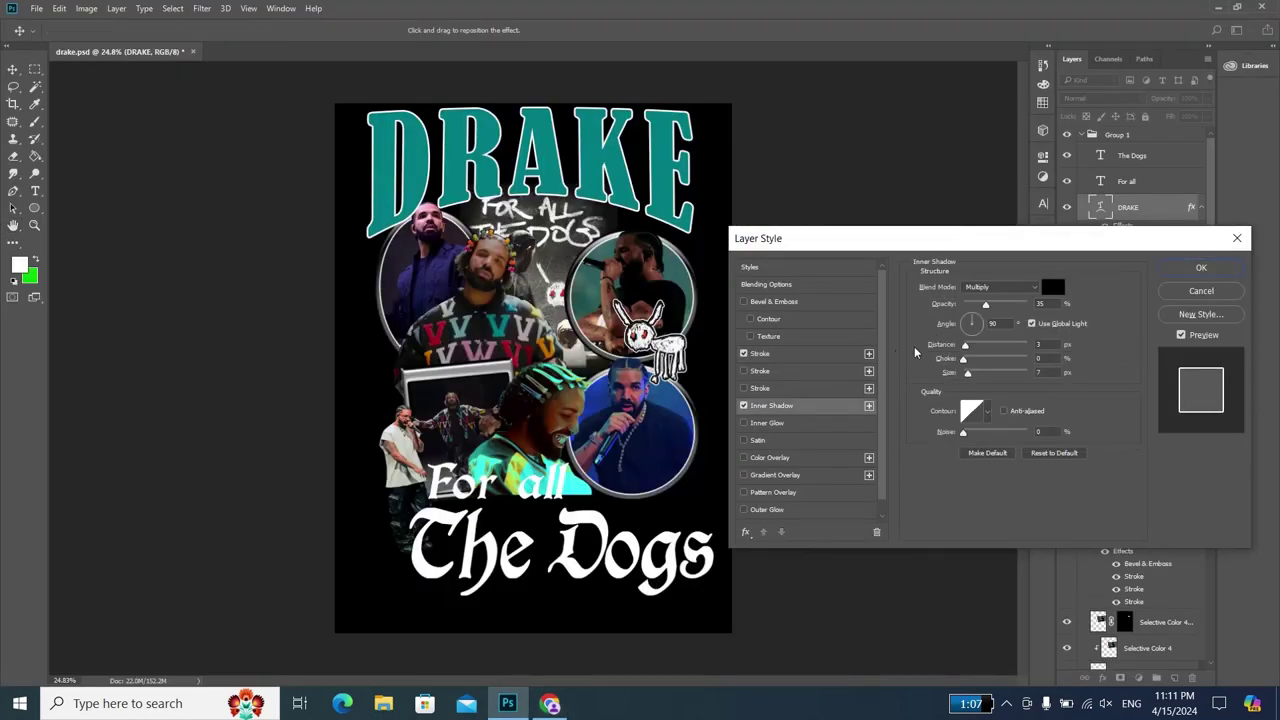
click(998, 287)
click(985, 292)
drag(986, 303, 1030, 303)
drag(965, 344, 976, 375)
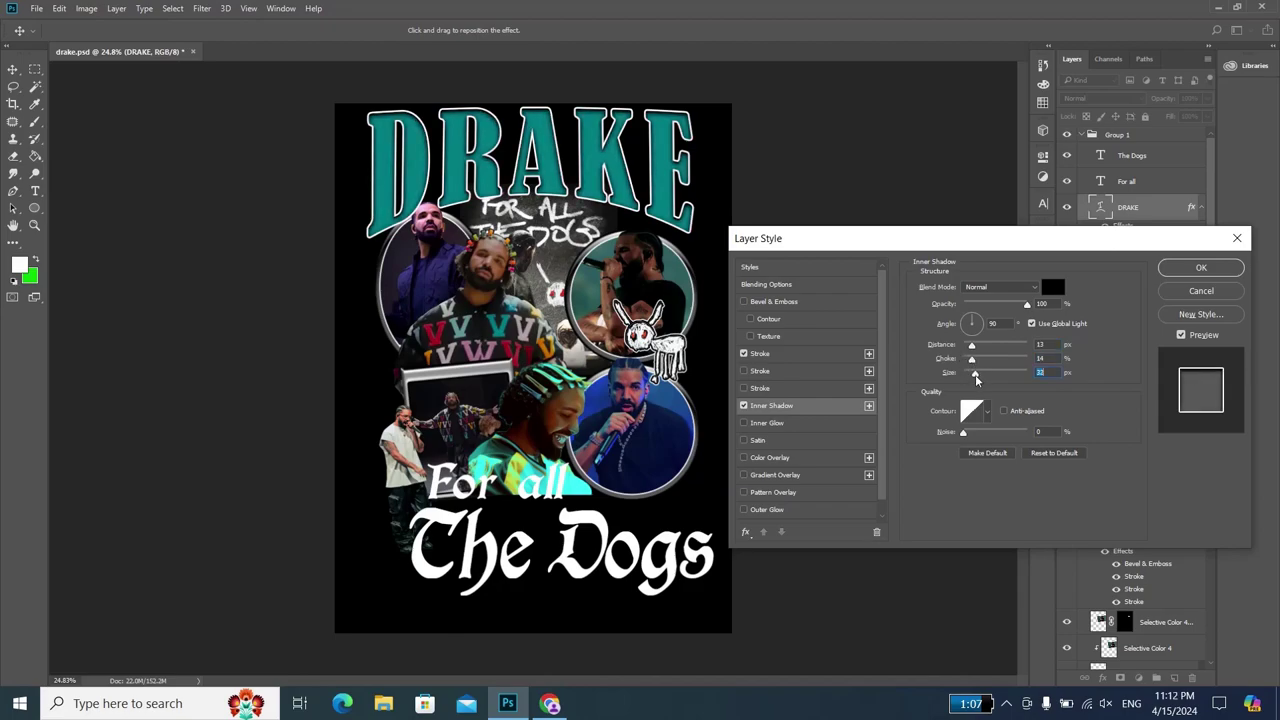
- Apply the effects, duplicate DRAKE, and nudge the original layer down three steps
click(1200, 270)
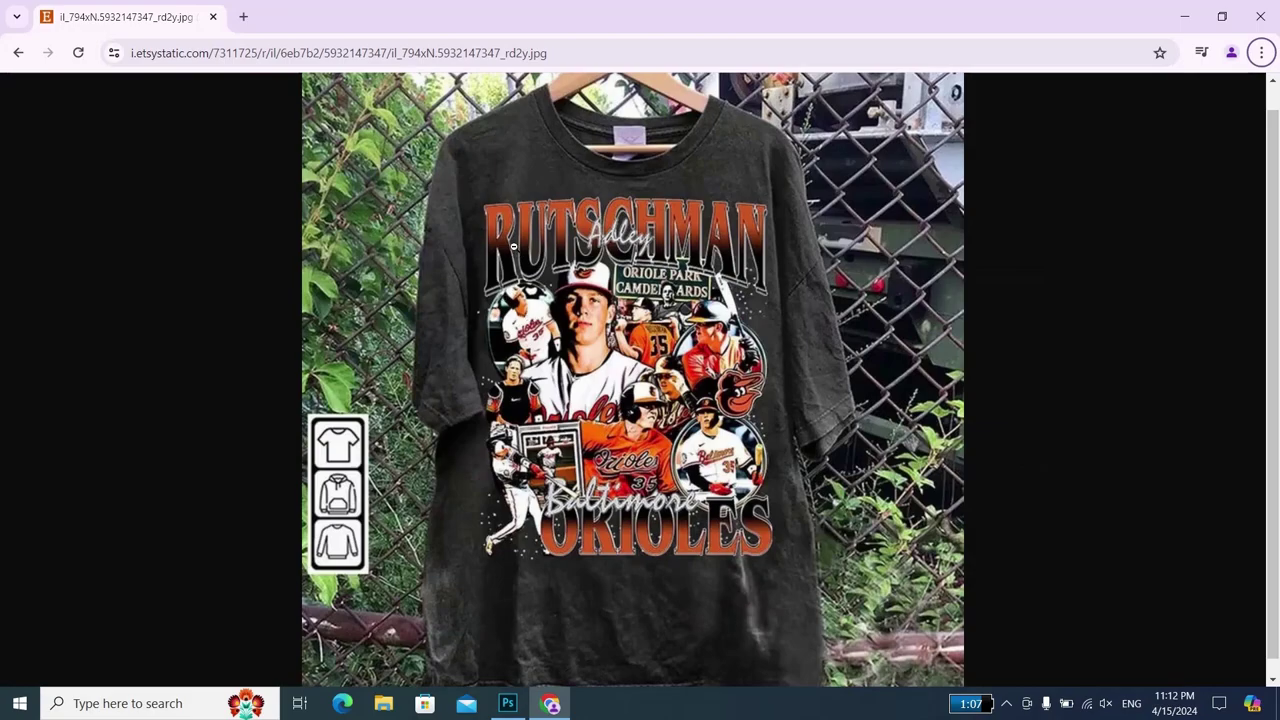
key(alt+Tab)
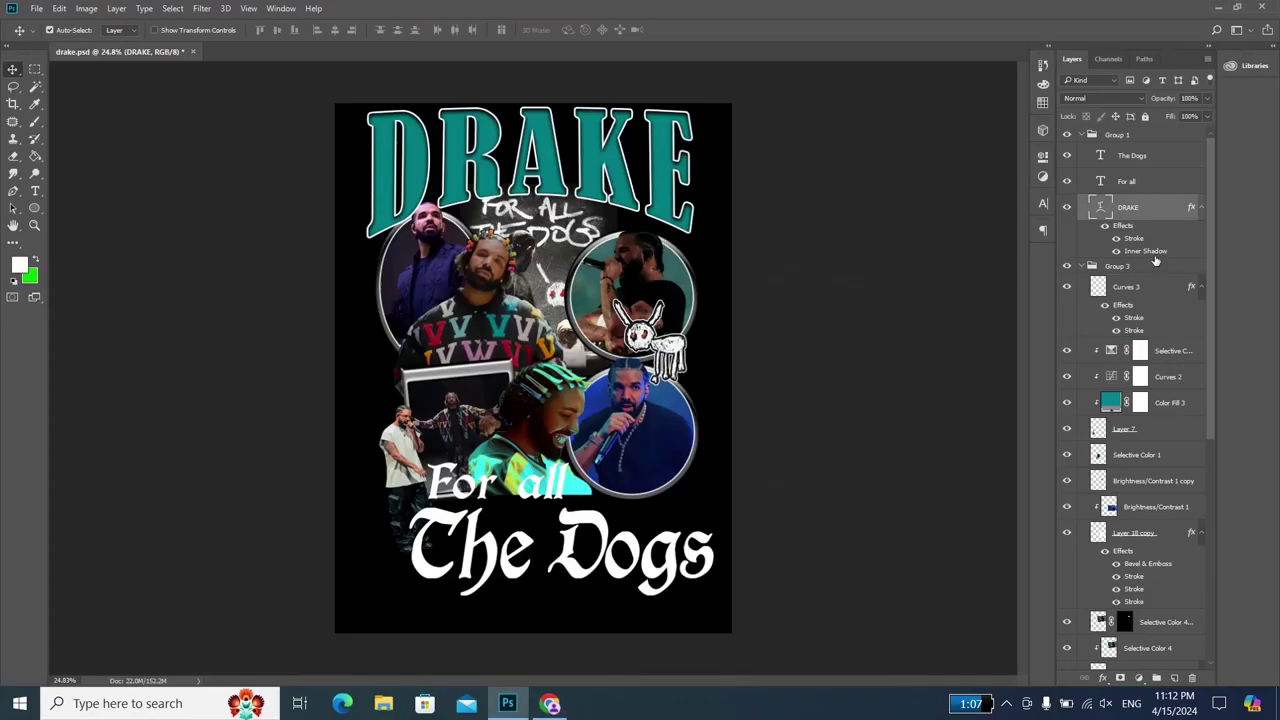
key(ctrl+j)
click(1154, 272)
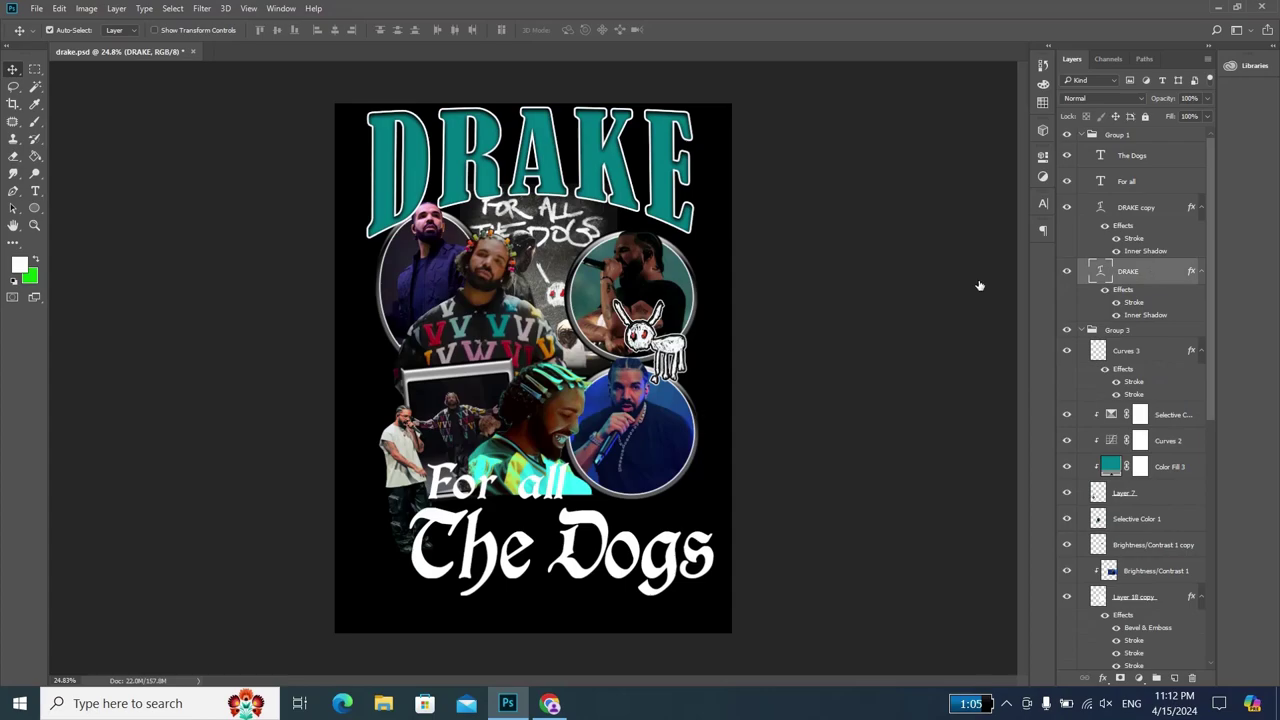
key(Down)
key(Down)
key(Down)
key(Down)
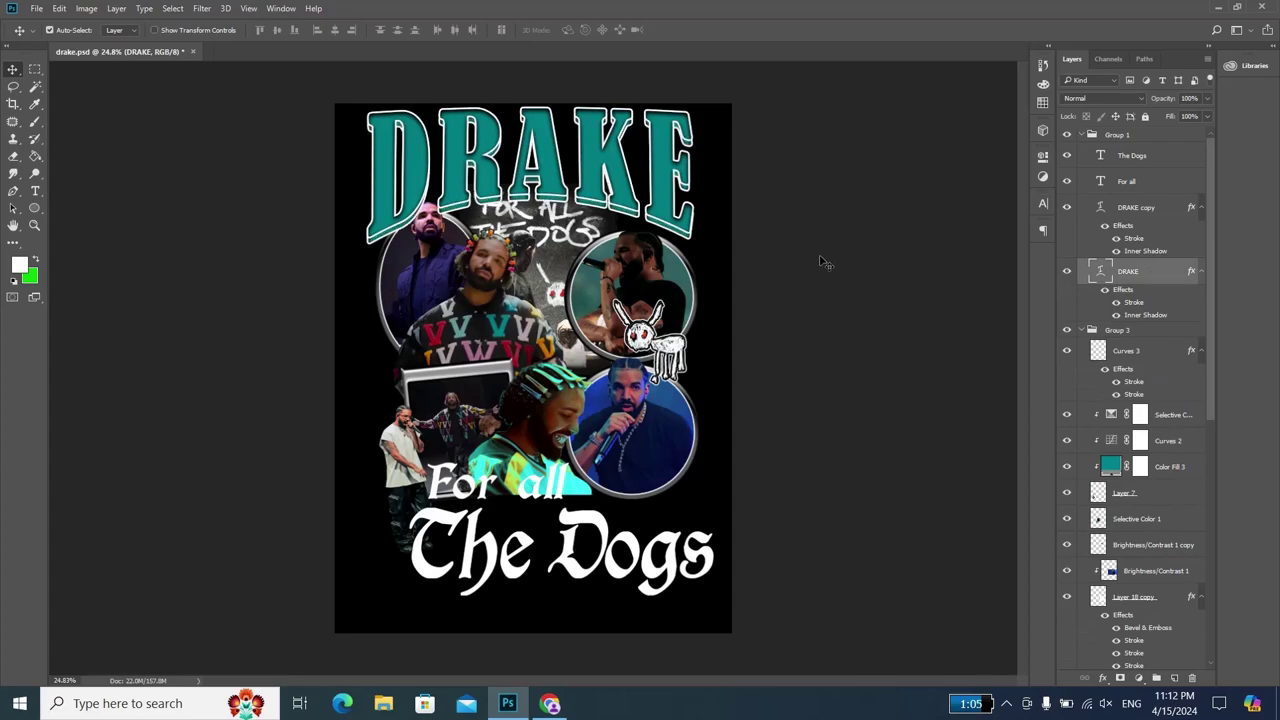
key(Down)
key(Down)
key(Down)
key(Down)
key(Down)
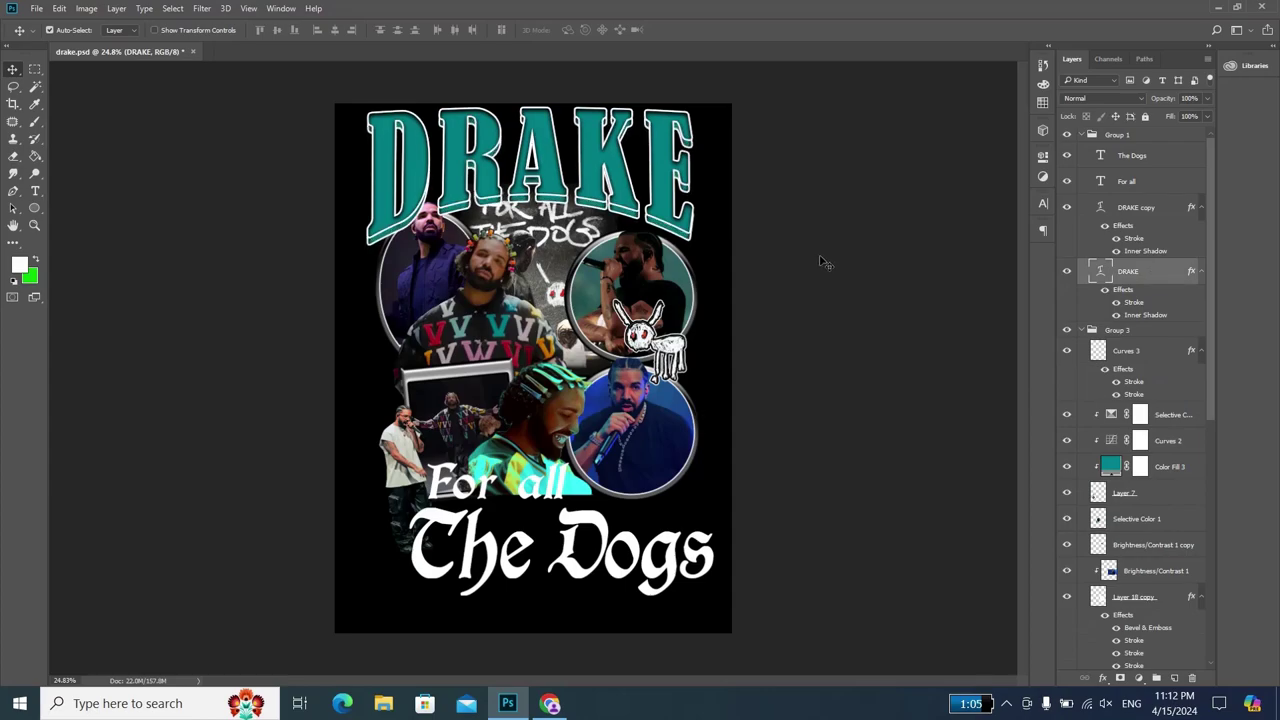
key(Down)
key(Down)
key(alt+Tab)
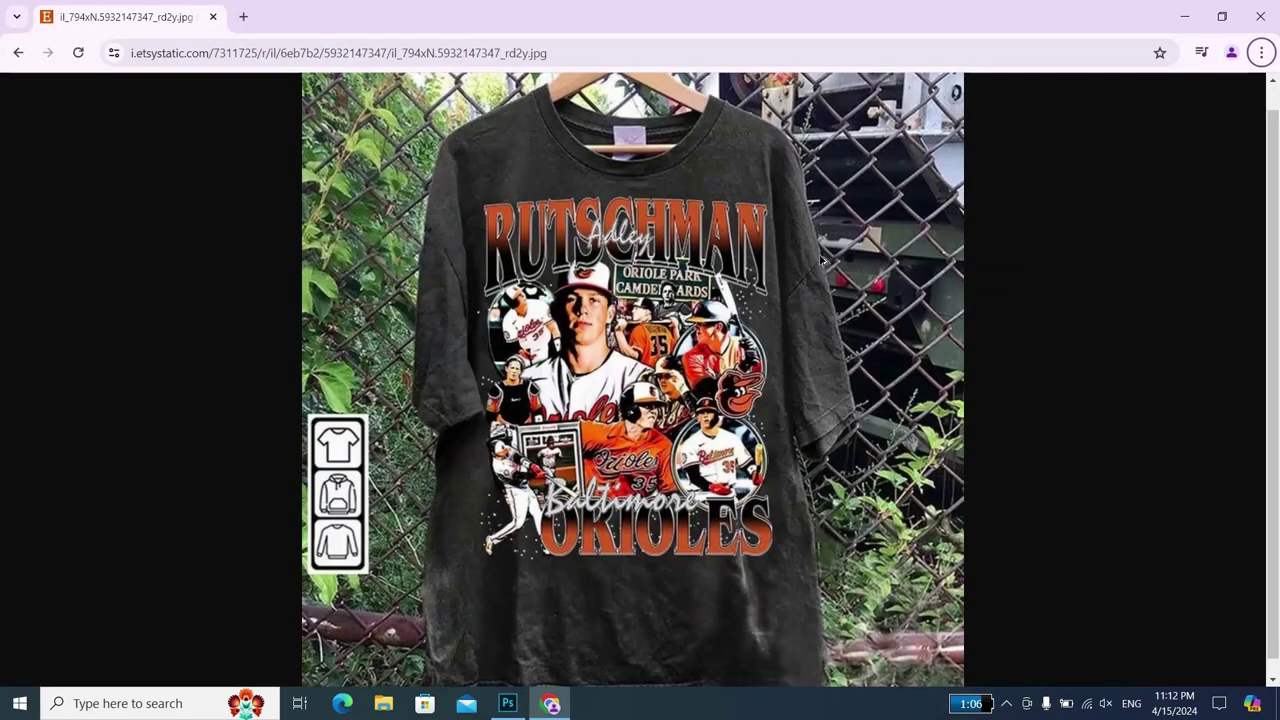
key(alt+Tab)
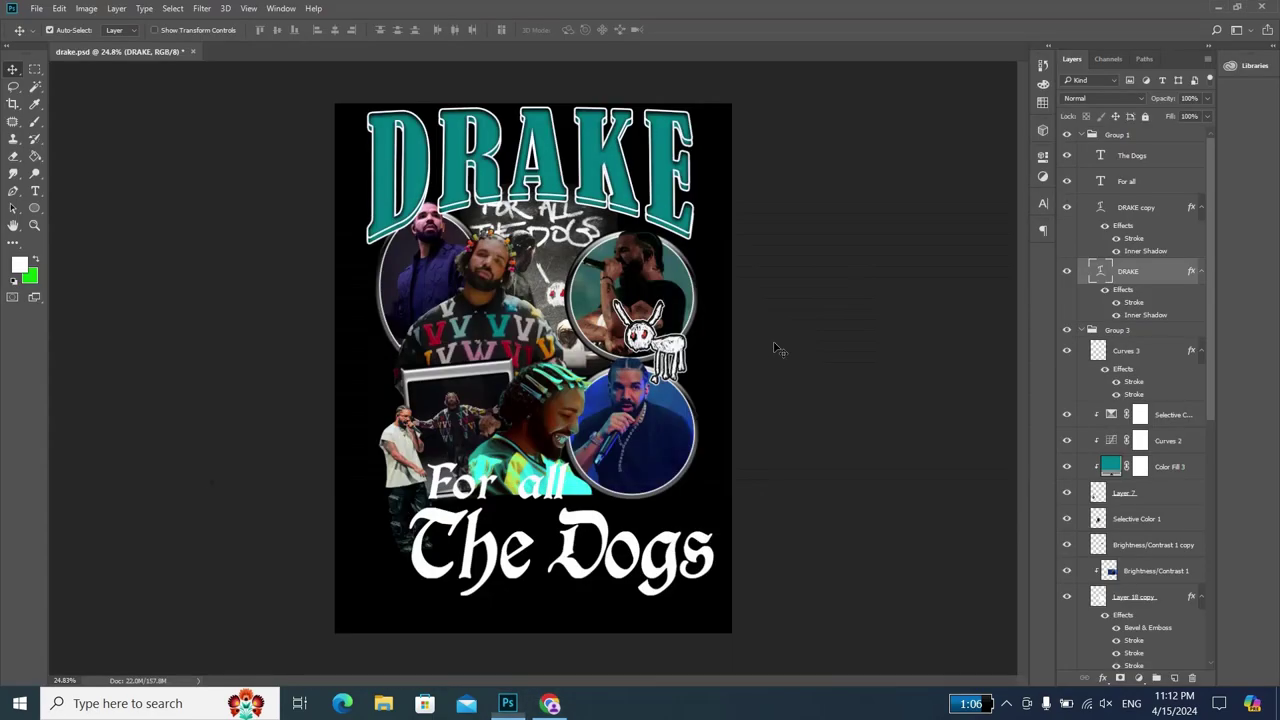
- Set the original DRAKE layer's text colour to black (000000)
key(t)
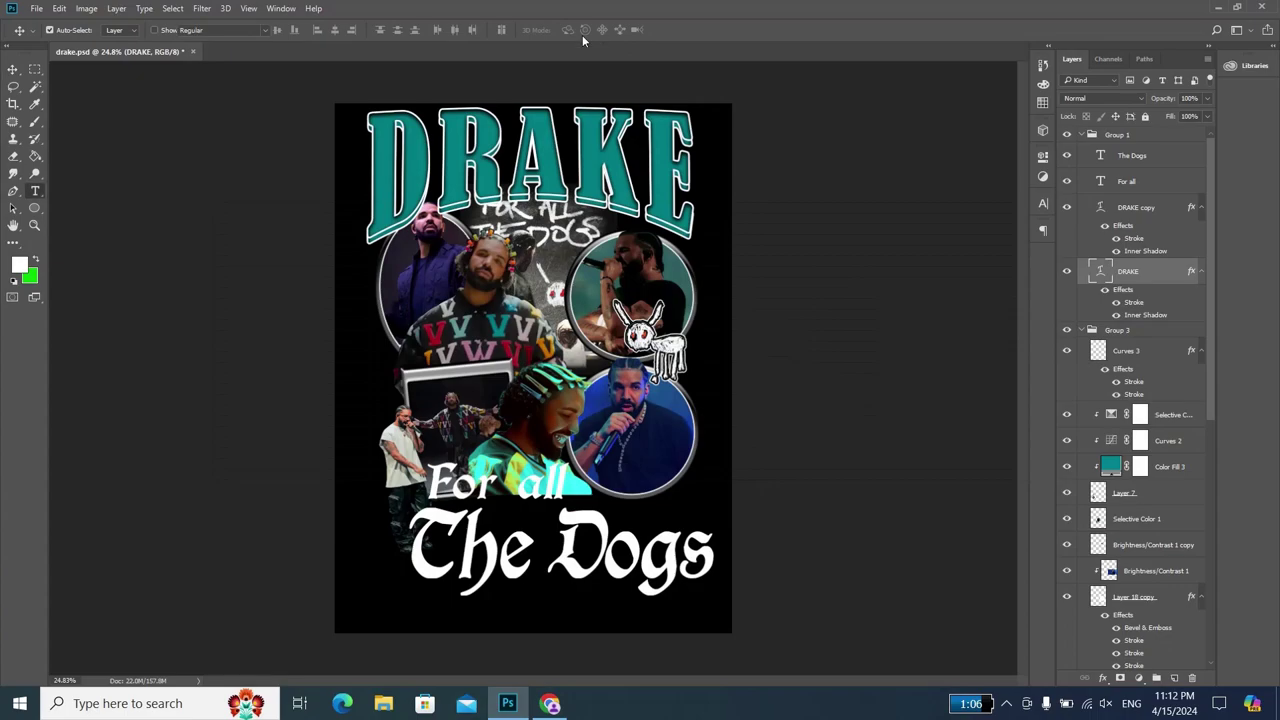
click(508, 30)
drag(930, 332, 863, 357)
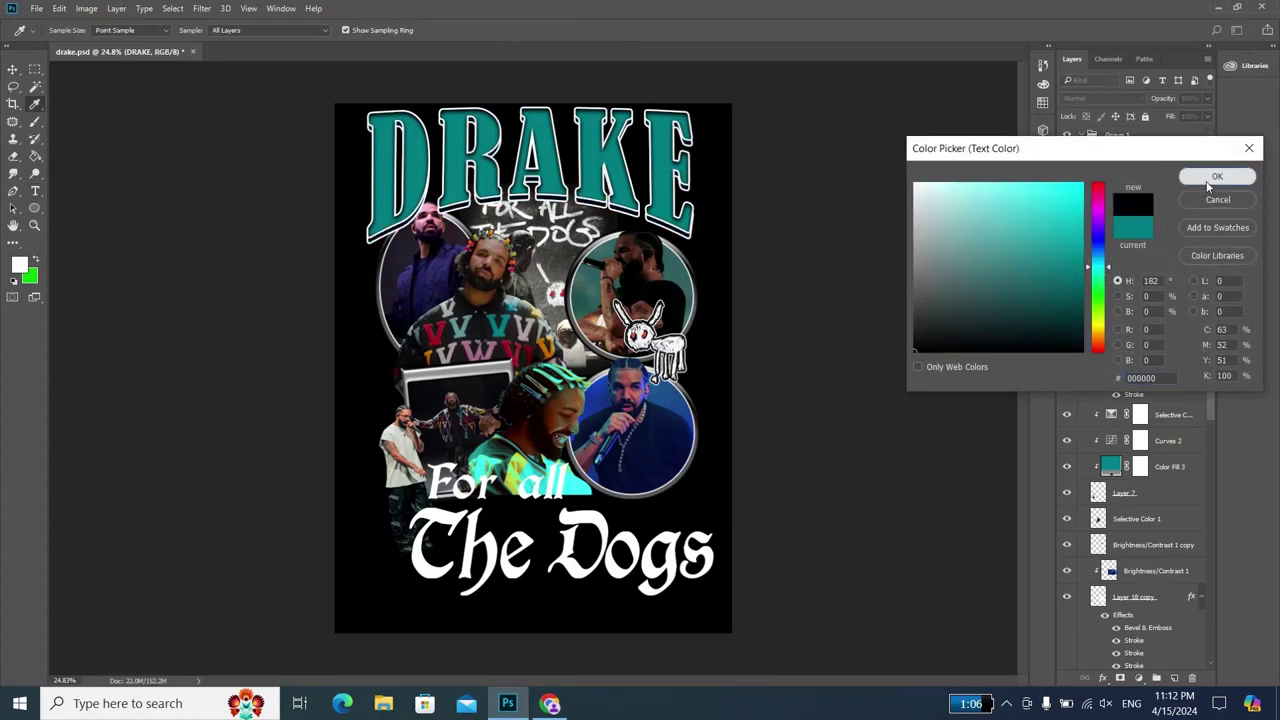
key(alt+Tab)
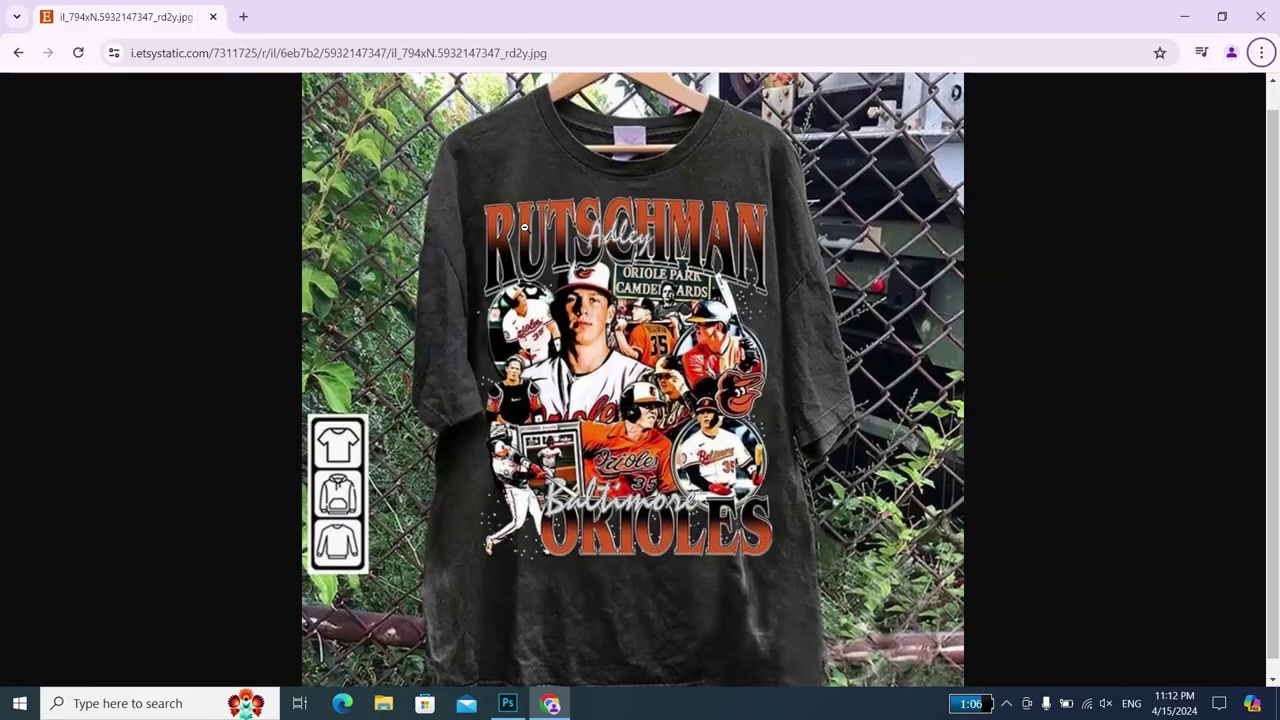
key(alt+Tab)
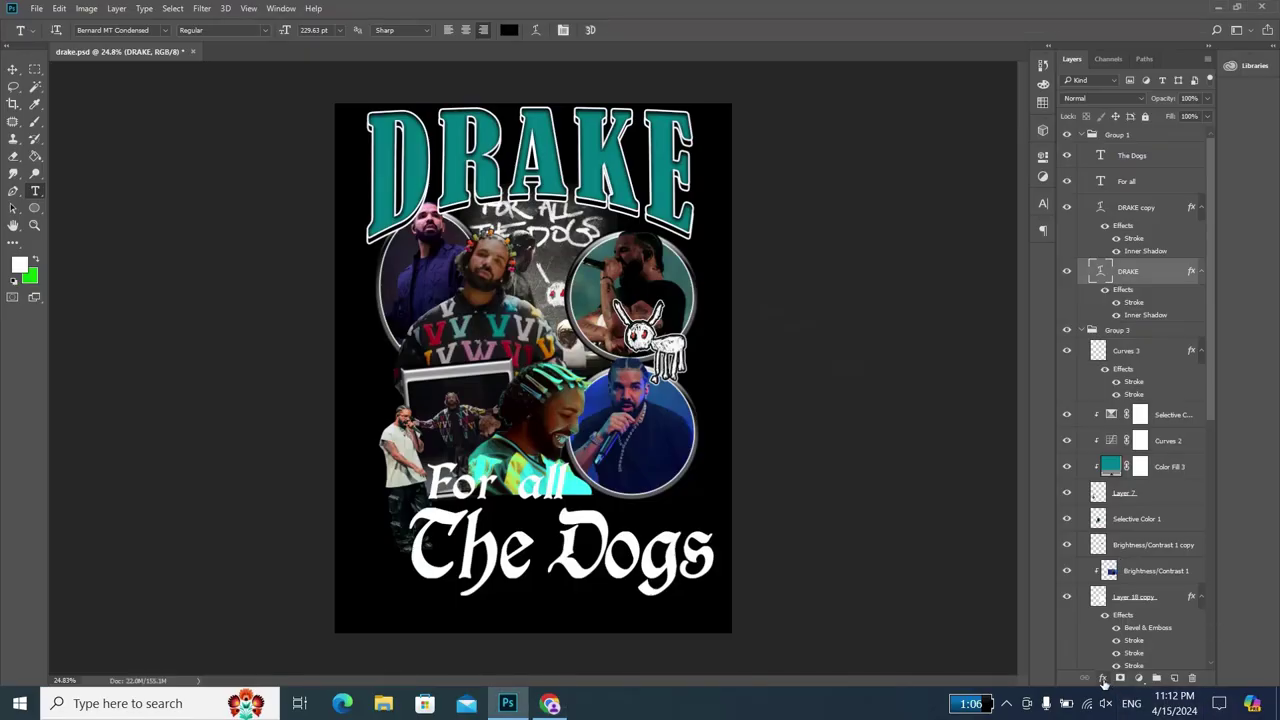
- Set Bevel & Emboss to Inner Bevel with a Normal, dark grey shadow
click(1103, 680)
key(Escape)
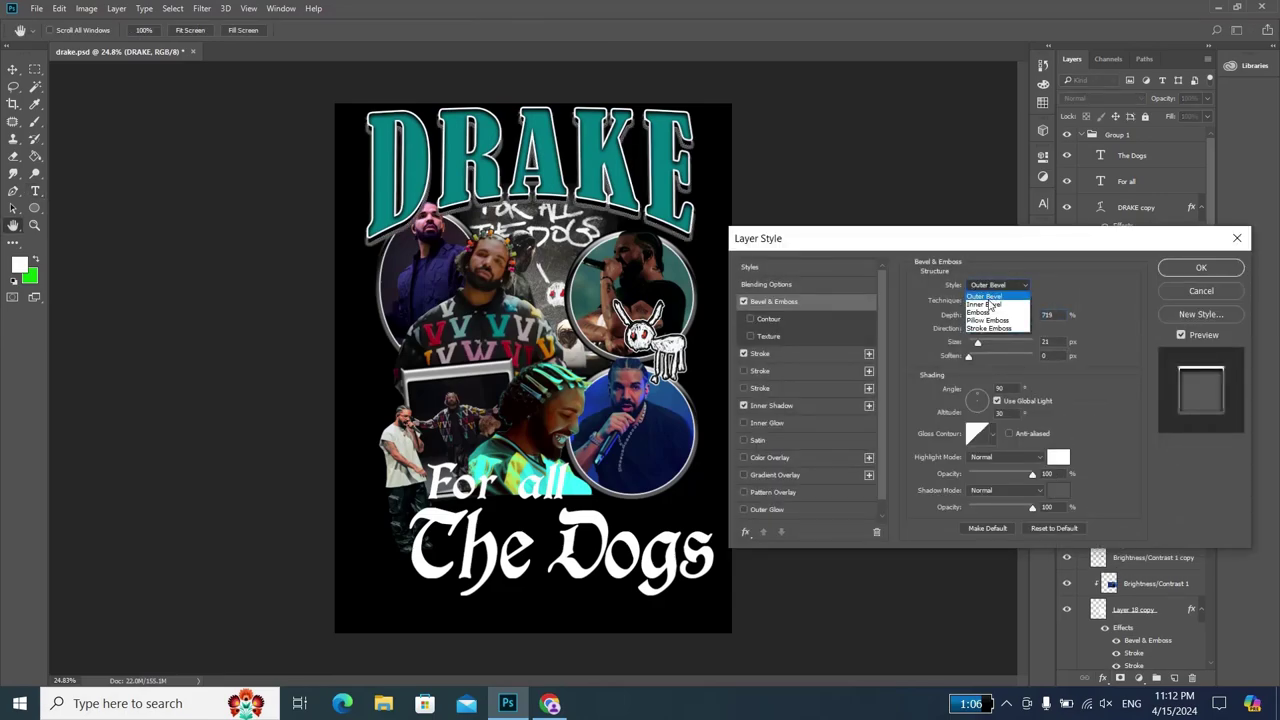
click(990, 305)
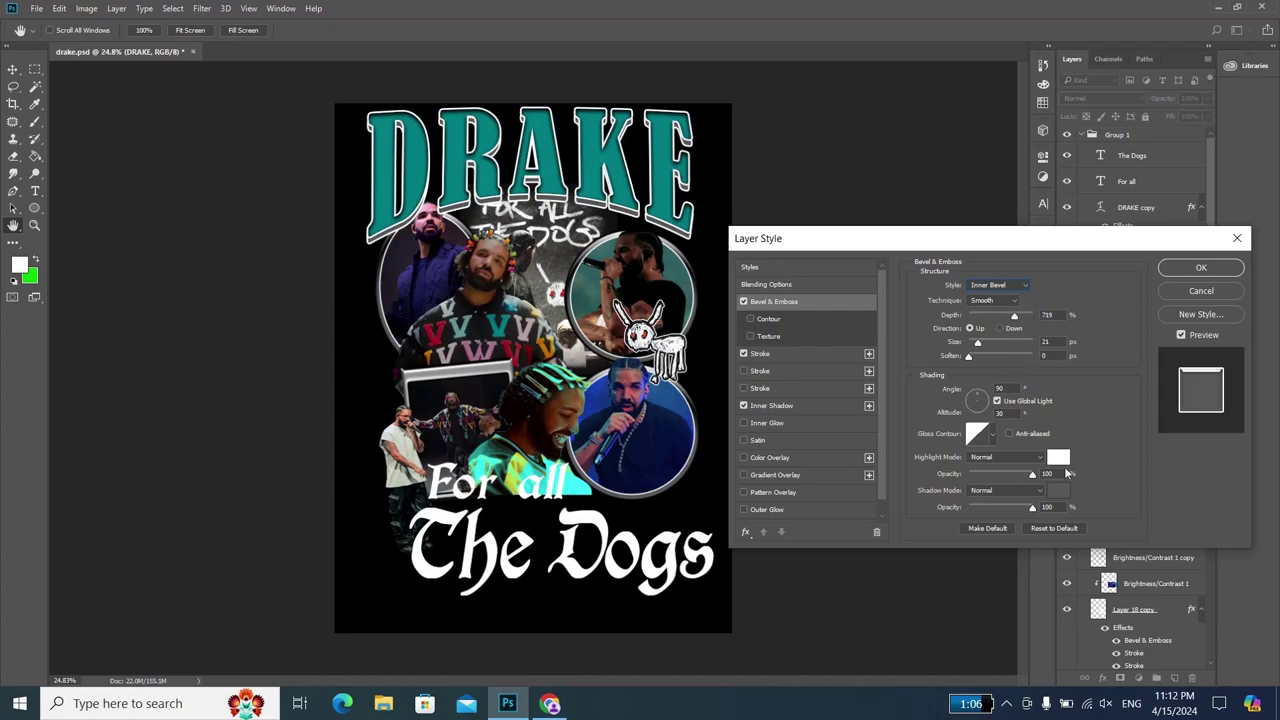
click(1034, 510)
click(1040, 490)
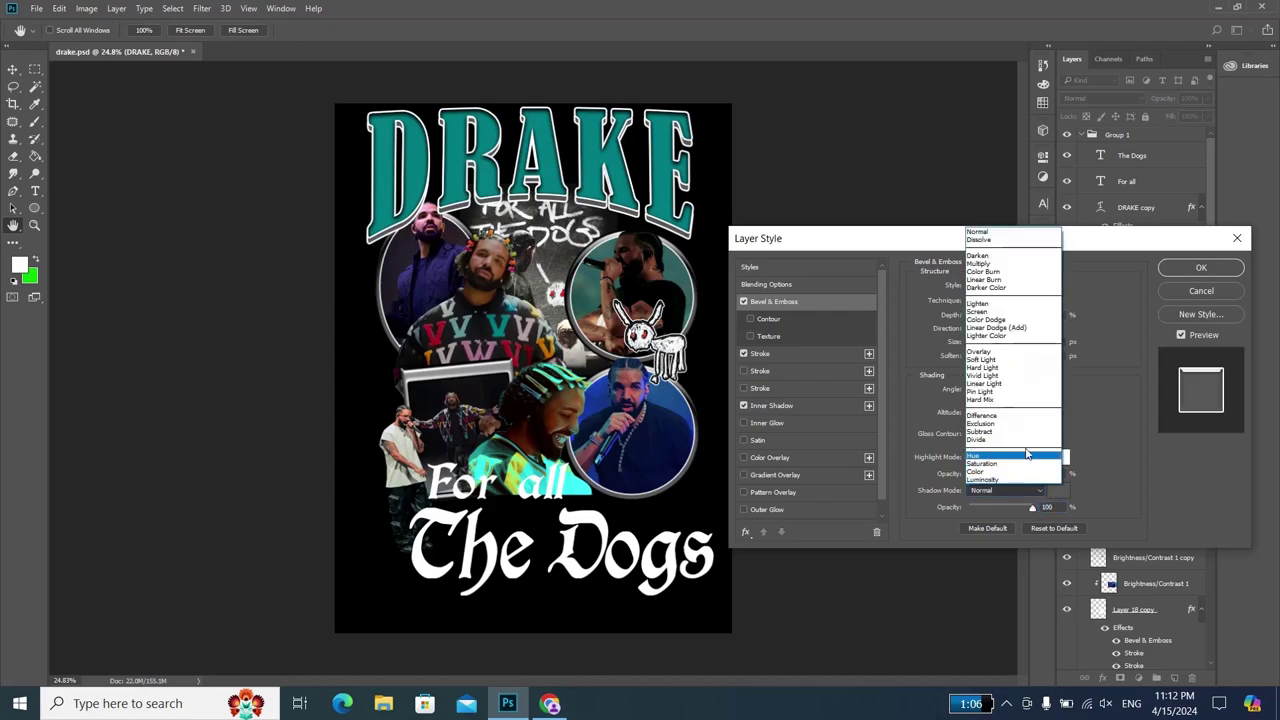
click(1107, 482)
click(1058, 490)
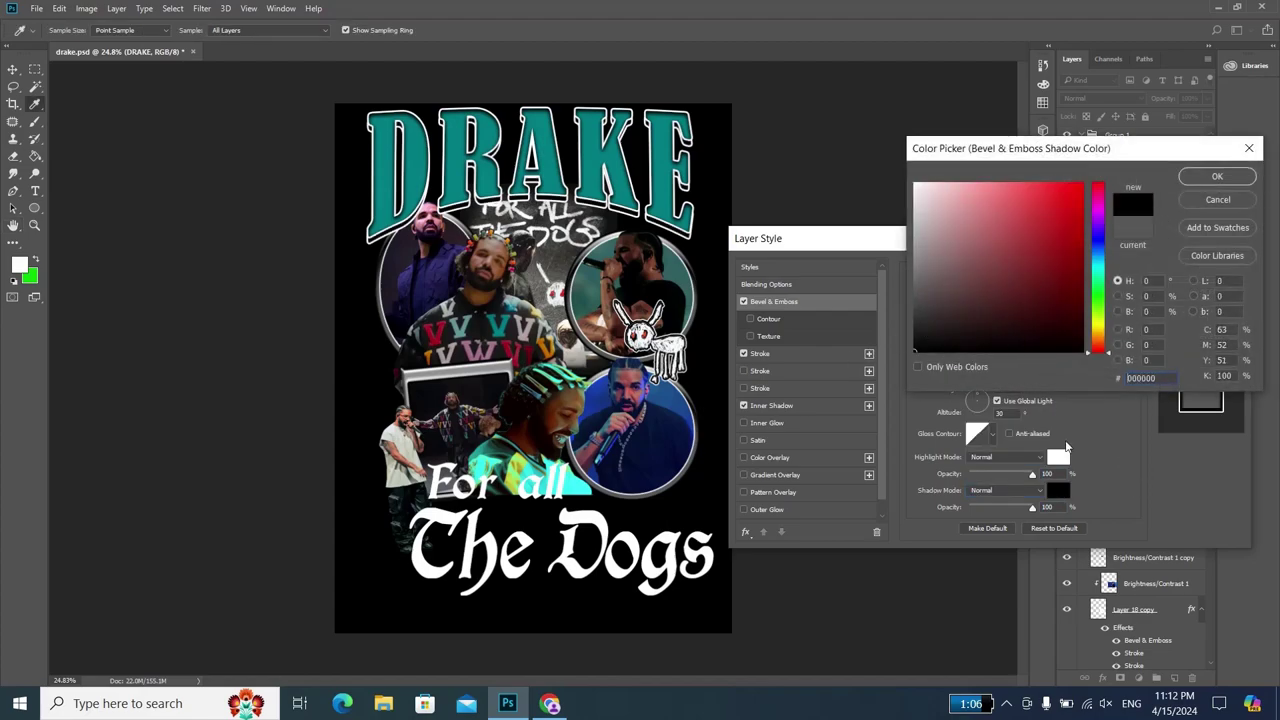
click(920, 279)
click(921, 292)
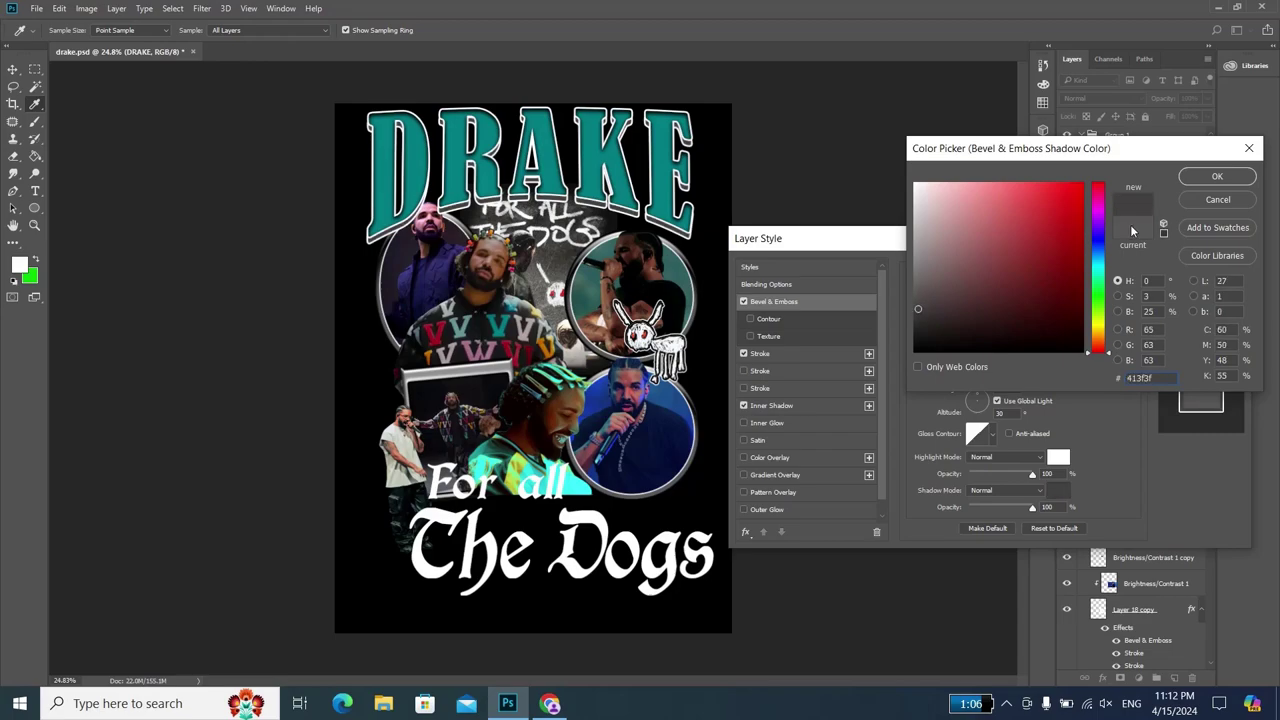
click(910, 320)
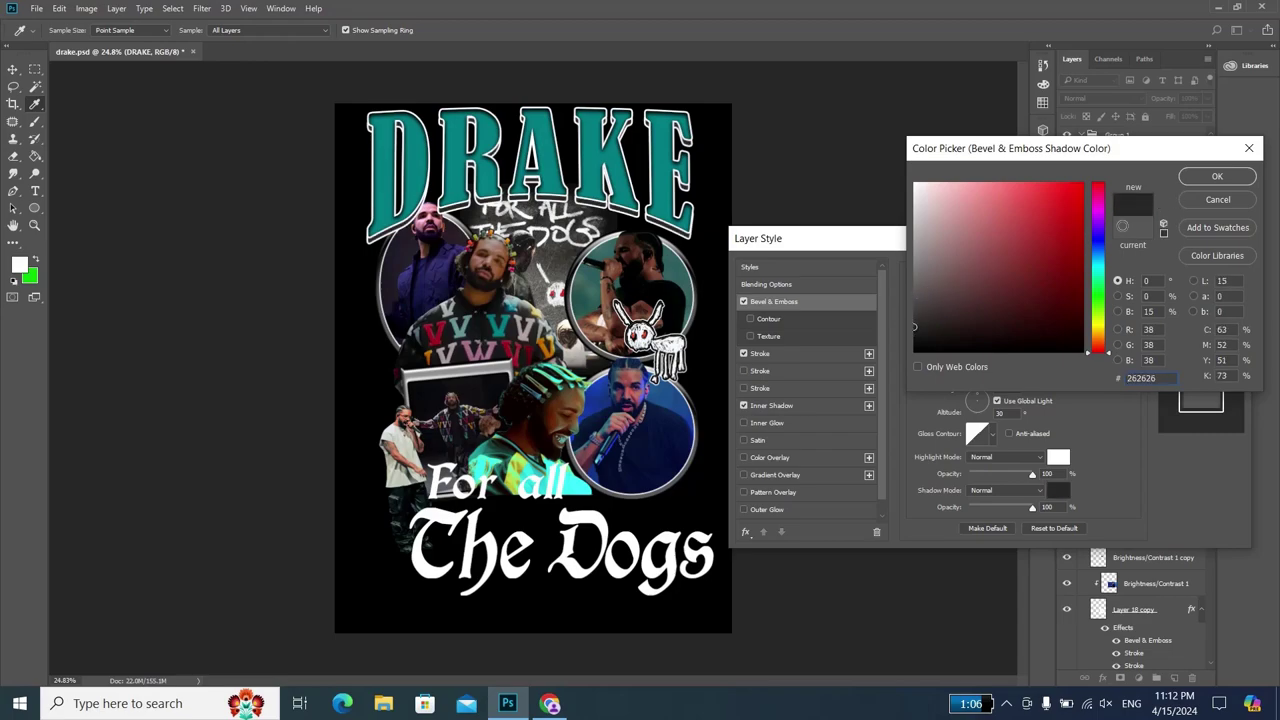
click(1217, 176)
- Minimise the bevel depth, point it Down, and lighten the shadow to e2e2e2 grey
drag(1006, 316, 955, 328)
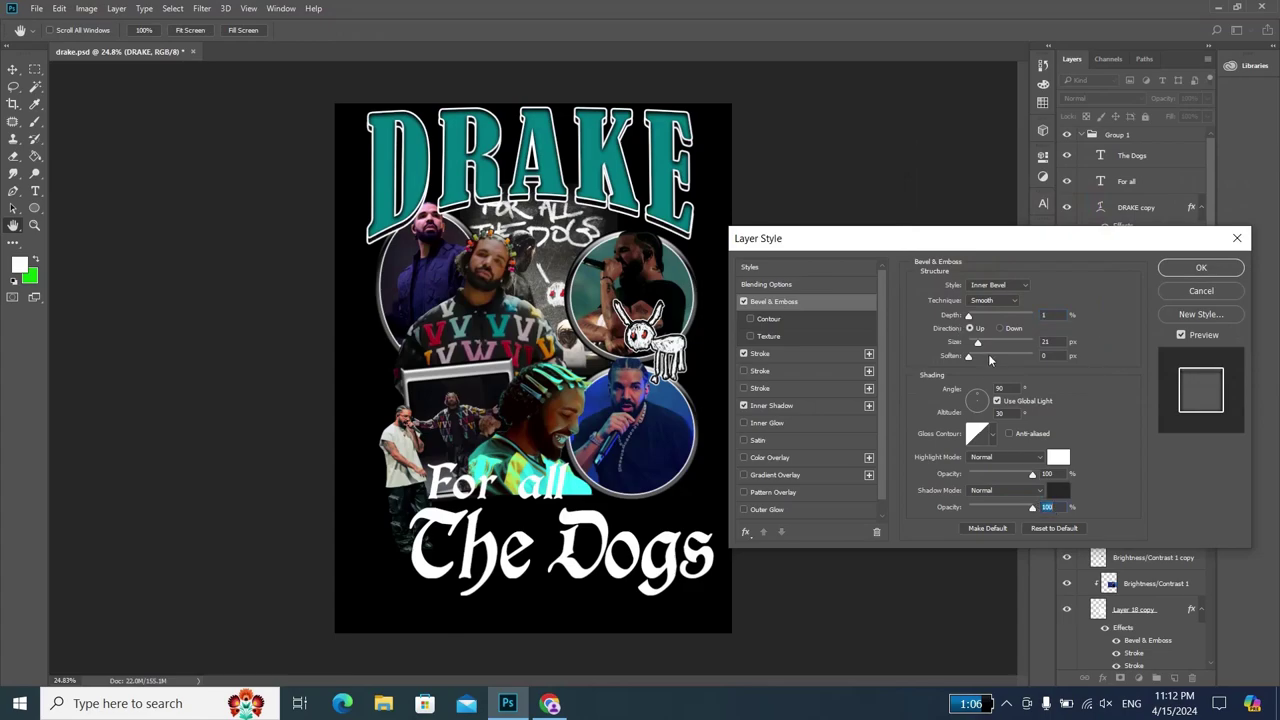
click(1000, 329)
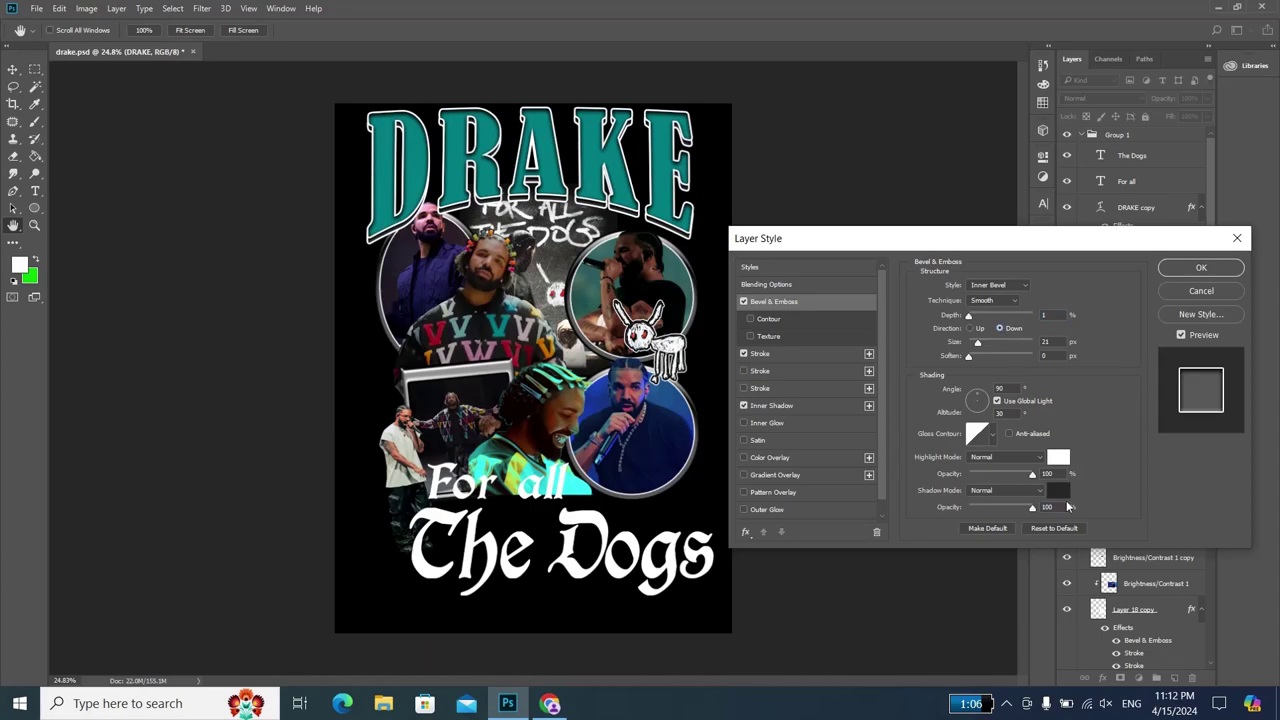
click(1058, 492)
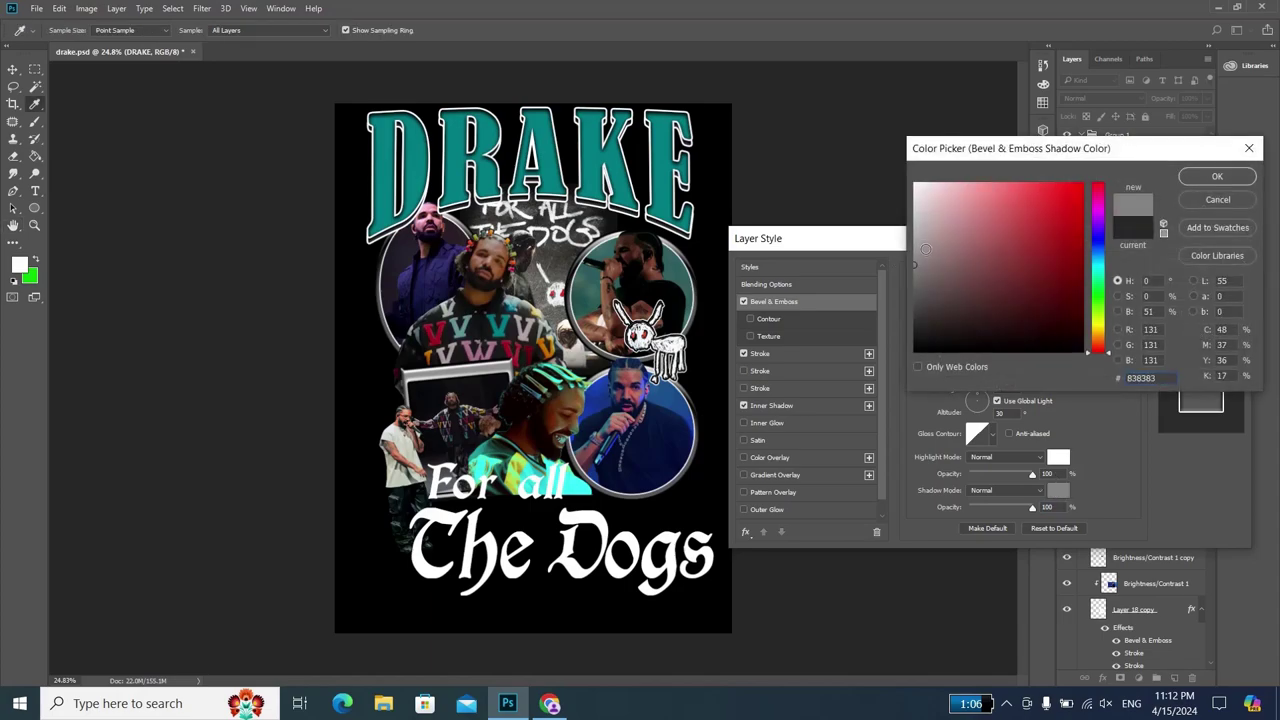
drag(986, 286, 910, 214)
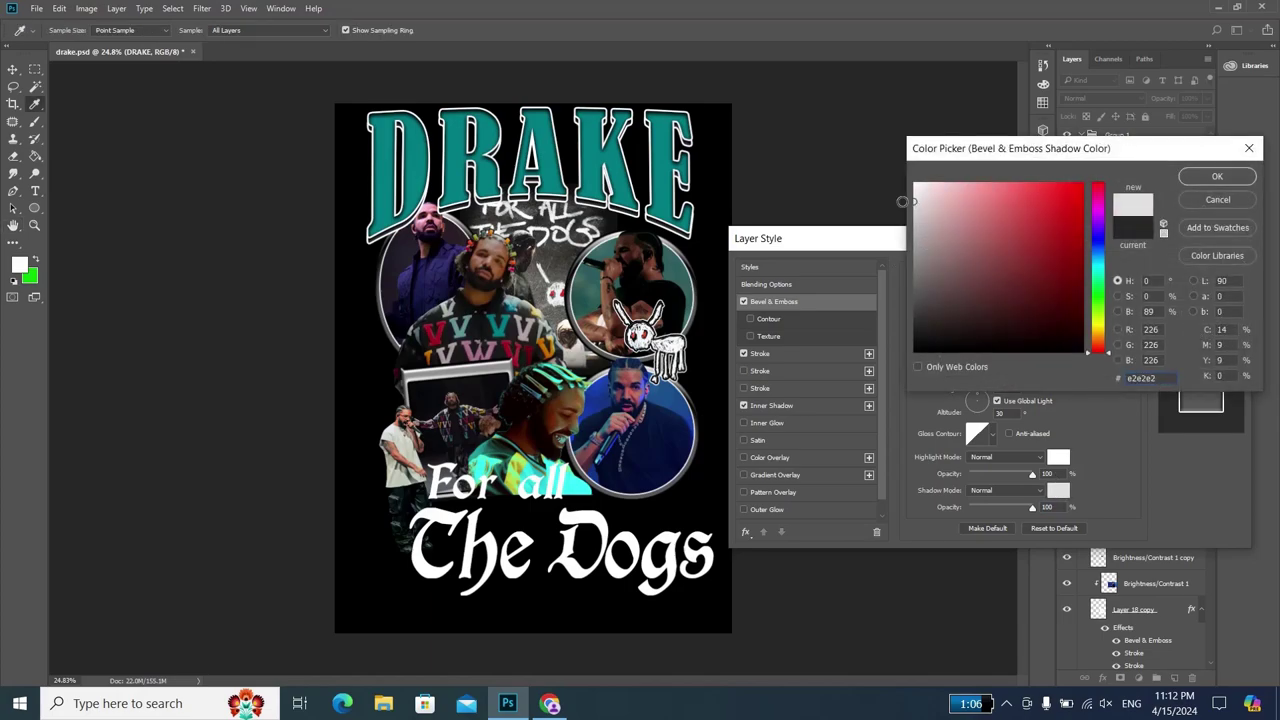
key(alt+Tab)
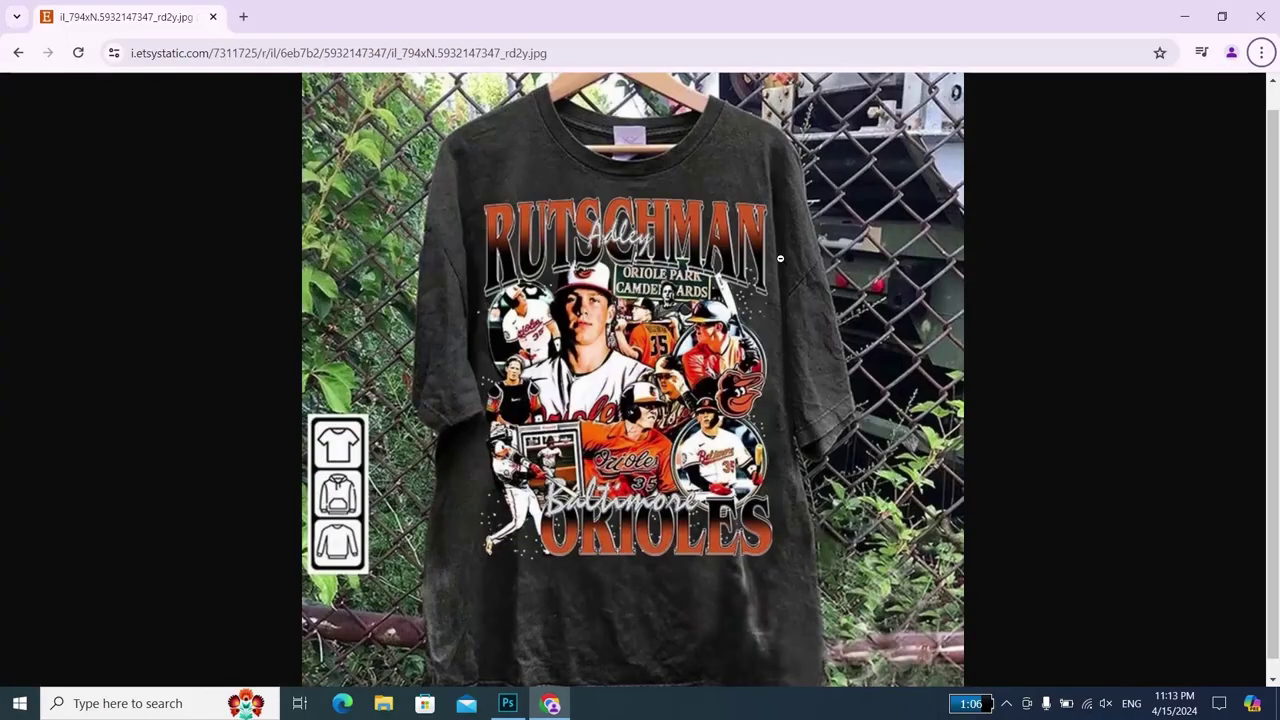
key(alt+Tab)
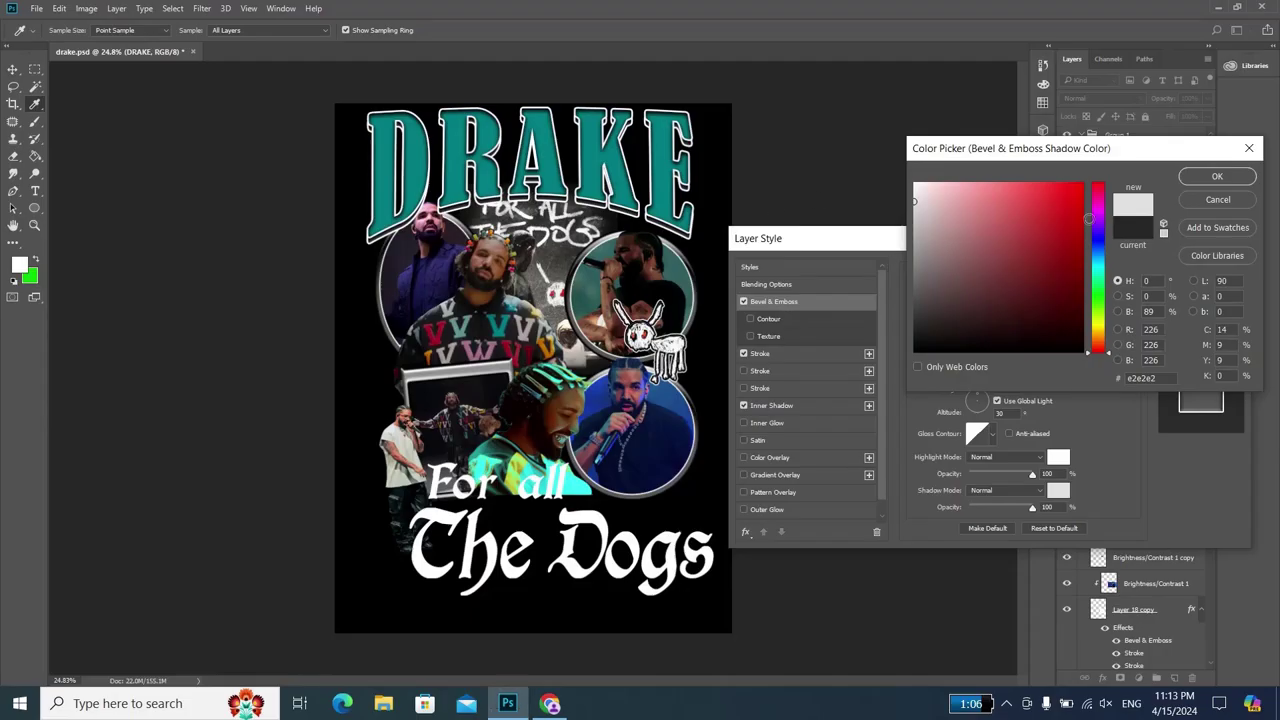
click(1217, 178)
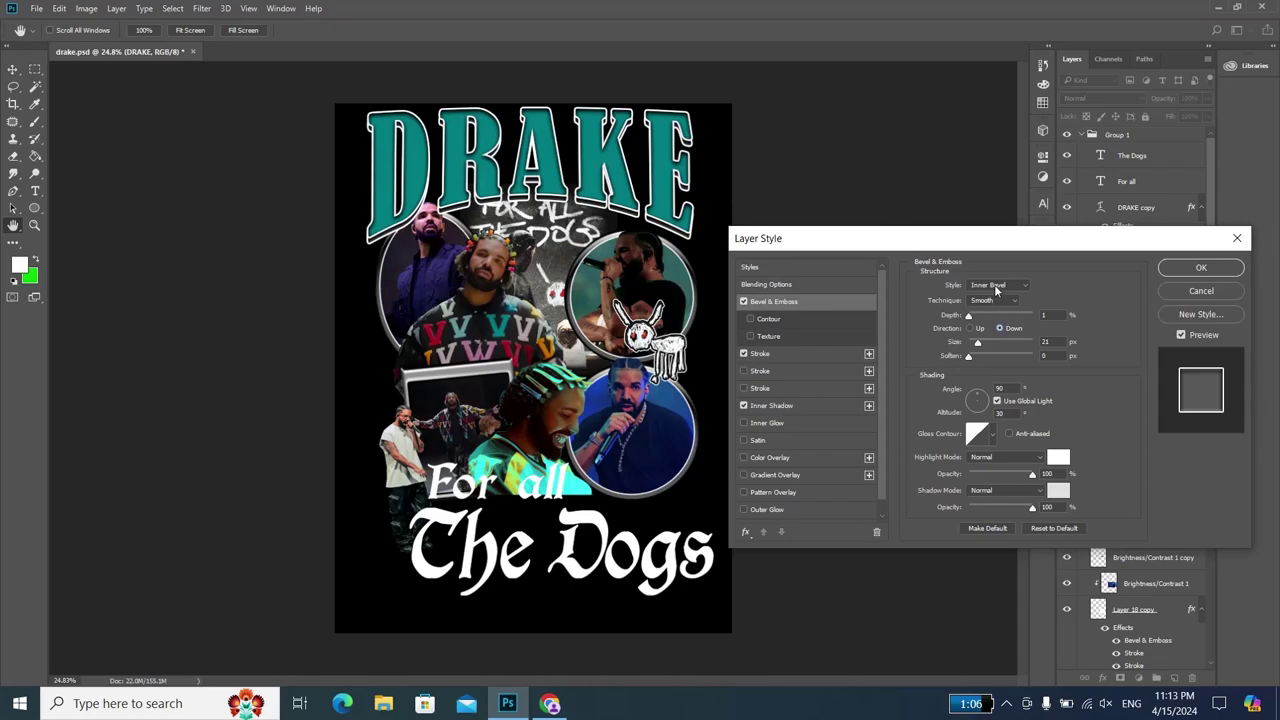
click(995, 289)
click(995, 314)
drag(974, 318, 978, 329)
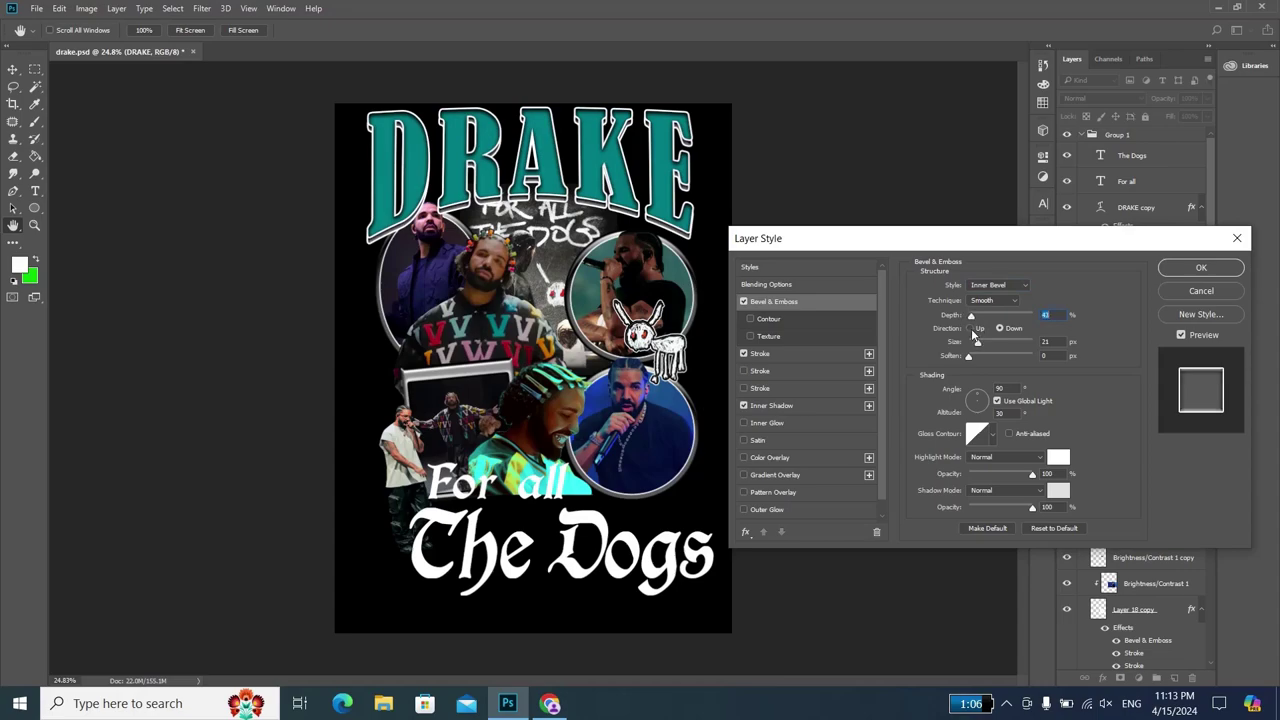
- Try the bevel pointing Up, then return it to Down with a much greater depth
click(971, 329)
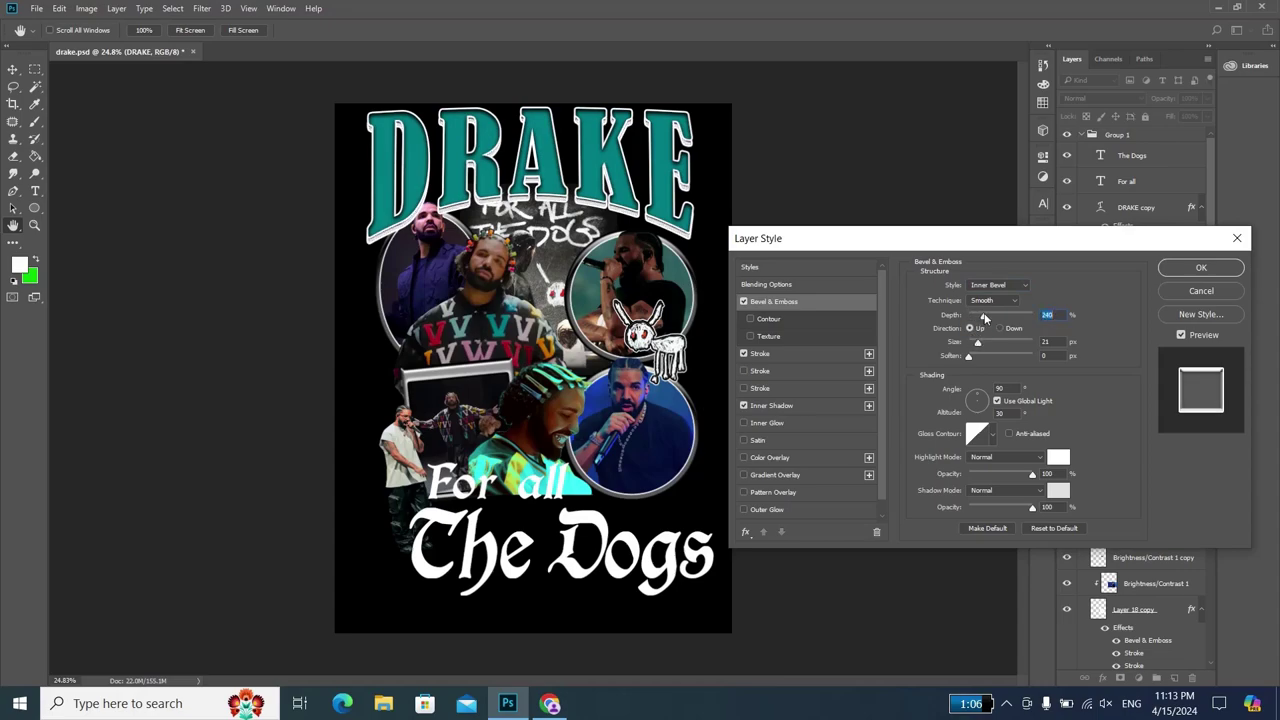
drag(972, 317, 970, 318)
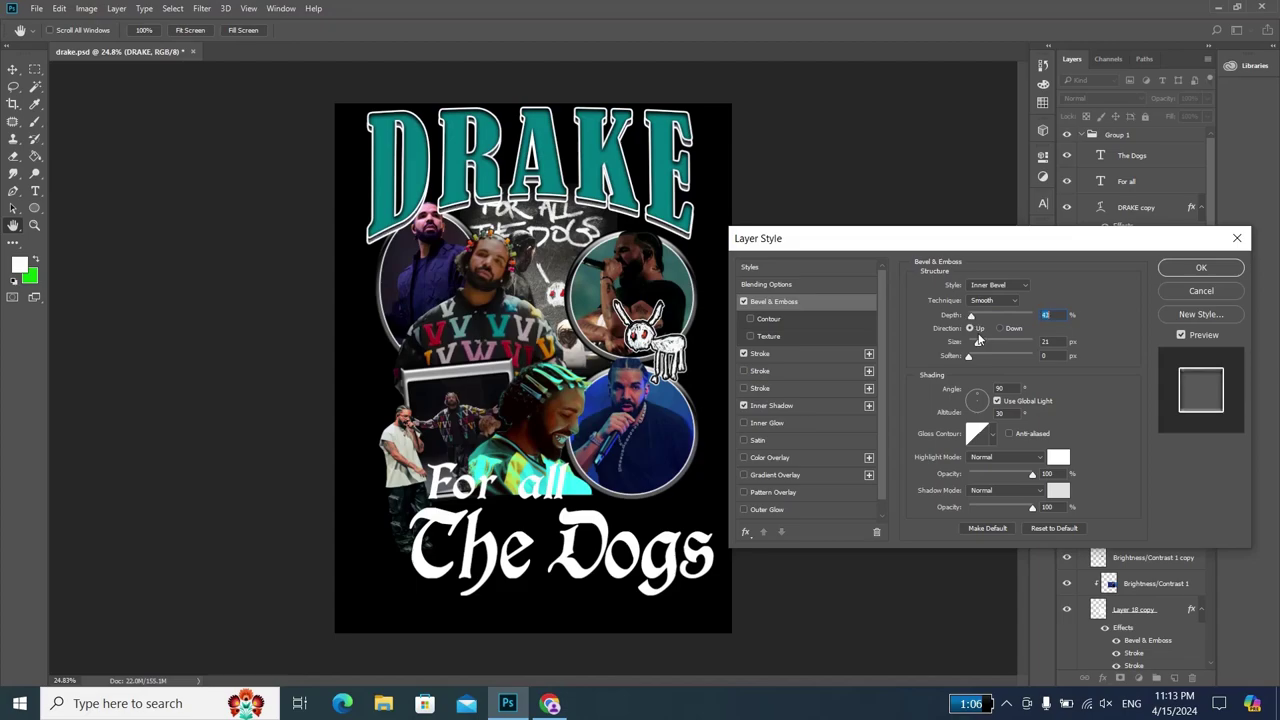
click(1058, 457)
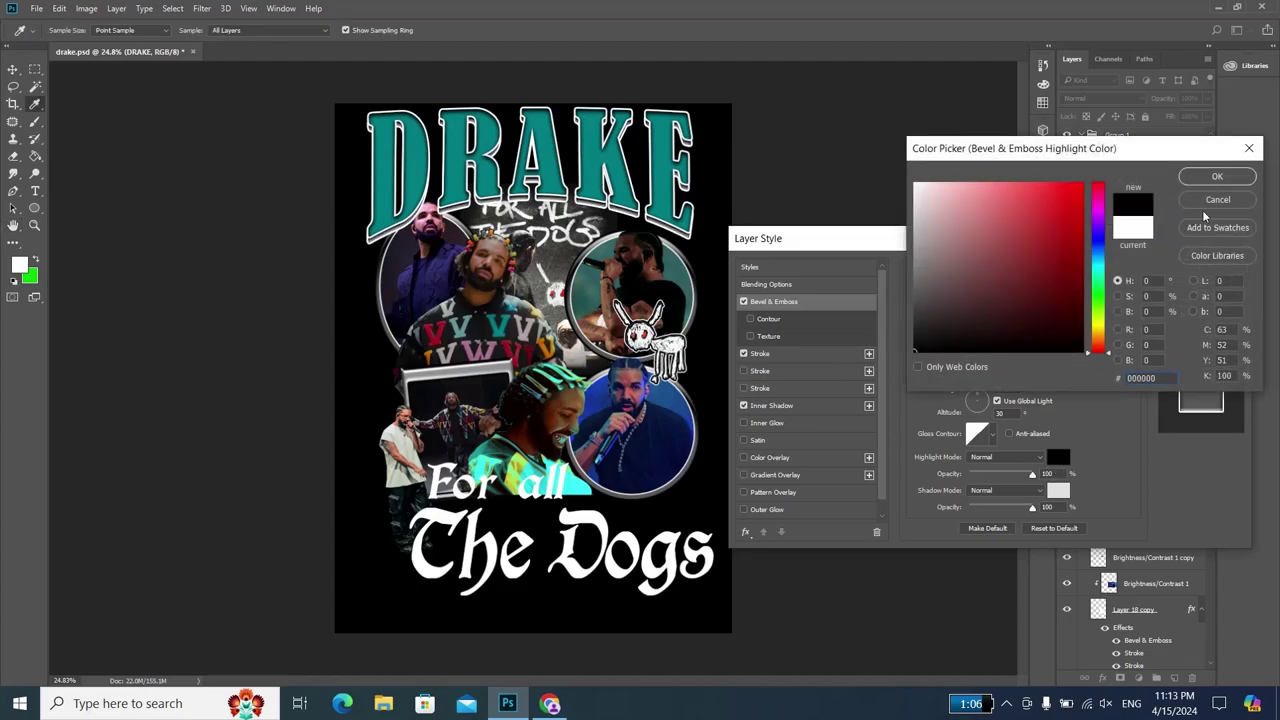
click(1217, 176)
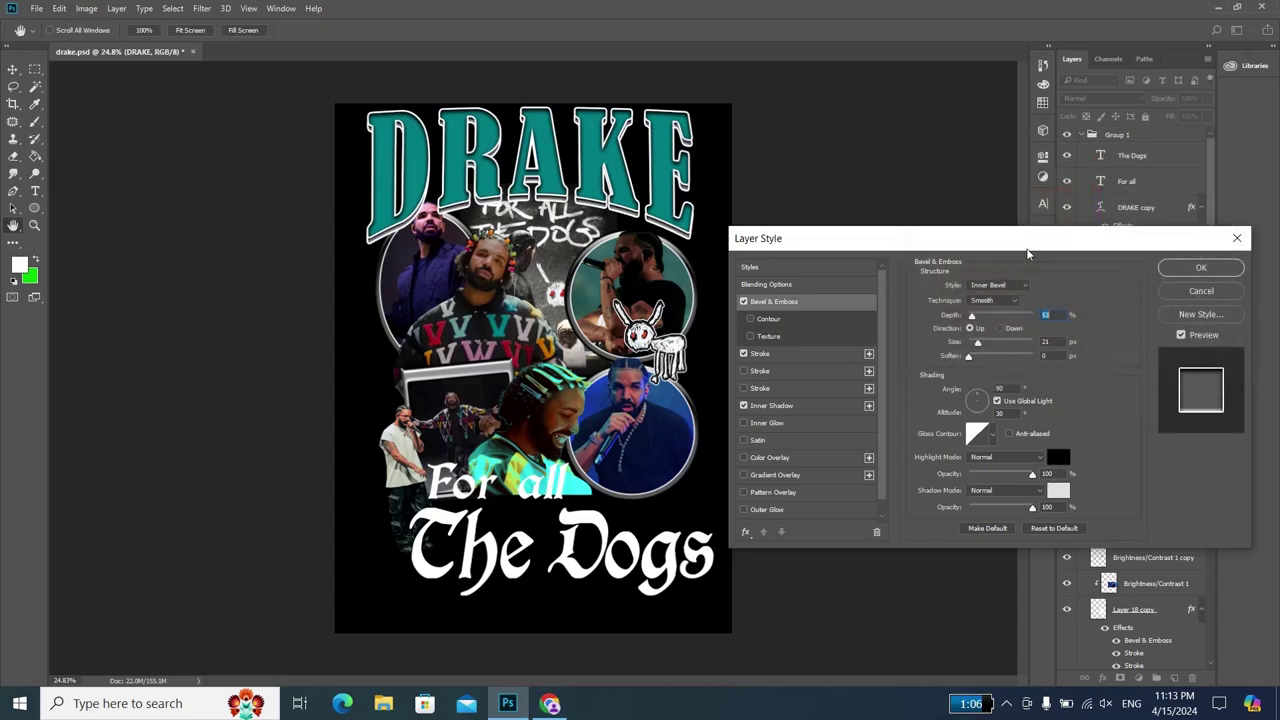
click(999, 329)
mouse_move(971, 316)
mouse_down()
mouse_move(988, 318)
mouse_move(976, 345)
mouse_move(975, 316)
mouse_move(987, 358)
mouse_up()
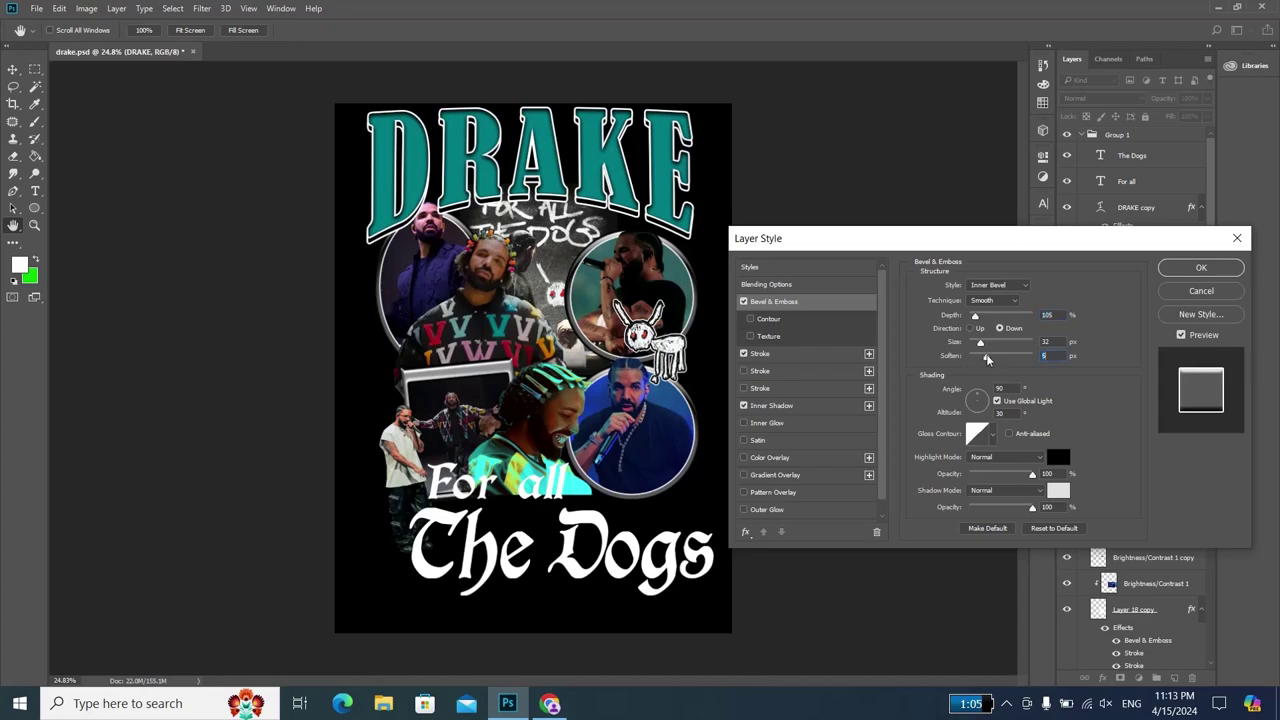
- Make the bevel highlight dark grey and apply the Bevel & Emboss to DRAKE
click(1059, 457)
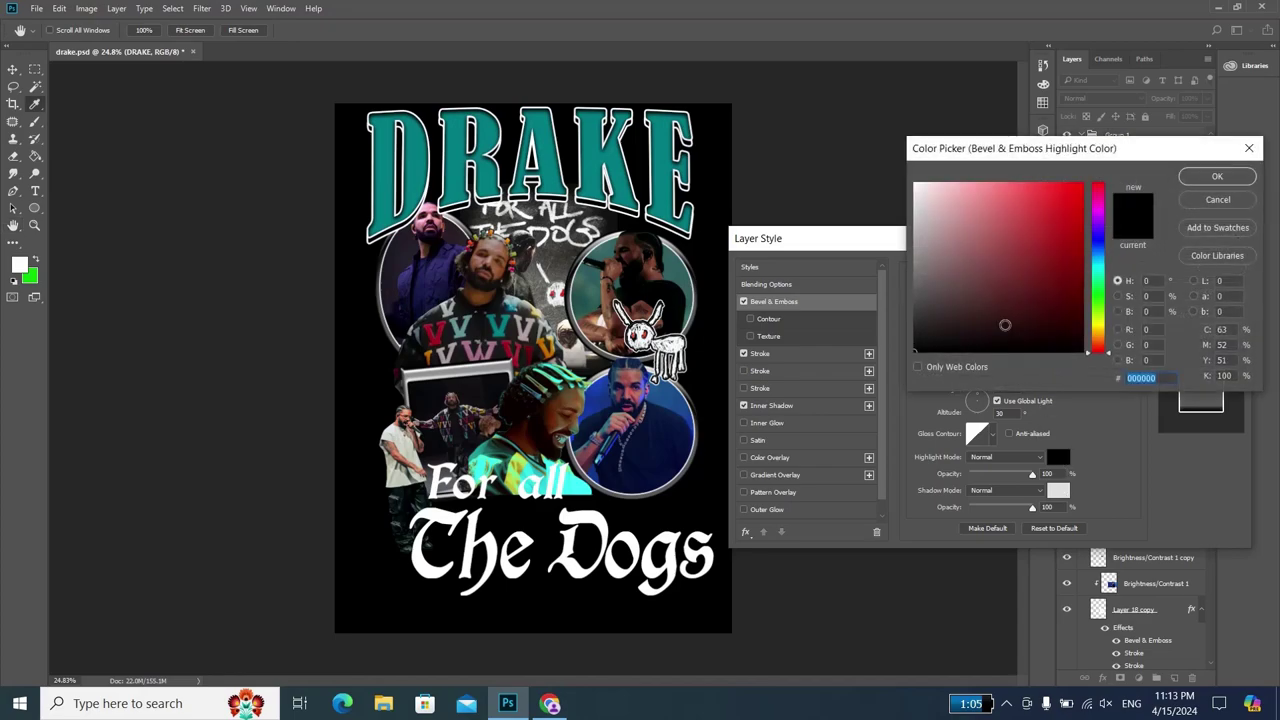
drag(921, 305, 920, 313)
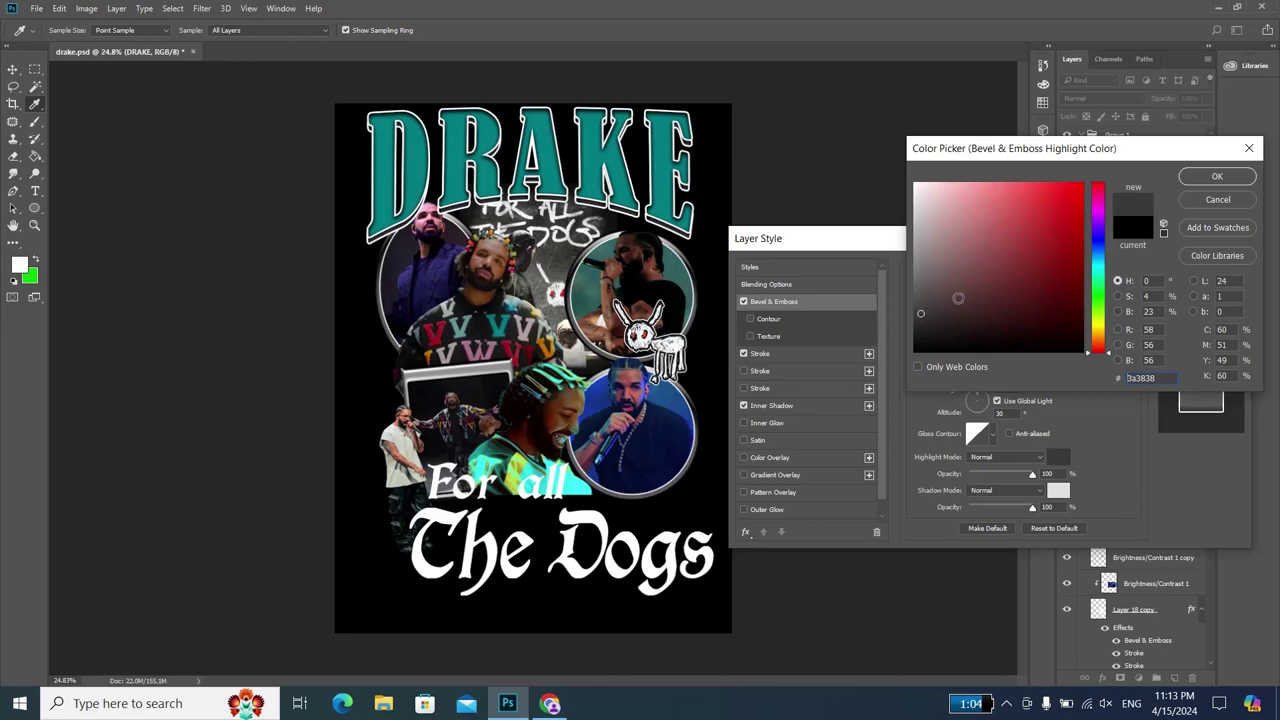
click(1217, 176)
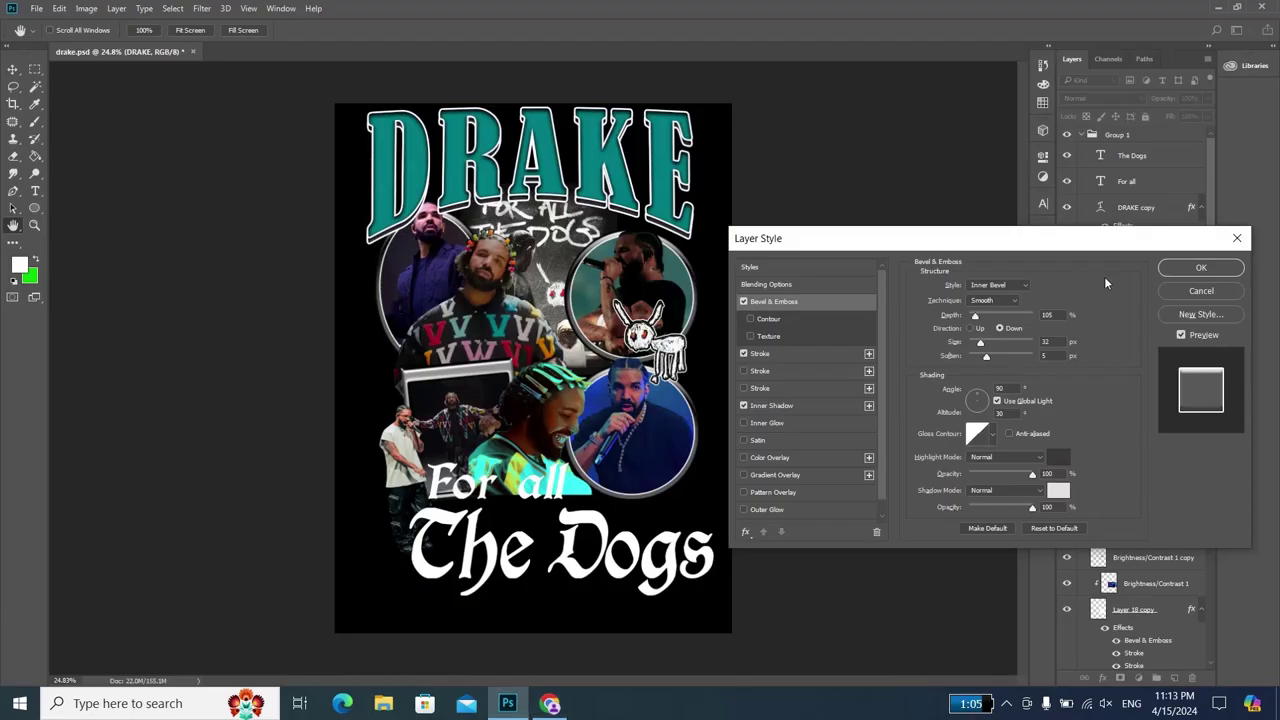
click(1195, 270)
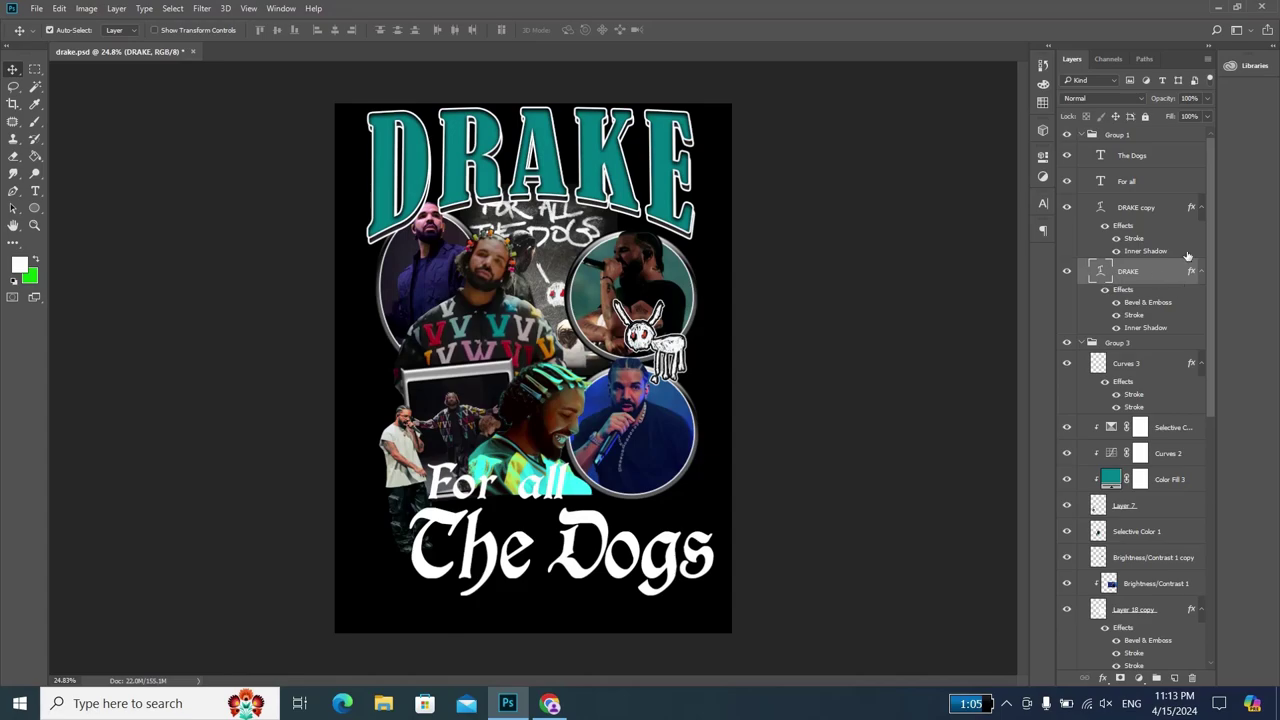
- Hide the original DRAKE title and put the DRAKE copy layer into a new group
key(alt+Tab)
key(alt+Tab)
click(1067, 272)
click(1148, 210)
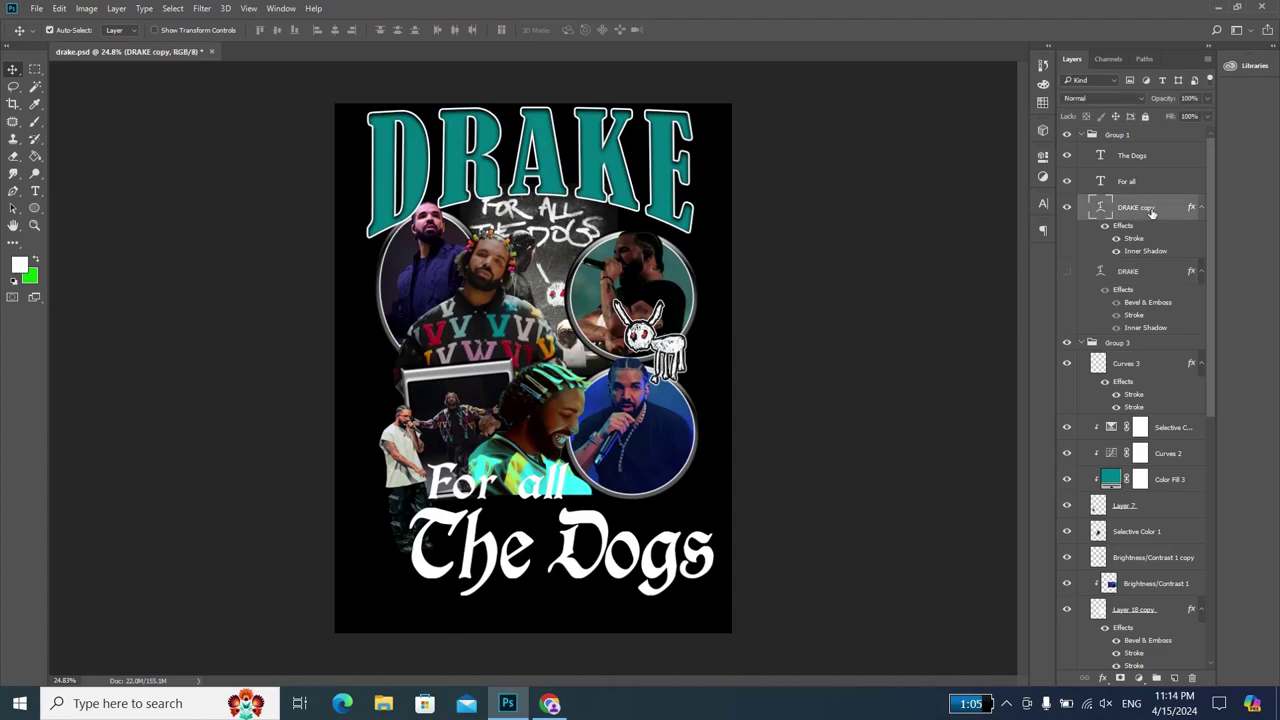
key(ctrl+g)
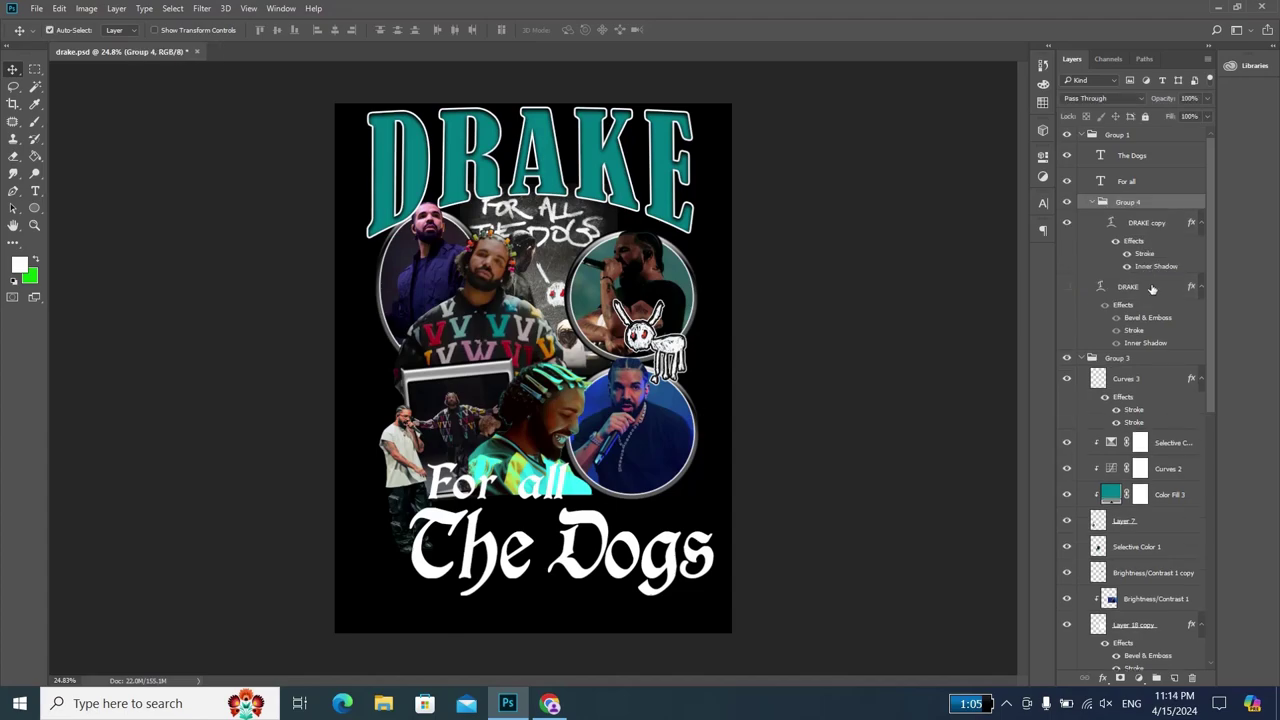
- Add a black drop shadow at 100% opacity, pushed further below the title
click(1105, 679)
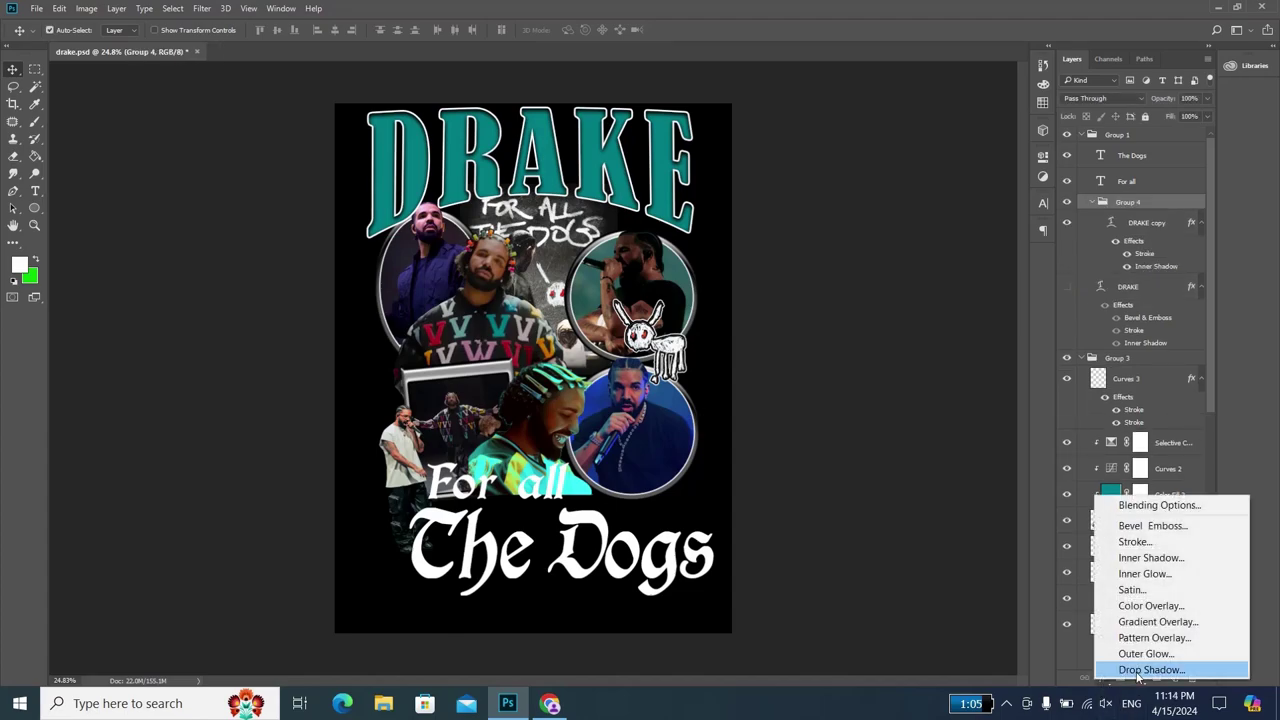
click(1138, 669)
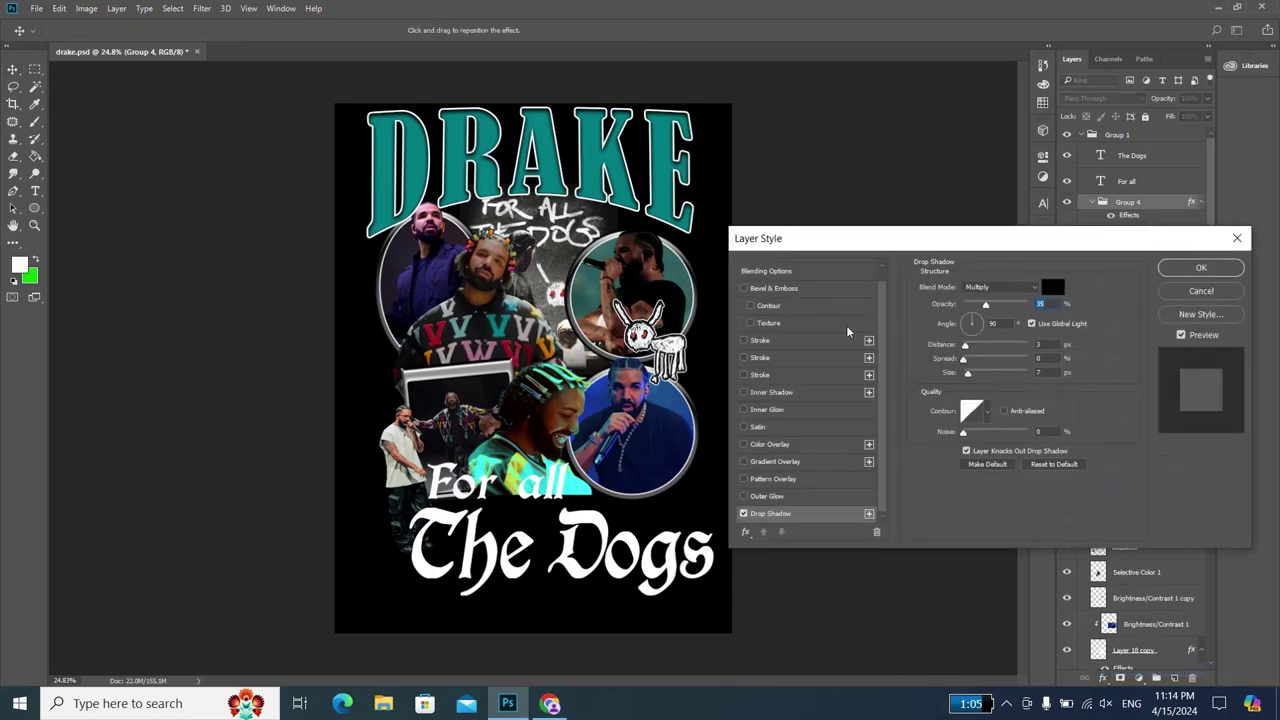
drag(986, 304, 1072, 308)
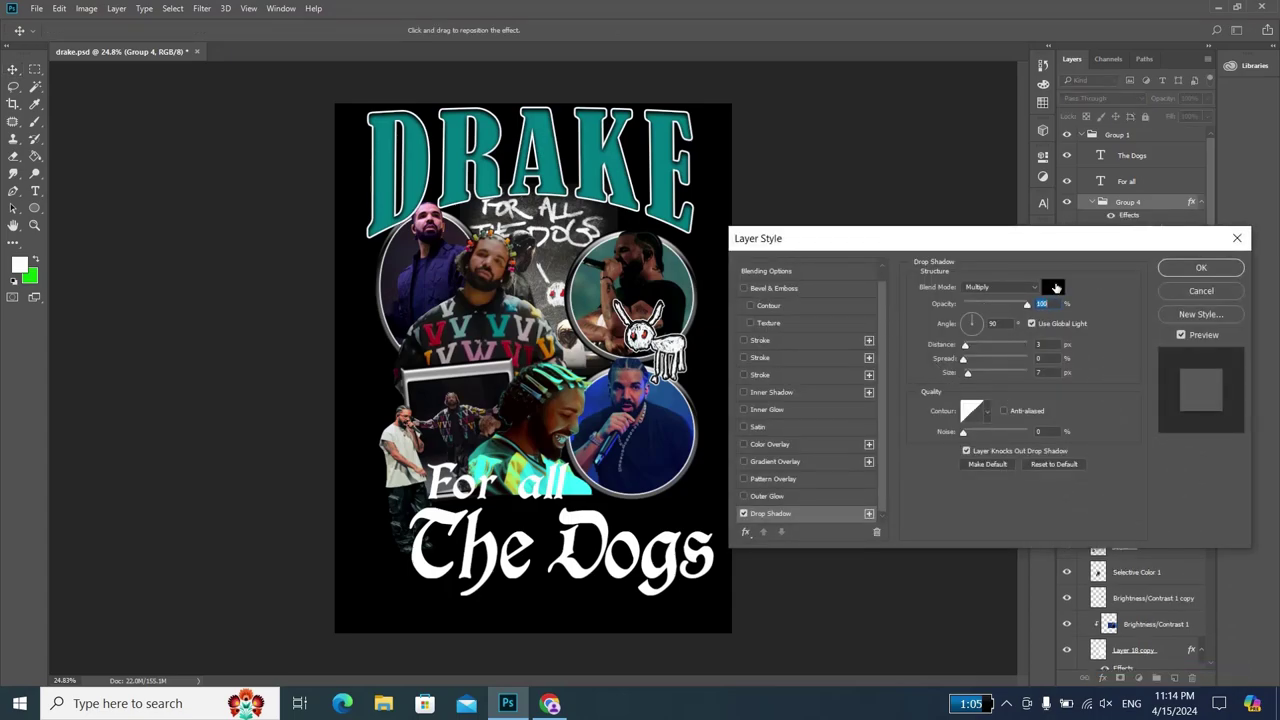
click(1055, 287)
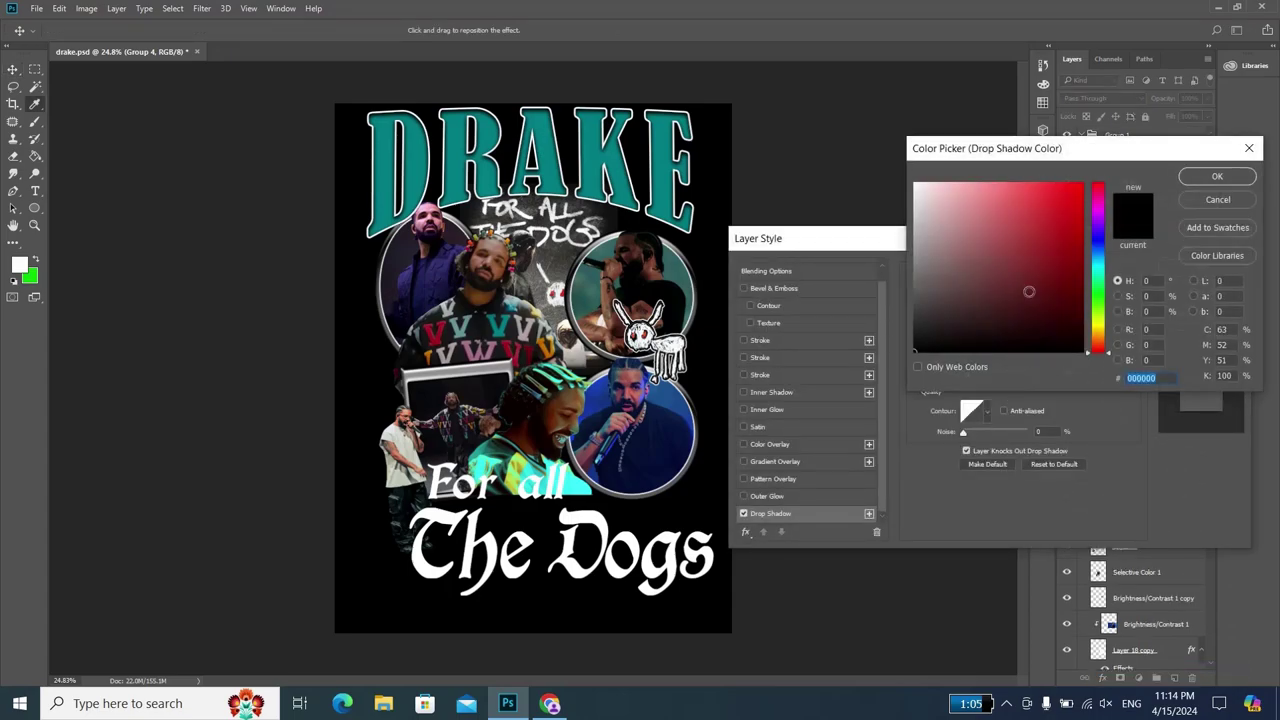
click(1218, 178)
drag(976, 345, 995, 351)
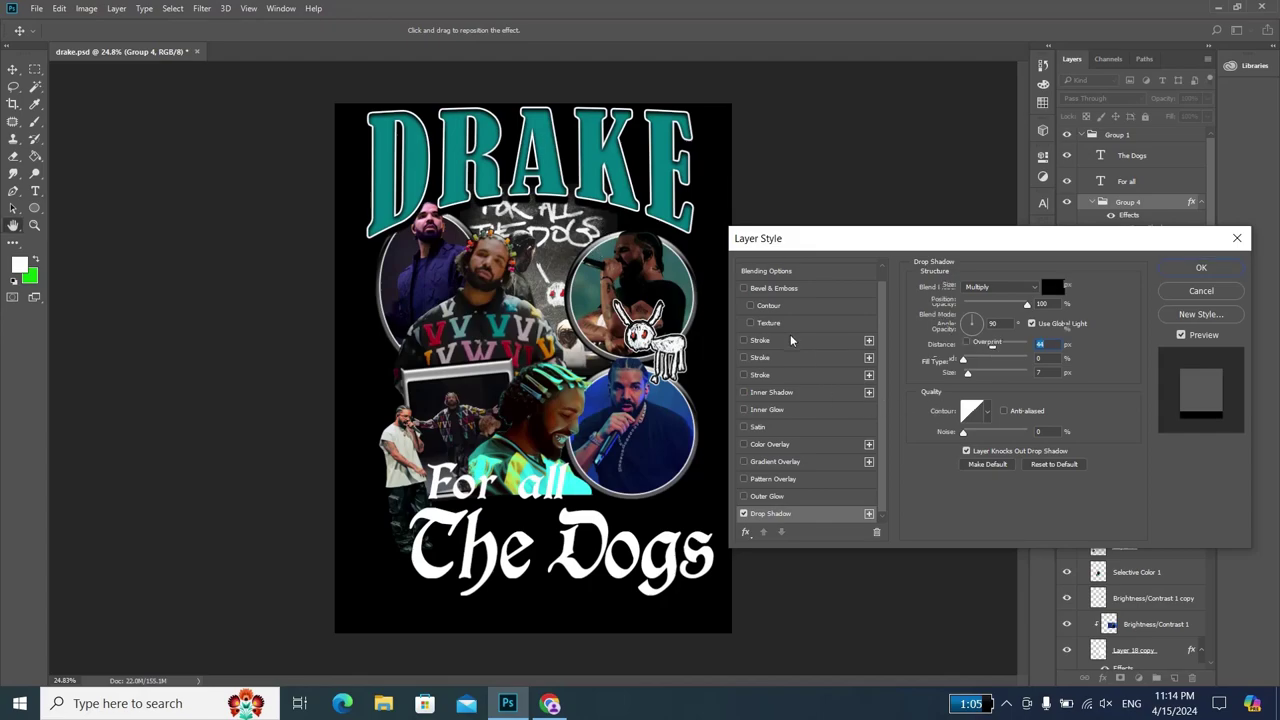
- Try a stroke and remove it, then confirm the black shadow colour and apply the style
click(790, 341)
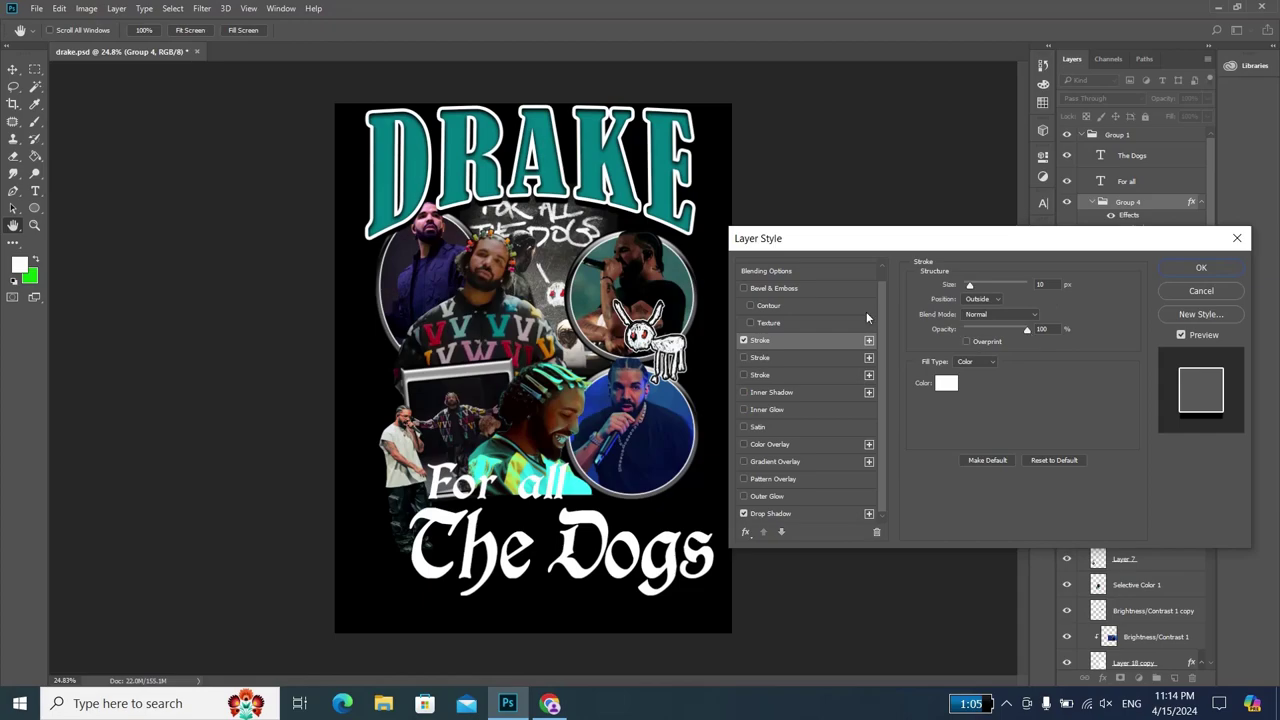
click(744, 341)
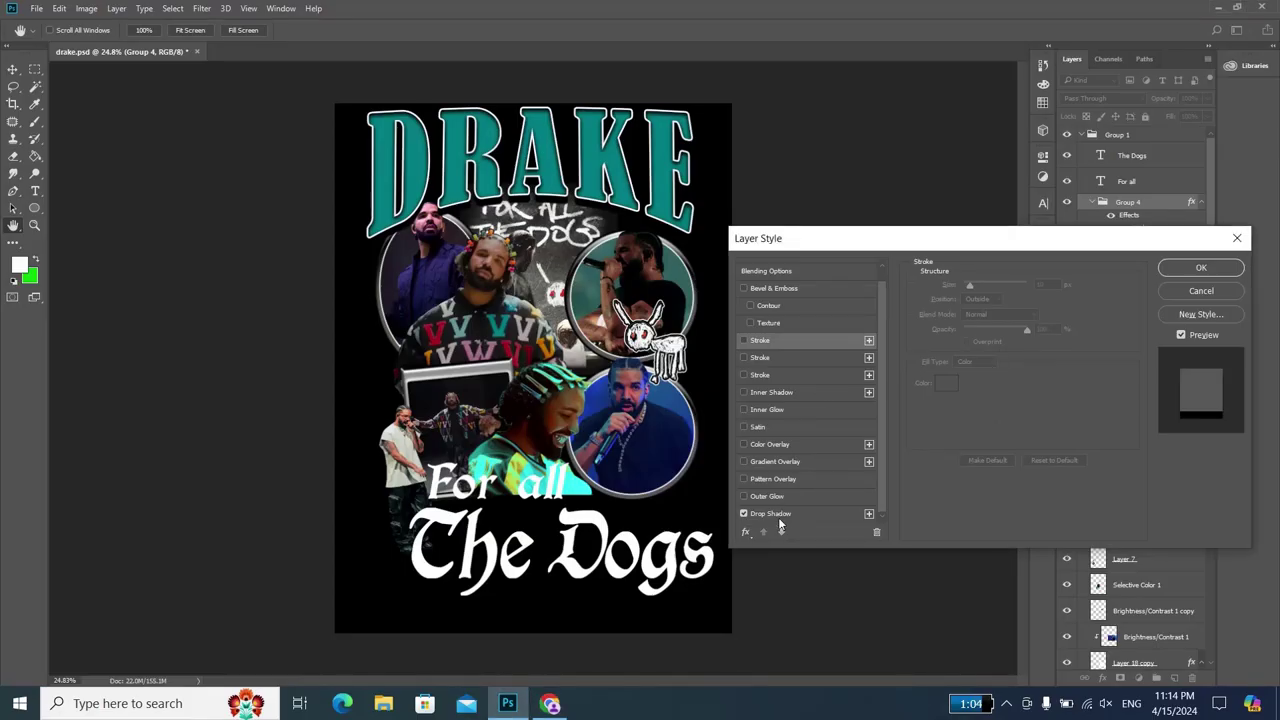
click(788, 514)
click(1050, 259)
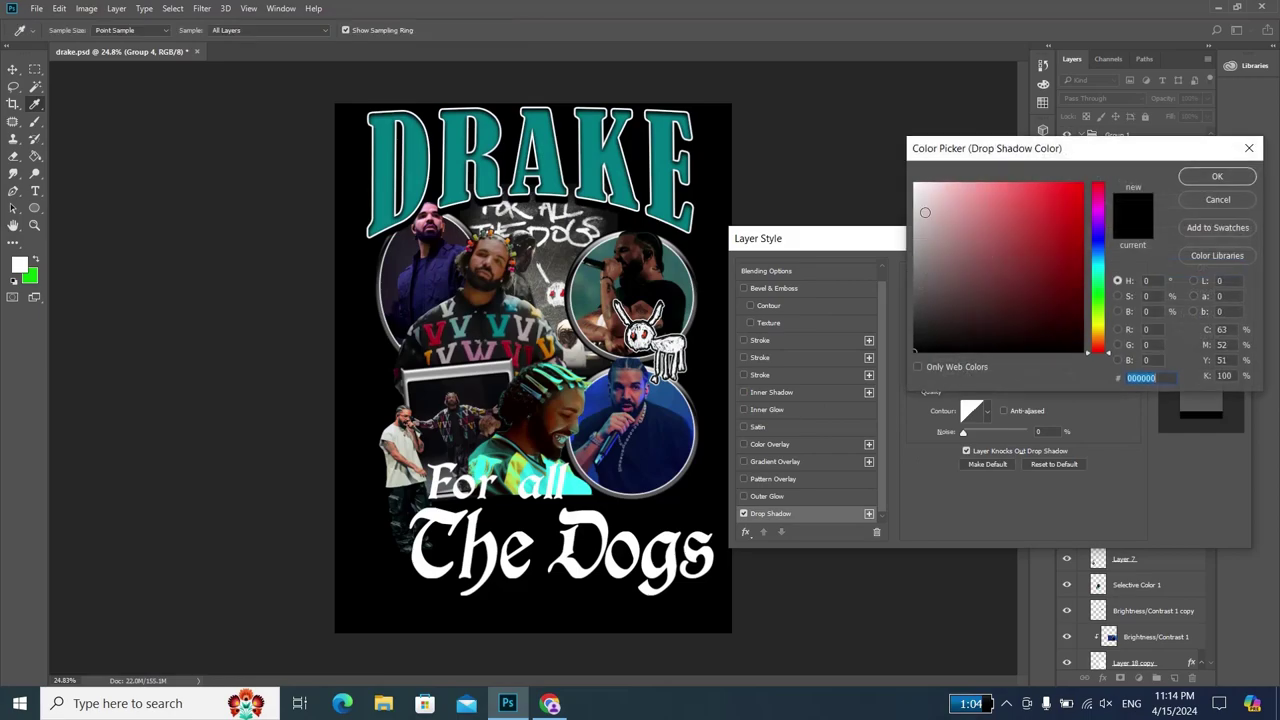
click(915, 212)
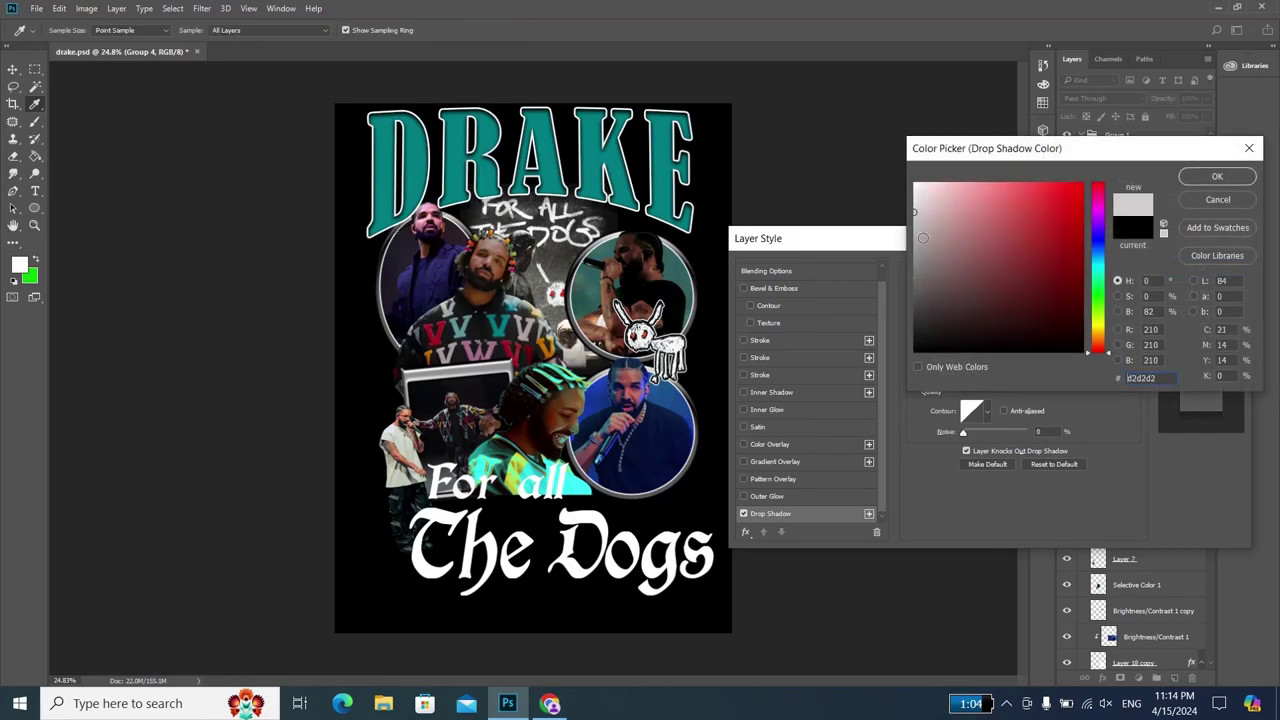
drag(912, 302, 913, 352)
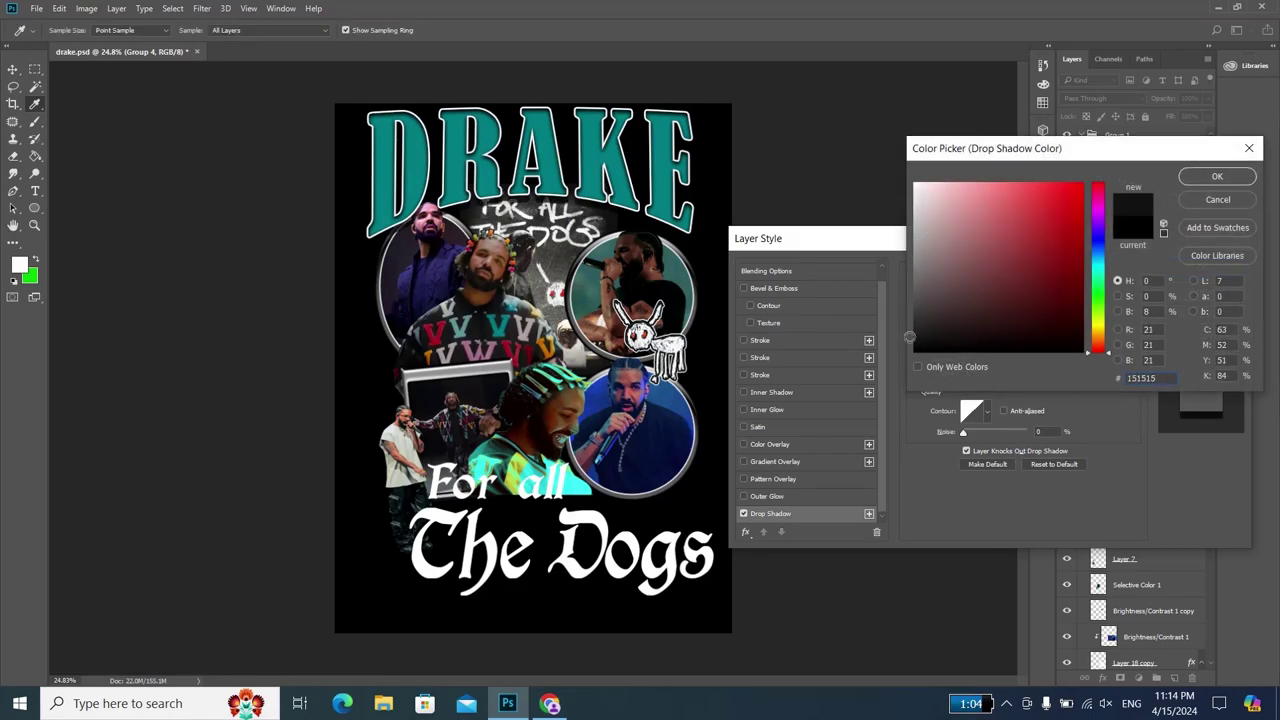
click(1236, 179)
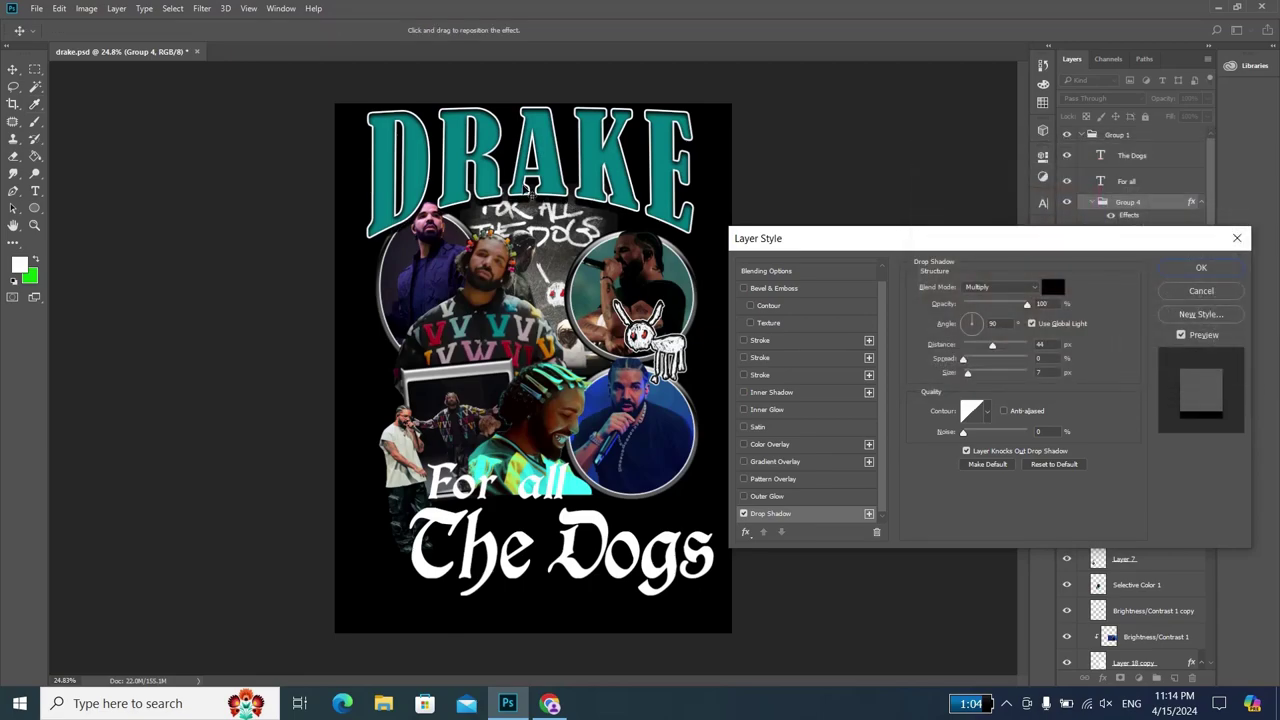
click(1201, 267)
- Toggle the title group's visibility to compare the shadow, then collapse the group
alt+scroll(498, 225, up, 2)
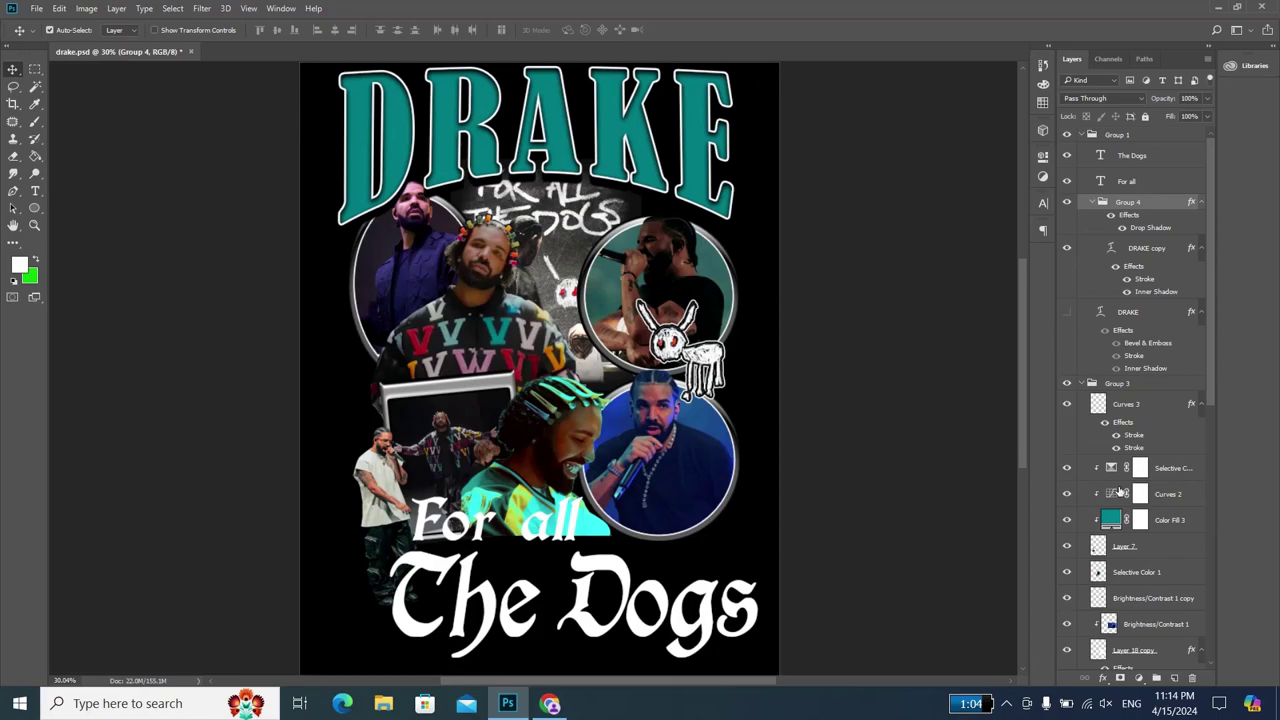
click(1067, 314)
click(1066, 202)
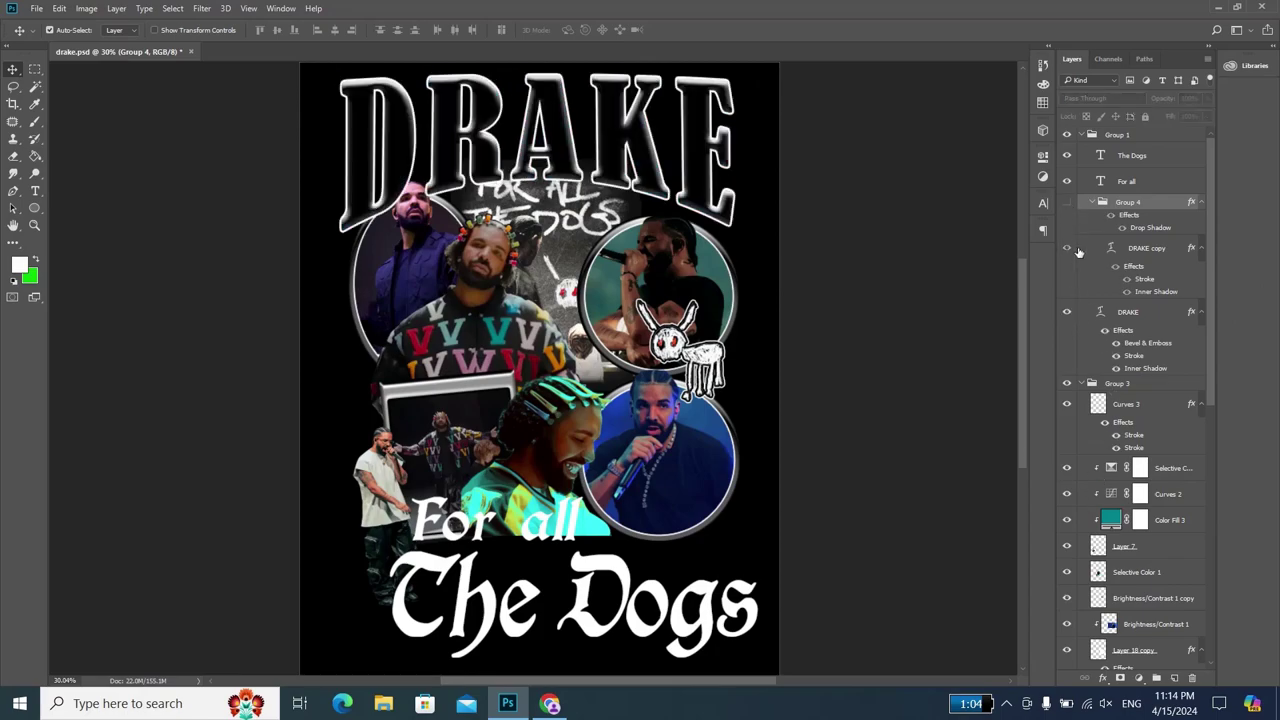
click(1066, 202)
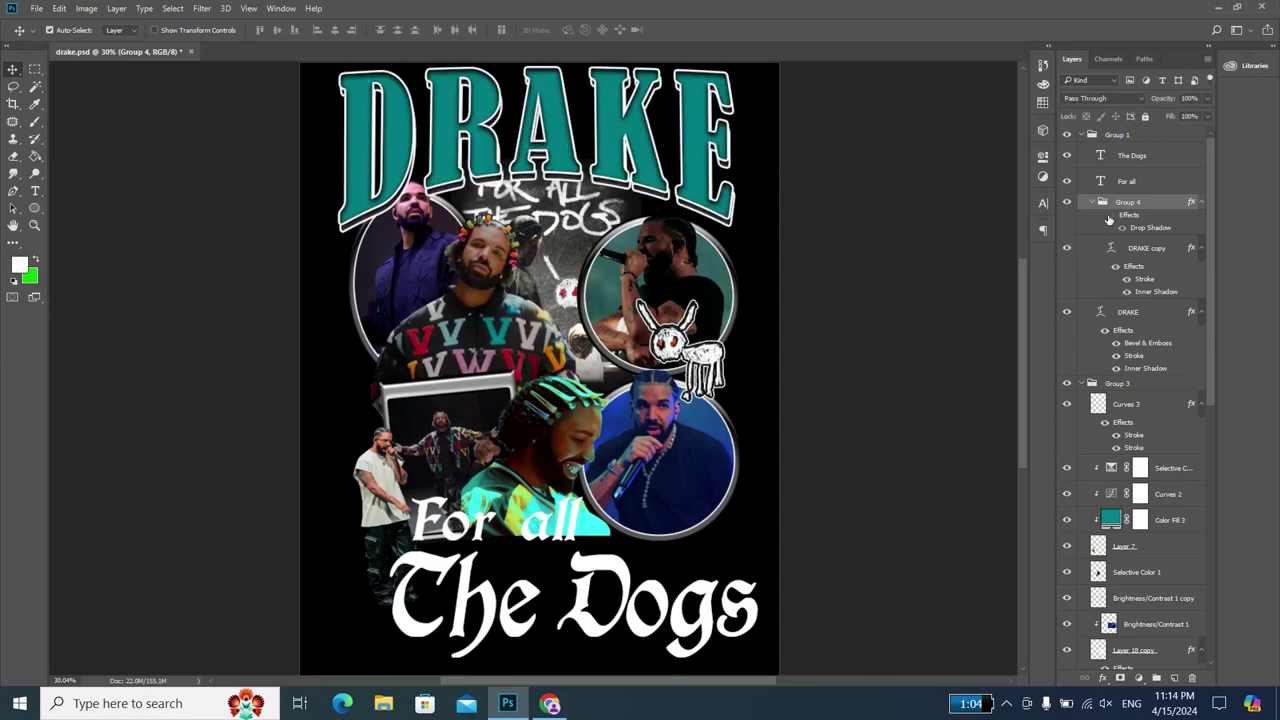
scroll(852, 301, down, 2)
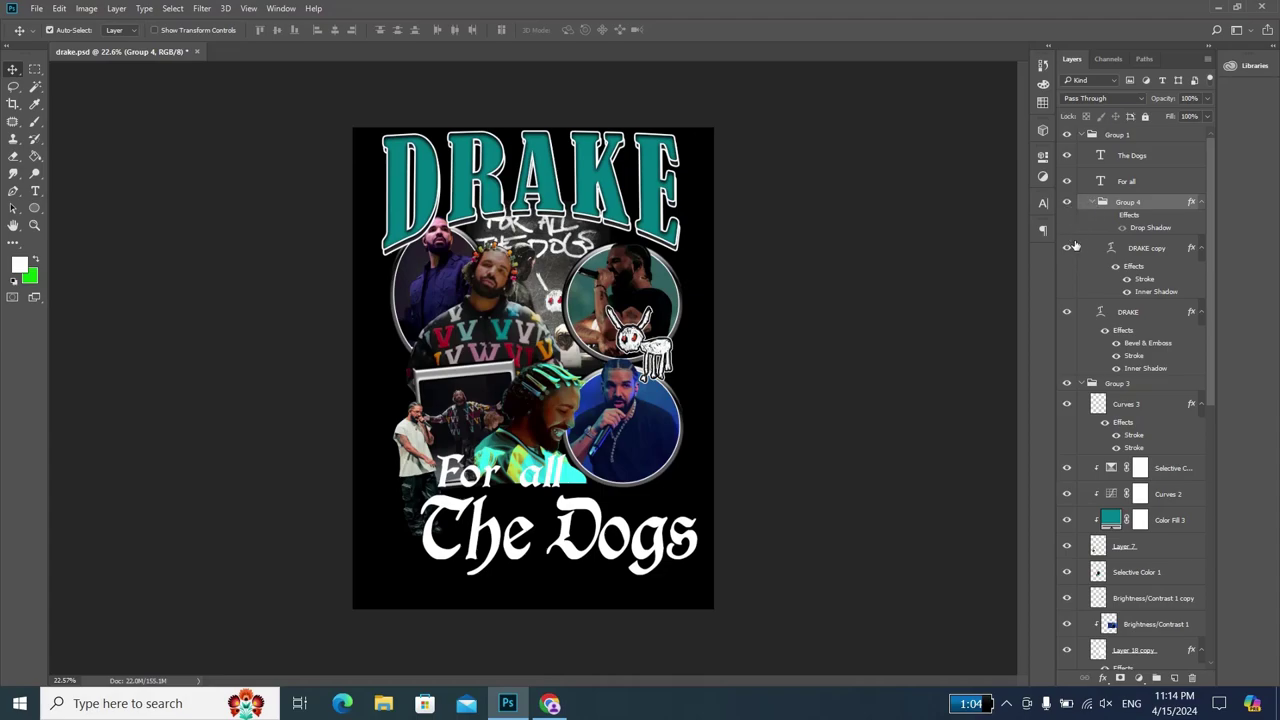
click(1093, 203)
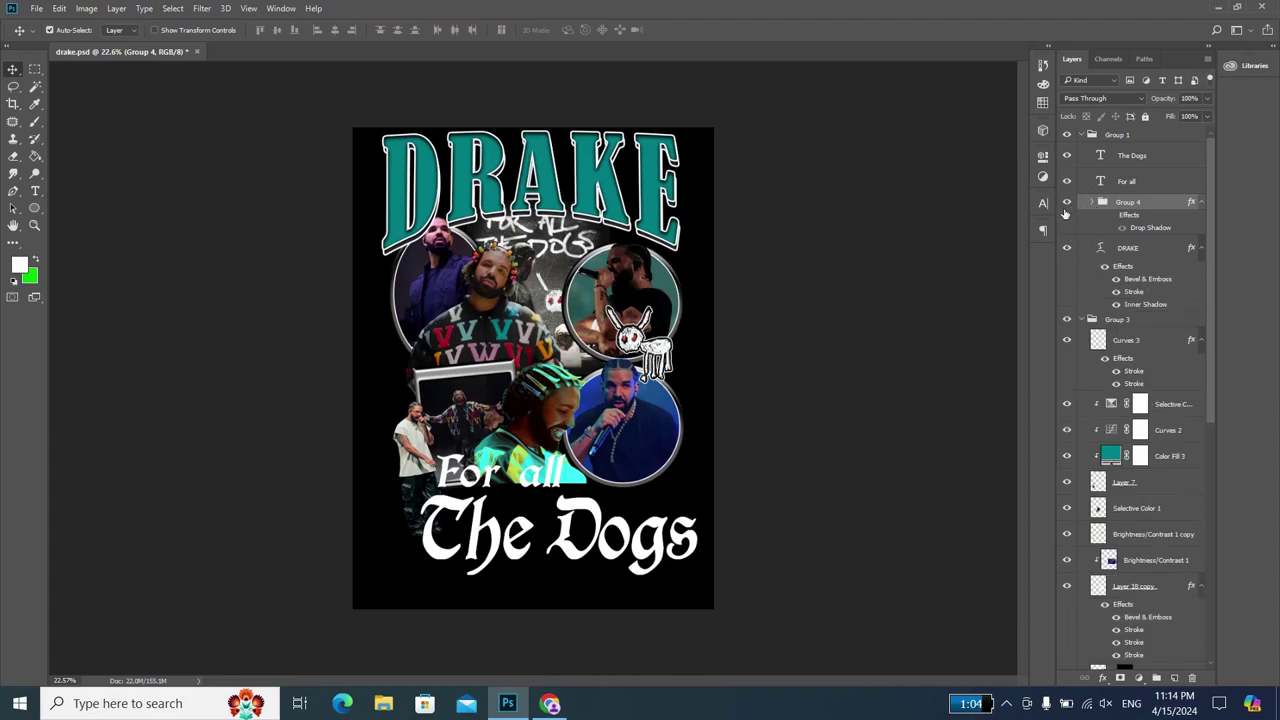
key(ctrl+plus)
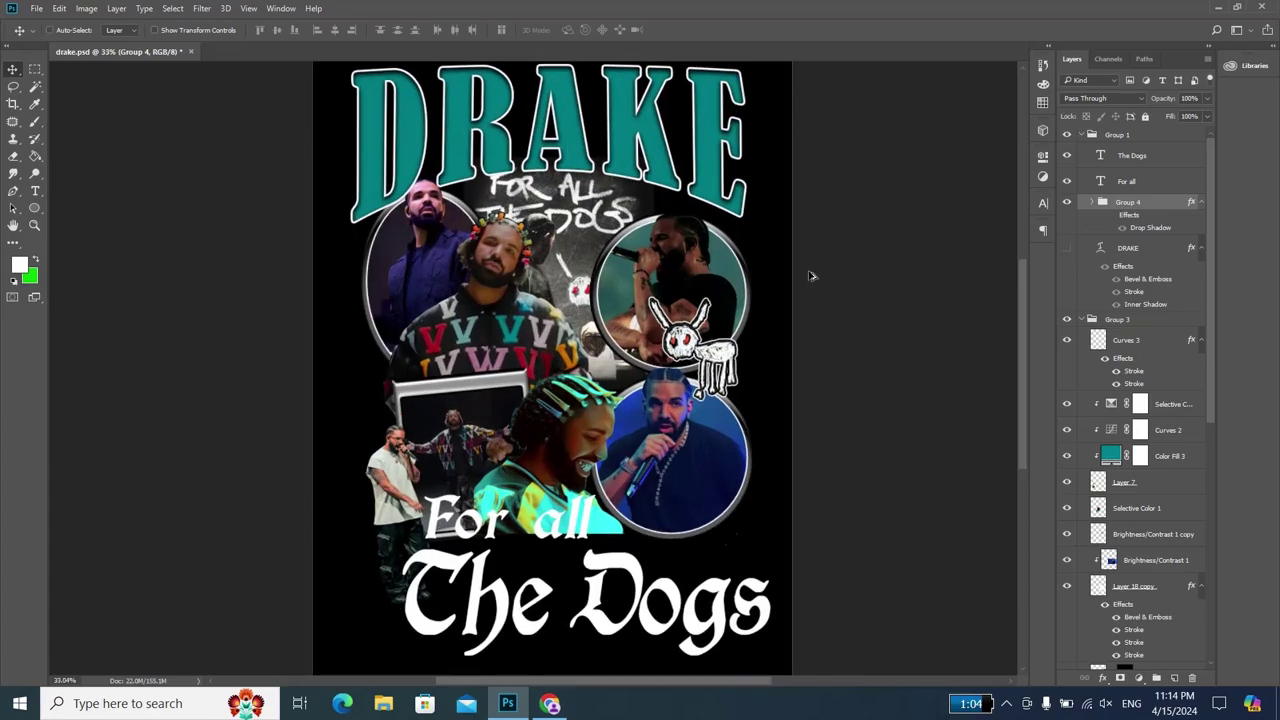
key(ctrl+plus)
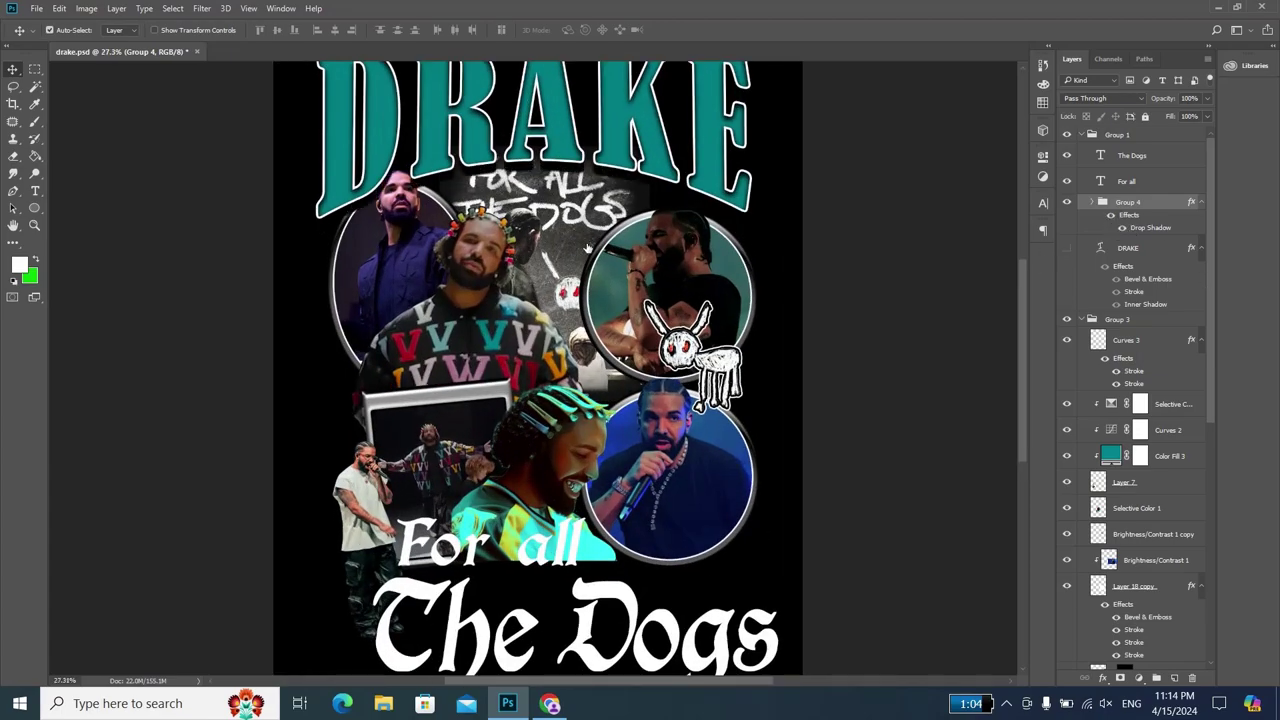
key(ctrl+minus)
key(alt+Tab)
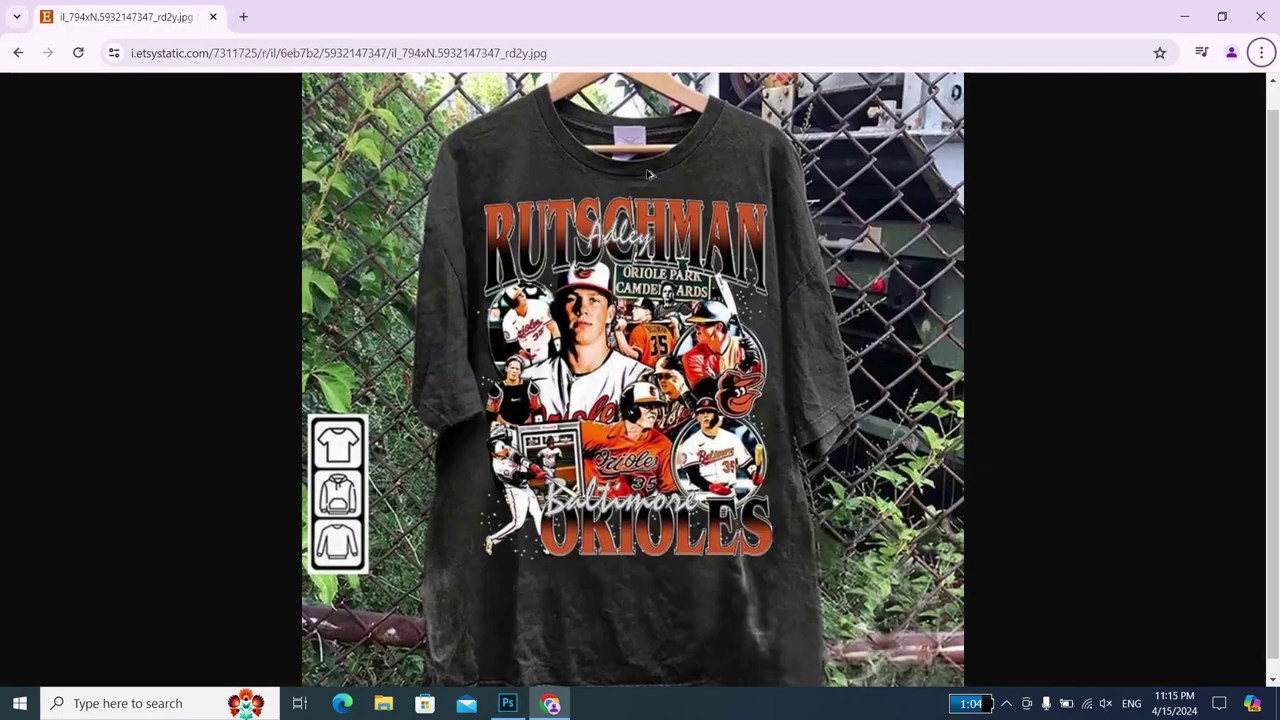
- Return from the Chrome reference shirt to the Drake poster in Photoshop
key(alt+Tab)
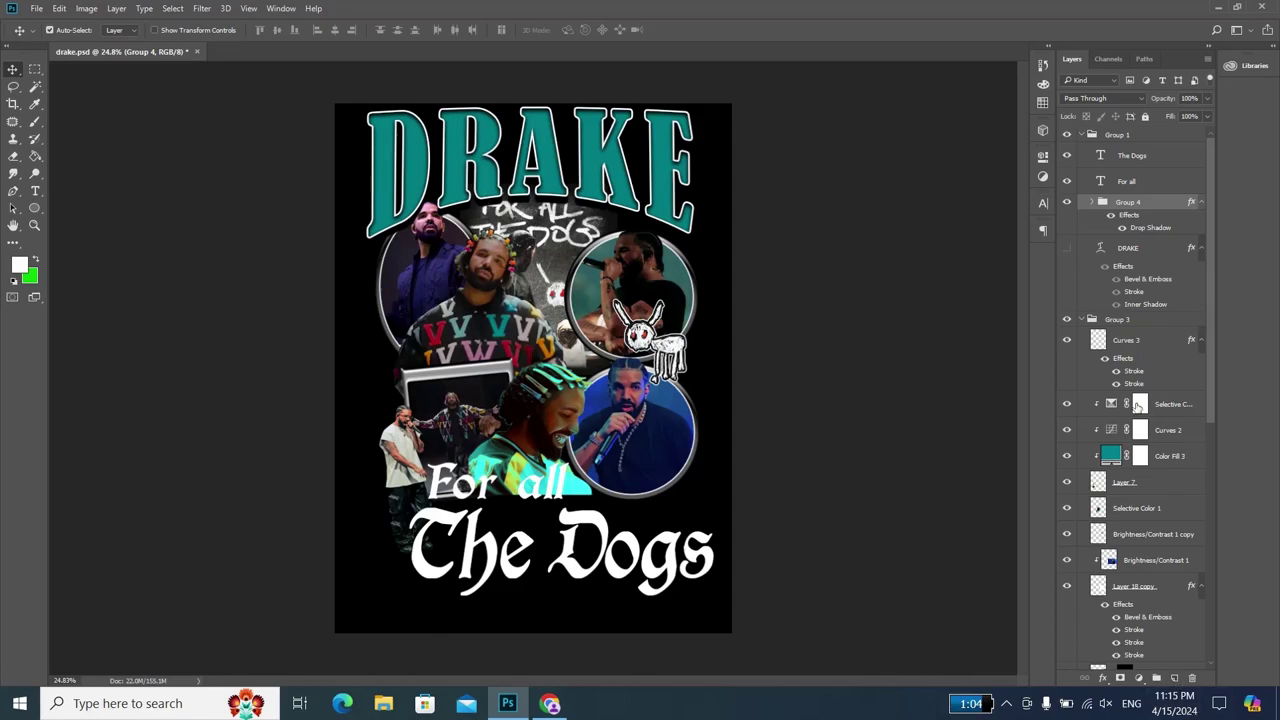
- Hide the original DRAKE layer, duplicate it, and add a new empty layer above
click(1135, 247)
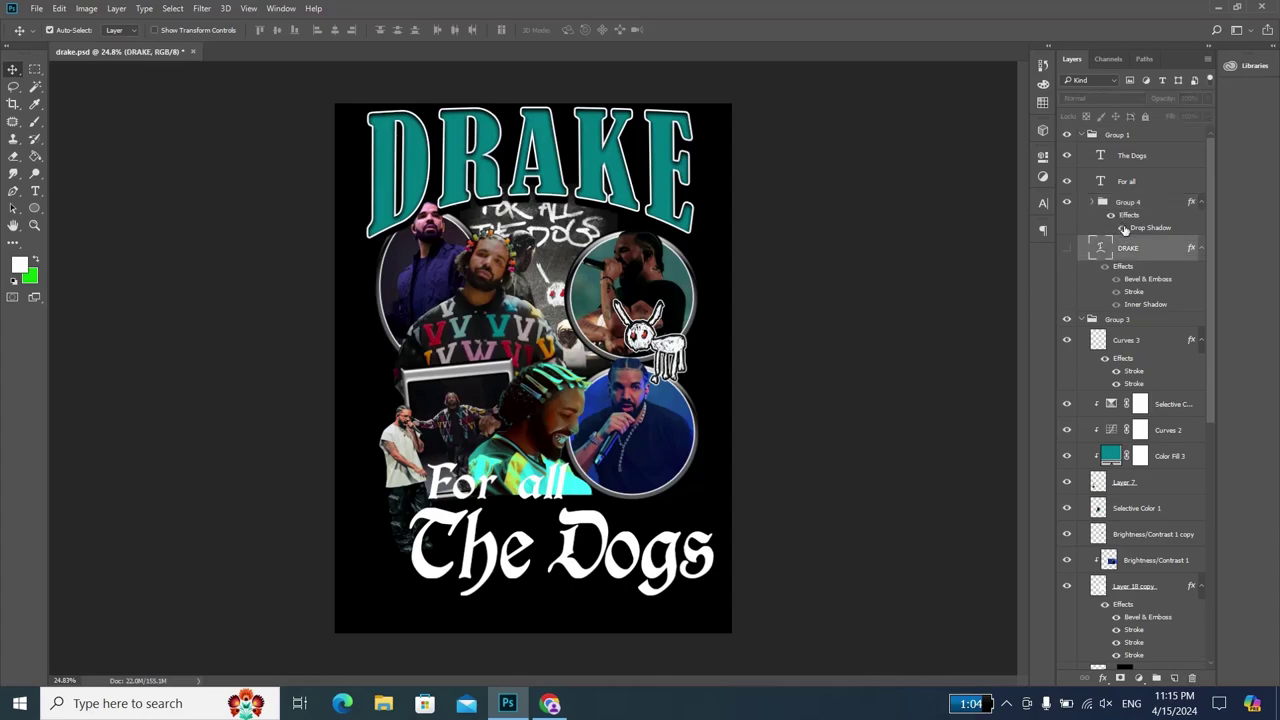
click(1067, 248)
key(ctrl+j)
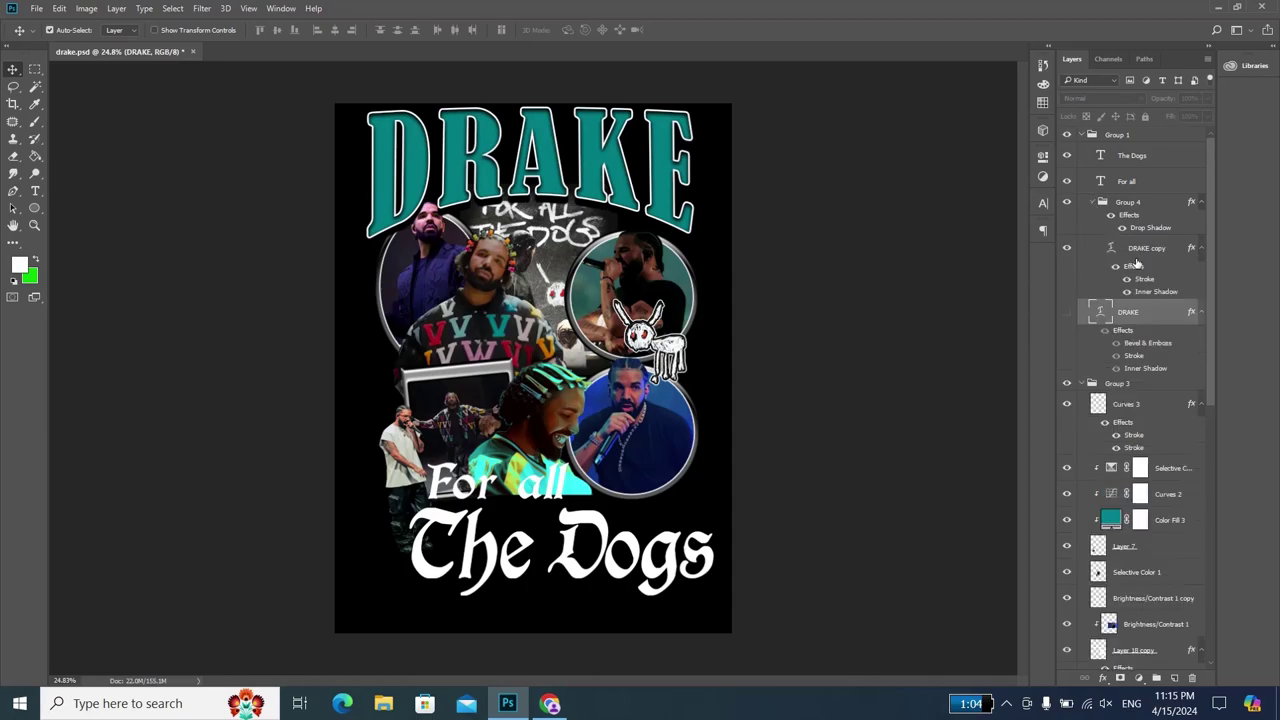
click(1175, 677)
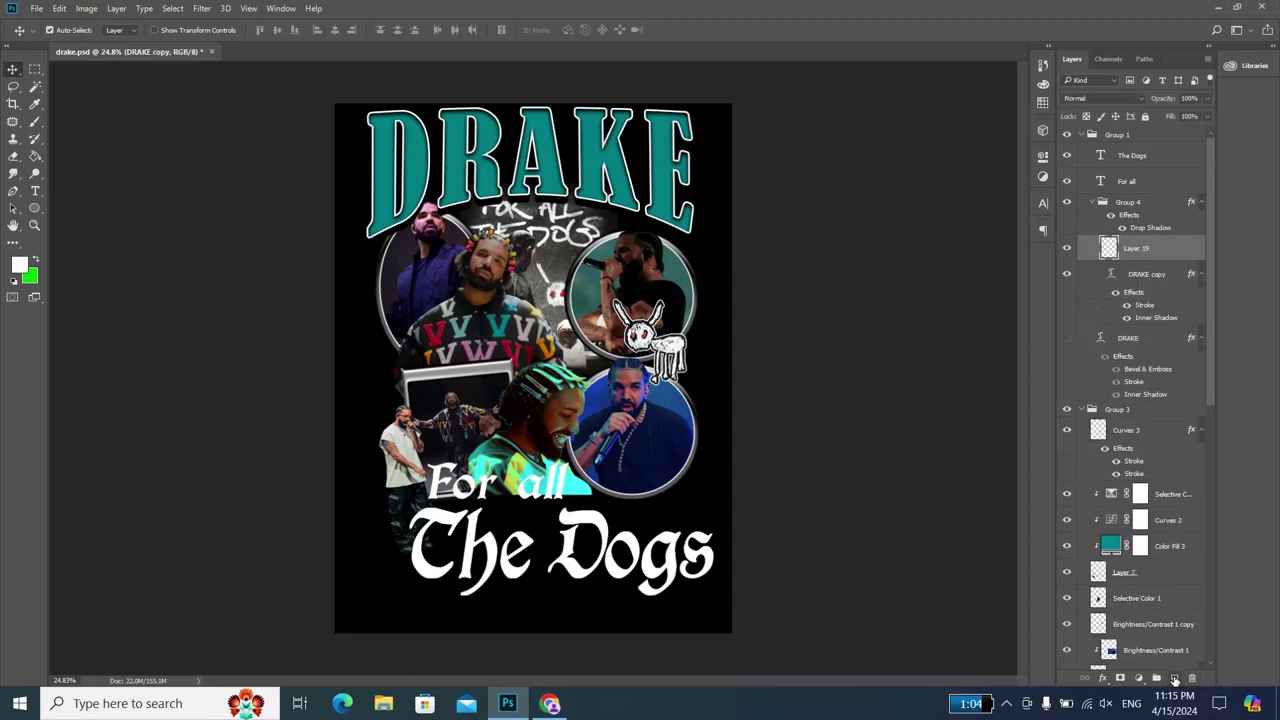
- Paint a soft white stroke across the title with a 250 px soft brush
key(b)
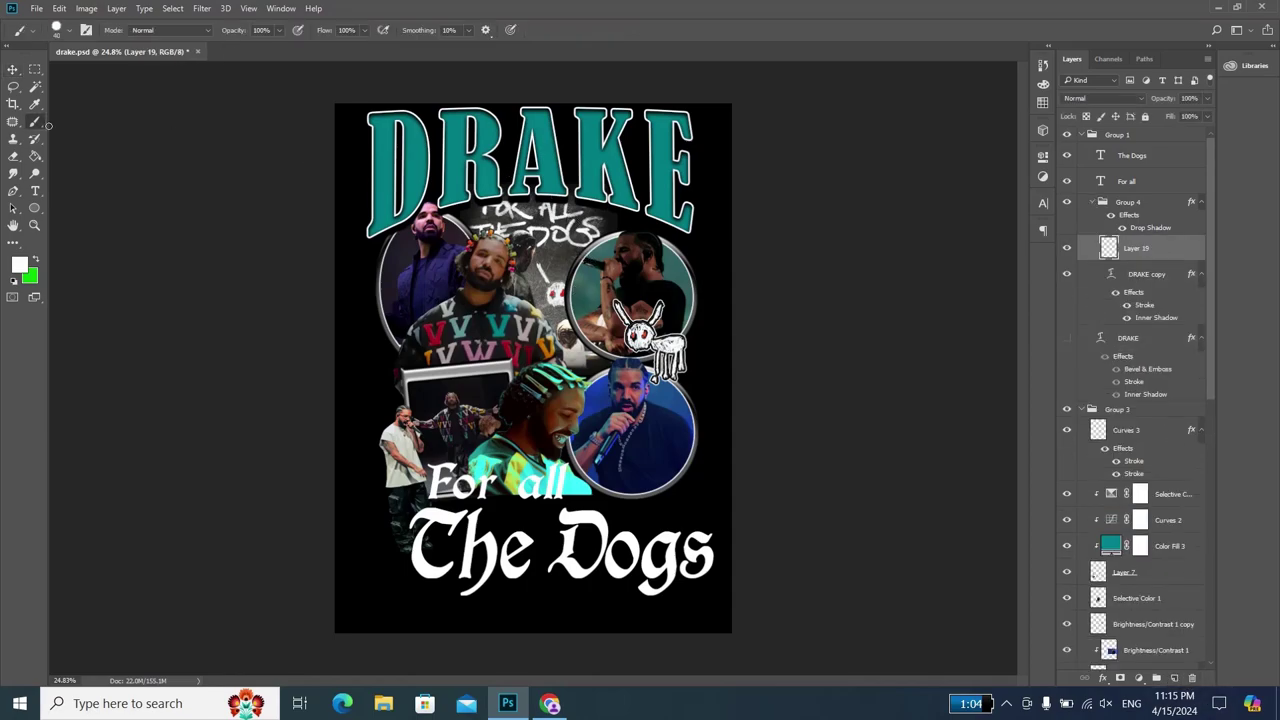
click(73, 32)
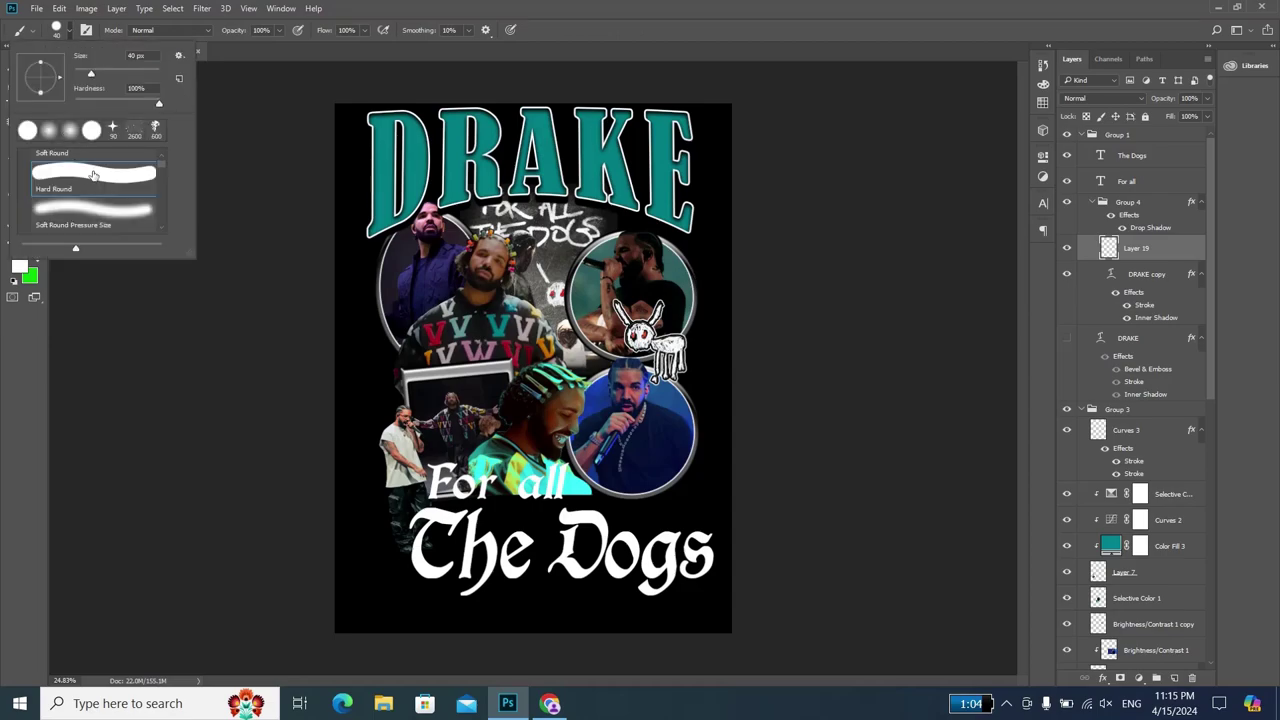
click(661, 6)
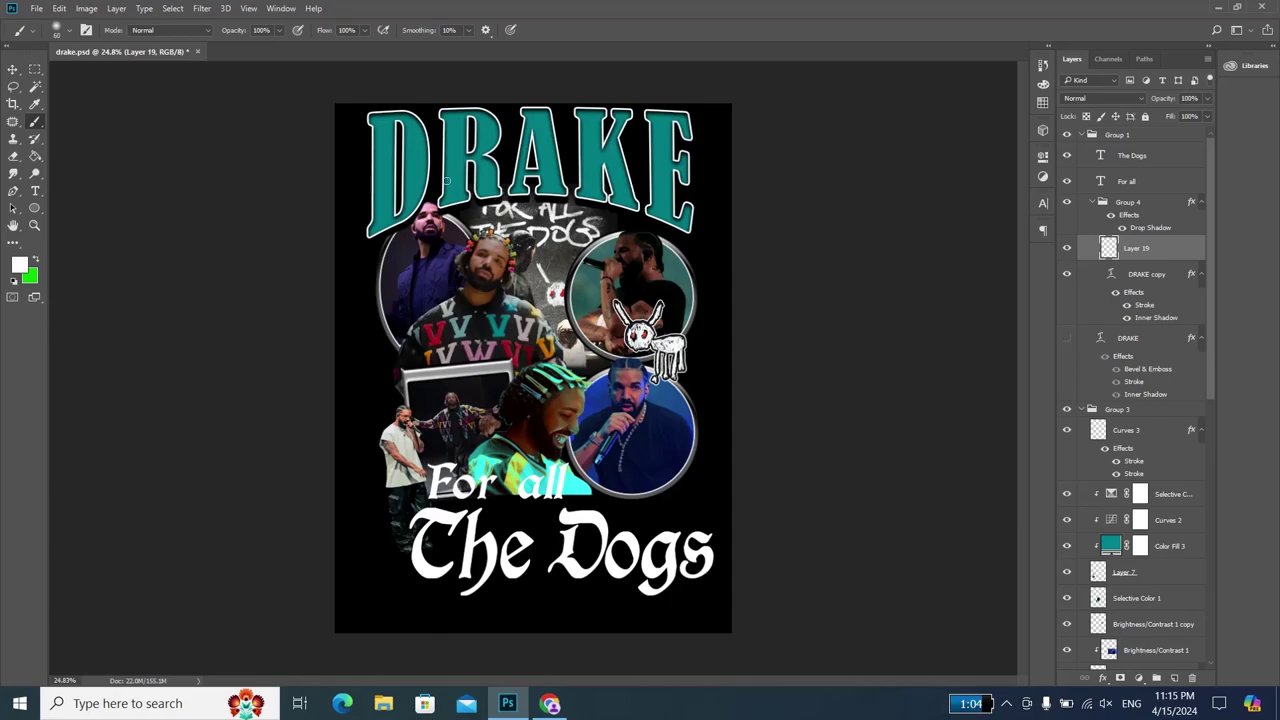
key(bracketright)
key(bracketright)
key(bracketright)
drag(371, 237, 455, 214)
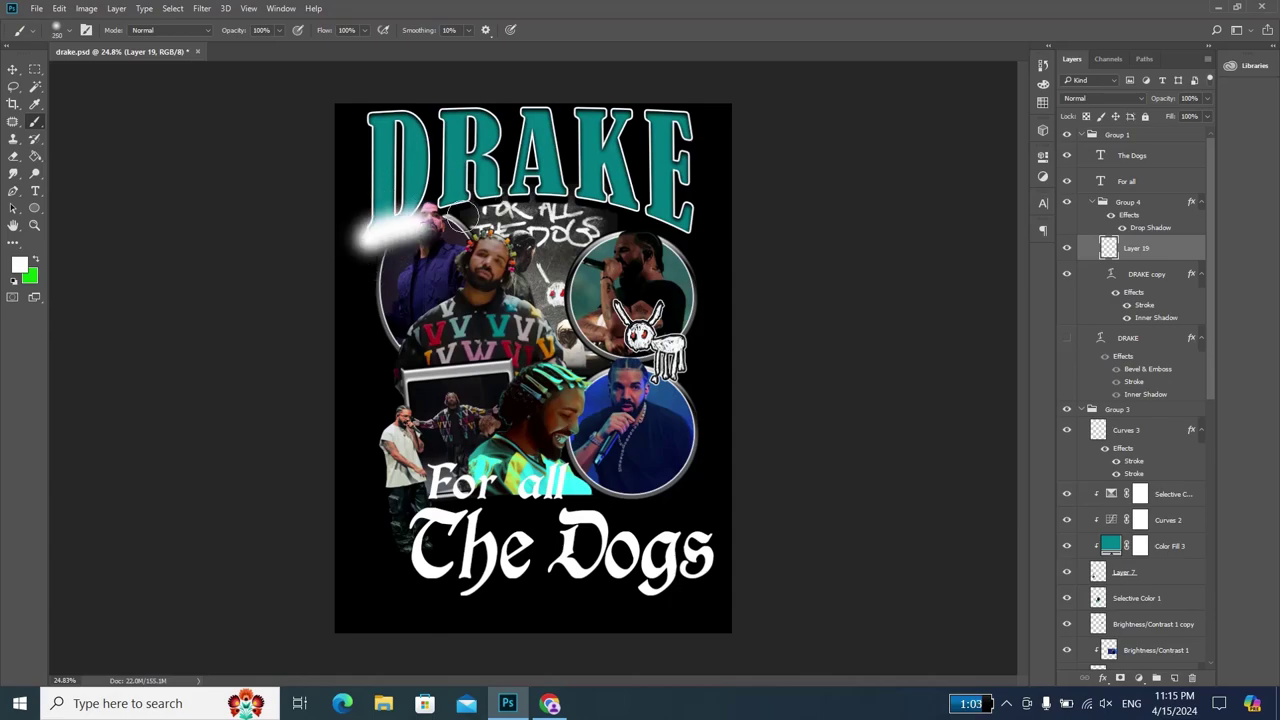
- Clip Layer 19 to DRAKE copy, fade the letter bottoms white, and lower its fill
right_click(1158, 255)
click(860, 391)
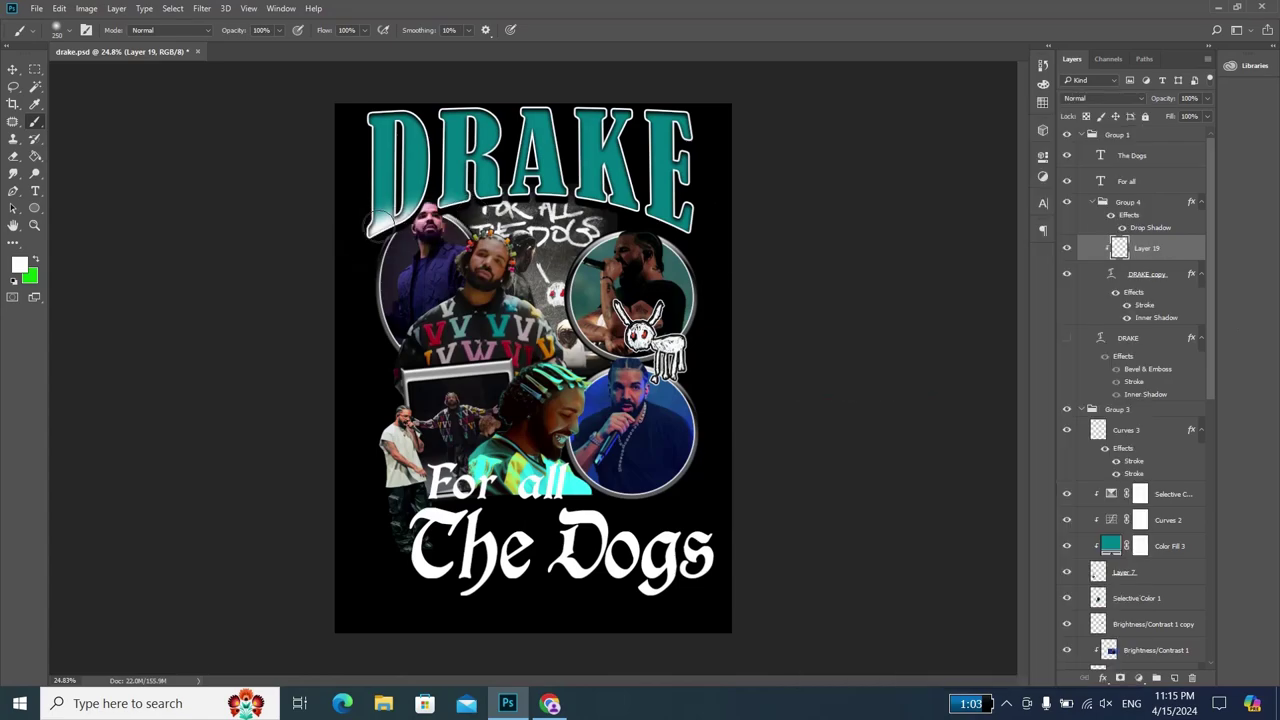
key(bracketright)
key(bracketright)
mouse_move(383, 222)
mouse_down()
mouse_move(683, 218)
mouse_move(378, 228)
mouse_up()
key(bracketright)
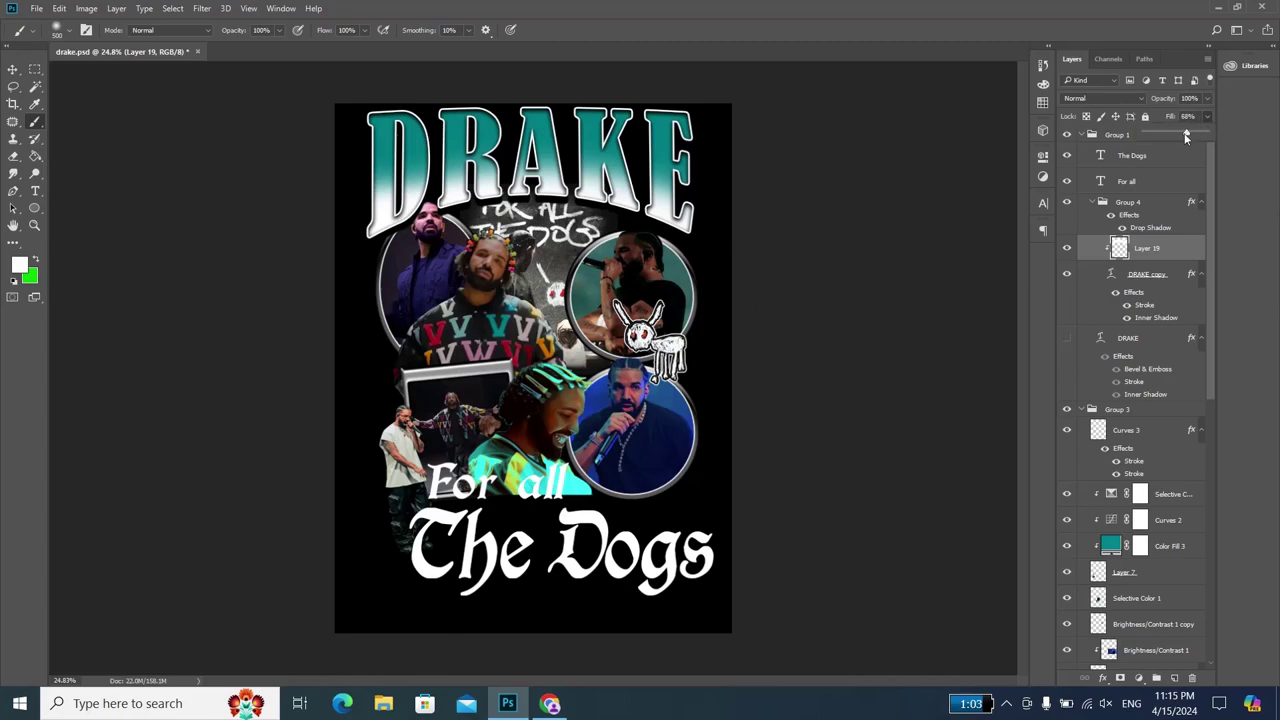
drag(1186, 137, 1184, 133)
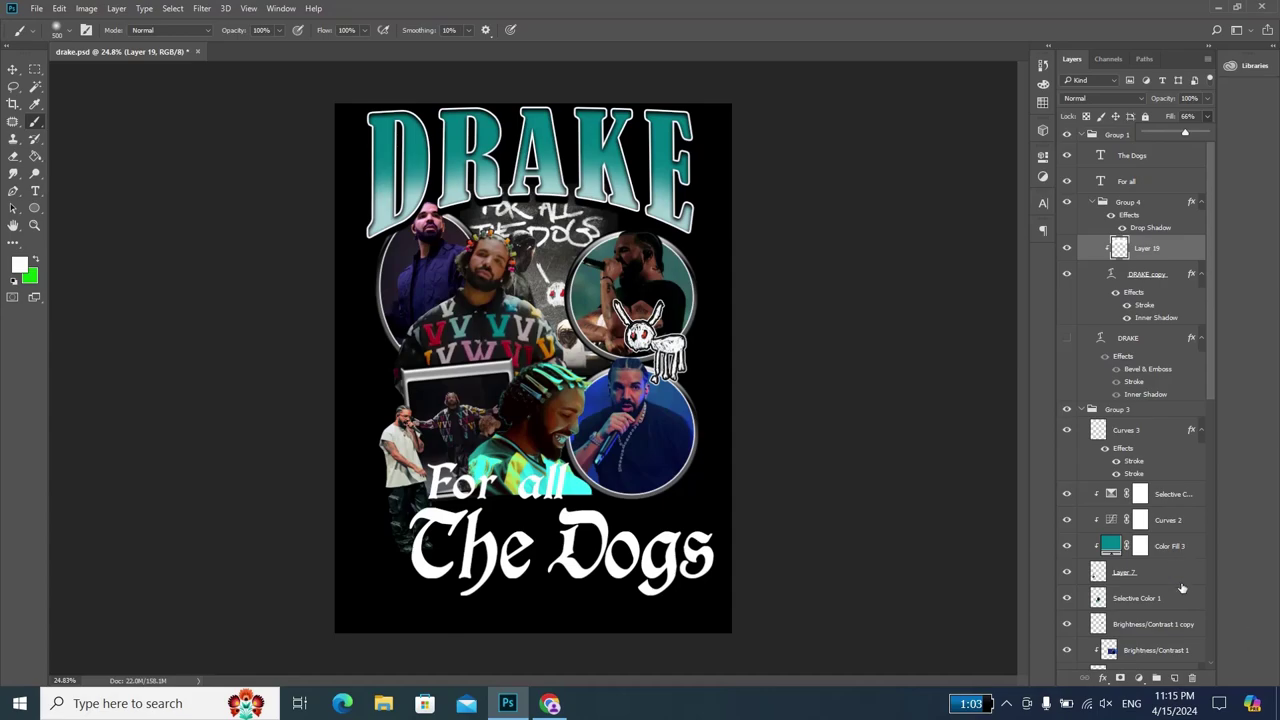
- Add clipped Layer 20 painted blue with a 300 px brush, below Layer 19 at 75% fill
click(1174, 680)
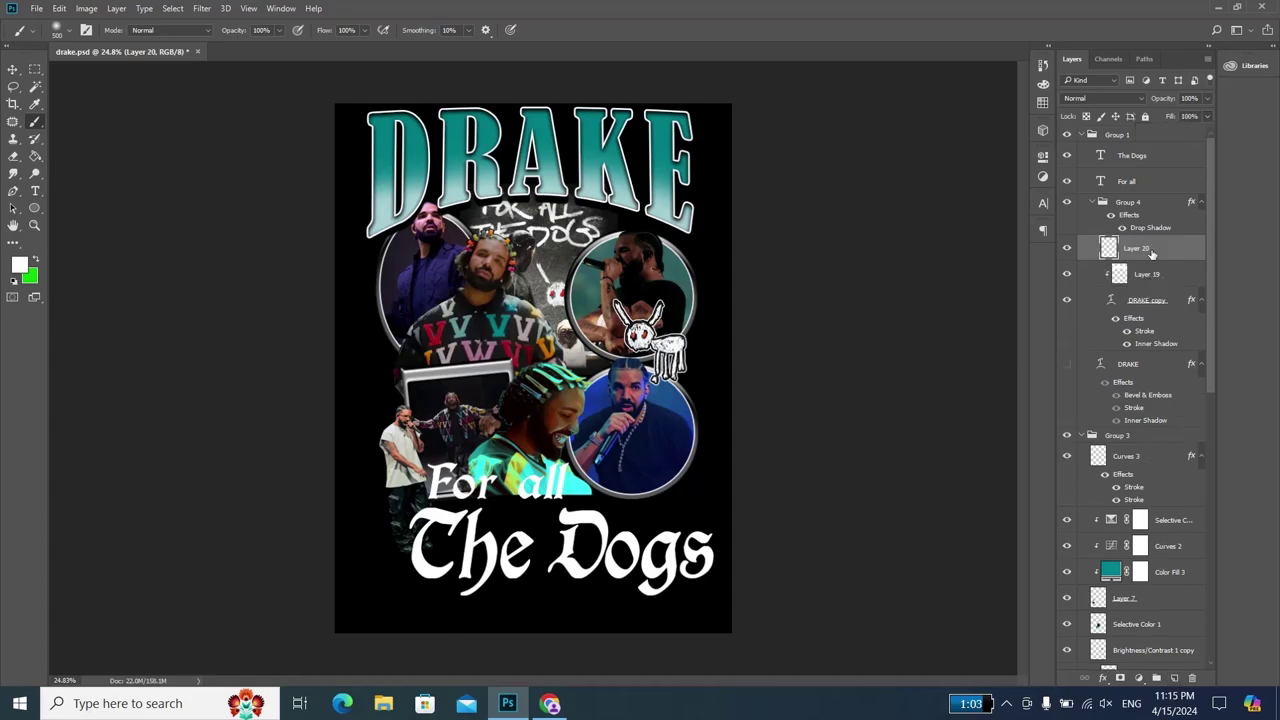
right_click(1152, 254)
click(860, 388)
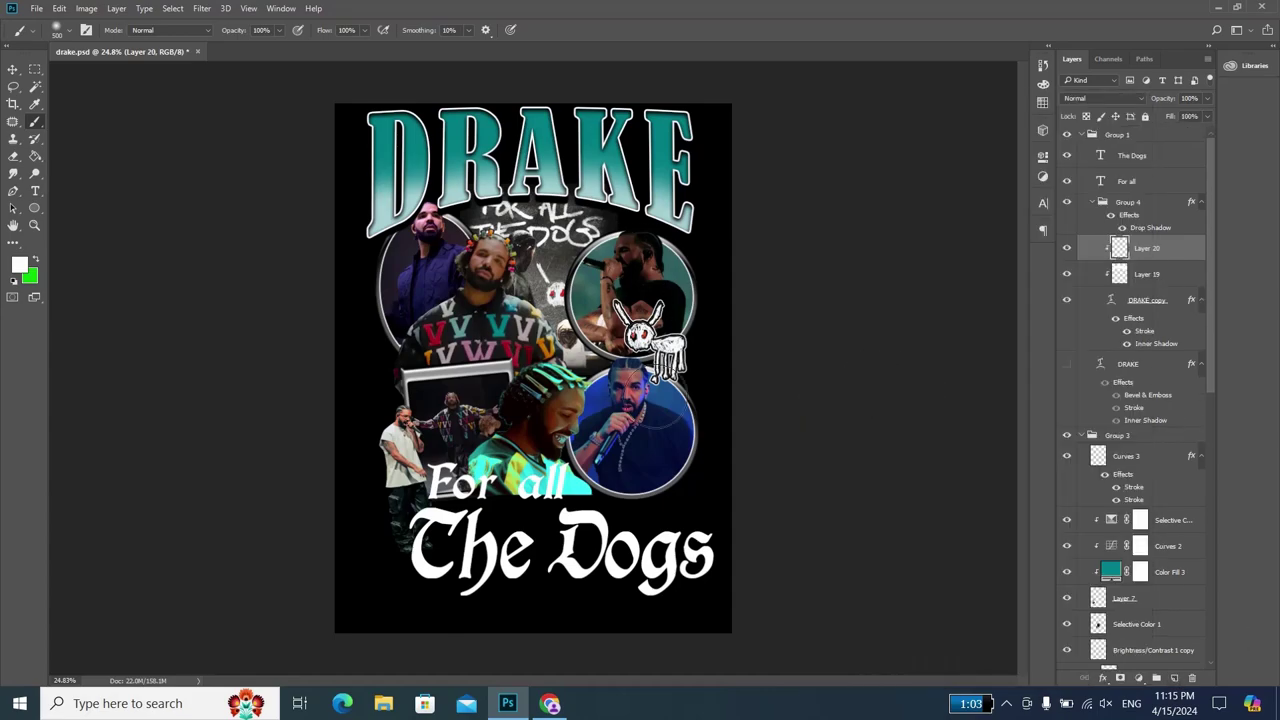
alt+click(662, 392)
key(bracketleft)
key(bracketleft)
drag(695, 178, 423, 163)
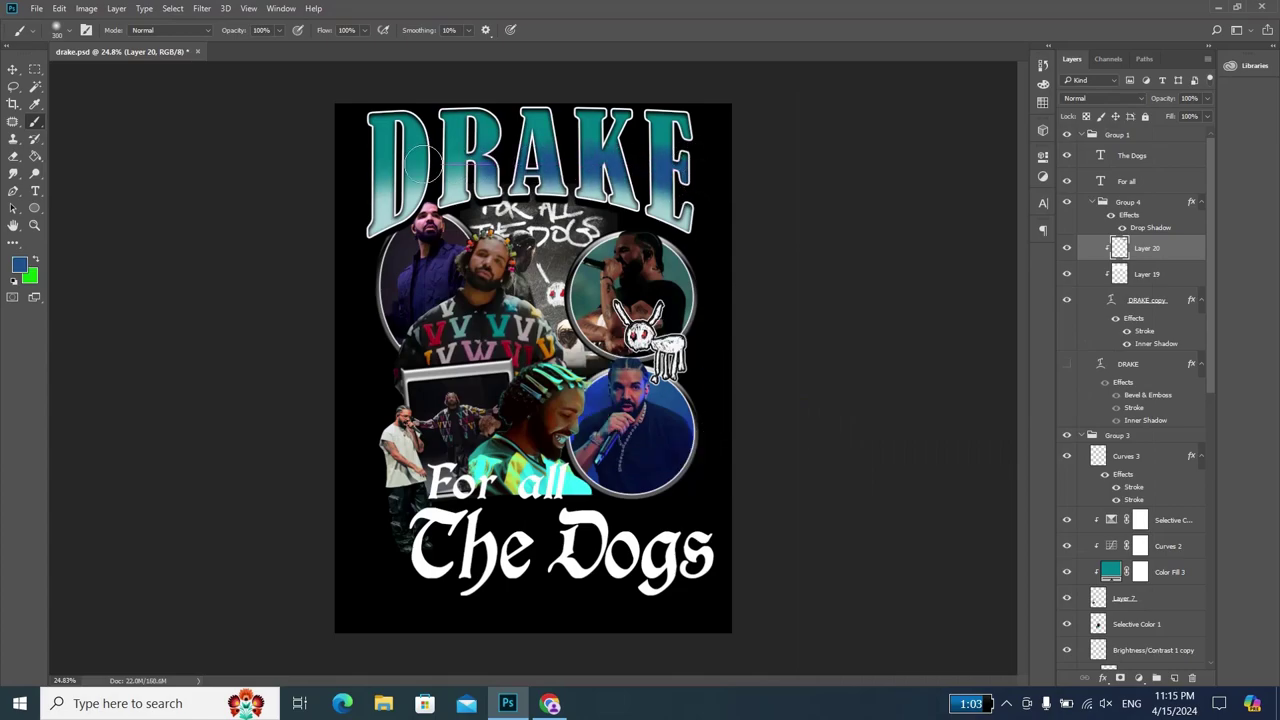
drag(1160, 250, 1164, 284)
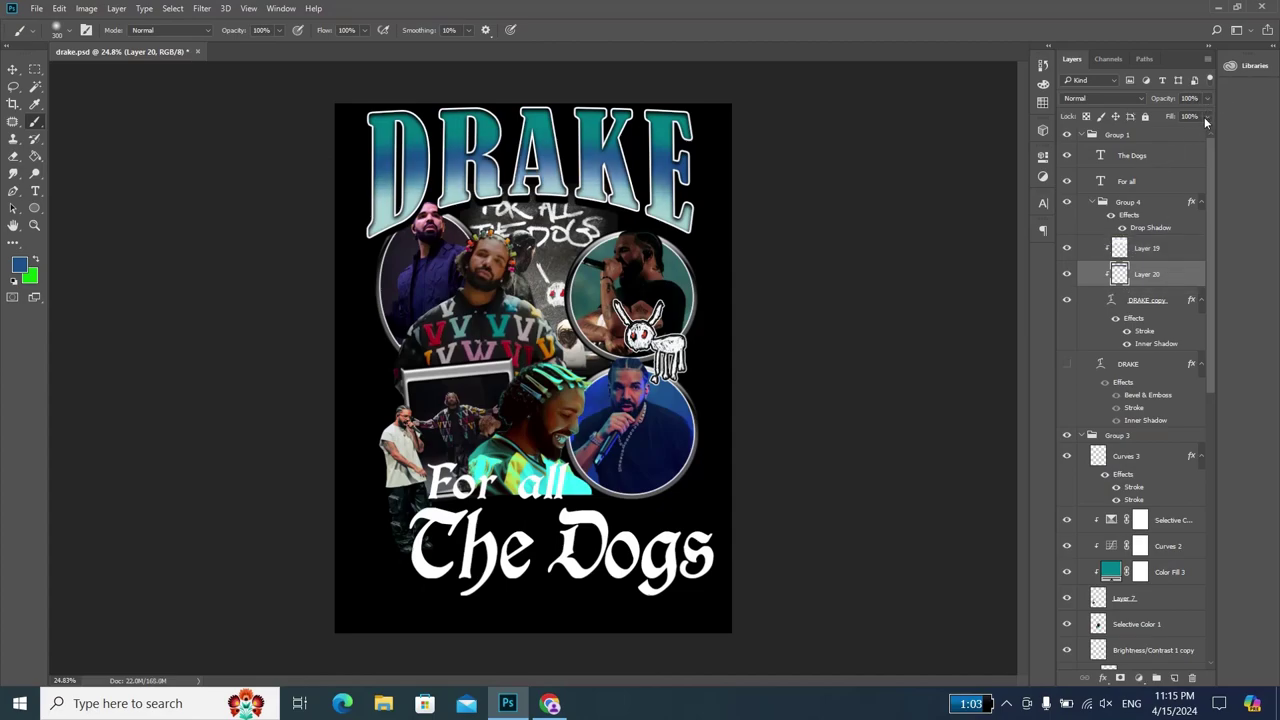
drag(1188, 134, 1175, 134)
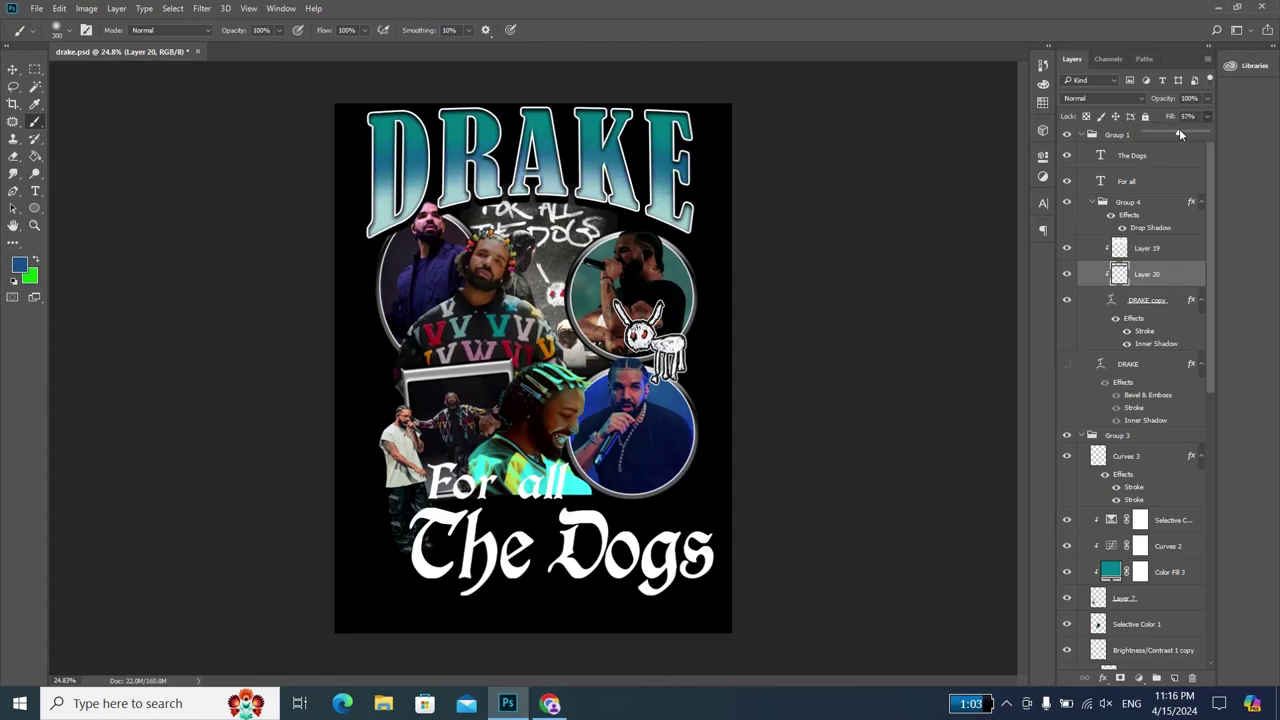
key(alt+Tab)
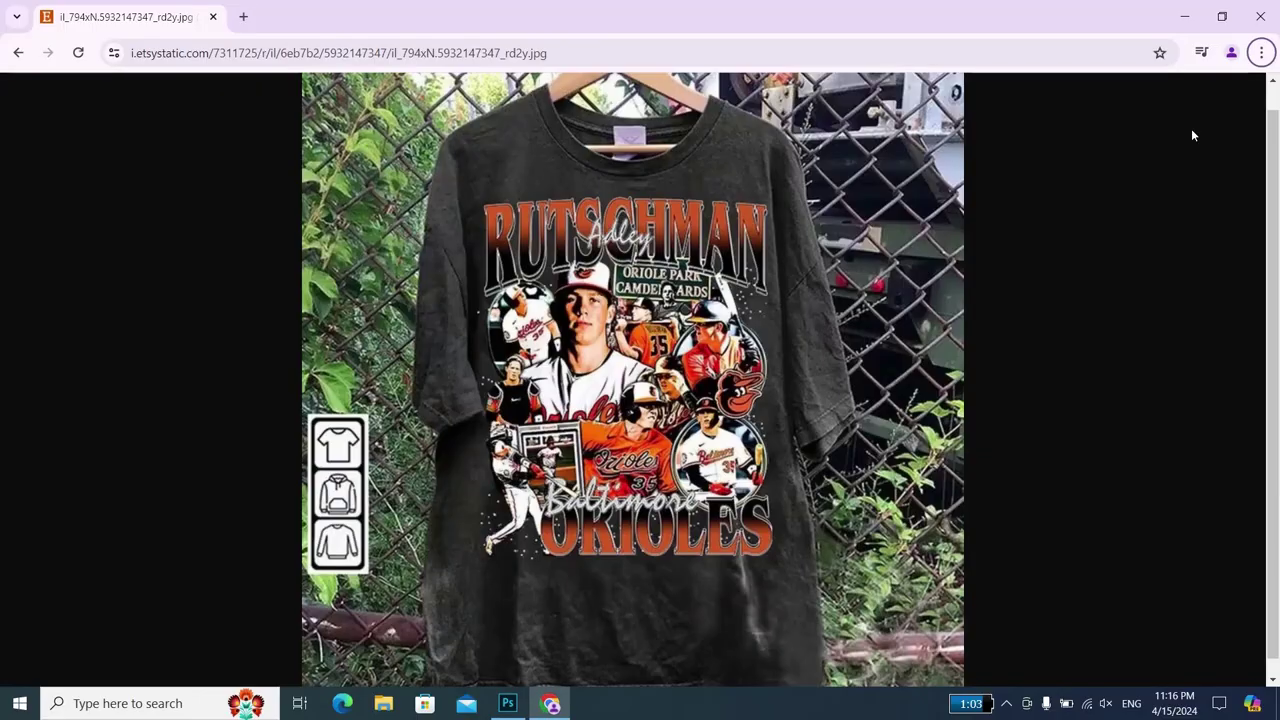
key(alt+Tab)
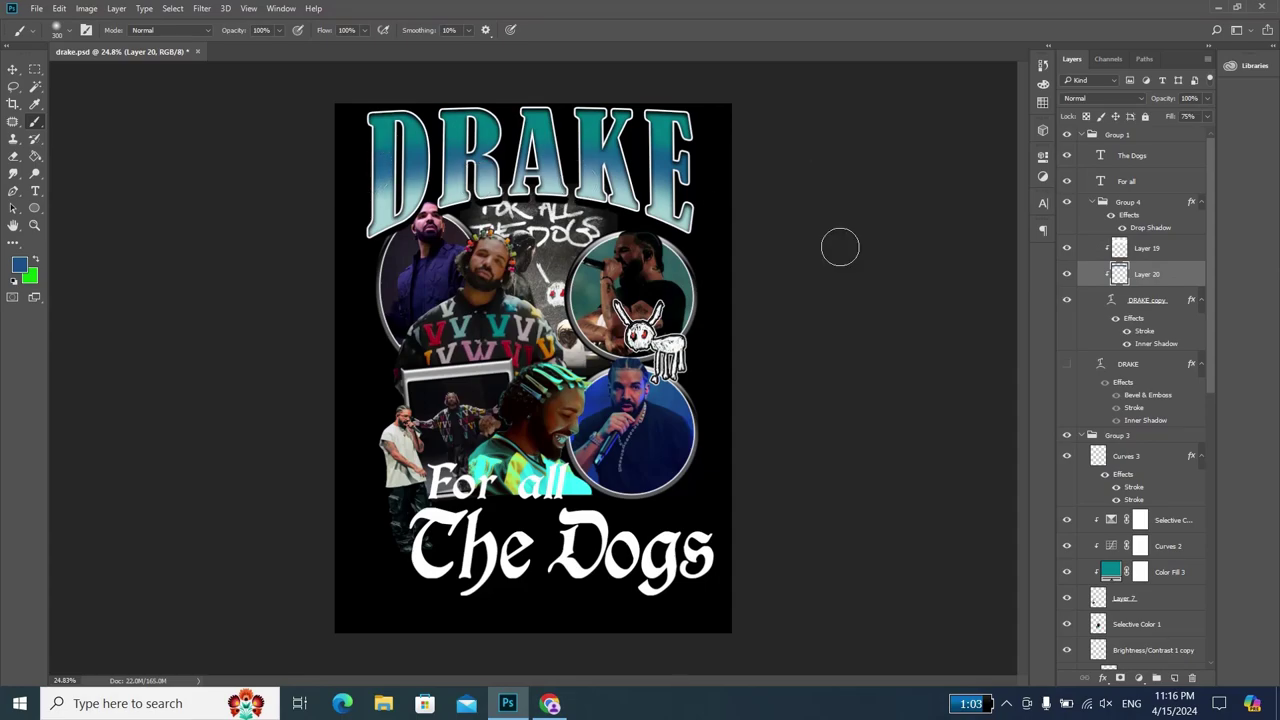
- Scale the 'The Dogs' text down to about 85%
key(alt+Tab)
key(alt+Tab)
key(alt+Tab)
key(alt+Tab)
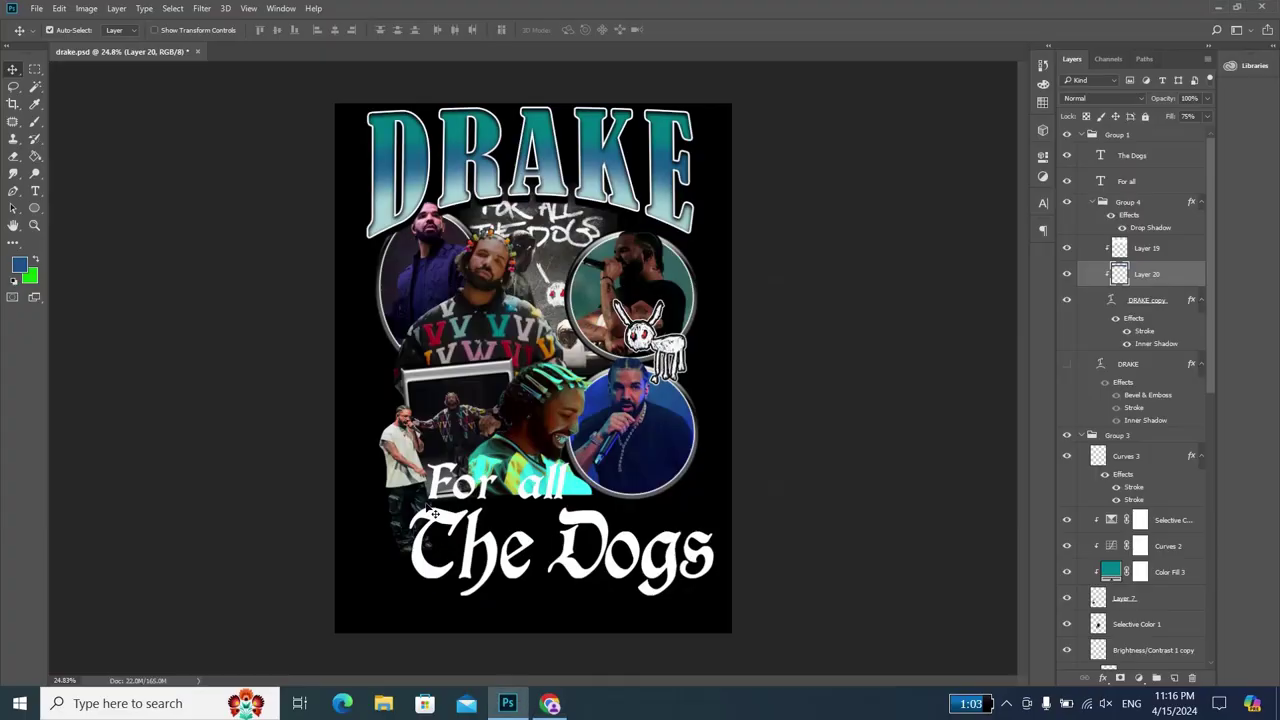
click(452, 488)
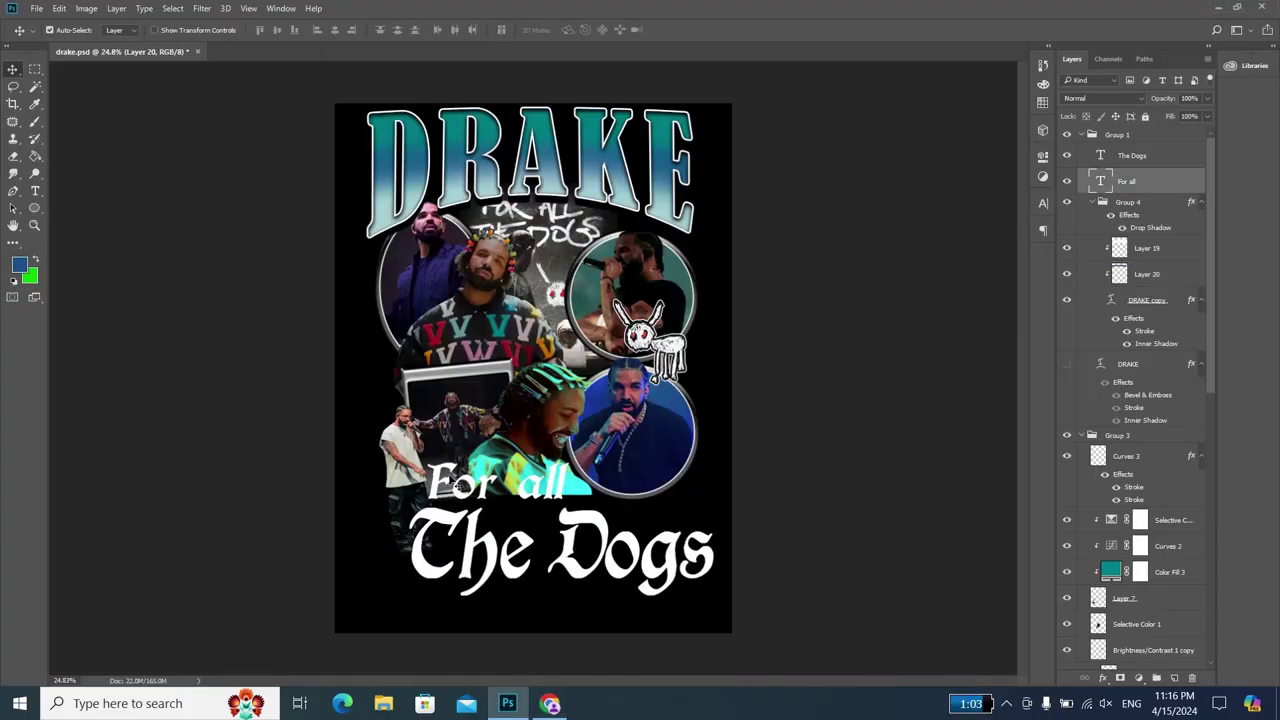
click(1068, 181)
click(1067, 181)
click(1131, 160)
key(t)
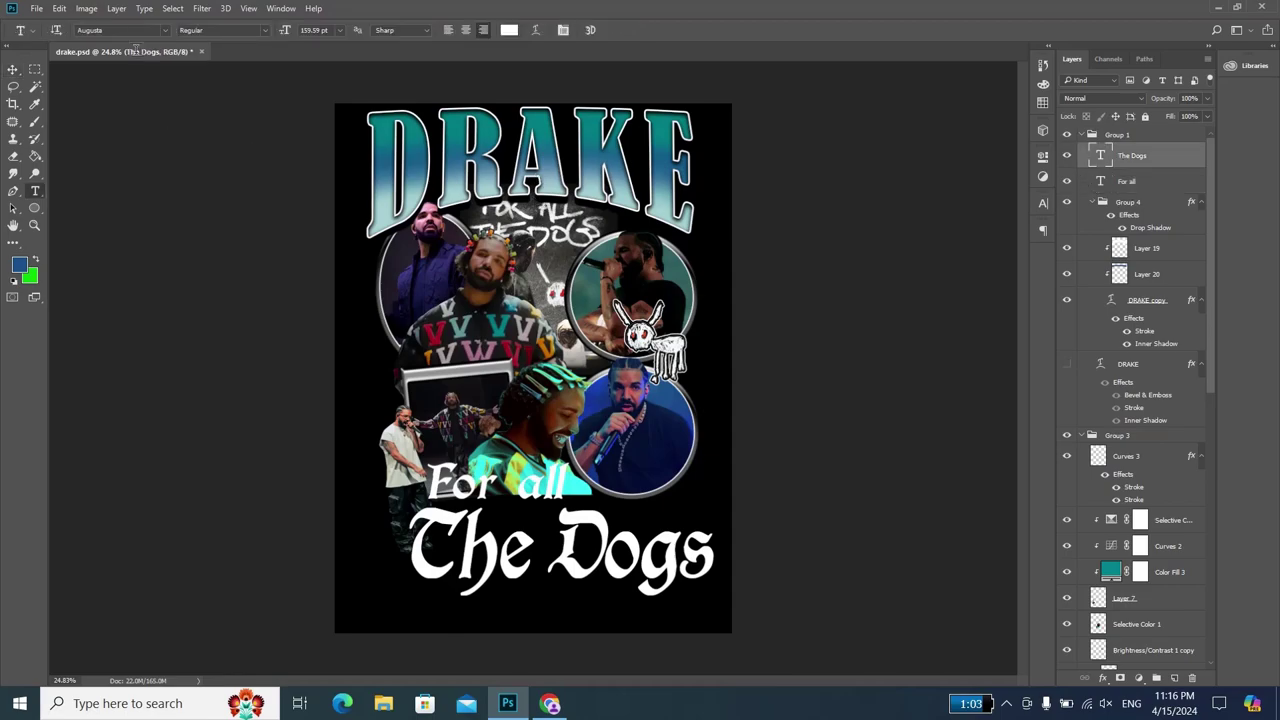
key(v)
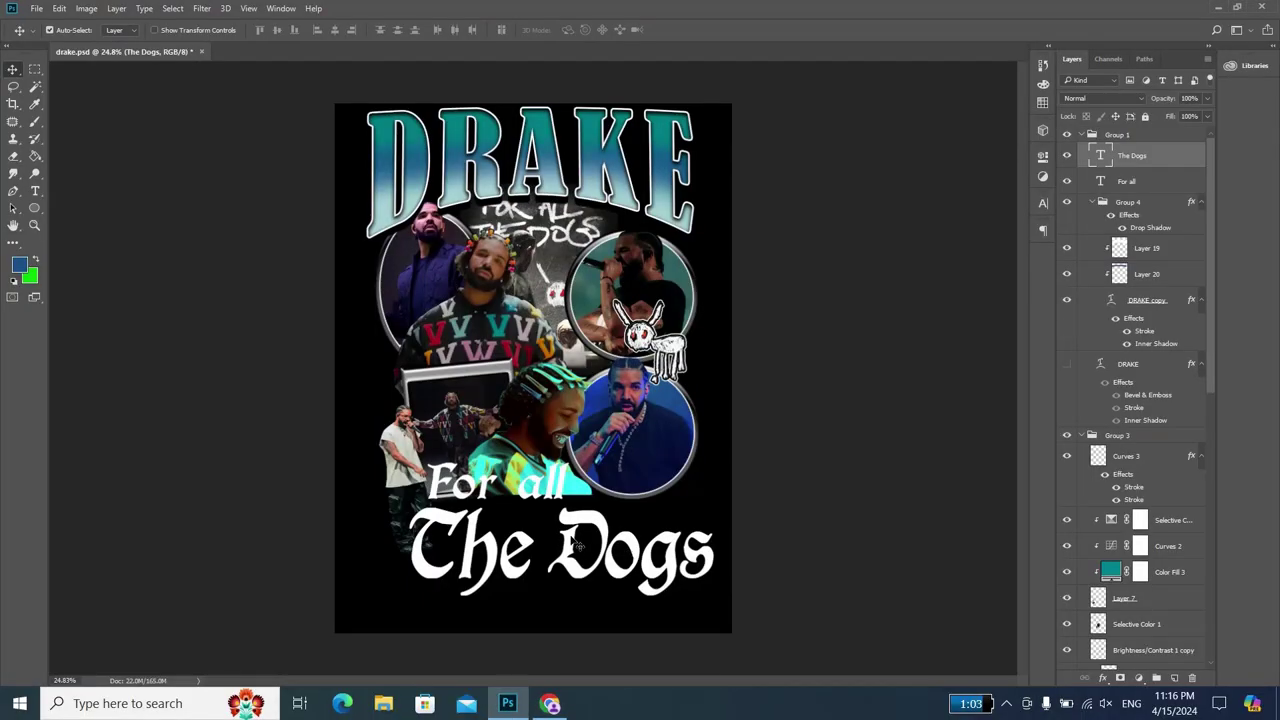
key(ctrl+t)
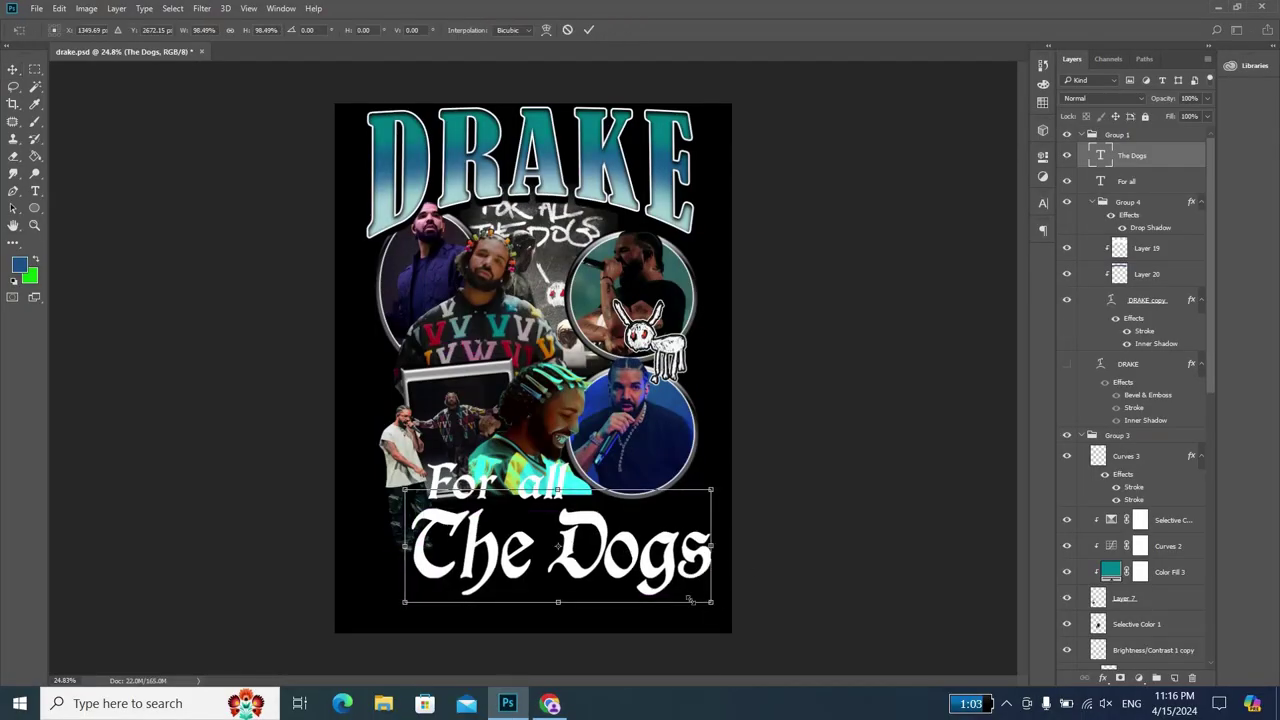
mouse_move(717, 603)
mouse_down()
mouse_move(671, 565)
mouse_move(672, 549)
mouse_up()
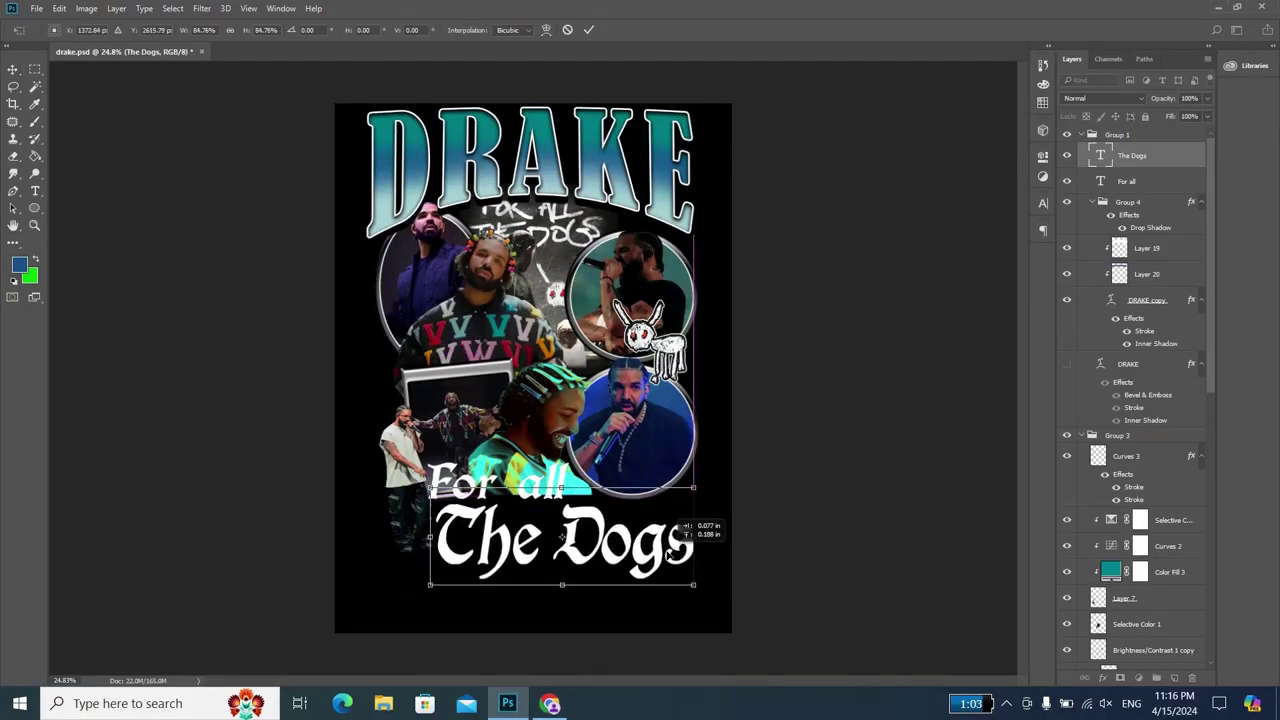
key(Return)
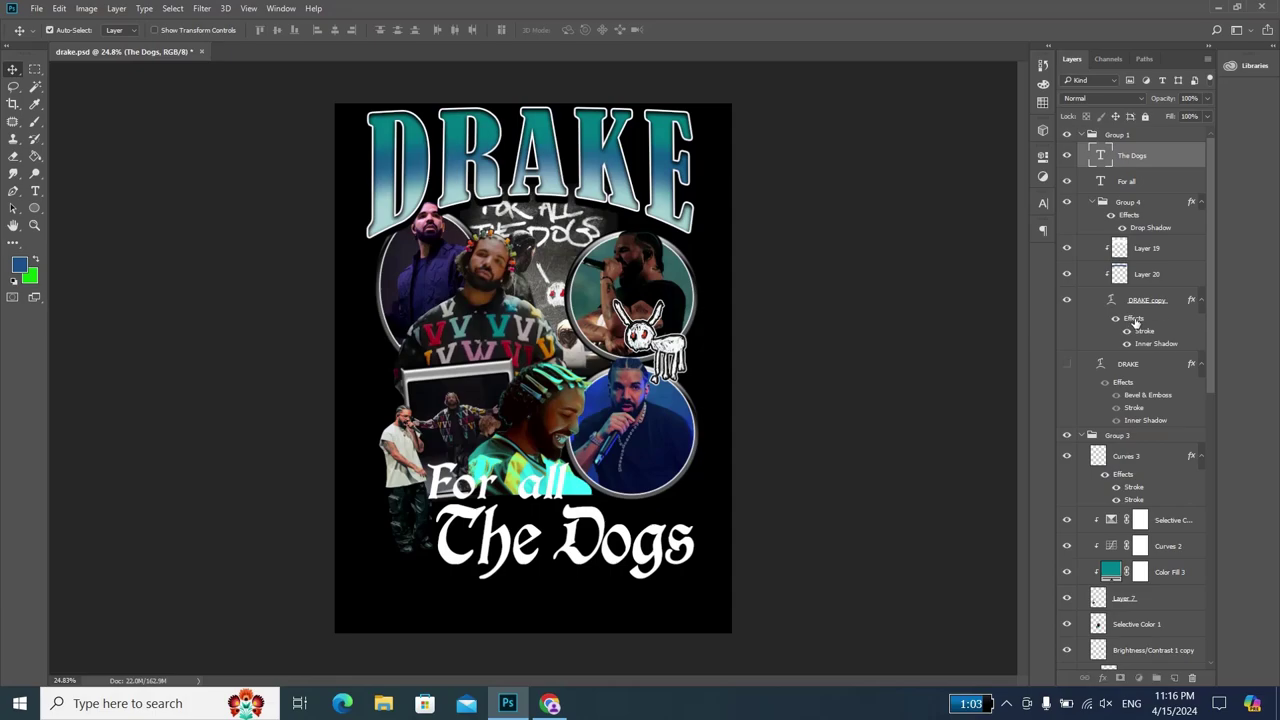
- Copy DRAKE's stroke and inner shadow onto 'The Dogs' and colour it teal 007e83
drag(1135, 322, 1133, 160)
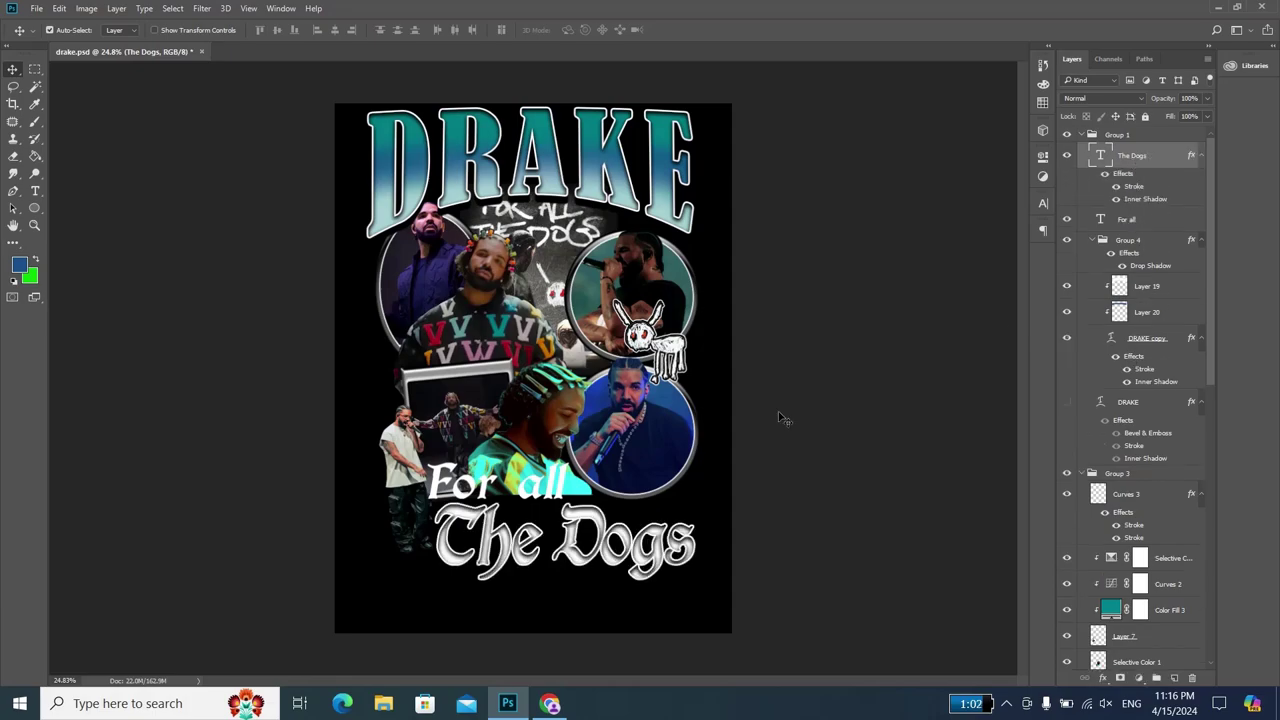
key(t)
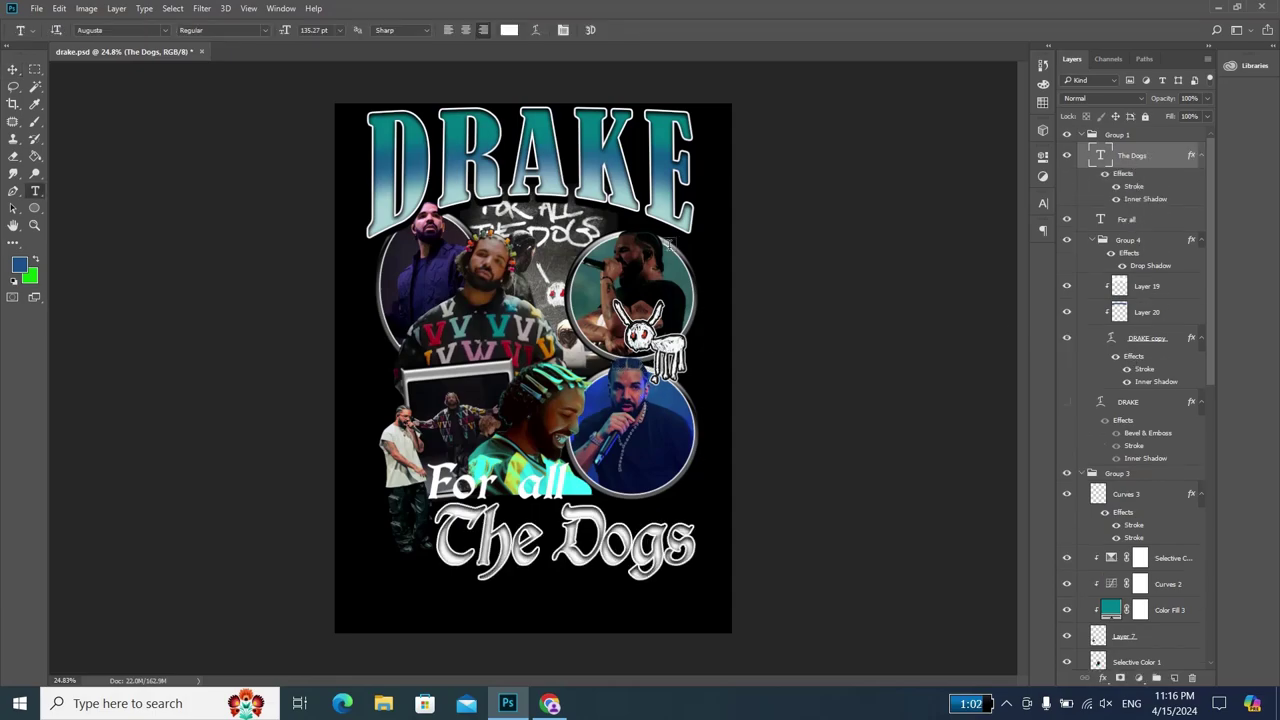
click(510, 30)
click(423, 125)
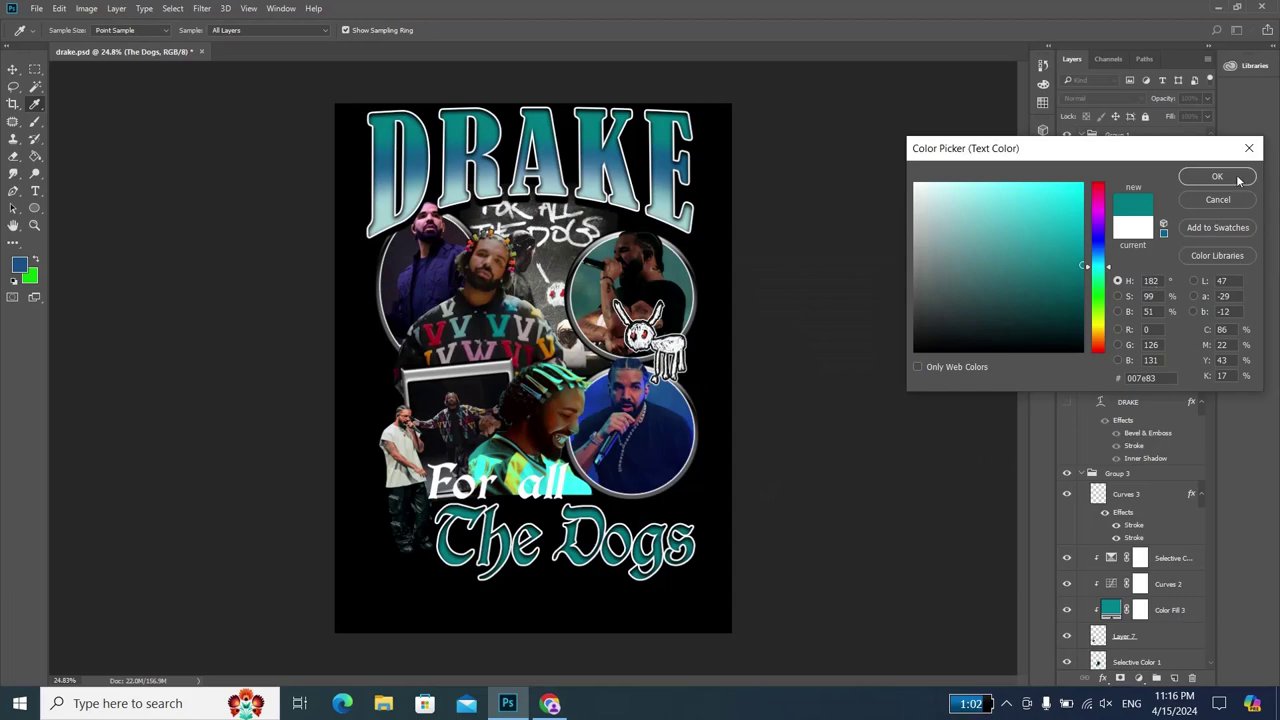
click(1217, 177)
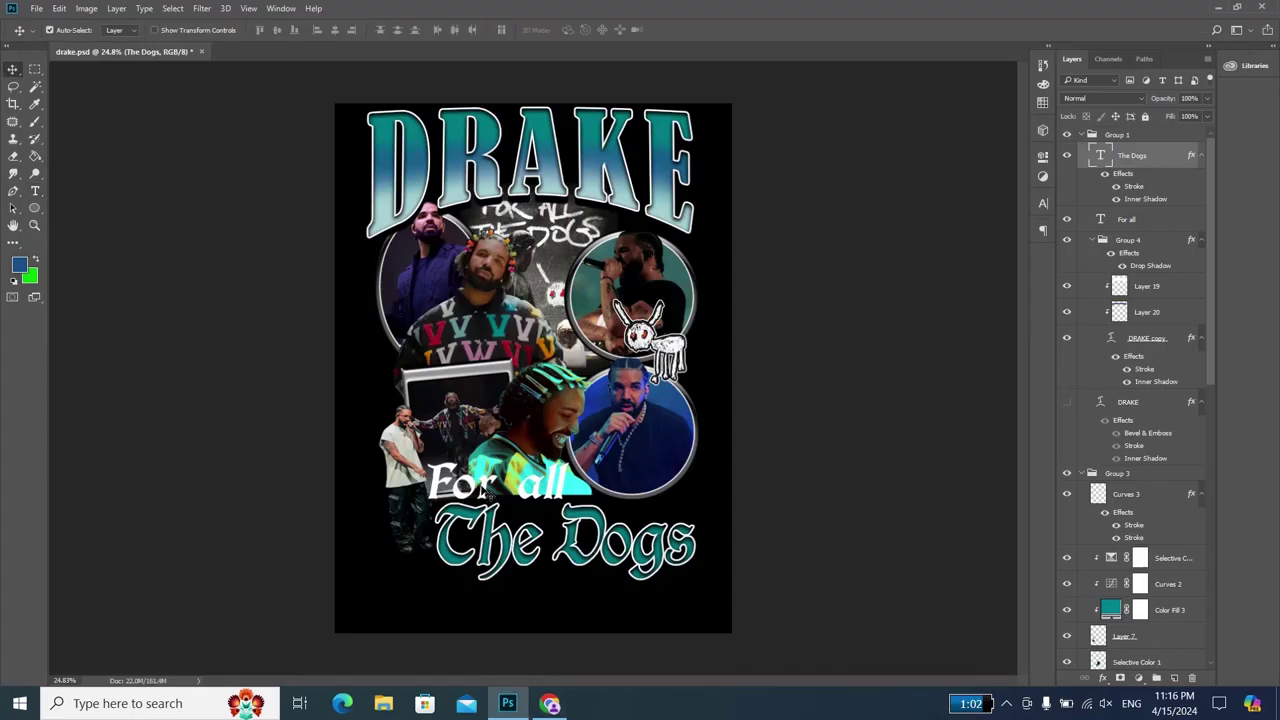
click(488, 490)
- Give 'For all' a black Outer Glow with 13% spread
key(t)
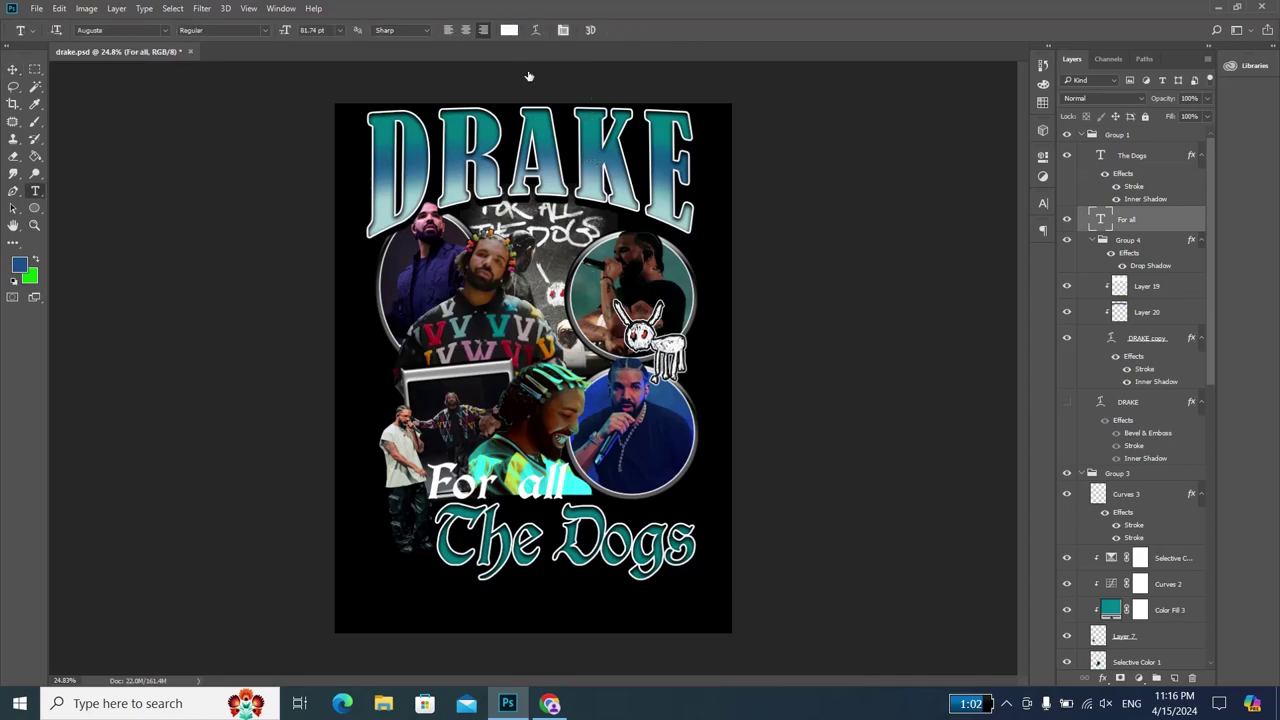
click(509, 29)
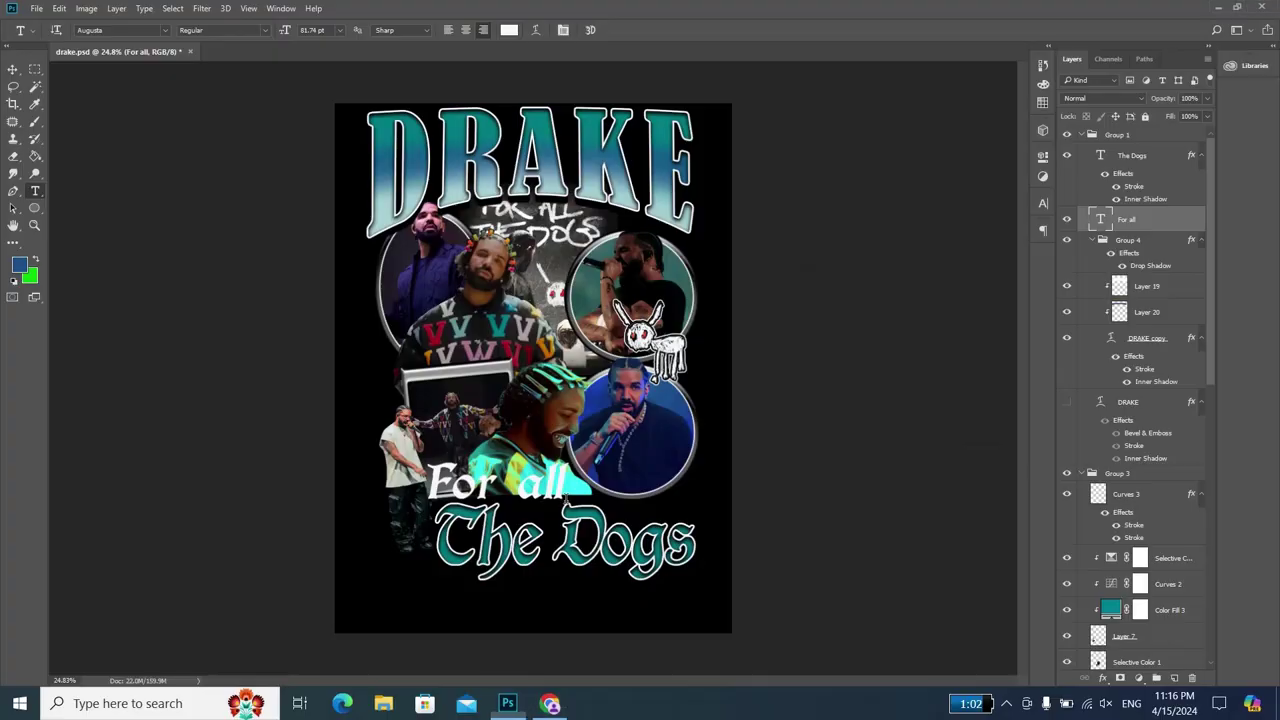
click(1103, 679)
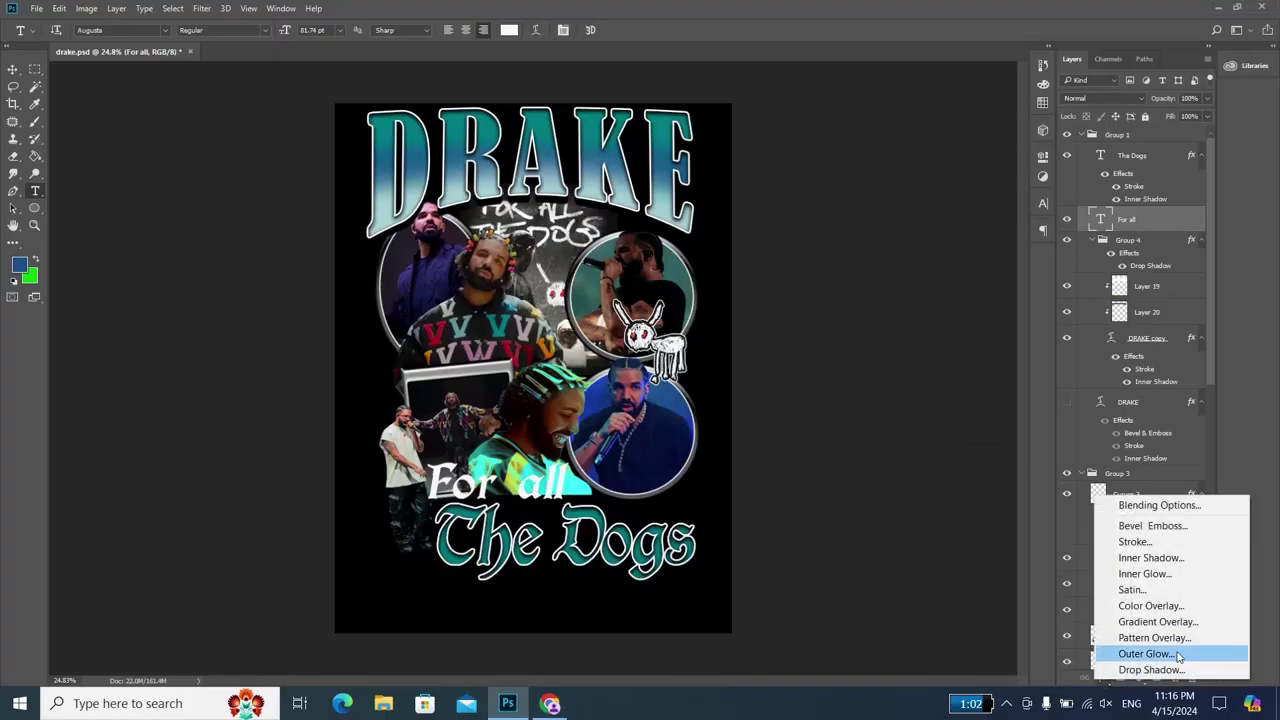
click(1174, 655)
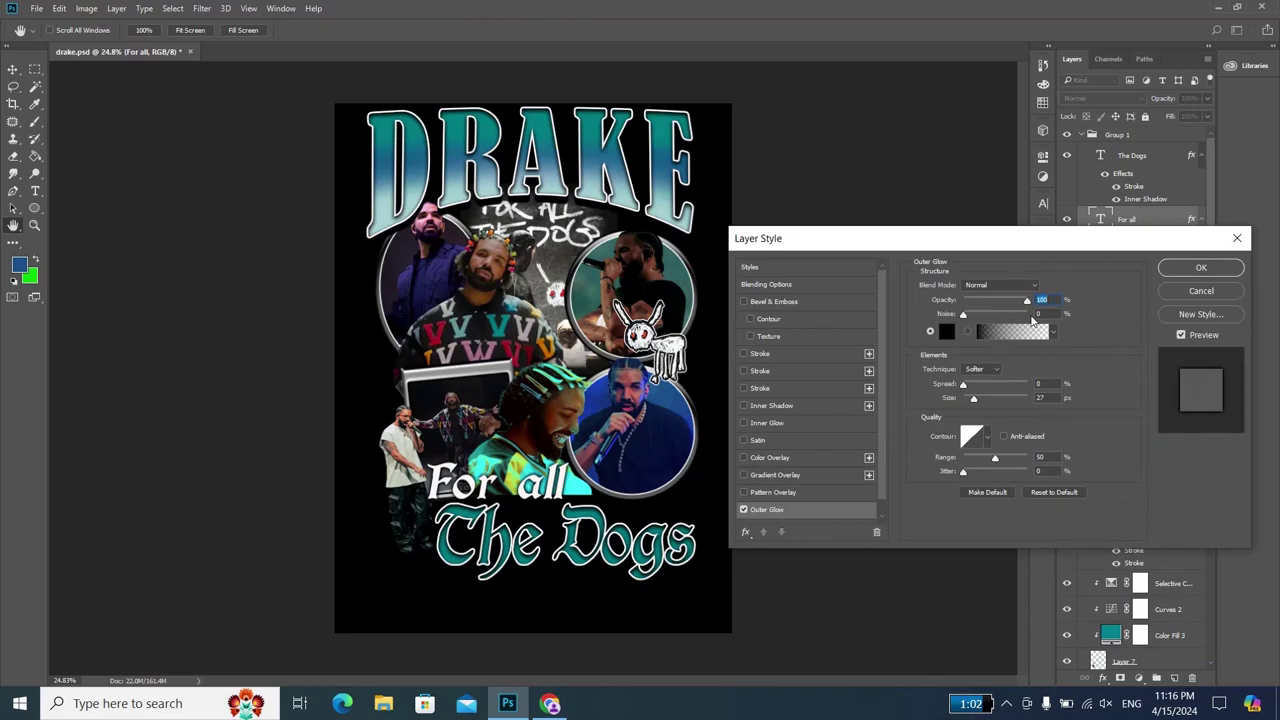
drag(968, 388, 968, 387)
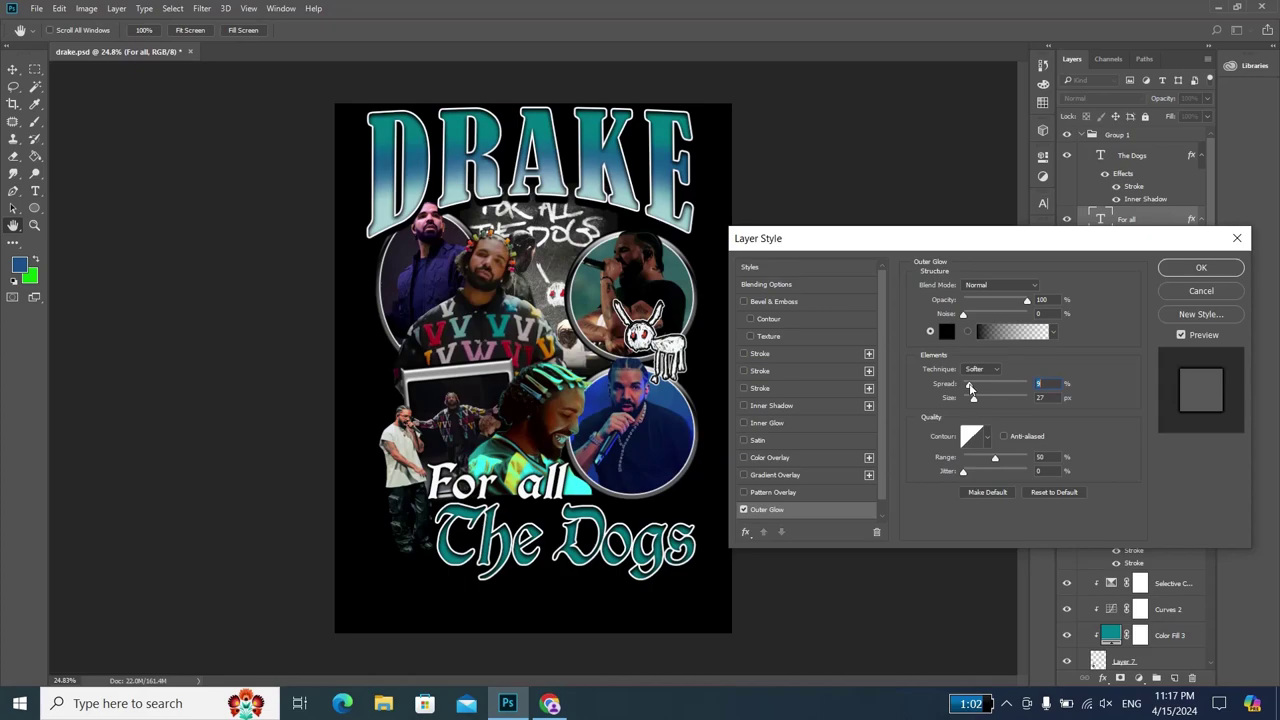
click(1200, 268)
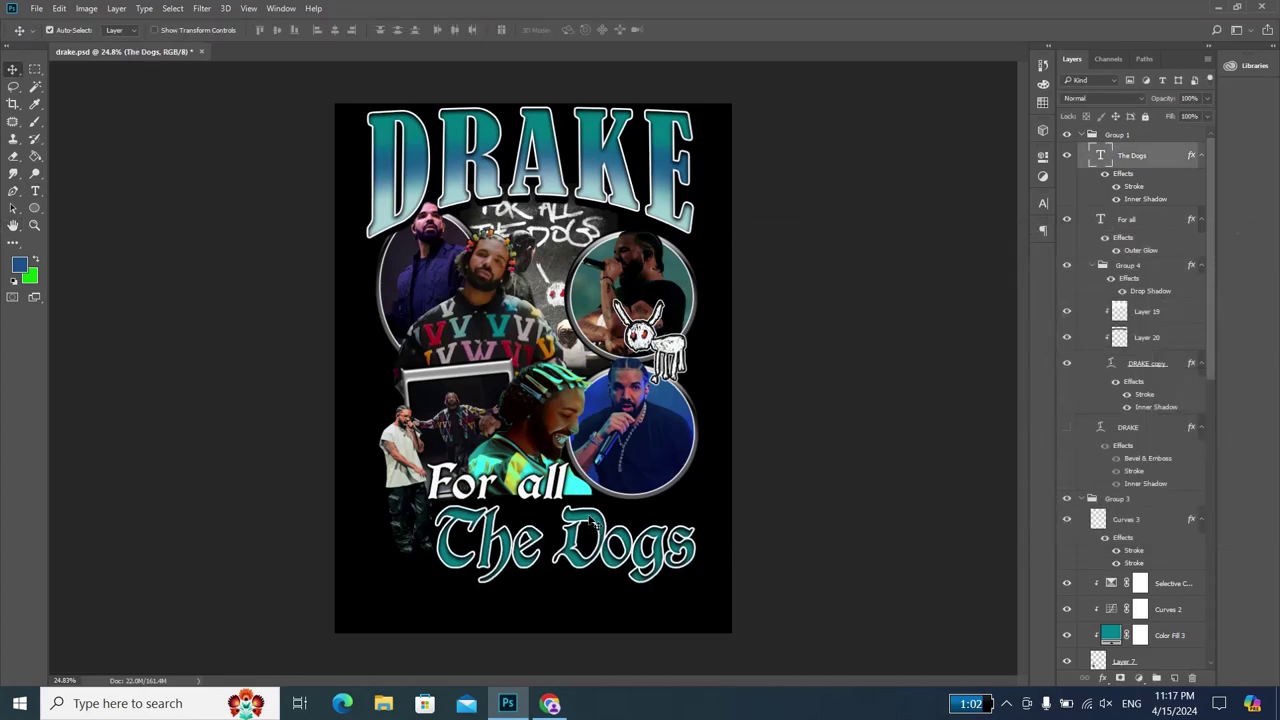
key(alt+Tab)
key(alt+Tab)
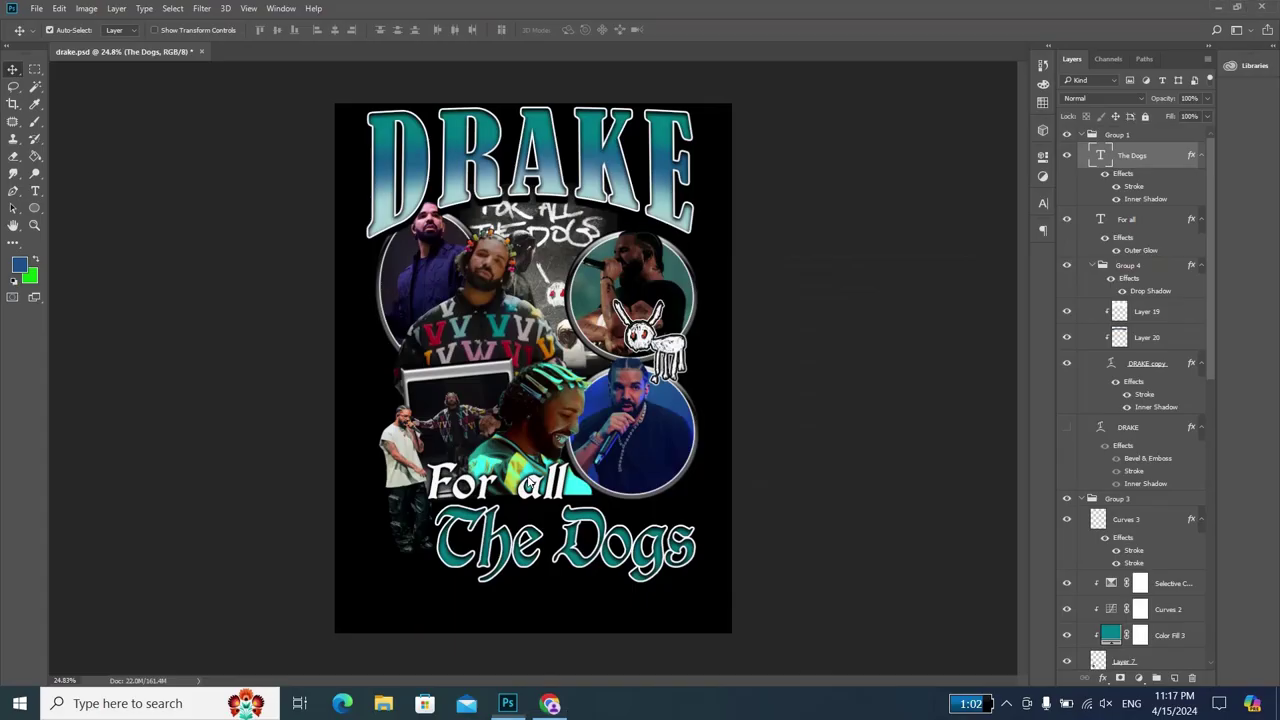
- Move 'The Dogs' up to overlap 'For all' and shrink 'For all' to about 78% width
mouse_move(494, 489)
mouse_down()
mouse_move(530, 500)
mouse_move(492, 470)
mouse_up()
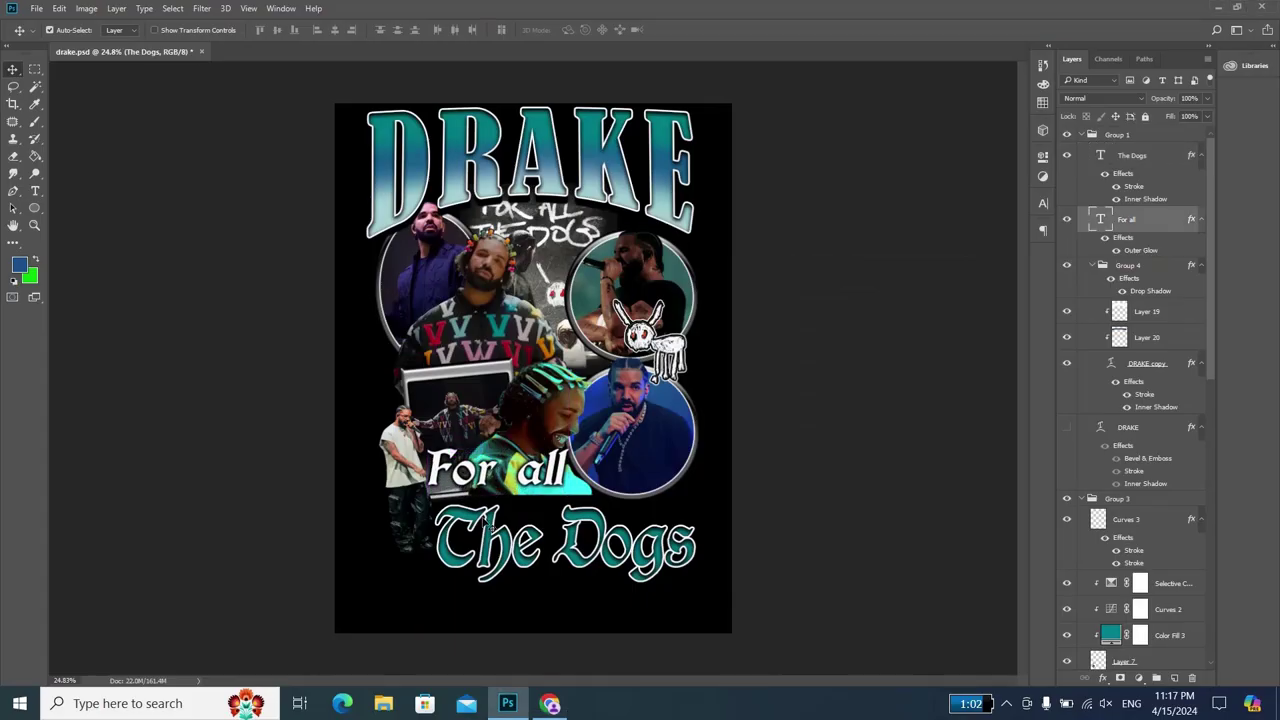
drag(490, 515, 490, 490)
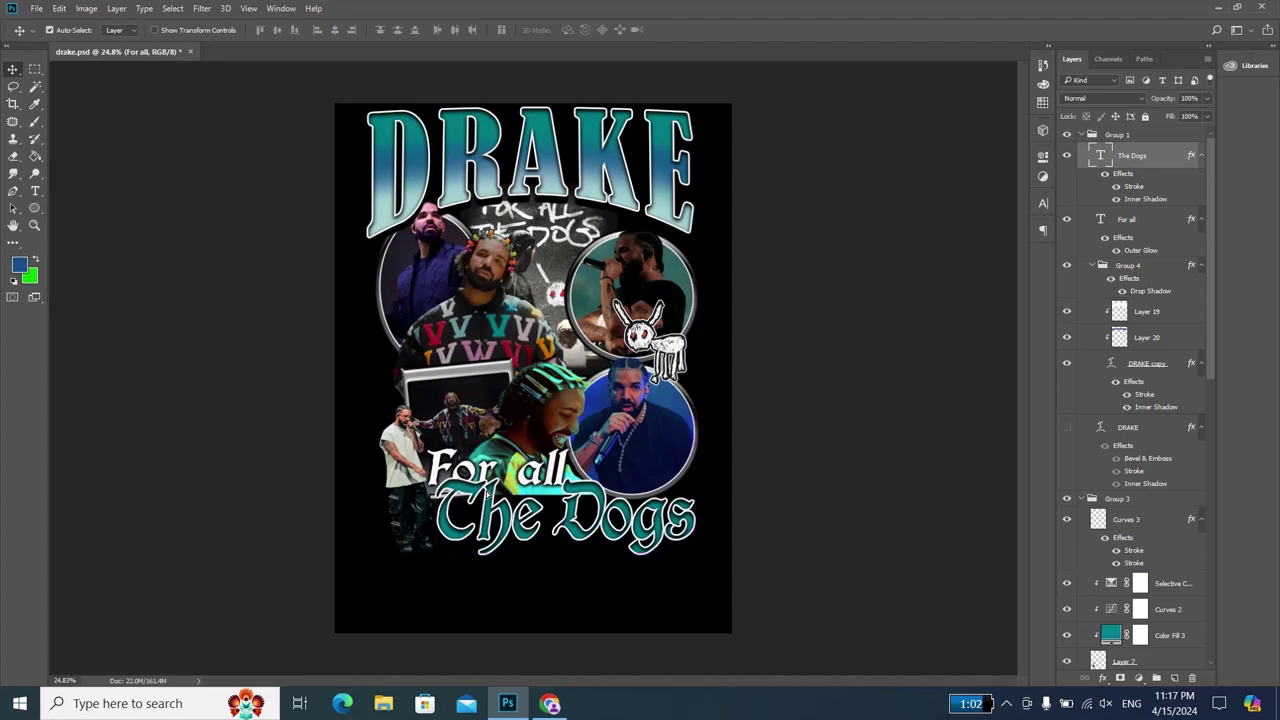
click(490, 466)
key(ctrl+t)
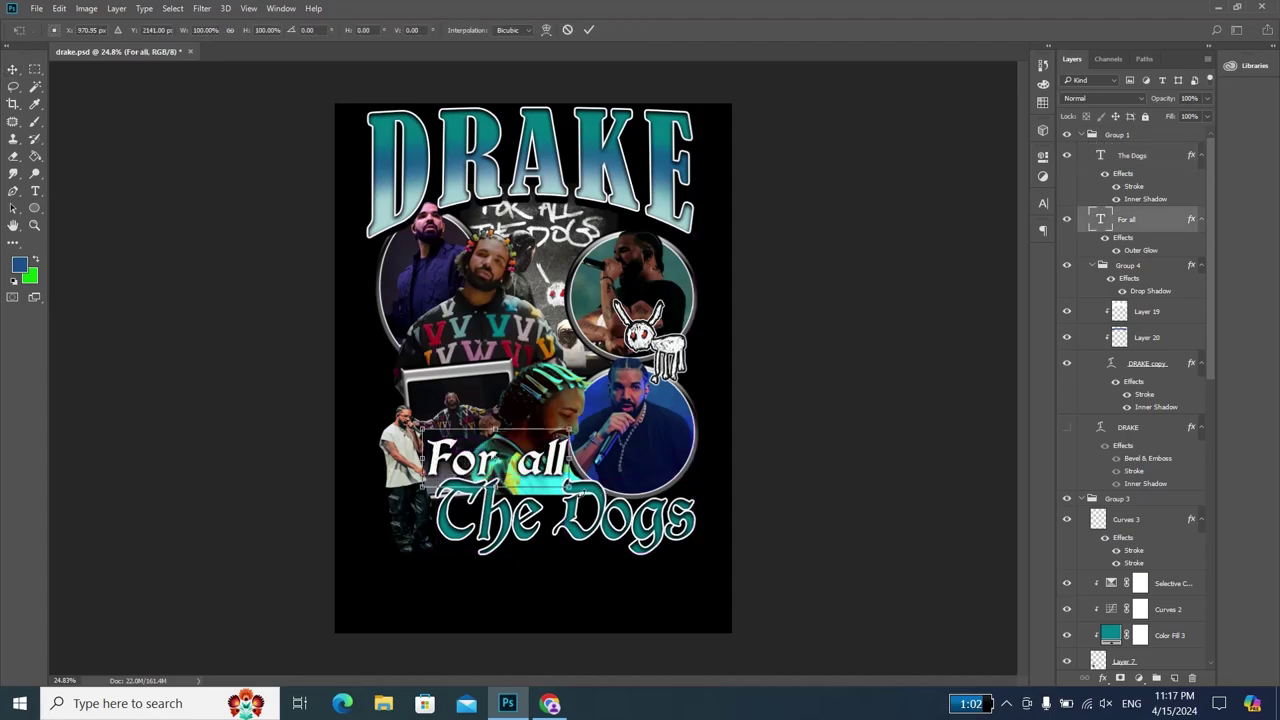
drag(570, 486, 553, 480)
drag(546, 482, 537, 433)
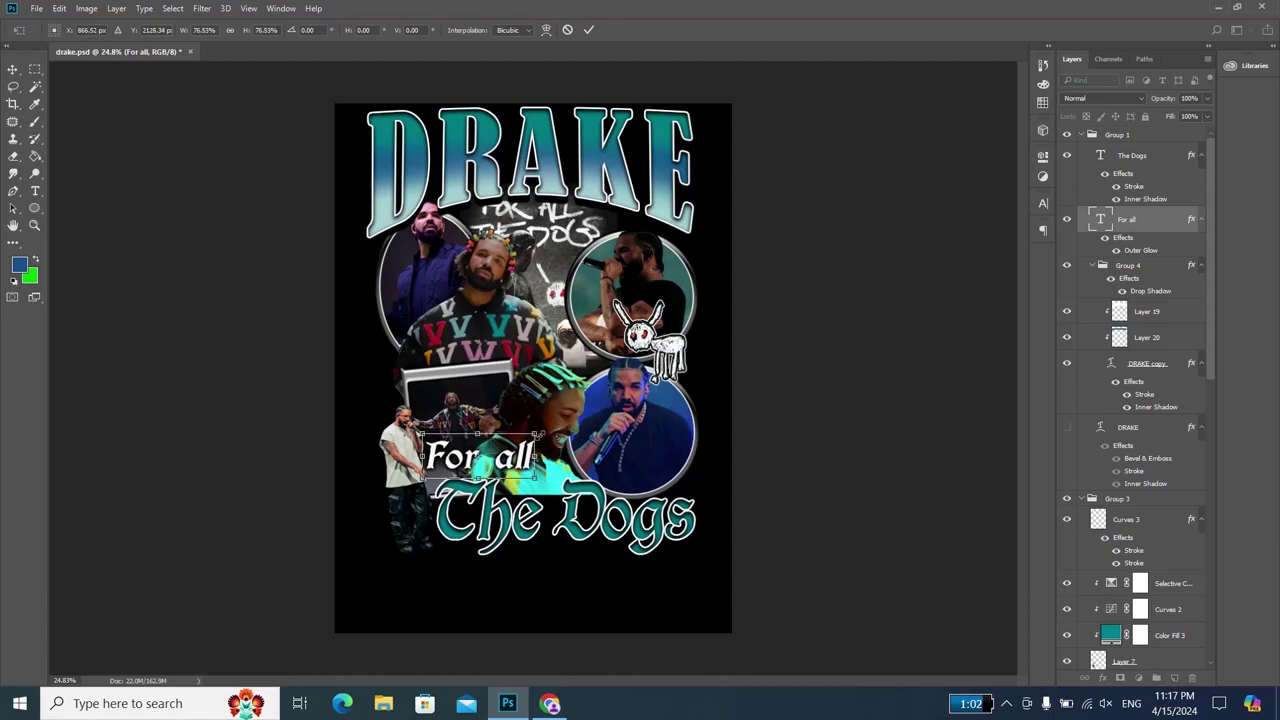
key(Return)
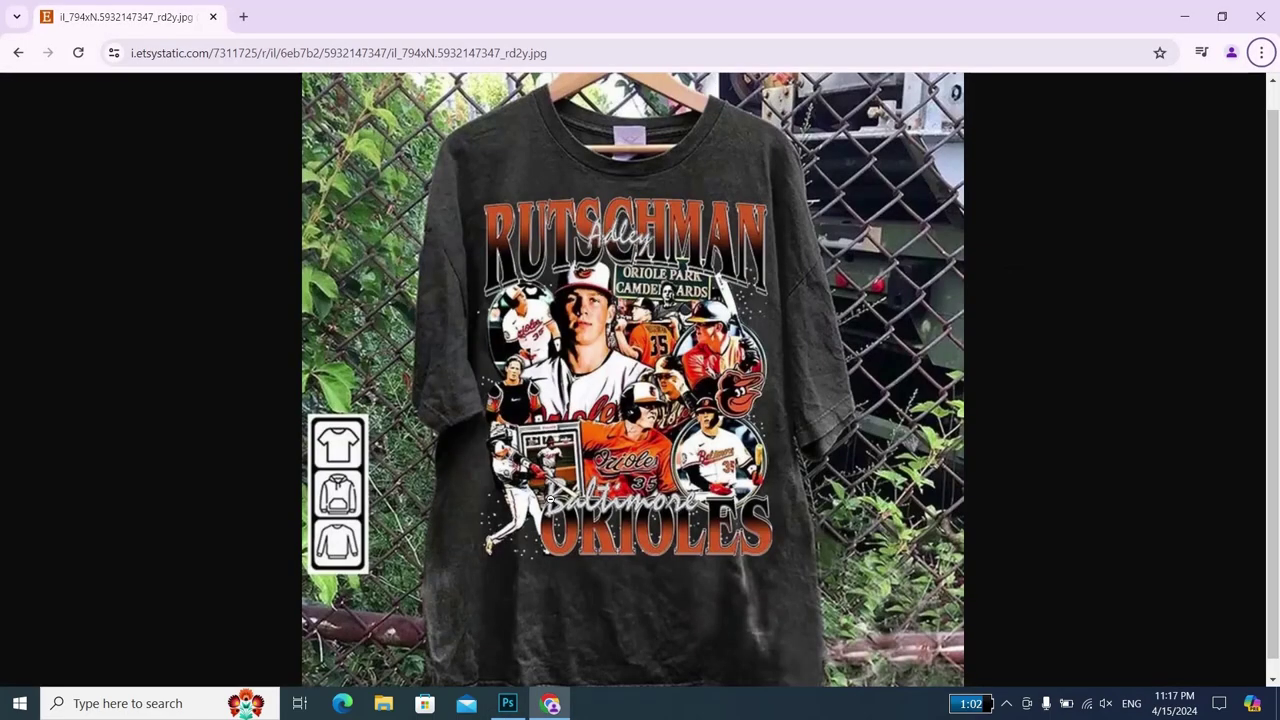
key(alt+Tab)
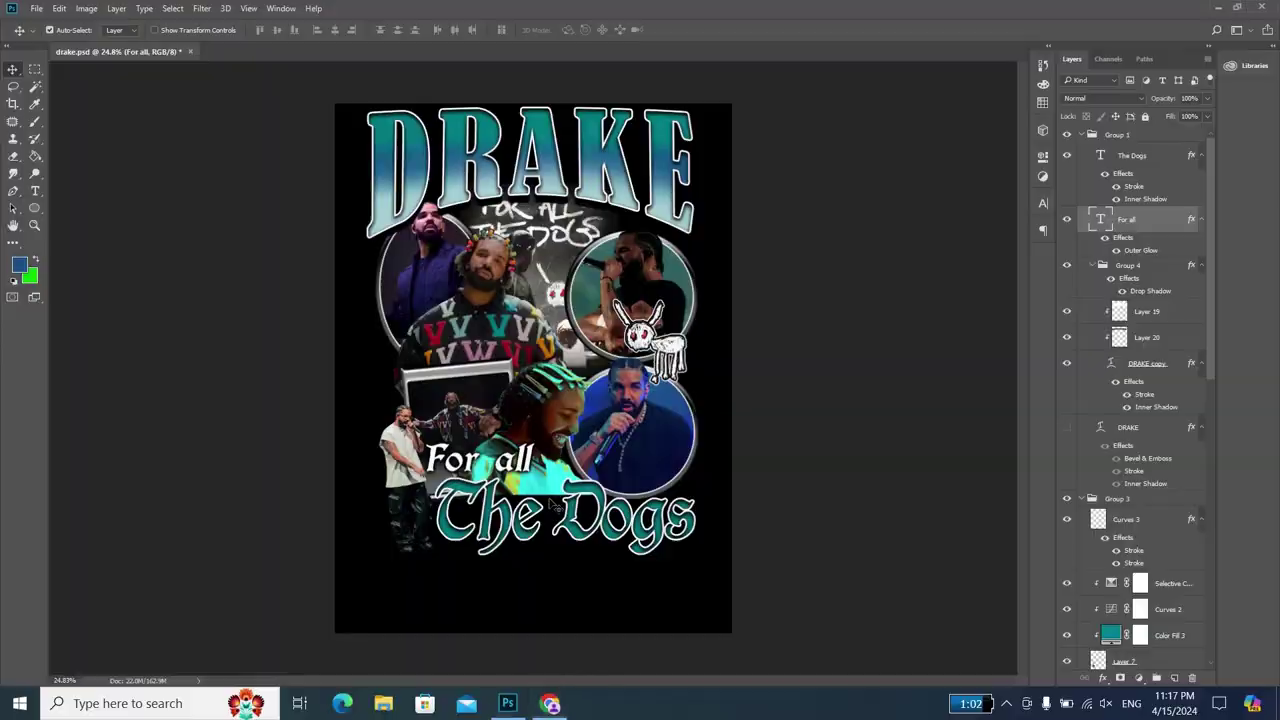
- Nudge 'The Dogs' up, shrink 'For all' to about 92.76% and nudge it down
scroll(490, 537, up, 1)
click(487, 552)
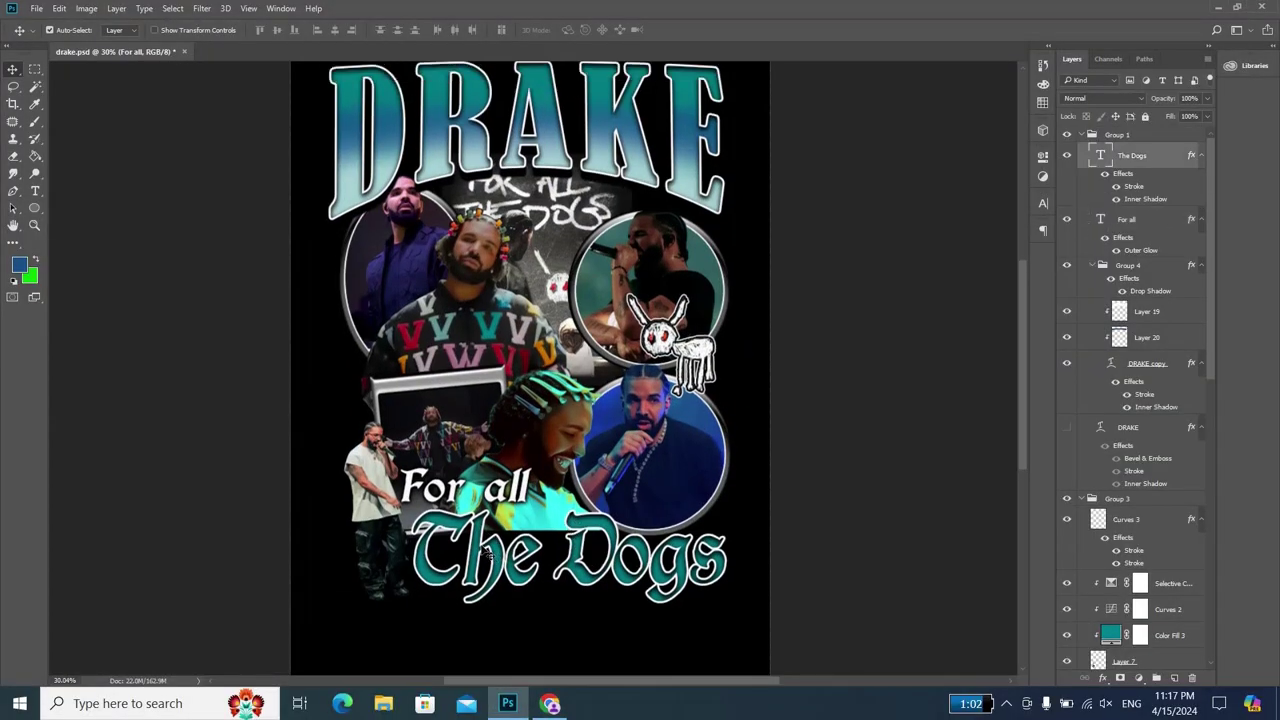
key(Up)
key(Up)
key(Up)
key(Up)
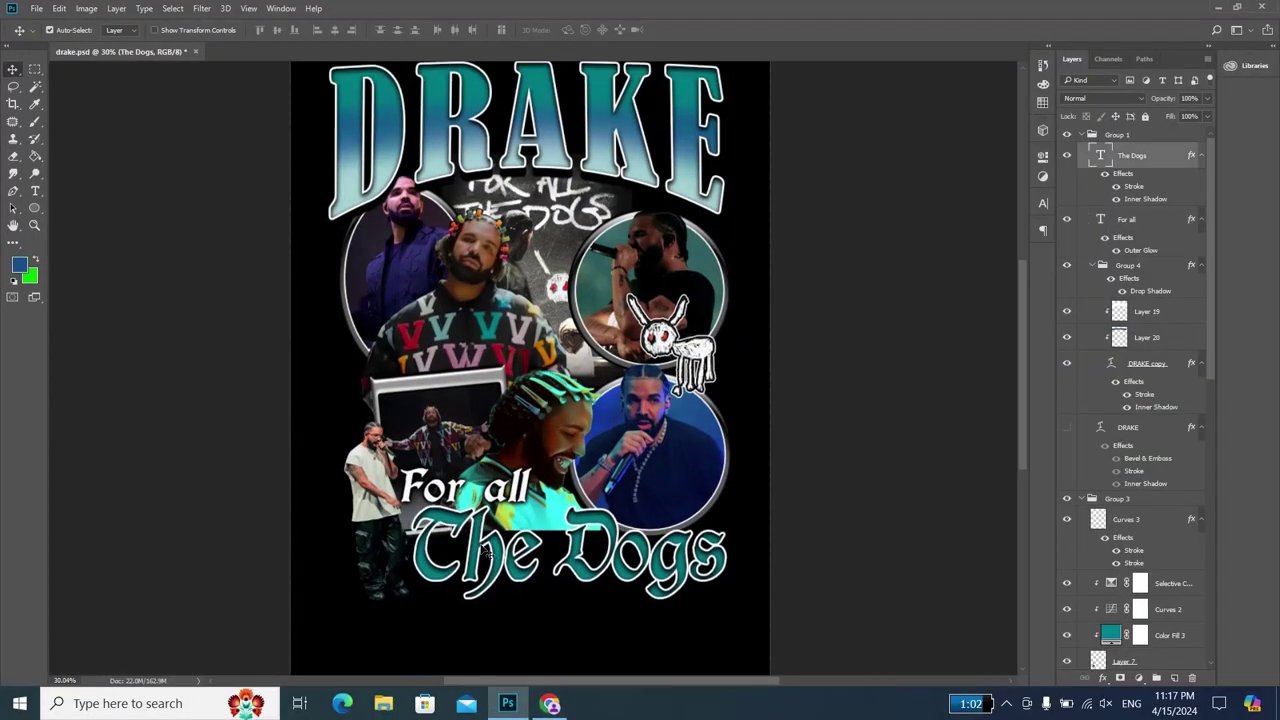
key(Up)
click(464, 496)
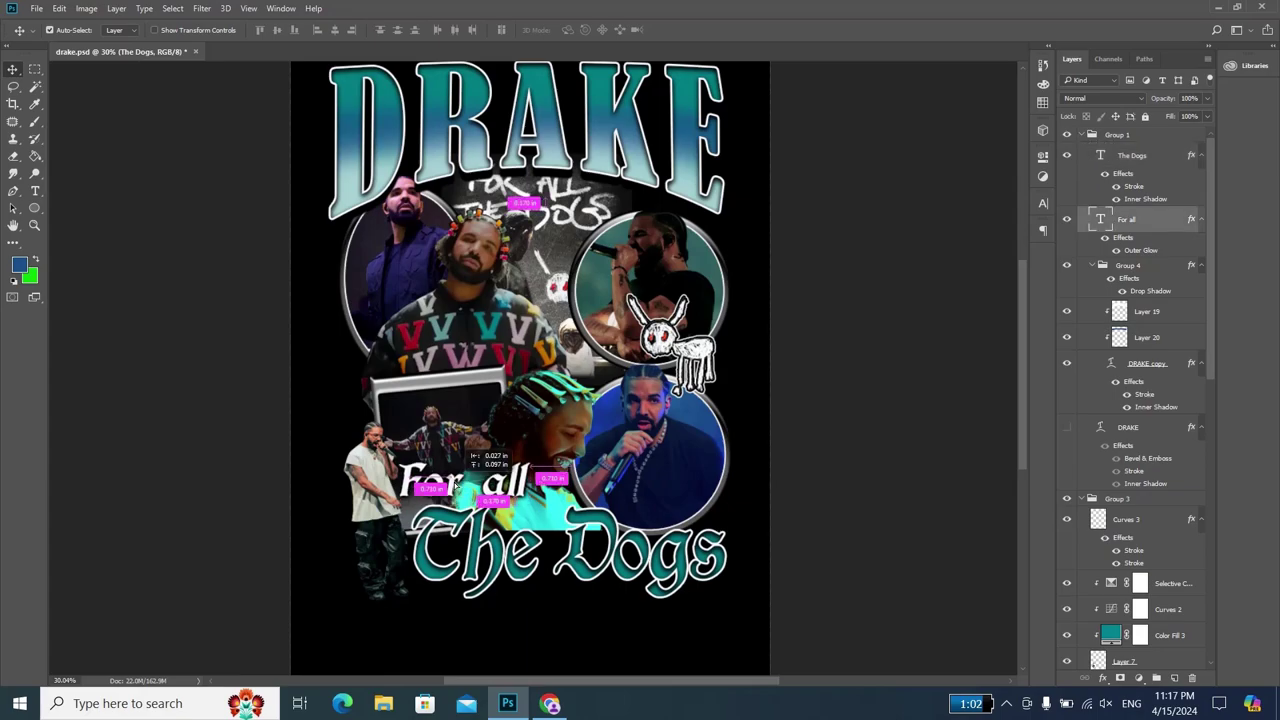
key(ctrl+t)
drag(527, 456, 520, 463)
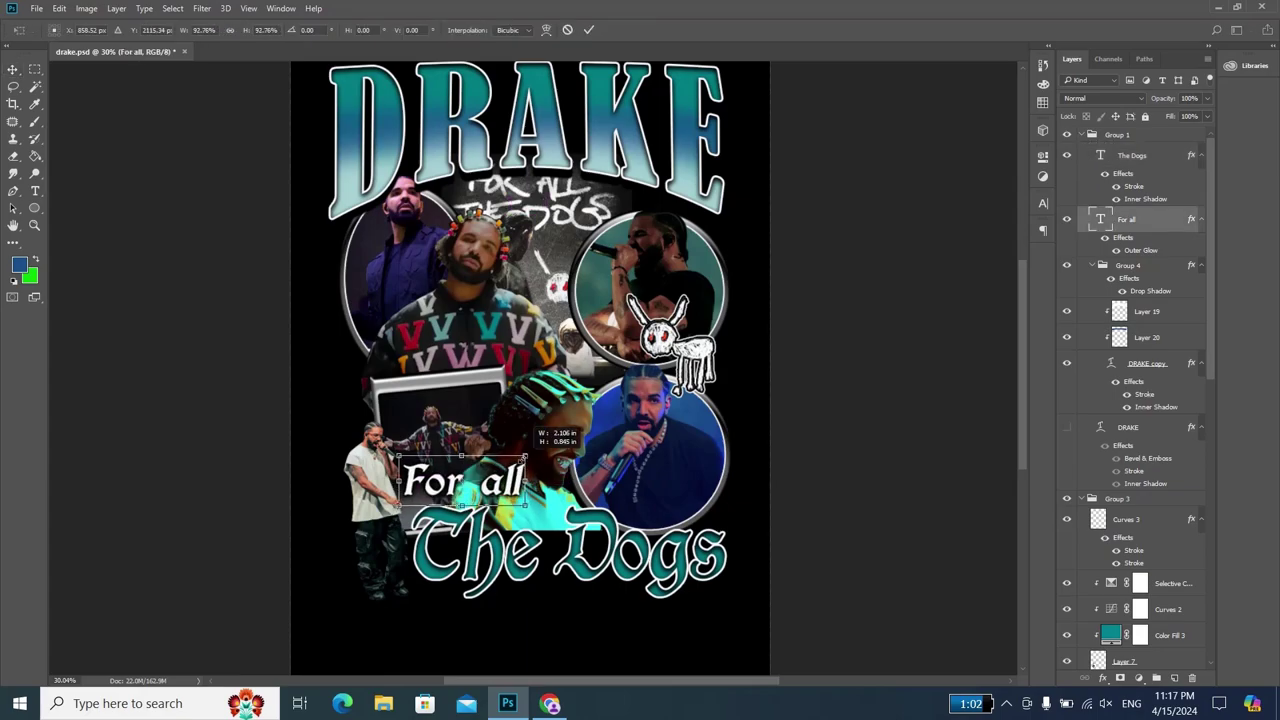
key(Return)
key(Down)
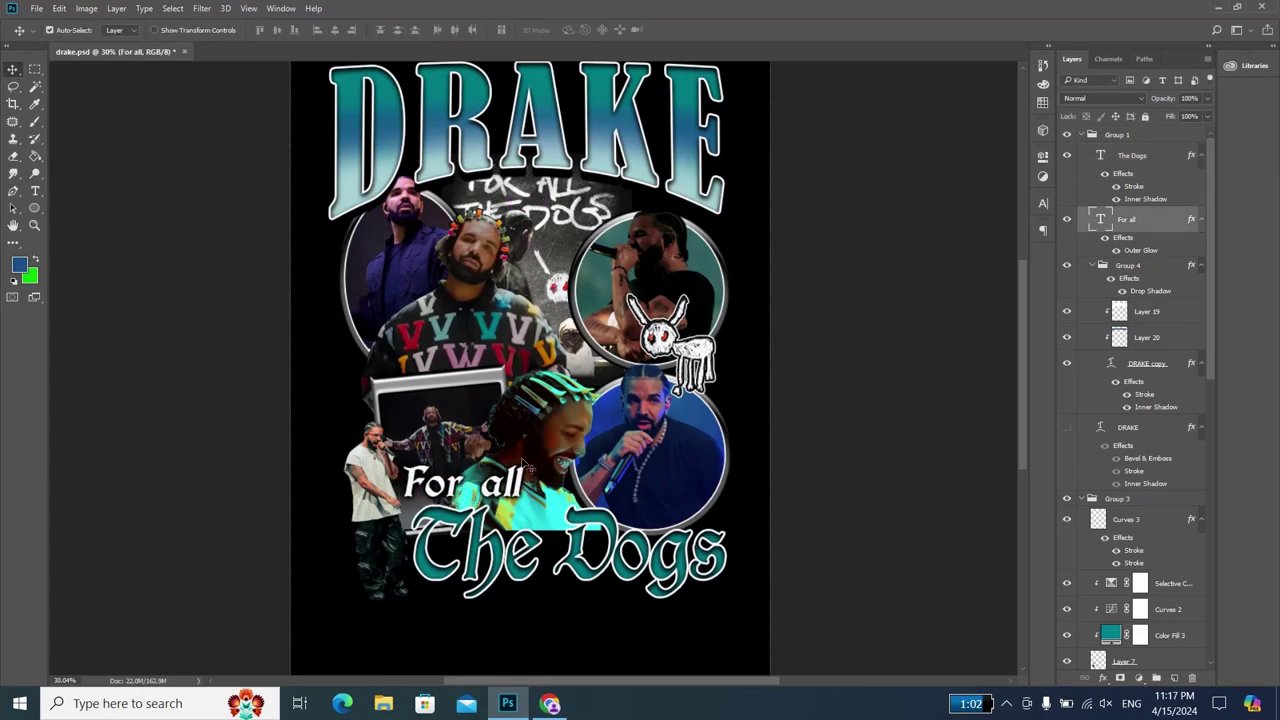
key(Down)
scroll(632, 484, down, 1)
scroll(660, 490, down, 1)
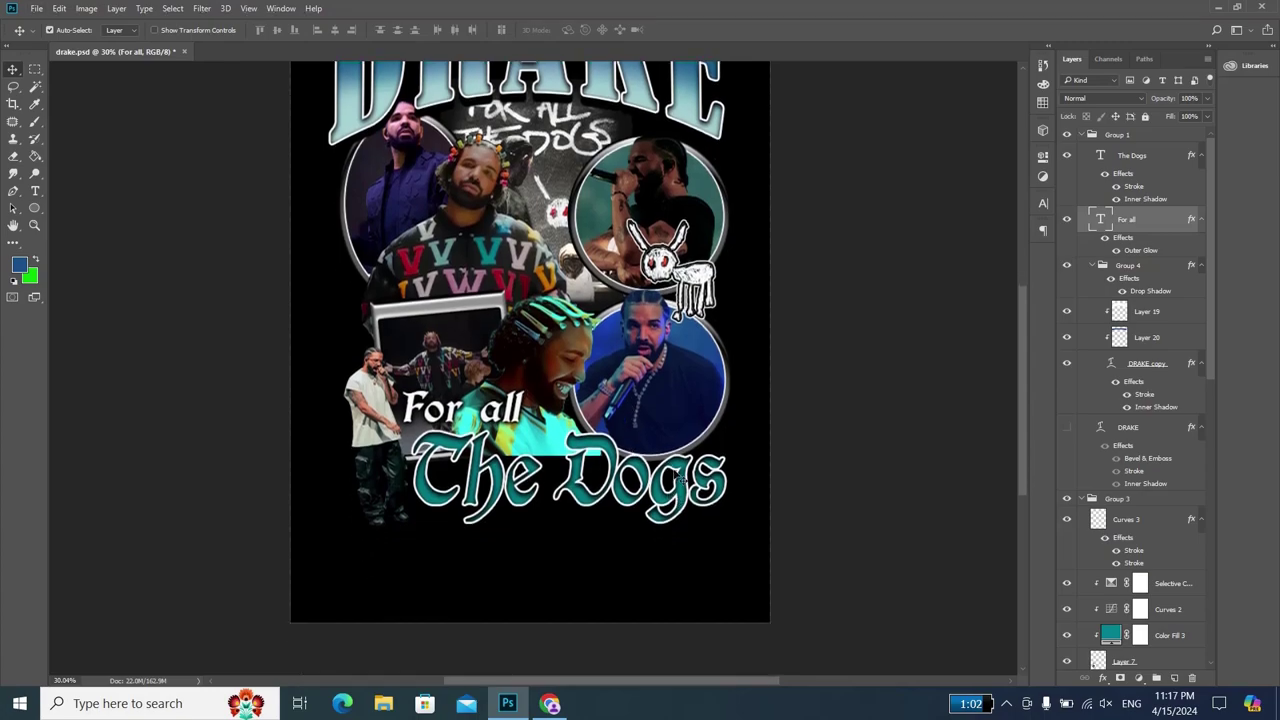
scroll(678, 480, down, 1)
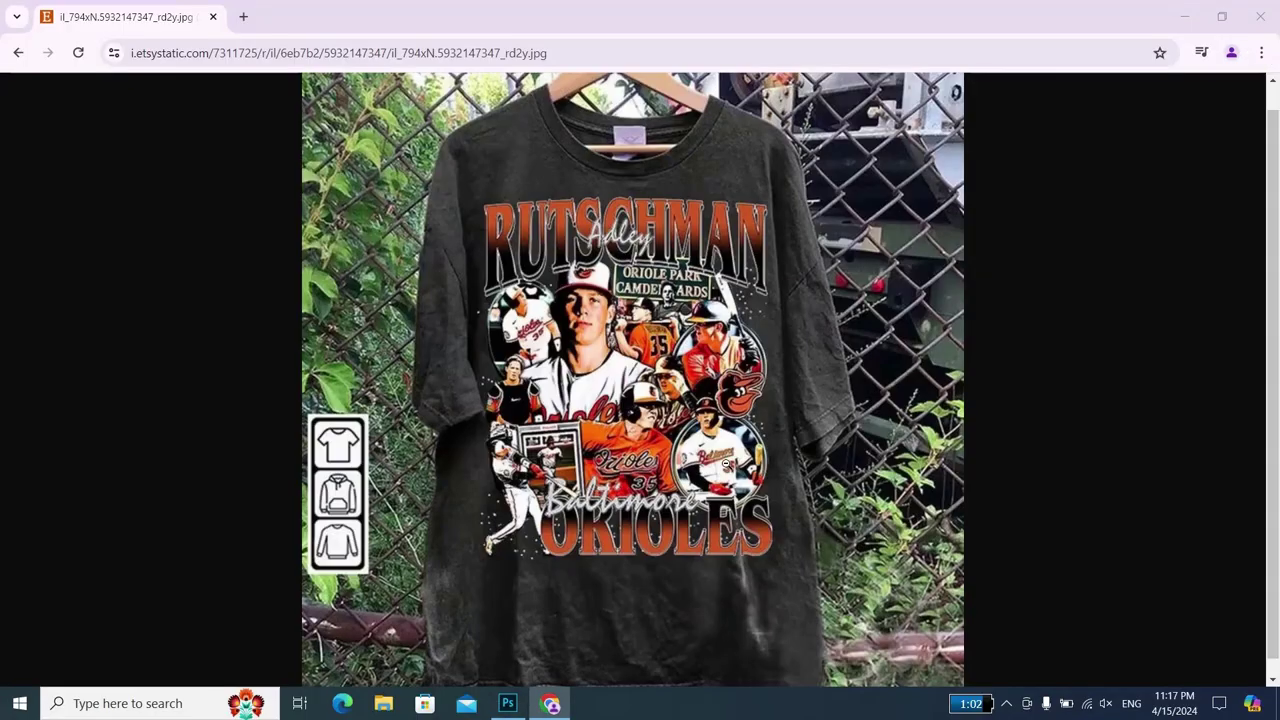
- Add a new empty Layer 21 clipped to 'The Dogs' text
key(ctrl+plus)
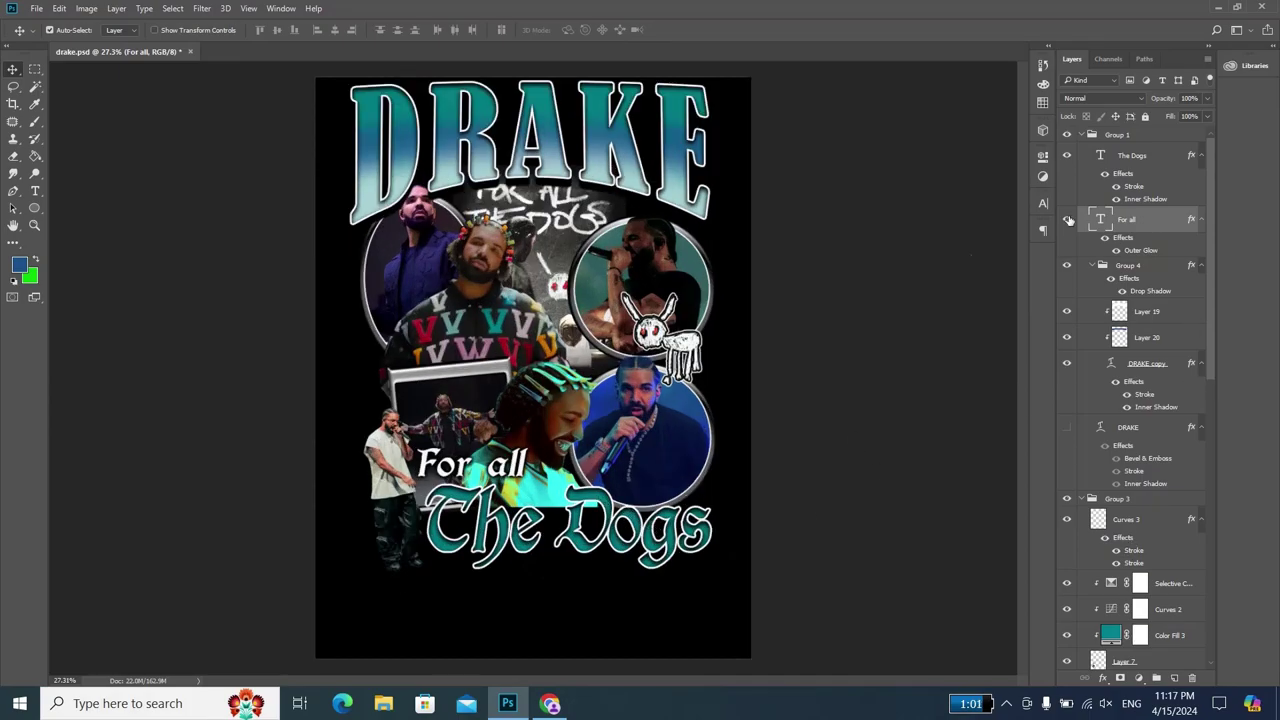
key(alt+bracketright)
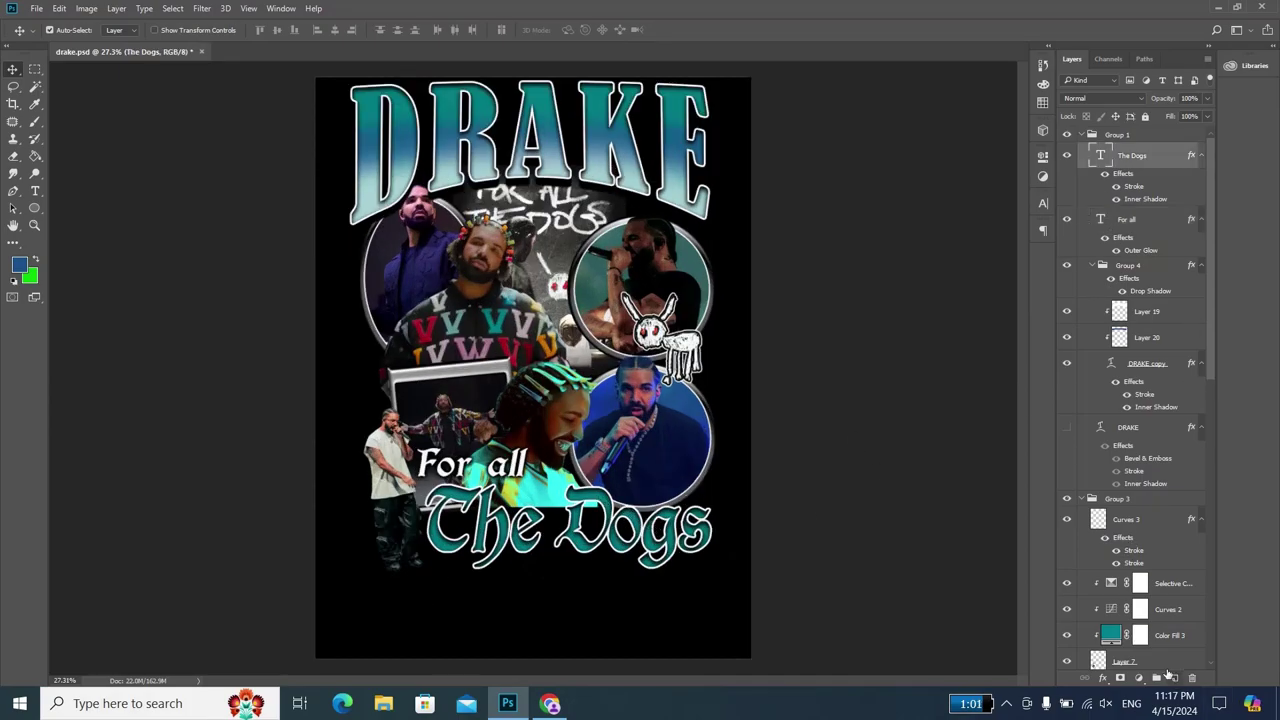
click(1173, 678)
right_click(1173, 155)
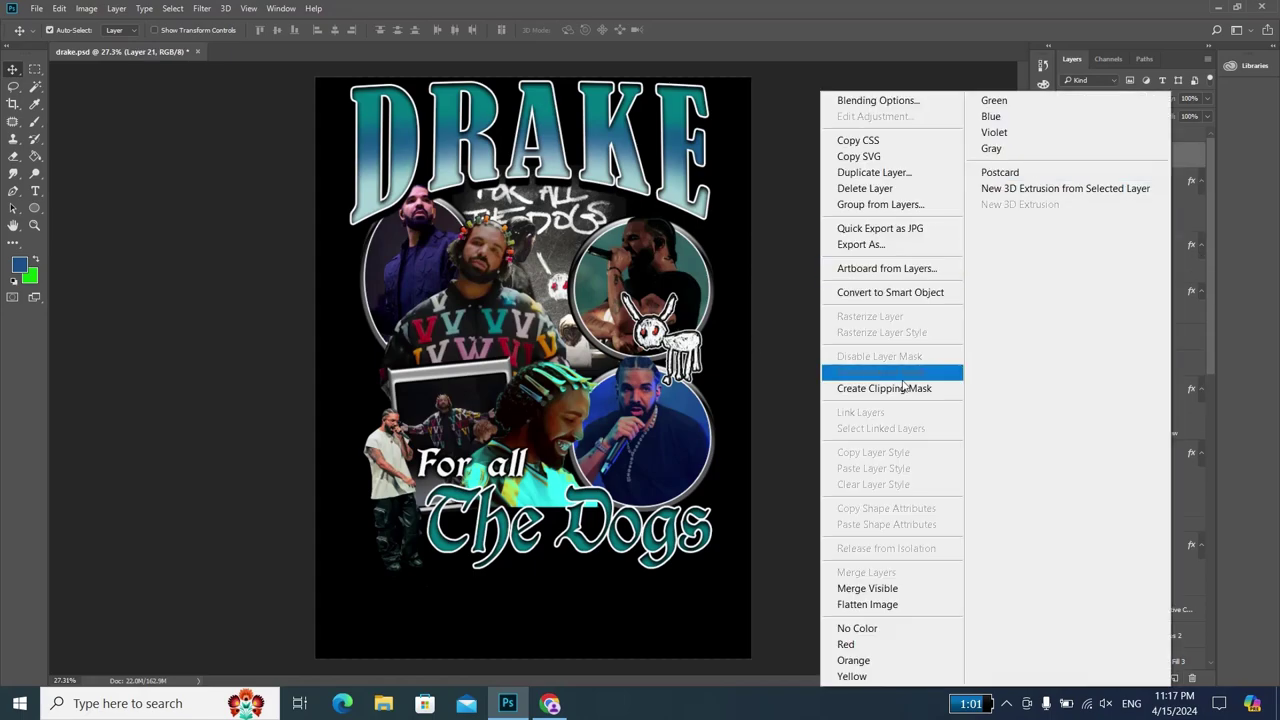
click(903, 390)
- Set the brush foreground colour to near-white #f9f9f9
key(b)
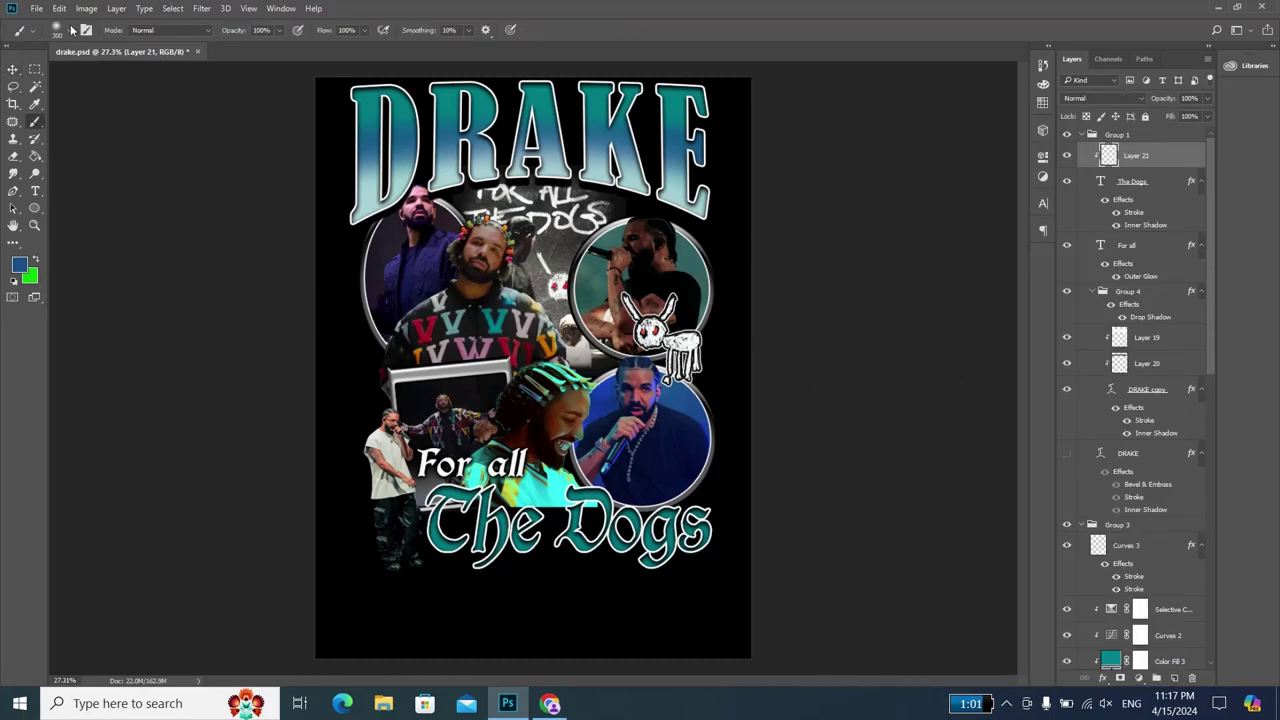
click(18, 263)
drag(960, 215, 874, 190)
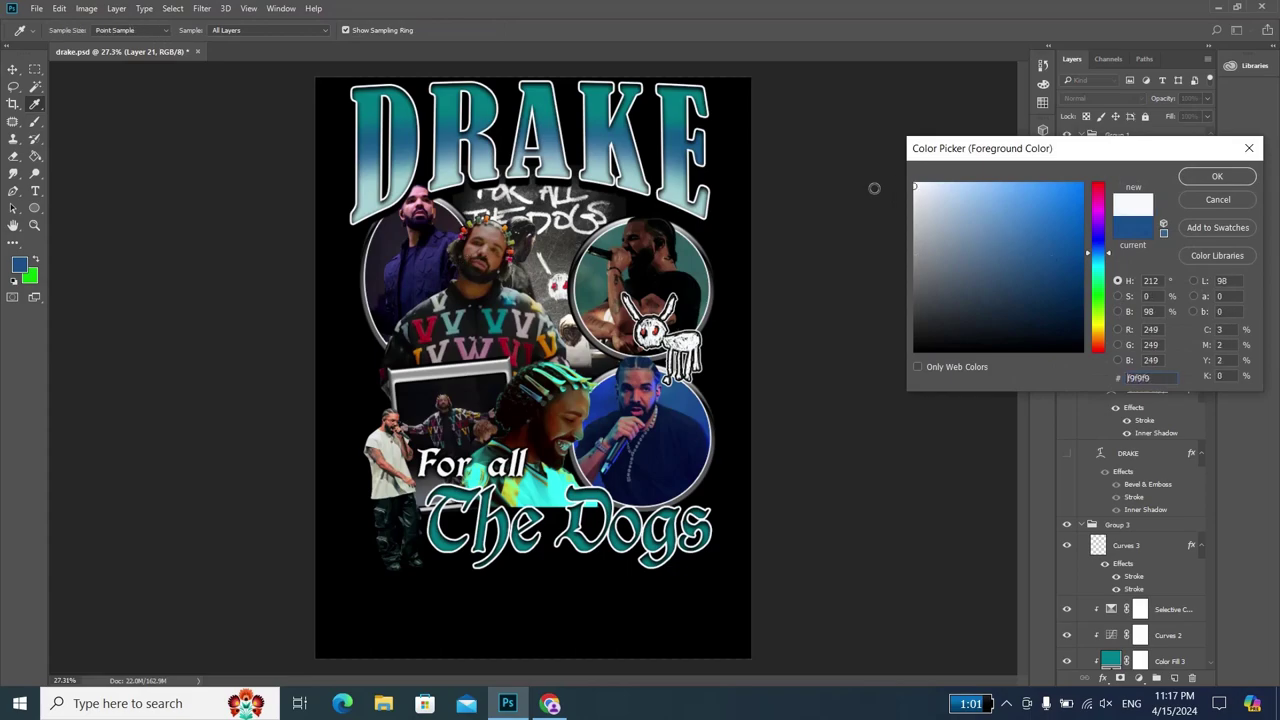
click(1217, 177)
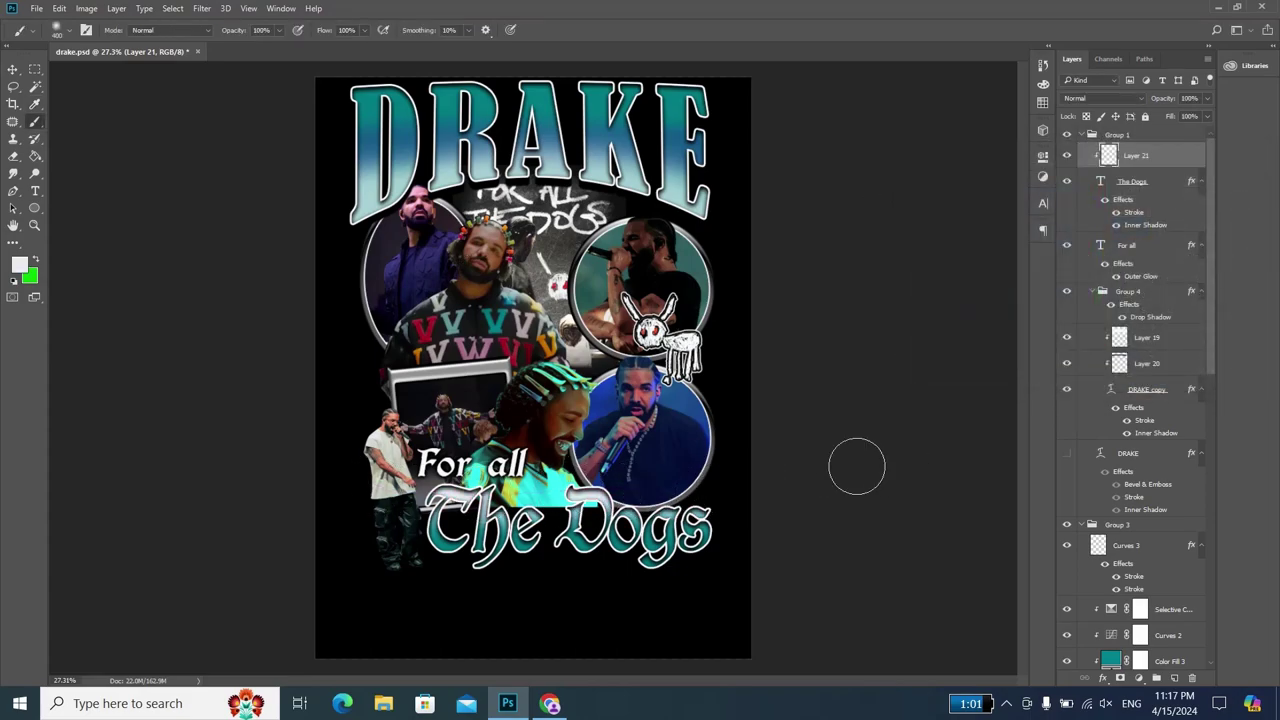
scroll(702, 437, down, 1)
- Merge Layer 7 through Selective Color into one standing-figure photo layer
key(v)
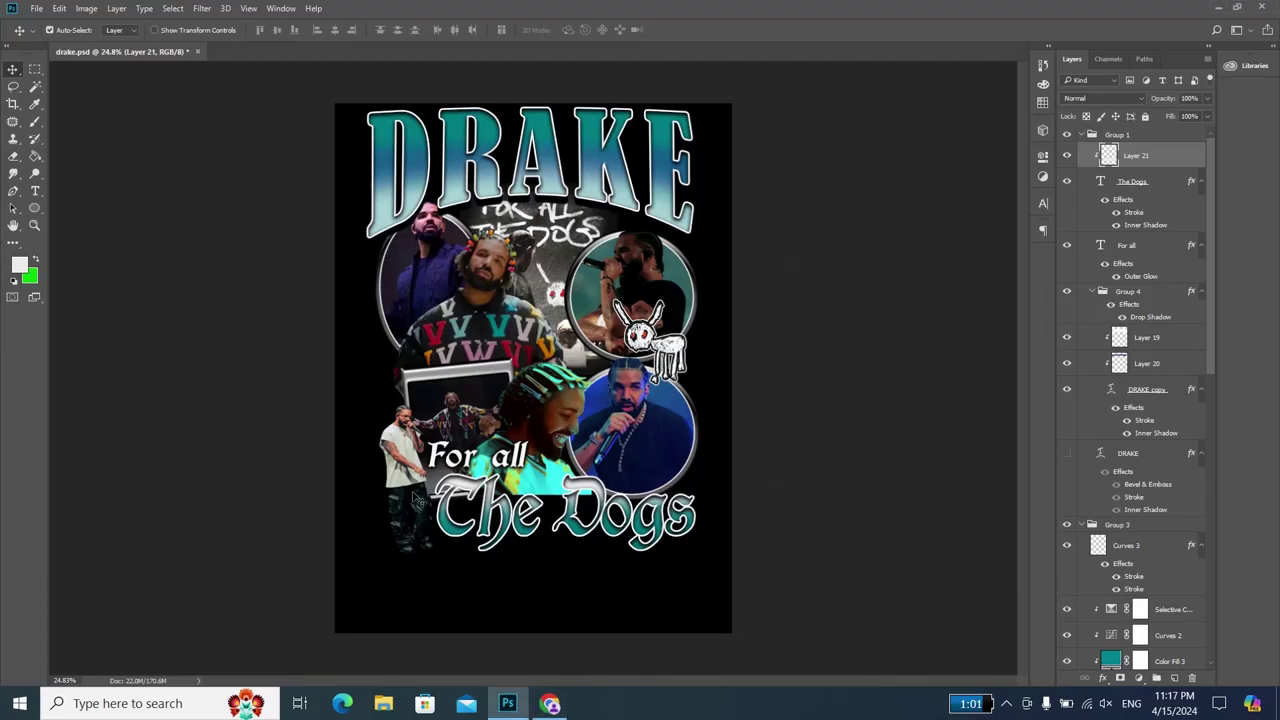
click(420, 500)
key(ctrl+t)
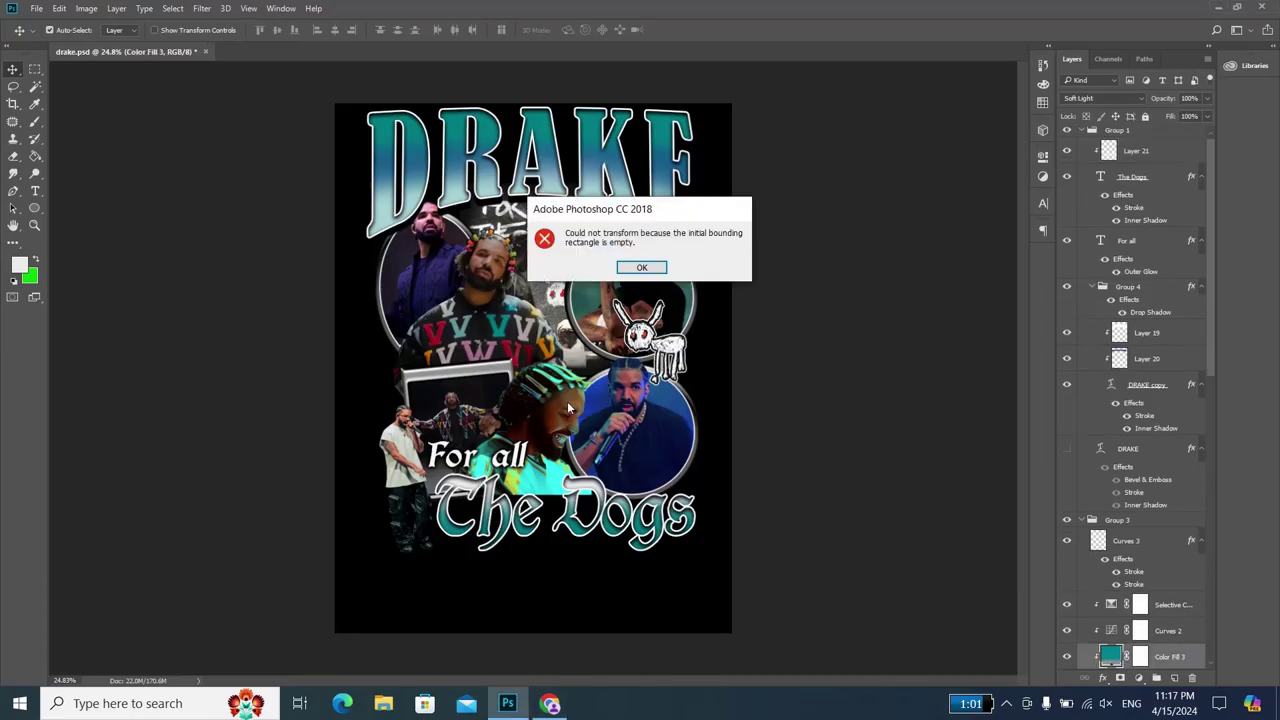
click(659, 270)
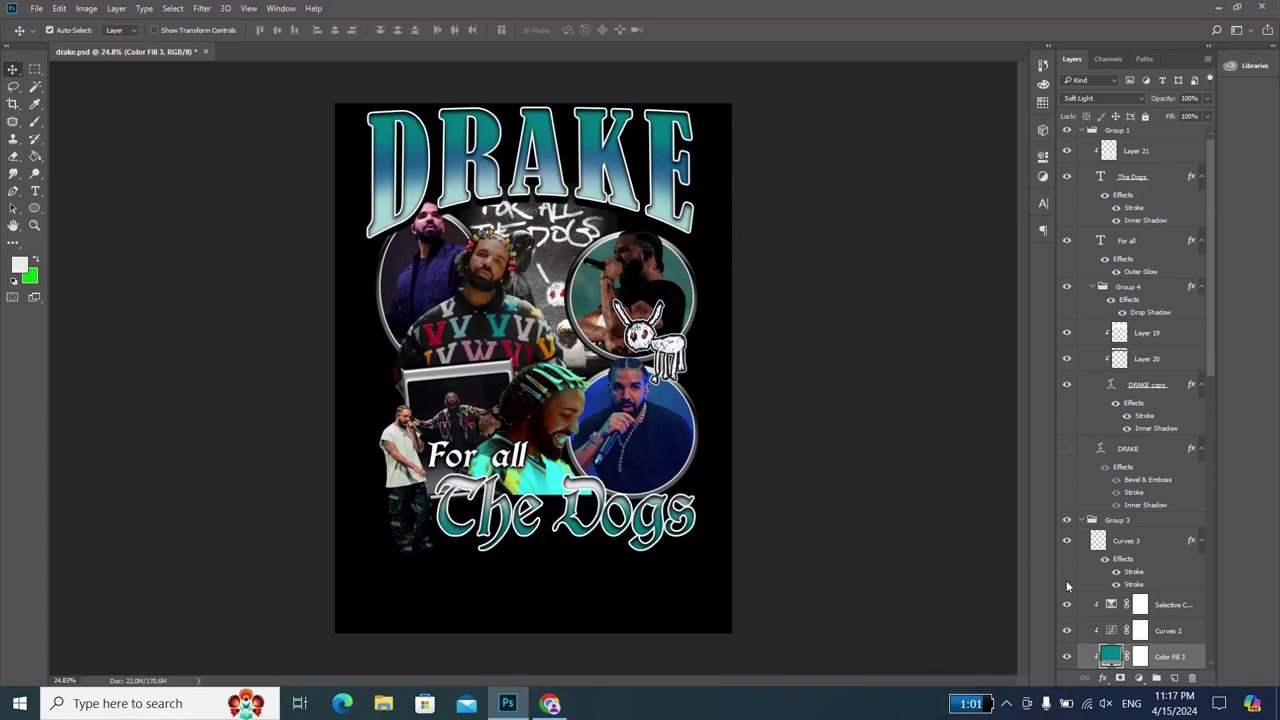
scroll(1067, 587, down, 2)
click(1150, 575)
shift+click(1173, 505)
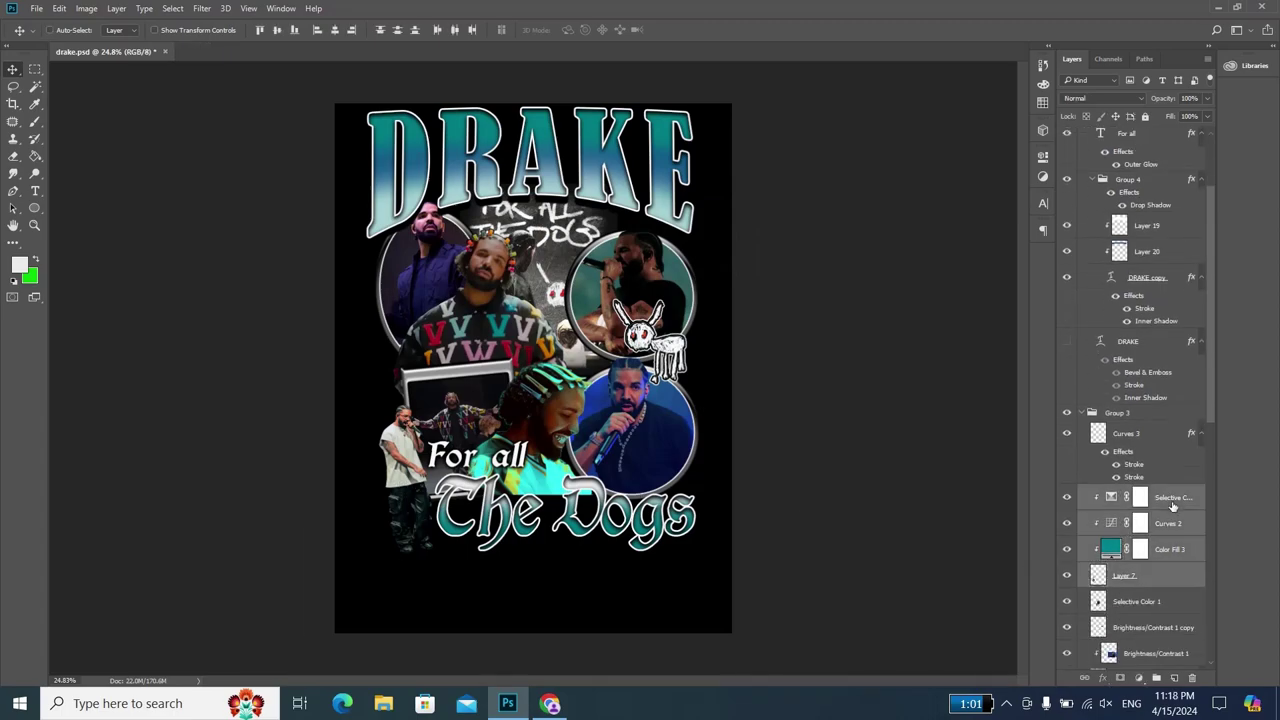
key(ctrl+e)
- Enlarge the merged standing-figure photo and tilt it slightly
key(ctrl+t)
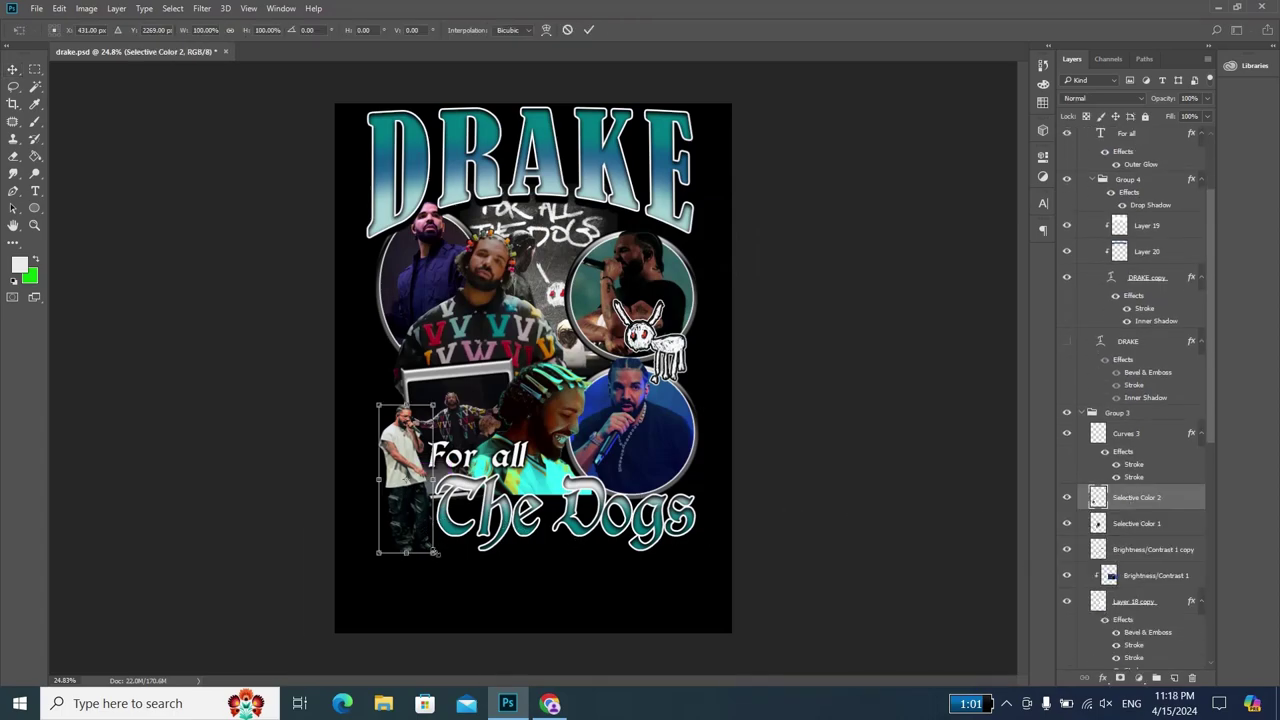
drag(434, 551, 436, 543)
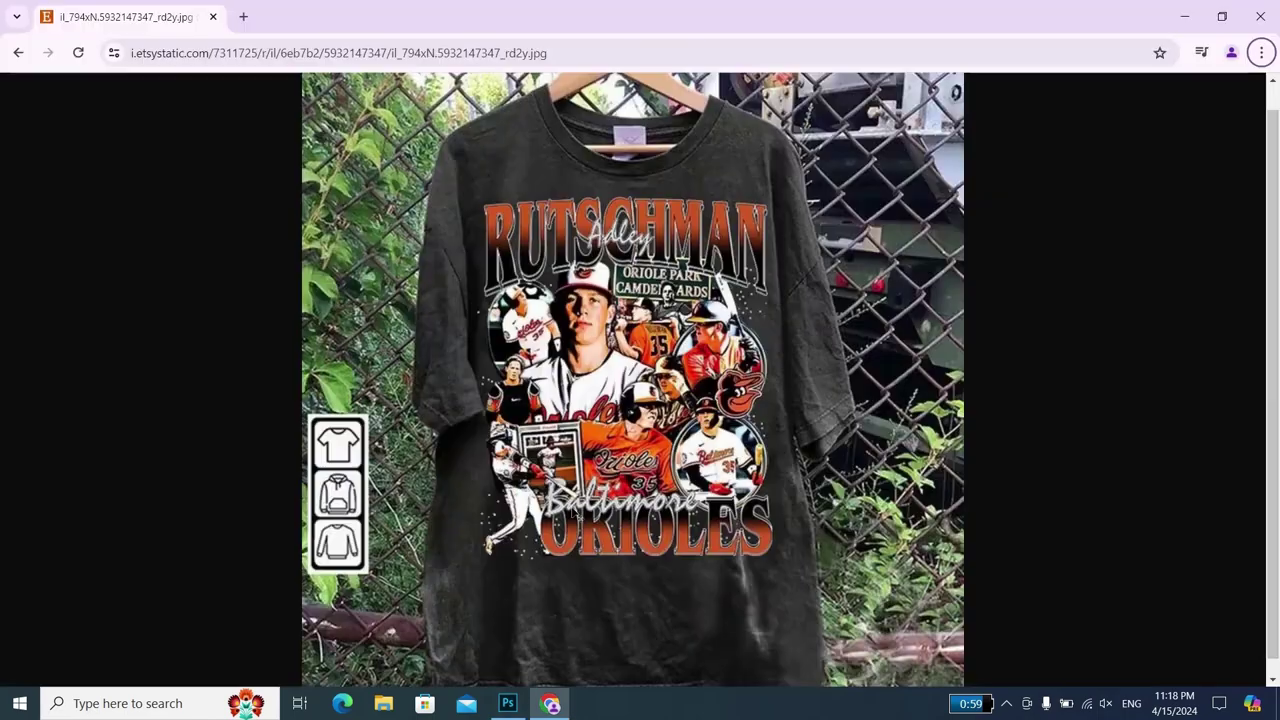
key(alt+Tab)
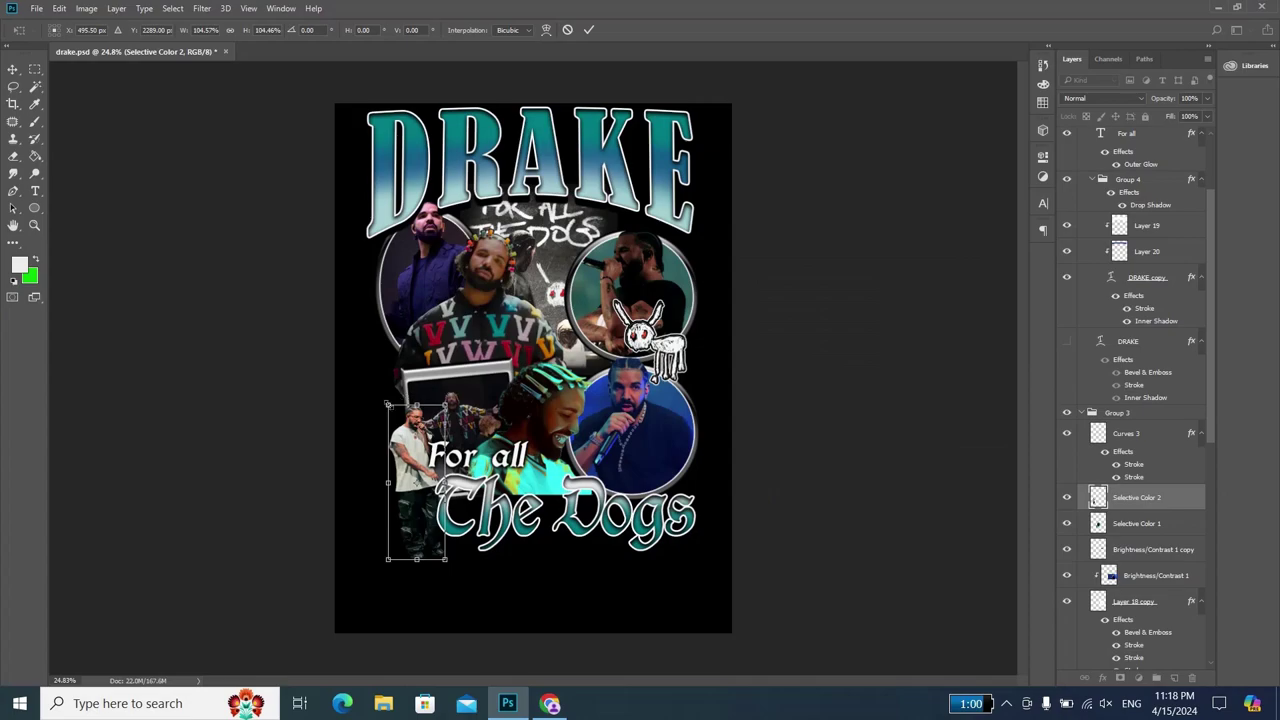
drag(388, 405, 350, 393)
drag(590, 401, 597, 393)
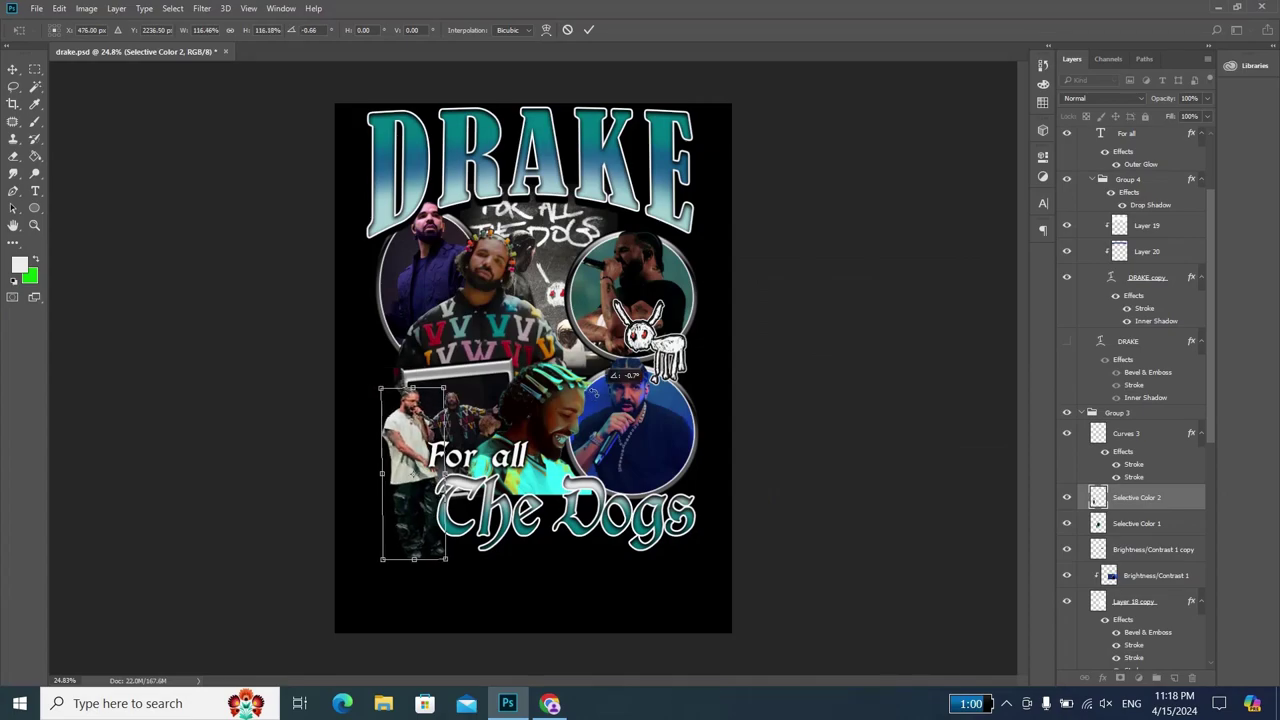
key(Return)
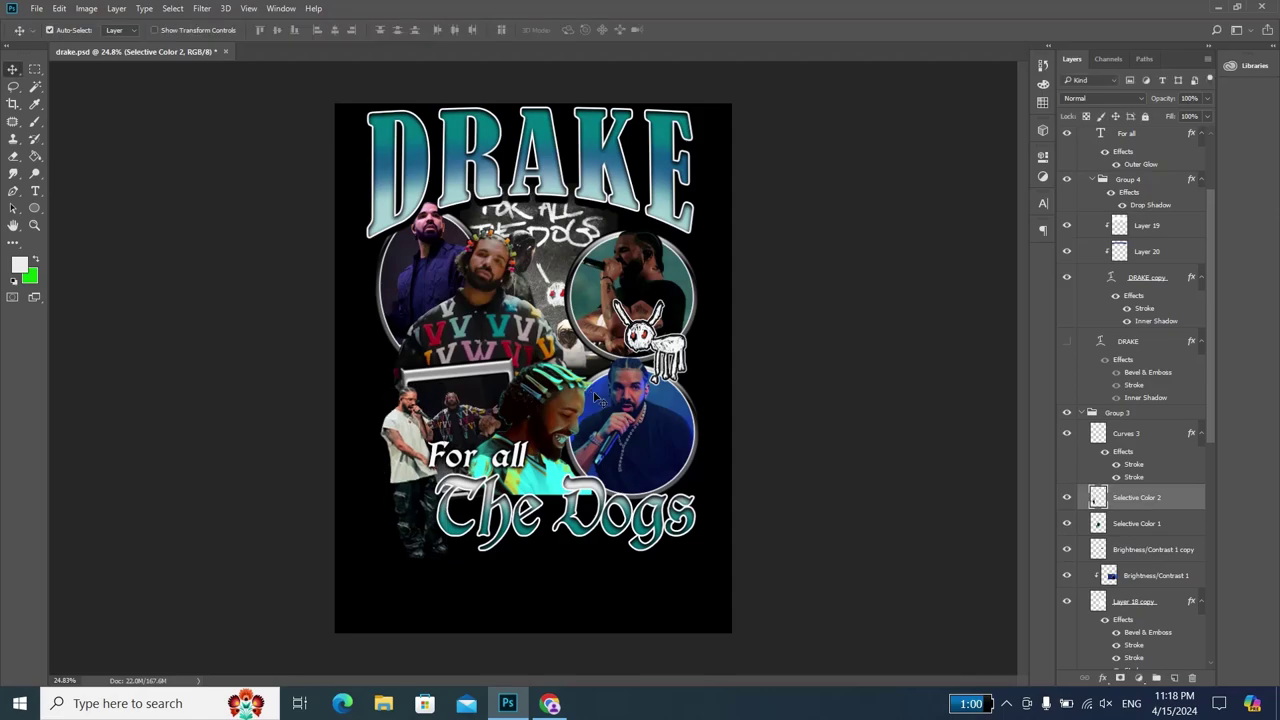
- Enlarge the framed stage photo (Vibrance 1 copy) to about 108%
ctrl+click(466, 424)
key(ctrl+t)
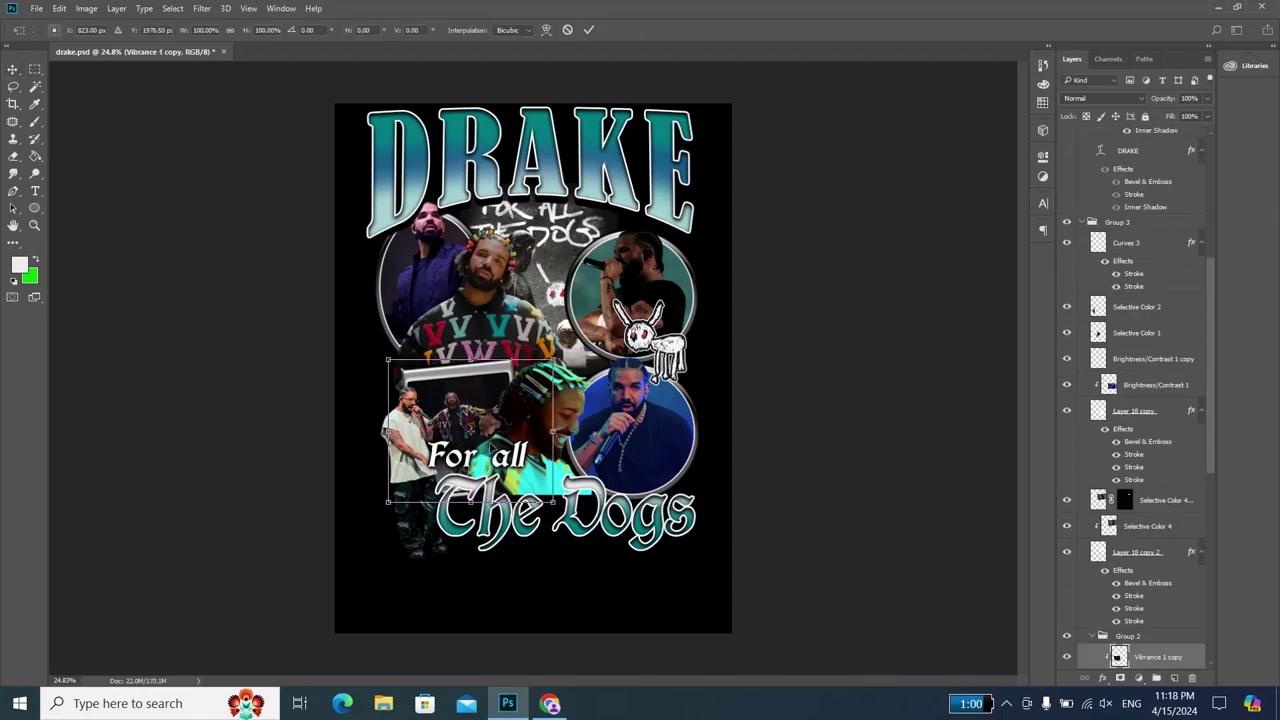
drag(553, 358, 567, 348)
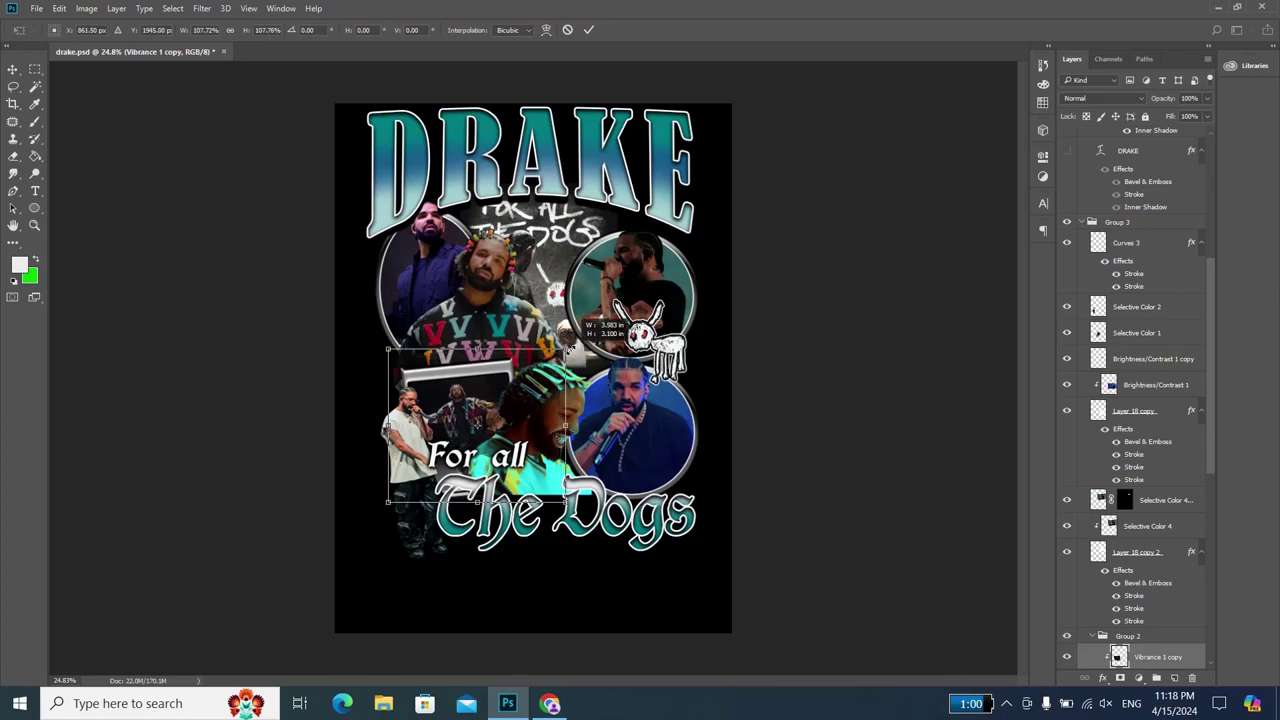
key(Return)
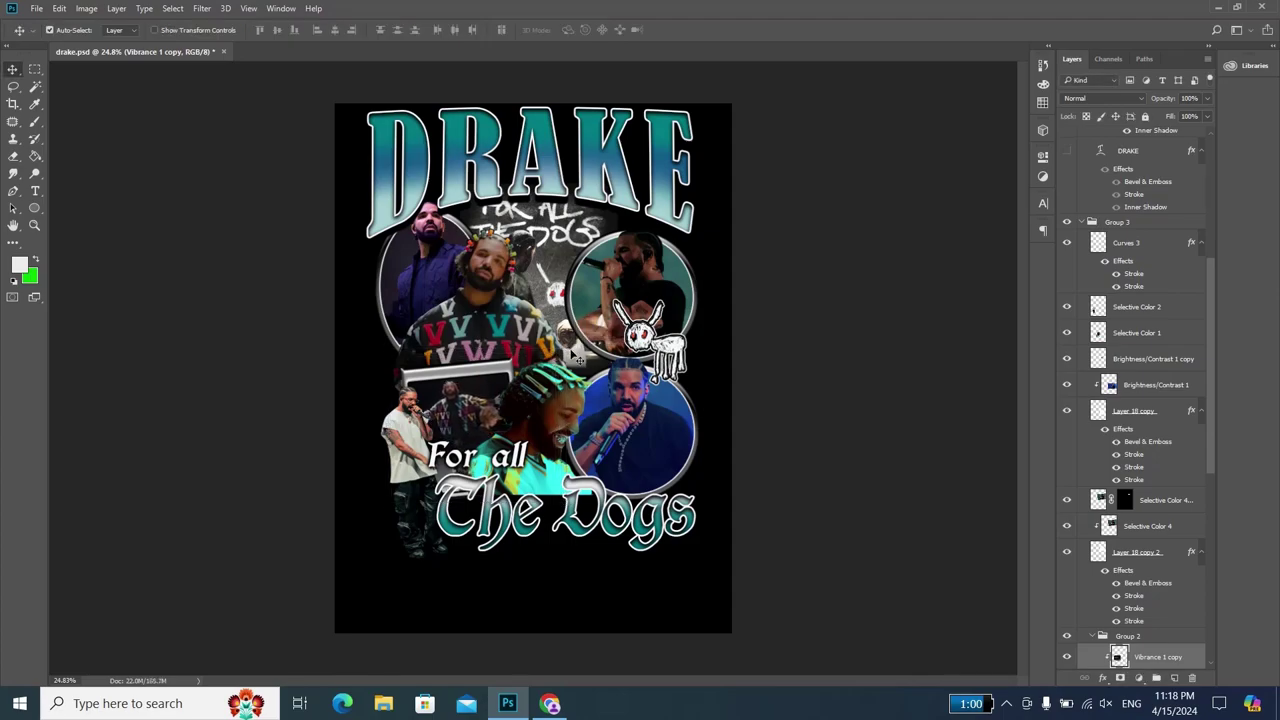
click(416, 463)
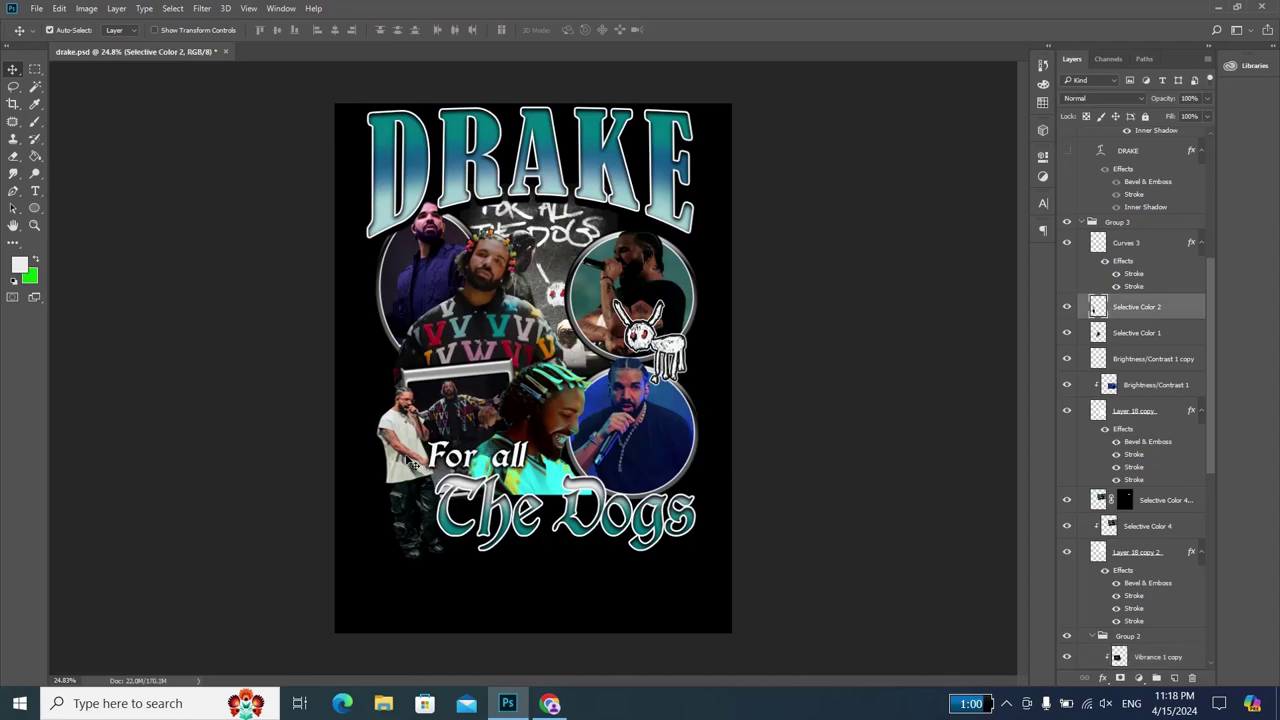
click(553, 487)
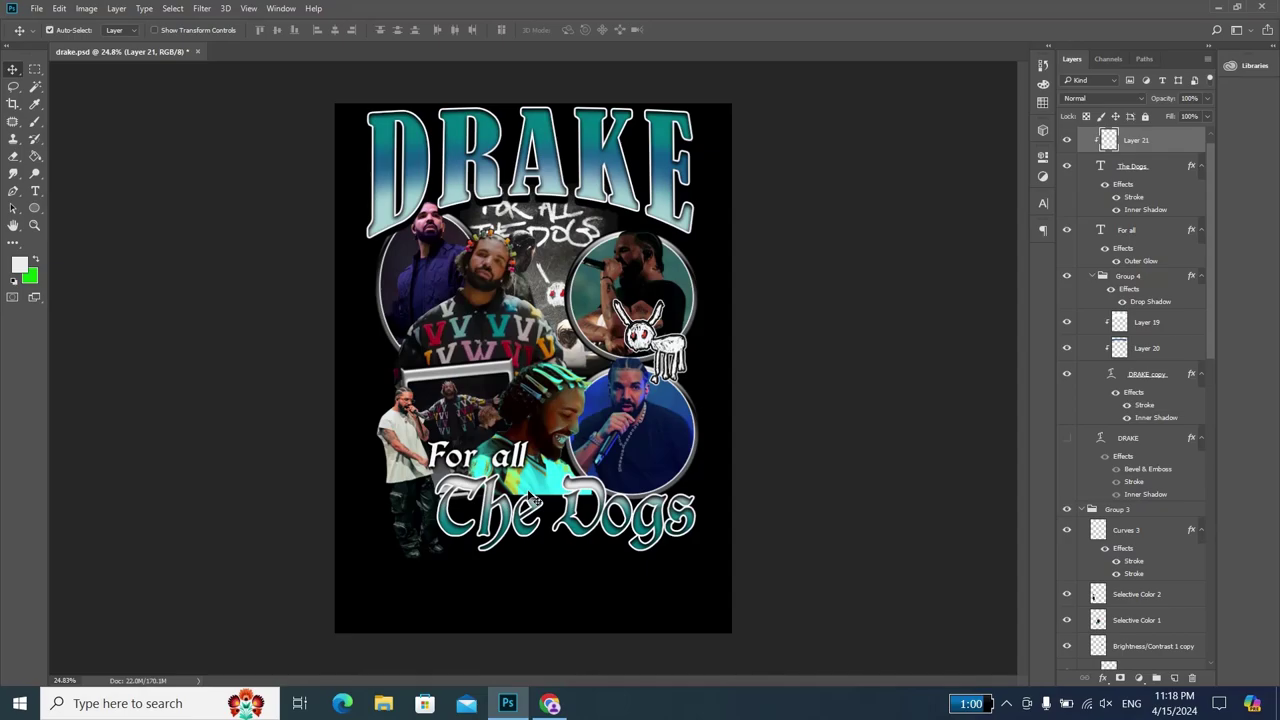
- Shrink the lower-right circle photo (Layer 18 copy) to about 95%
scroll(600, 395, up, 1)
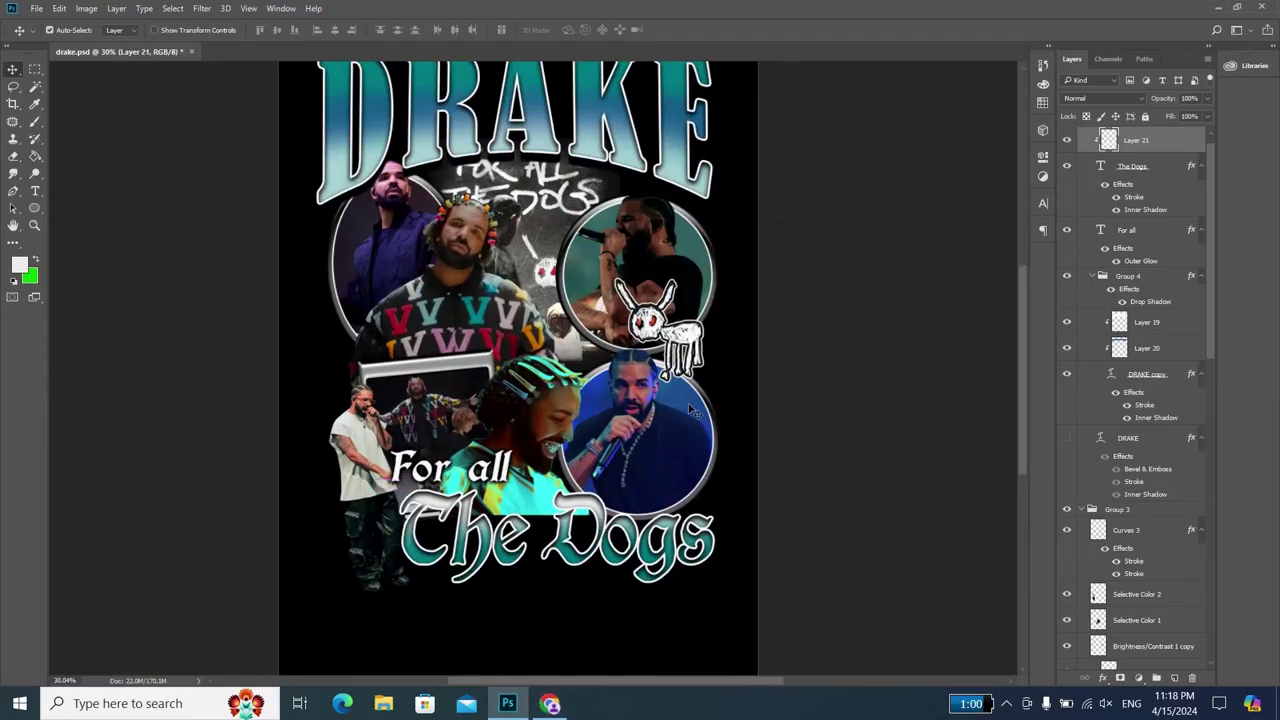
click(716, 416)
scroll(1108, 552, down, 1)
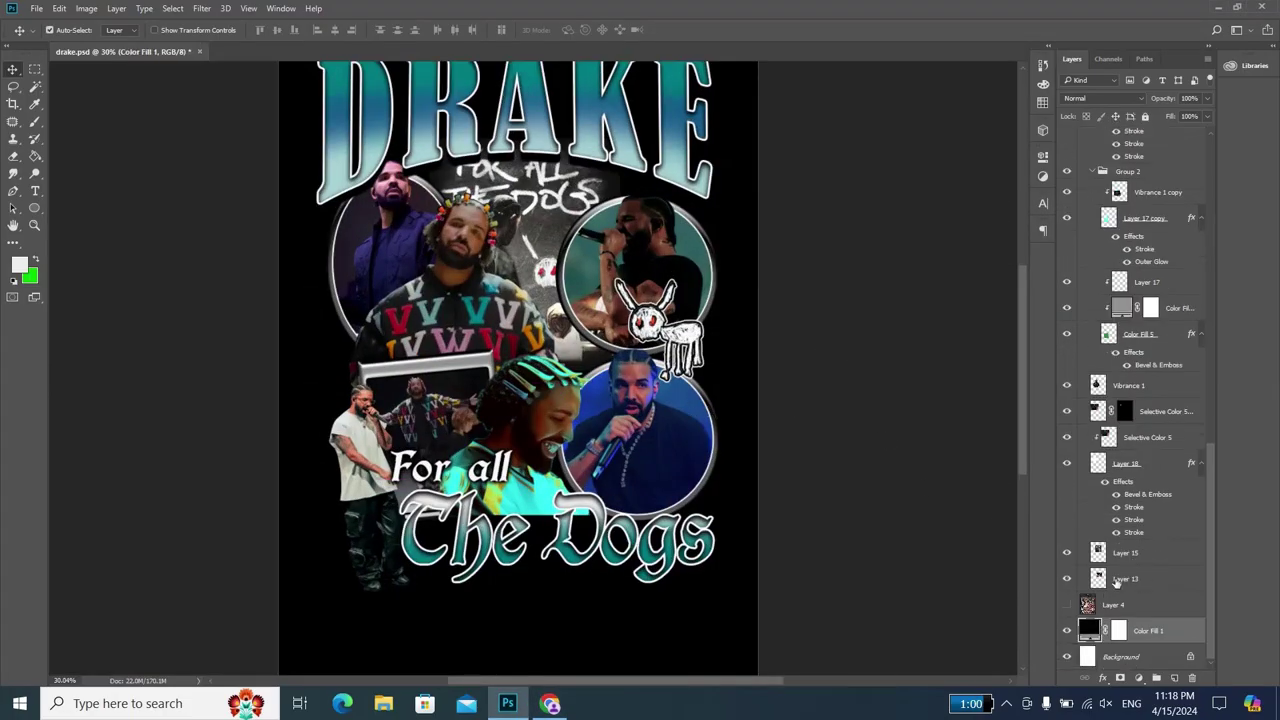
click(645, 440)
scroll(1150, 350, down, 1)
scroll(1155, 352, up, 2)
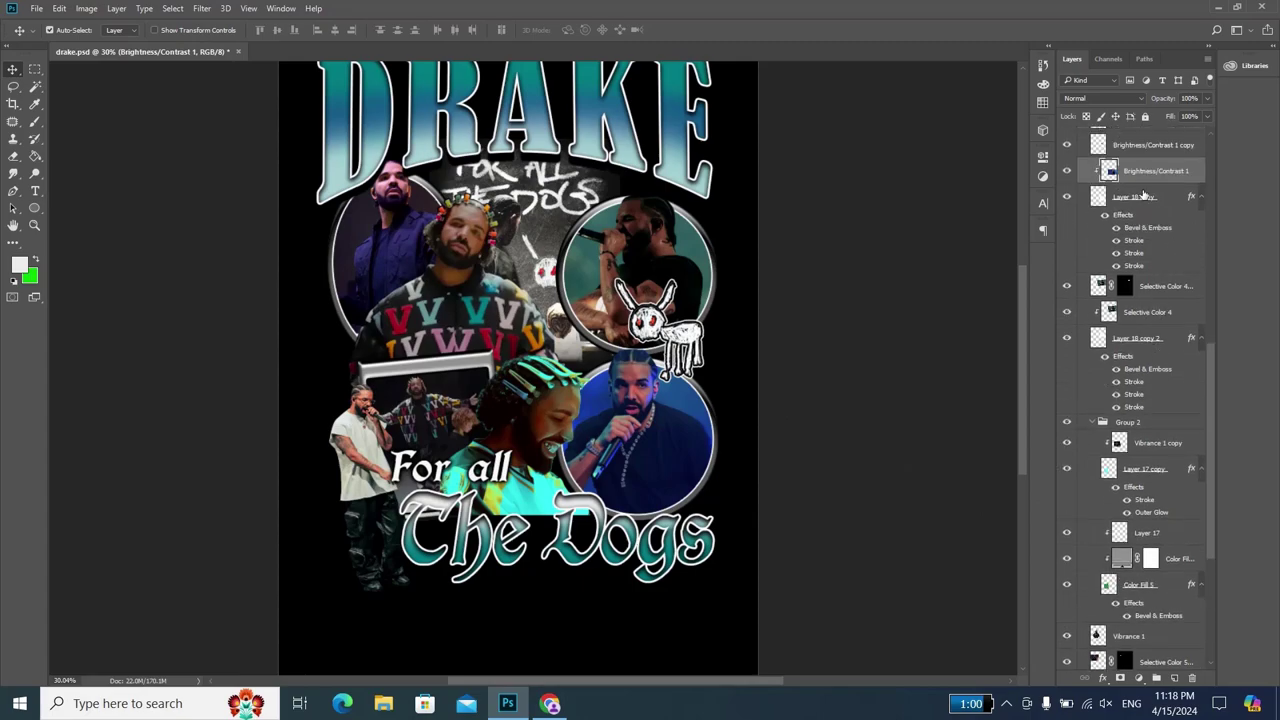
click(1143, 196)
key(ctrl+t)
drag(713, 364, 709, 367)
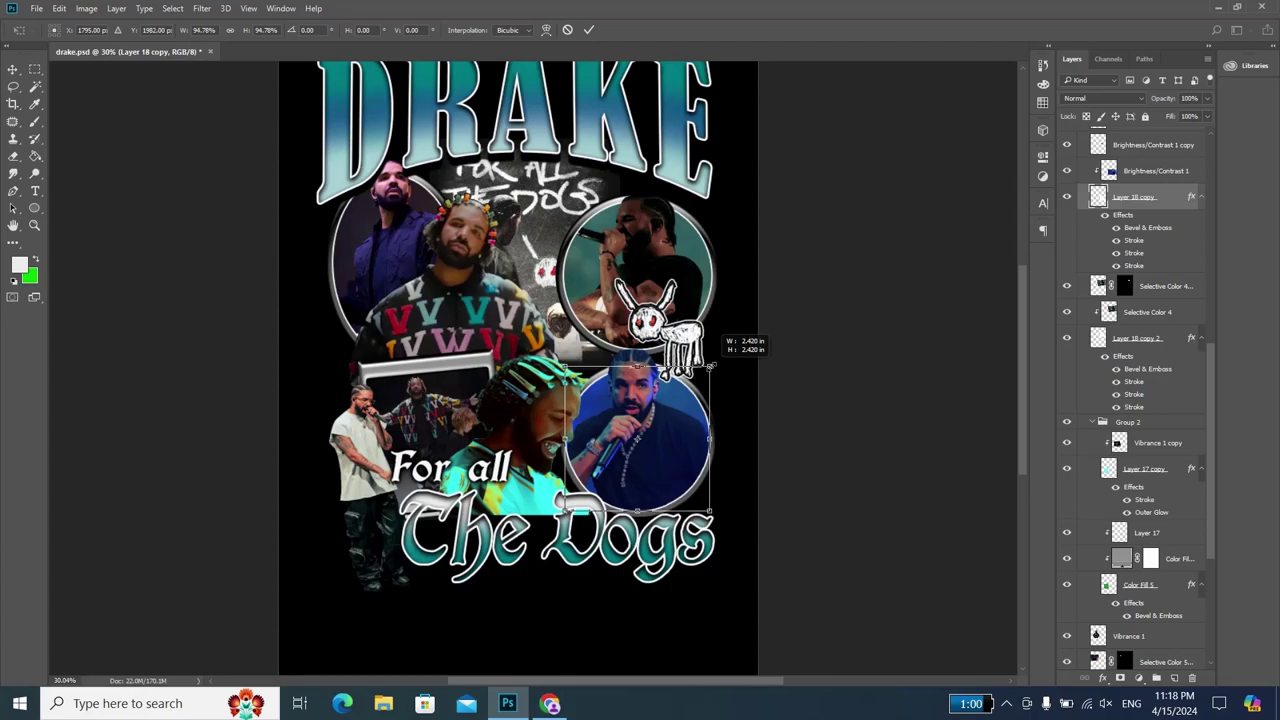
drag(710, 366, 711, 365)
key(Return)
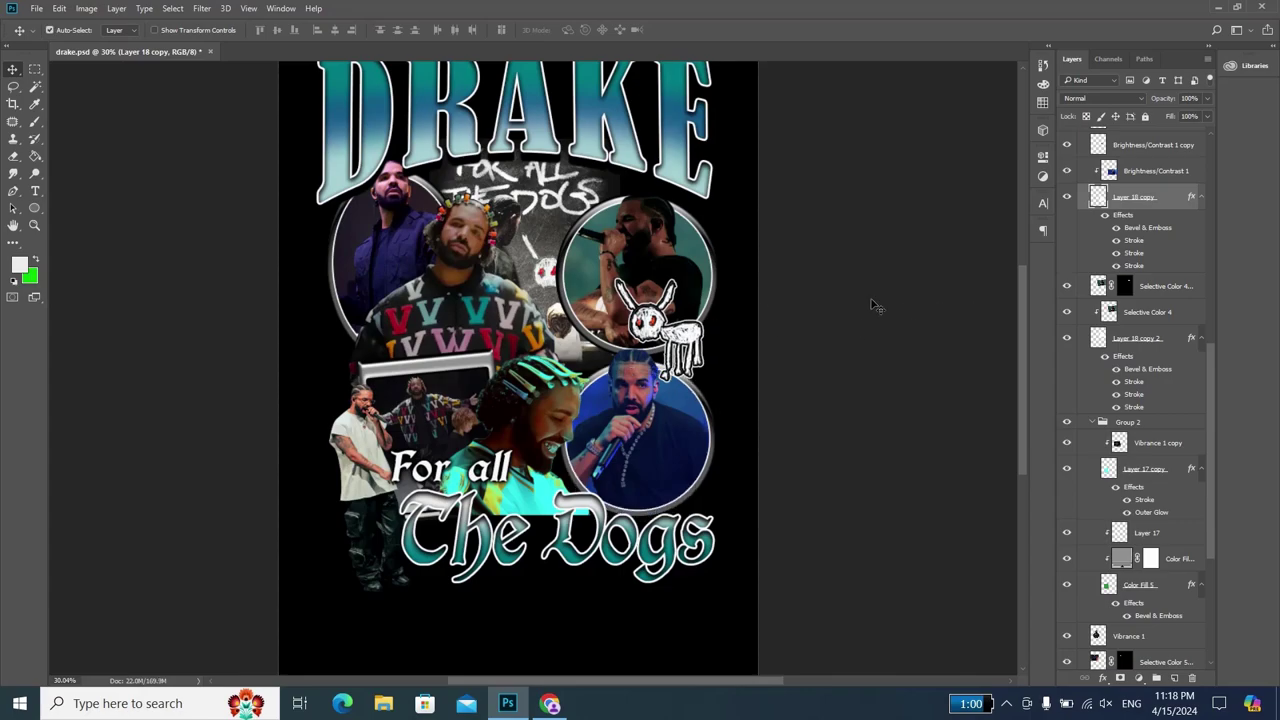
- Scale the graffiti background photo (Layer 15) to about 104% and move it up under the DRAKE title
scroll(1138, 248, up, 1)
scroll(1144, 199, up, 1)
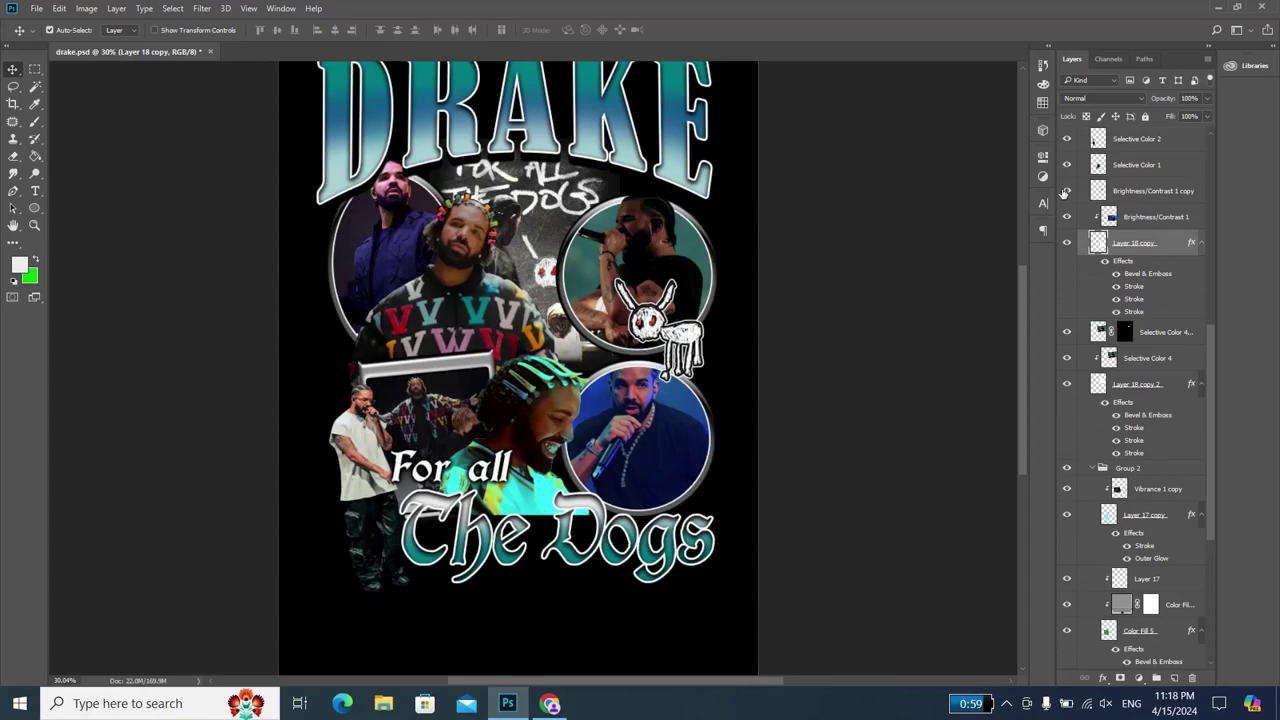
shift+click(1143, 193)
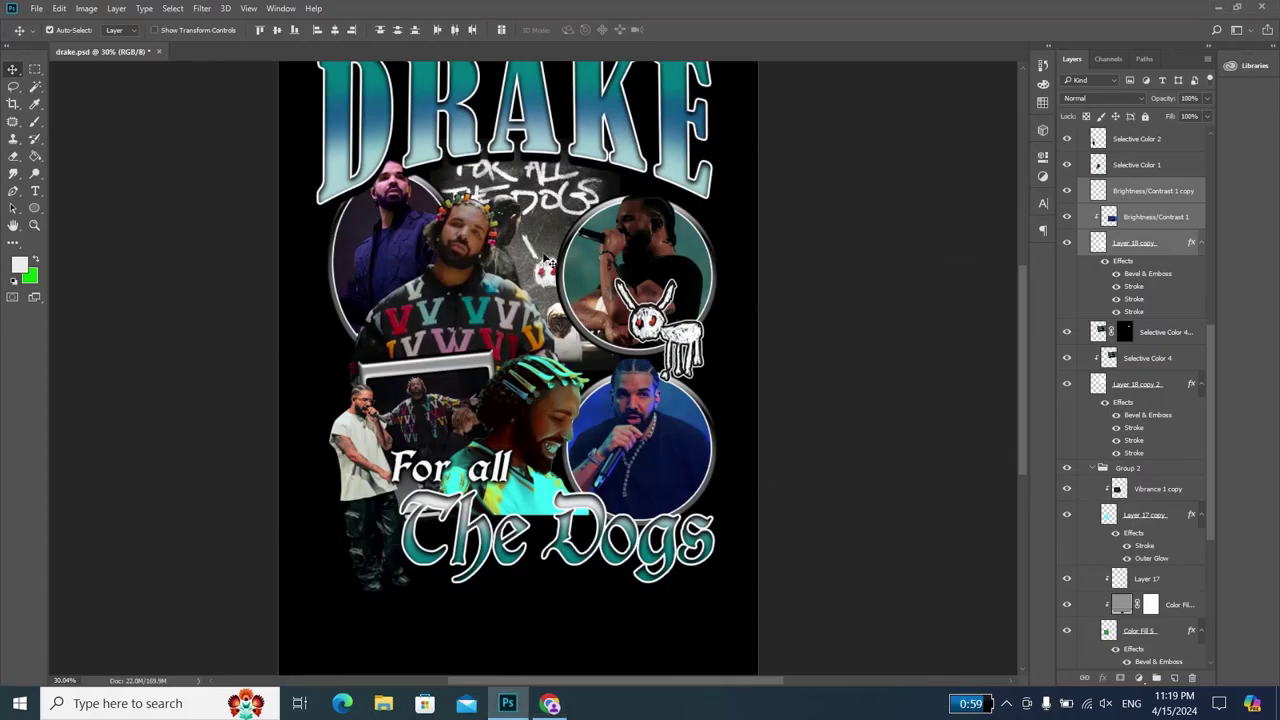
click(547, 262)
key(ctrl+t)
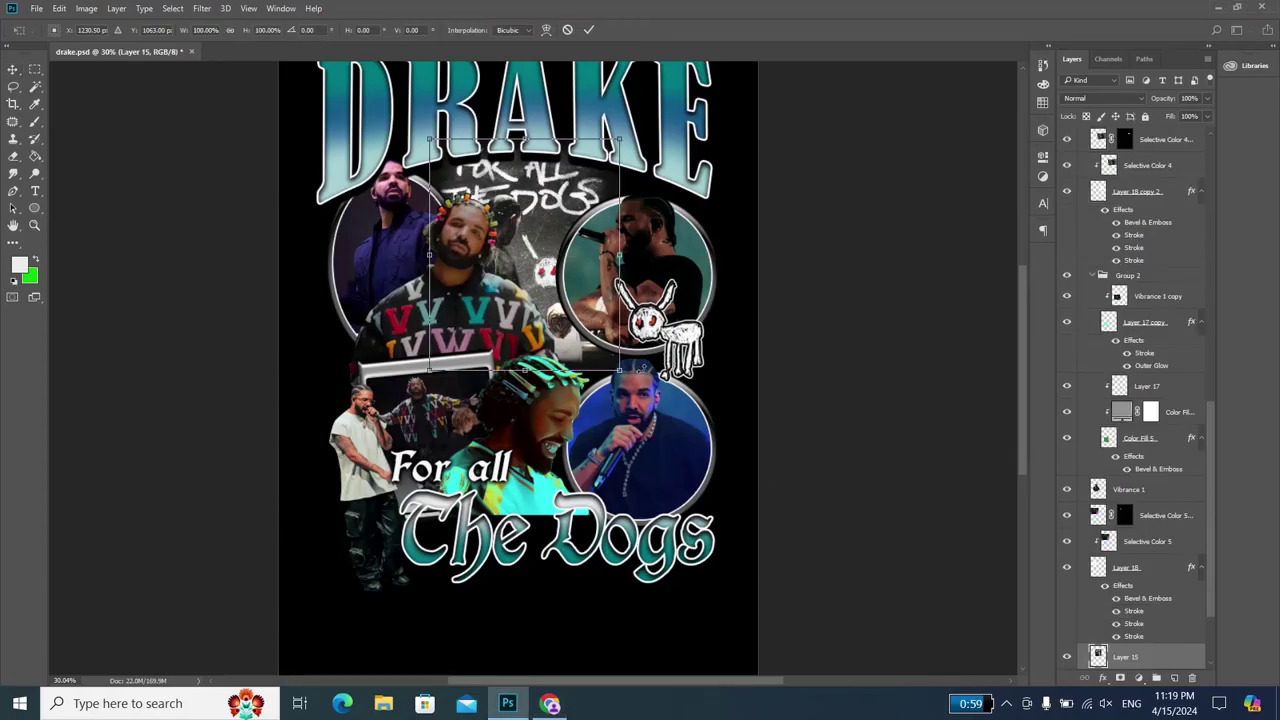
drag(618, 371, 646, 401)
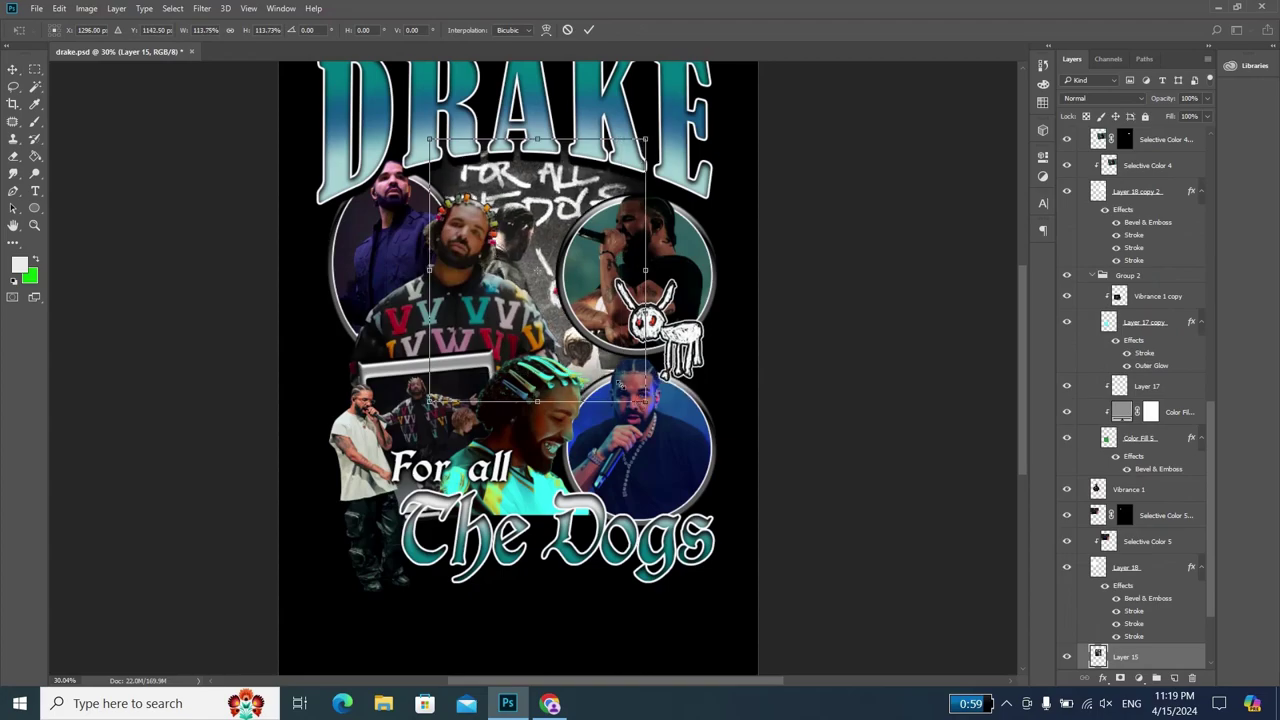
drag(583, 357, 567, 351)
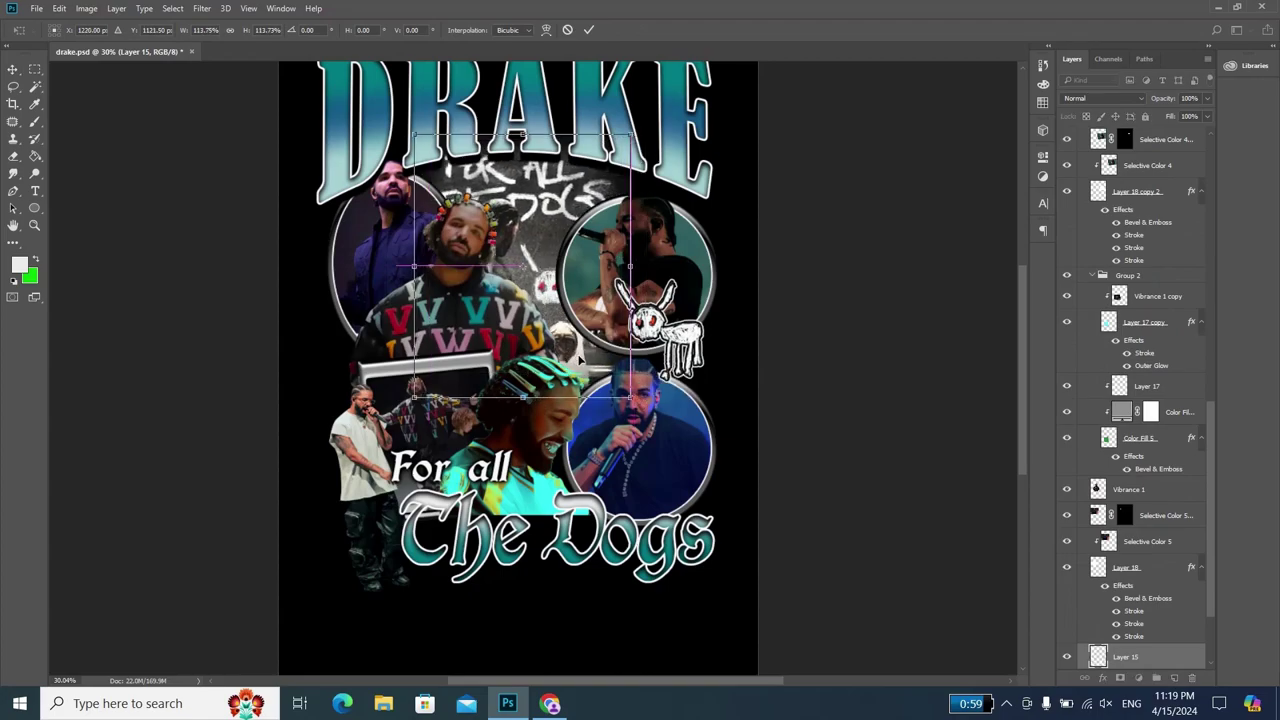
drag(630, 398, 651, 421)
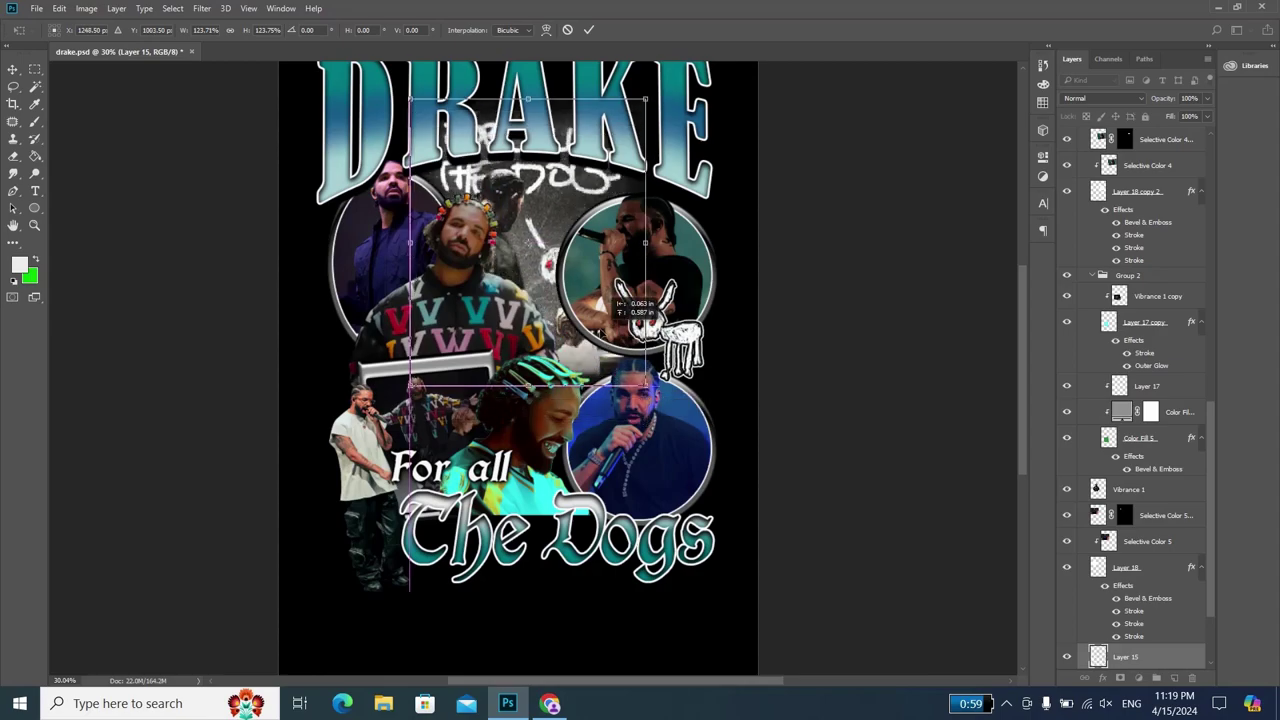
drag(612, 366, 602, 320)
mouse_move(636, 372)
mouse_down()
mouse_move(583, 343)
mouse_move(566, 316)
mouse_move(636, 382)
mouse_up()
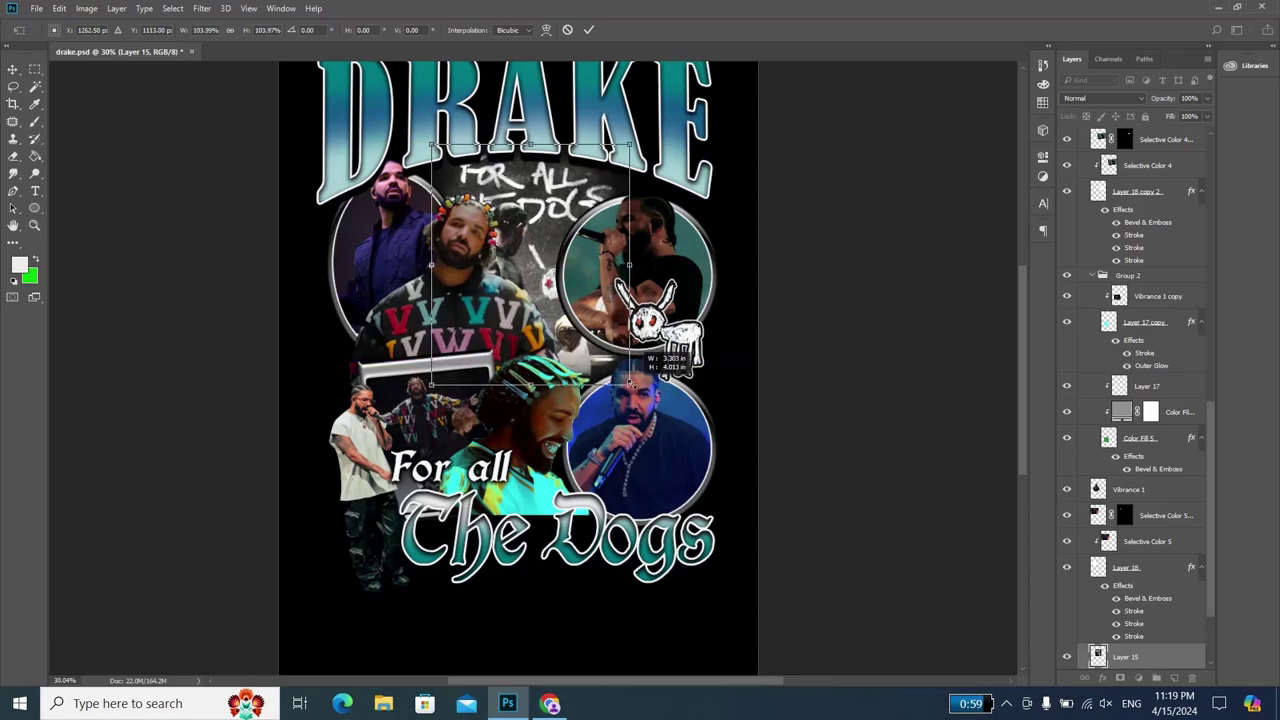
- Commit Layer 15's resize and add a Curves layer with its black point sampled from the canvas
key(Return)
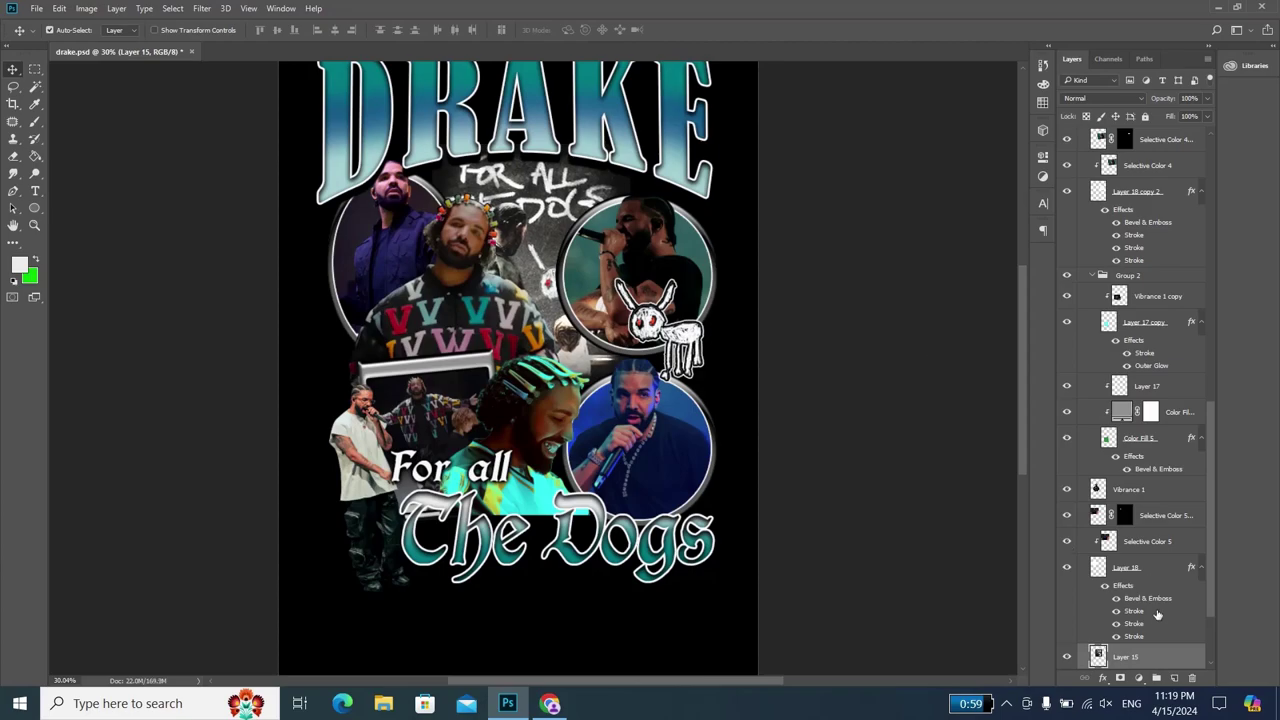
click(1139, 678)
click(1162, 446)
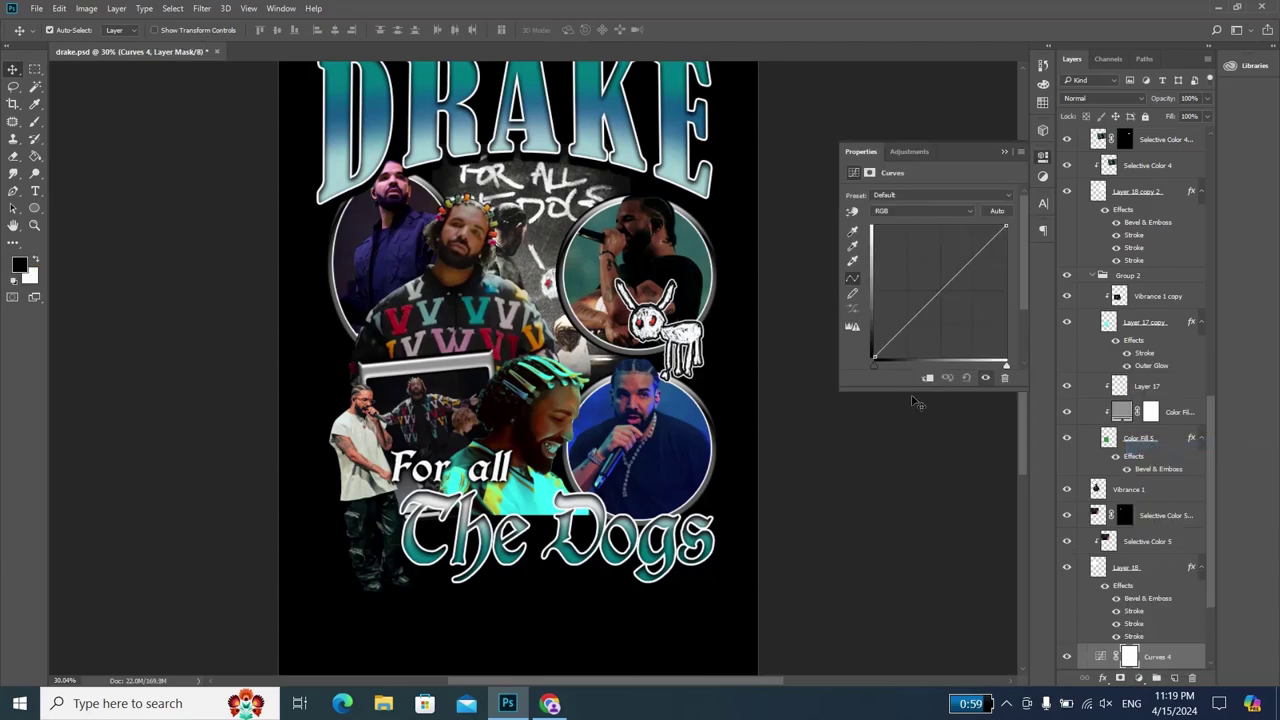
click(852, 232)
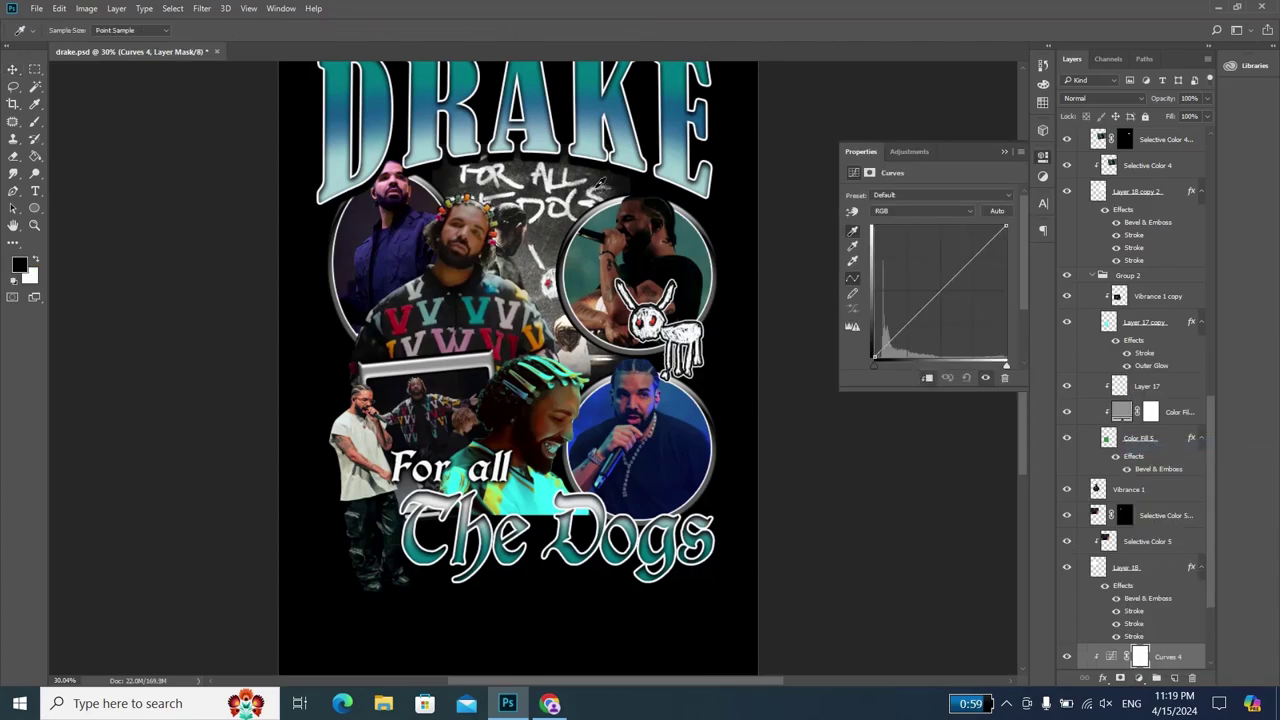
click(600, 180)
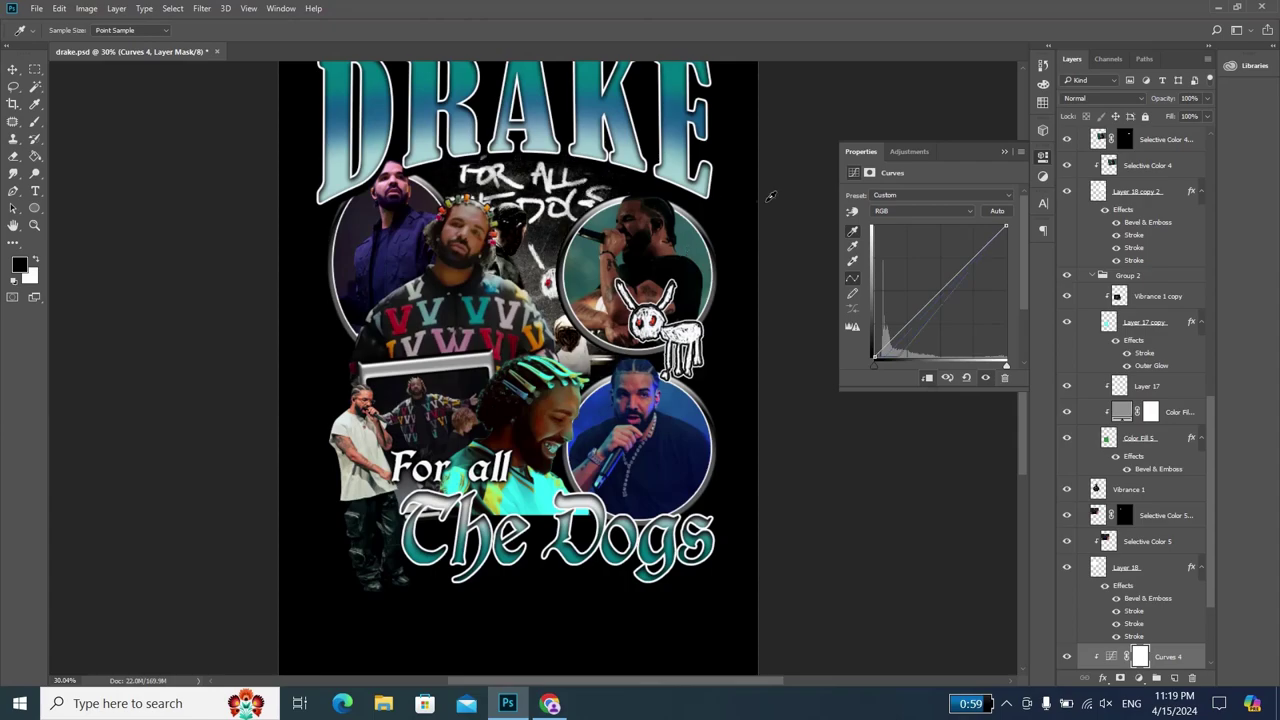
click(1006, 152)
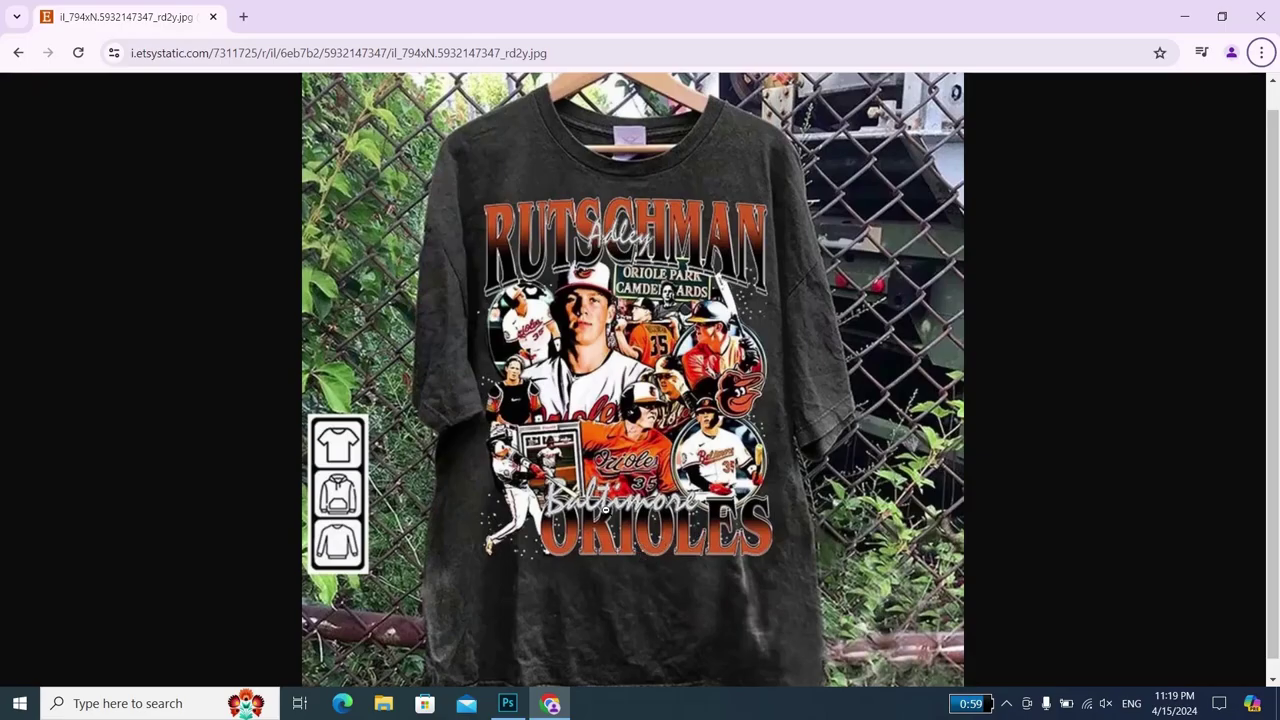
key(alt+Tab)
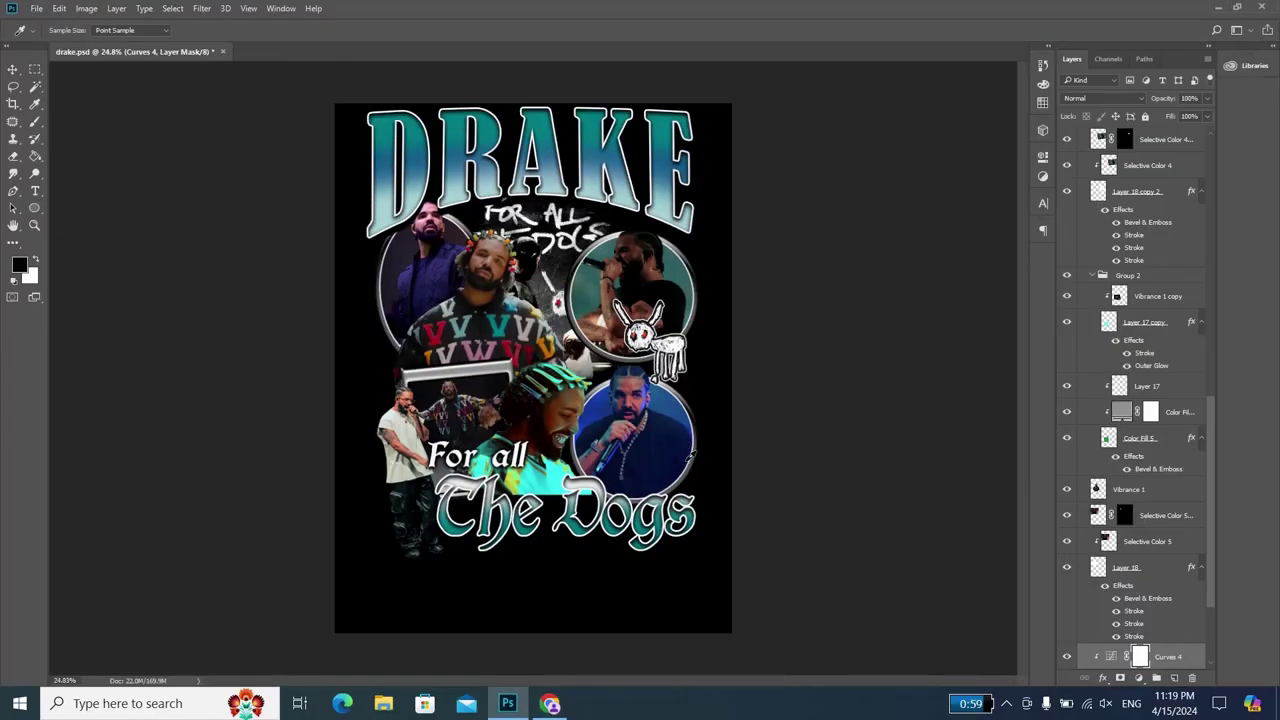
- Collapse Group 2 and create a new empty Layer 22 directly above Layer 4
scroll(1150, 480, down, 2)
scroll(1125, 500, down, 2)
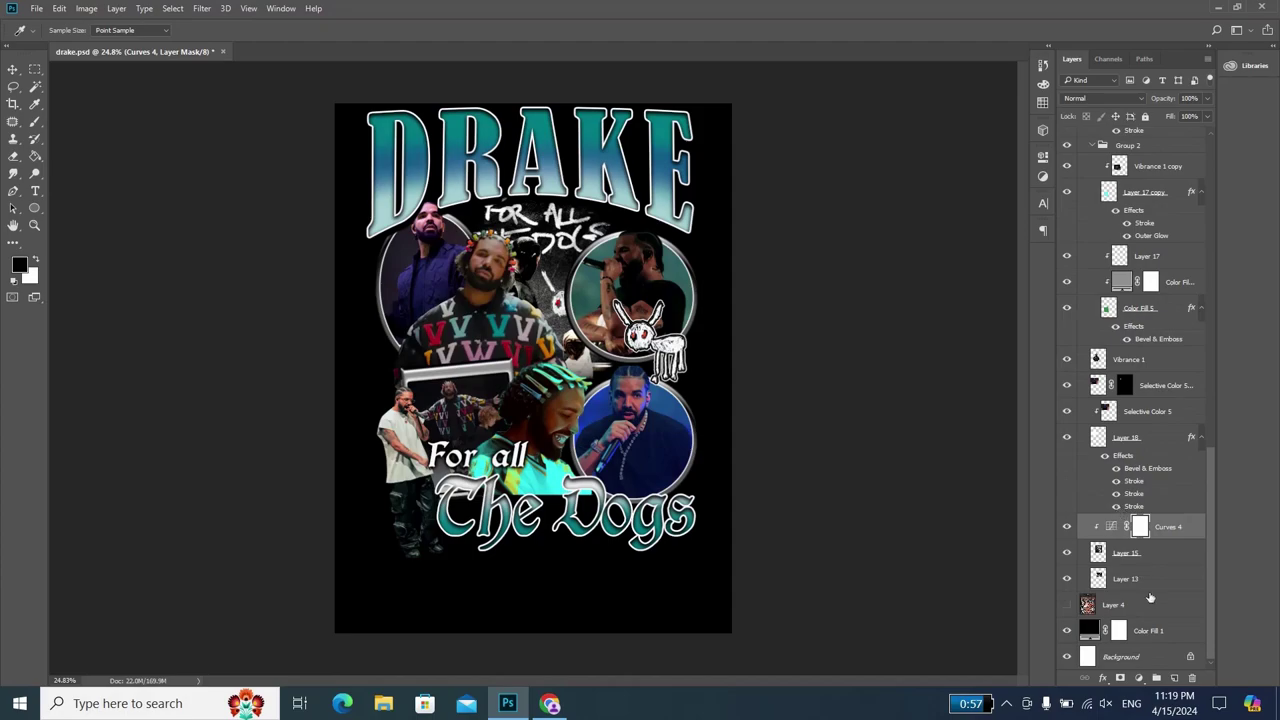
click(1131, 606)
scroll(1097, 282, up, 2)
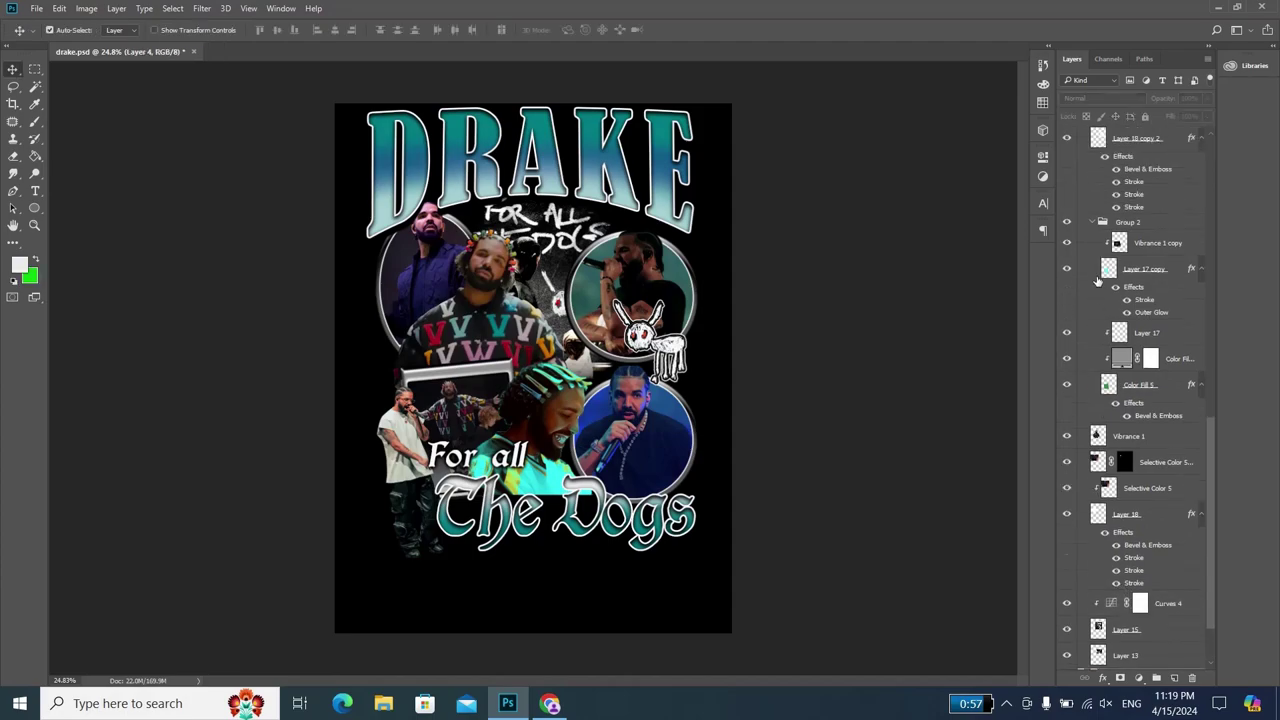
click(1098, 222)
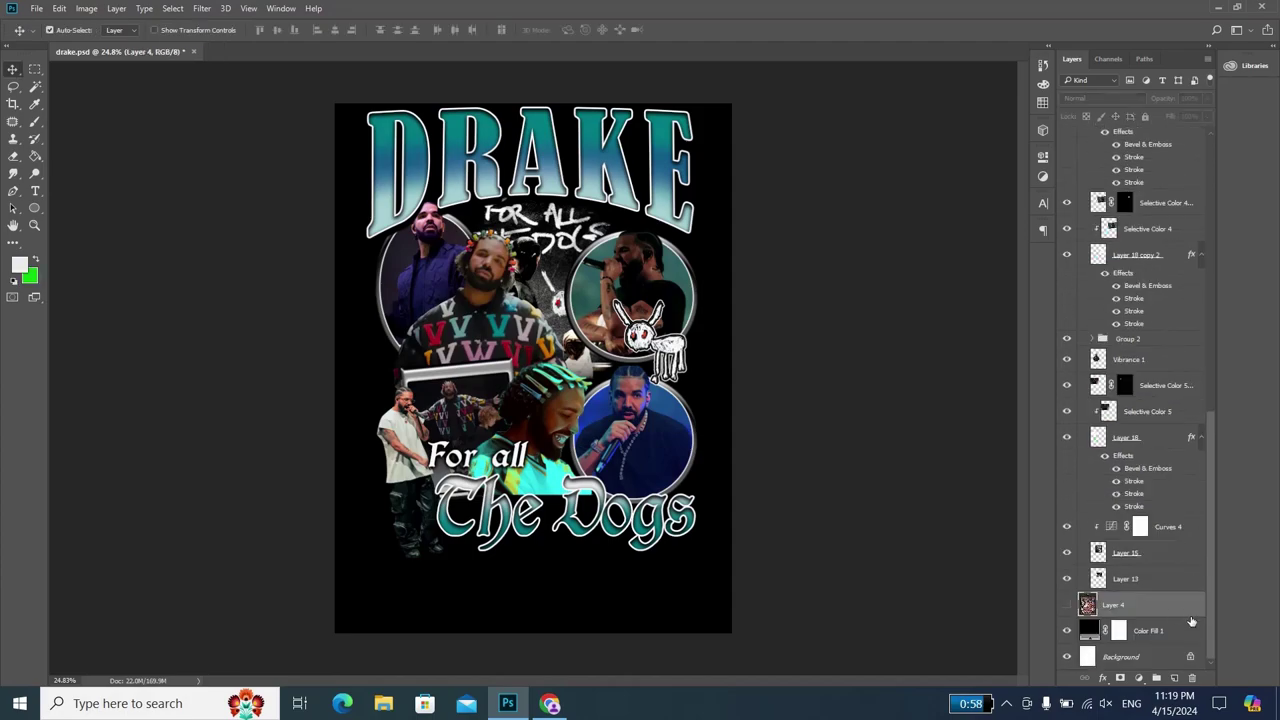
click(1174, 678)
- Switch to the Brush tool with the large textured brush 12
key(b)
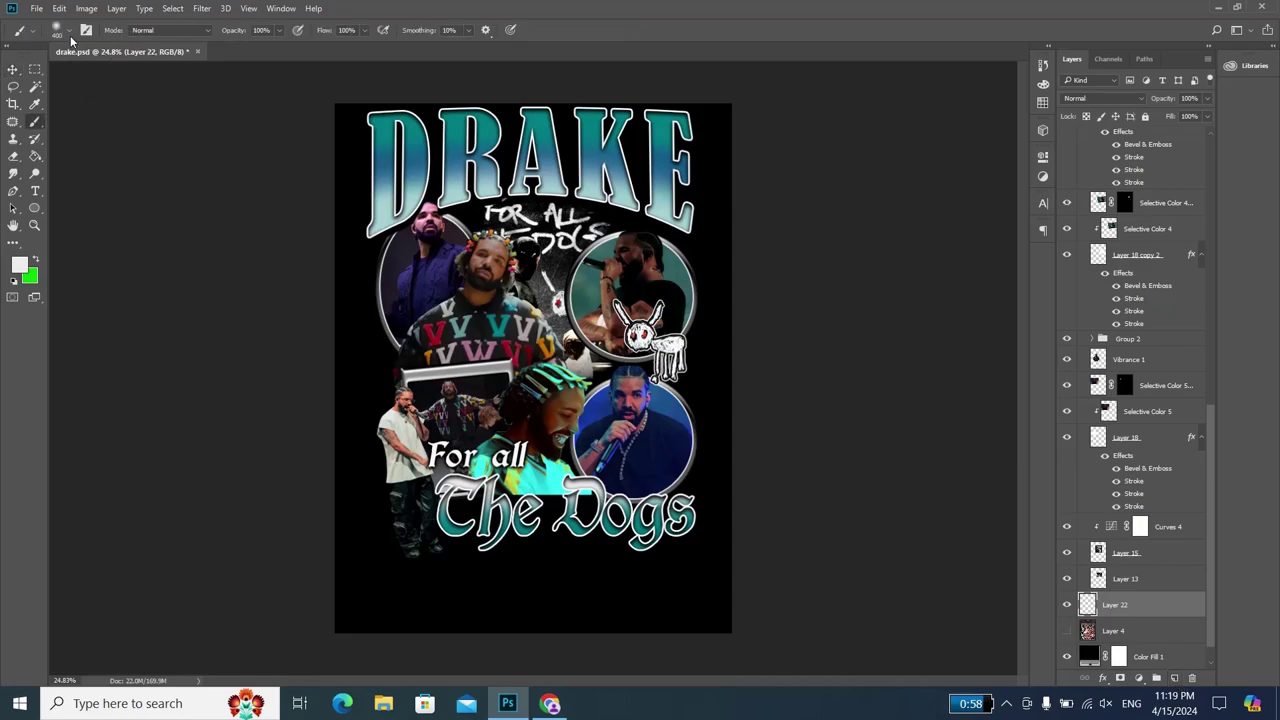
click(70, 32)
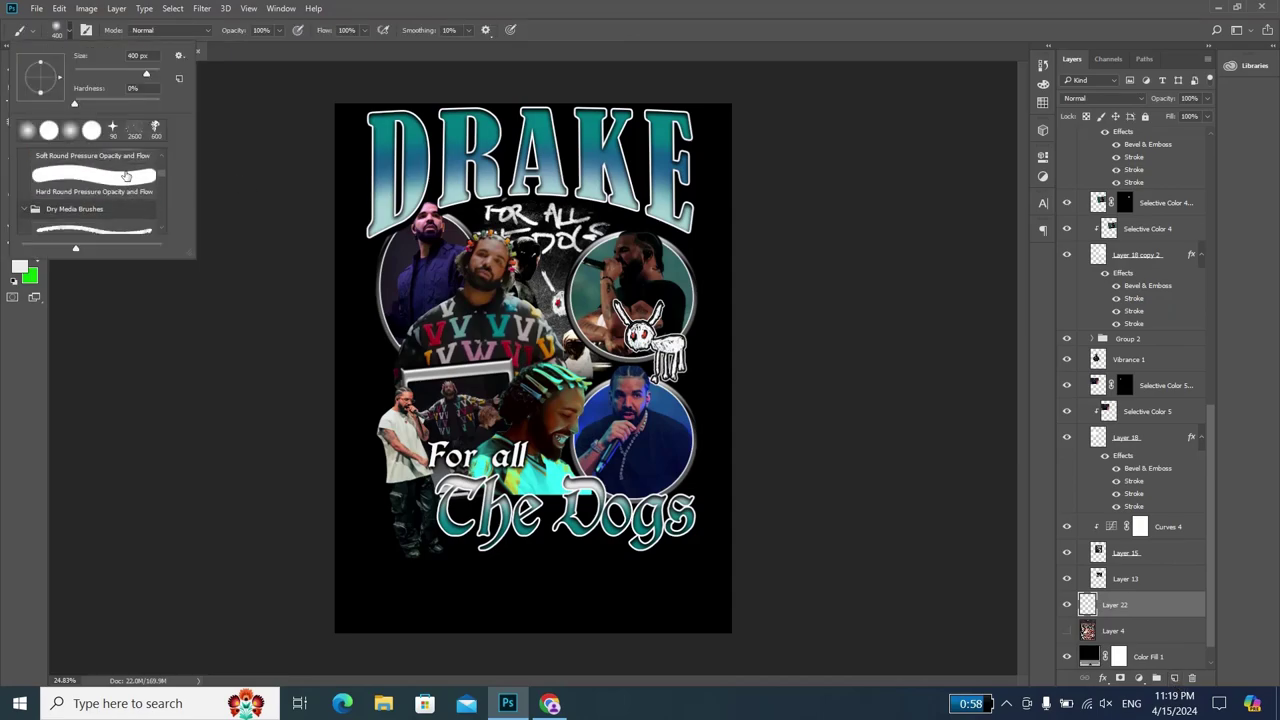
scroll(125, 176, down, 3)
scroll(125, 176, down, 3)
scroll(125, 176, down, 3)
scroll(140, 200, down, 3)
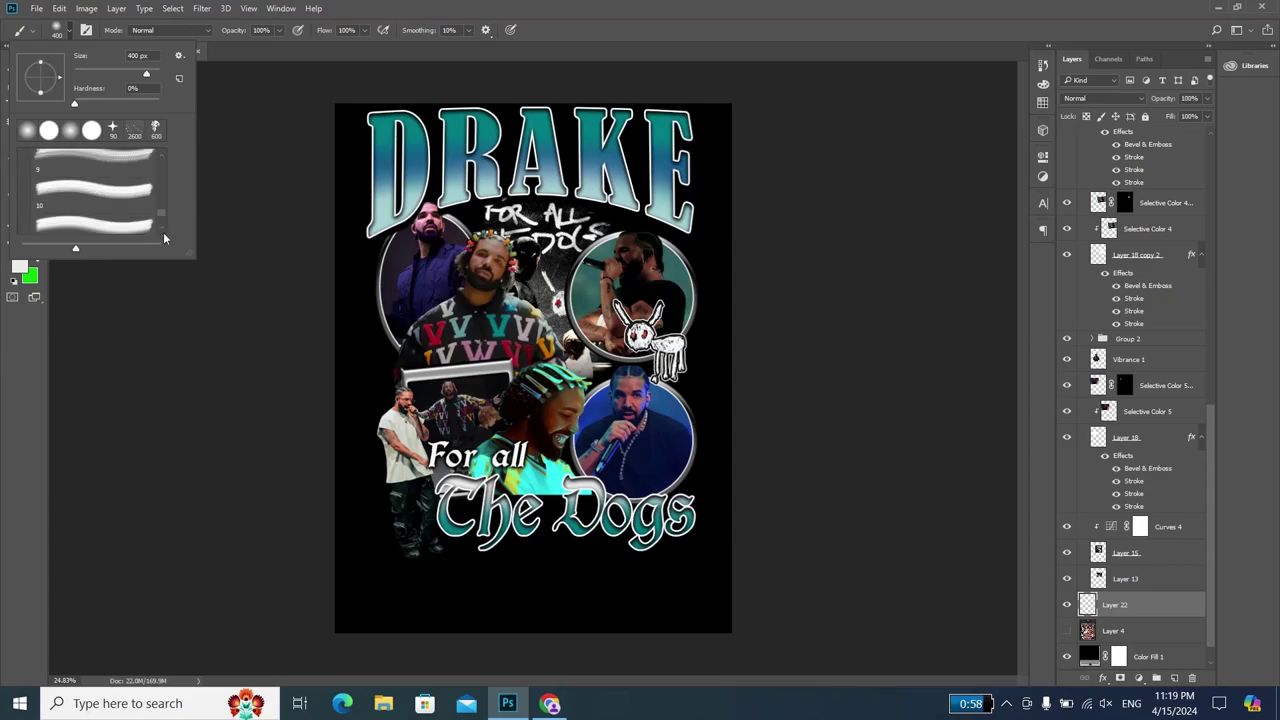
scroll(120, 200, down, 2)
click(113, 207)
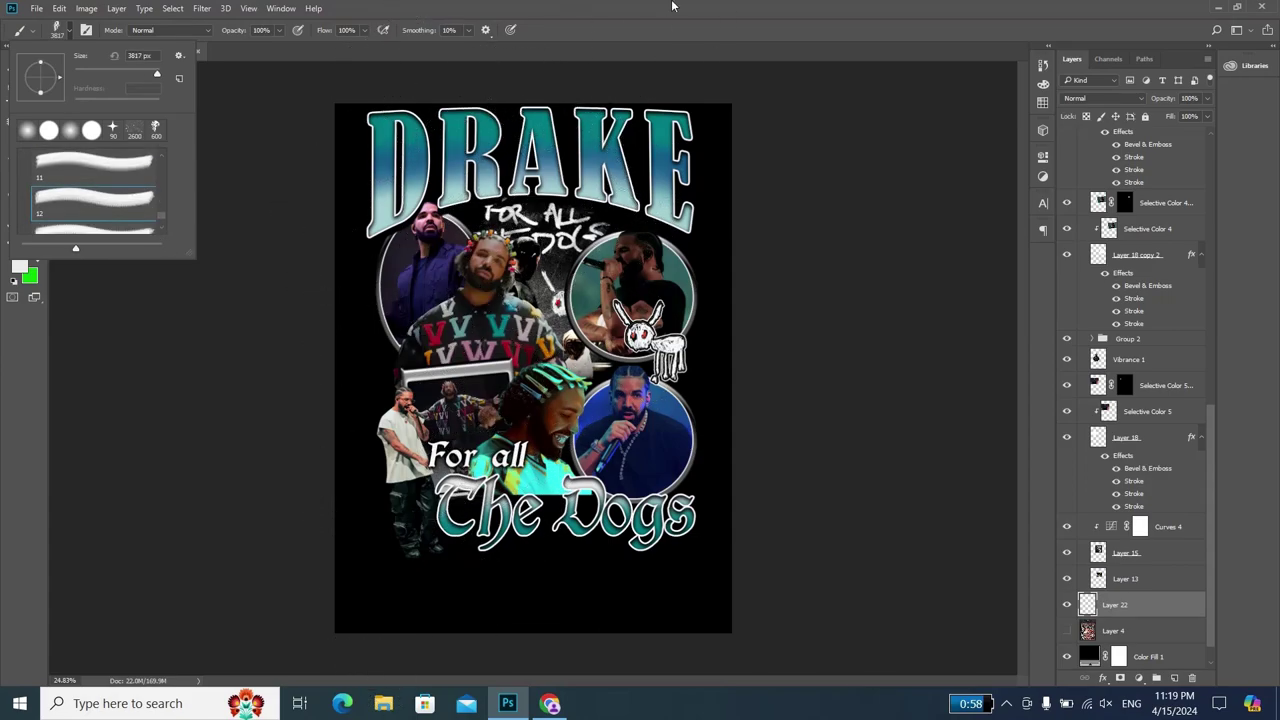
key(Escape)
- Set the foreground colour to light grey ececec
key(i)
click(19, 265)
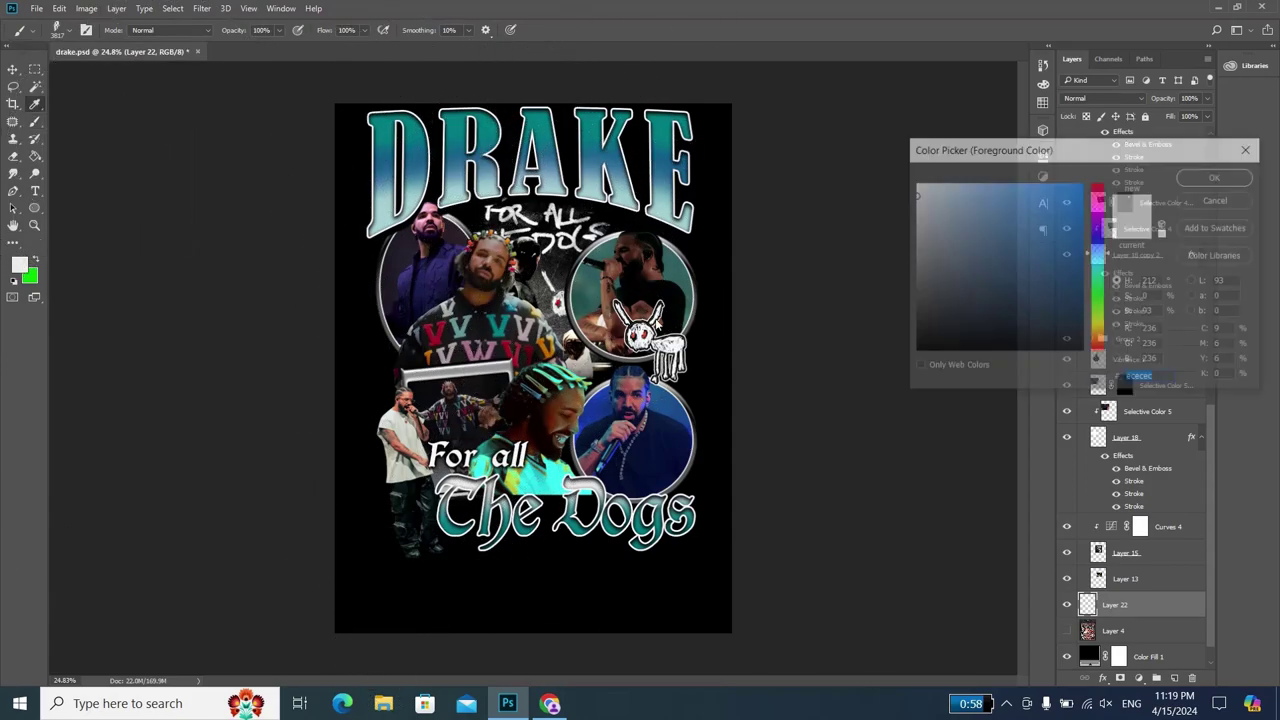
click(916, 211)
click(1217, 177)
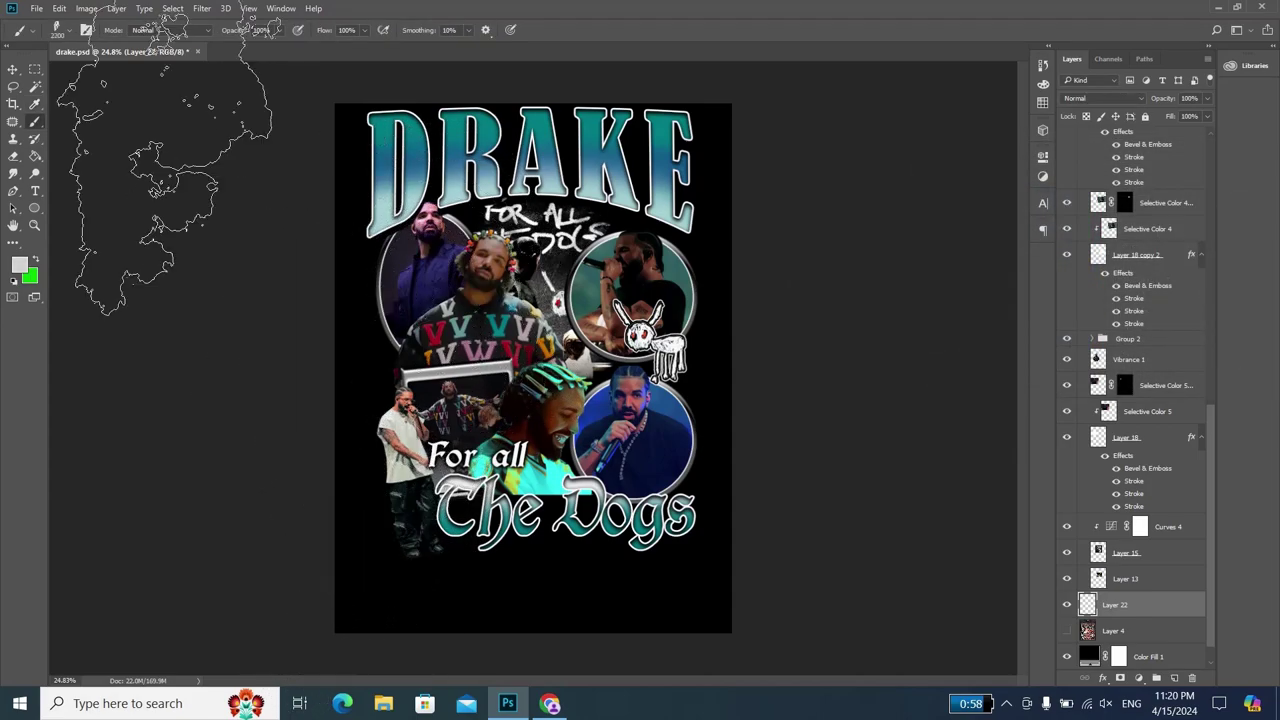
- Increase the textured brush's size in the preset picker
click(66, 32)
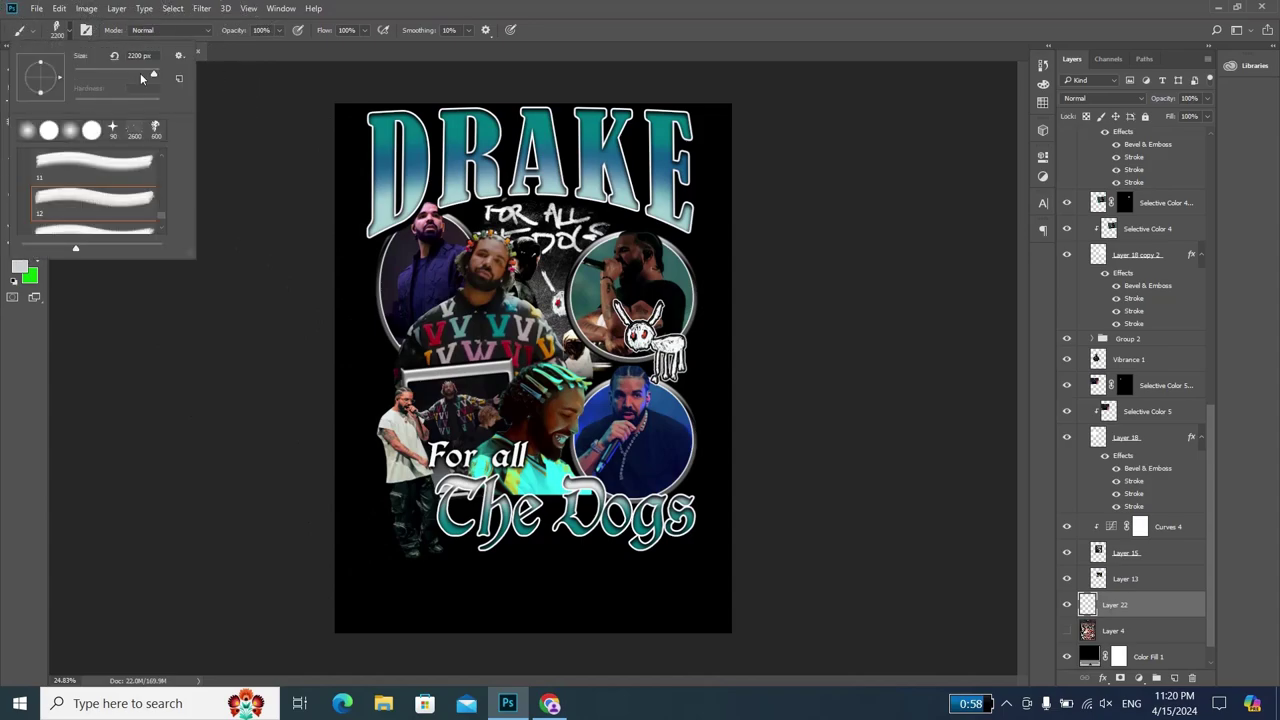
key(Return)
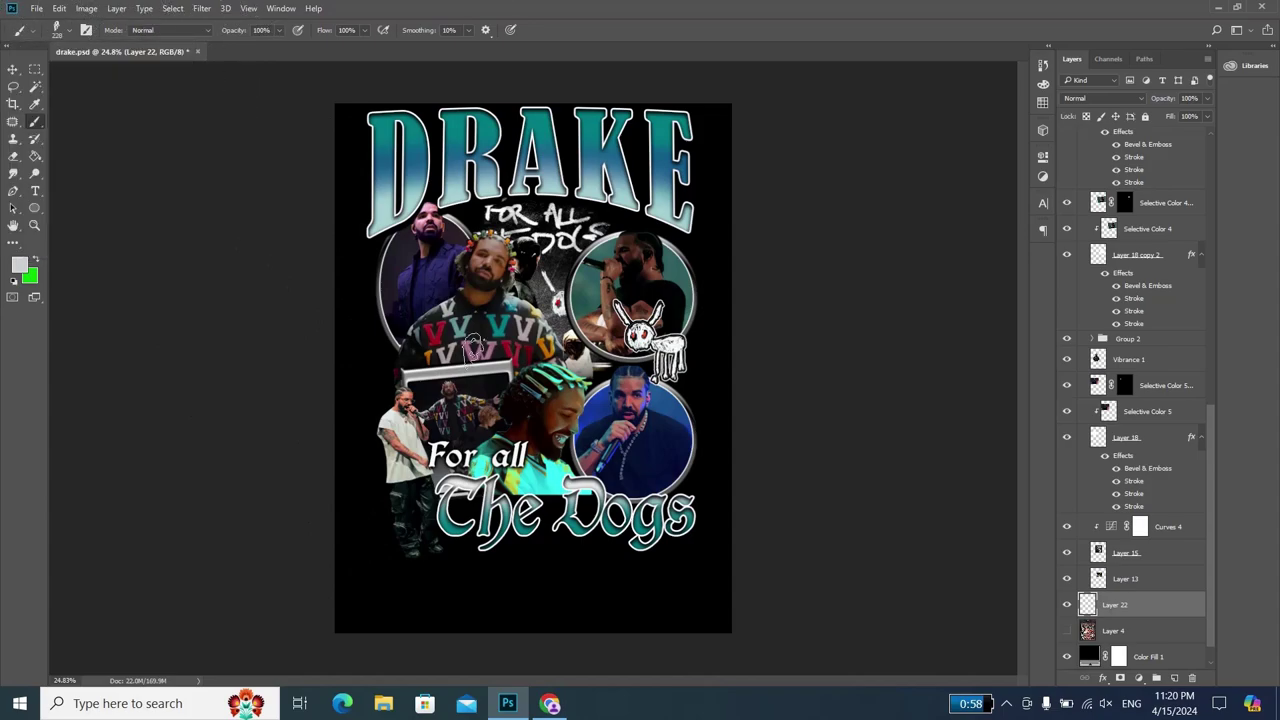
click(70, 32)
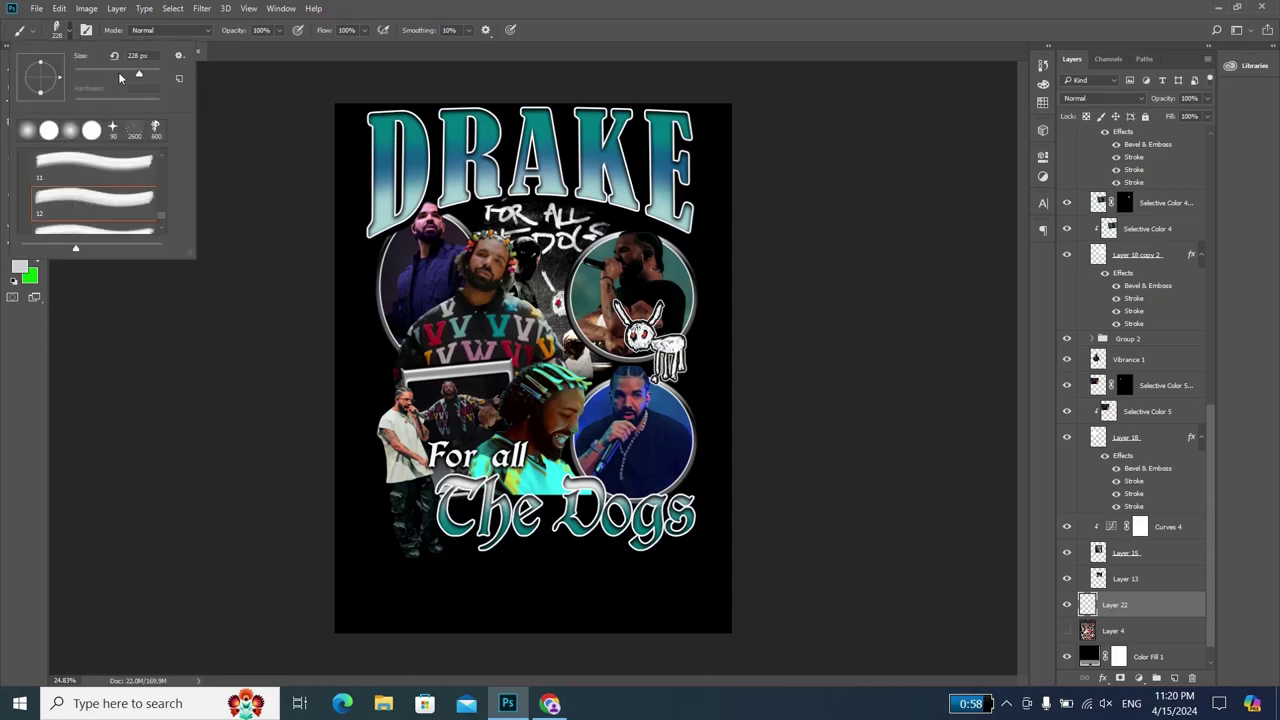
drag(139, 77, 142, 77)
click(152, 75)
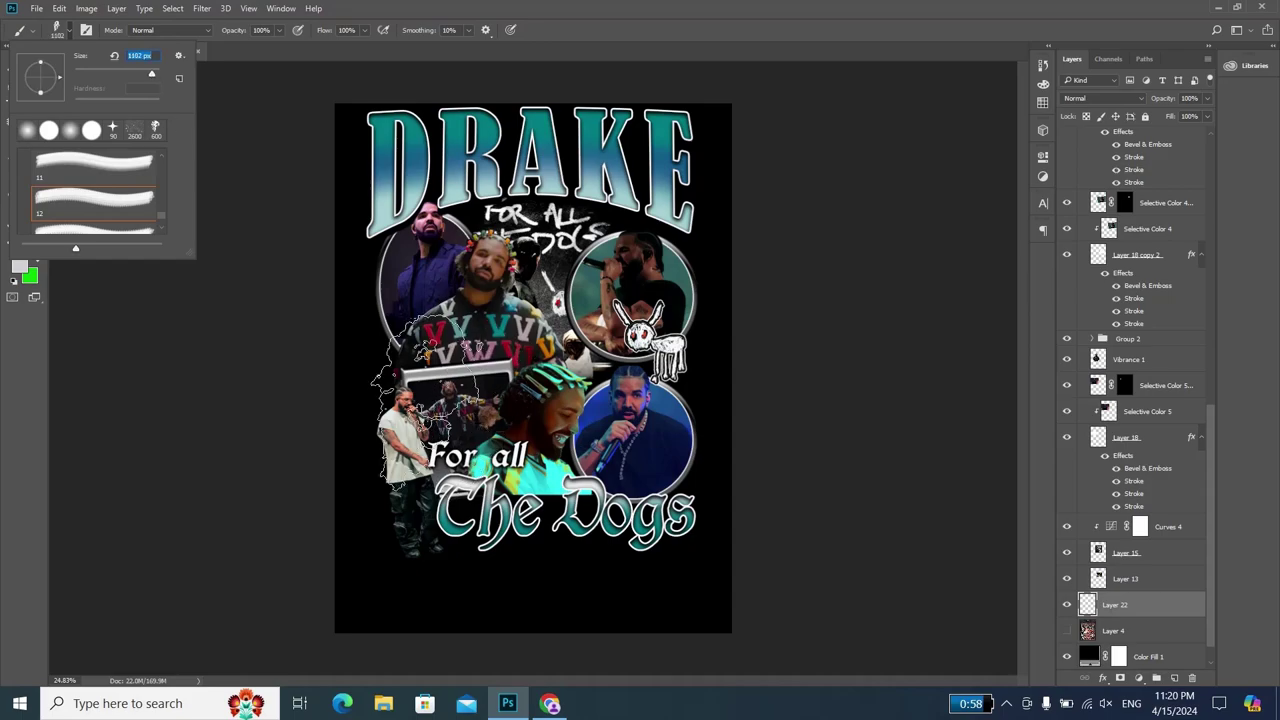
- Stamp grey smoke around the collage's left, right and upper circles and behind the DRAKE letters
click(415, 395)
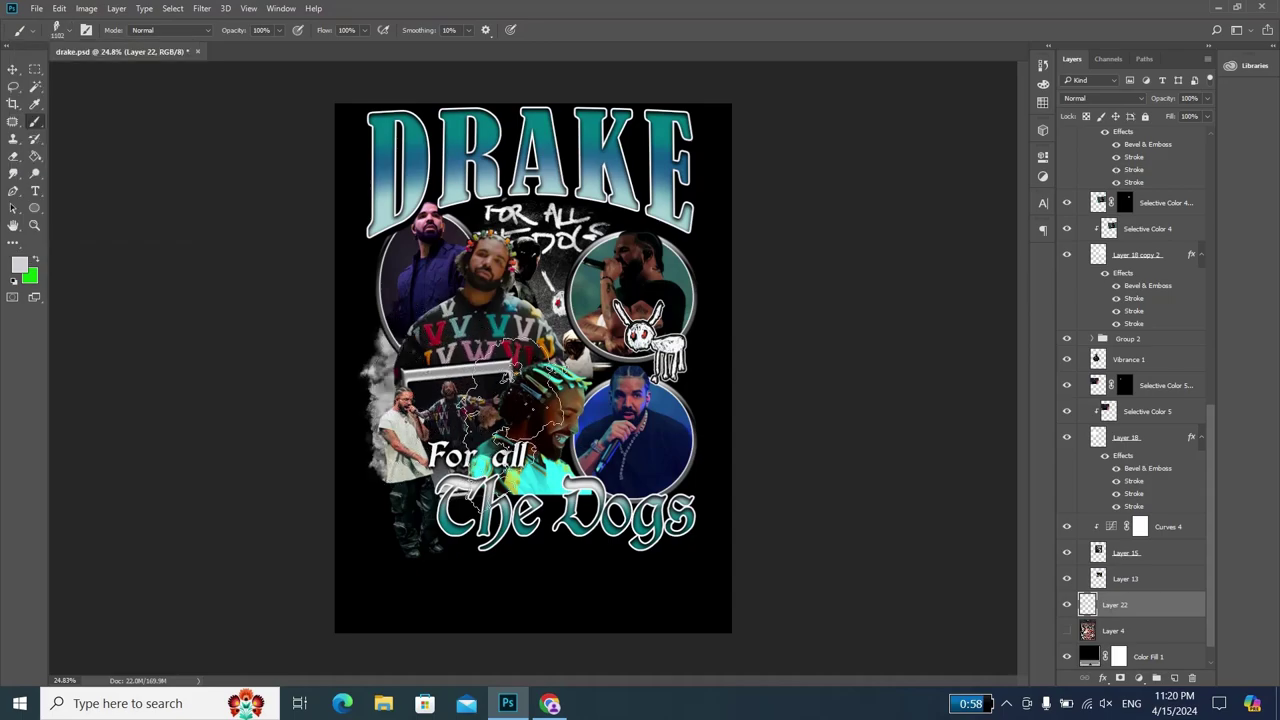
click(690, 375)
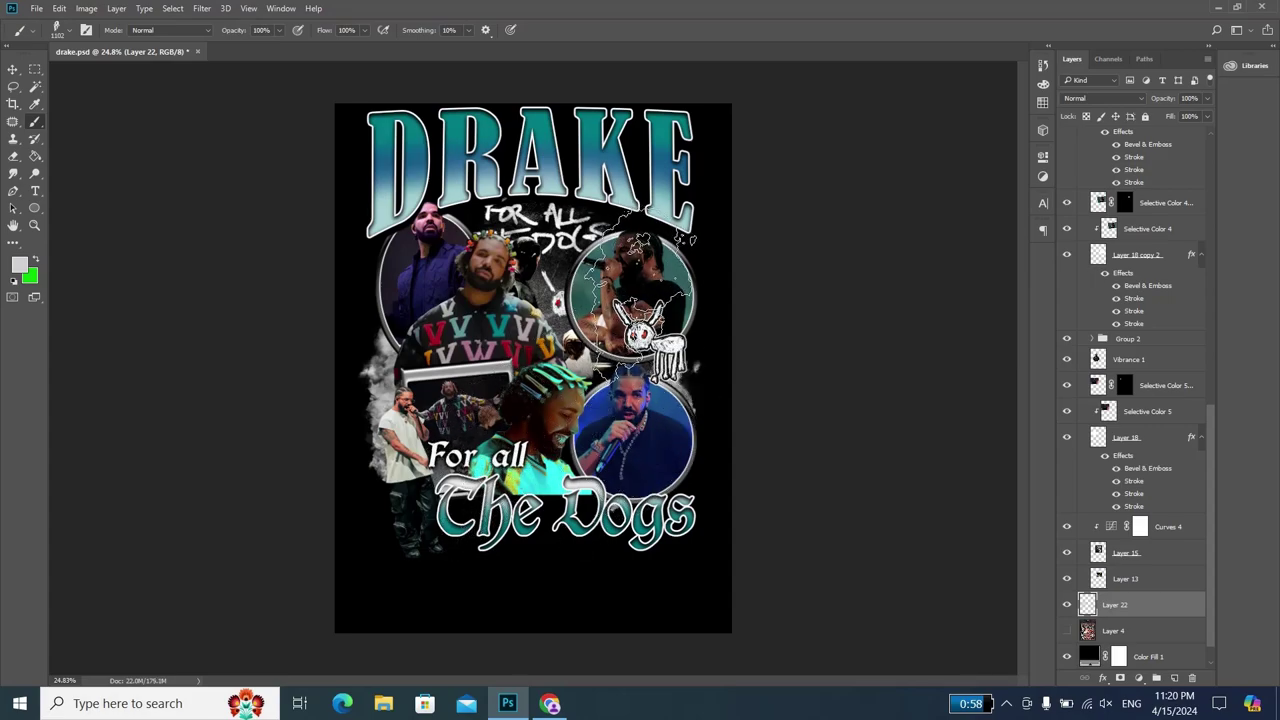
click(643, 250)
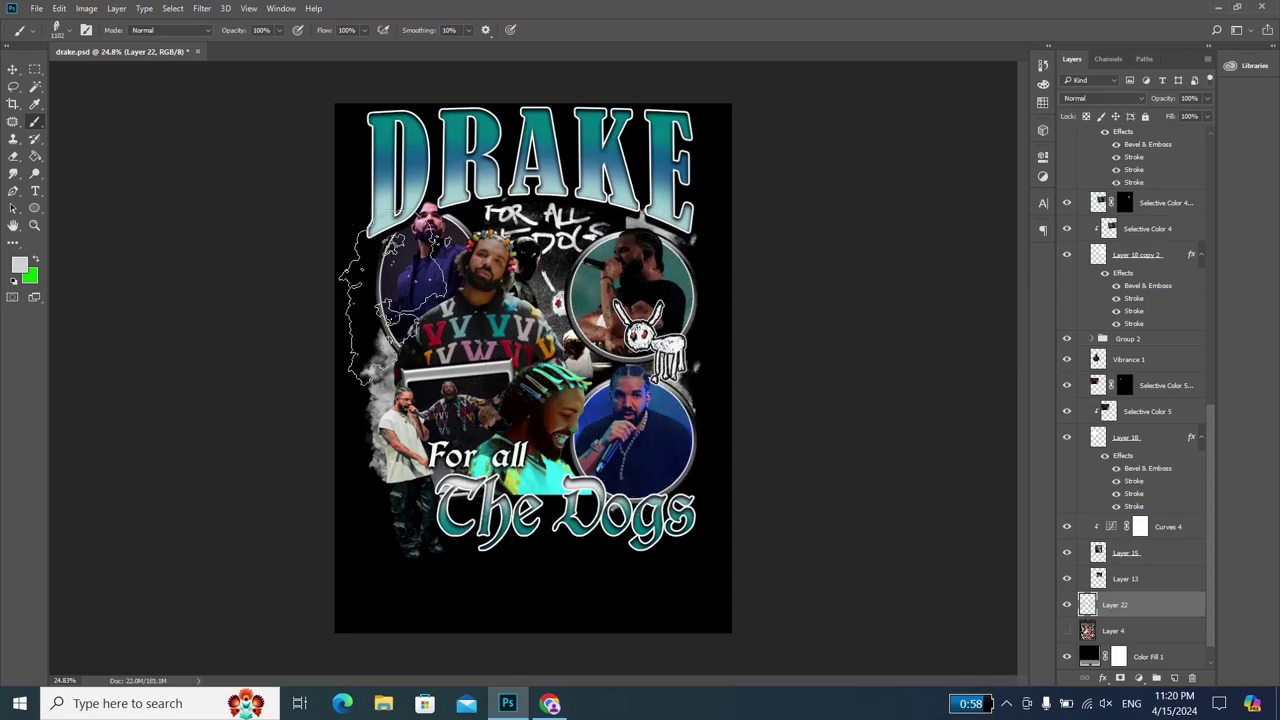
click(430, 215)
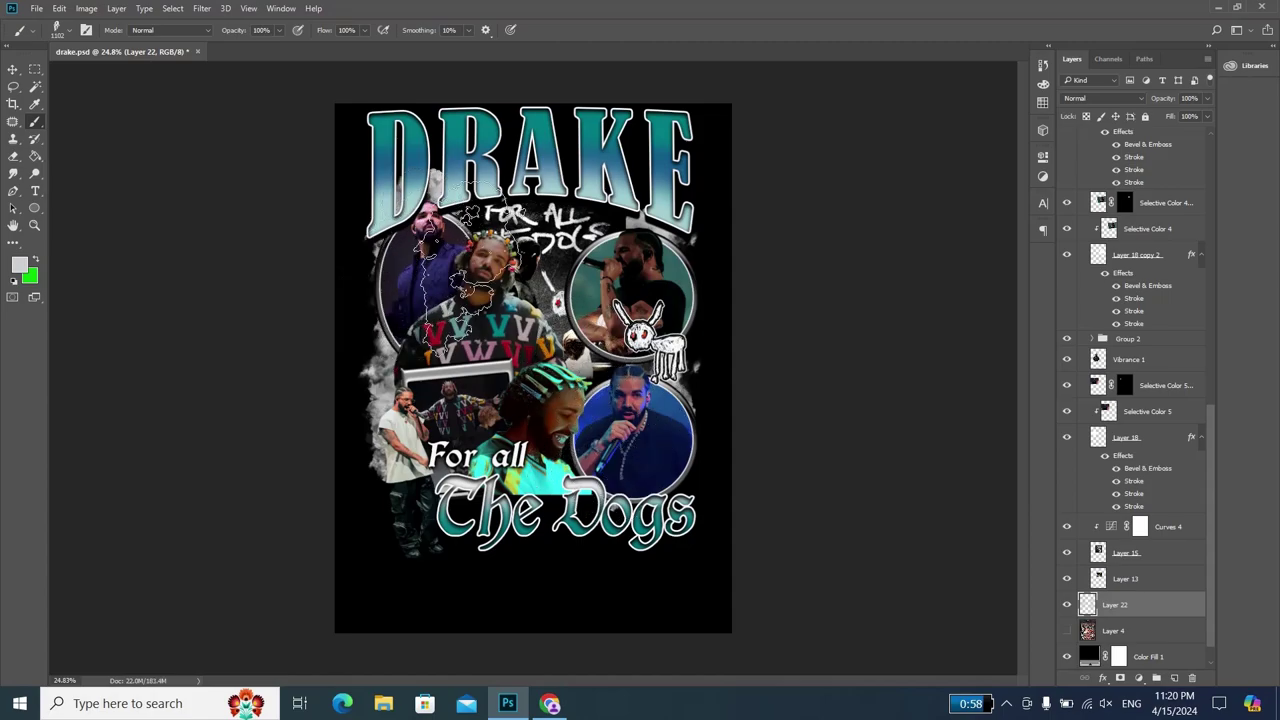
click(72, 31)
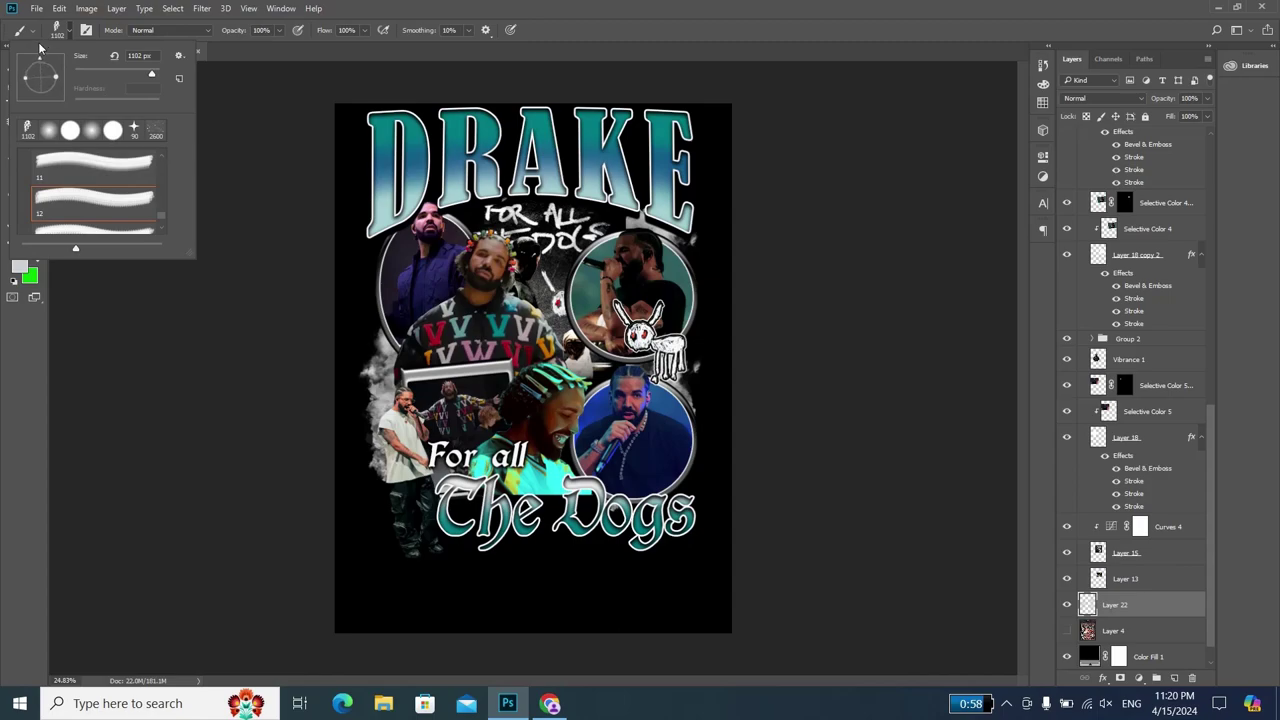
click(490, 475)
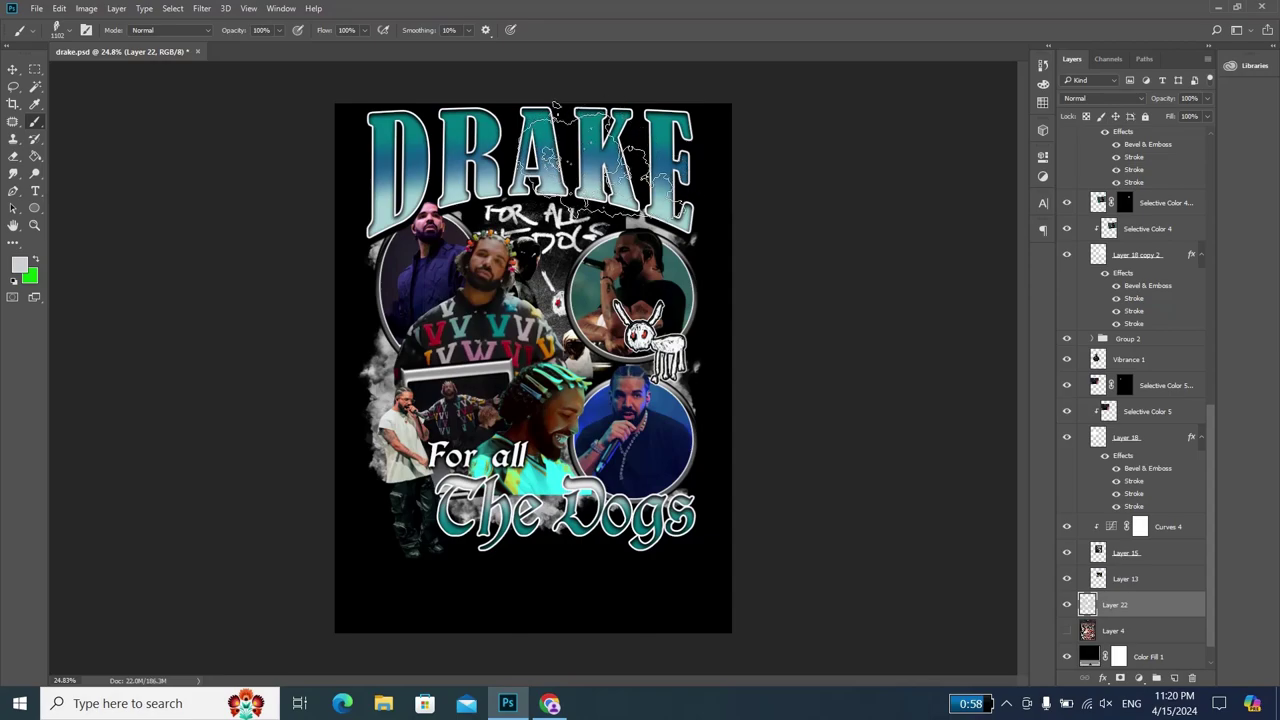
click(550, 160)
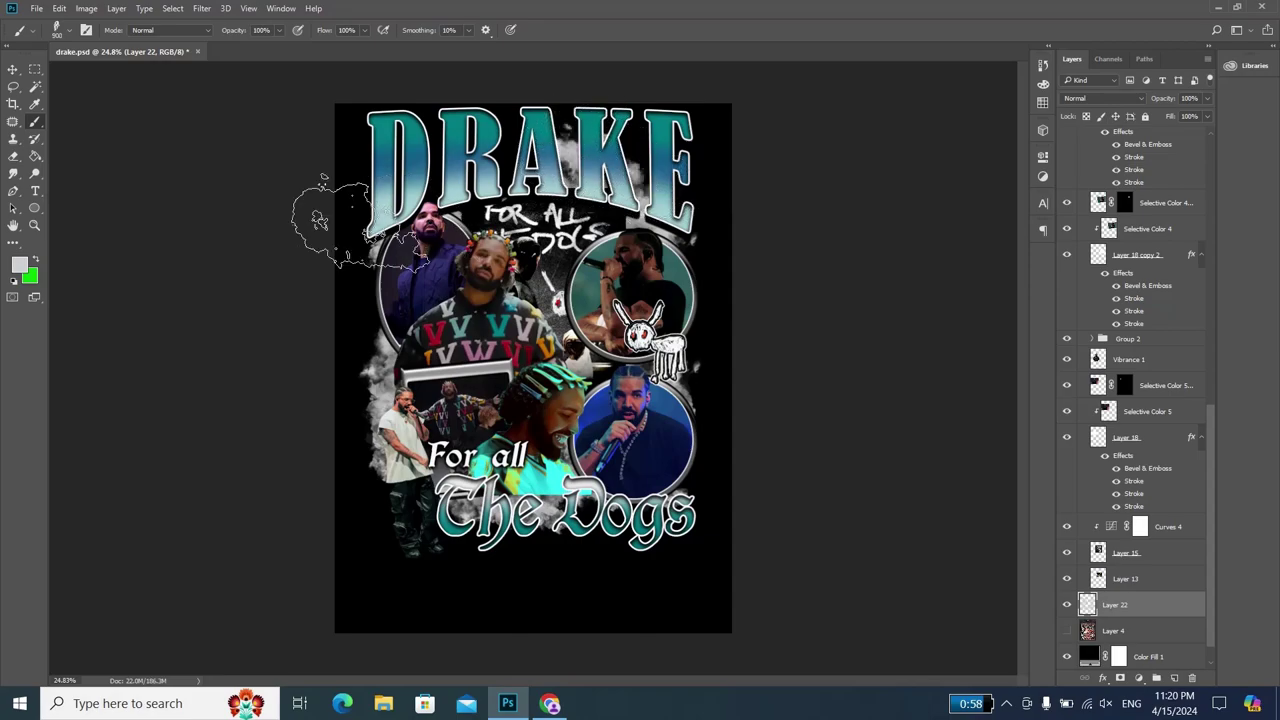
key(bracketleft)
key(bracketleft)
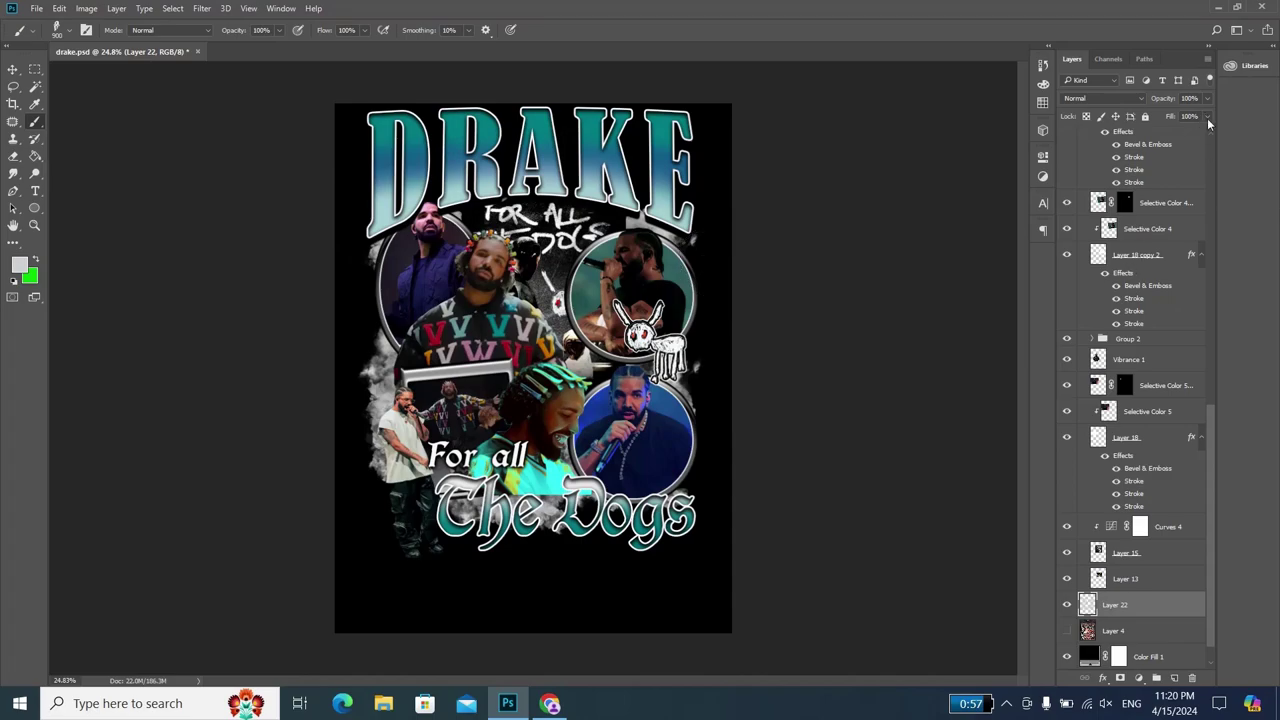
- Lower Layer 22's fill to 54% and add a new empty Layer 23 above it
drag(1205, 137, 1187, 140)
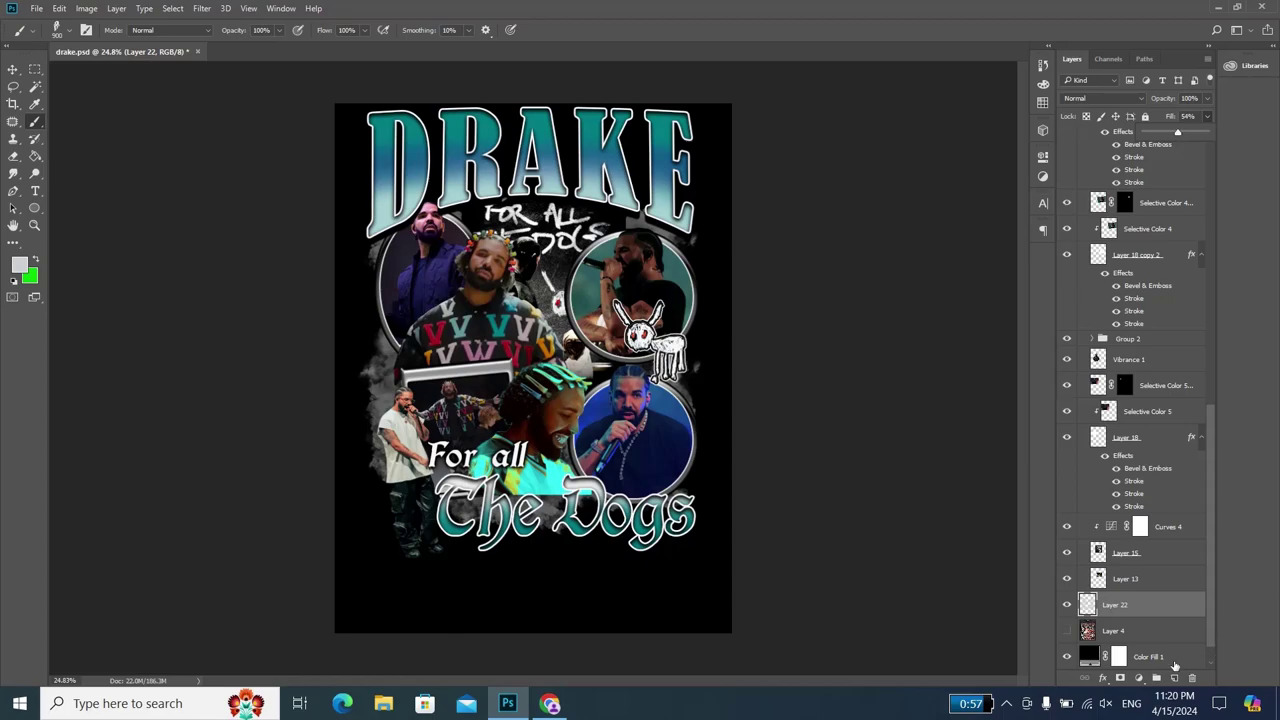
click(1175, 678)
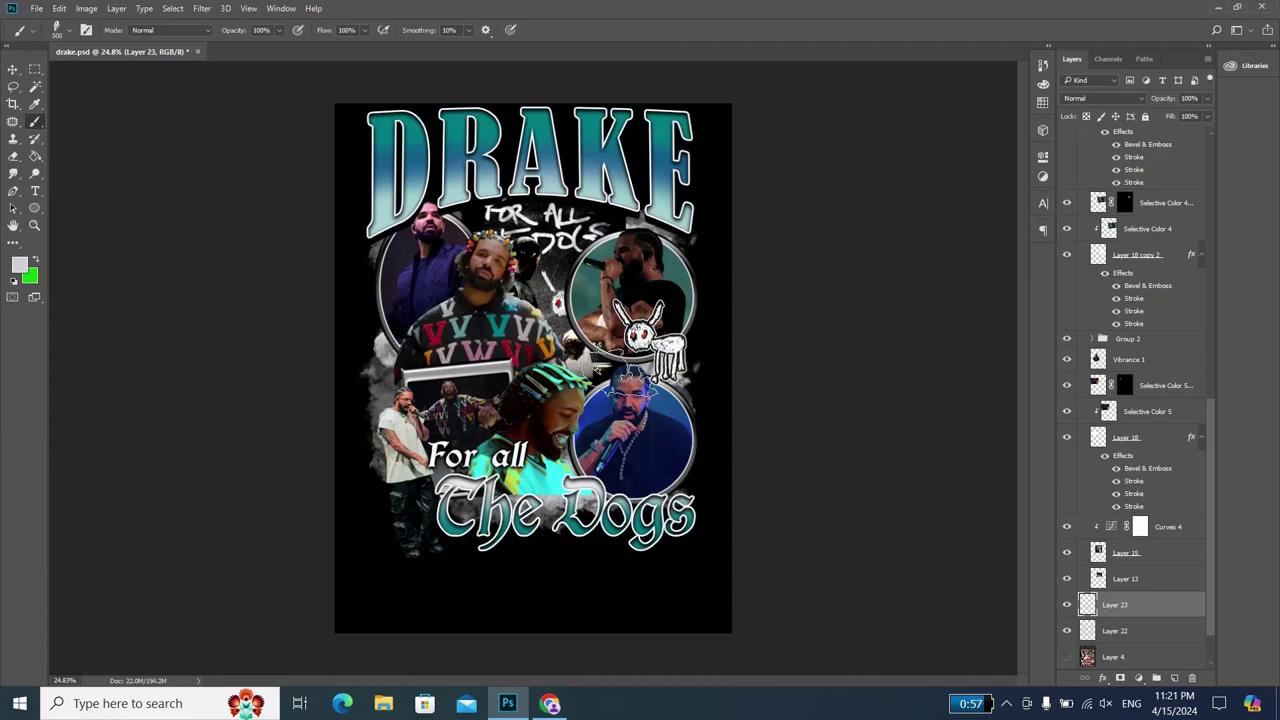
- Select Layer 15 and add a white layer mask to it
key(v)
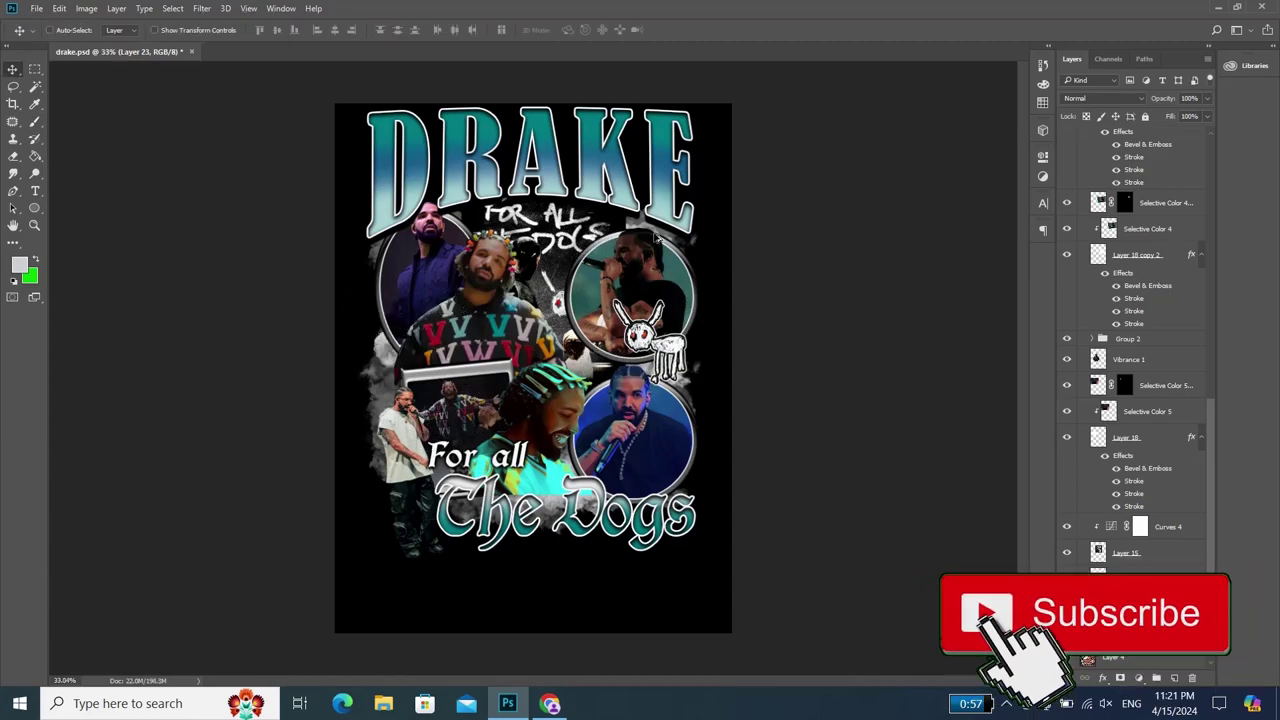
scroll(648, 233, up, 5)
click(648, 233)
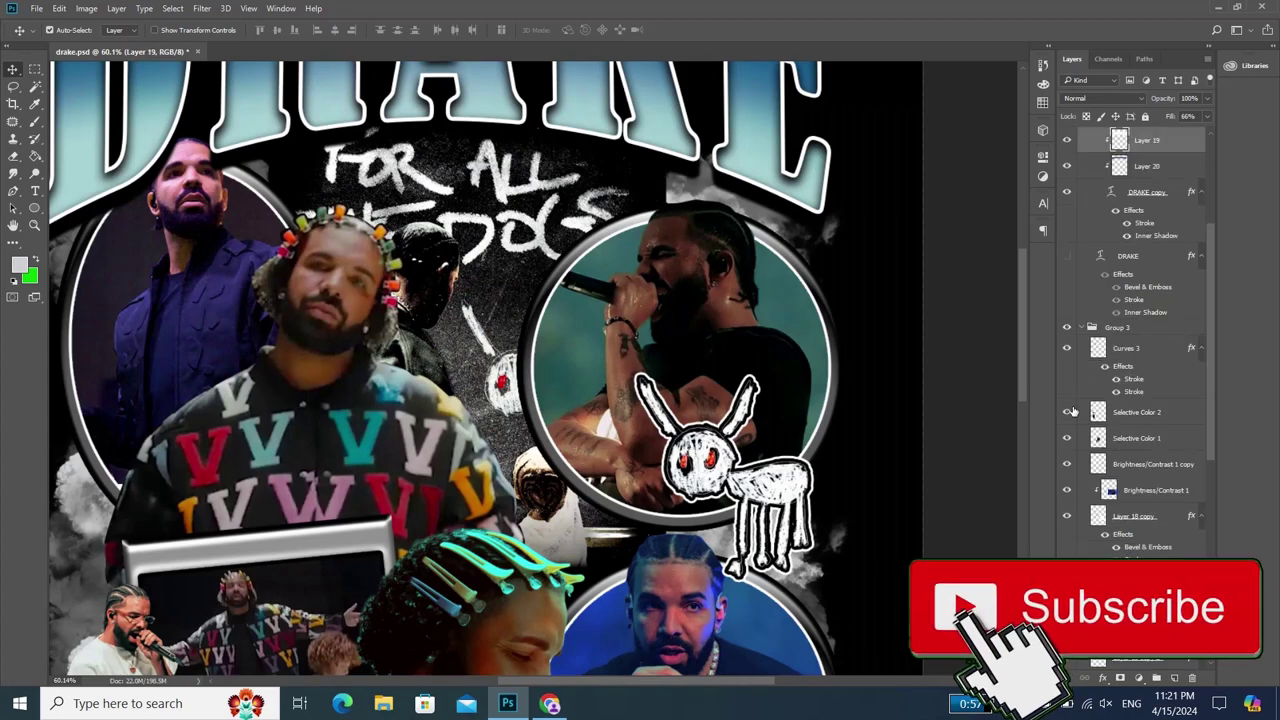
scroll(732, 202, up, 1)
scroll(490, 316, up, 1)
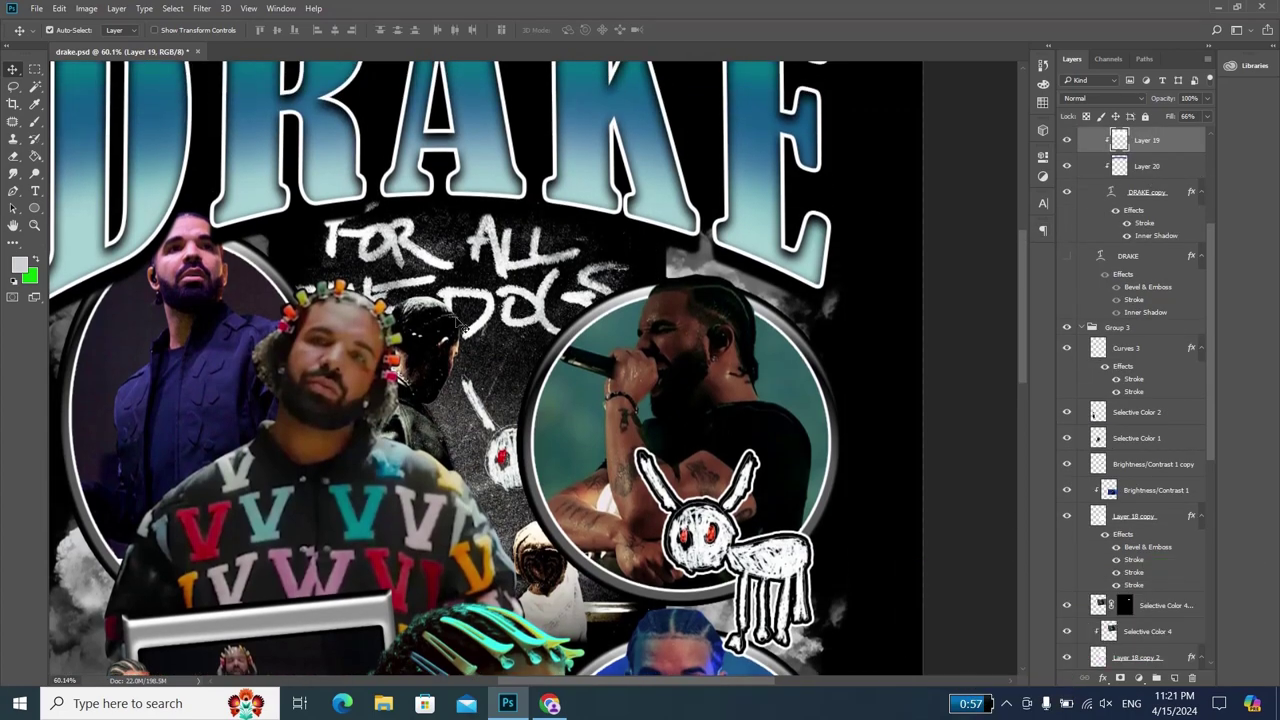
click(492, 316)
scroll(1100, 540, down, 1)
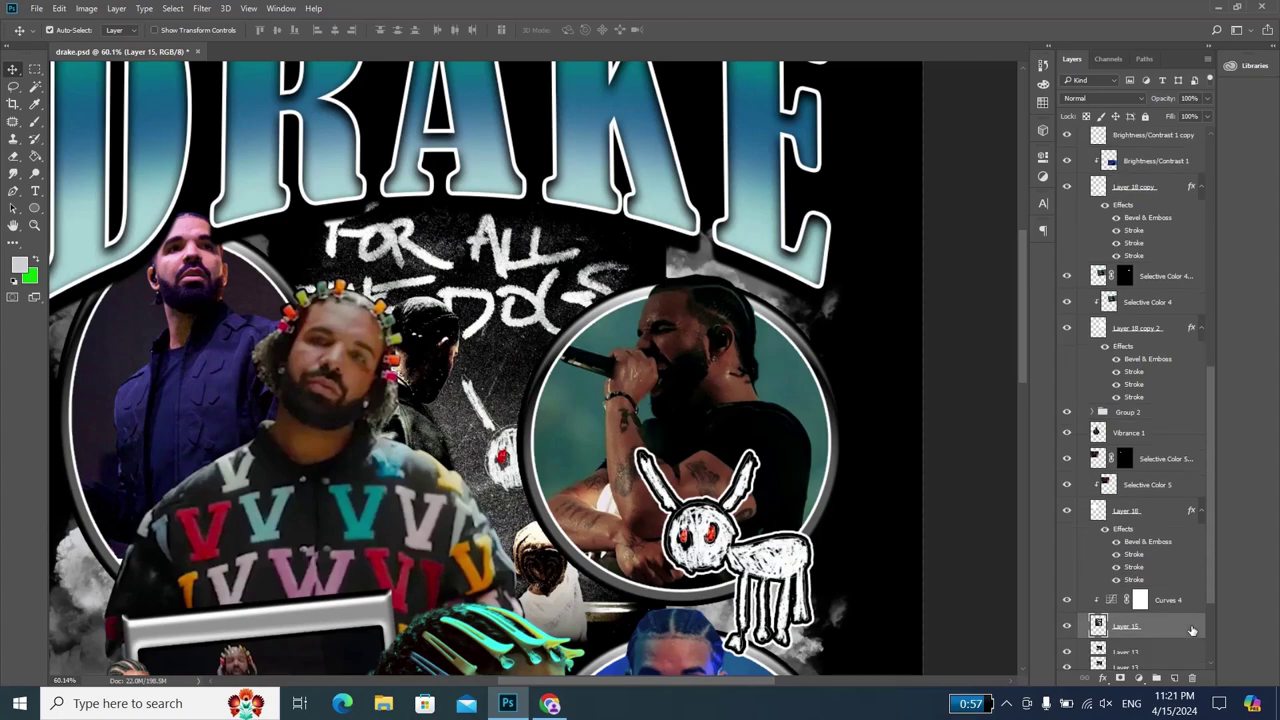
click(1138, 678)
- Mask out the grey smoke above the right circle and left figure with a soft round 300 px brush, undoing one stray stroke
key(b)
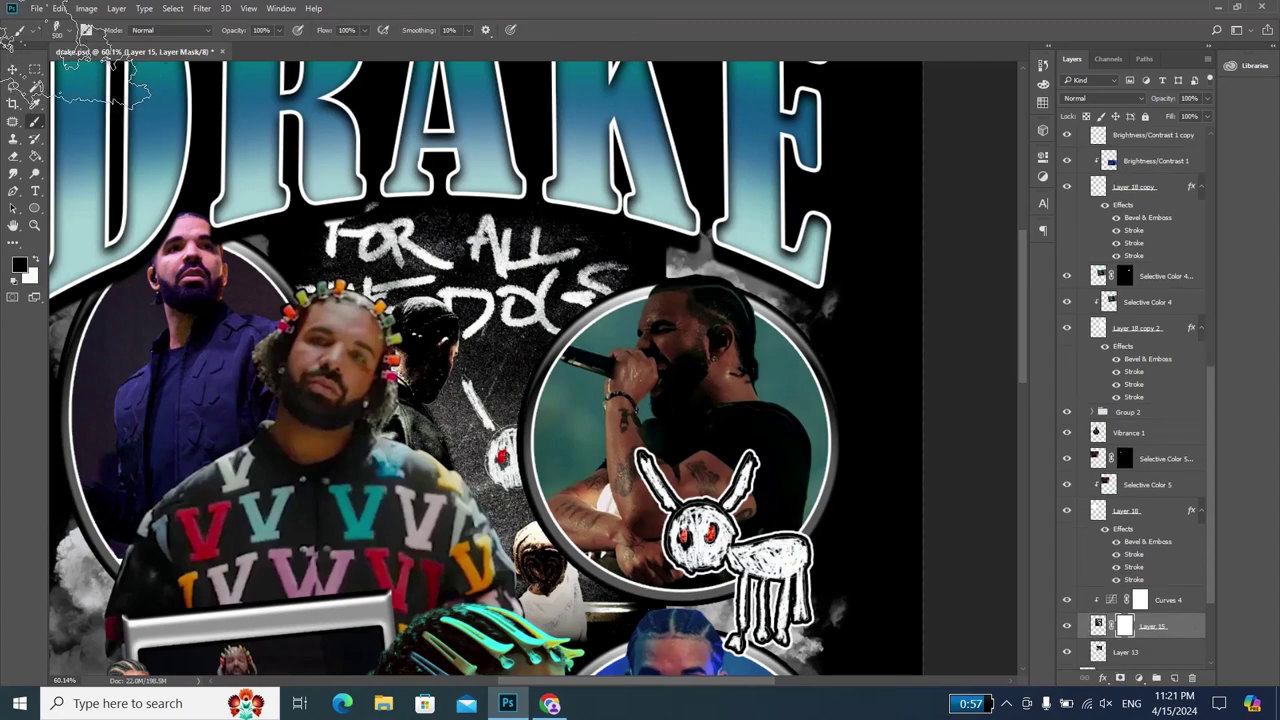
click(60, 30)
double_click(124, 131)
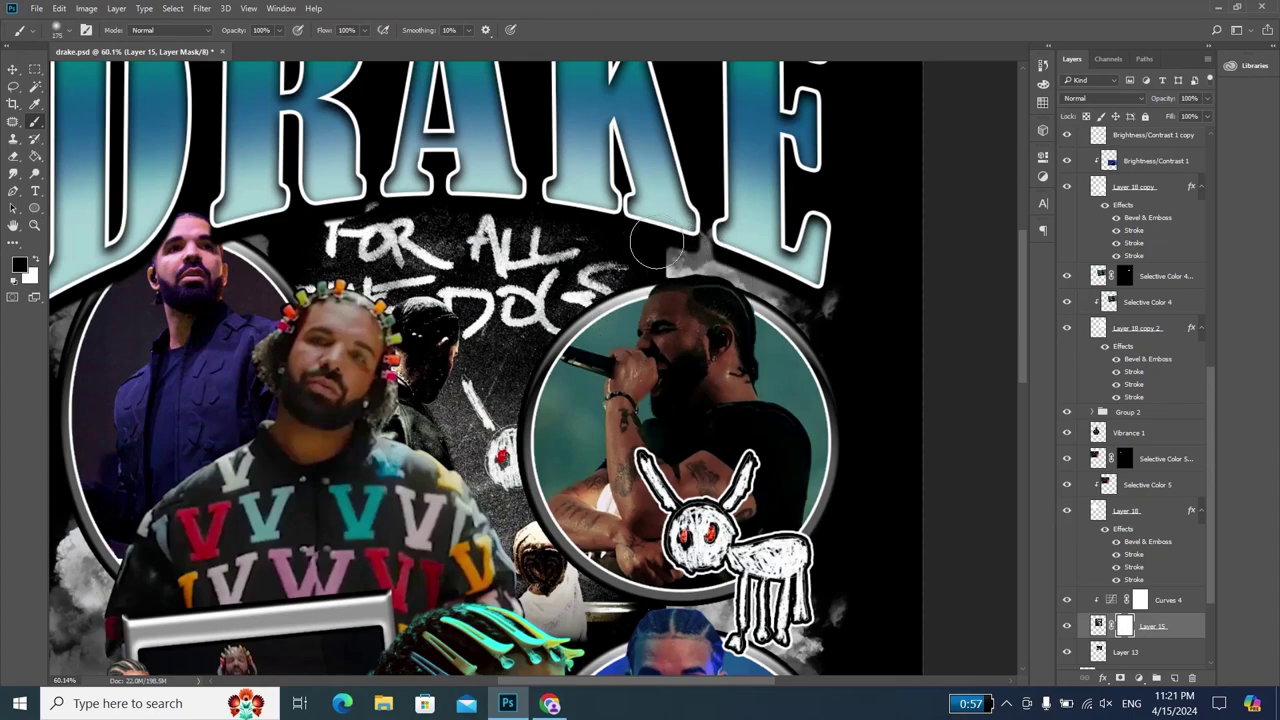
drag(665, 260, 680, 240)
key(bracketleft)
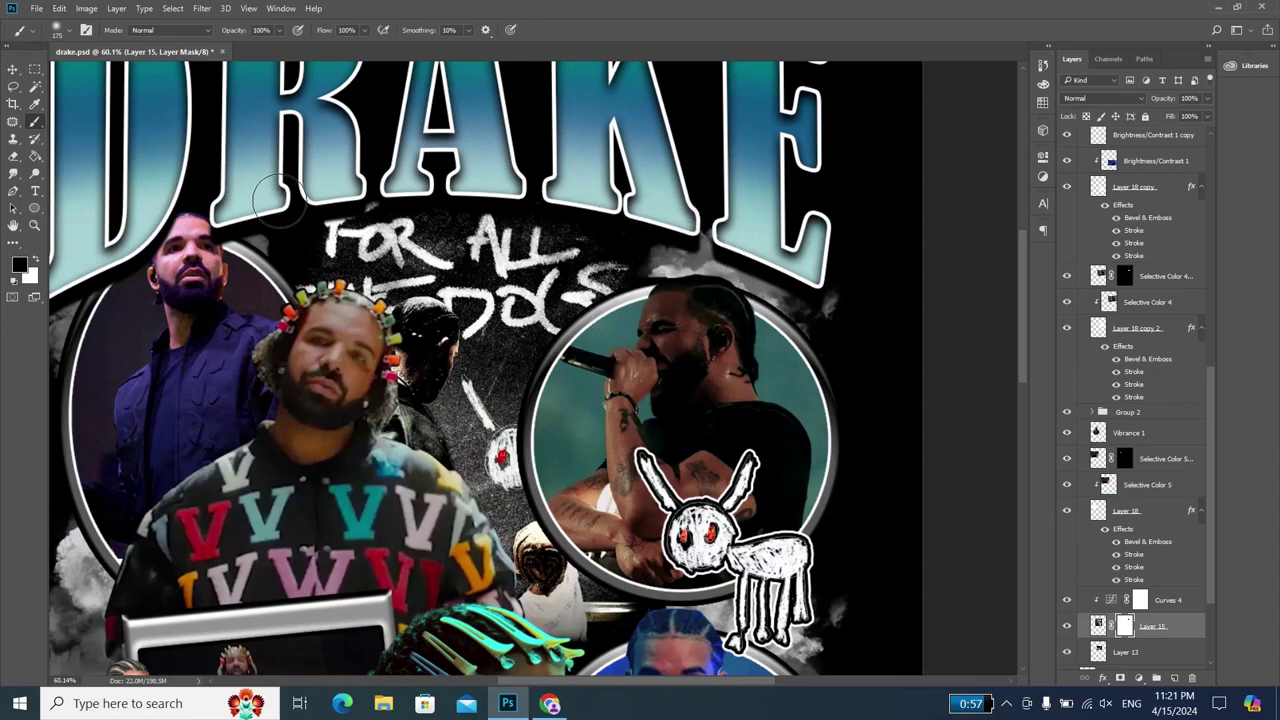
drag(300, 200, 262, 236)
click(262, 236)
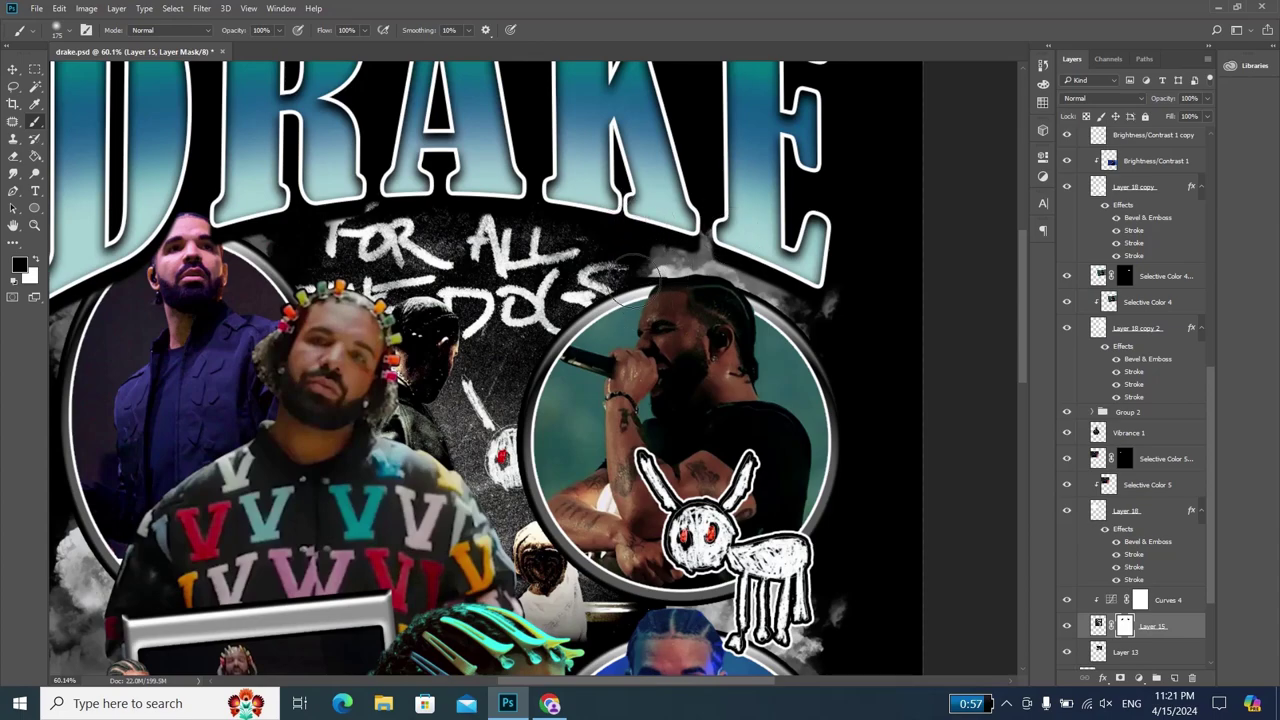
scroll(700, 283, down, 5)
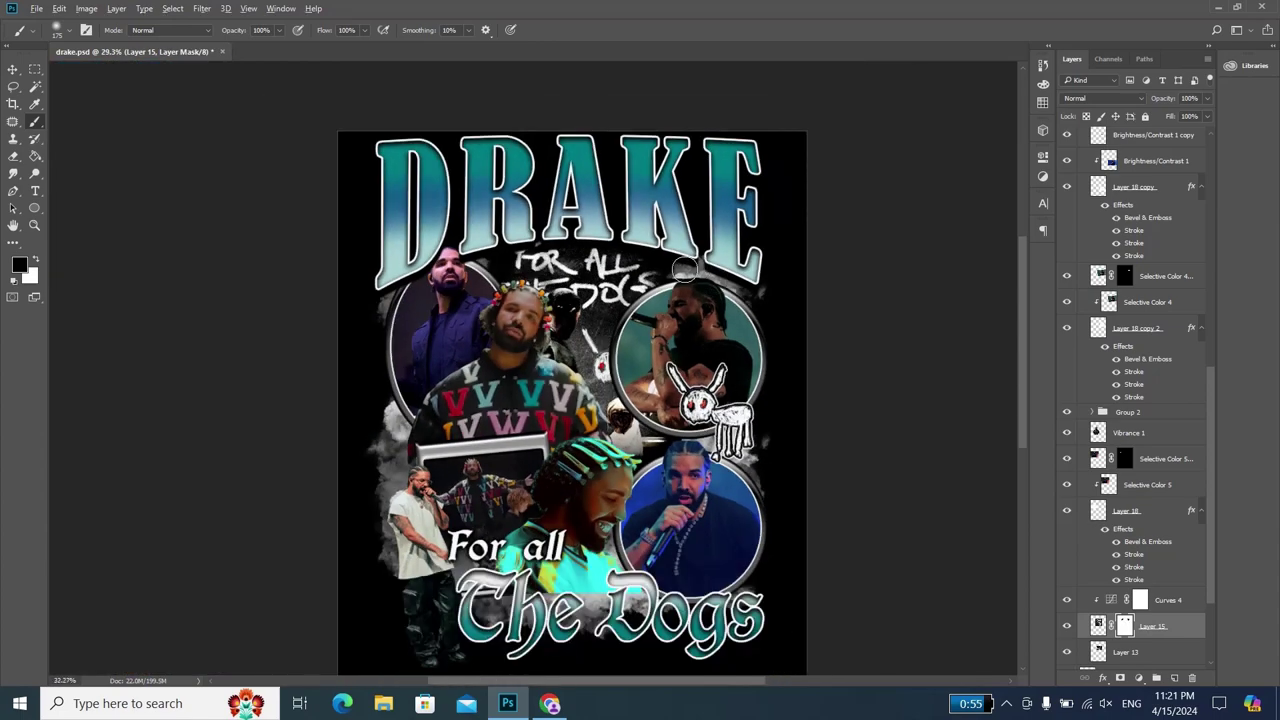
scroll(678, 265, up, 2)
drag(656, 257, 685, 310)
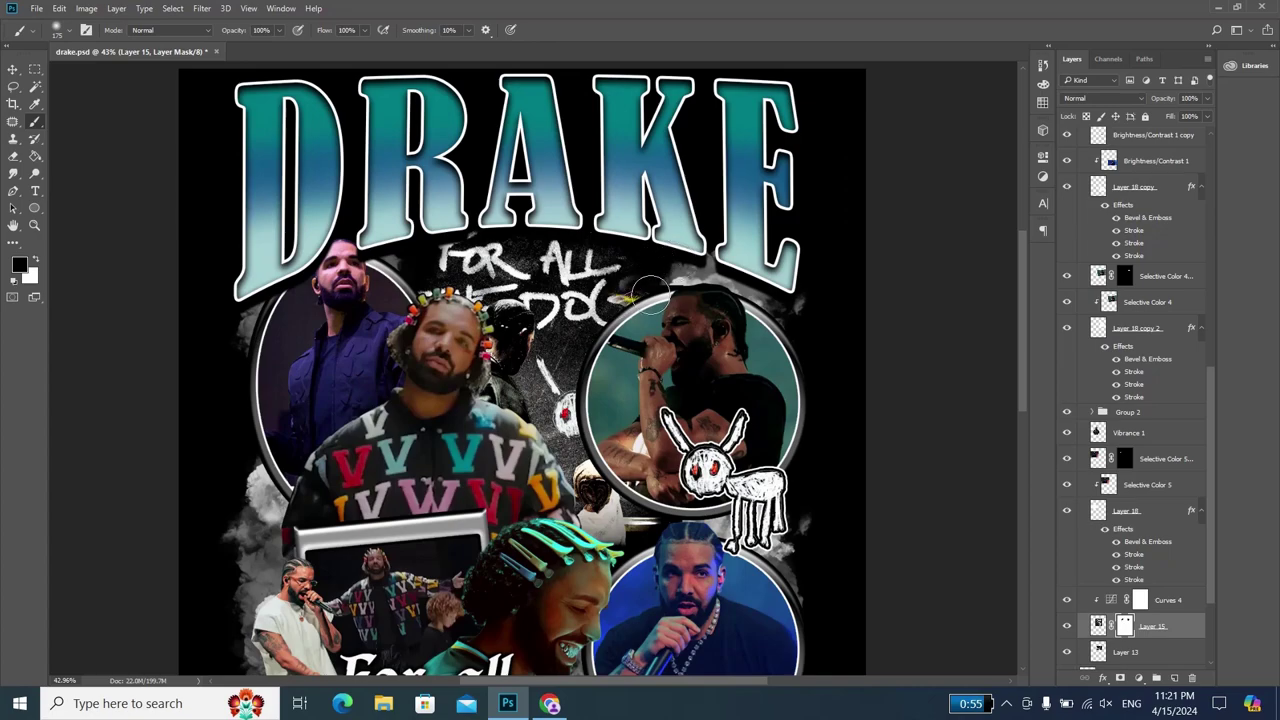
key(ctrl+z)
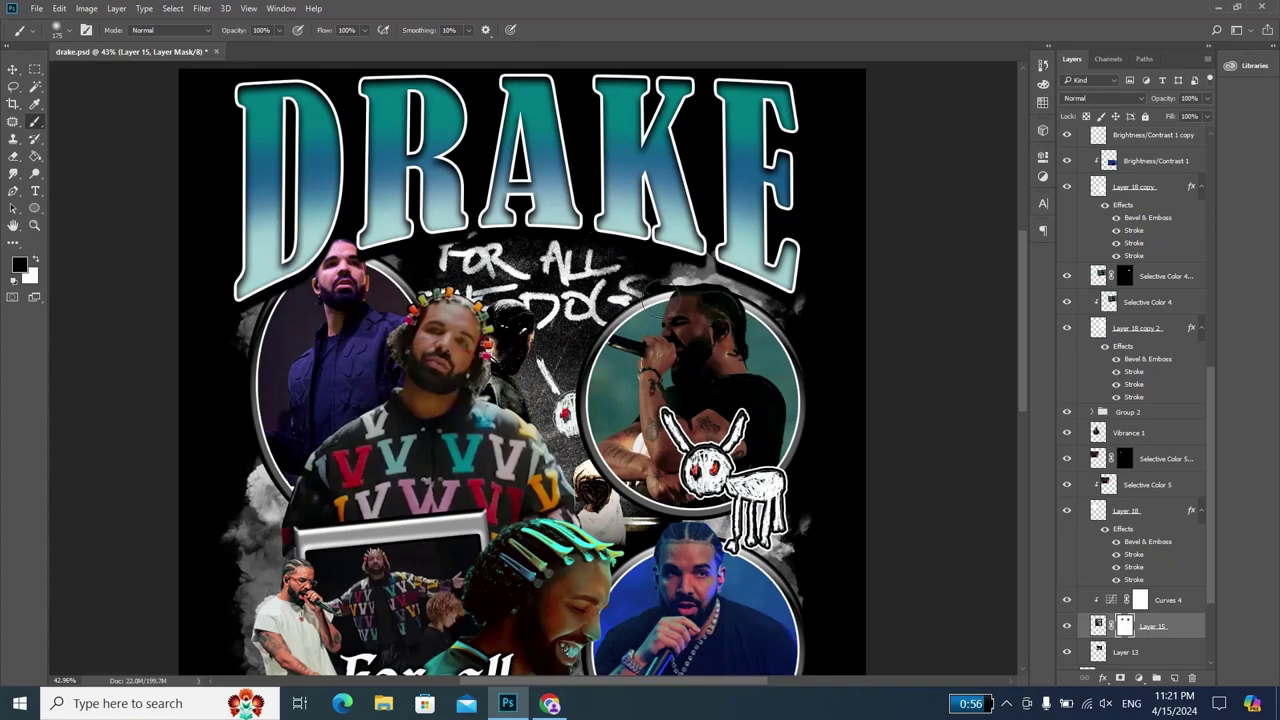
scroll(592, 237, down, 1)
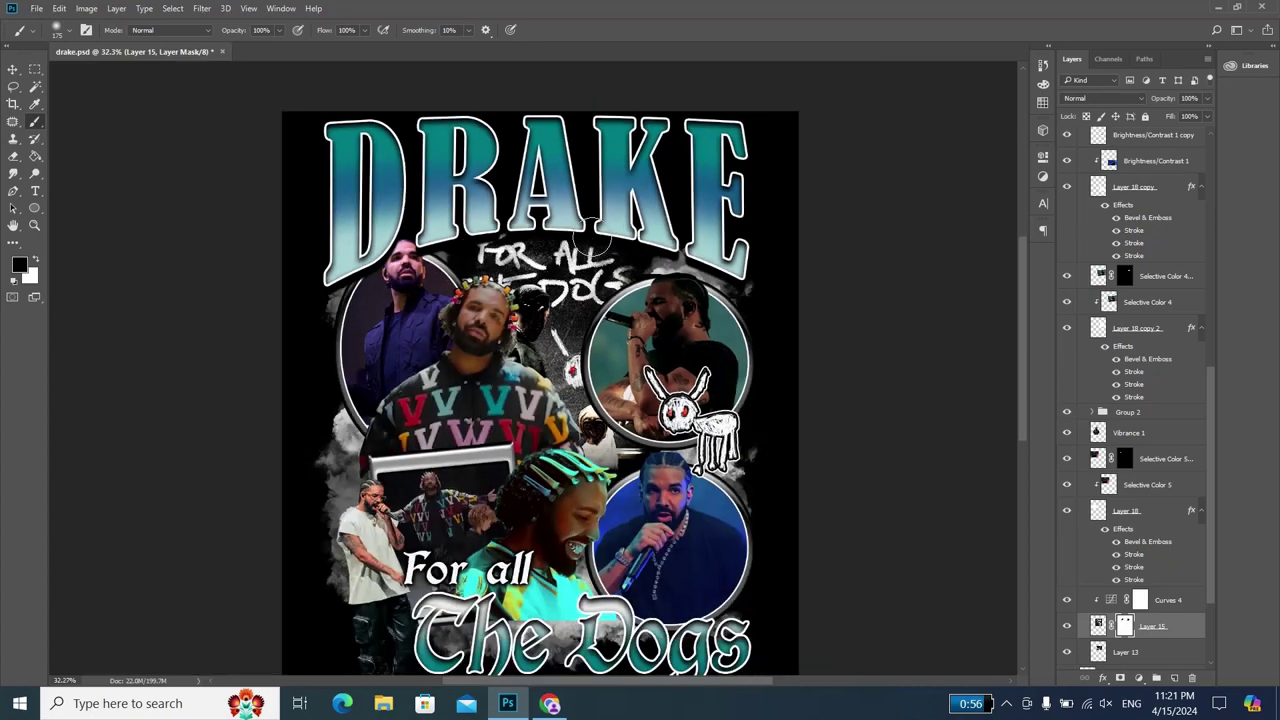
scroll(595, 245, down, 1)
scroll(670, 318, up, 2)
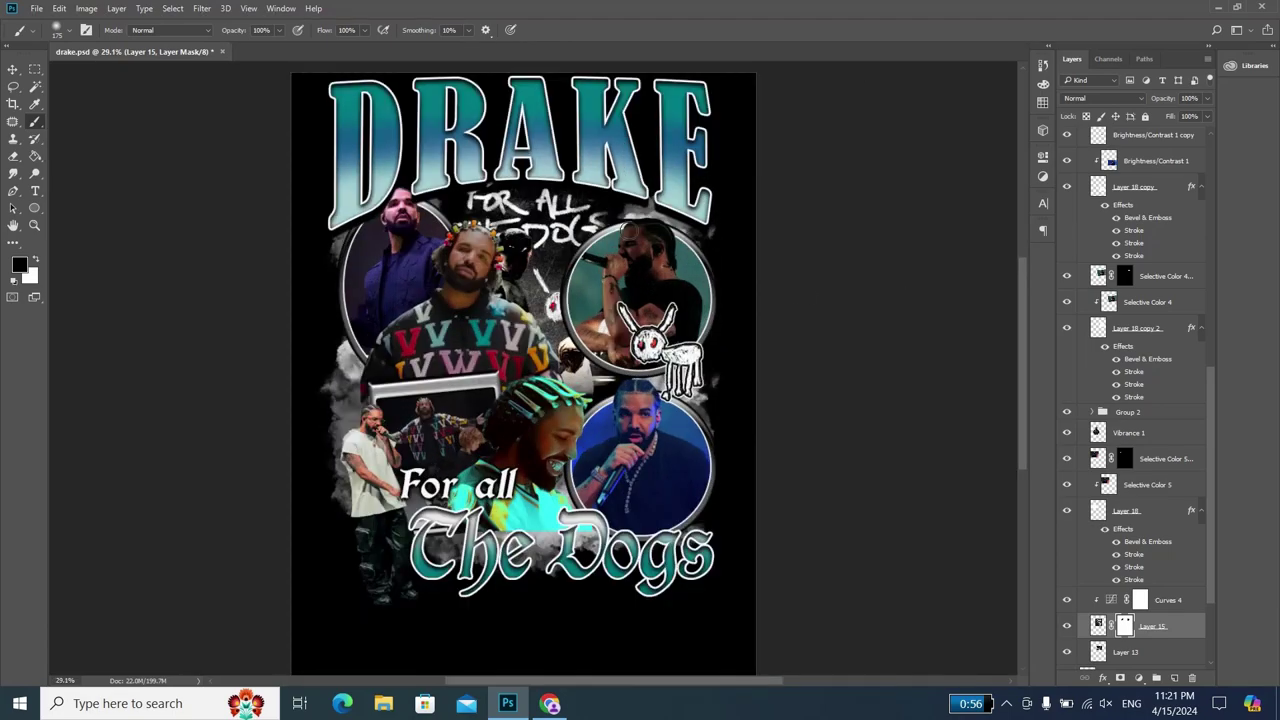
key(c)
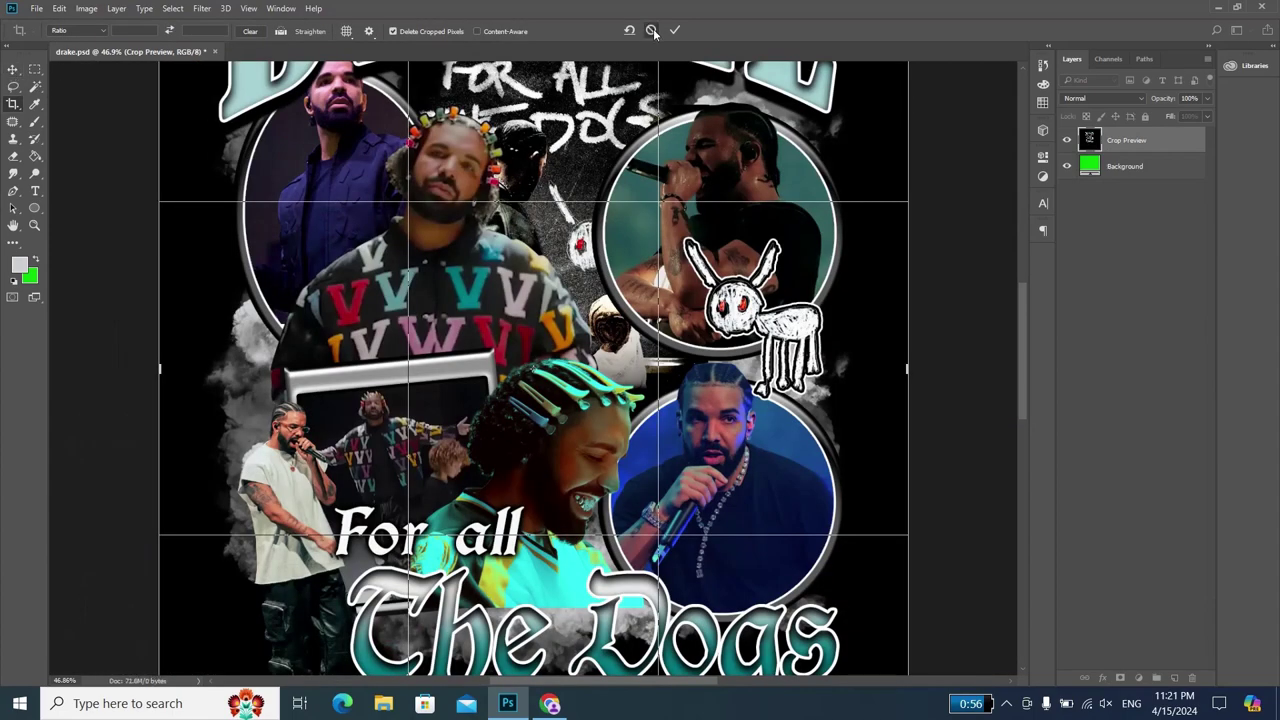
key(Escape)
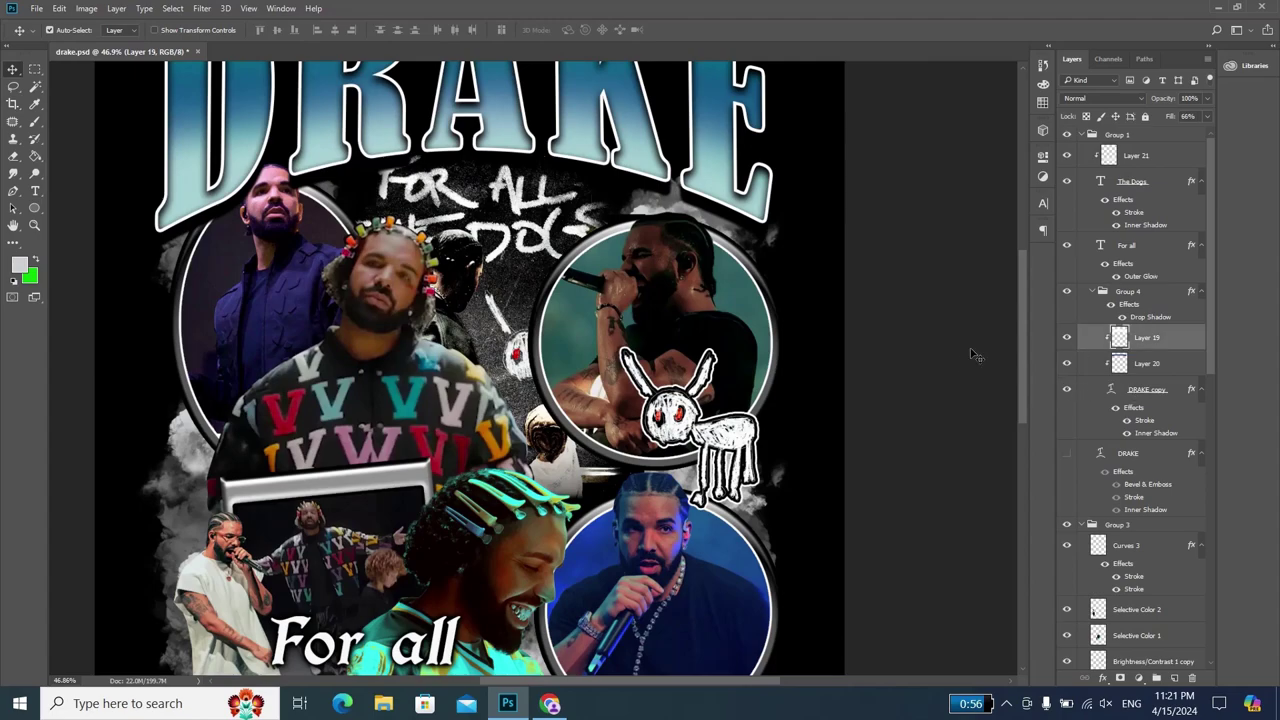
scroll(1078, 580, down, 2)
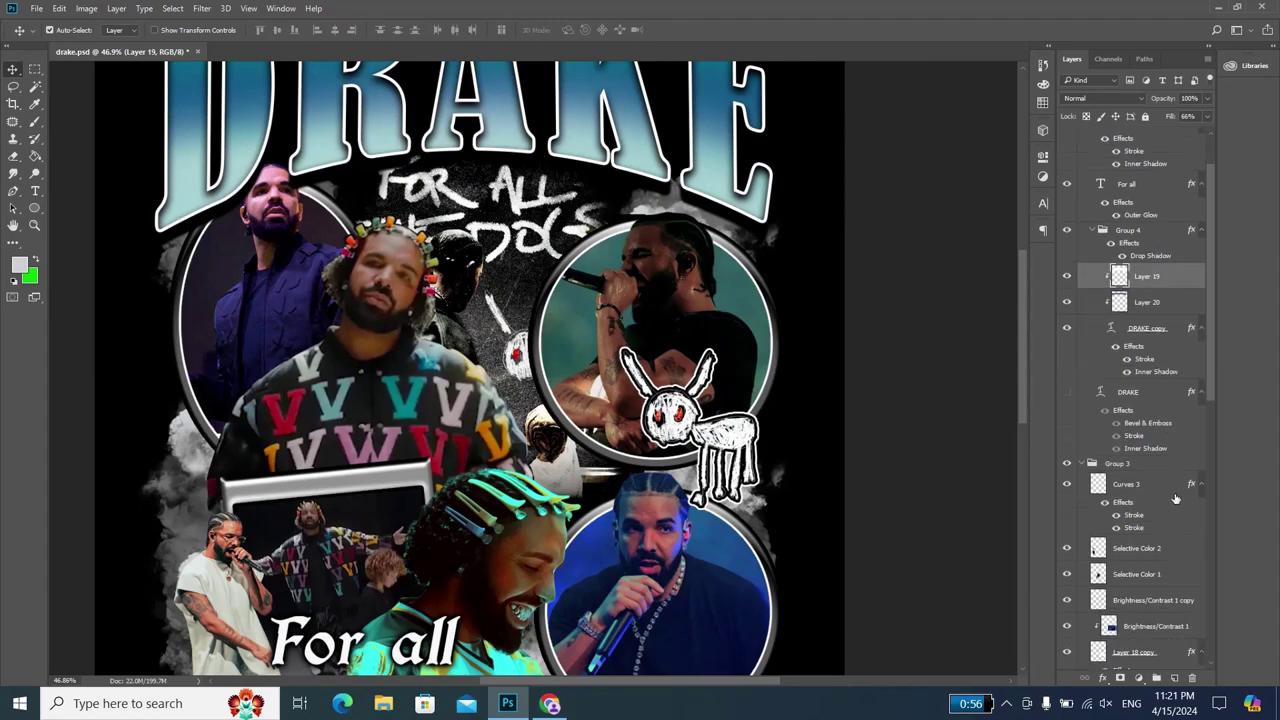
scroll(1078, 580, down, 2)
scroll(1078, 580, down, 2)
scroll(1073, 569, down, 2)
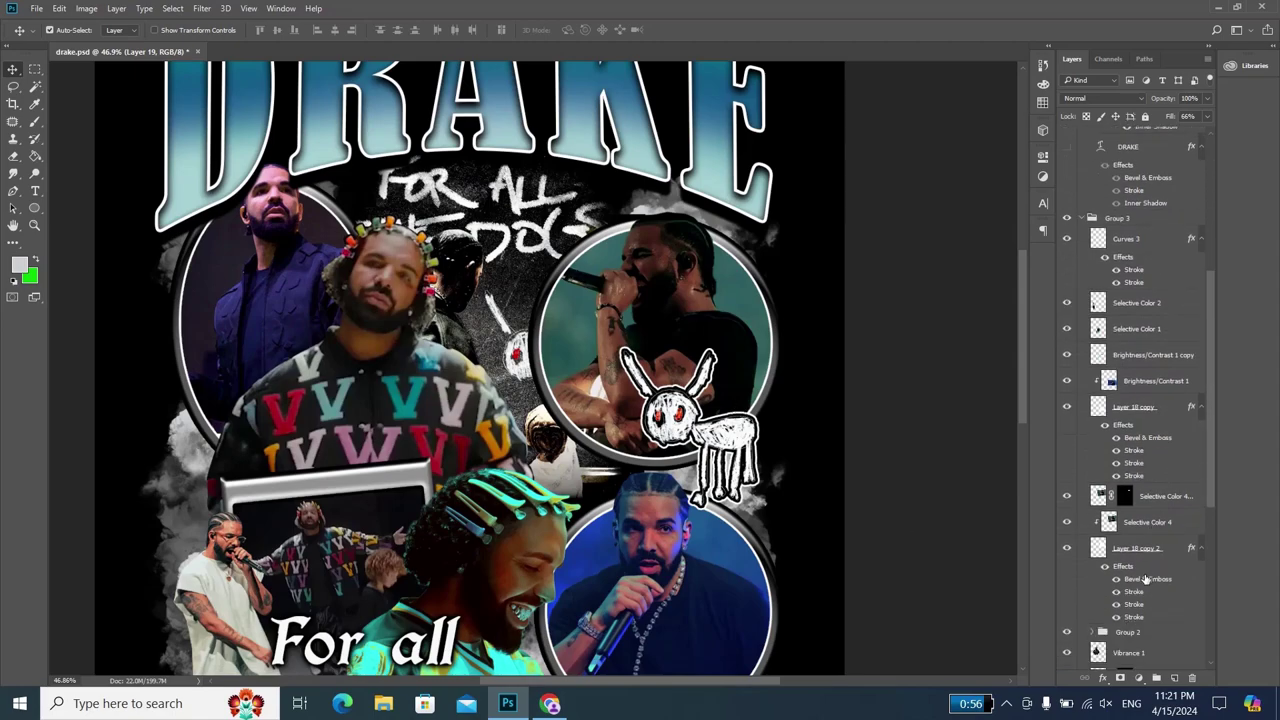
scroll(1073, 569, down, 1)
scroll(1081, 555, down, 1)
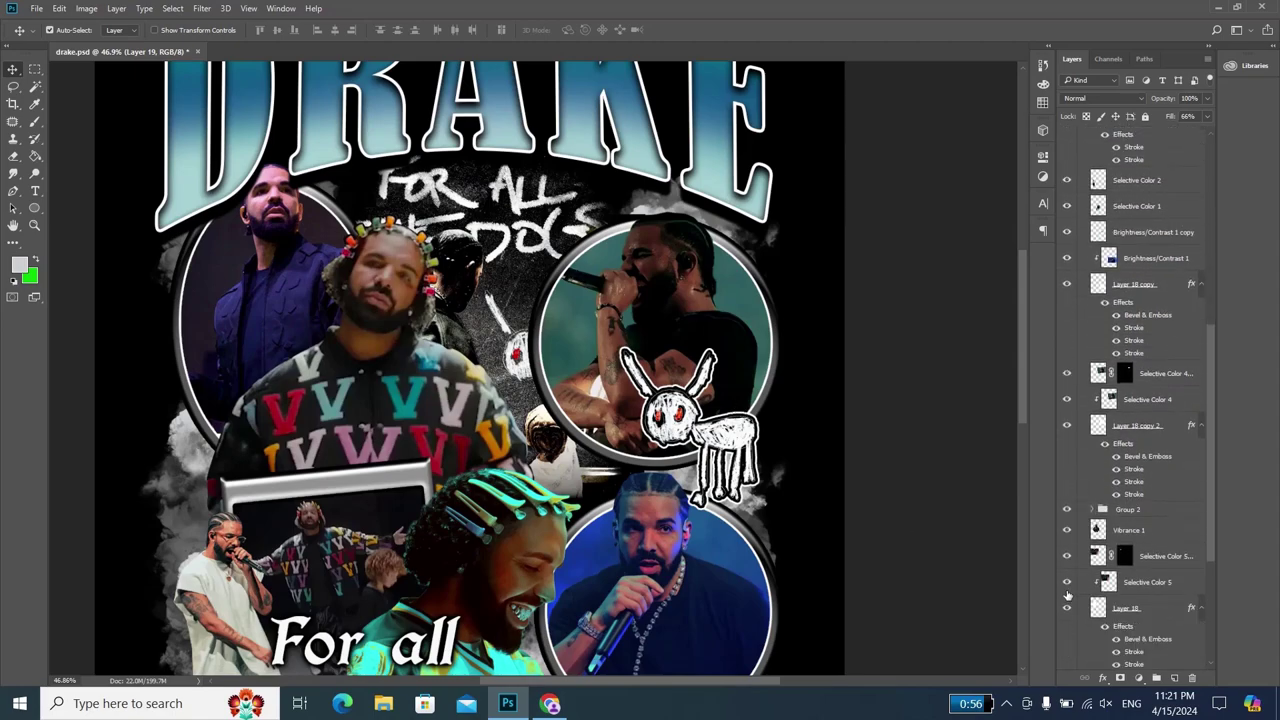
click(1067, 587)
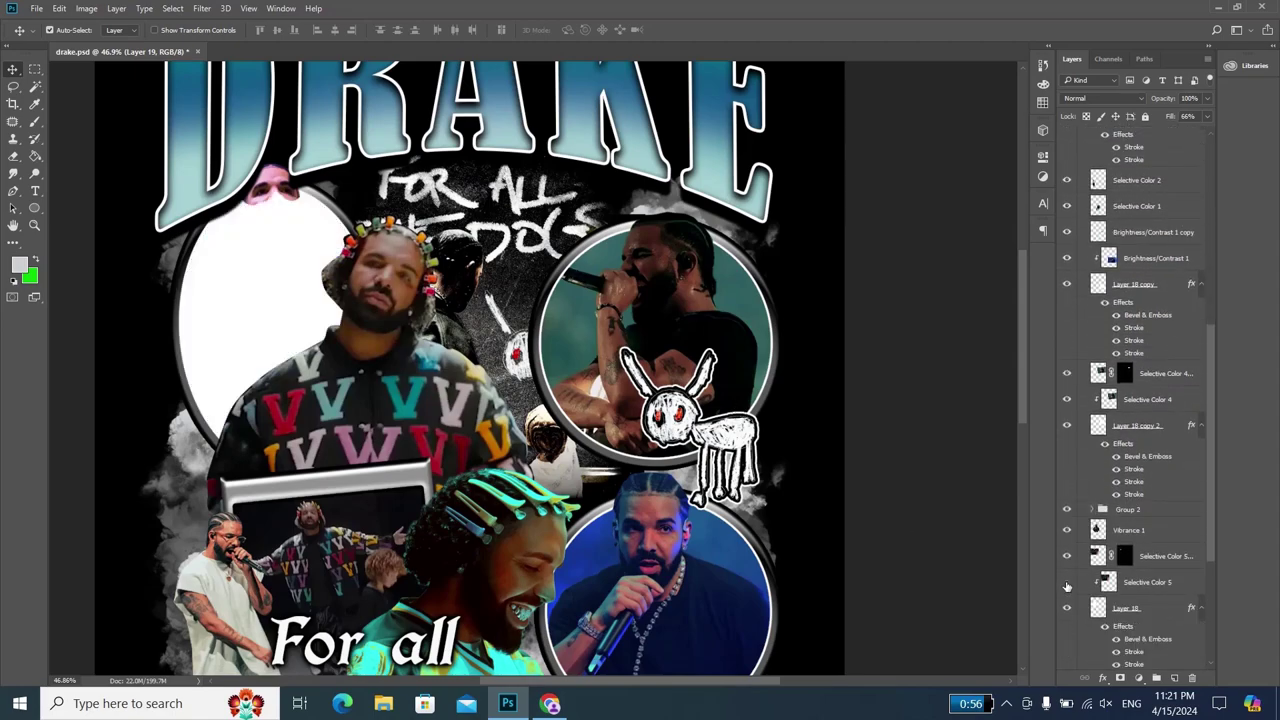
click(1067, 583)
scroll(1152, 585, down, 3)
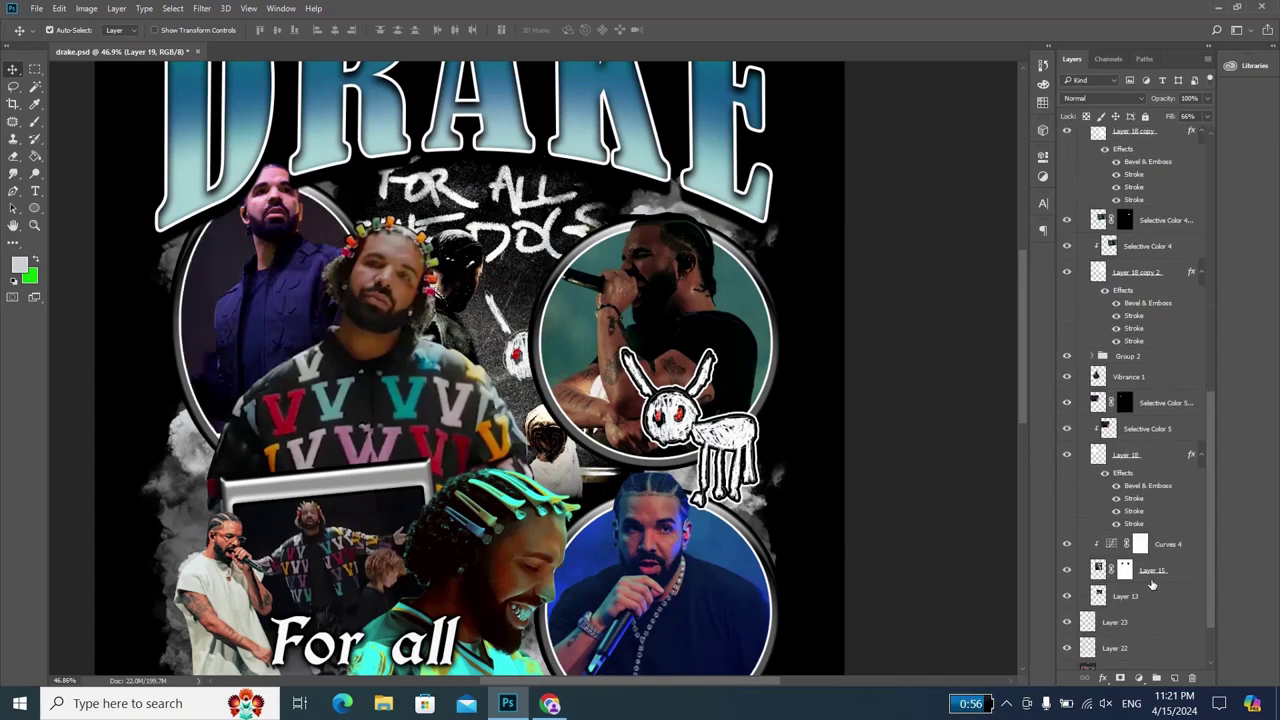
click(1067, 575)
click(1067, 573)
key(b)
click(1062, 570)
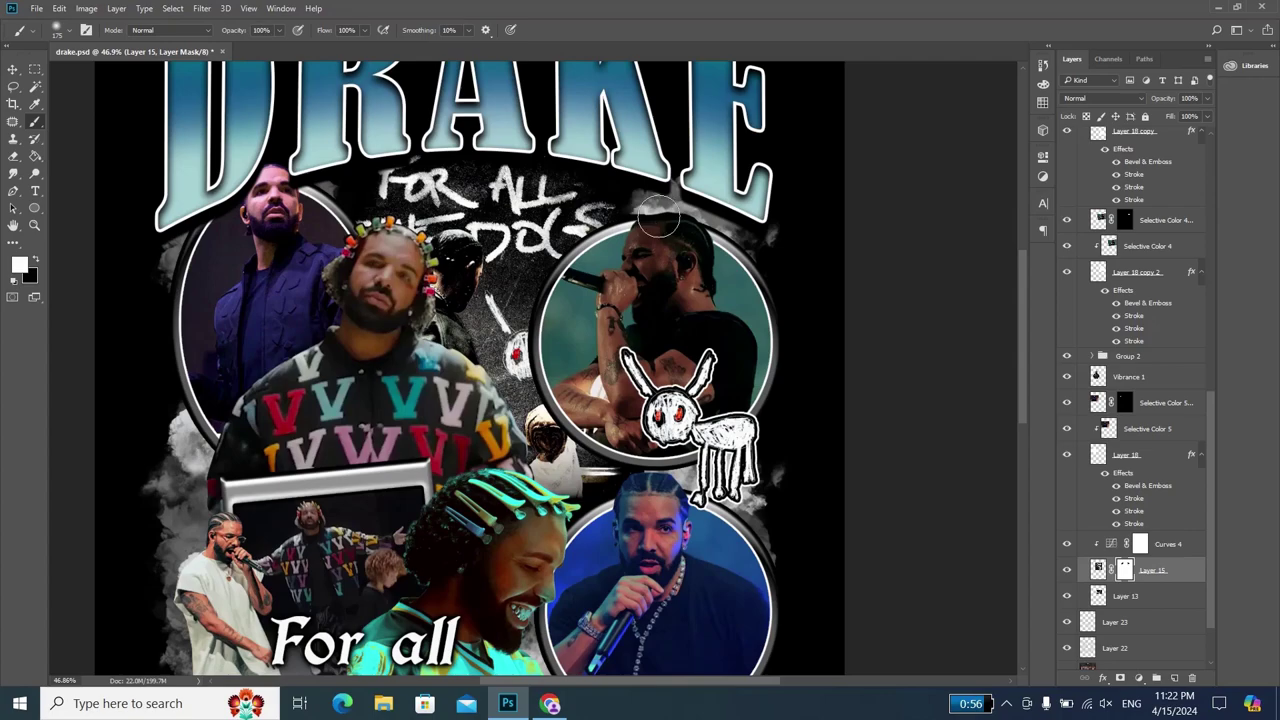
key(x)
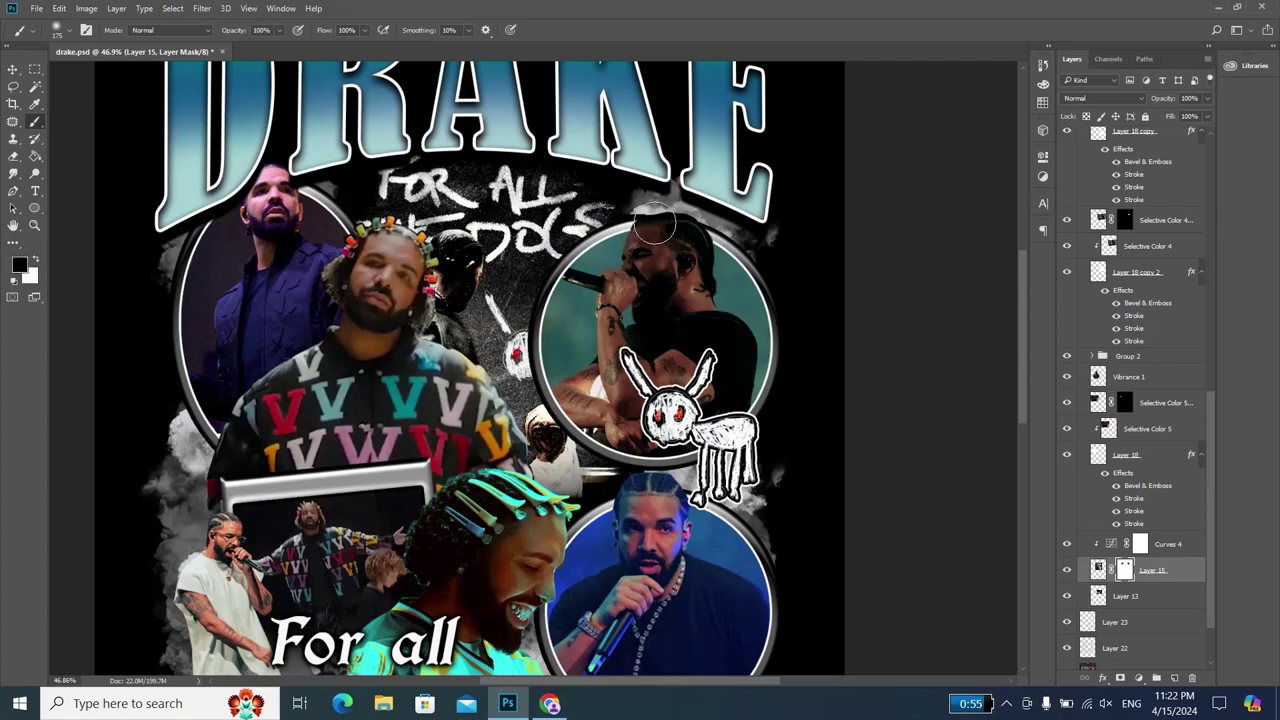
scroll(655, 235, down, 2)
scroll(670, 245, down, 2)
scroll(685, 258, down, 1)
scroll(691, 263, down, 1)
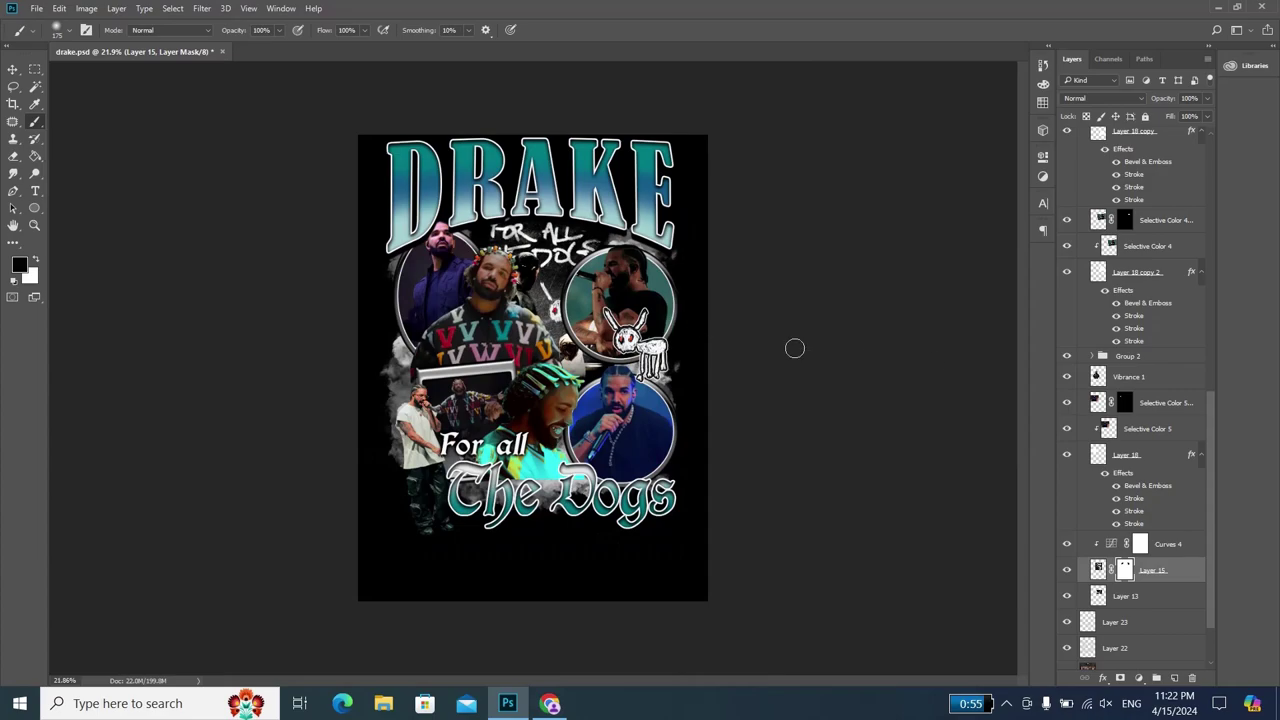
scroll(1103, 512, up, 1)
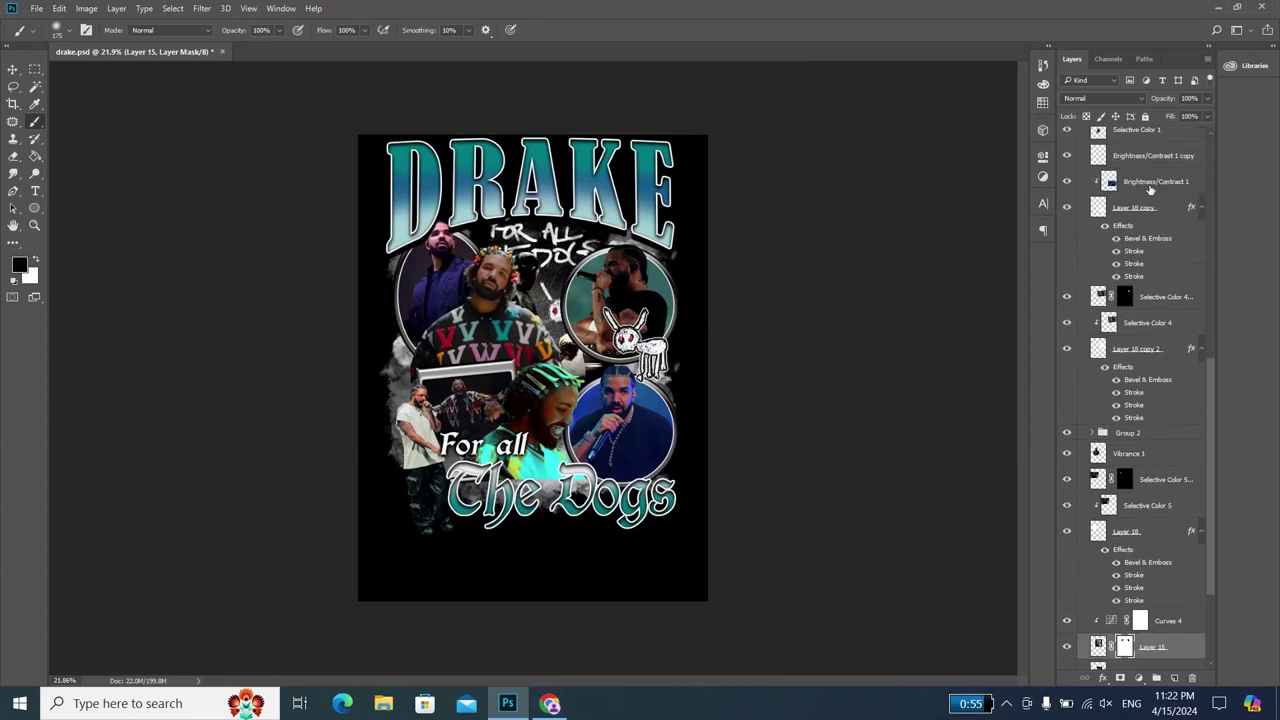
scroll(1103, 512, up, 2)
scroll(1103, 512, up, 1)
scroll(1103, 512, up, 2)
scroll(1103, 512, down, 3)
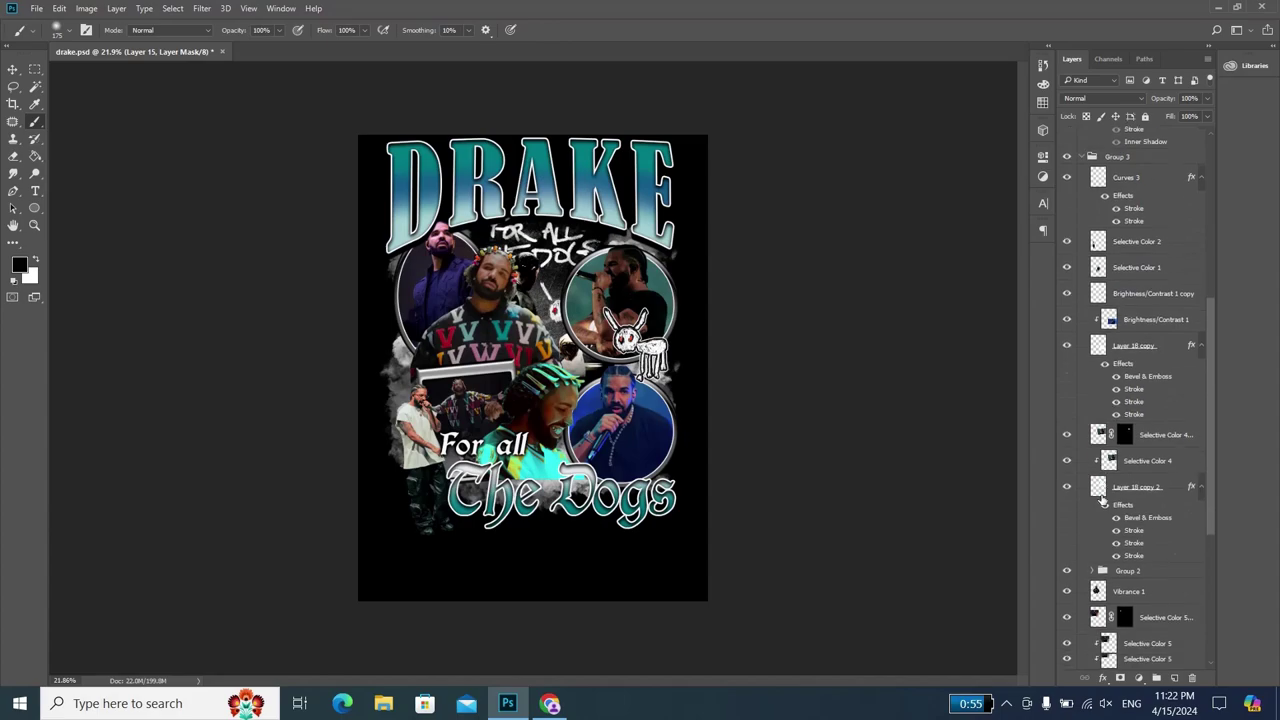
scroll(1120, 508, down, 4)
scroll(1150, 502, down, 3)
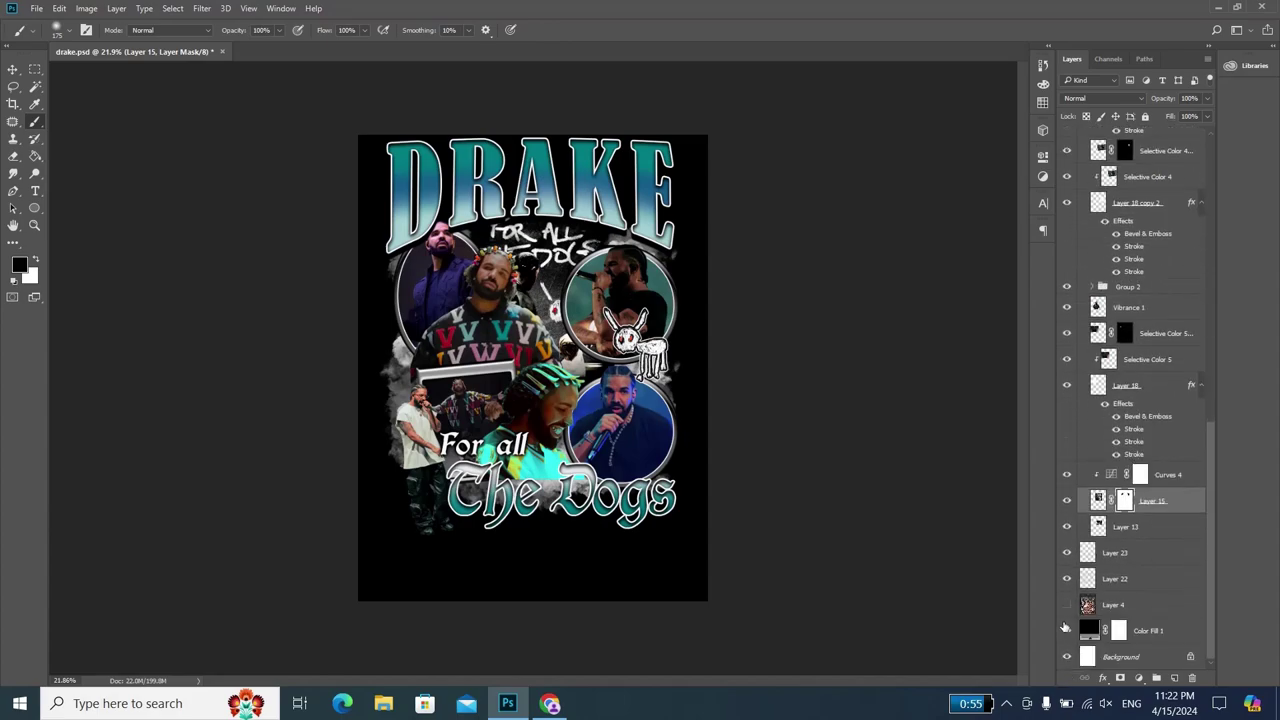
click(1065, 652)
key(alt+Tab)
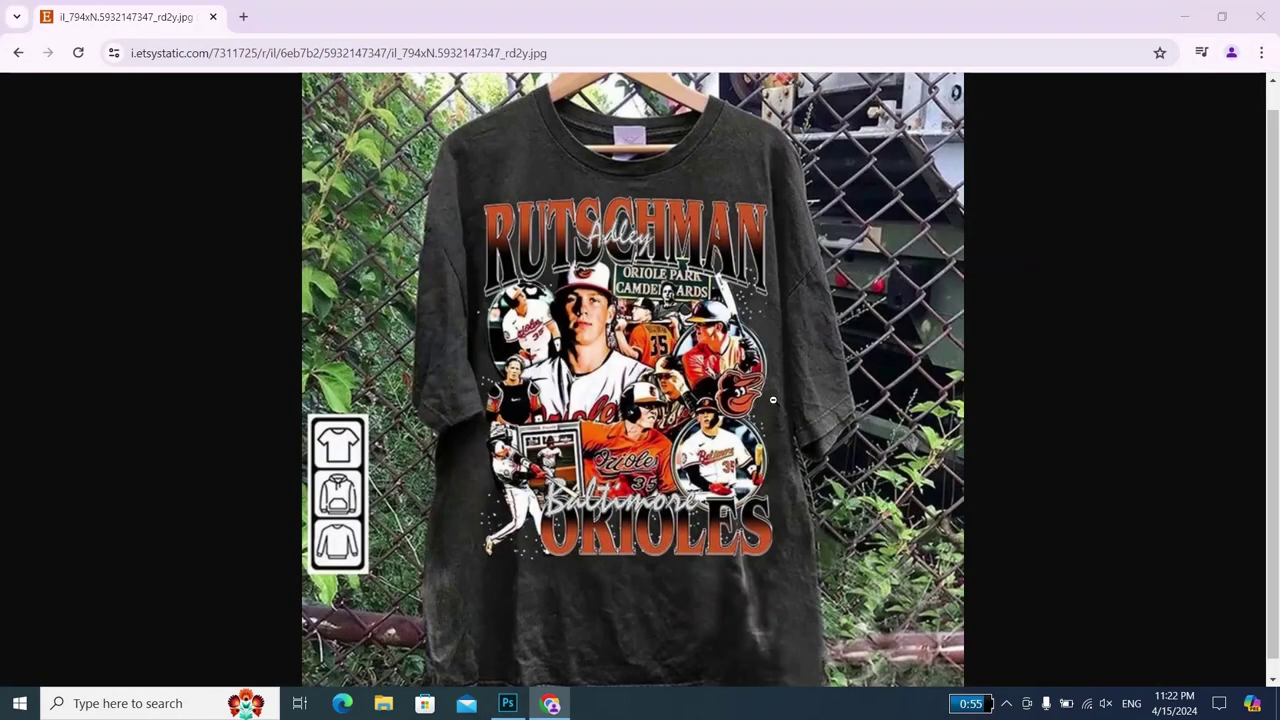
key(alt+Tab)
scroll(1150, 448, up, 3)
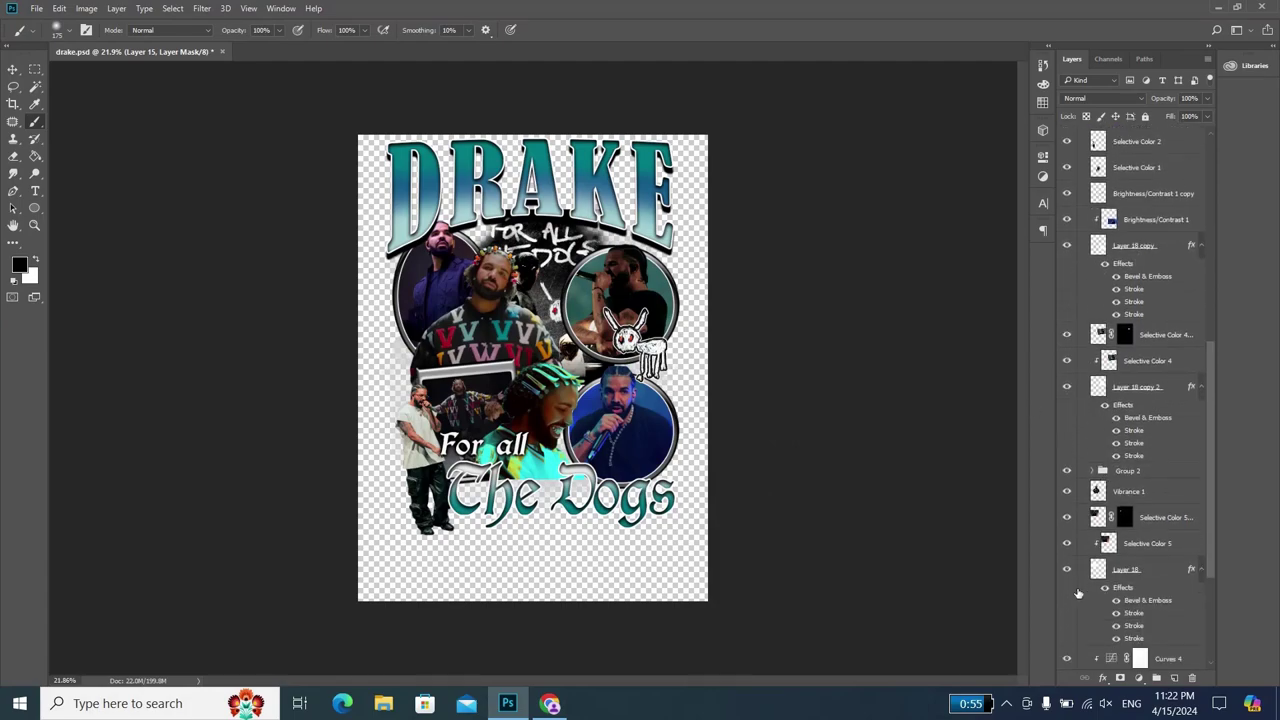
scroll(1074, 637, down, 3)
scroll(1074, 637, down, 1)
click(1066, 634)
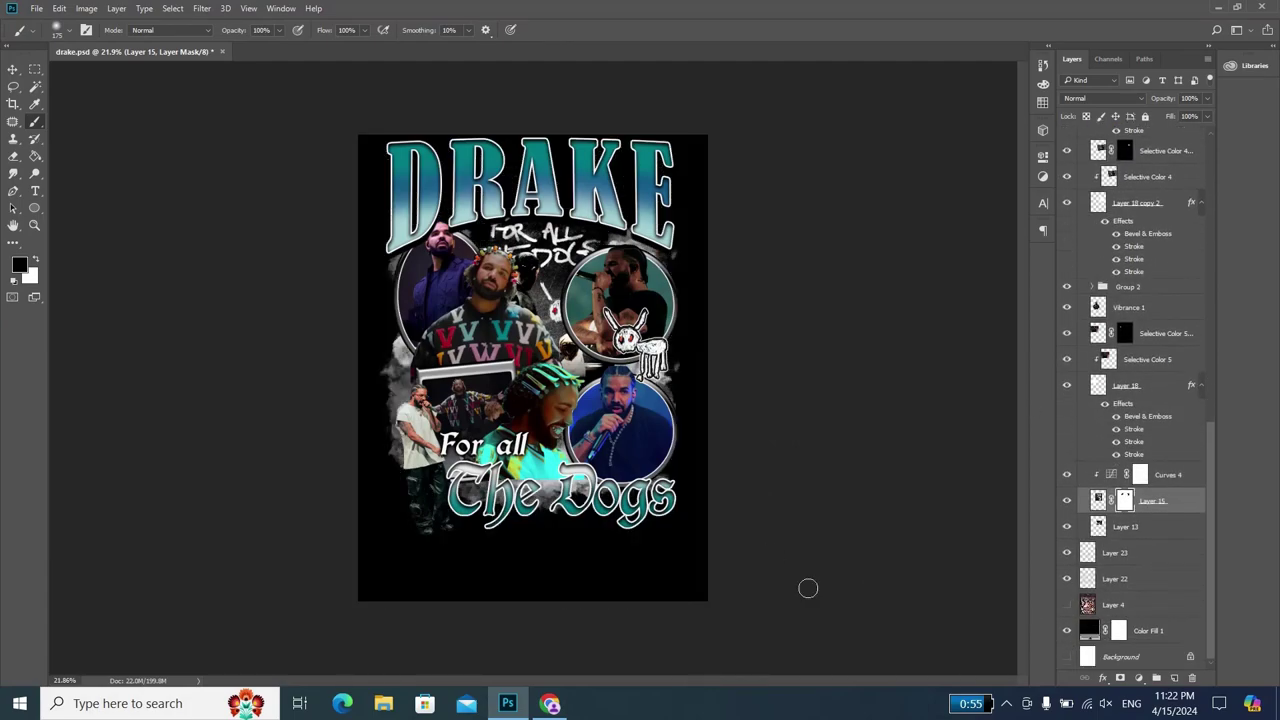
scroll(480, 460, up, 2)
key(v)
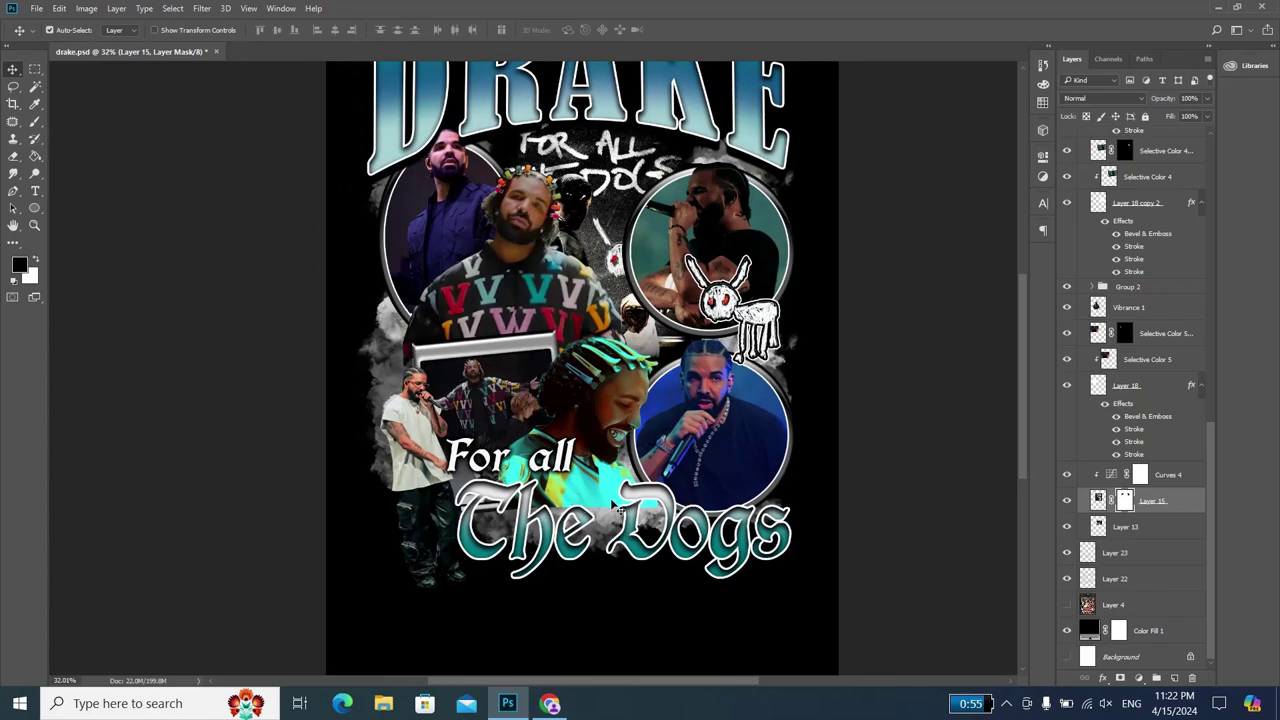
- With Group 1 hidden, mask Selective Color 1 along the central shirt's bottom, then show Group 1 again
click(612, 490)
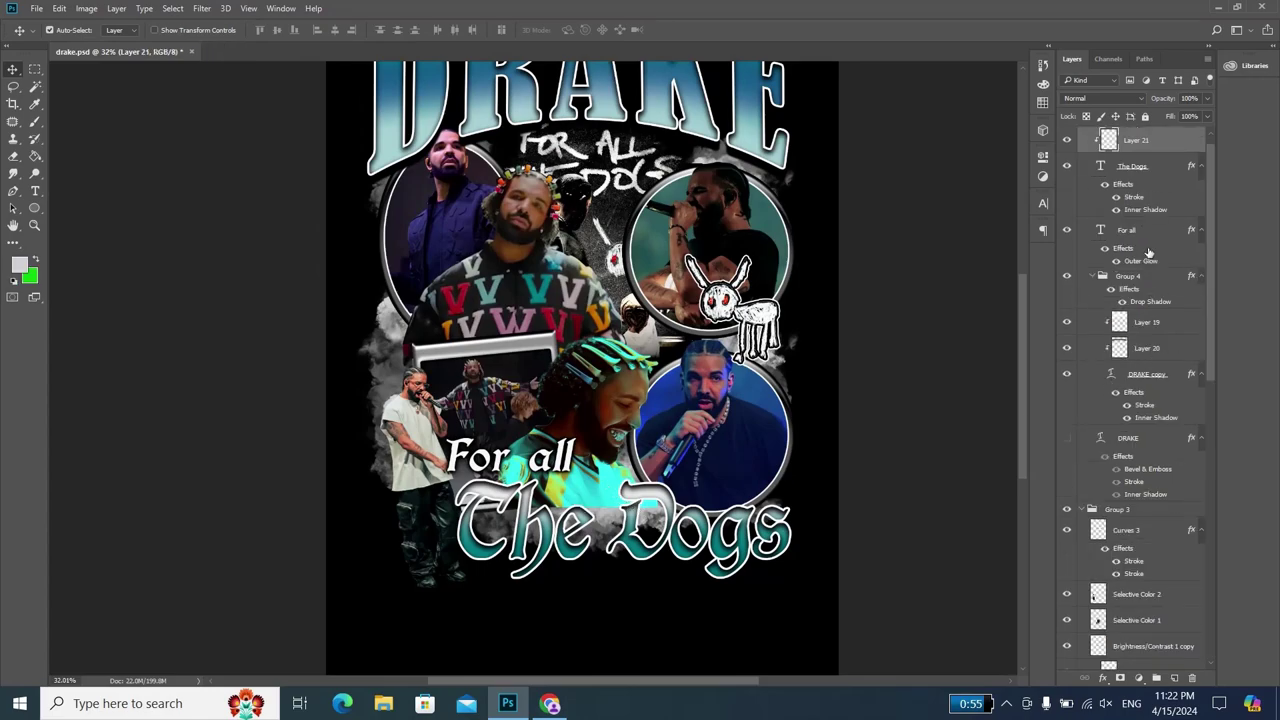
scroll(1130, 220, up, 1)
click(1066, 157)
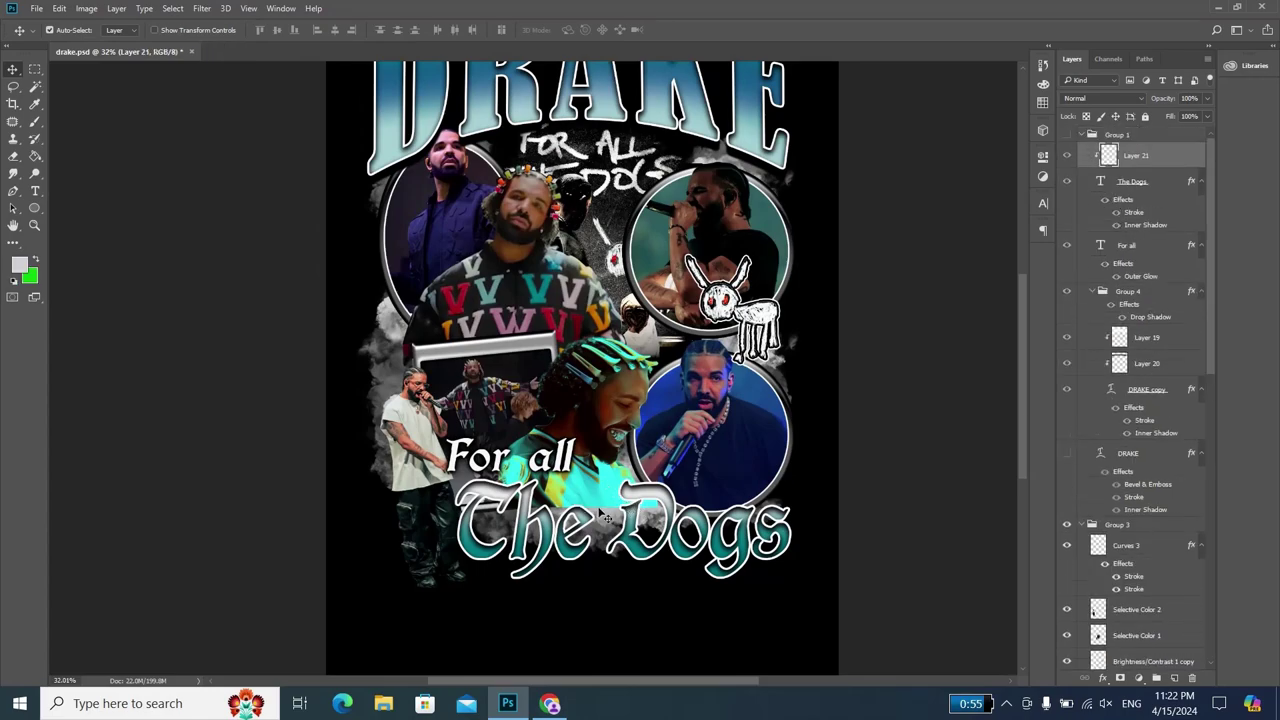
click(1130, 636)
click(1122, 679)
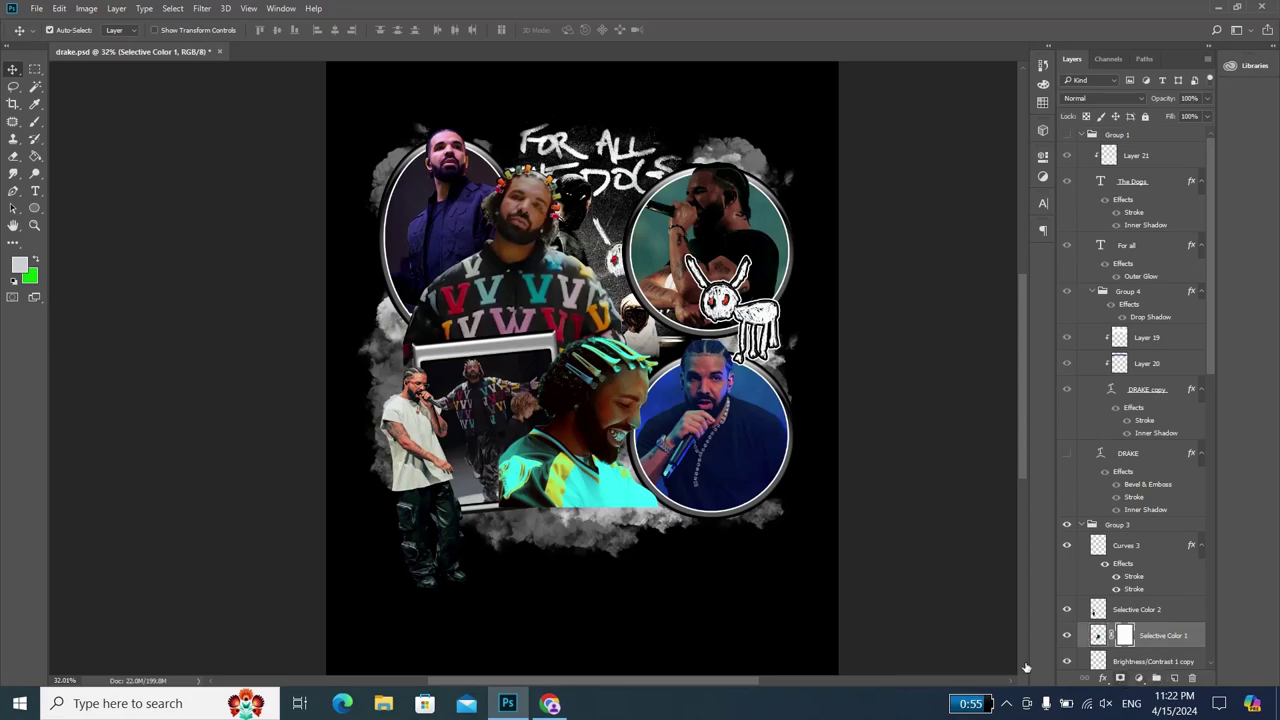
key(b)
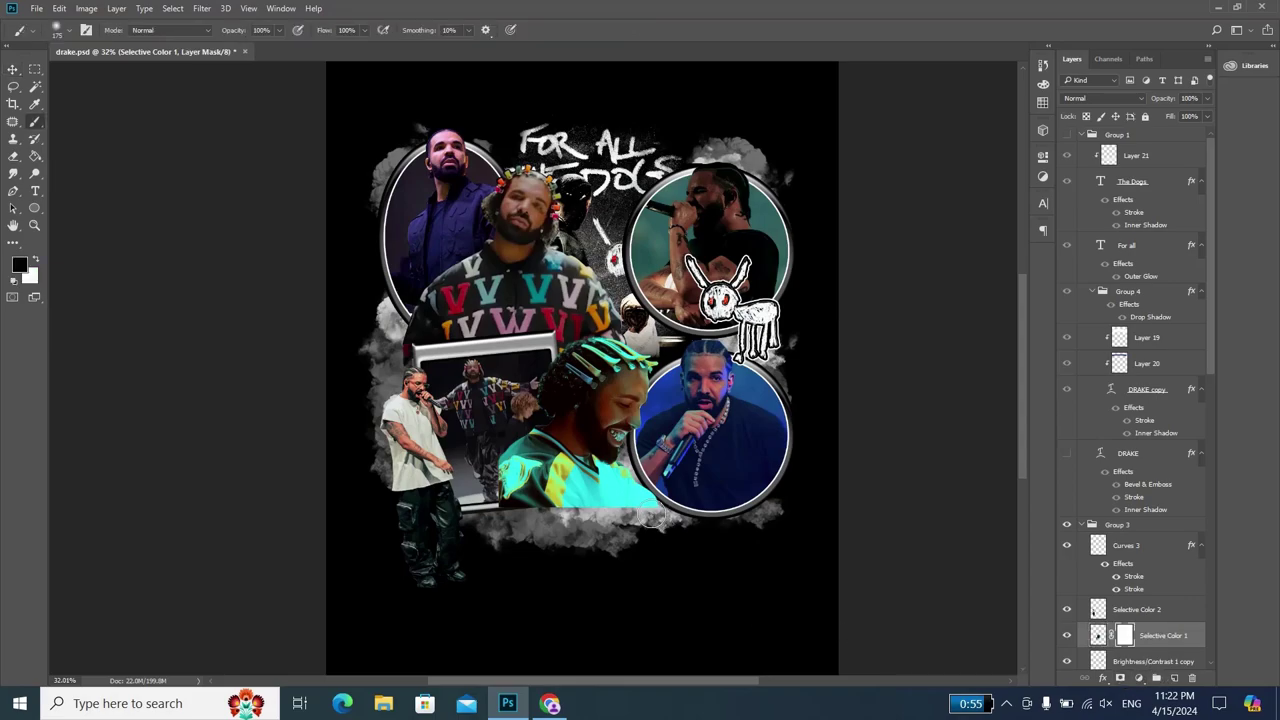
mouse_move(650, 510)
mouse_down()
mouse_move(545, 510)
mouse_move(628, 516)
mouse_up()
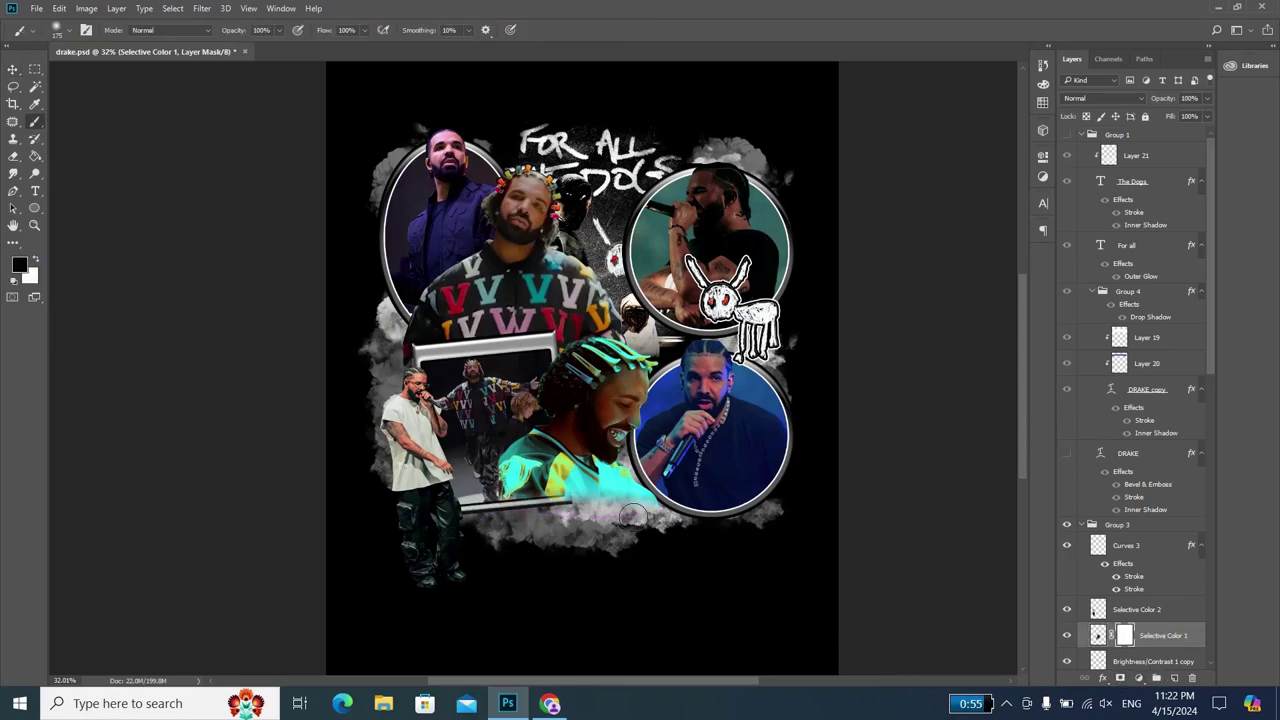
key(v)
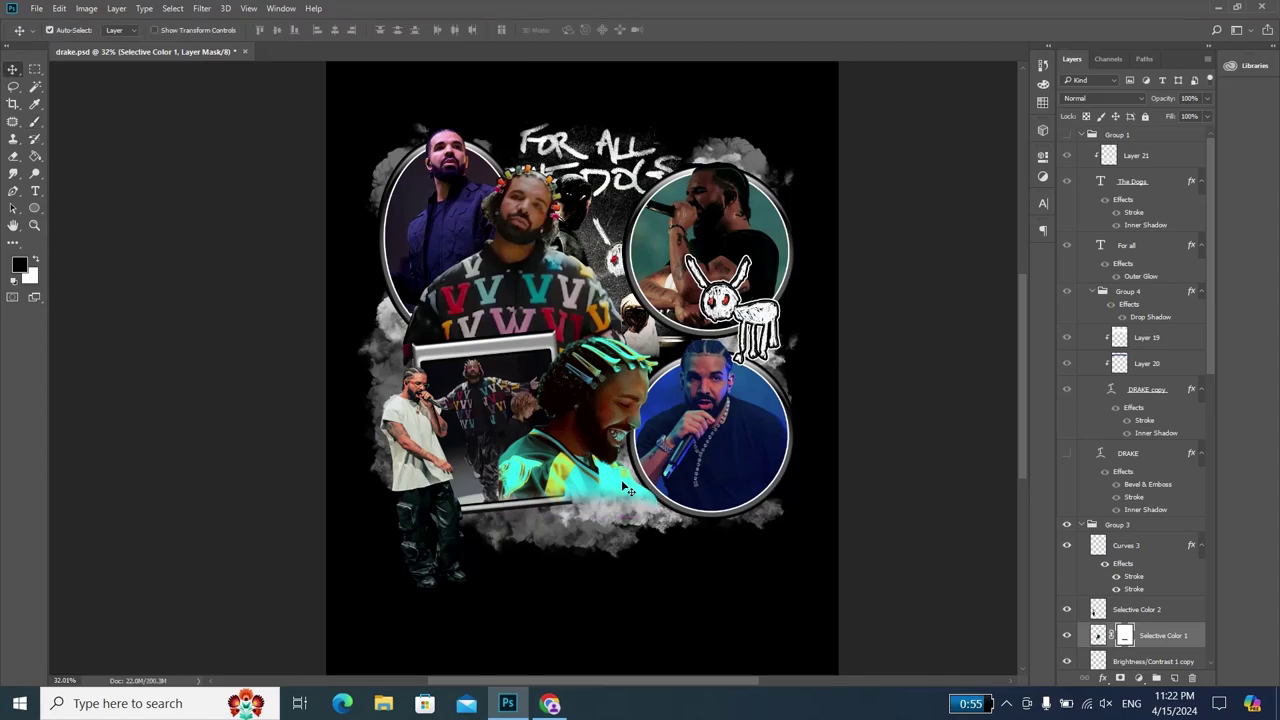
click(1066, 135)
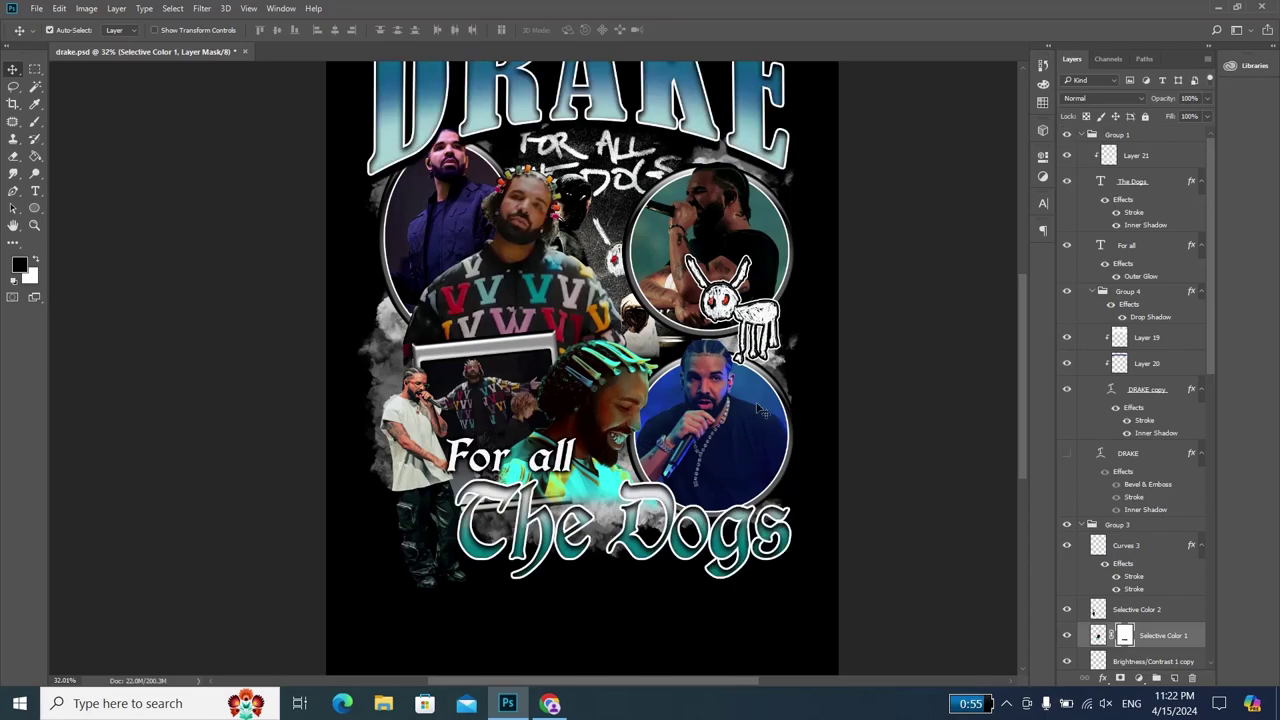
- Hide the black Color Fill 1 layer and collapse Groups 1 and 3
scroll(712, 406, down, 1)
scroll(693, 432, down, 1)
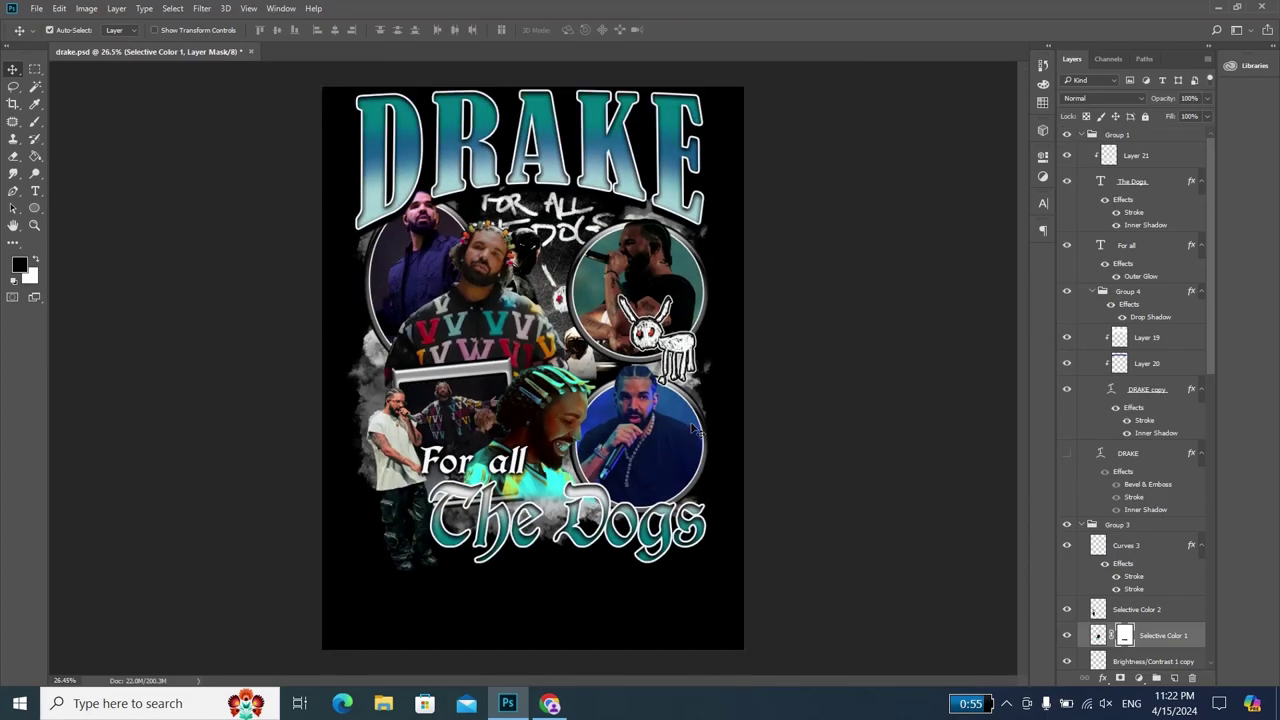
scroll(1090, 500, down, 3)
scroll(1087, 540, down, 3)
scroll(1084, 580, down, 3)
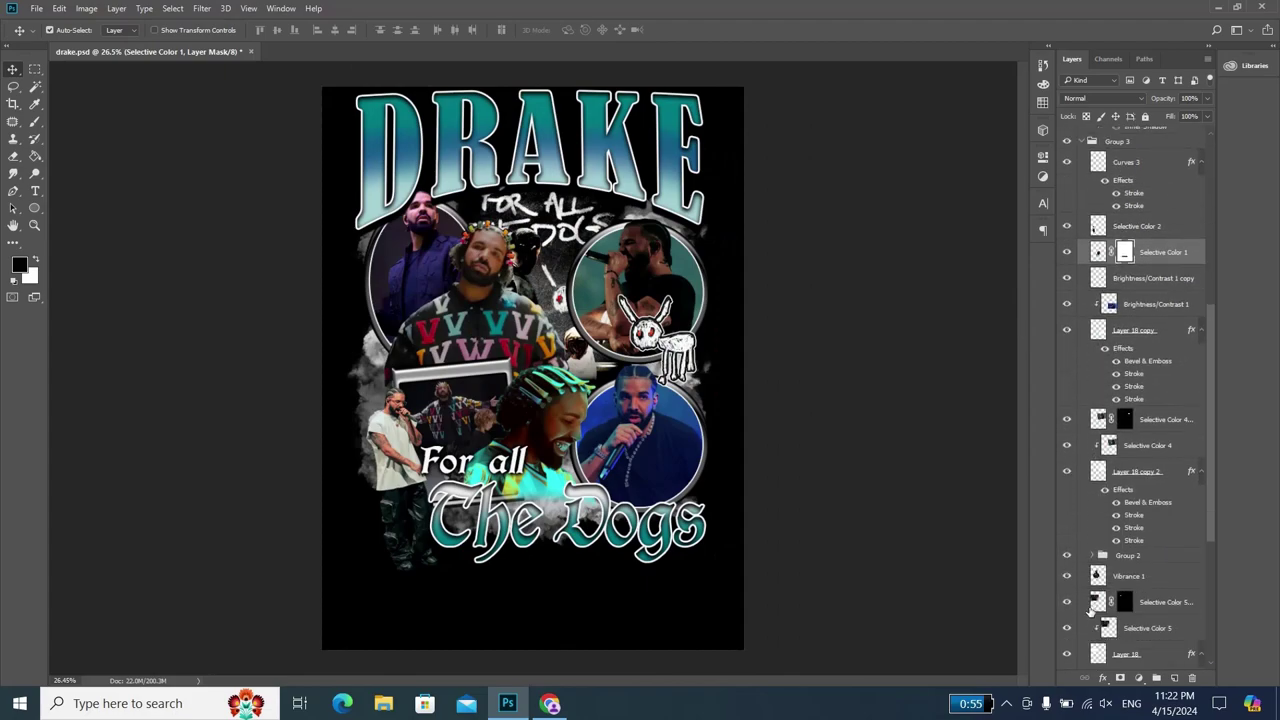
scroll(1081, 620, down, 3)
scroll(1080, 625, down, 2)
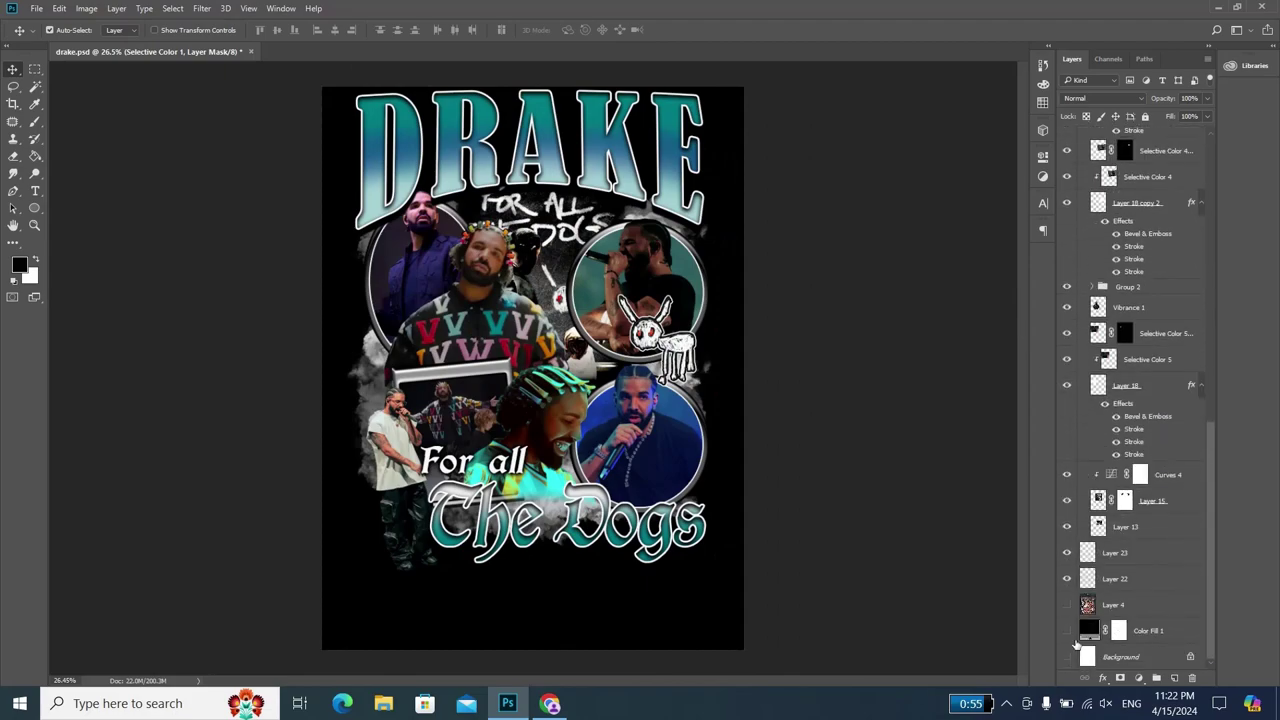
click(1067, 631)
scroll(1090, 560, up, 4)
scroll(1115, 420, up, 4)
scroll(1140, 290, up, 4)
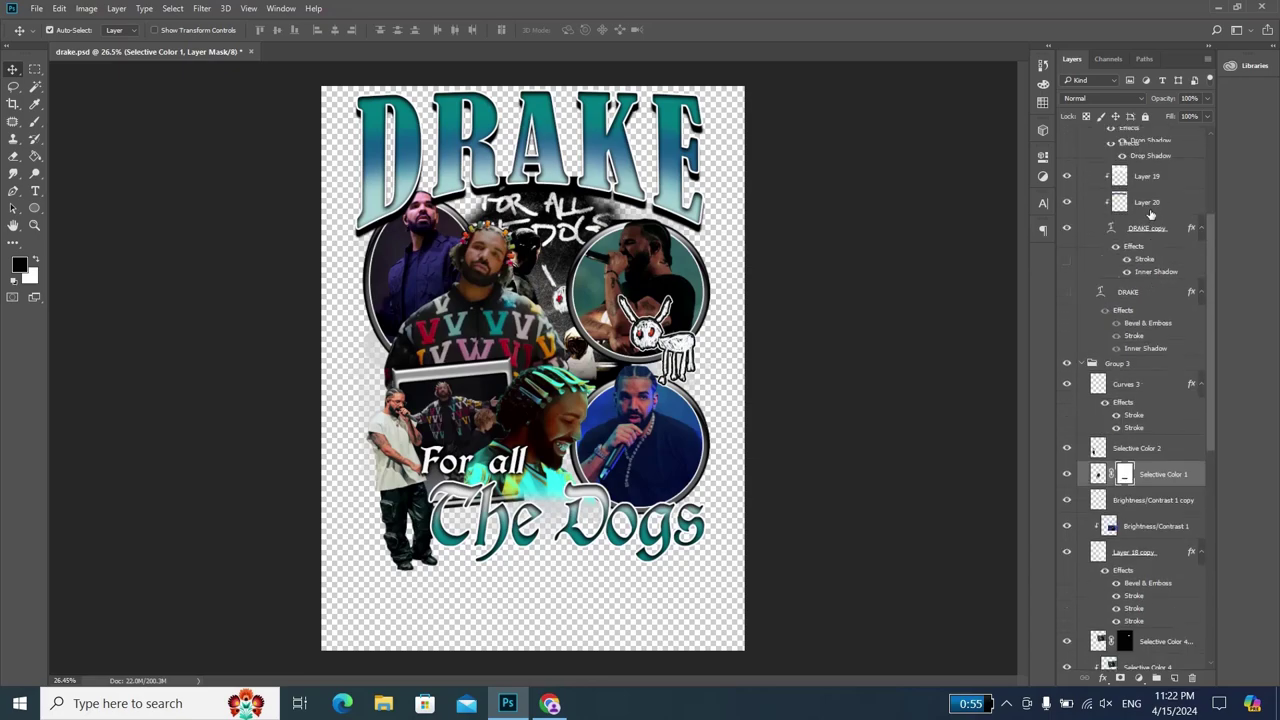
scroll(1120, 180, up, 3)
scroll(1085, 150, up, 1)
click(1082, 136)
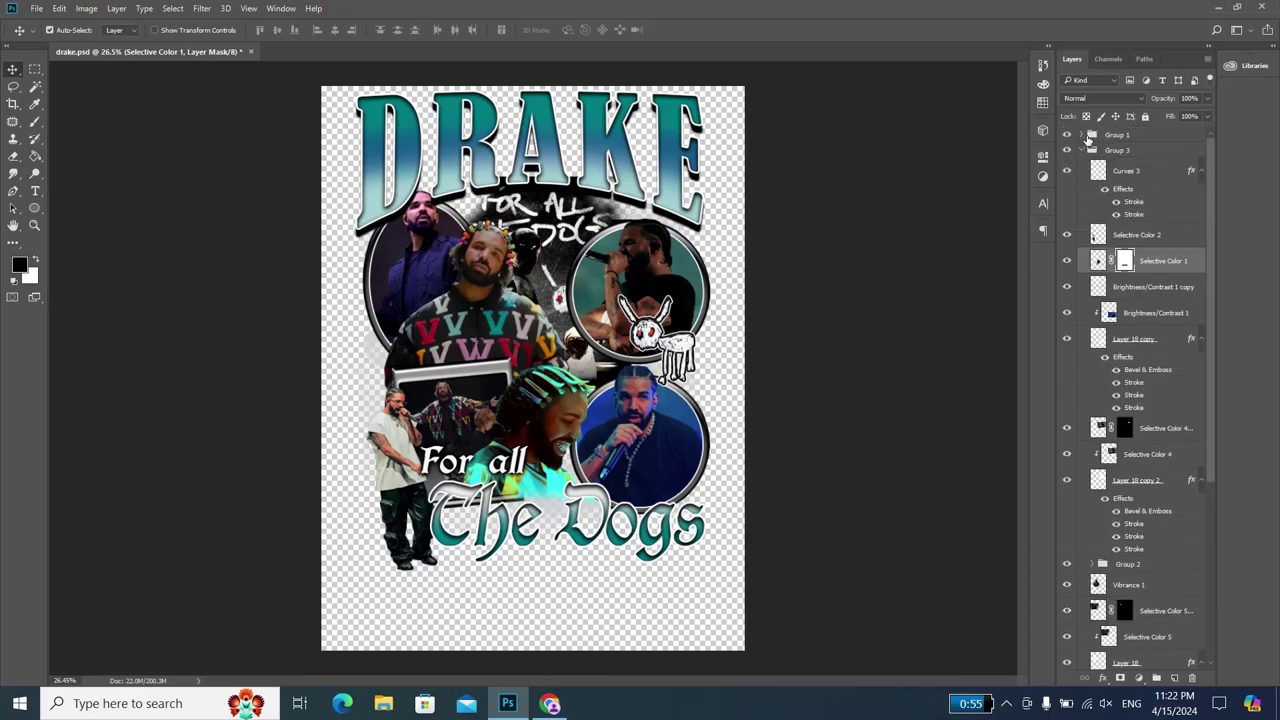
click(1085, 150)
- Stamp all visible artwork into Layer 24, nudge it slightly down, and show the black fill again
click(1118, 136)
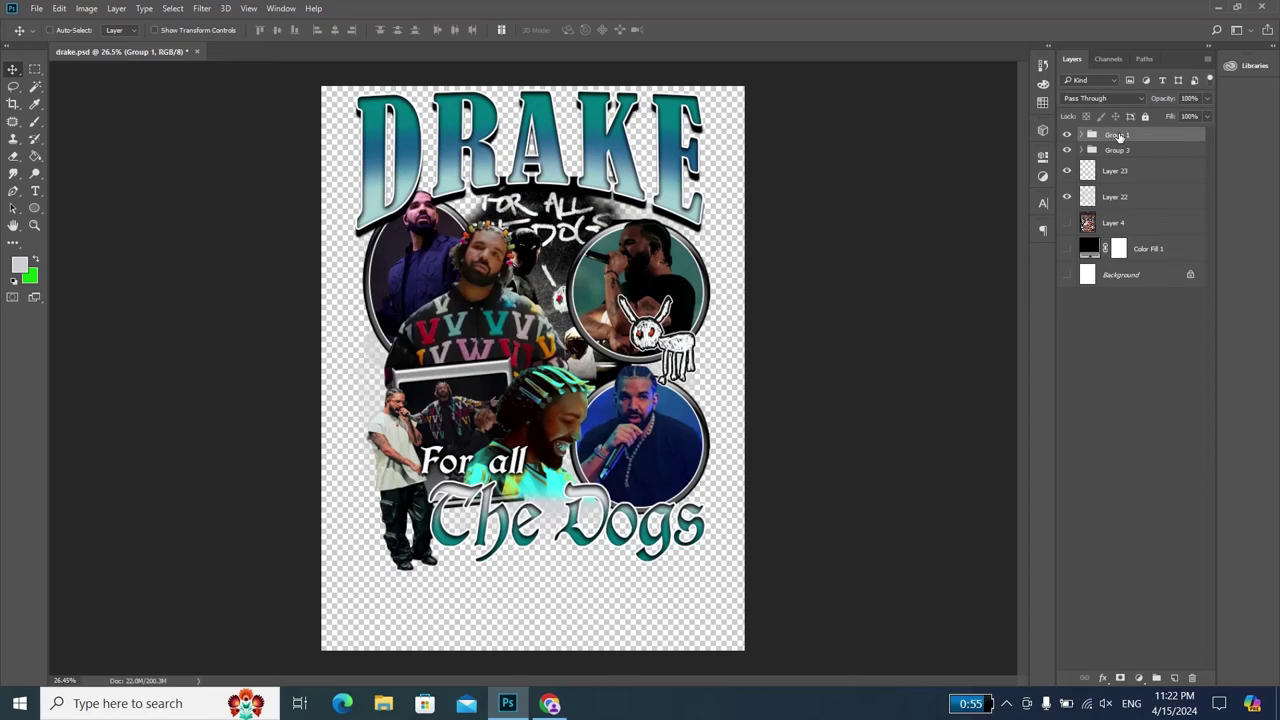
key(ctrl+shift+e)
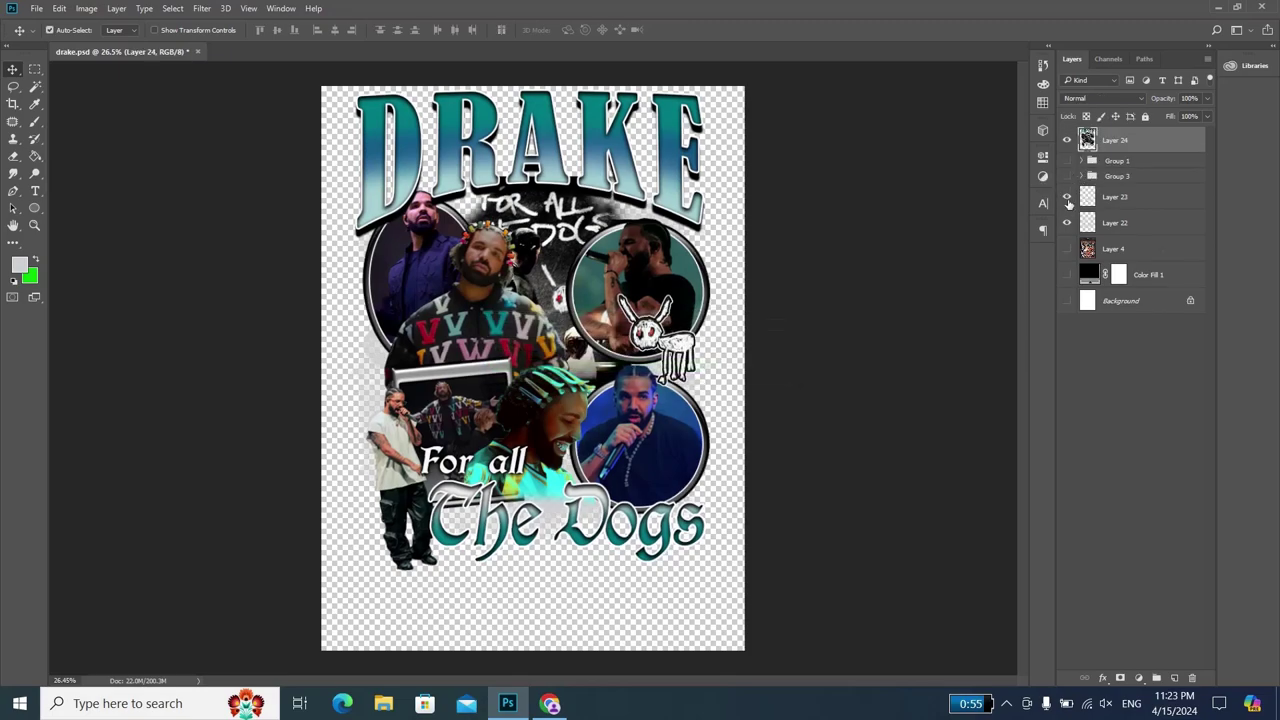
key(shift+Down)
key(shift+Down)
key(shift+Down)
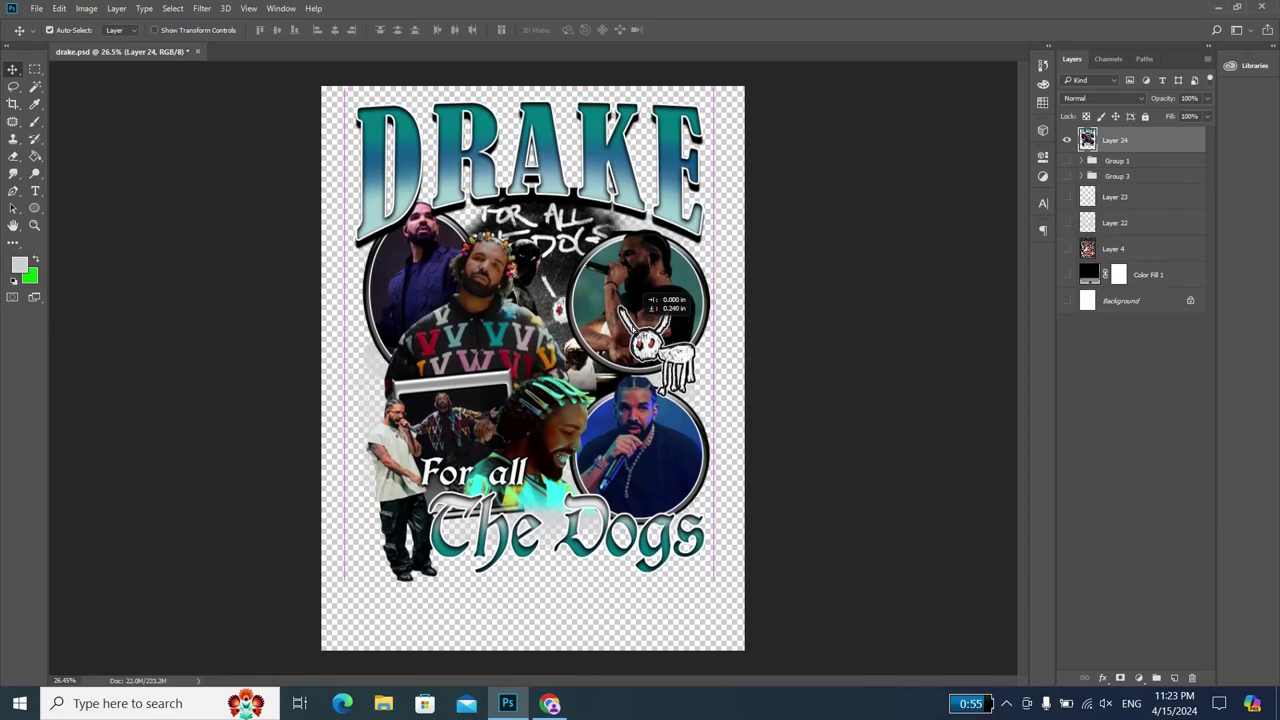
key(shift+Down)
key(shift+Down)
key(shift+Down)
key(shift+Down)
key(shift+Down)
key(shift+Down)
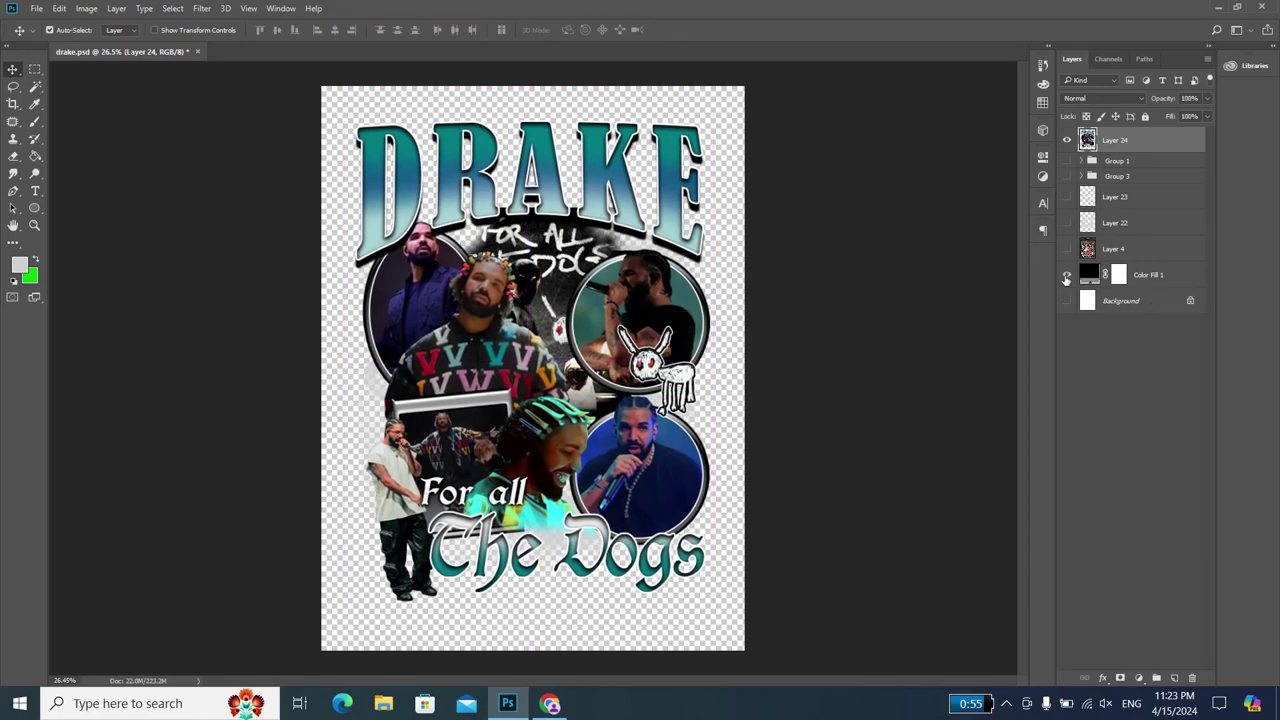
click(1066, 275)
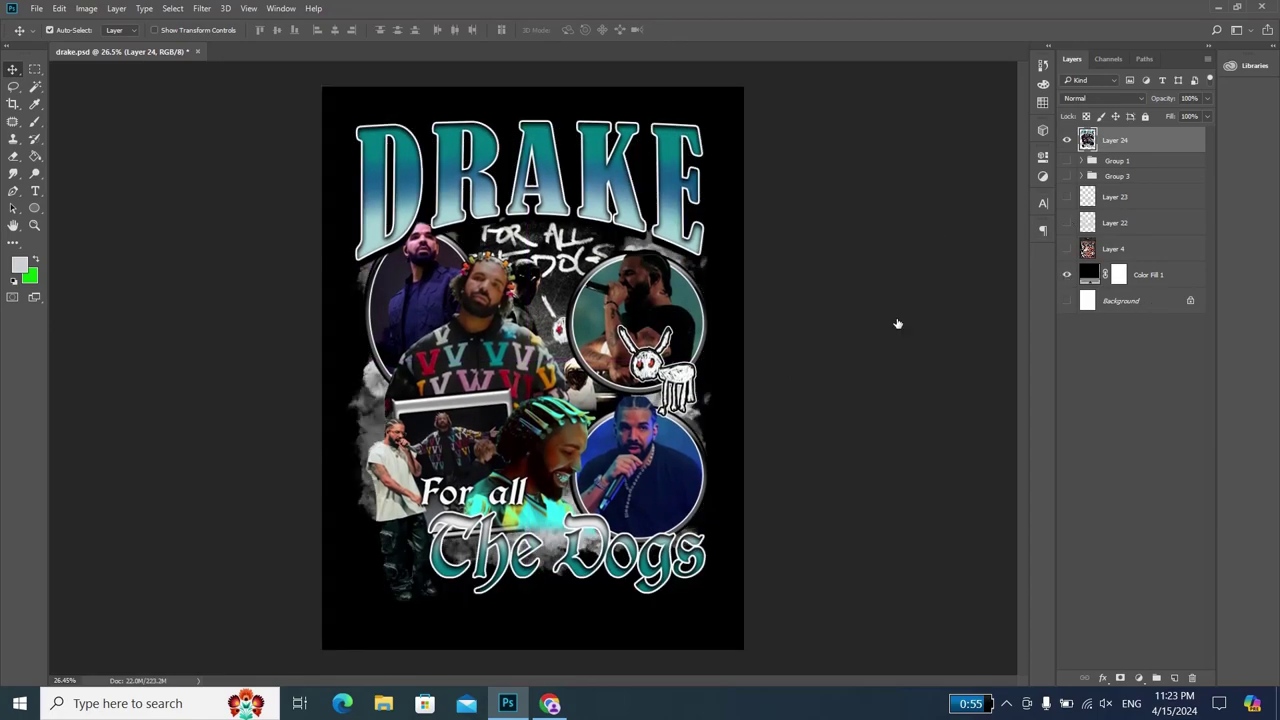
click(1137, 679)
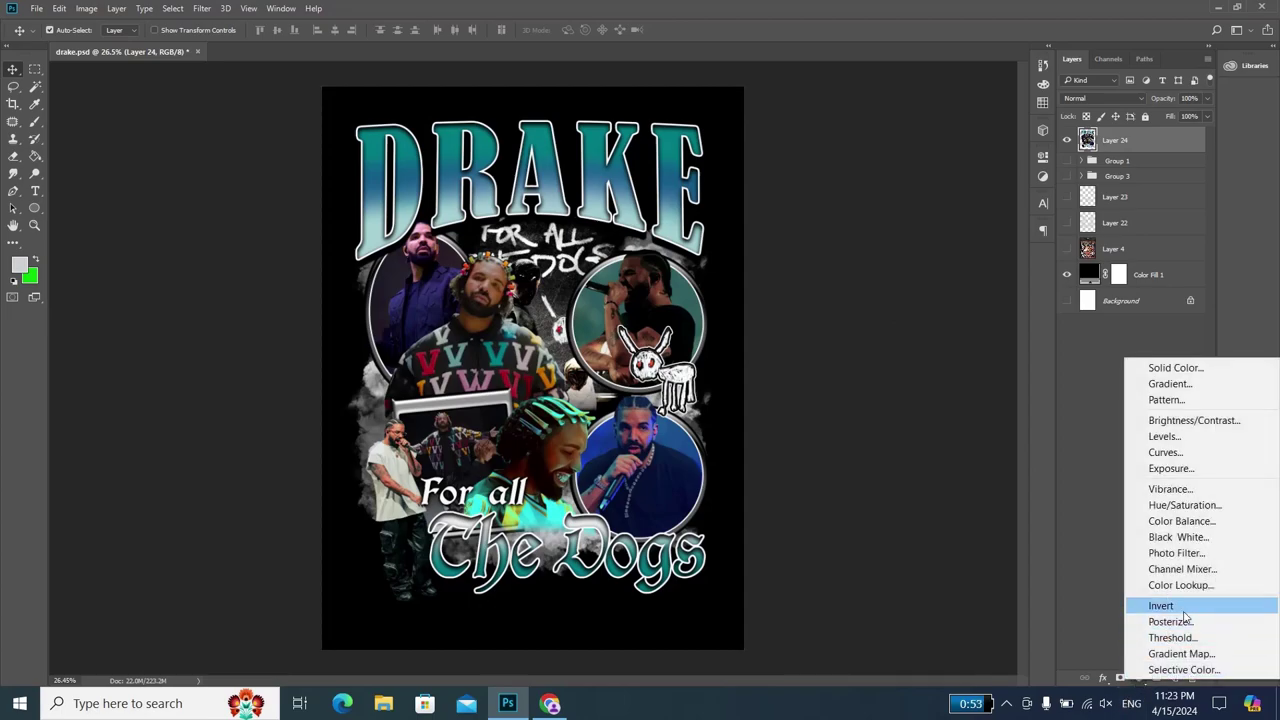
- Add a Color Balance layer pushing midtones toward blue and magenta, and adjust the shadows' cyan and blue balance
click(1197, 523)
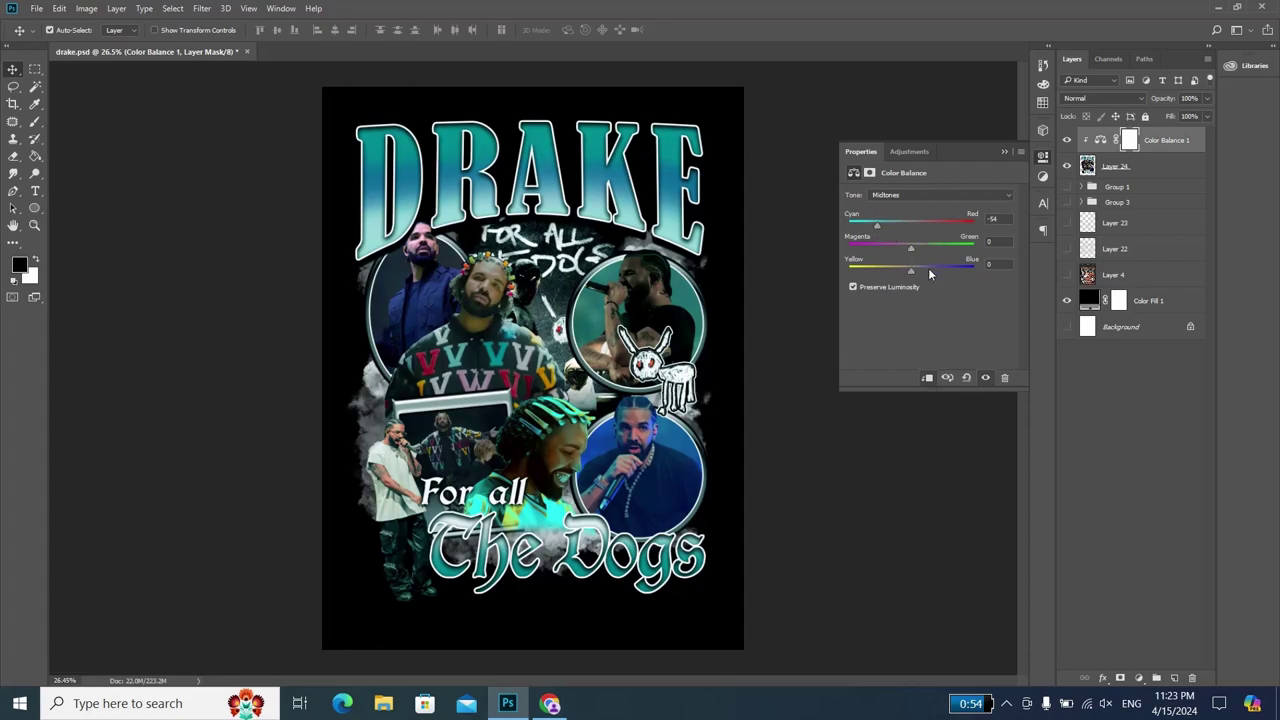
drag(911, 271, 916, 271)
drag(882, 277, 917, 280)
drag(911, 250, 895, 251)
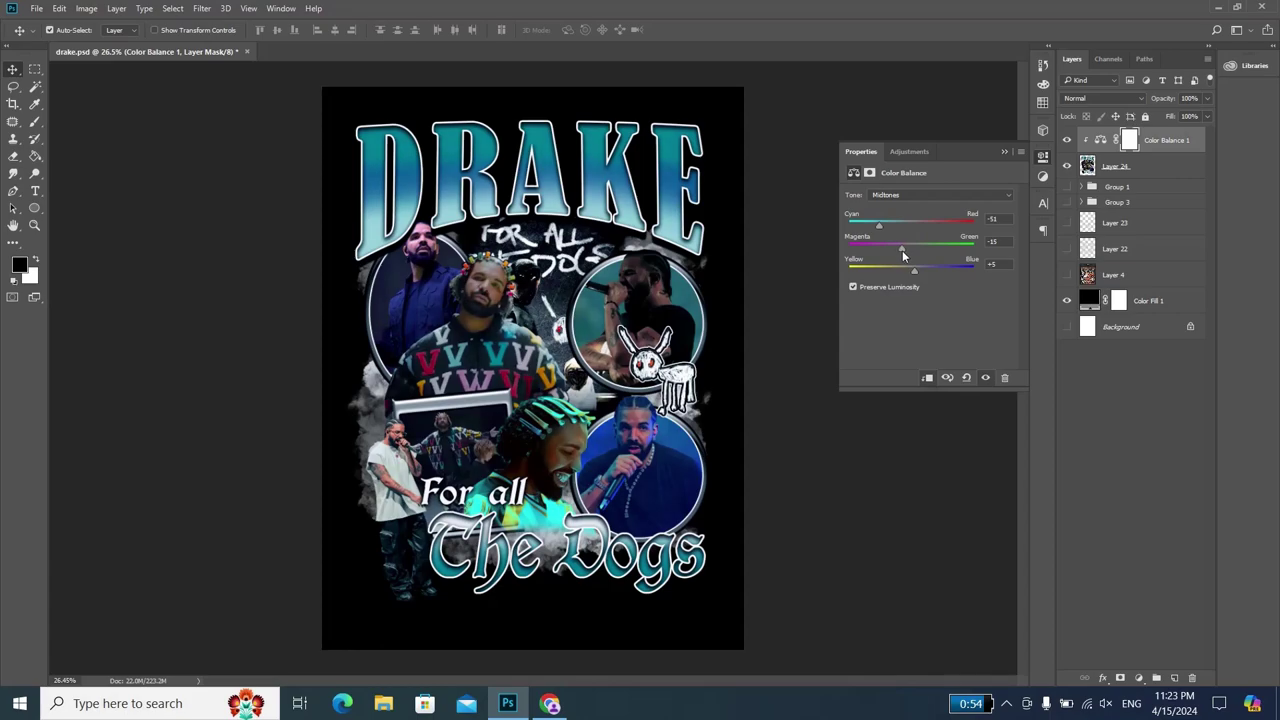
click(922, 193)
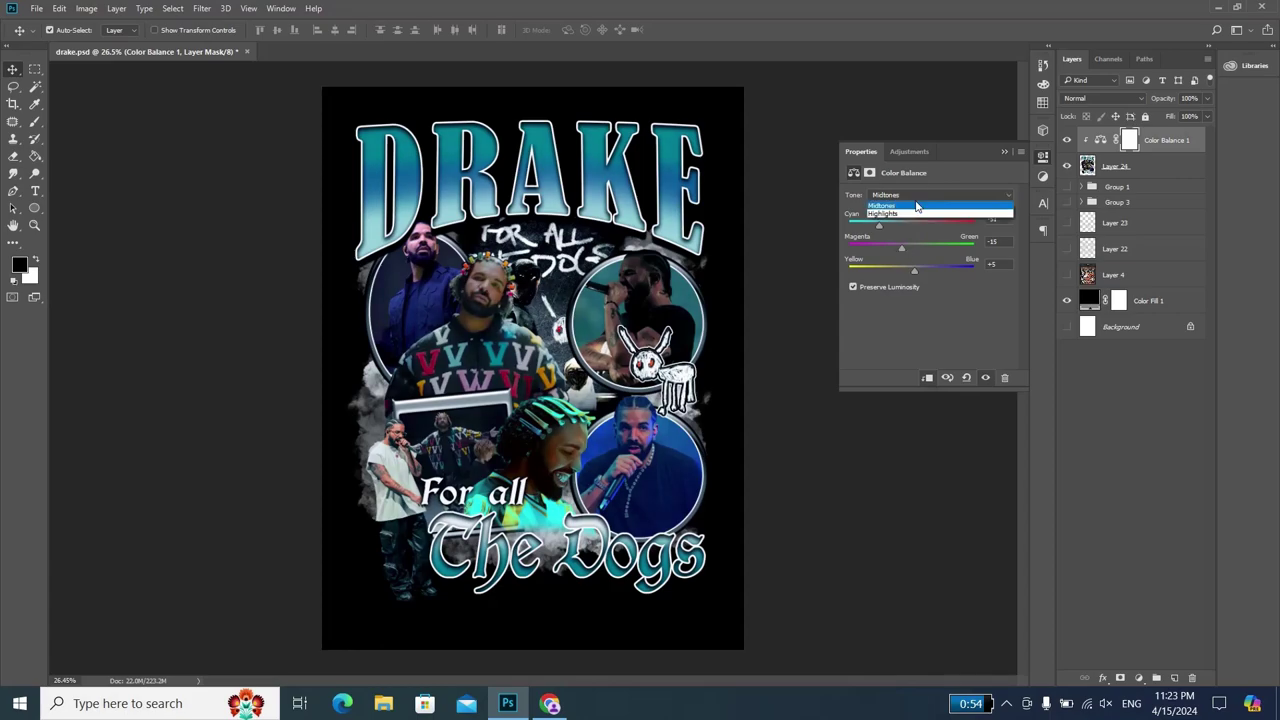
click(913, 207)
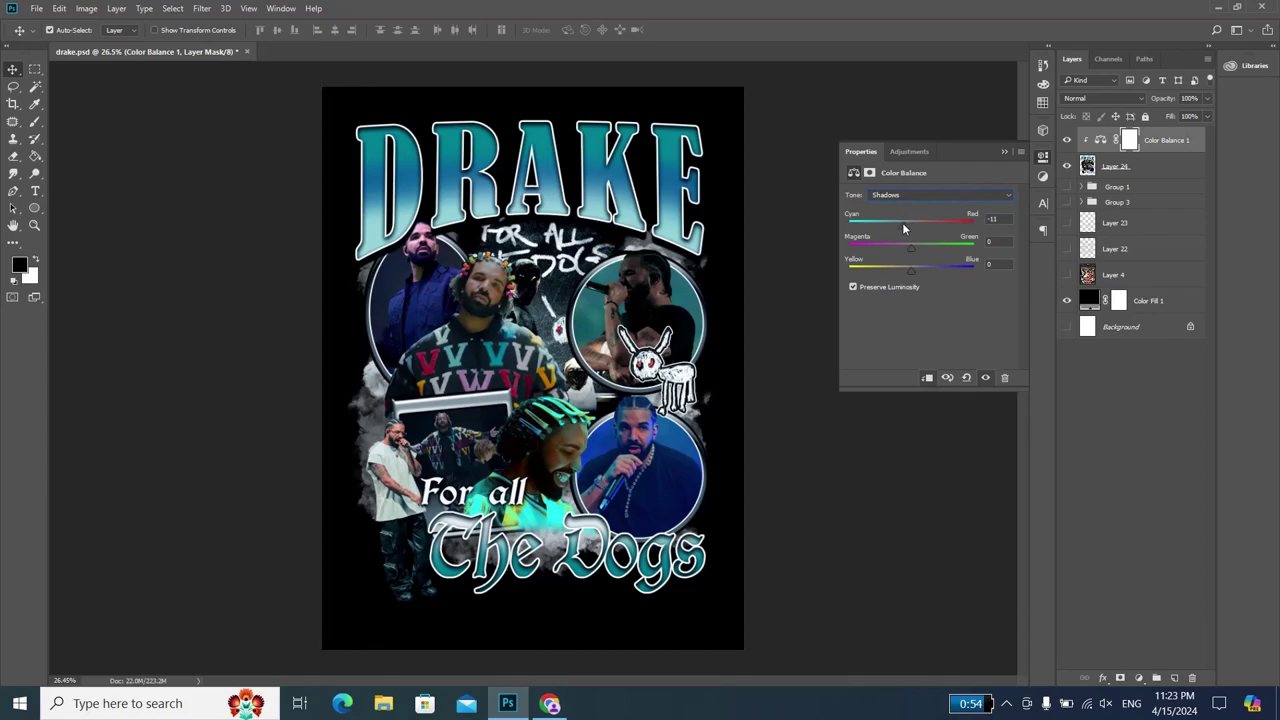
drag(903, 228, 891, 234)
drag(911, 269, 903, 272)
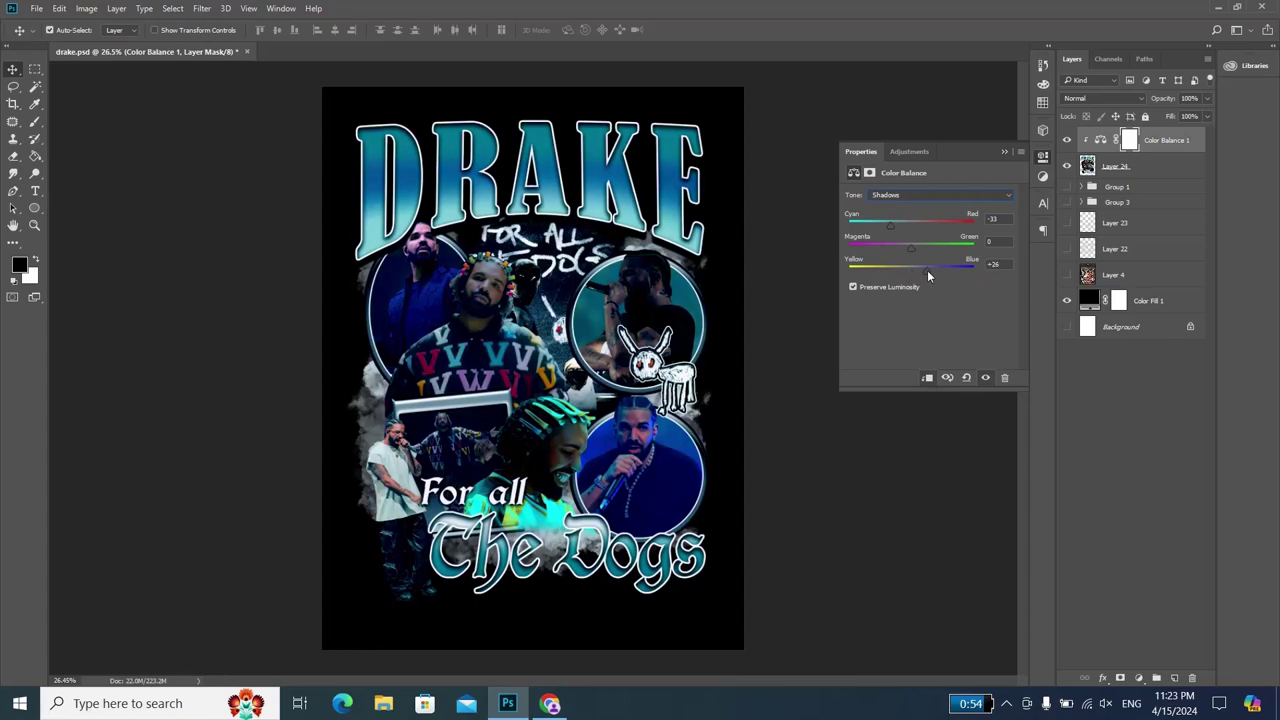
- Shift the Color Balance highlights toward cyan, settling at Cyan −35 and Magenta −19
click(942, 195)
click(910, 218)
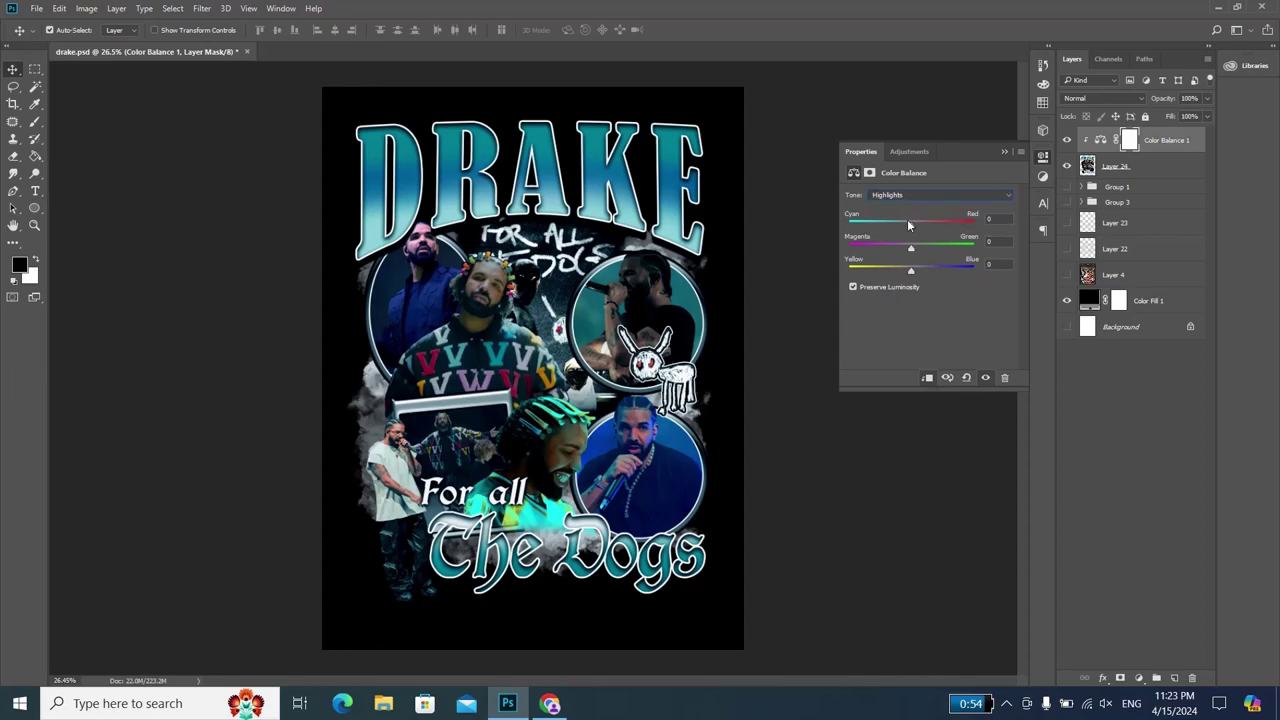
drag(907, 229, 881, 232)
drag(875, 233, 899, 247)
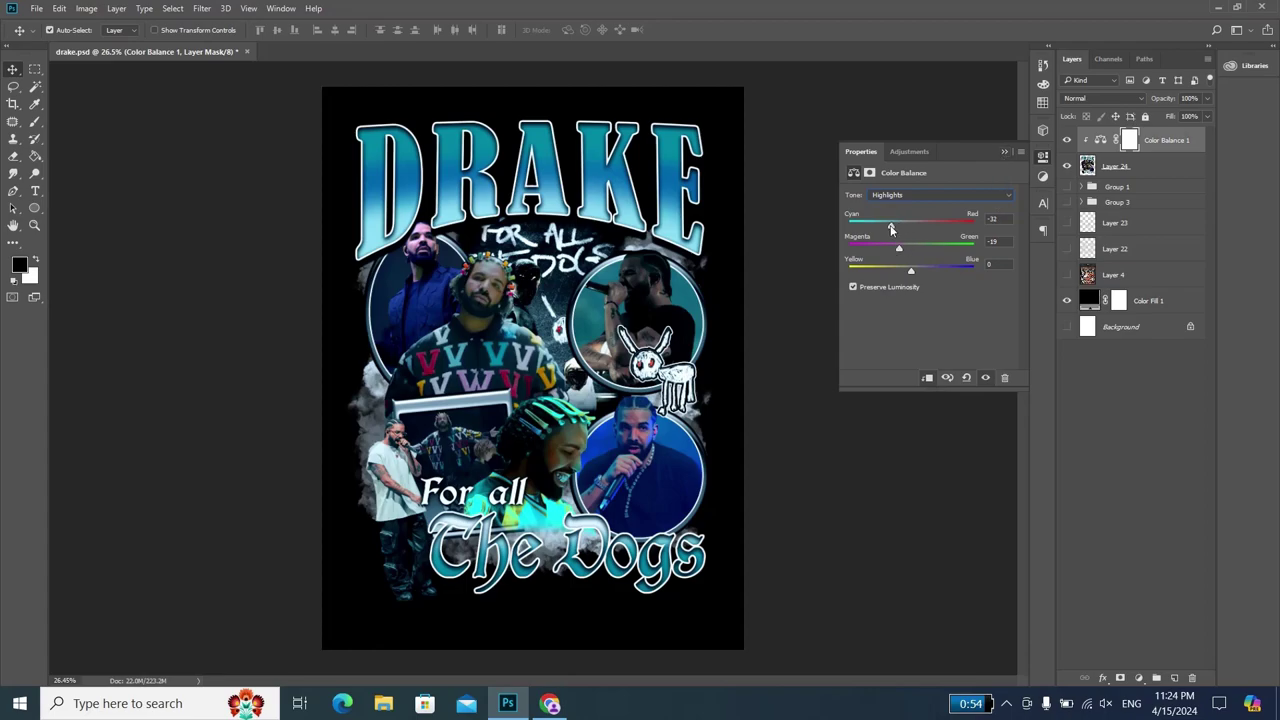
- Compare the design with the tint on and off, then lower Color Balance 1's fill to 39%
click(1004, 151)
click(1066, 140)
click(1066, 140)
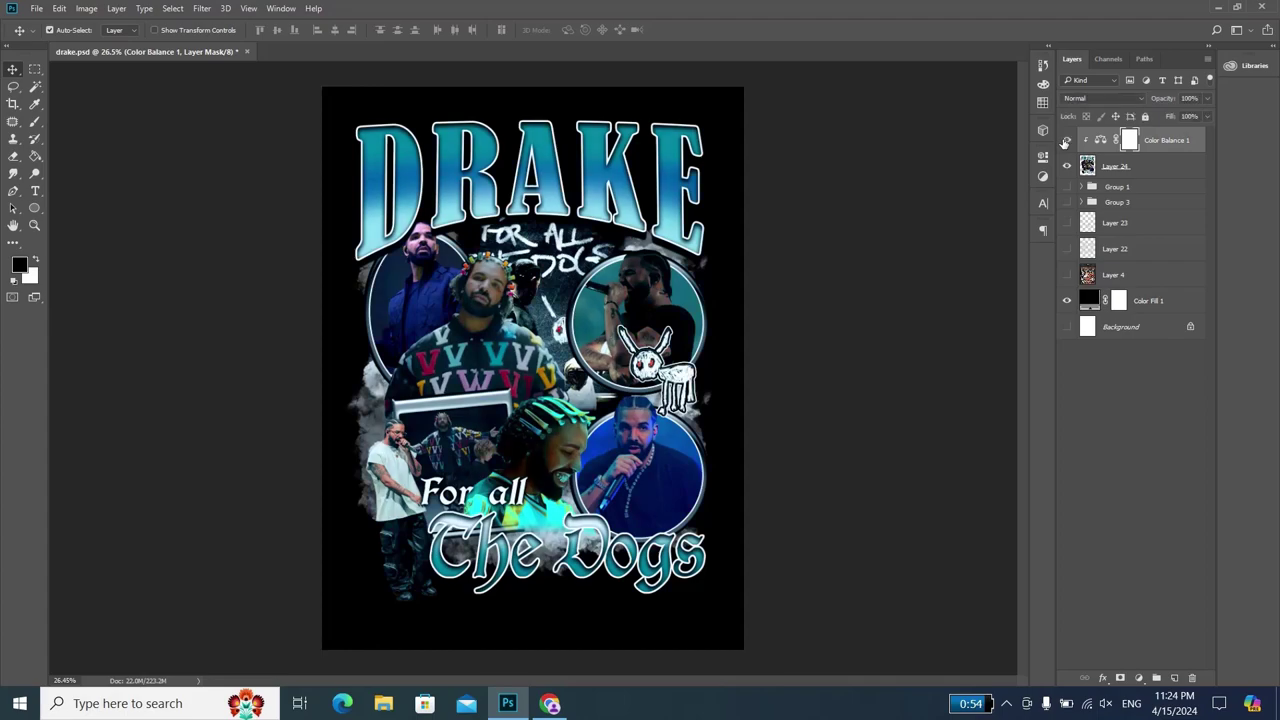
click(1066, 140)
click(1066, 140)
click(1205, 116)
drag(1208, 133, 1174, 136)
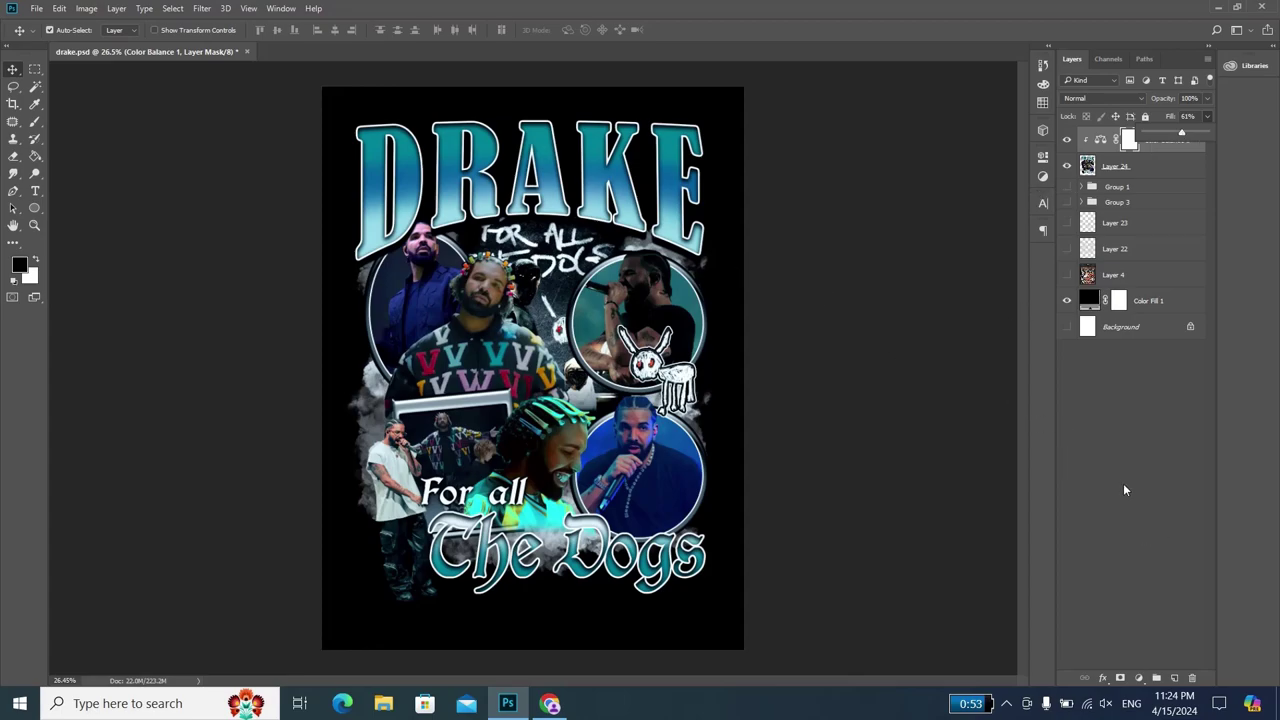
- Add a Color Lookup adjustment layer above the Drake collage
click(1139, 679)
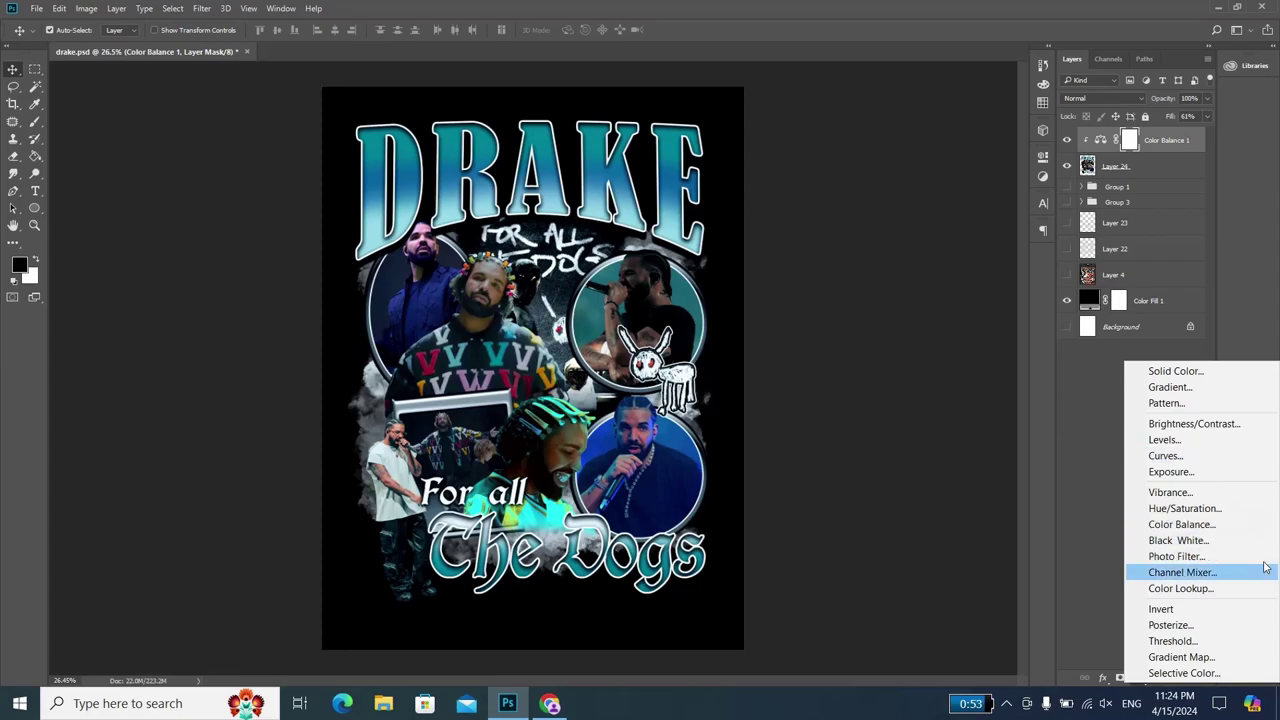
click(1174, 592)
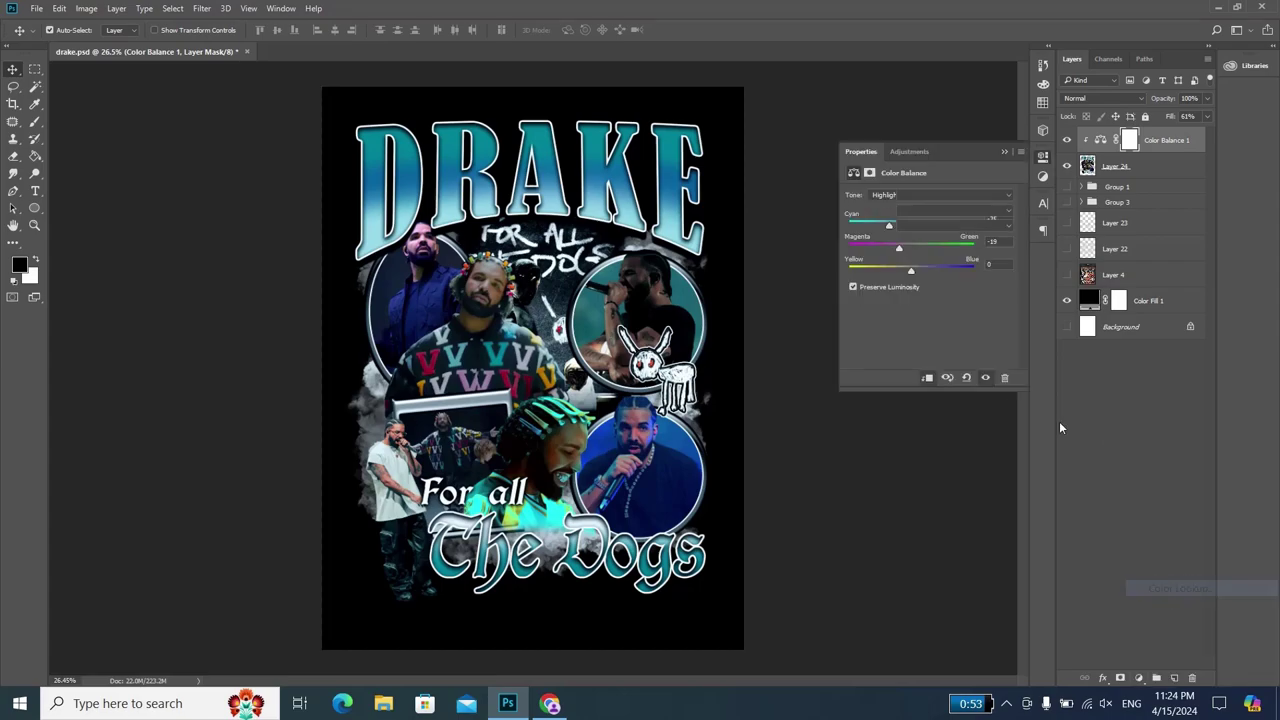
- Preview 3D LUT looks from 2Strip.look through Crisp_Winter, FoggyNight and the Fuji F125 film looks
click(942, 197)
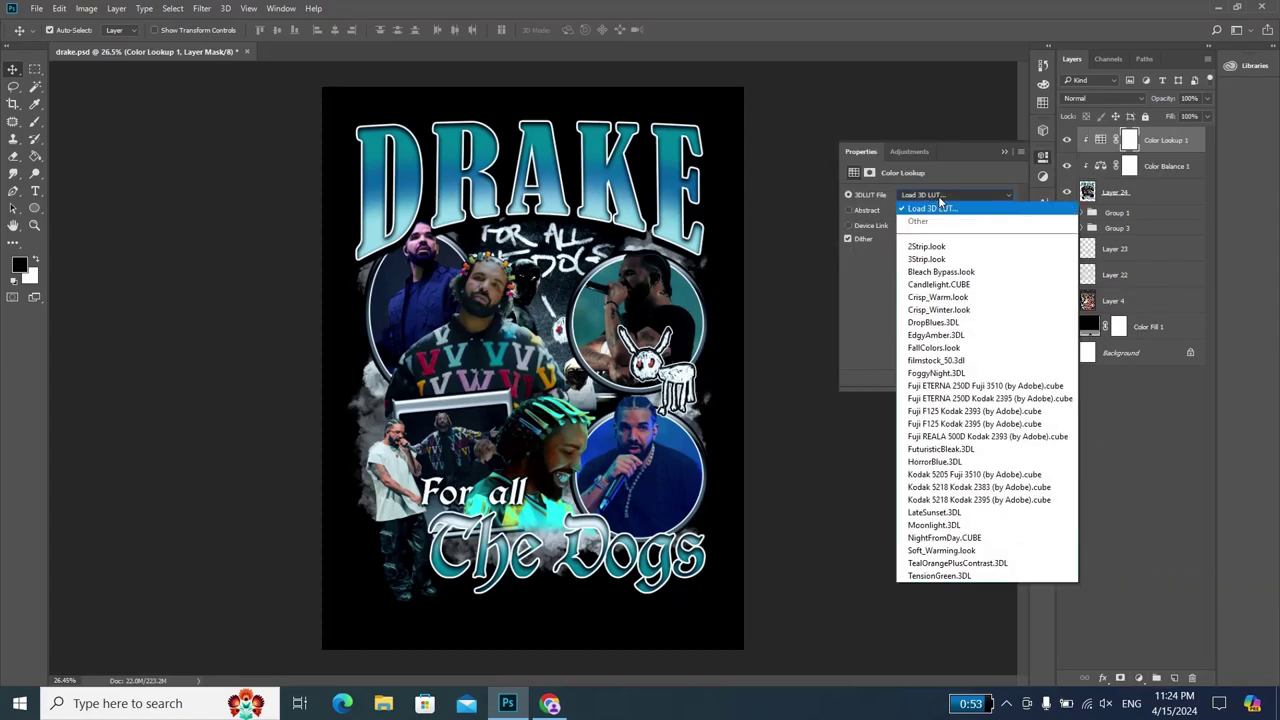
click(935, 247)
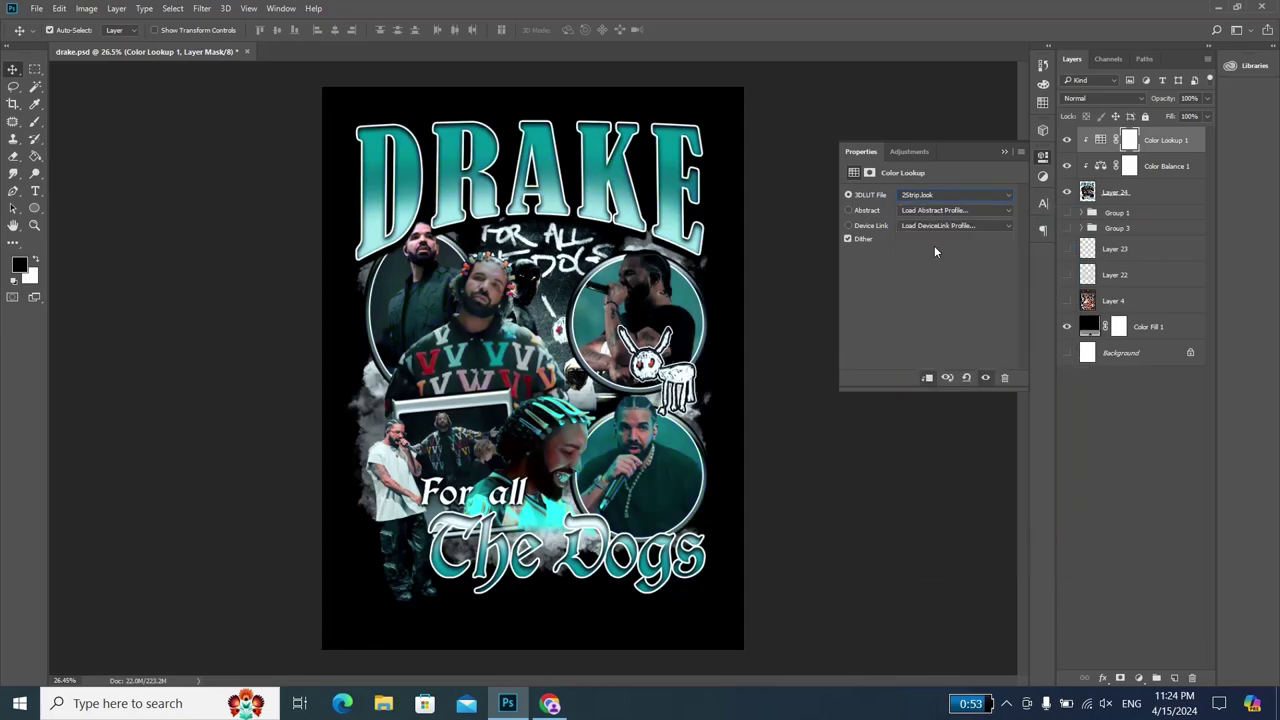
key(Down)
key(Down)
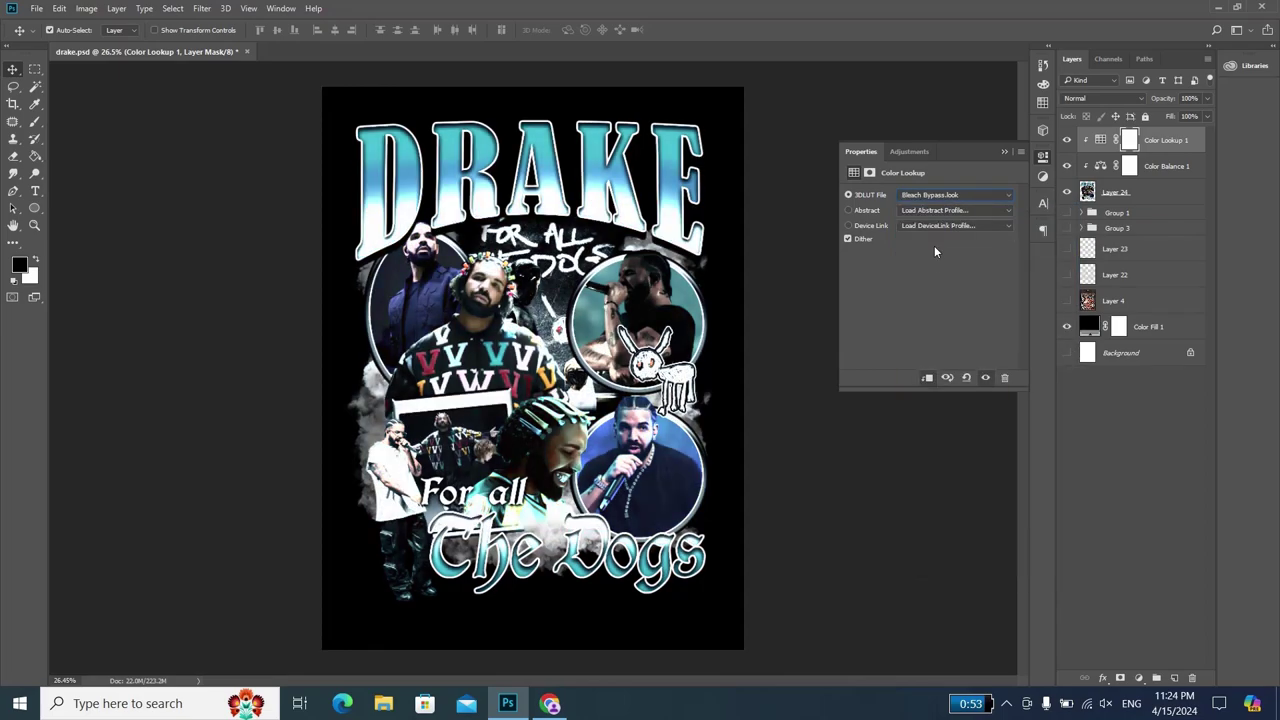
key(Down)
key(Up)
key(Down)
key(Down)
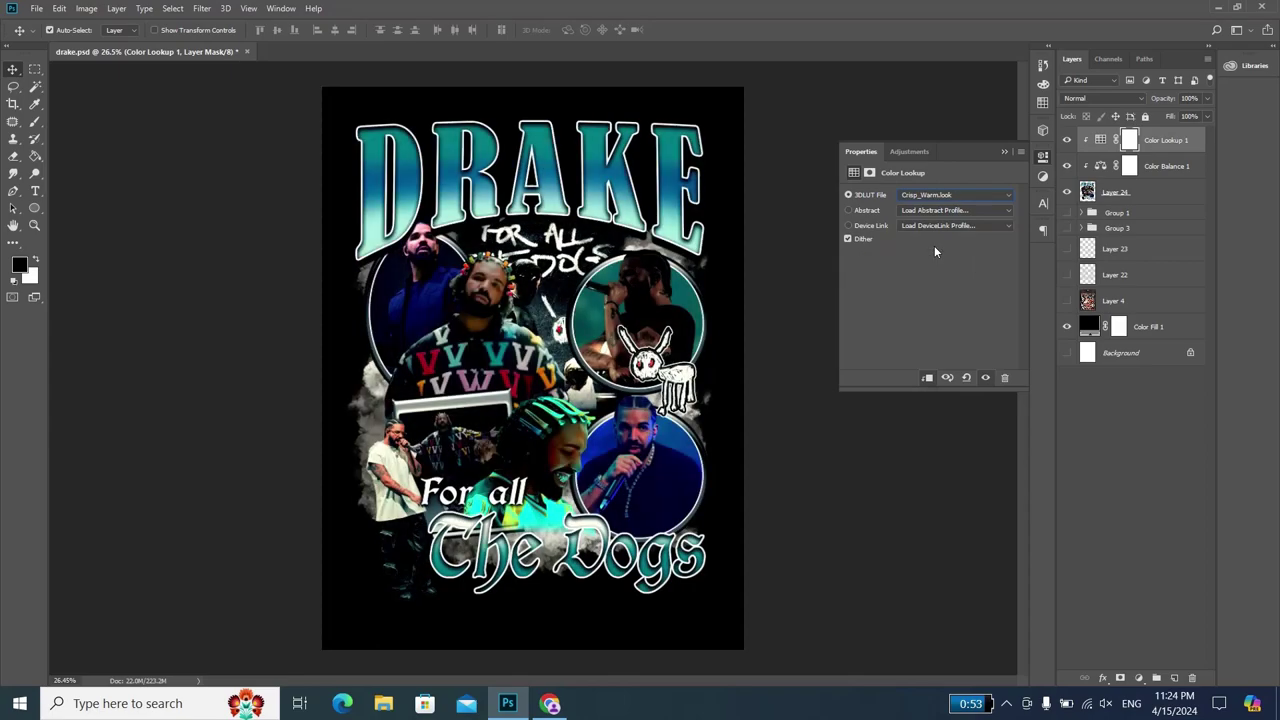
key(Down)
key(Down)
key(Down)
key(Down)
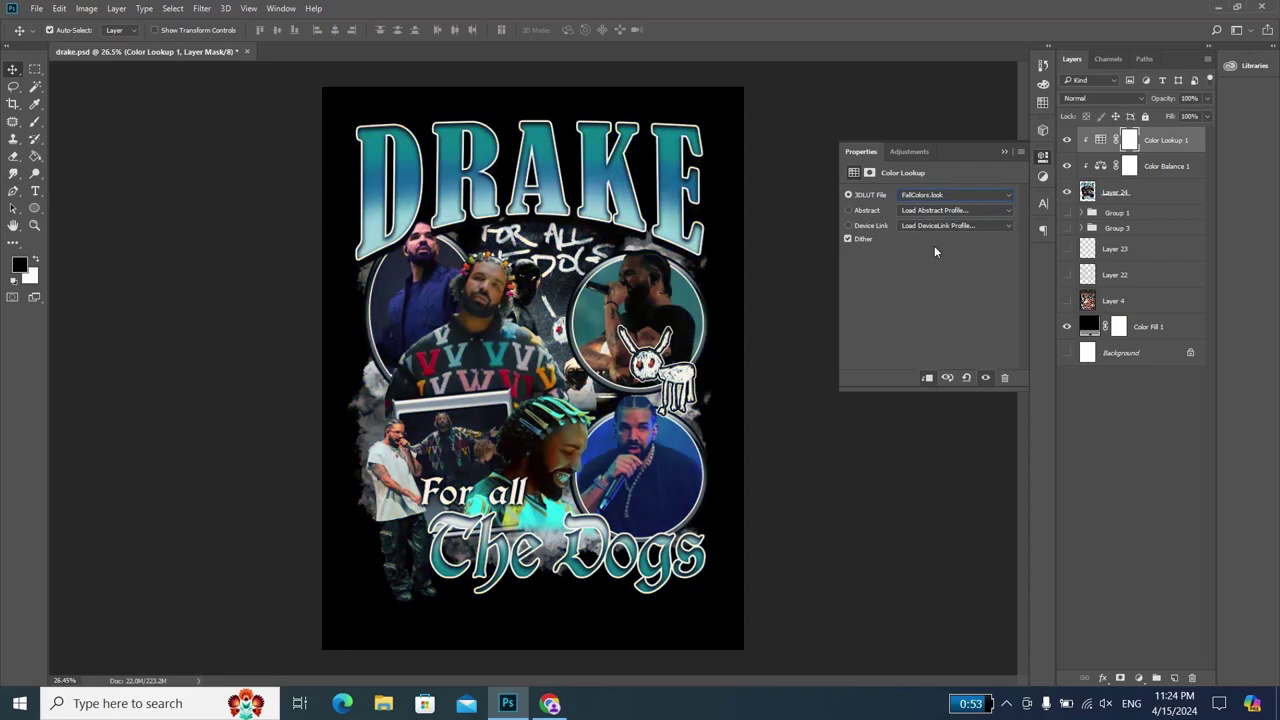
key(Down)
key(Down)
key(Down)
key(Down)
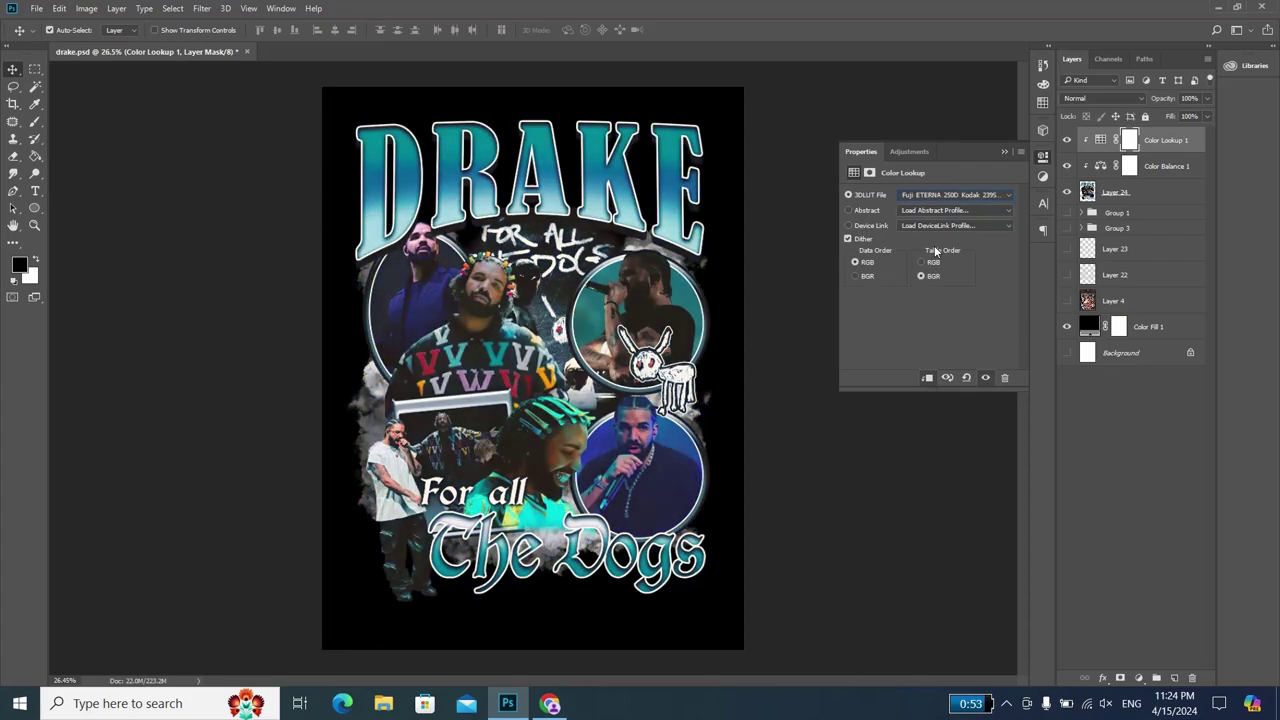
key(Down)
- Preview the Kodak film looks through TensionGreen.3DL, then apply Bleach Bypass.look
key(Down)
key(Down)
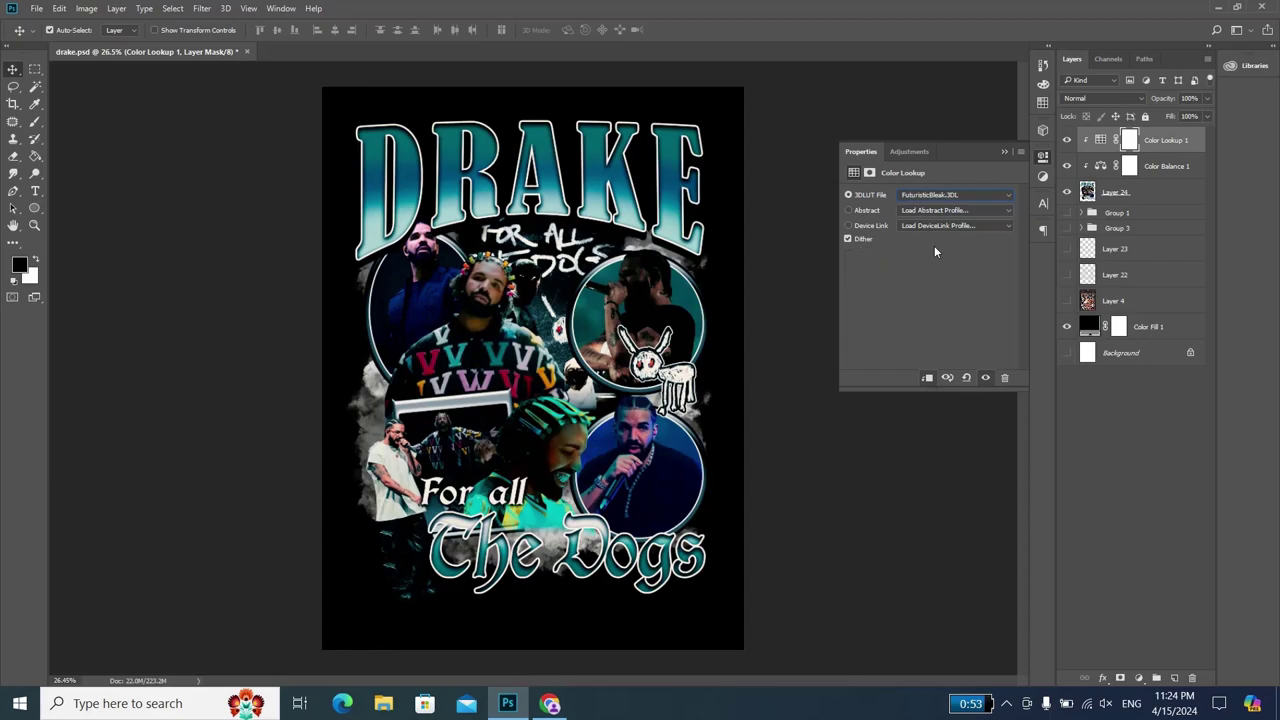
key(Down)
key(Down)
key(Down)
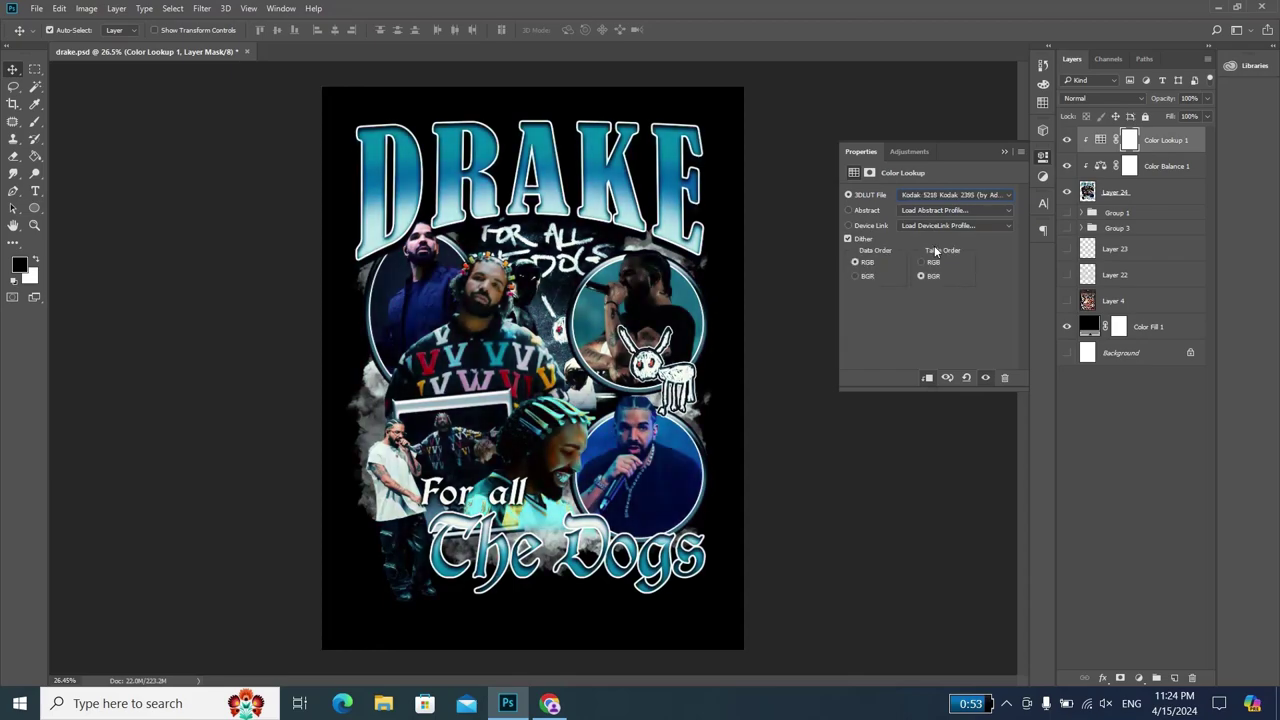
key(Up)
key(Down)
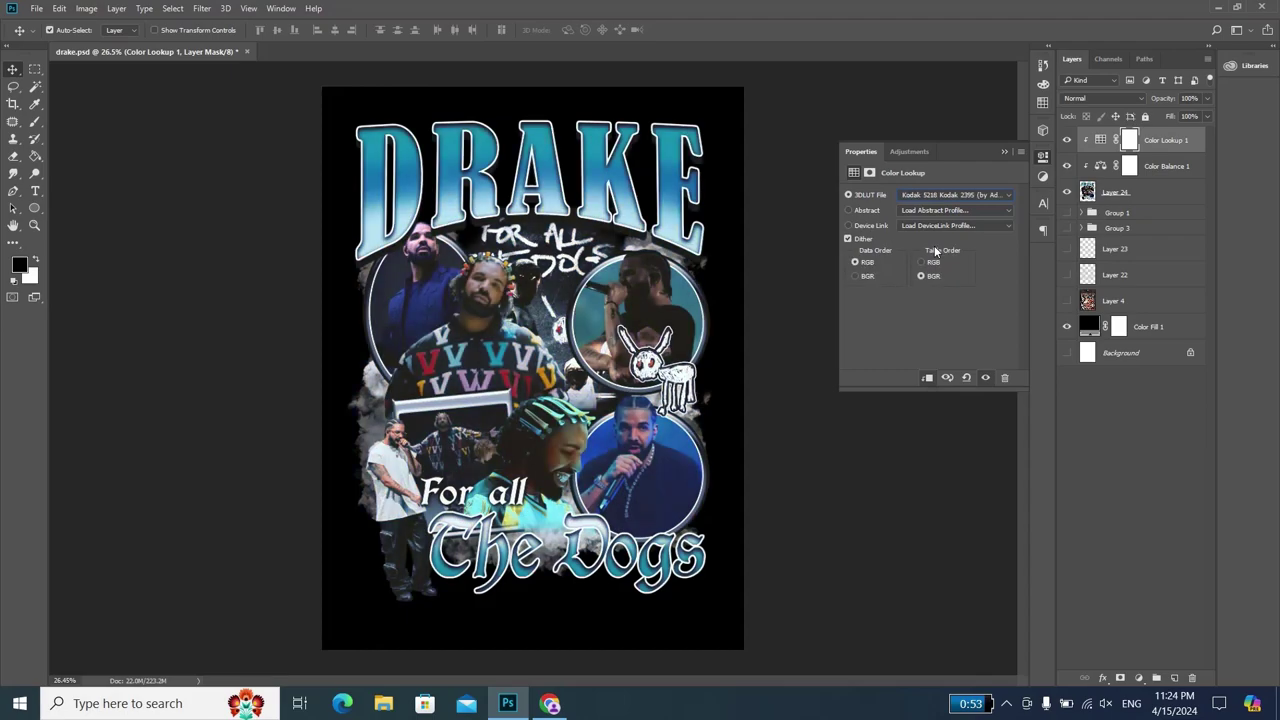
key(Down)
key(Down)
key(Down)
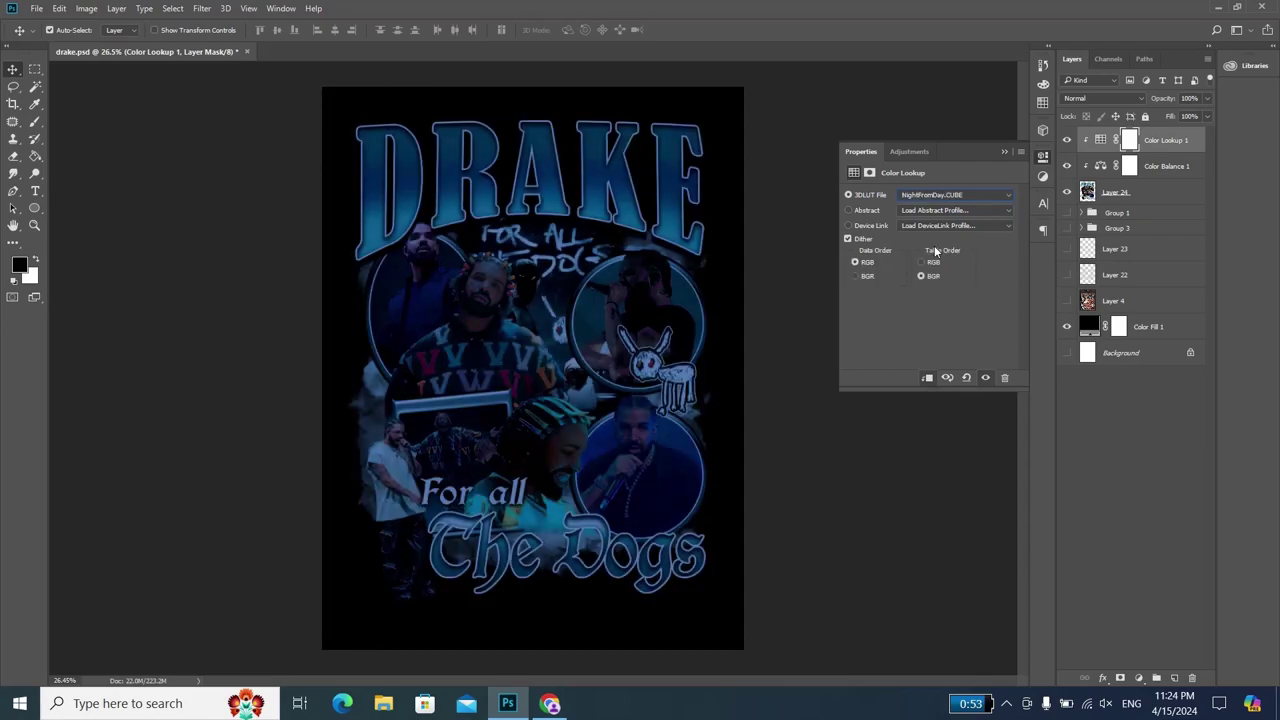
key(Down)
key(Down)
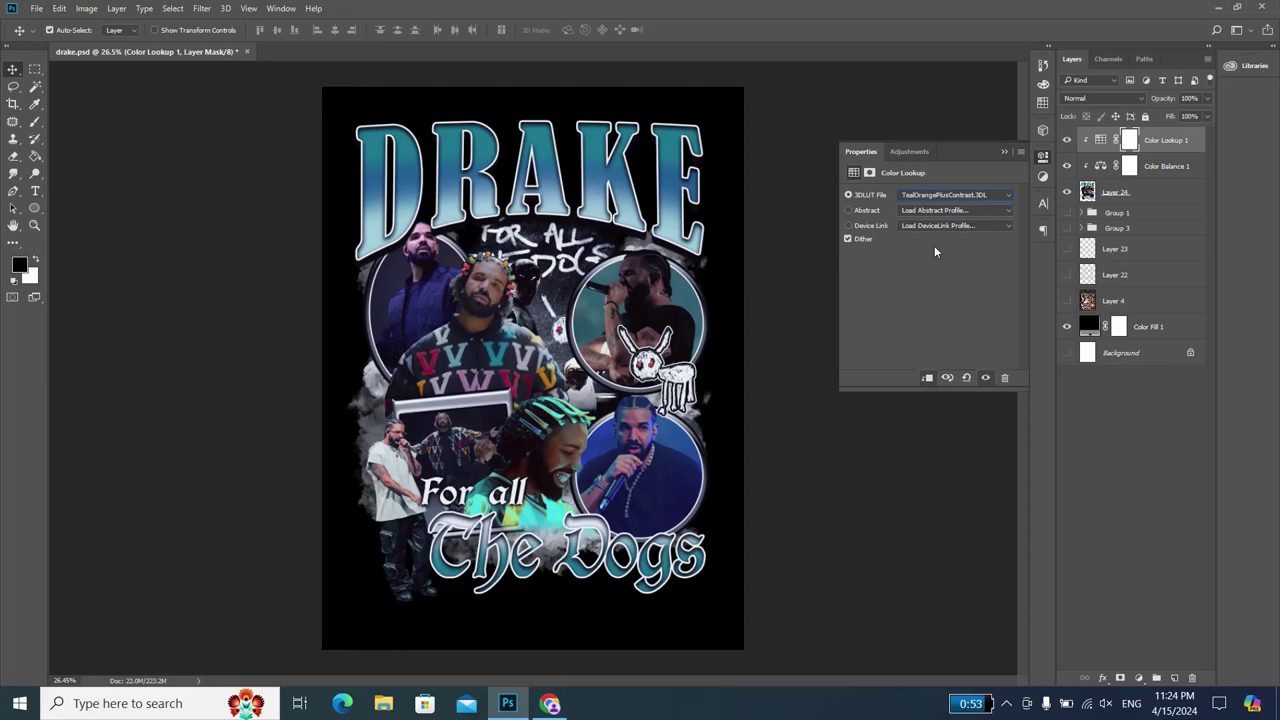
key(Down)
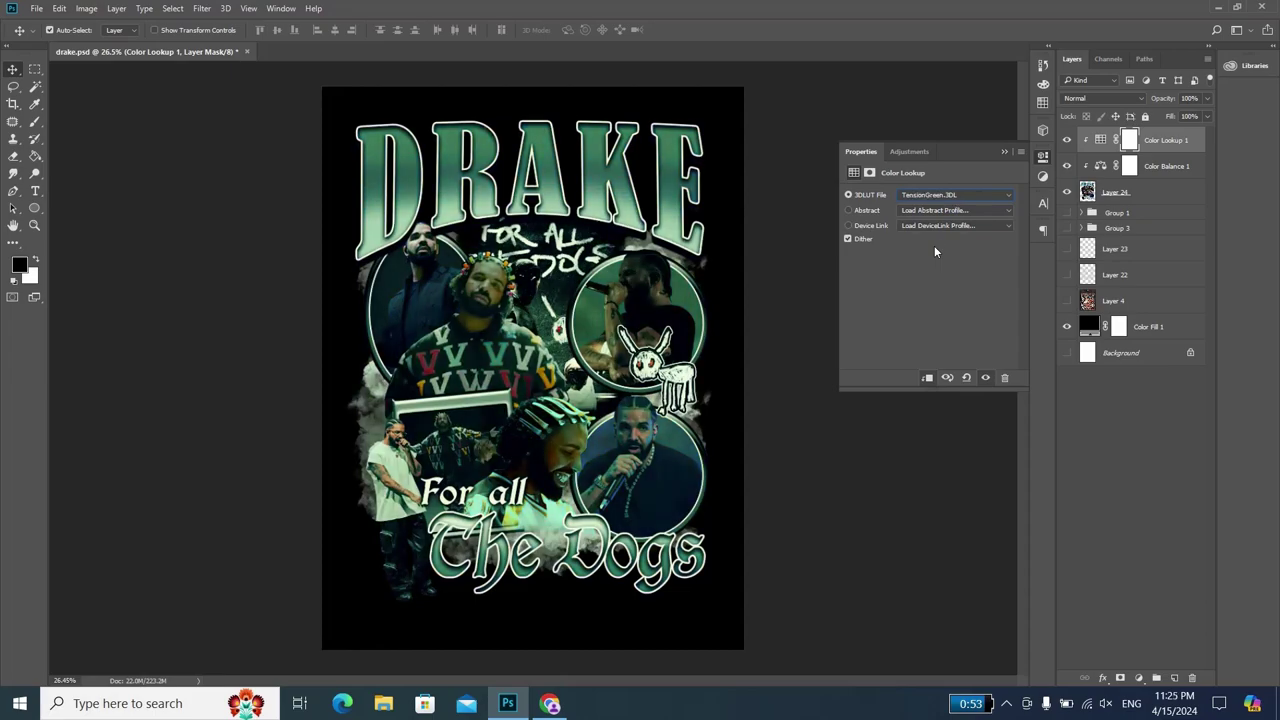
click(950, 195)
key(Down)
key(Return)
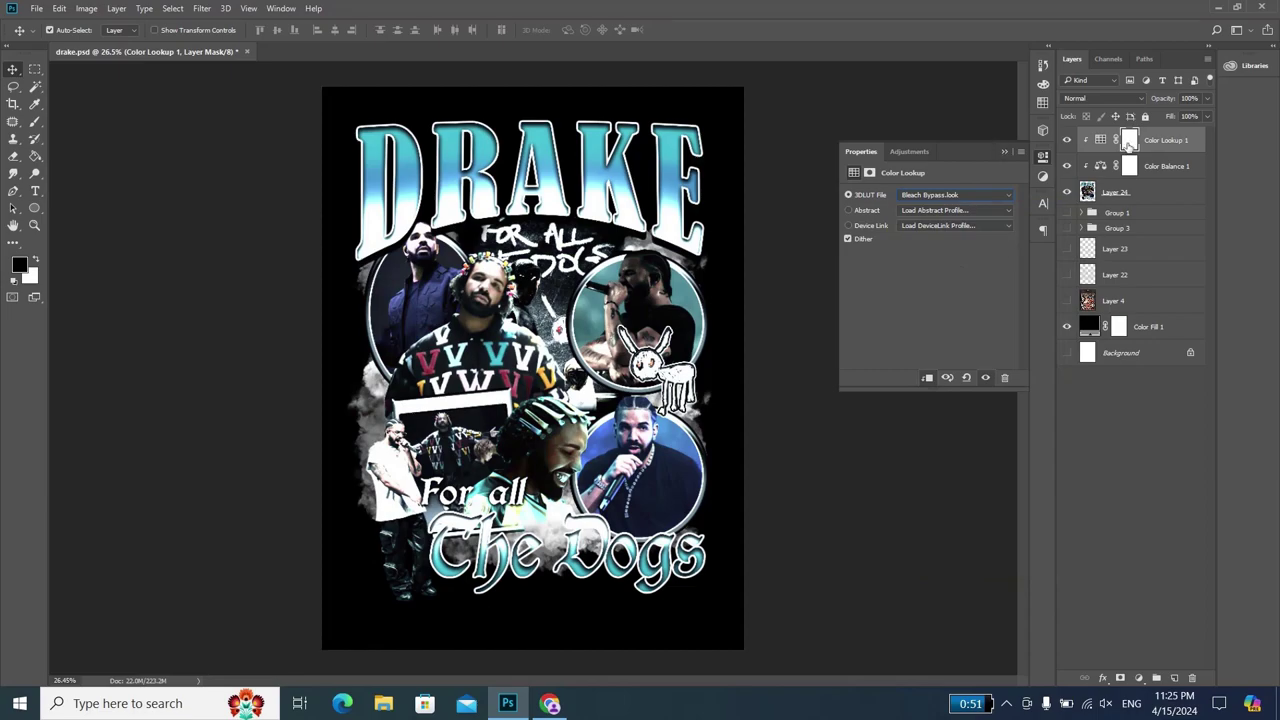
- Lower the Color Lookup layer's fill to 32% and select Layer 24
click(1206, 117)
drag(1175, 135, 1164, 139)
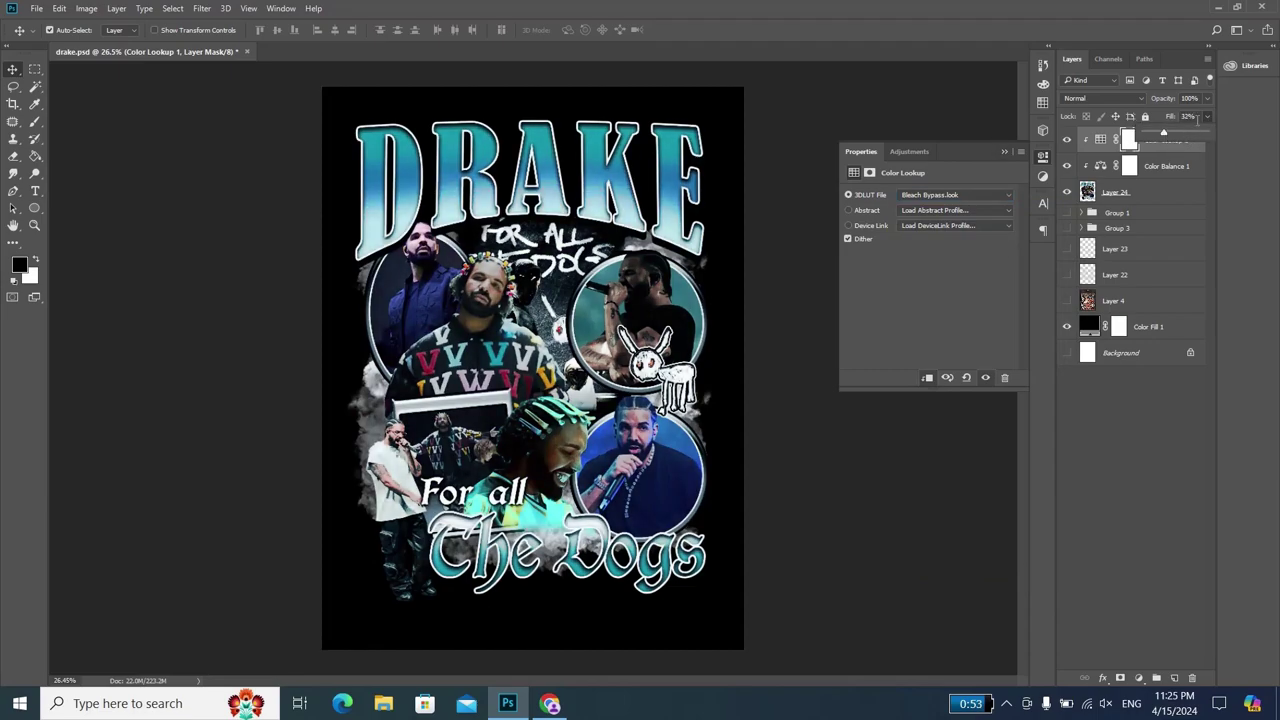
click(1206, 117)
click(1004, 152)
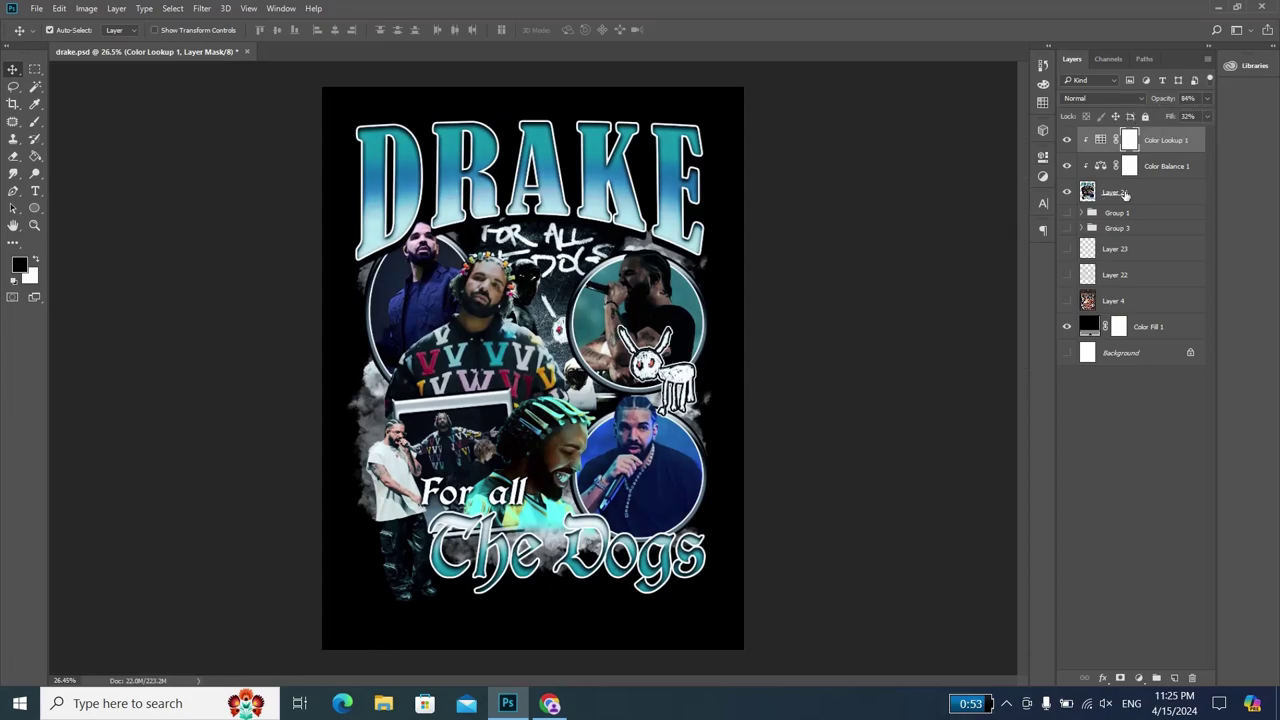
click(1126, 194)
- Add a white layer mask to Layer 24 and switch to the Brush tool
click(1121, 678)
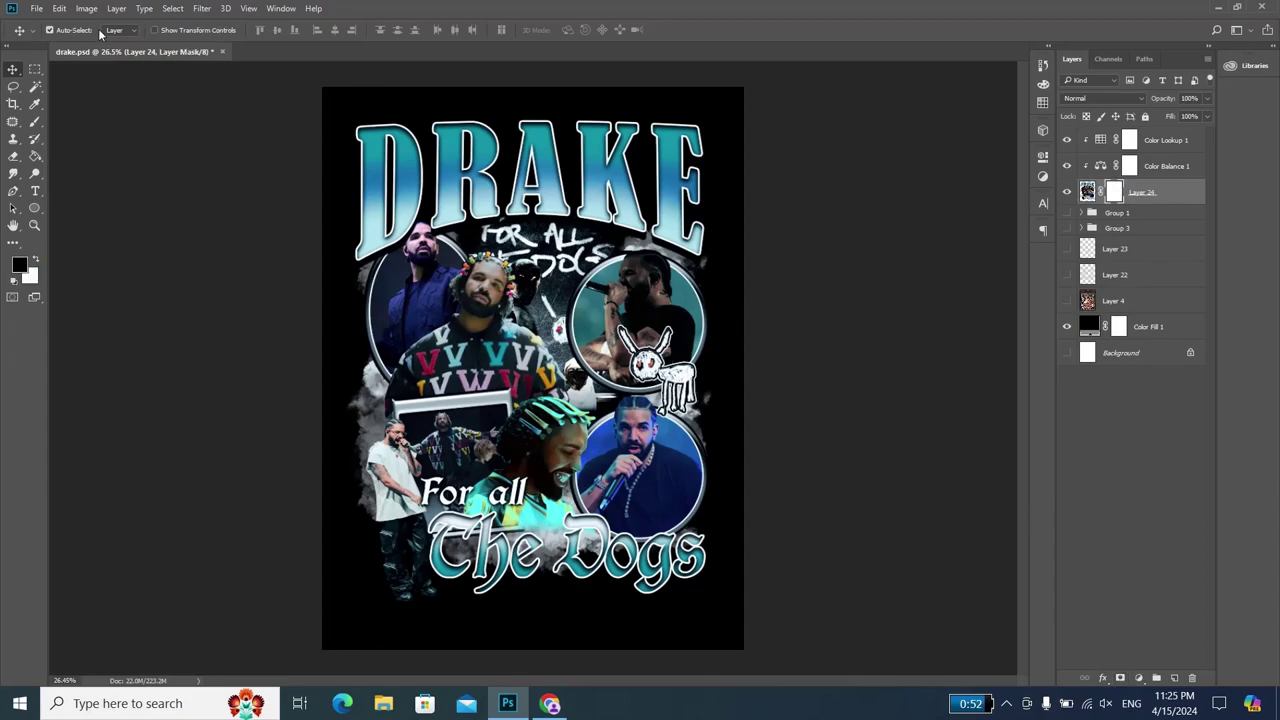
key(b)
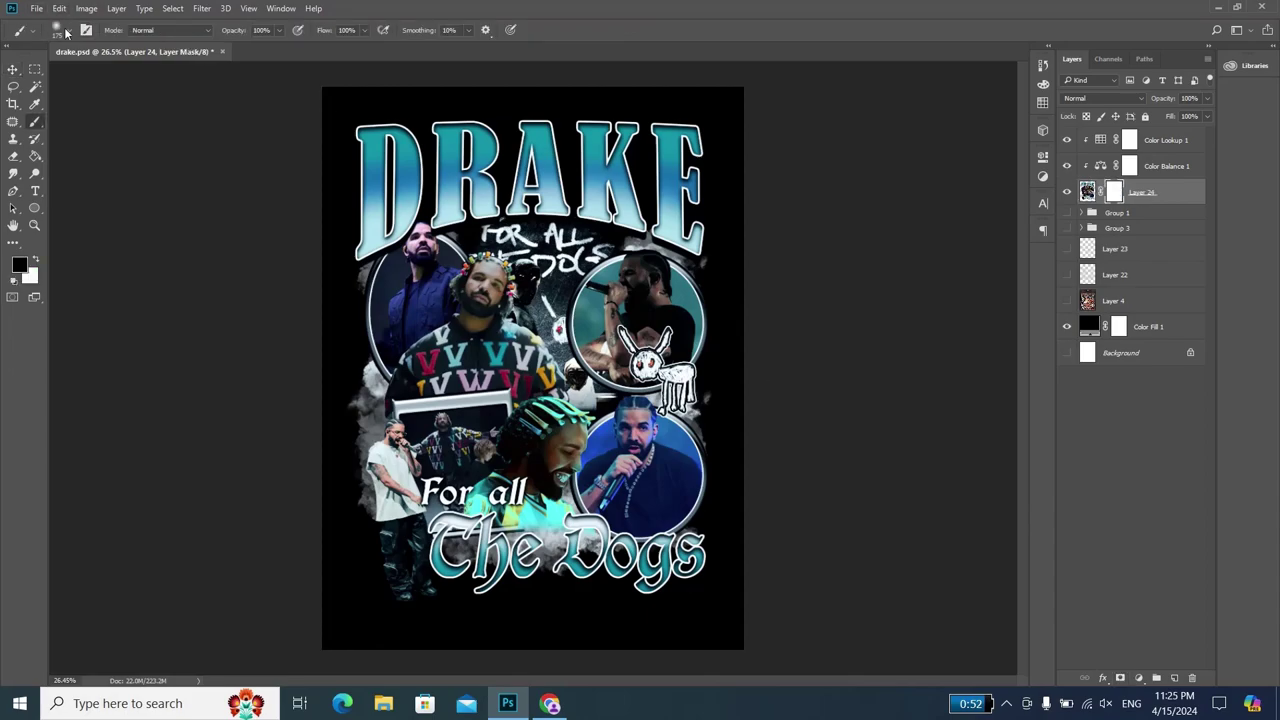
click(60, 30)
- Choose the vintage spatter brush from the brush presets
scroll(113, 169, down, 10)
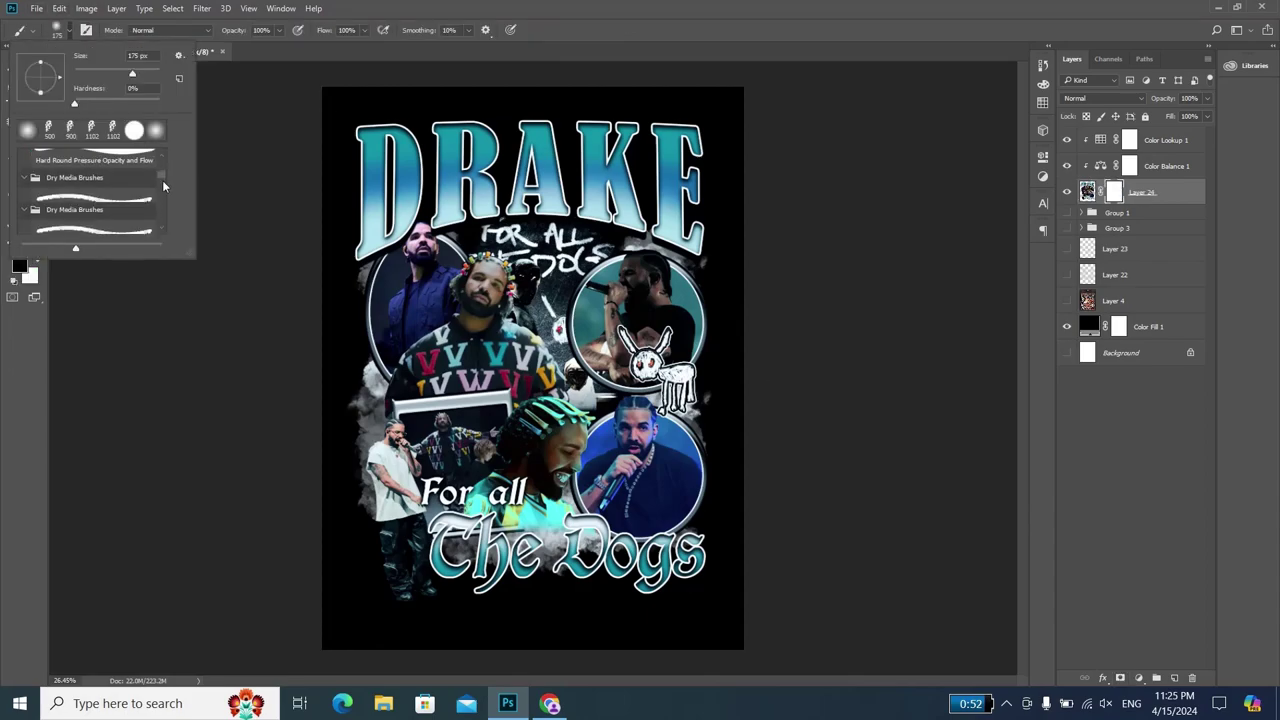
drag(162, 180, 164, 199)
scroll(117, 203, down, 2)
scroll(117, 203, down, 2)
scroll(117, 203, down, 2)
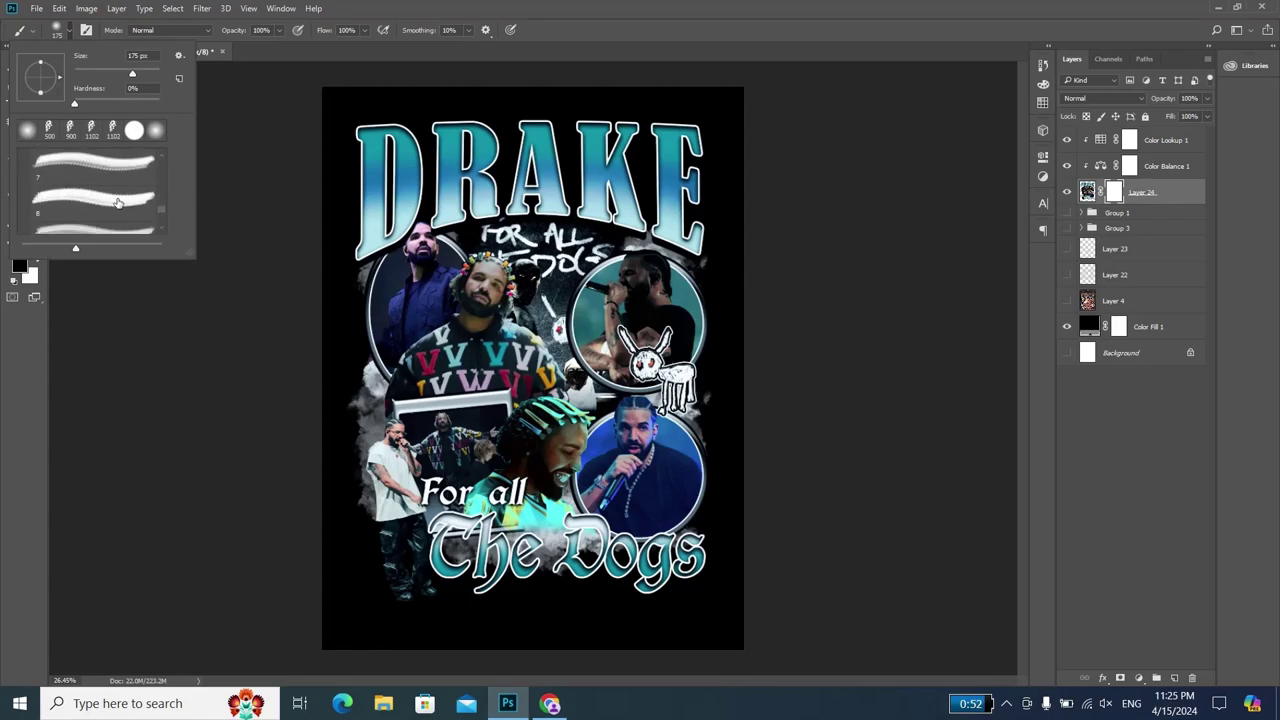
scroll(117, 203, down, 2)
scroll(117, 203, down, 2)
scroll(117, 203, down, 1)
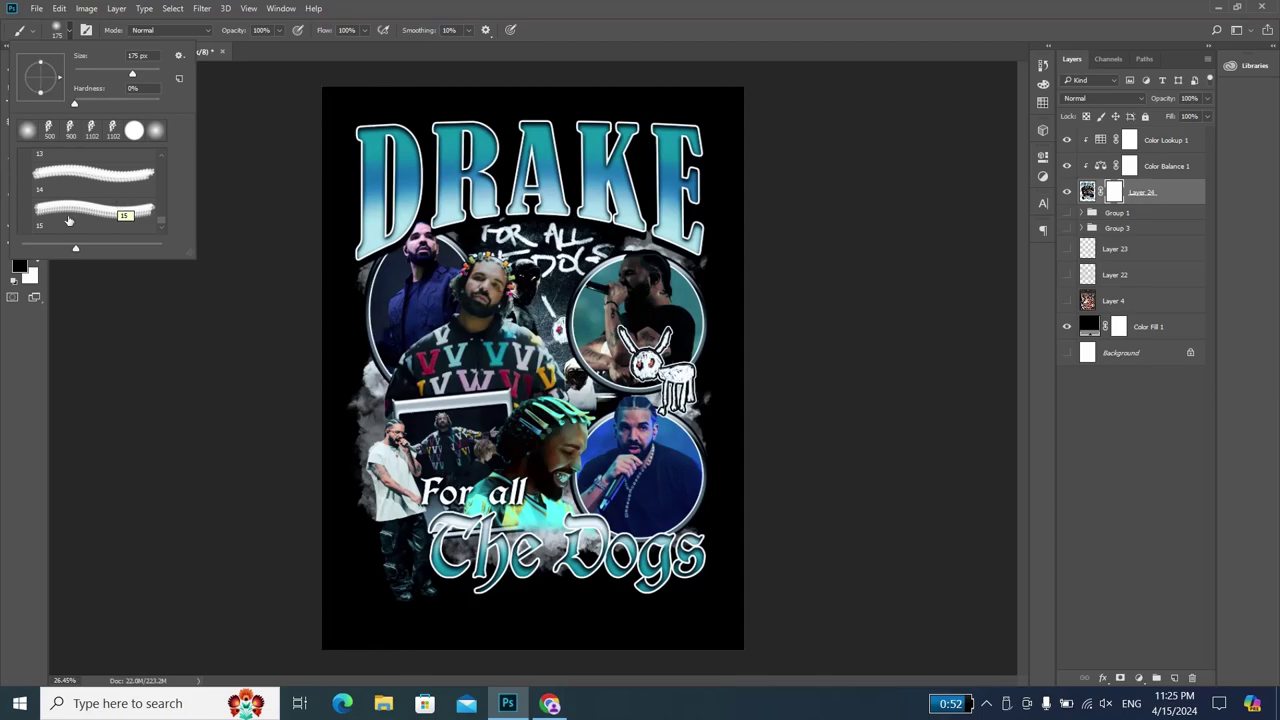
scroll(155, 220, up, 1)
scroll(155, 220, up, 3)
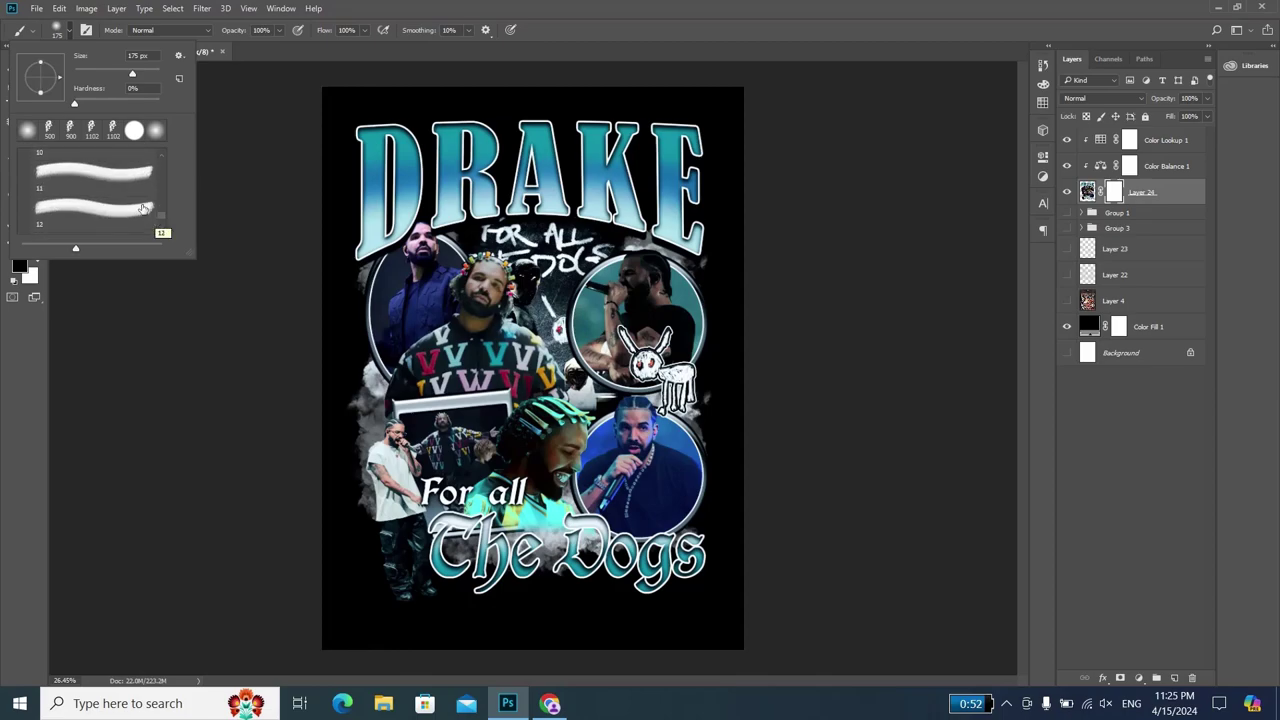
scroll(125, 205, up, 3)
scroll(95, 190, up, 3)
scroll(60, 177, up, 2)
scroll(60, 177, up, 1)
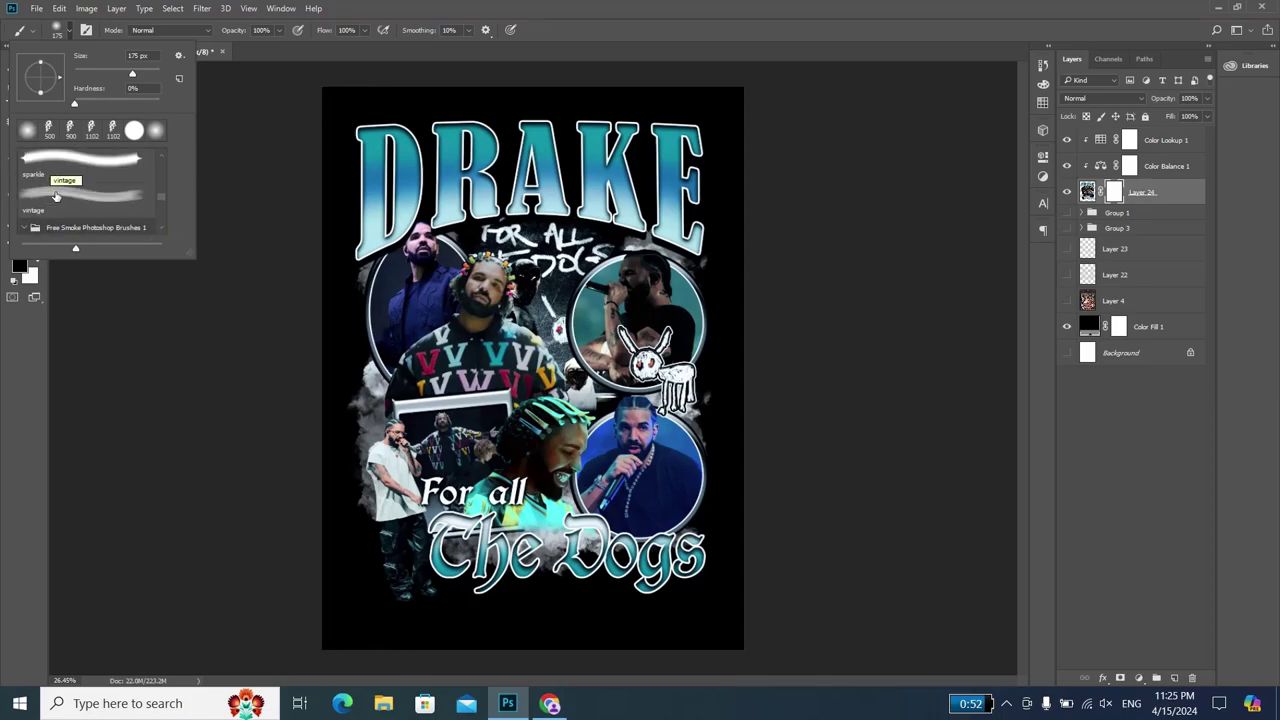
double_click(35, 188)
- Enlarge the spatter brush and stamp texture into Layer 24's mask, including the lower figures
key(bracketright)
key(bracketright)
key(bracketright)
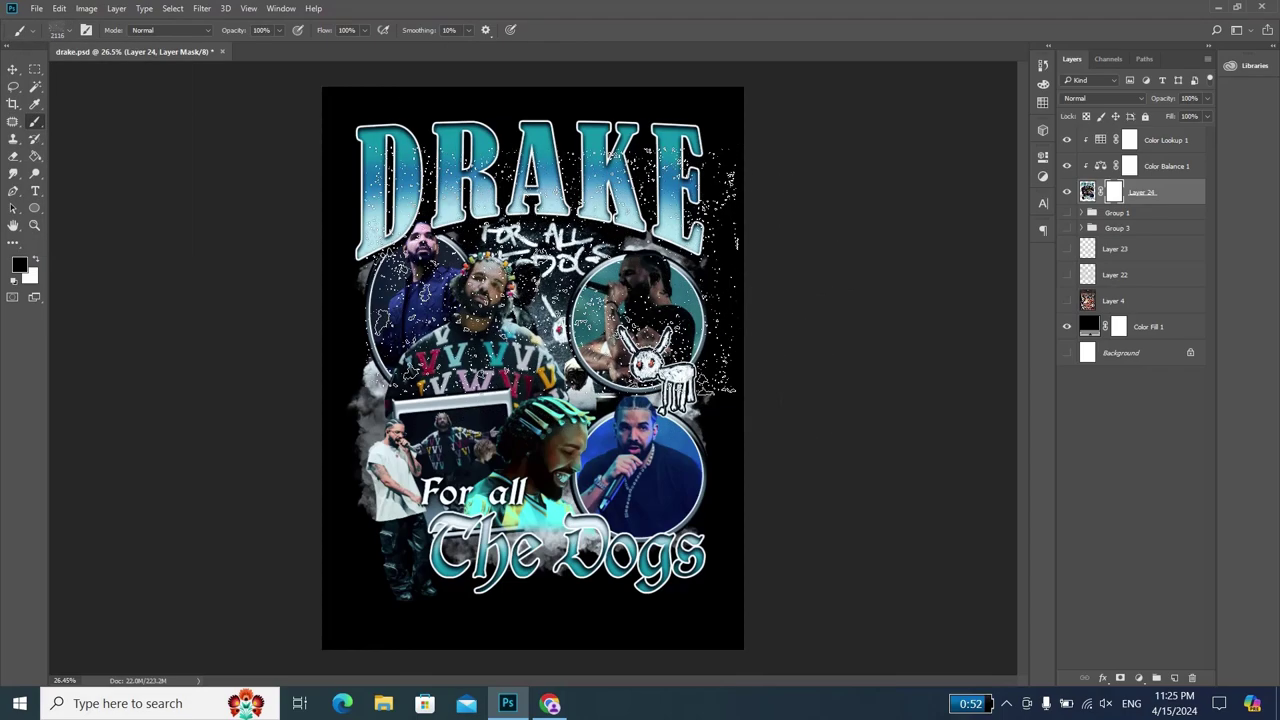
key(bracketright)
click(545, 268)
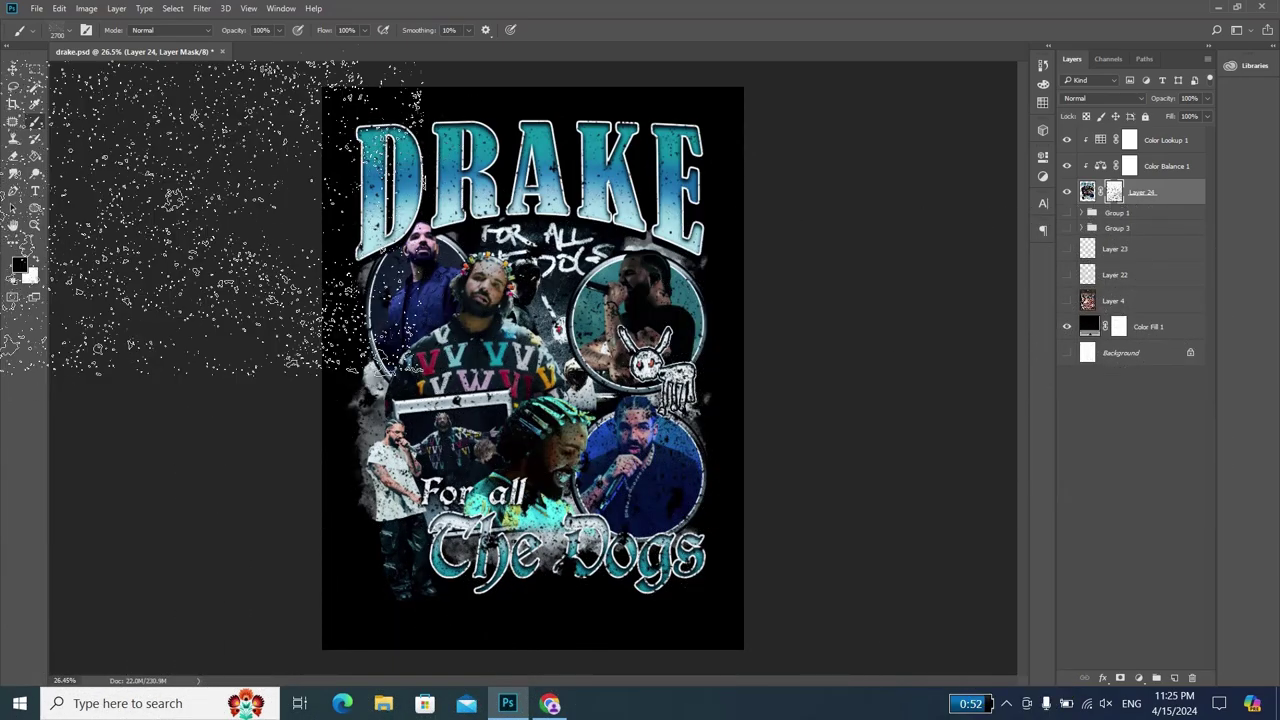
key(x)
mouse_move(240, 495)
mouse_down()
mouse_move(160, 530)
mouse_move(230, 385)
mouse_move(830, 385)
mouse_move(330, 360)
mouse_move(865, 380)
mouse_move(200, 390)
mouse_move(930, 270)
mouse_move(830, 190)
mouse_move(955, 420)
mouse_move(170, 380)
mouse_up()
- Paint more spatter across the top and bottom of the artwork, then hide Color Fill 1
key(x)
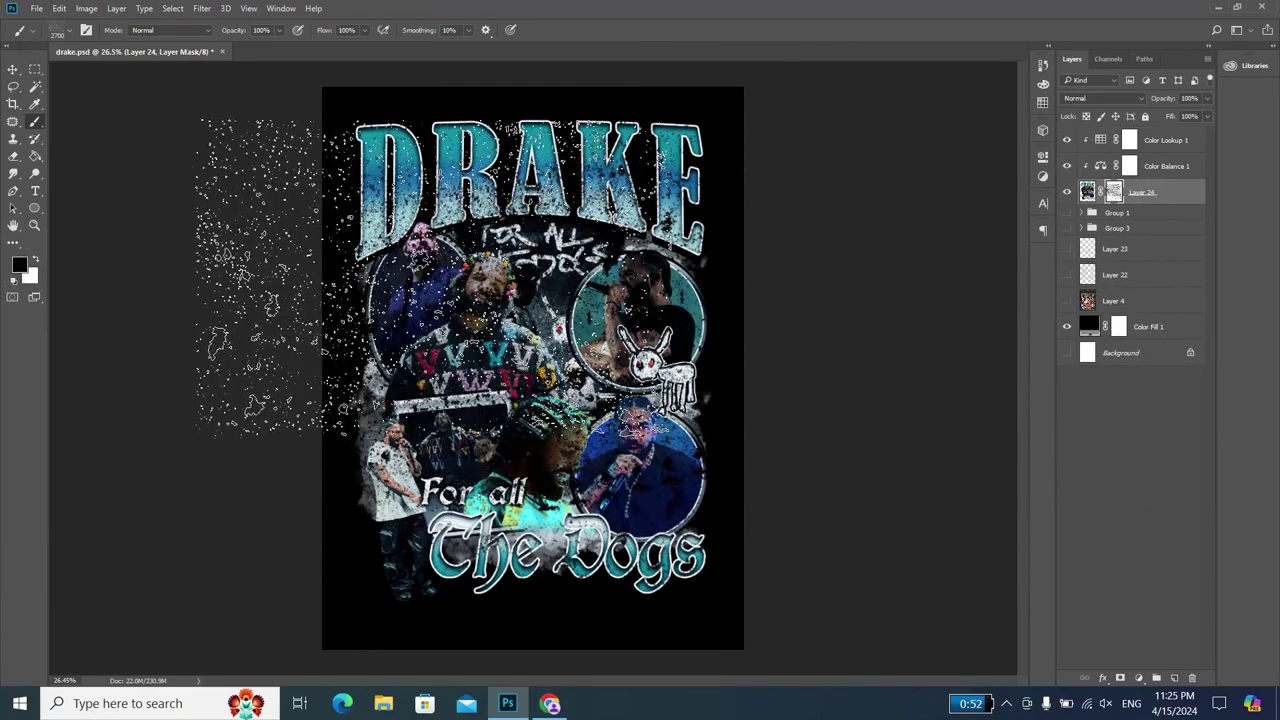
mouse_move(257, 271)
mouse_down()
mouse_move(815, 400)
mouse_move(840, 290)
mouse_up()
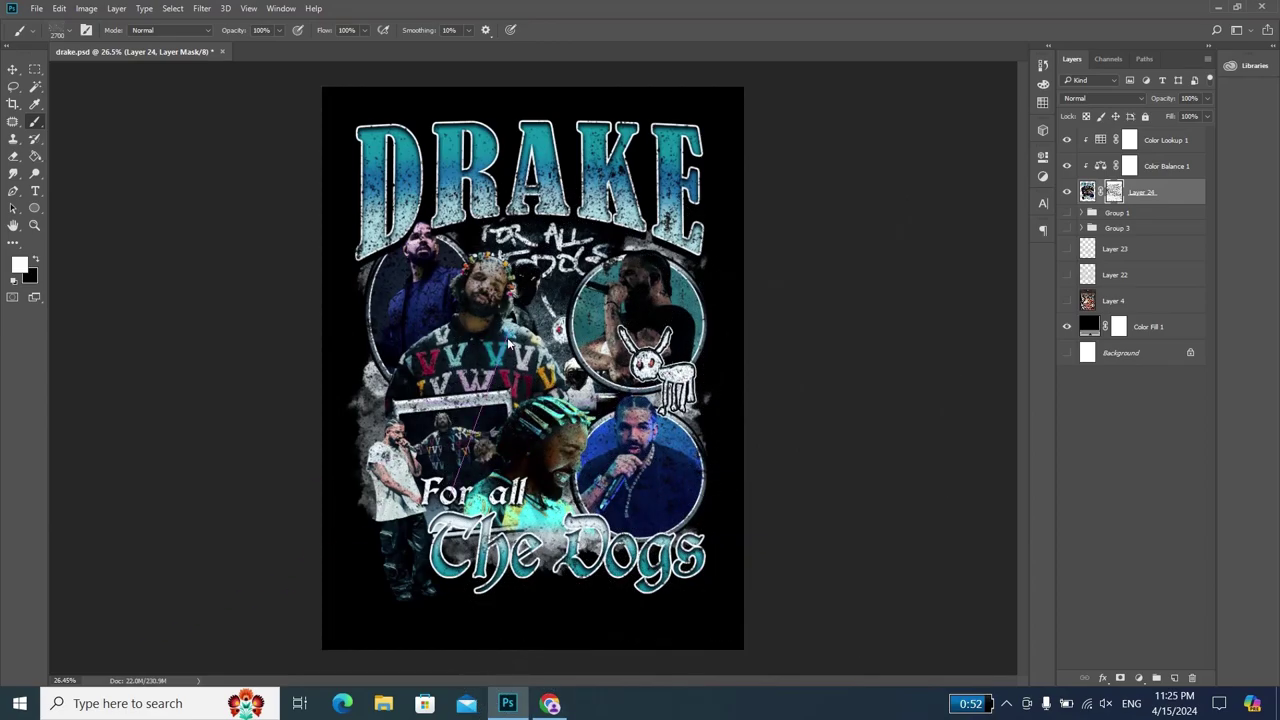
mouse_move(191, 590)
mouse_down()
mouse_move(210, 345)
mouse_move(150, 245)
mouse_move(230, 410)
mouse_move(900, 590)
mouse_move(860, 540)
mouse_up()
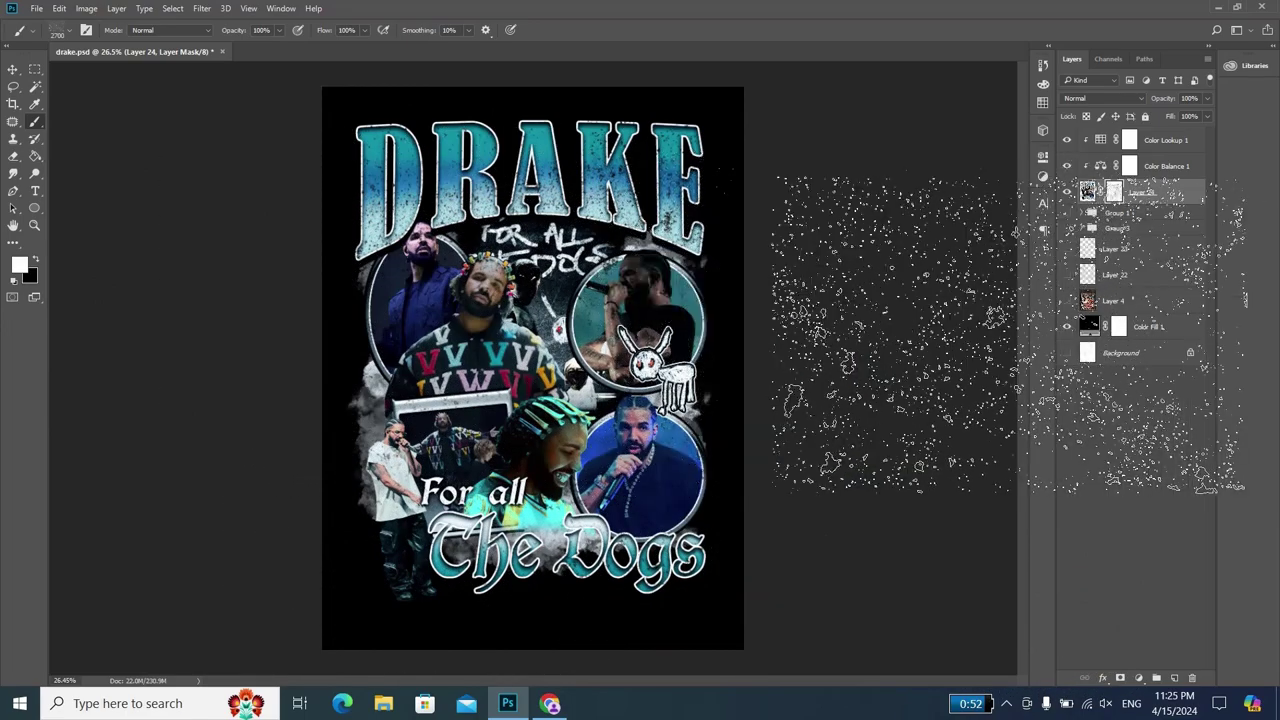
scroll(940, 370, down, 1)
scroll(1150, 392, down, 1)
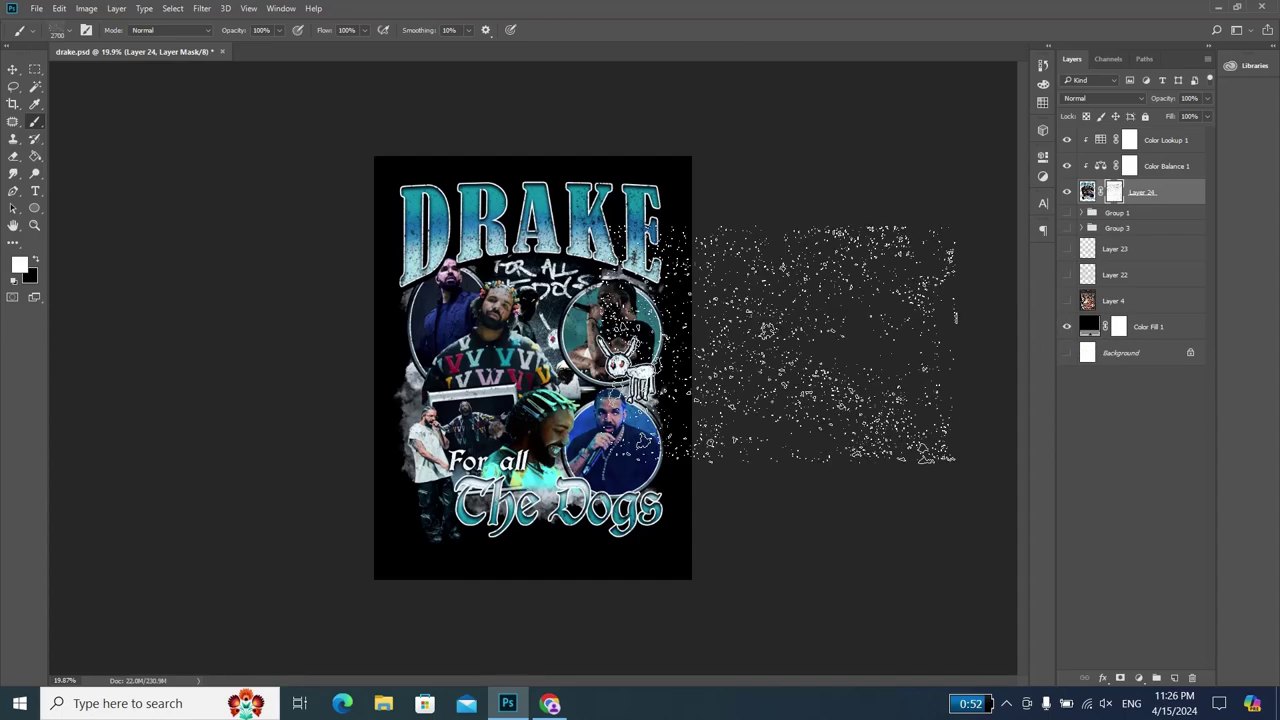
click(1066, 327)
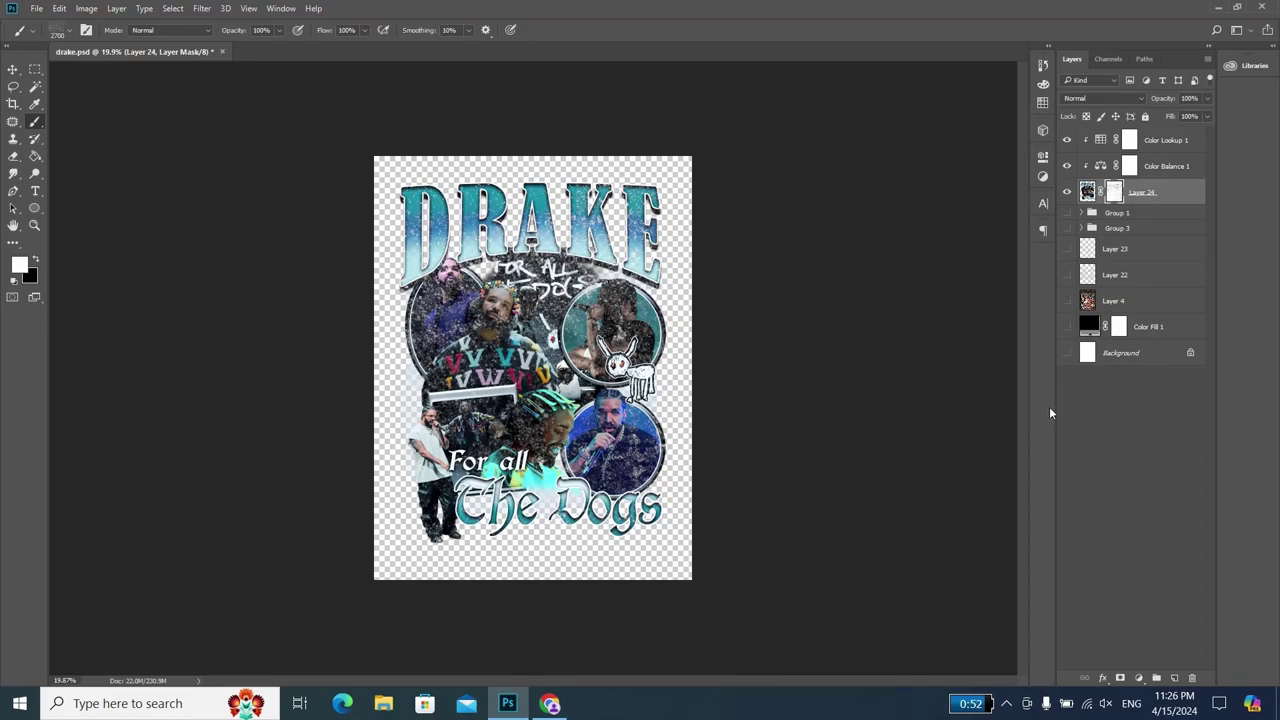